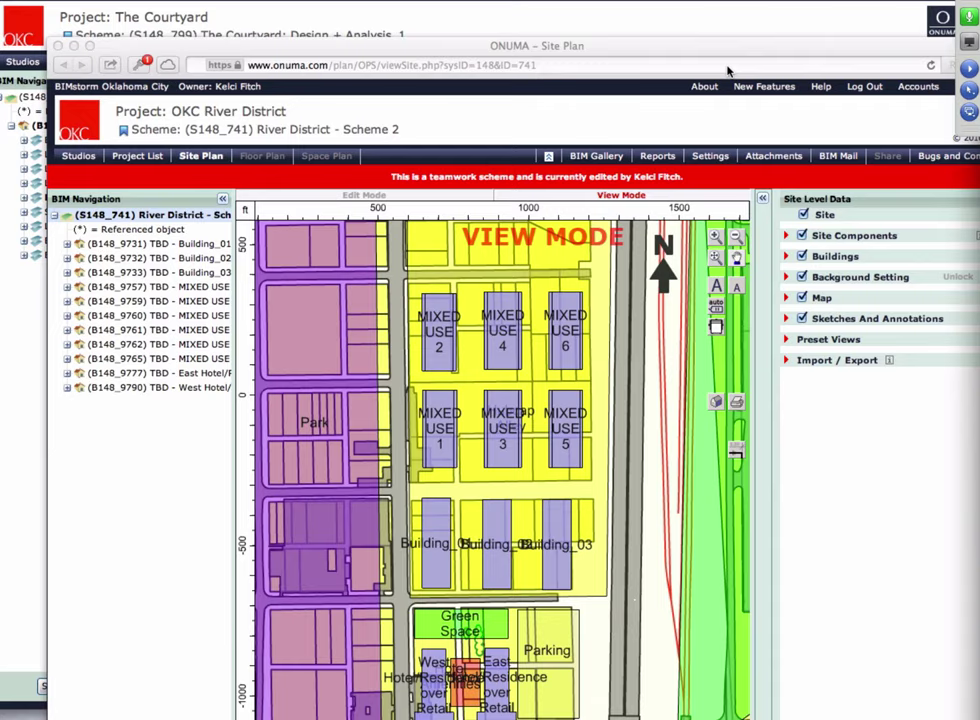
Reposition the OKC River District site plan window and enlarge it to fill most of the screen
{"action": "left_click_drag", "start_coordinate": [728, 70], "coordinate": [680, 79]}
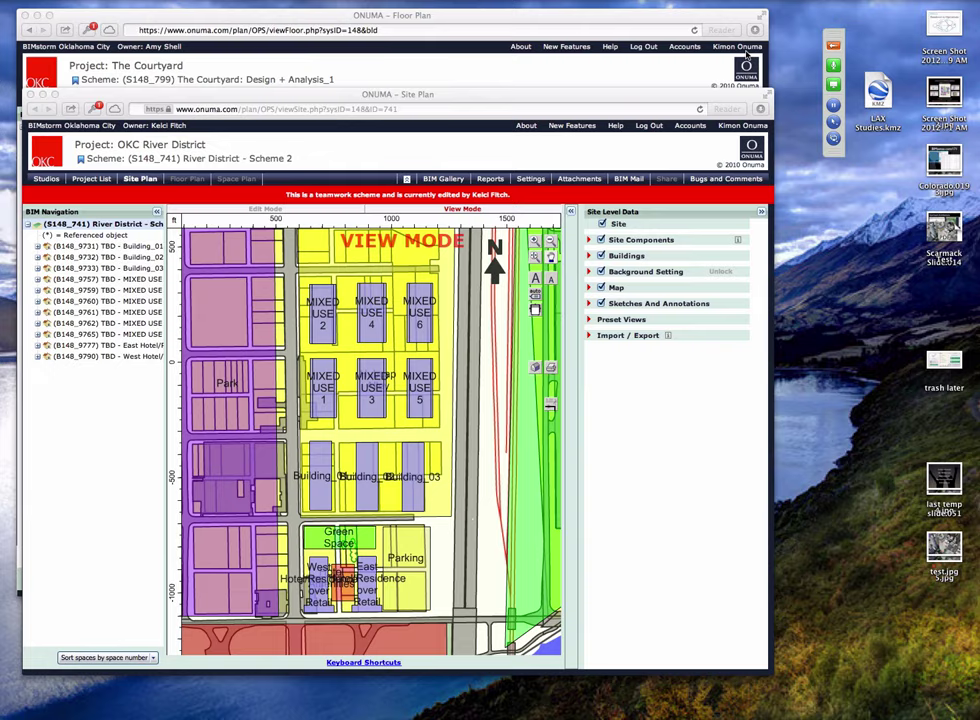
{"action": "left_click_drag", "start_coordinate": [759, 62], "coordinate": [834, 0]}
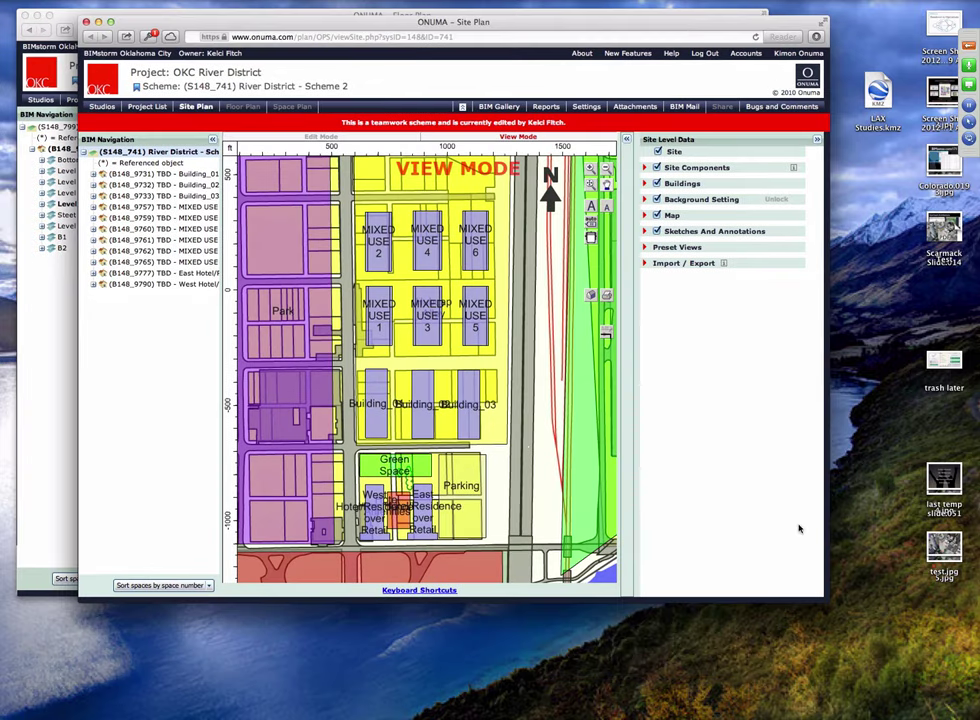
{"action": "left_click_drag", "start_coordinate": [827, 595], "coordinate": [884, 632]}
{"action": "left_click_drag", "start_coordinate": [930, 683], "coordinate": [955, 712]}
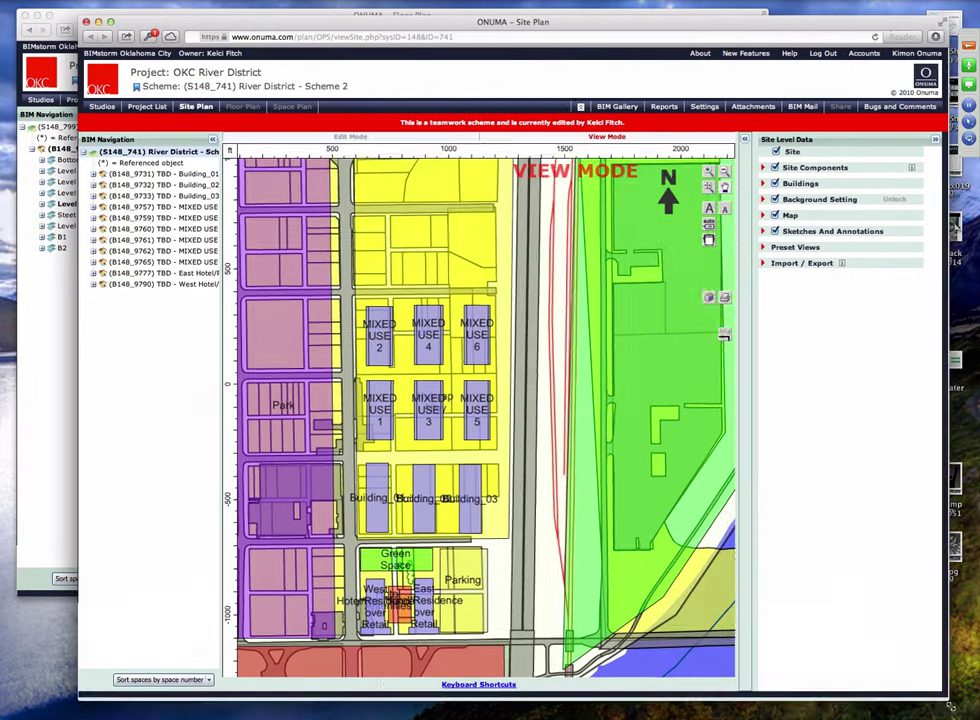
Bring The Courtyard floor plan window to the front, move it towards the screen corner and enlarge it
{"action": "left_click", "coordinate": [48, 333]}
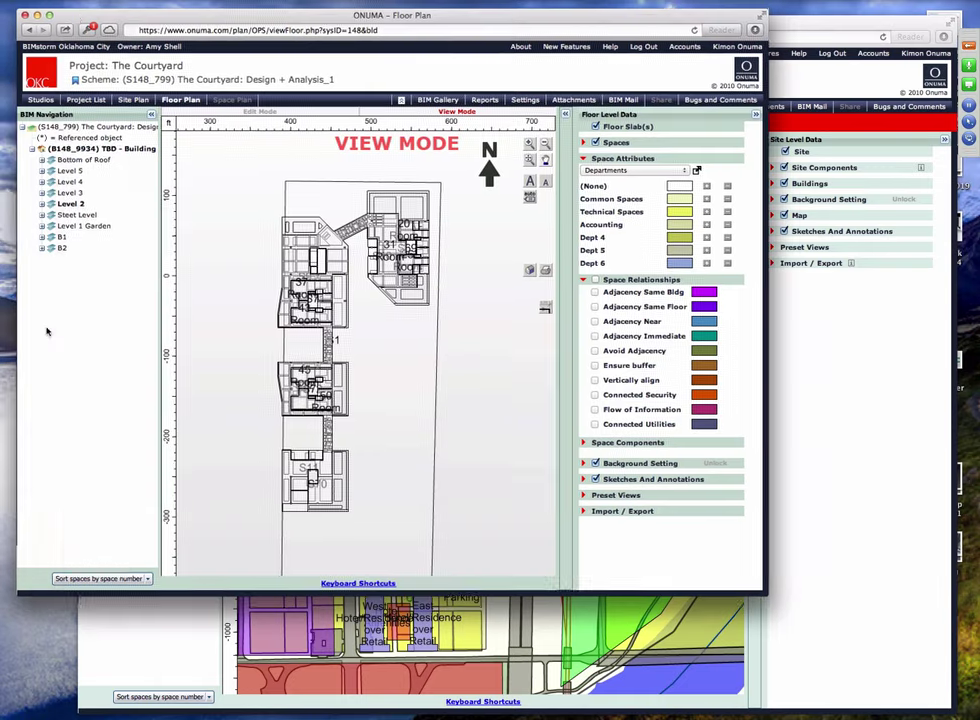
{"action": "left_click", "coordinate": [52, 24]}
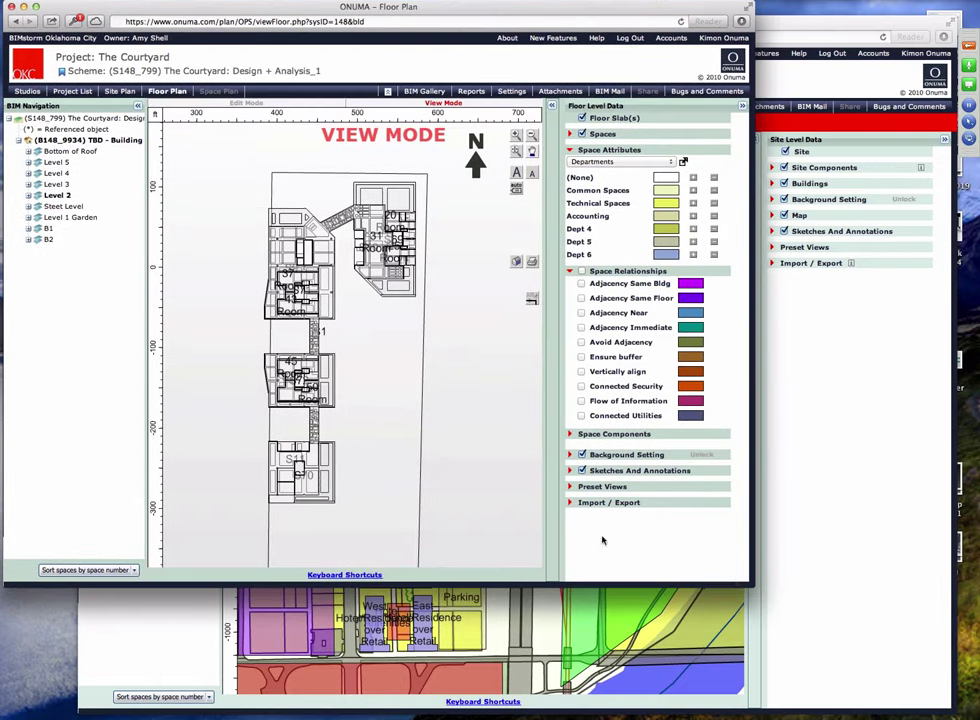
{"action": "left_click_drag", "start_coordinate": [745, 580], "coordinate": [867, 684]}
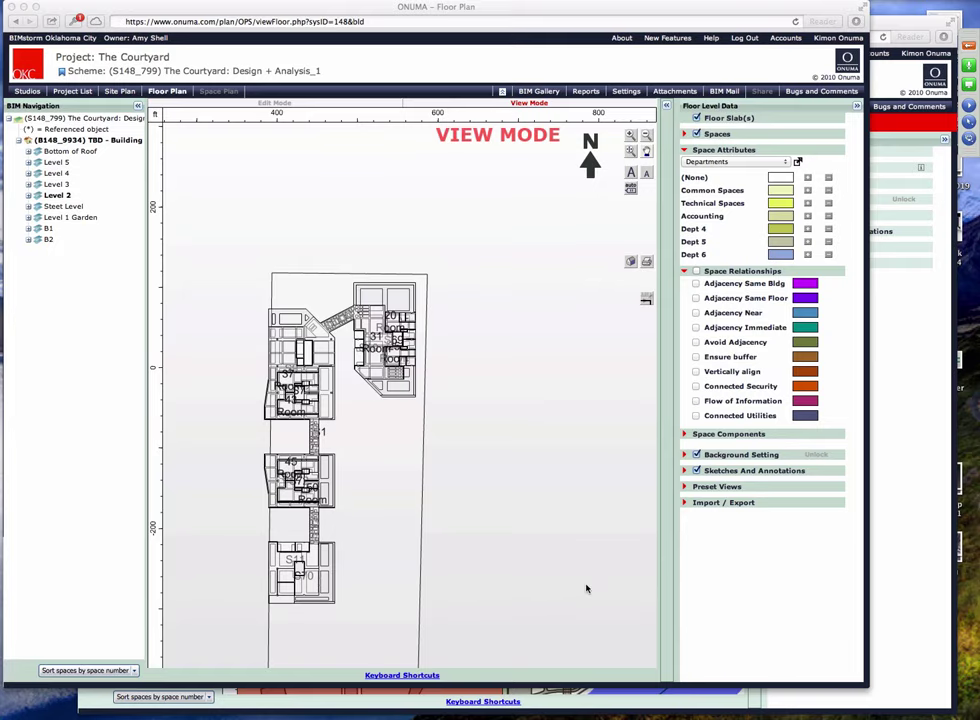
Switch to the BIMStorm OKC Session #1 presentation in Keynote, show its first slide and enlarge the window
{"action": "key", "text": "super+Tab"}
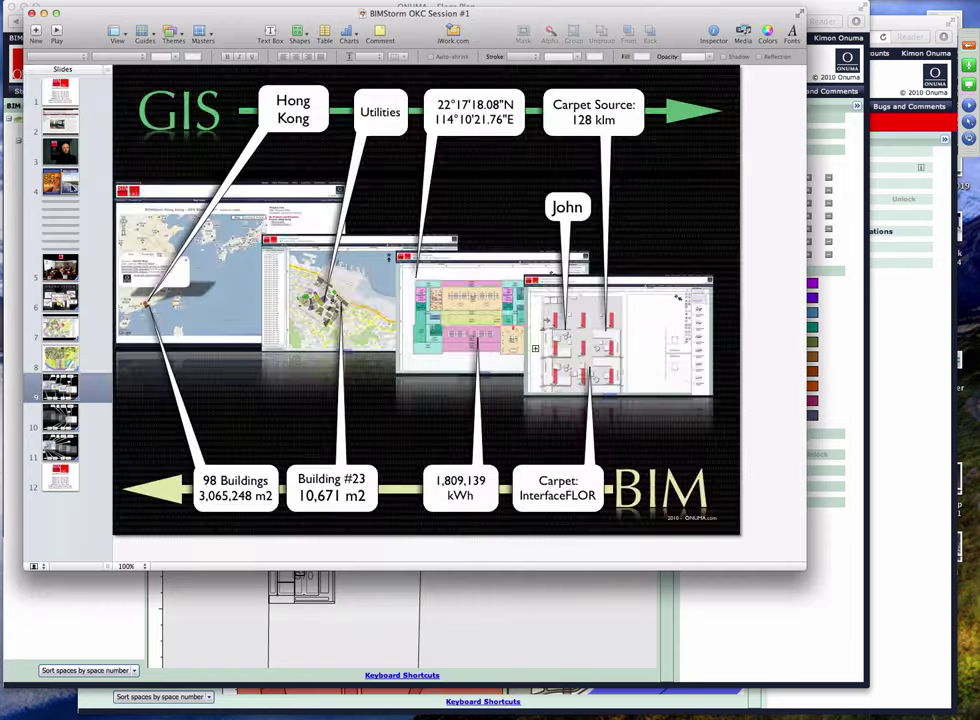
{"action": "left_click", "coordinate": [42, 97]}
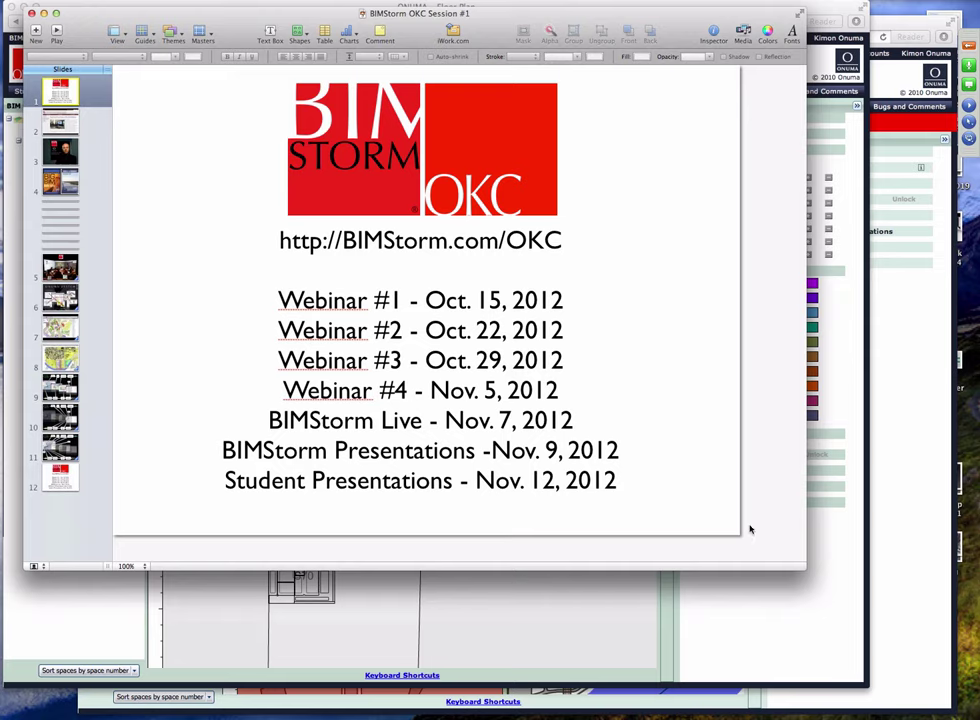
{"action": "left_click_drag", "start_coordinate": [797, 565], "coordinate": [866, 648]}
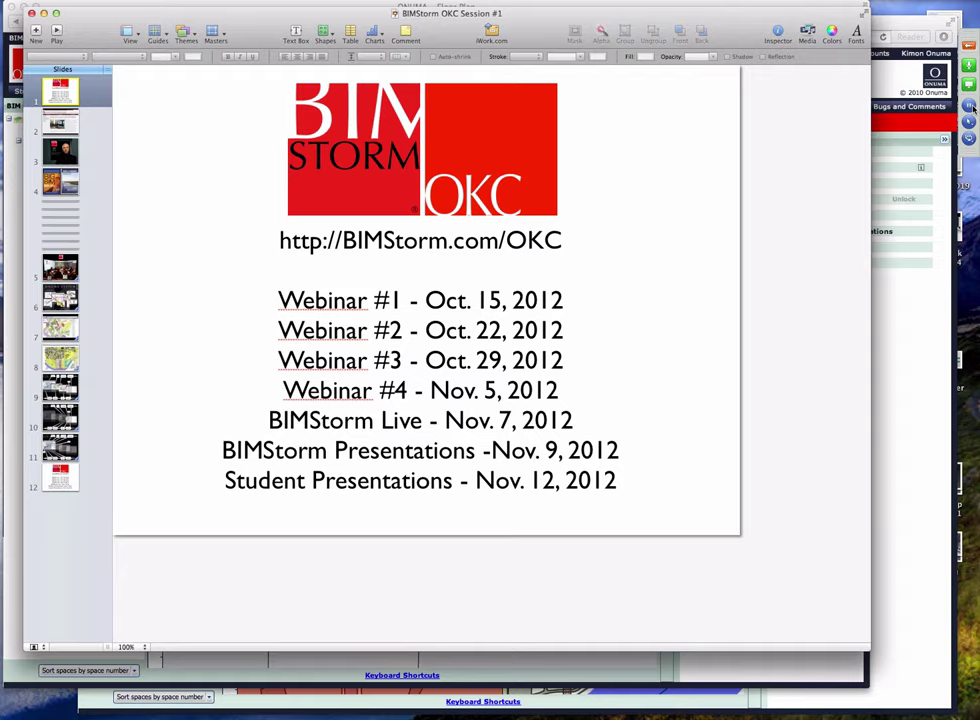
Switch to the Safari window with the Onuma login page, load bimstorm.com there and reposition the window
{"action": "left_click", "coordinate": [899, 287]}
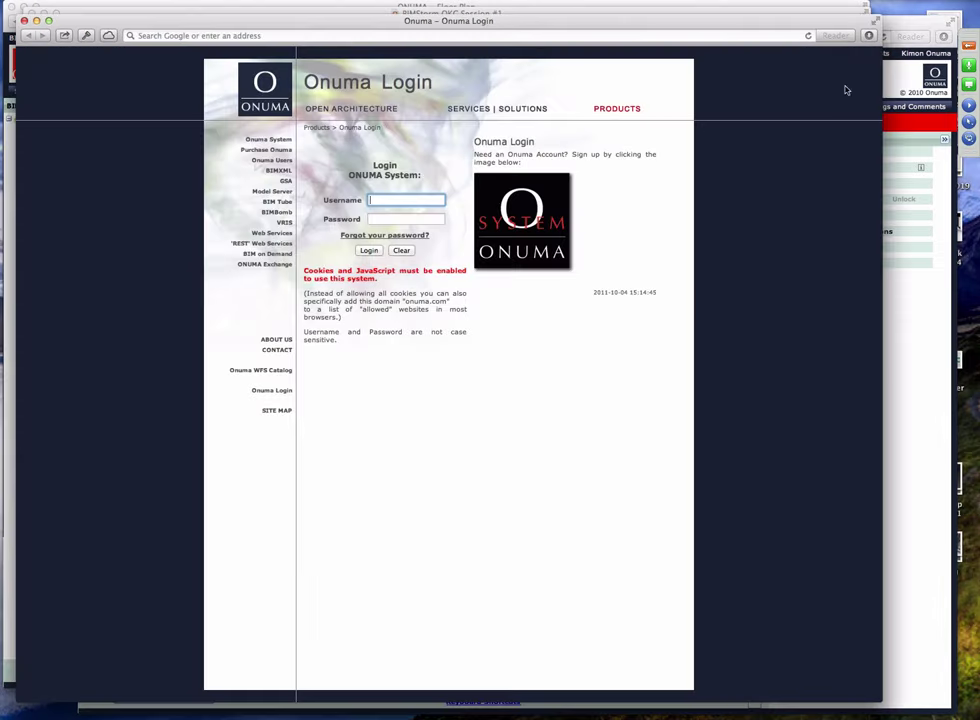
{"action": "key", "text": "super+l"}
{"action": "type", "text": "bimstorm.com"}
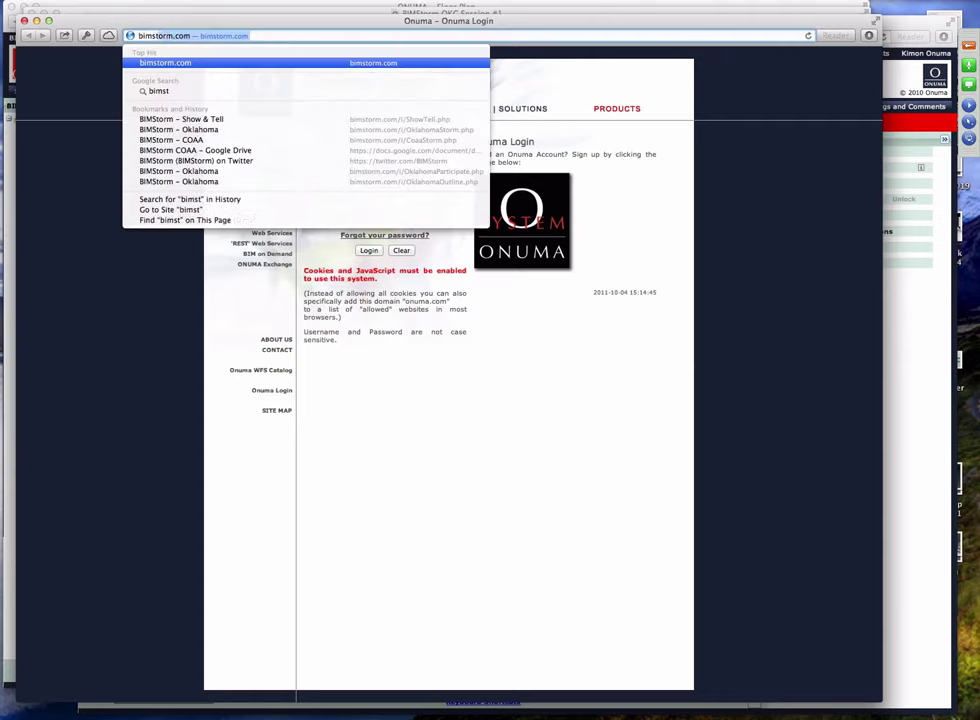
{"action": "key", "text": "Return"}
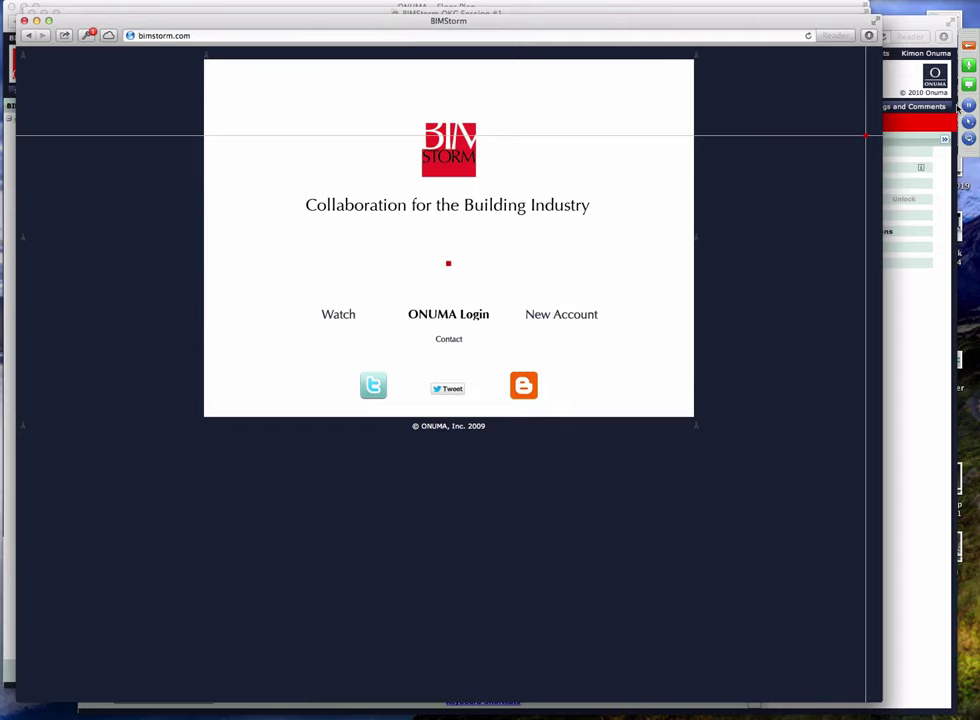
{"action": "left_click_drag", "start_coordinate": [652, 25], "coordinate": [643, 13]}
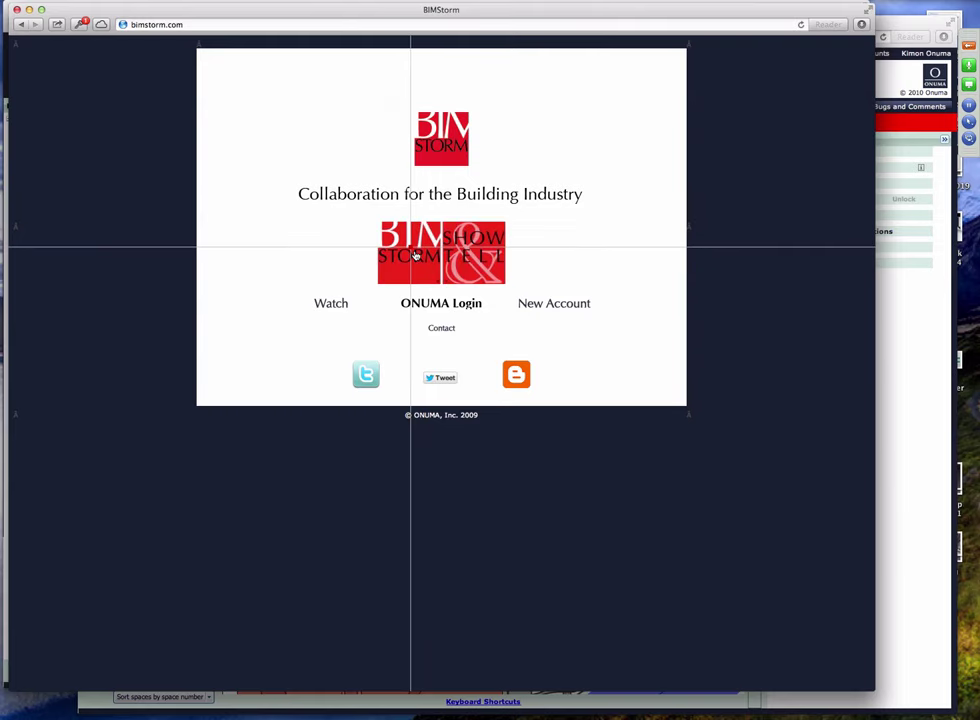
Go through the Show & Tell page to the BIMStorm Oklahoma page and skim its full content
{"action": "left_click", "coordinate": [415, 256]}
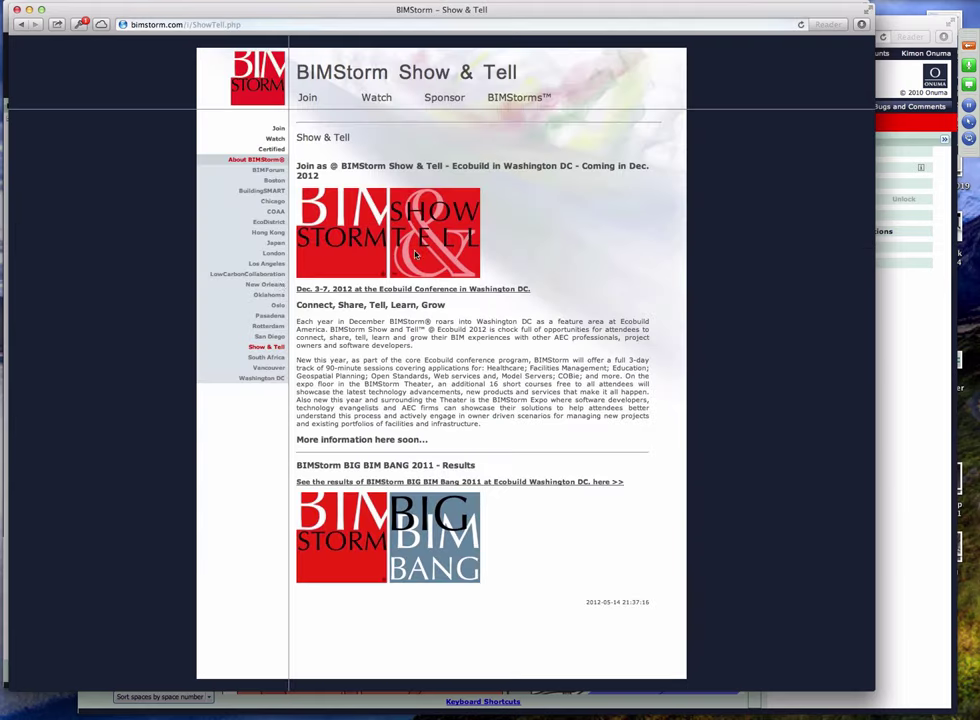
{"action": "left_click", "coordinate": [264, 297]}
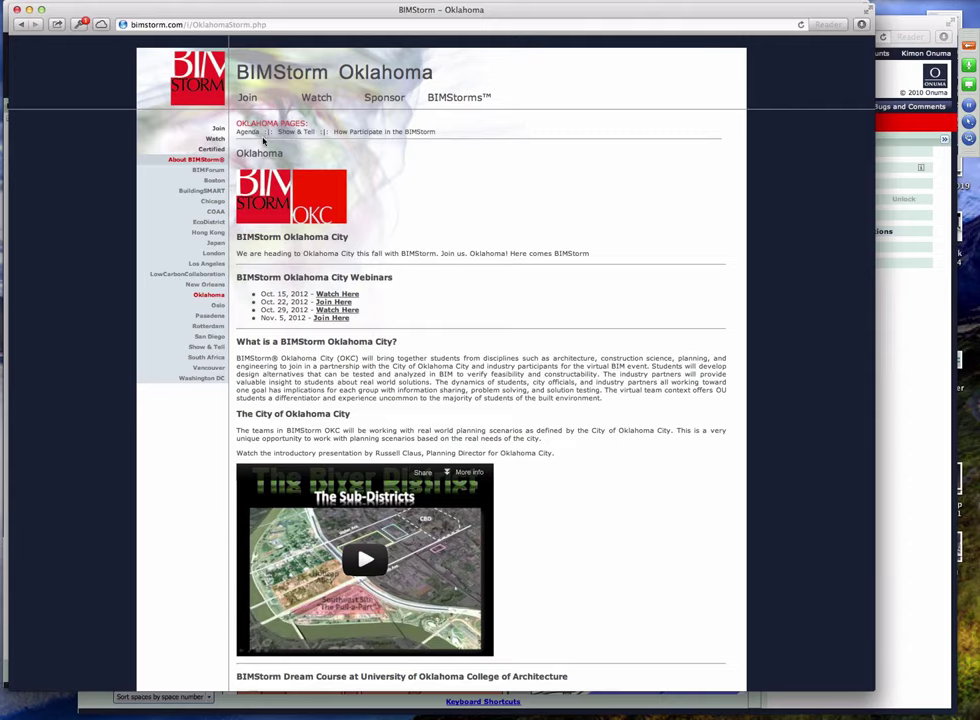
{"action": "scroll", "coordinate": [422, 293], "scroll_direction": "down", "scroll_amount": 10}
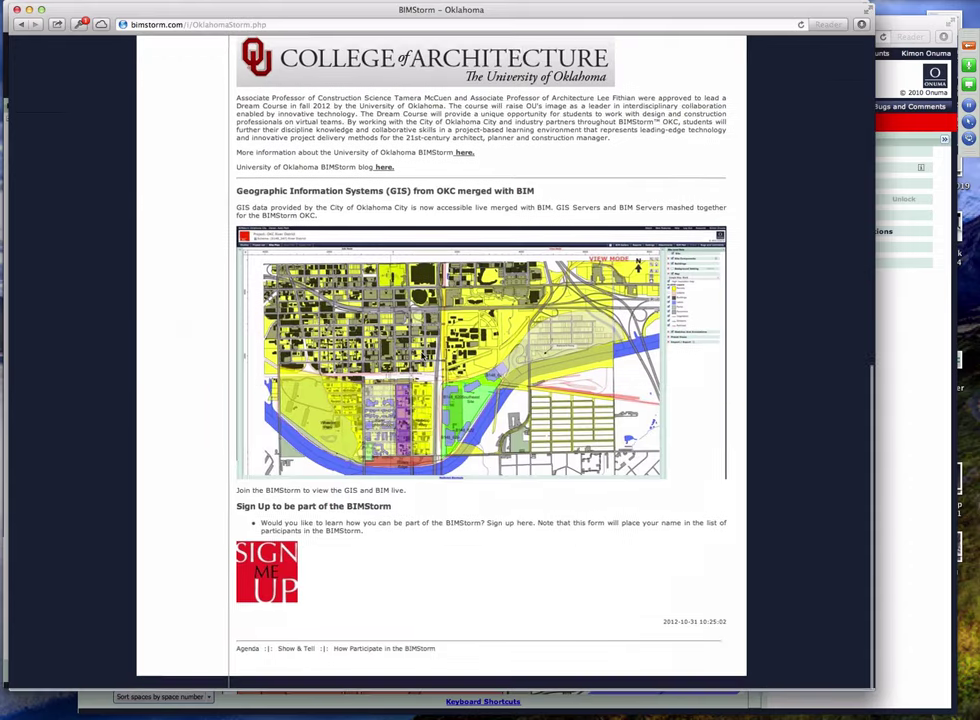
{"action": "scroll", "coordinate": [237, 145], "scroll_direction": "up", "scroll_amount": 10}
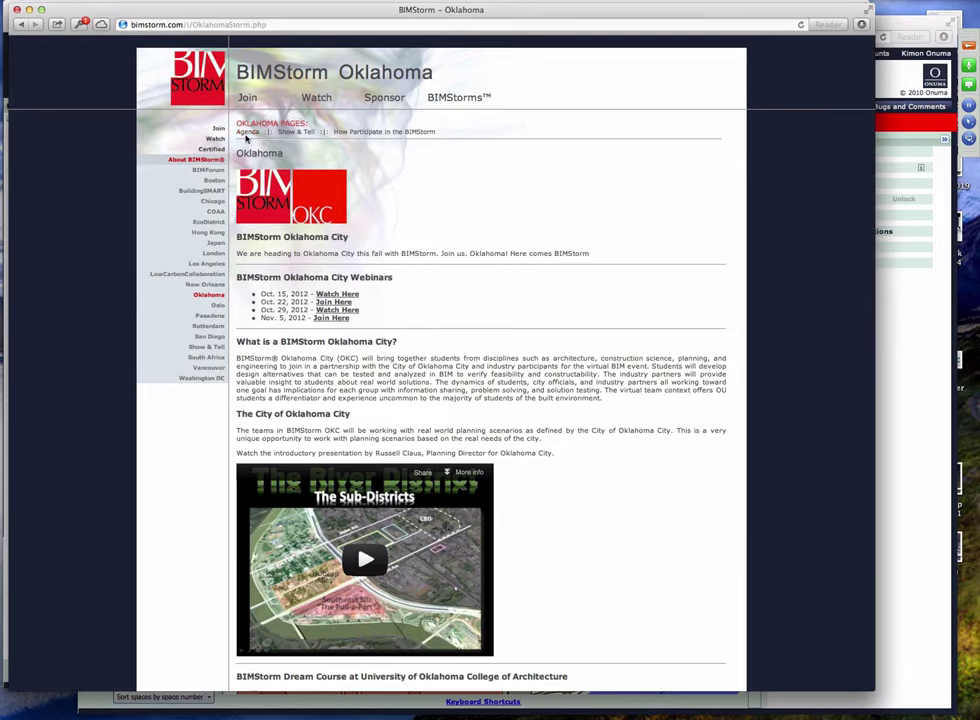
Open the Oklahoma agenda and read through the daily schedule from November 5 to November 9, 2012
{"action": "left_click", "coordinate": [245, 135]}
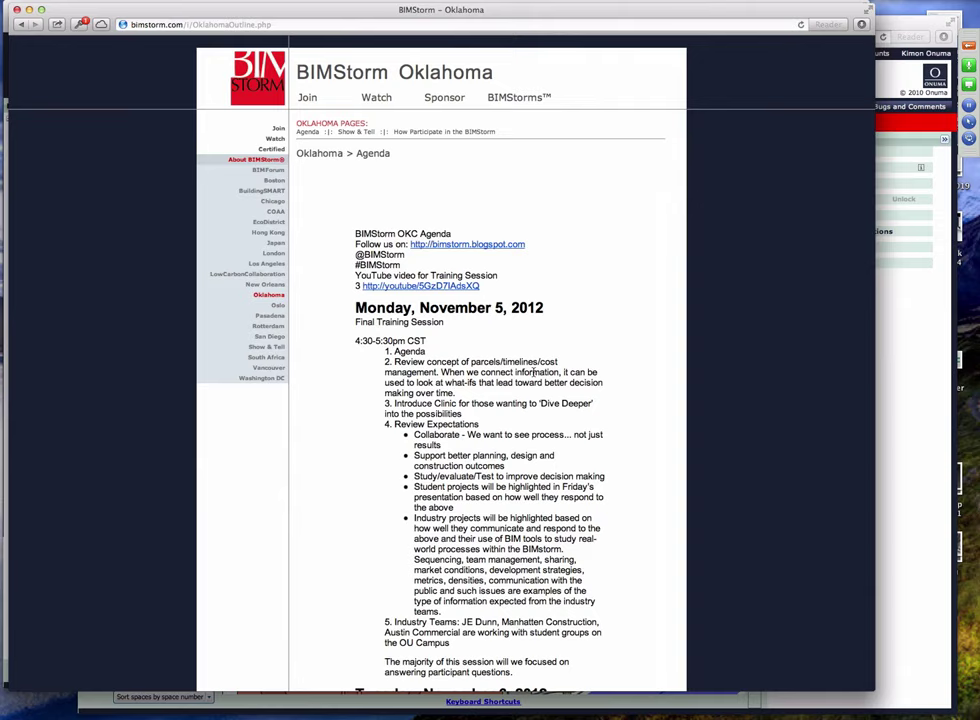
{"action": "scroll", "coordinate": [551, 360], "scroll_direction": "down", "scroll_amount": 3}
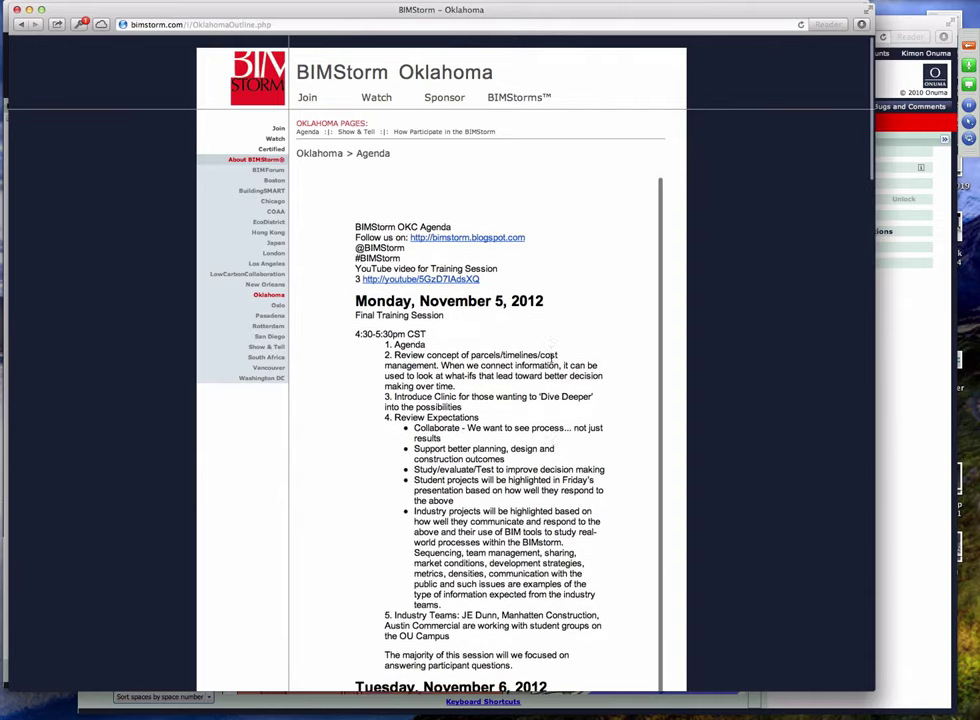
{"action": "scroll", "coordinate": [551, 362], "scroll_direction": "down", "scroll_amount": 3}
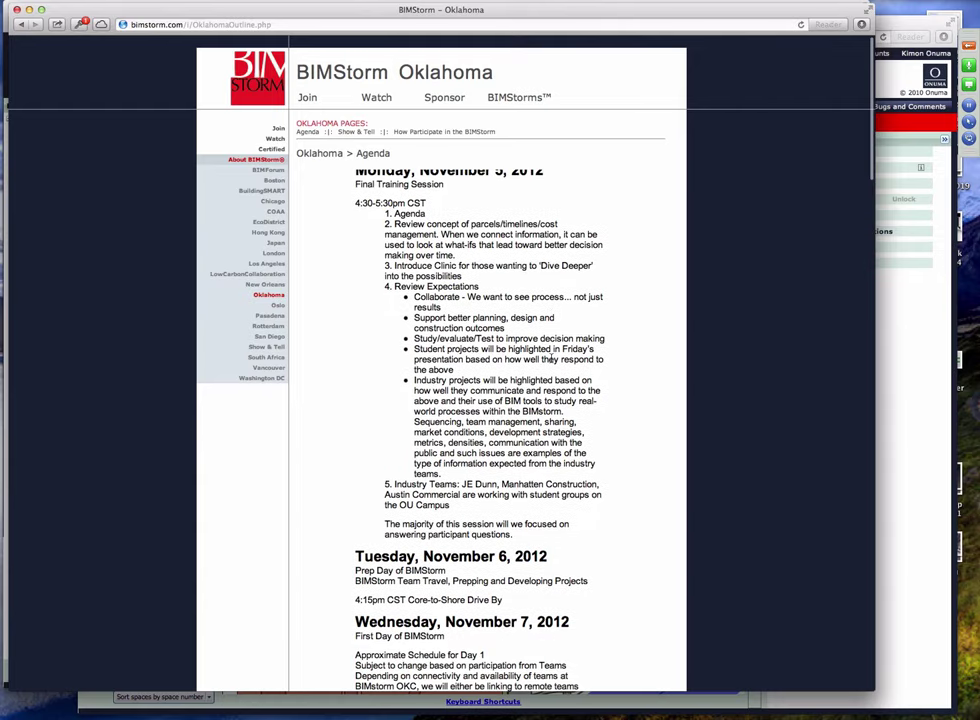
{"action": "scroll", "coordinate": [551, 360], "scroll_direction": "down", "scroll_amount": 6}
{"action": "scroll", "coordinate": [551, 357], "scroll_direction": "down", "scroll_amount": 8}
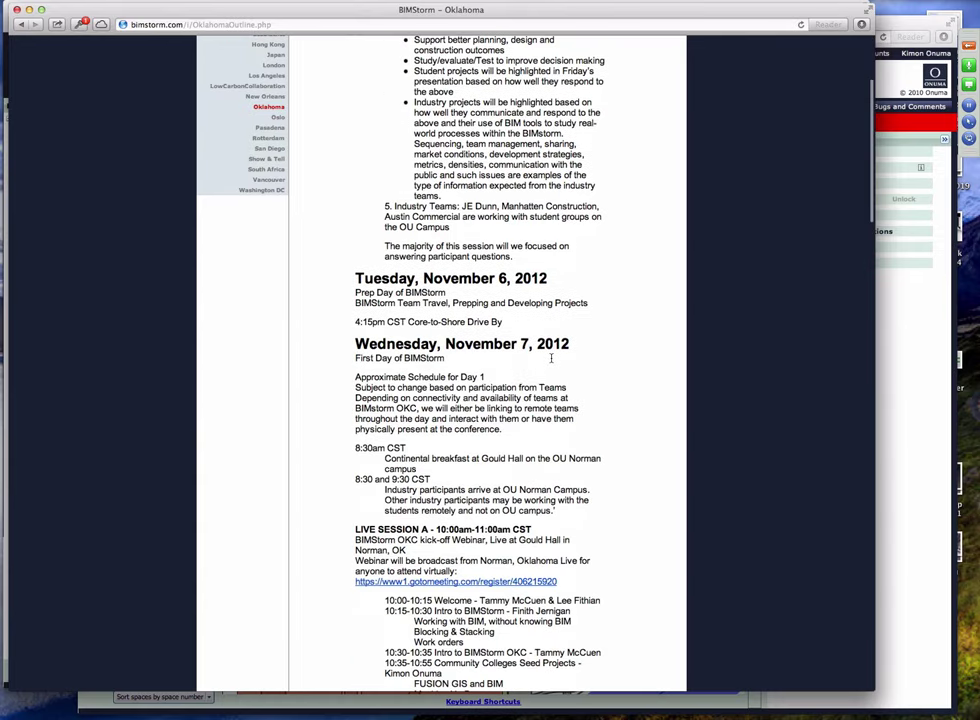
{"action": "scroll", "coordinate": [551, 362], "scroll_direction": "down", "scroll_amount": 5}
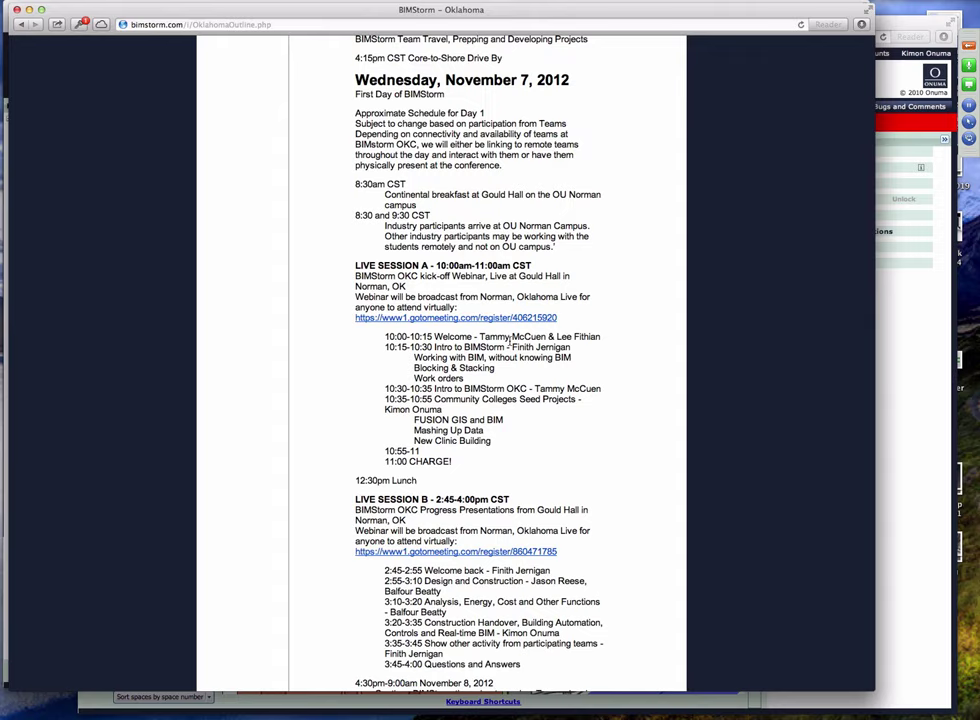
{"action": "scroll", "coordinate": [512, 340], "scroll_direction": "down", "scroll_amount": 3}
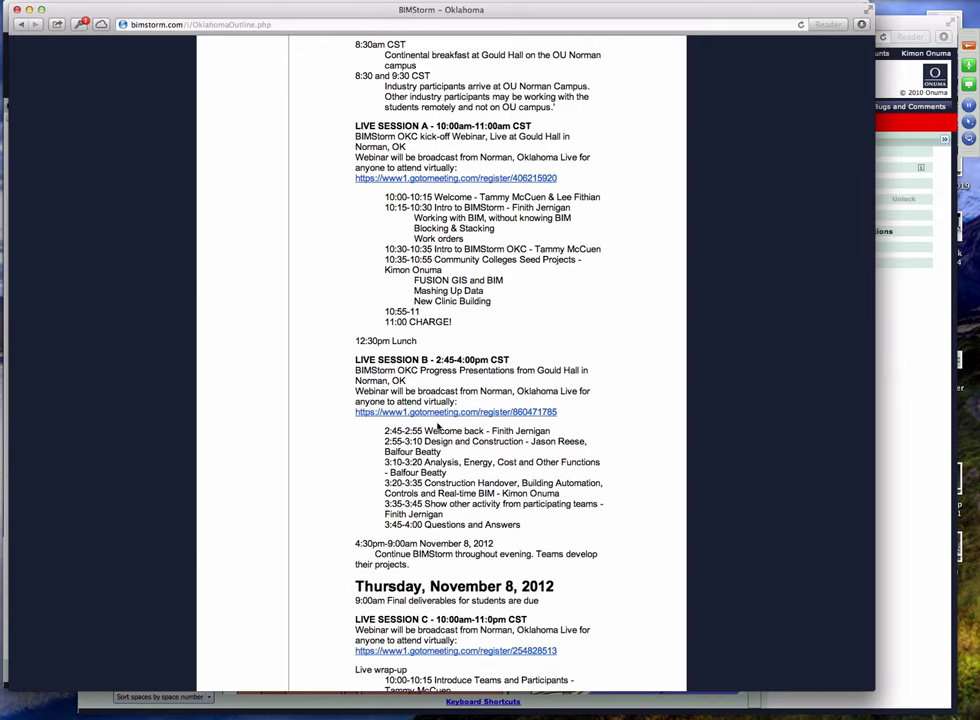
{"action": "scroll", "coordinate": [440, 425], "scroll_direction": "down", "scroll_amount": 10}
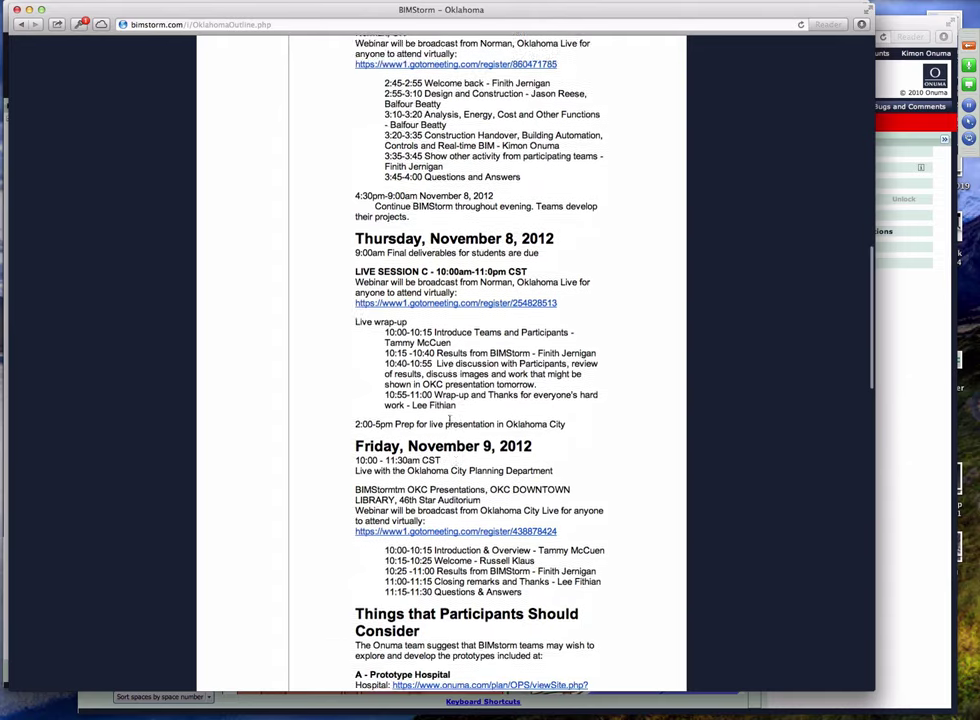
{"action": "scroll", "coordinate": [447, 420], "scroll_direction": "down", "scroll_amount": 2}
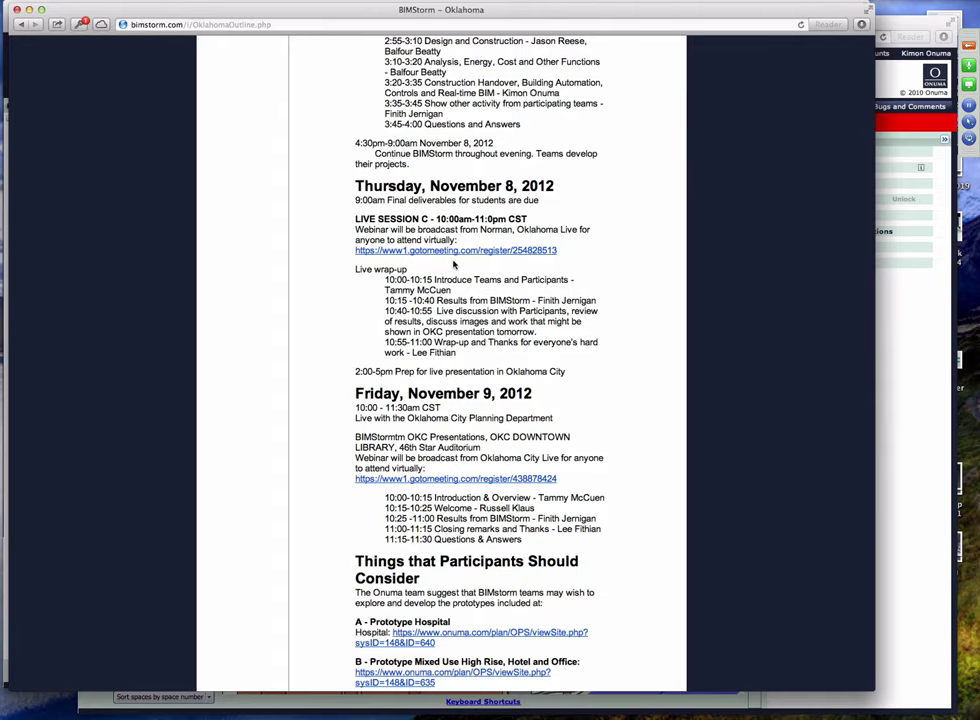
{"action": "scroll", "coordinate": [454, 264], "scroll_direction": "down", "scroll_amount": 1}
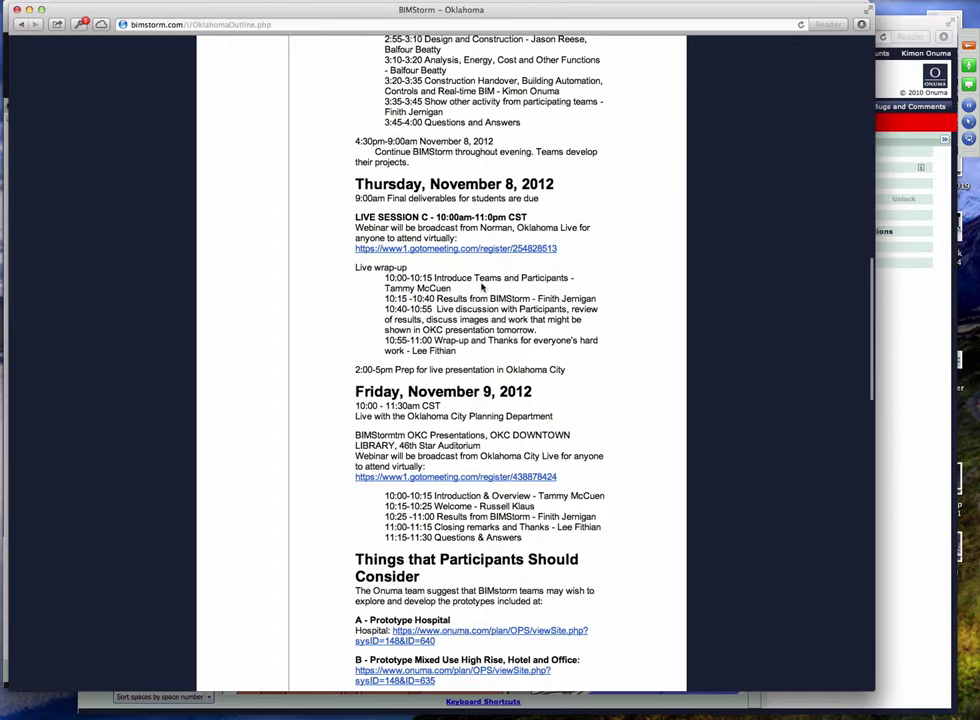
{"action": "scroll", "coordinate": [480, 286], "scroll_direction": "down", "scroll_amount": 3}
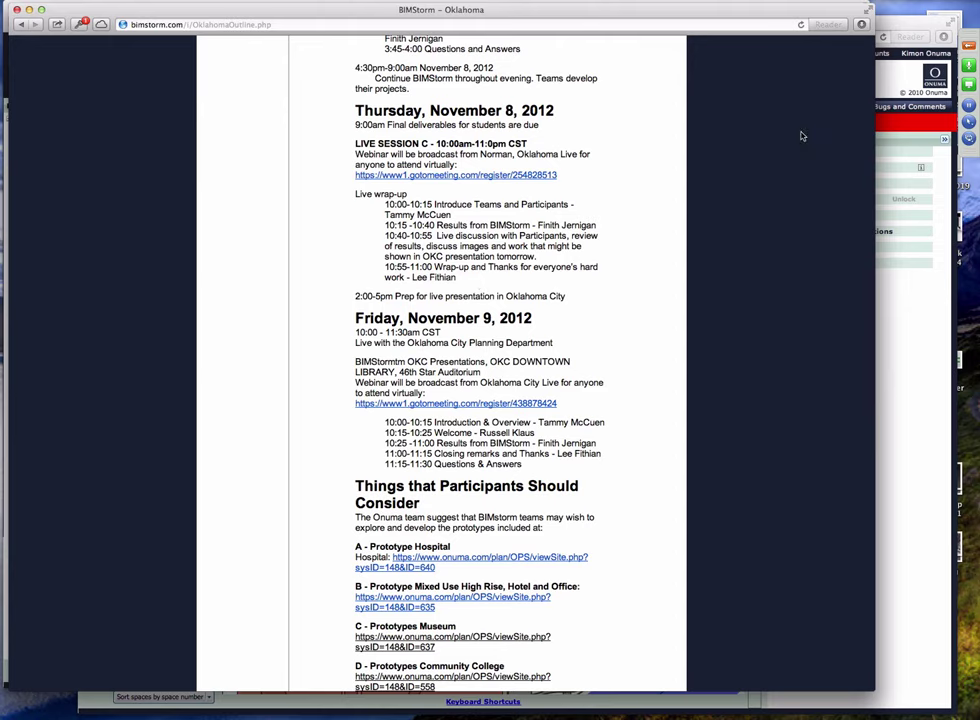
Expand the GoToWebinar control panel with its attendee list and look through the participants
{"action": "left_click", "coordinate": [968, 48]}
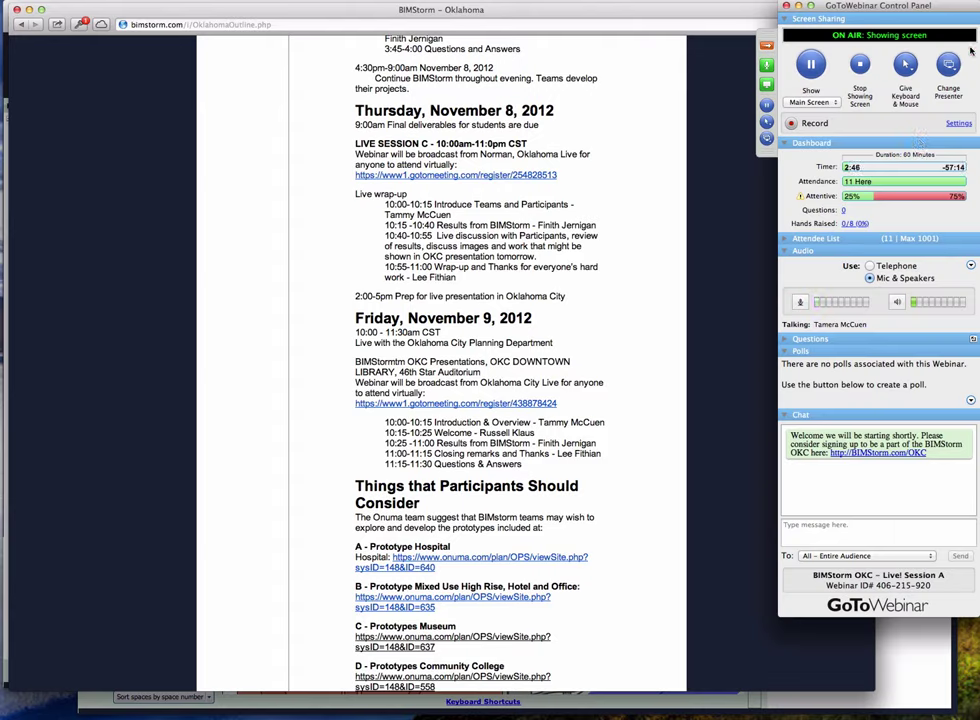
{"action": "left_click", "coordinate": [816, 238]}
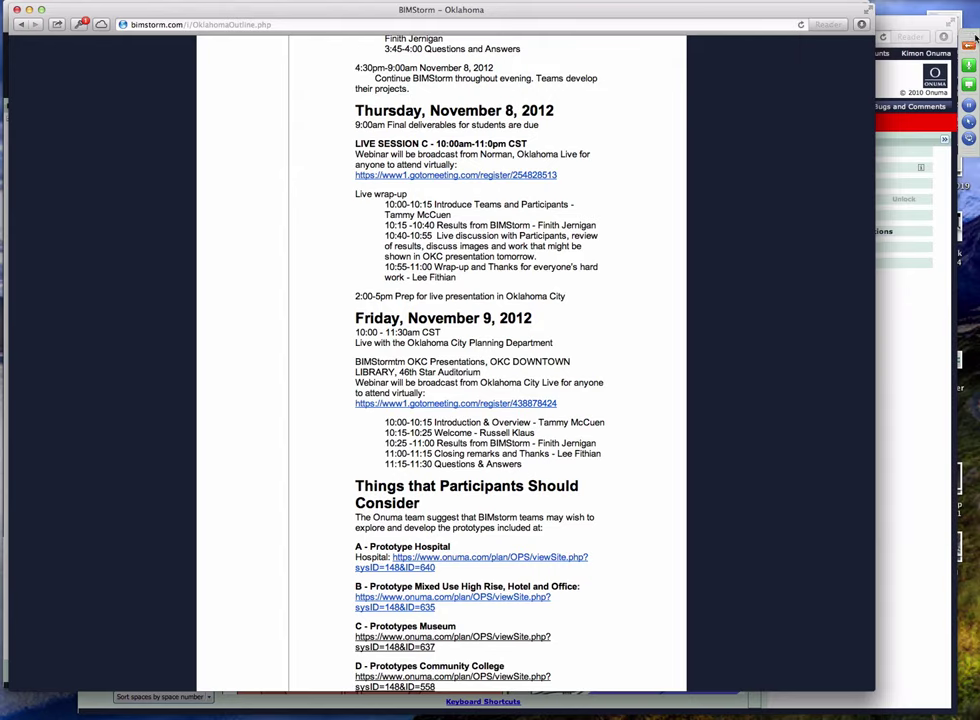
{"action": "left_click", "coordinate": [968, 46]}
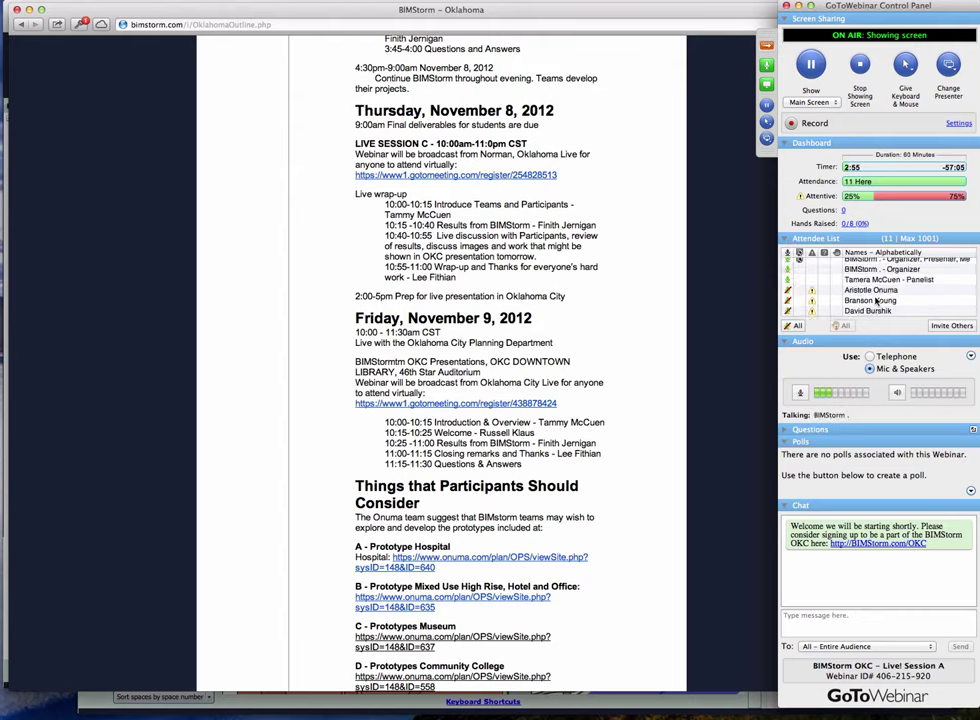
{"action": "scroll", "coordinate": [860, 295], "scroll_direction": "down", "scroll_amount": 3}
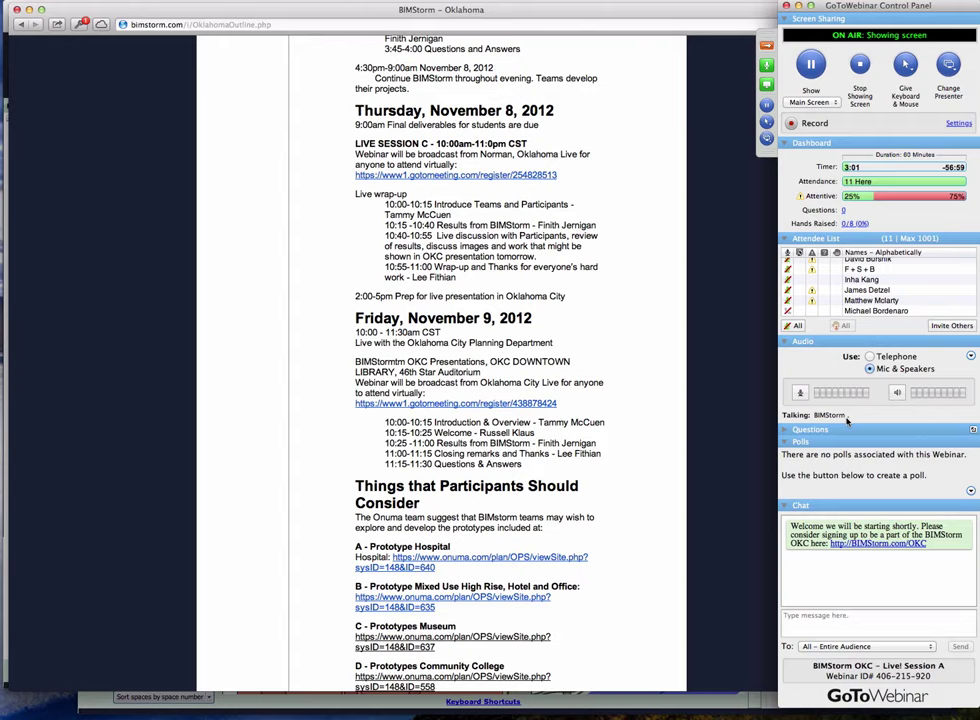
Send the chat message "hi" to the entire webinar audience
{"action": "left_click", "coordinate": [849, 632]}
{"action": "type", "text": "hi"}
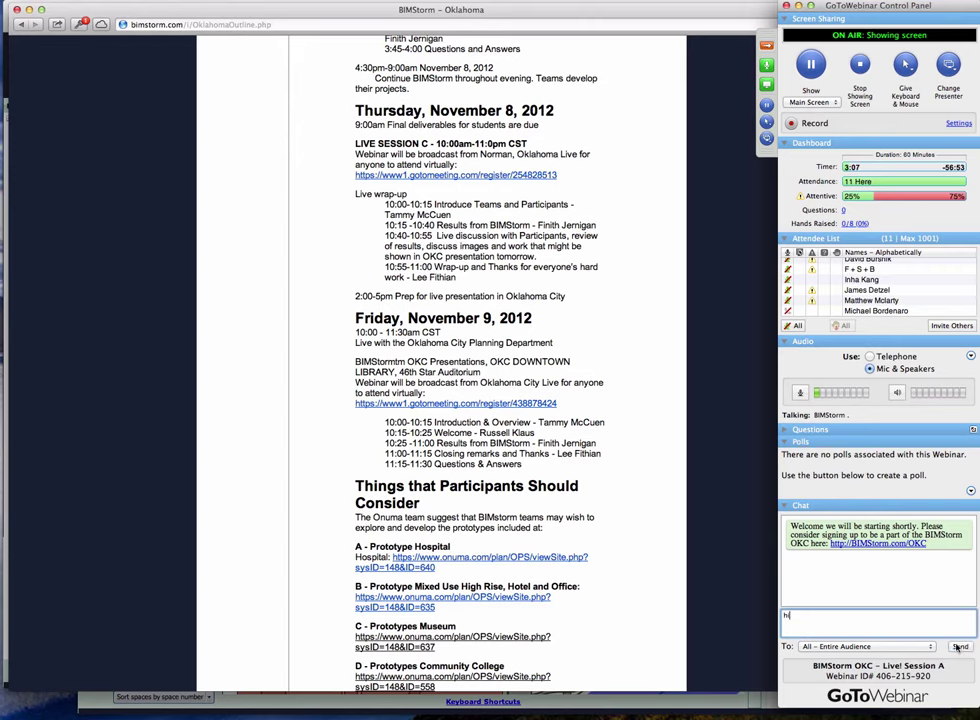
{"action": "key", "text": "Return"}
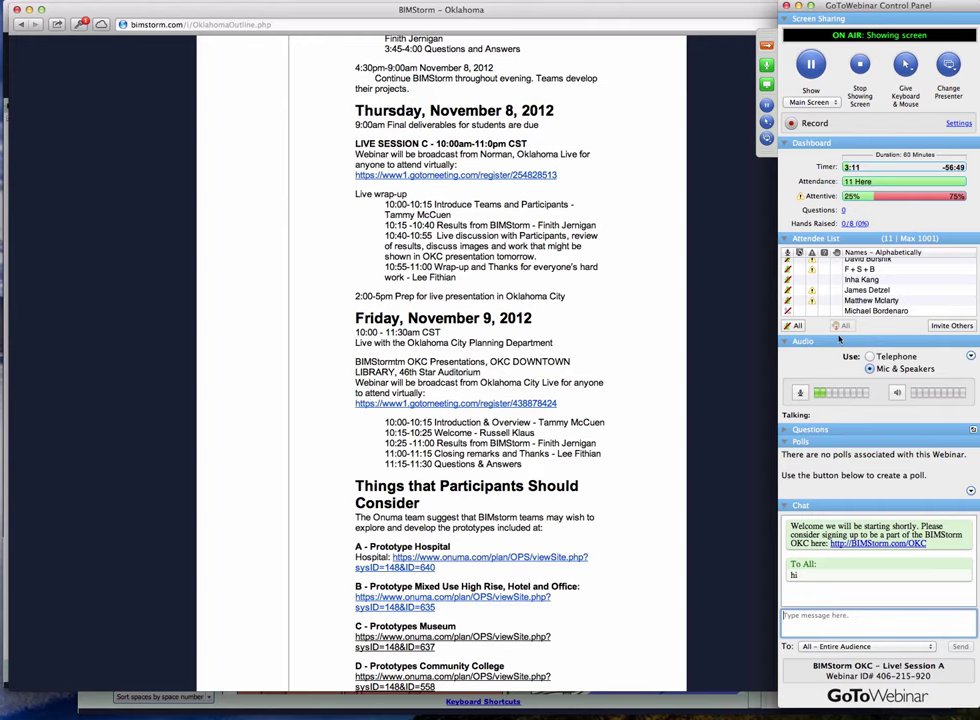
Check the webinar's Questions section and collapse it again
{"action": "left_click", "coordinate": [786, 430]}
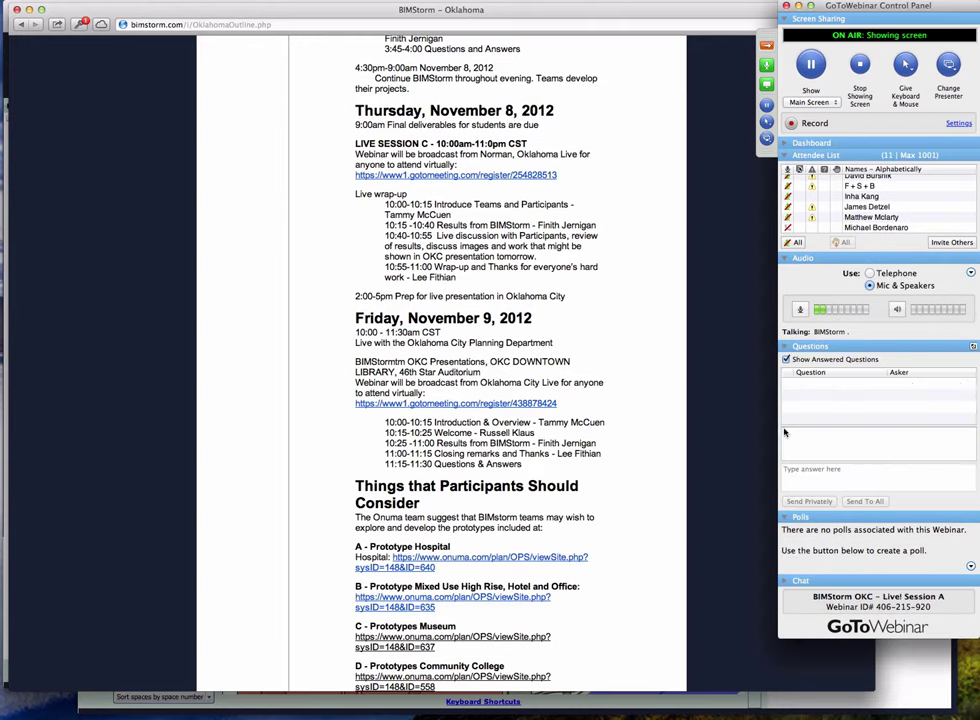
{"action": "left_click", "coordinate": [784, 346]}
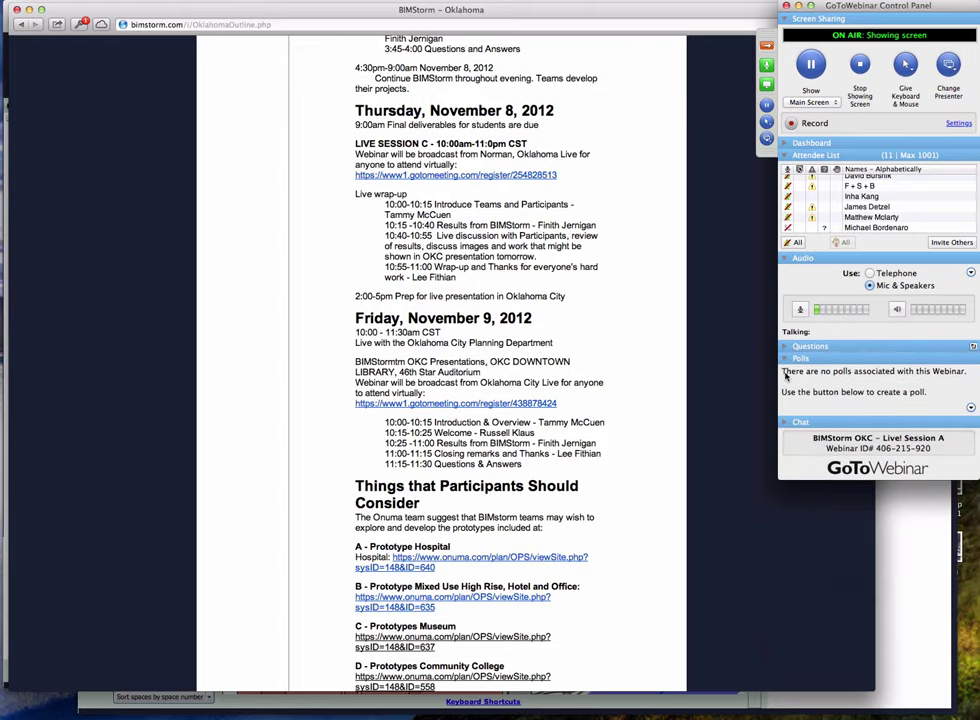
Expand the webinar's Chat section, and collapse the control panel to its compact form
{"action": "left_click", "coordinate": [784, 422]}
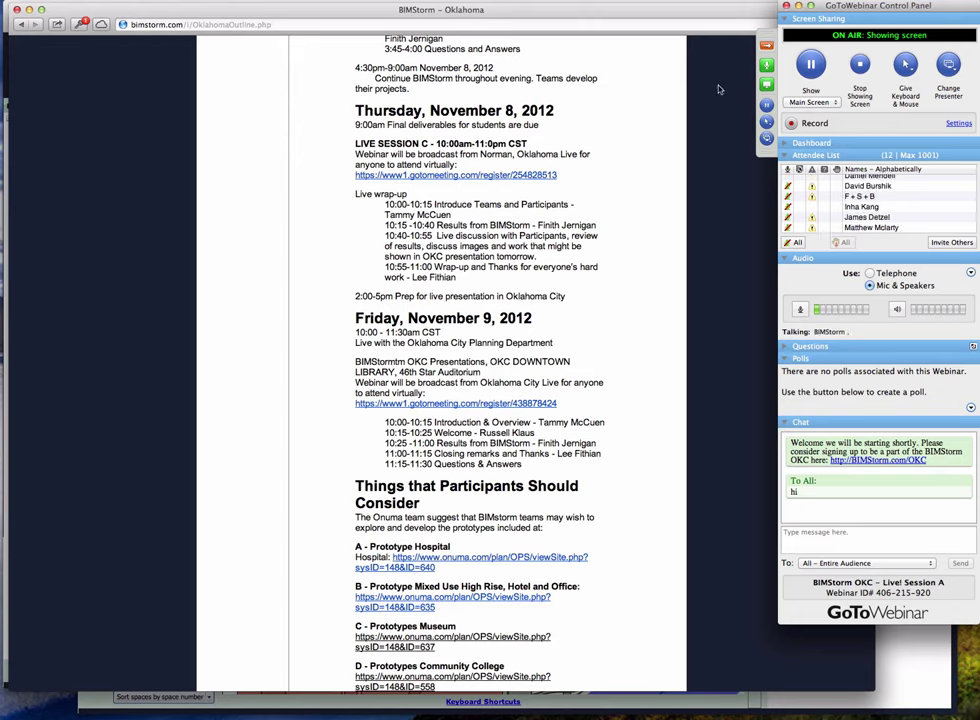
{"action": "left_click", "coordinate": [767, 47]}
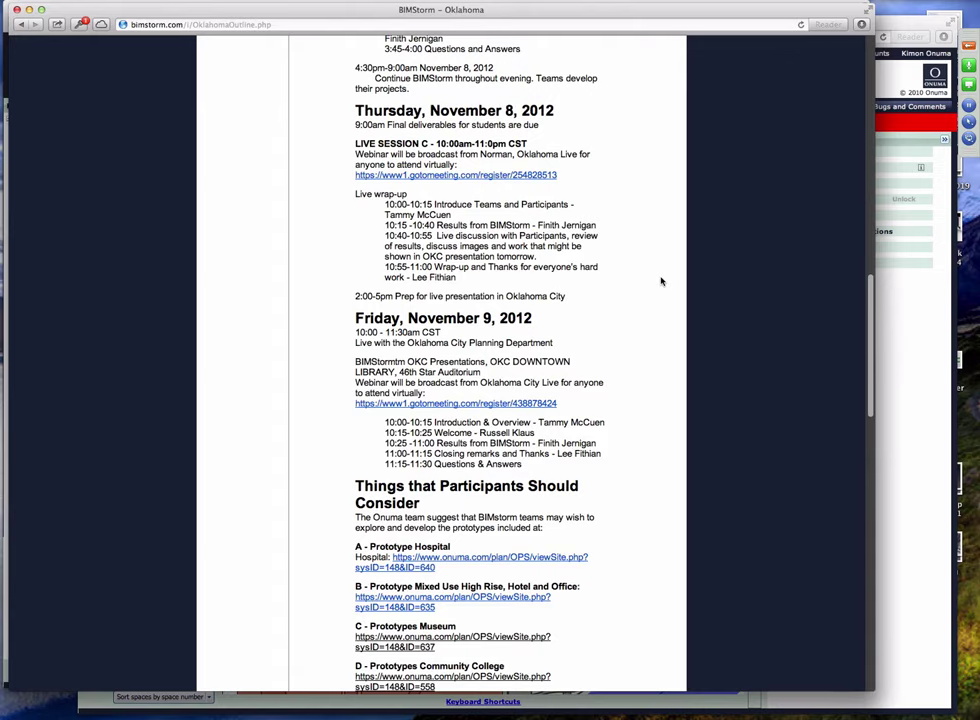
Return to Wednesday, November 7 in the Oklahoma agenda and review the Live Session A schedule
{"action": "scroll", "coordinate": [660, 281], "scroll_direction": "up", "scroll_amount": 15}
{"action": "scroll", "coordinate": [660, 281], "scroll_direction": "up", "scroll_amount": 5}
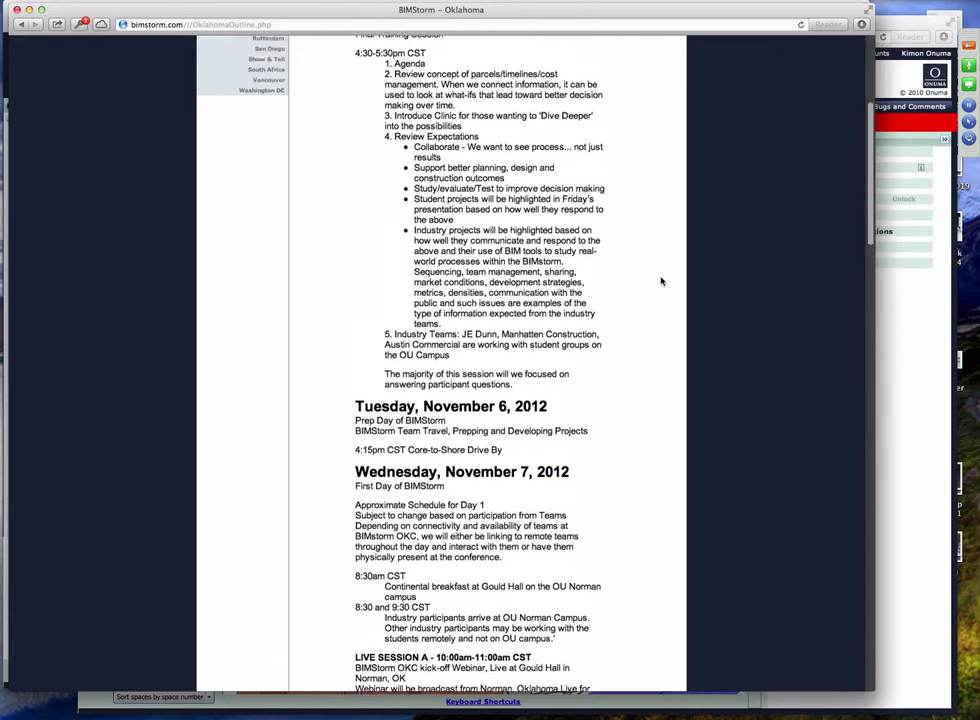
{"action": "scroll", "coordinate": [660, 281], "scroll_direction": "down", "scroll_amount": 3}
{"action": "scroll", "coordinate": [660, 281], "scroll_direction": "down", "scroll_amount": 5}
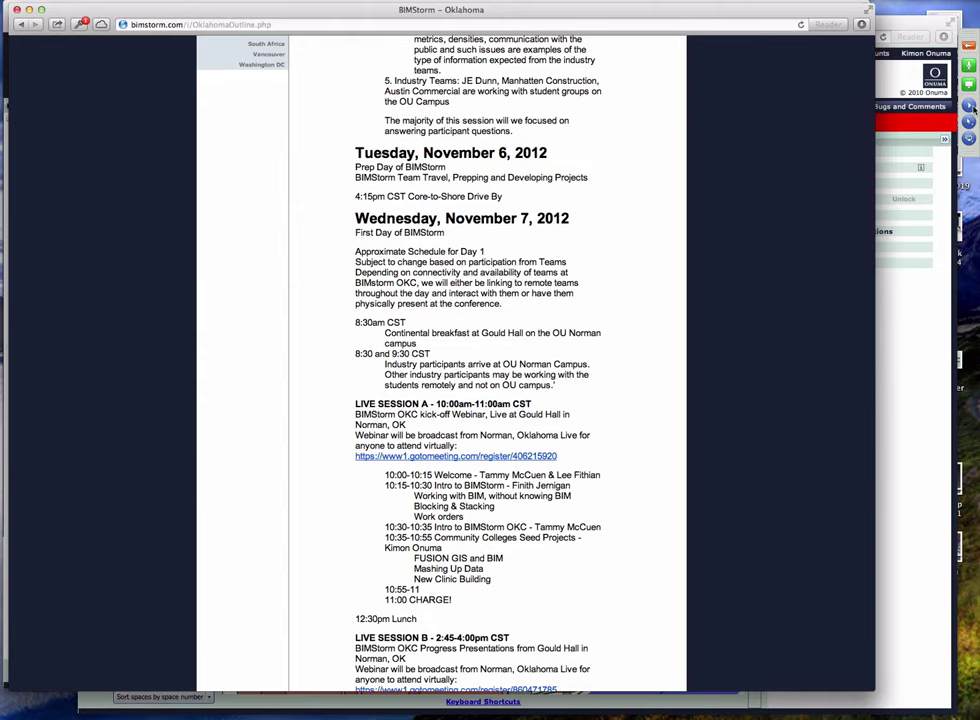
{"action": "left_click", "coordinate": [968, 48]}
Switch to Keynote and arrange the BIMStorm OKC Session #1 and BIMStorm OKC Results presentation windows so both are visible
{"action": "mouse_move", "coordinate": [18, 427]}
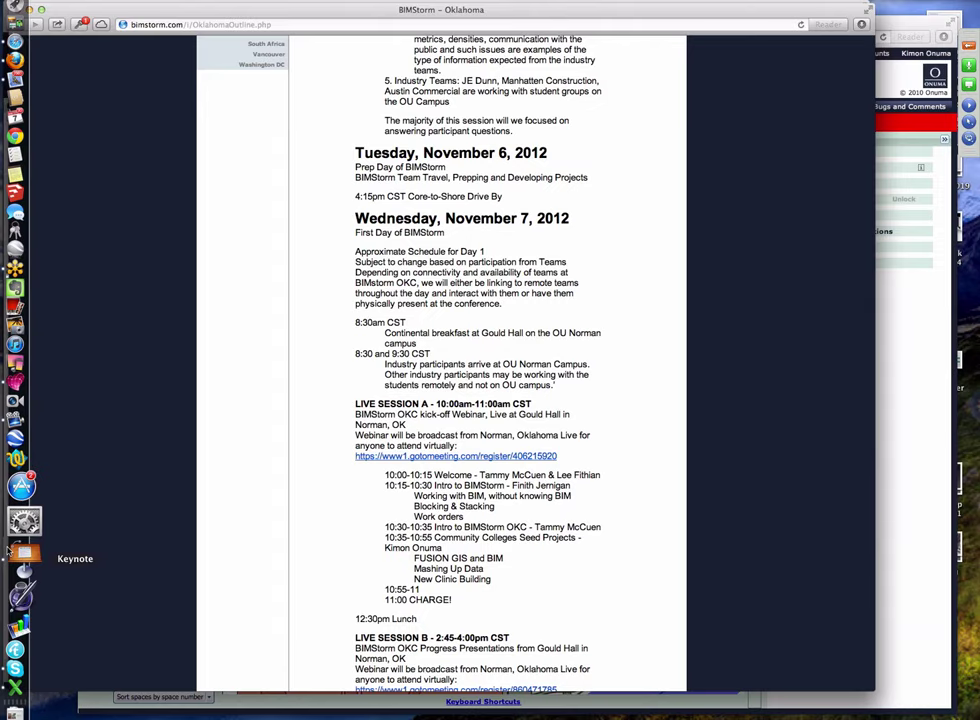
{"action": "left_click", "coordinate": [16, 552]}
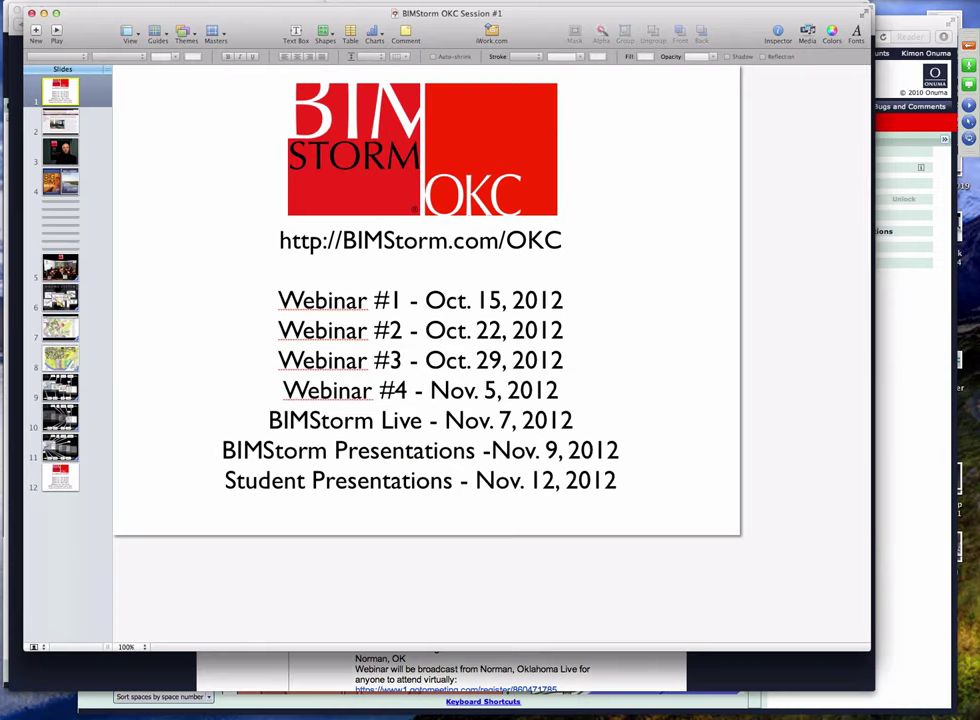
{"action": "left_click", "coordinate": [350, 1]}
{"action": "left_click", "coordinate": [375, 58]}
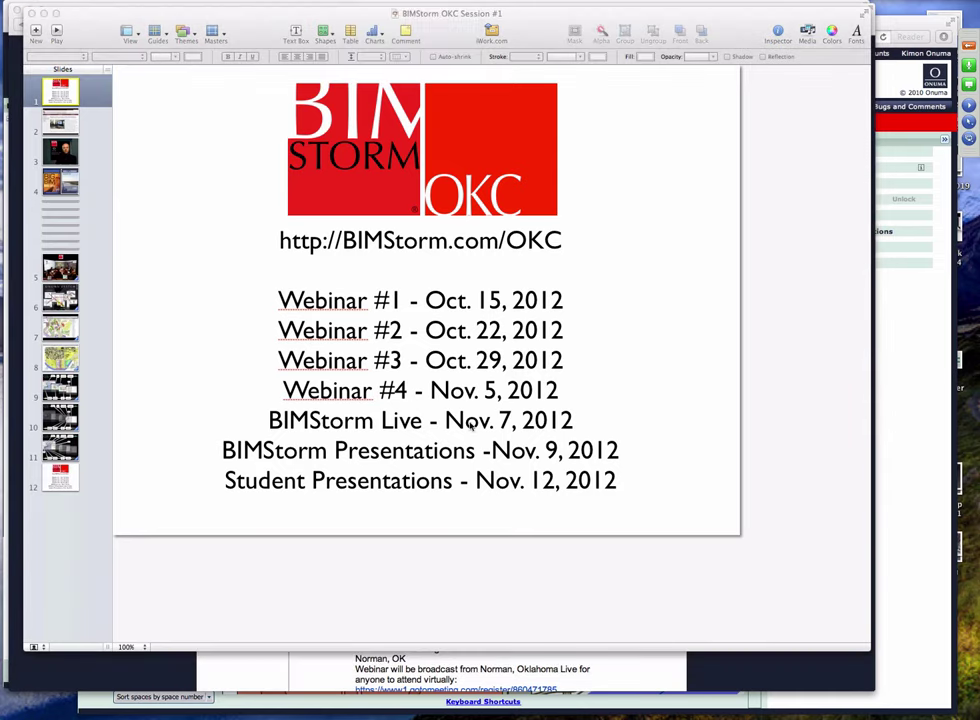
{"action": "left_click", "coordinate": [350, 1]}
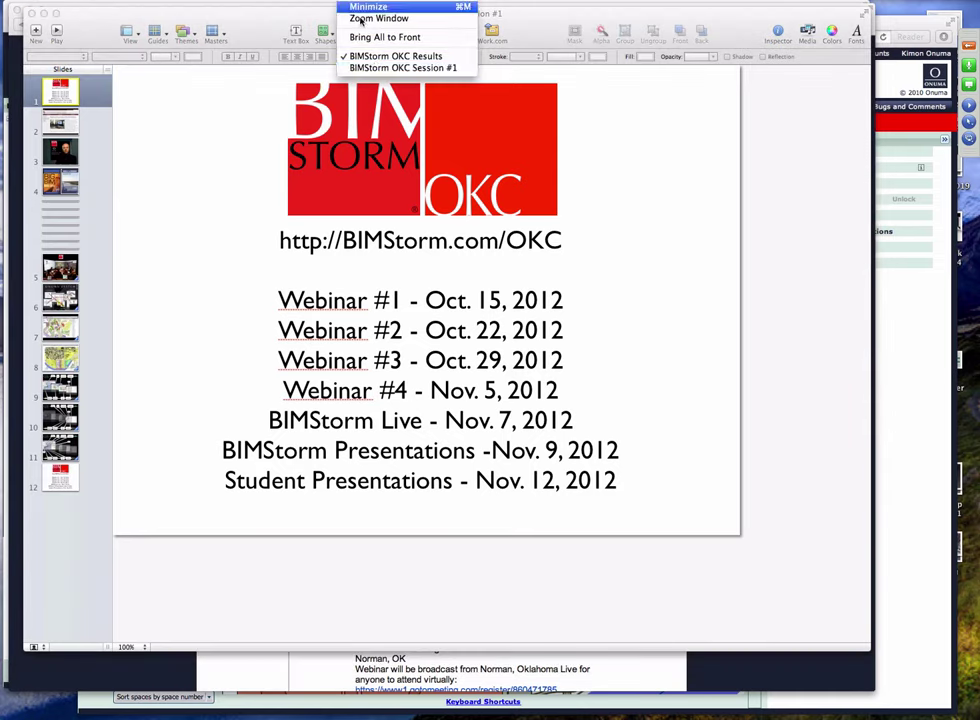
{"action": "left_click", "coordinate": [380, 69]}
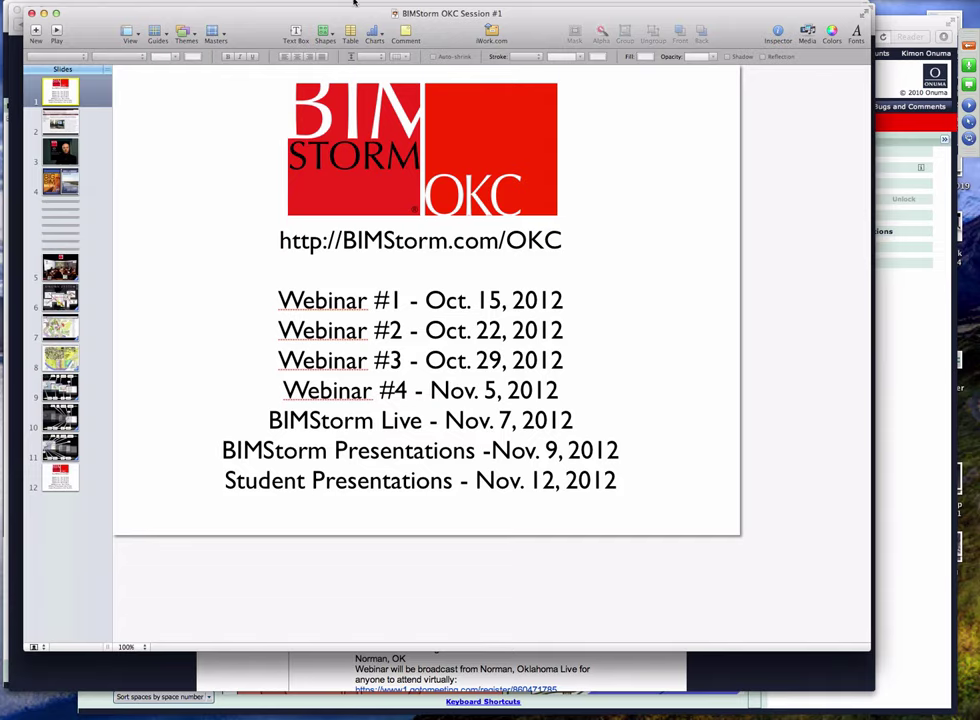
{"action": "left_click_drag", "start_coordinate": [348, 14], "coordinate": [372, 26]}
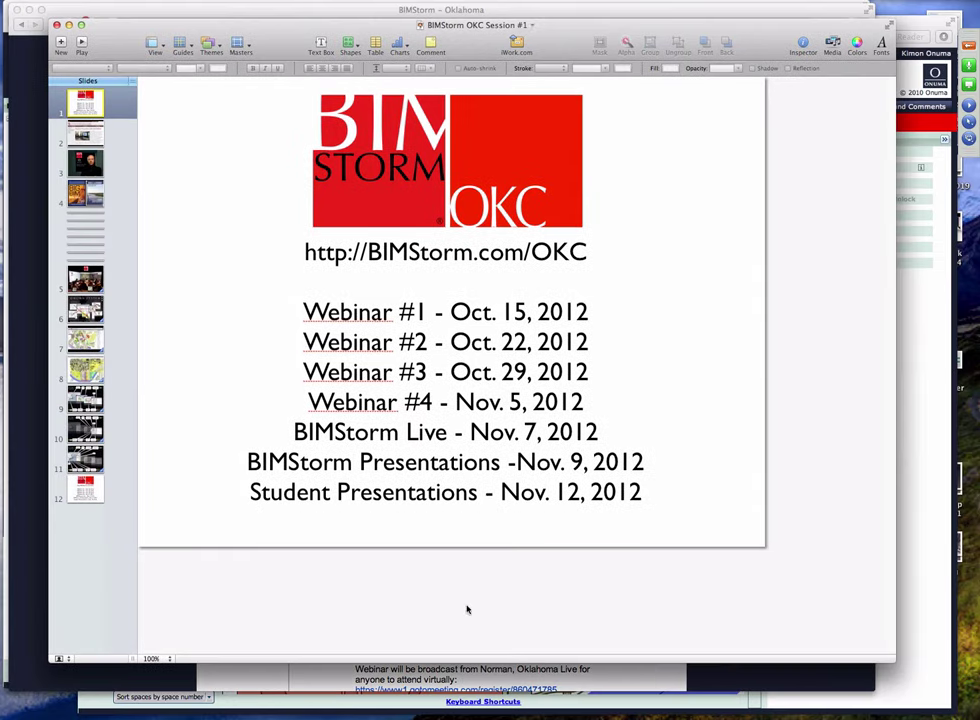
{"action": "left_click_drag", "start_coordinate": [519, 13], "coordinate": [360, 69]}
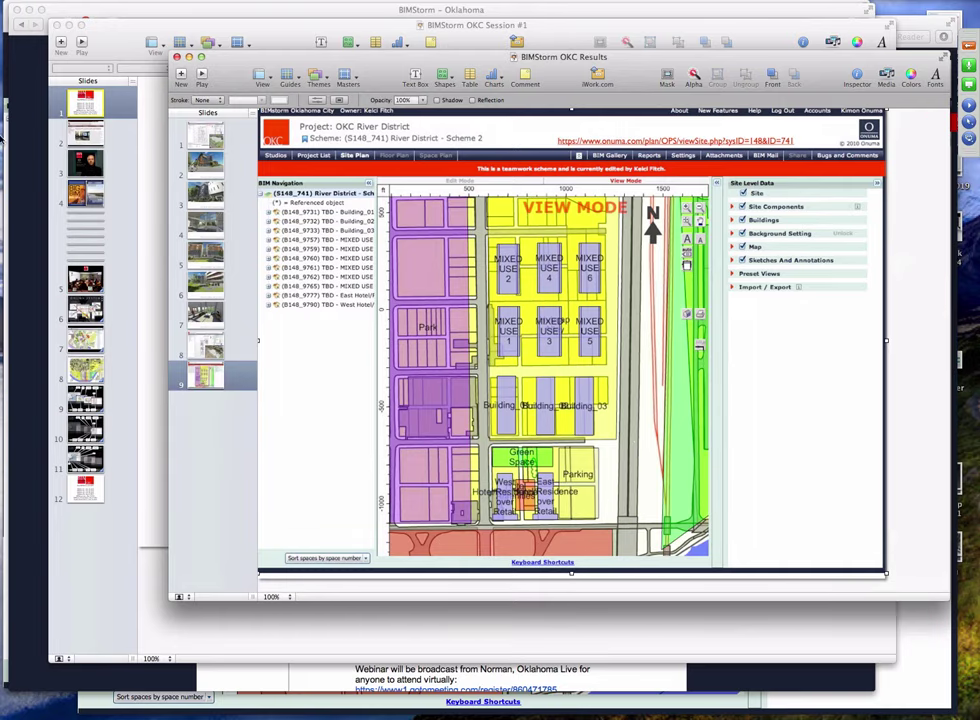
Switch back to Safari and close the Oklahoma agenda window
{"action": "mouse_move", "coordinate": [30, 62]}
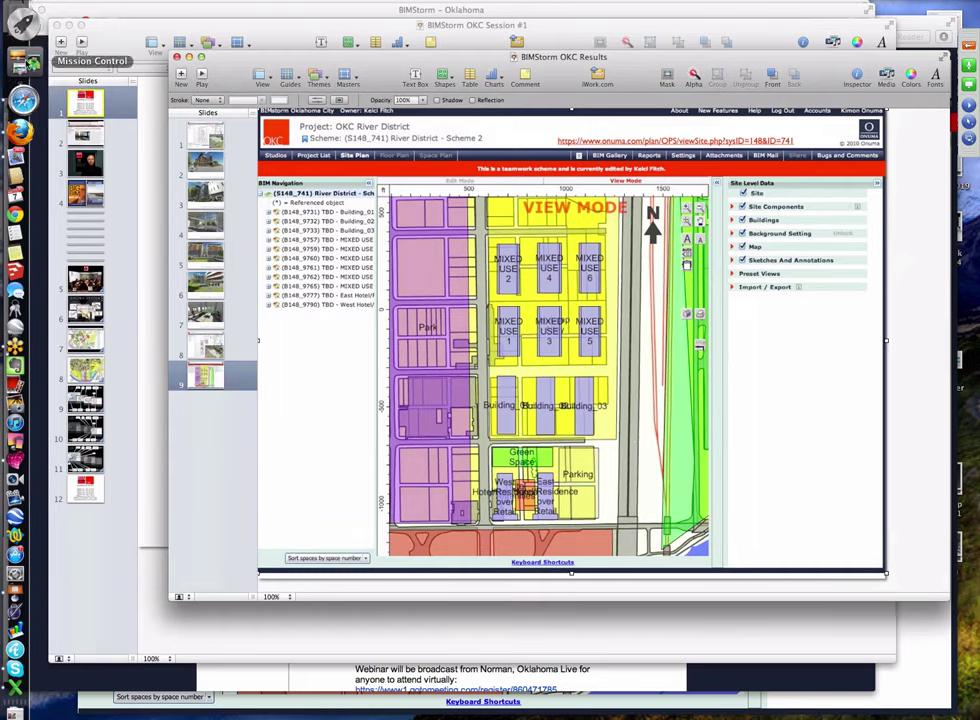
{"action": "left_click", "coordinate": [20, 100]}
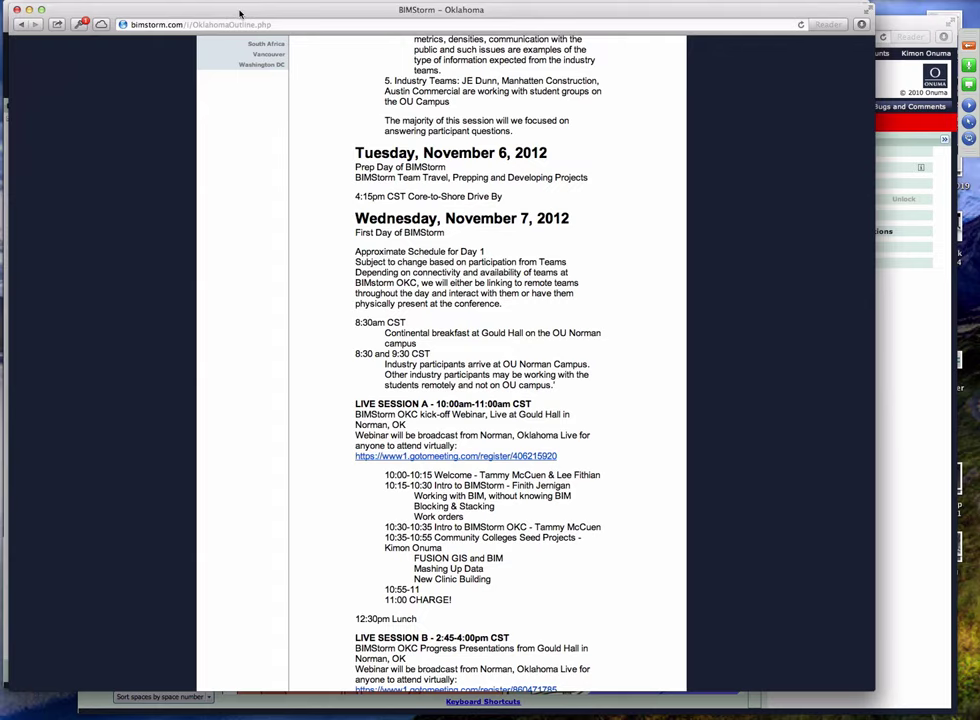
{"action": "key", "text": "super+w"}
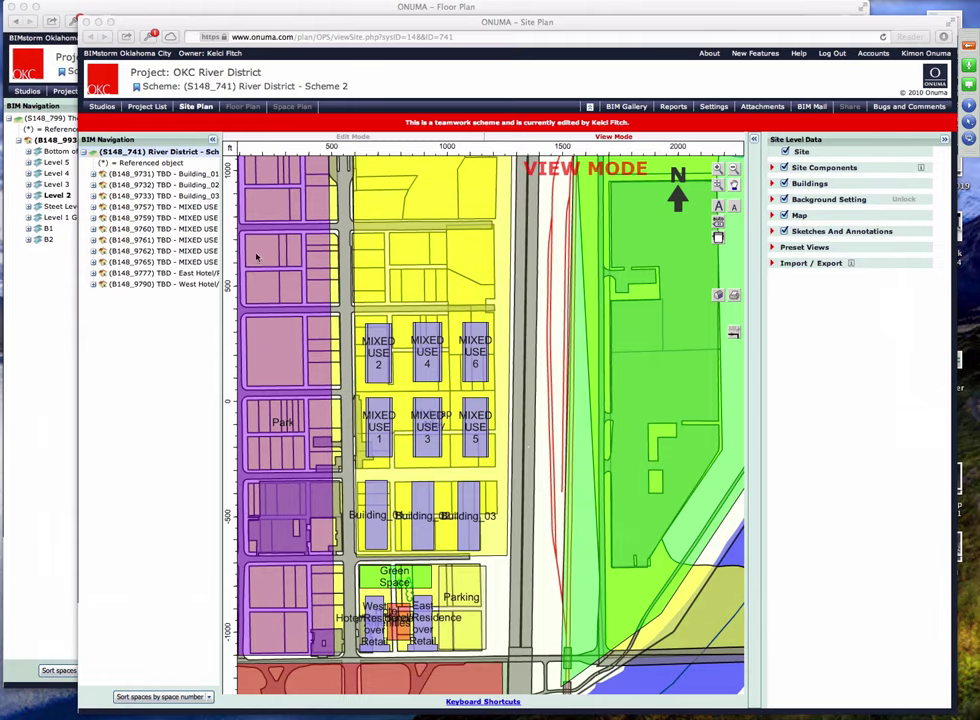
{"action": "key", "text": "super+Tab"}
{"action": "key", "text": "super+Tab"}
{"action": "key", "text": "super+Tab"}
{"action": "key", "text": "super+Tab"}
{"action": "key", "text": "super+Tab"}
{"action": "key", "text": "Escape"}
{"action": "mouse_move", "coordinate": [487, 21]}
{"action": "left_mouse_down"}
{"action": "mouse_move", "coordinate": [505, 10]}
{"action": "mouse_move", "coordinate": [497, 18]}
{"action": "mouse_move", "coordinate": [865, 596]}
{"action": "mouse_move", "coordinate": [826, 408]}
{"action": "mouse_move", "coordinate": [800, 91]}
{"action": "mouse_move", "coordinate": [742, 24]}
{"action": "mouse_move", "coordinate": [504, 20]}
{"action": "left_mouse_up"}
Expand the GoToWebinar control panel and hand the presenter role to the BIMStorm organizer
{"action": "left_click", "coordinate": [968, 73]}
{"action": "left_click", "coordinate": [947, 64]}
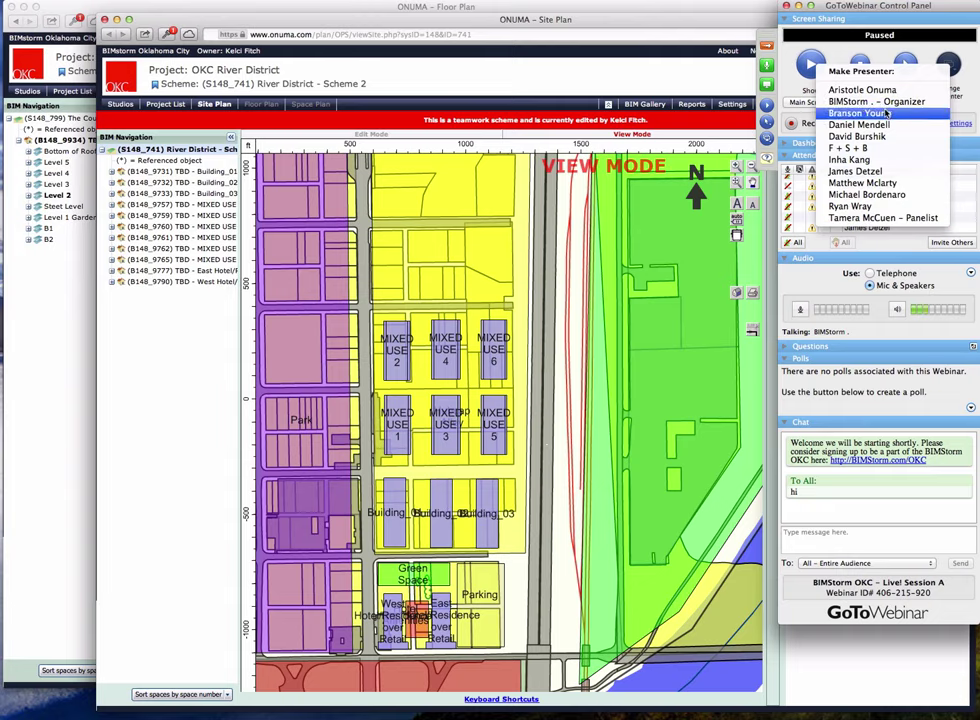
{"action": "left_click", "coordinate": [876, 102]}
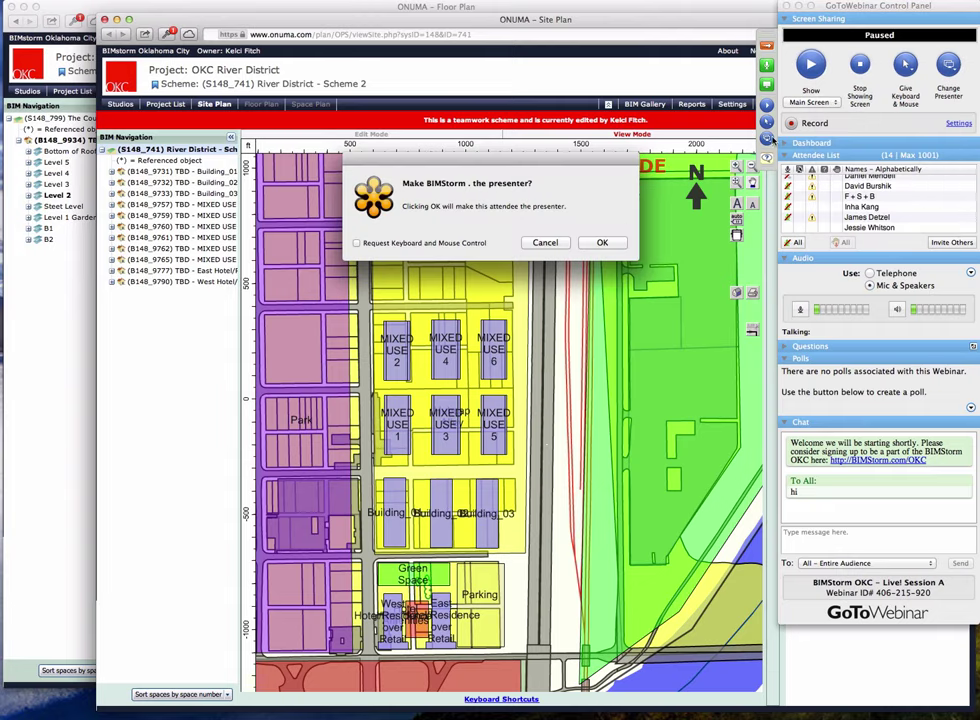
{"action": "left_click", "coordinate": [596, 242]}
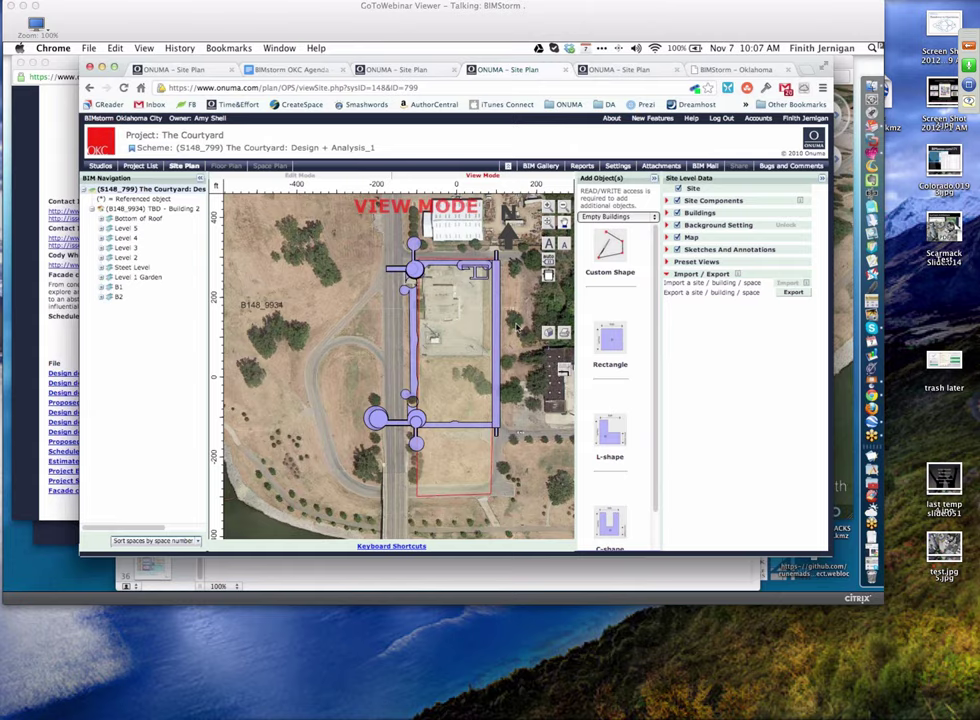
Inspect The Courtyard project in its ONUMA site plan and as a 3D building model in Google Earth
{"action": "scroll", "coordinate": [516, 329], "scroll_direction": "up", "scroll_amount": 1}
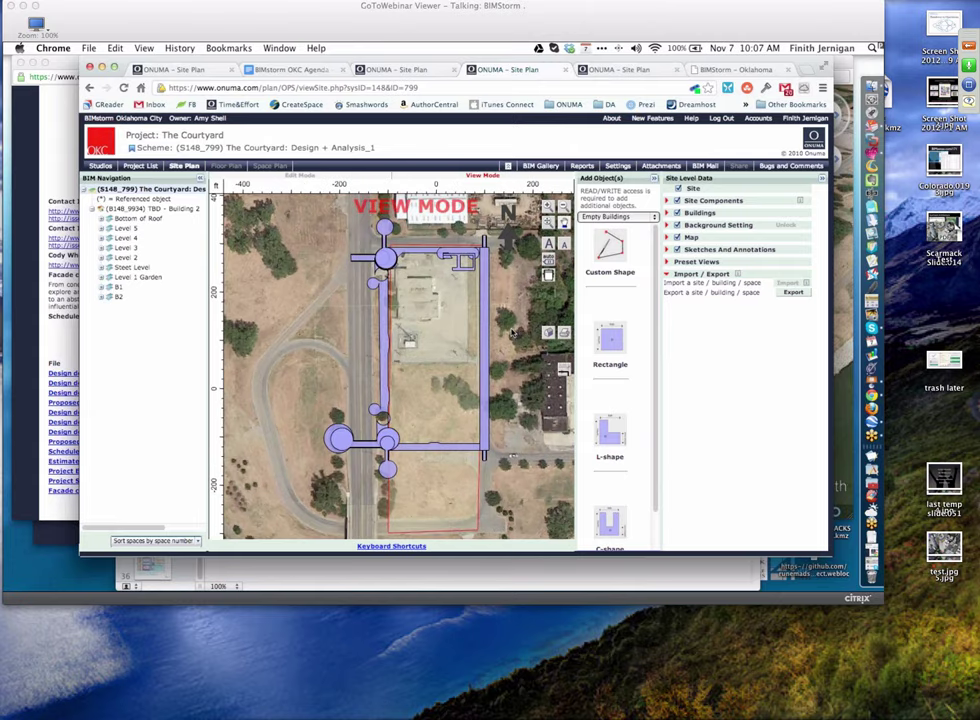
{"action": "scroll", "coordinate": [513, 331], "scroll_direction": "down", "scroll_amount": 1}
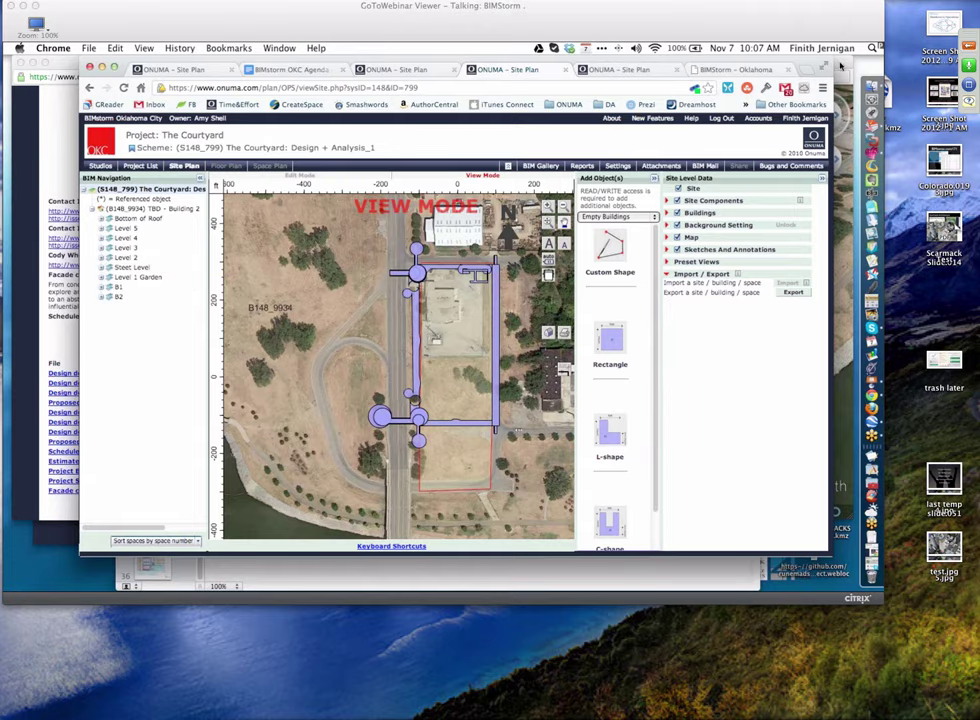
{"action": "left_click", "coordinate": [842, 66]}
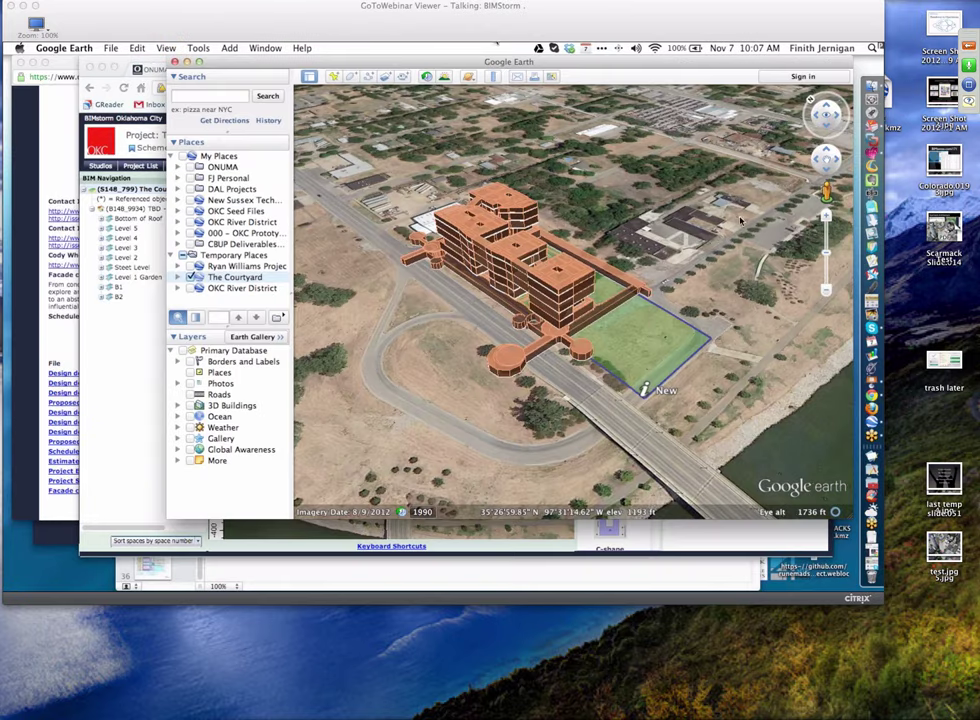
{"action": "scroll", "coordinate": [530, 183], "scroll_direction": "up", "scroll_amount": 2}
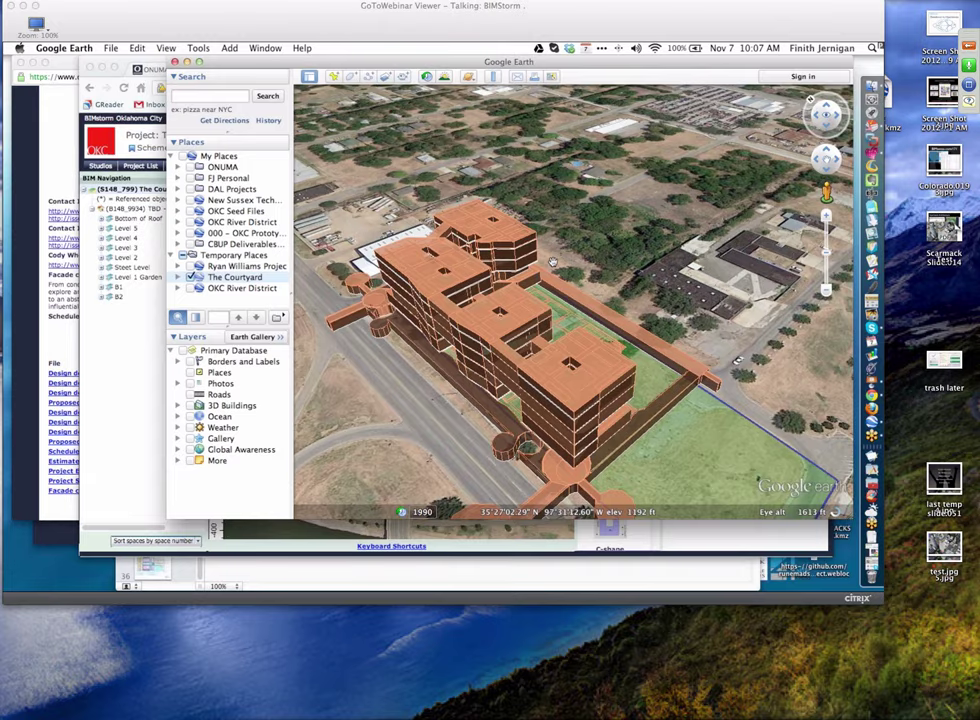
{"action": "scroll", "coordinate": [552, 262], "scroll_direction": "down", "scroll_amount": 3}
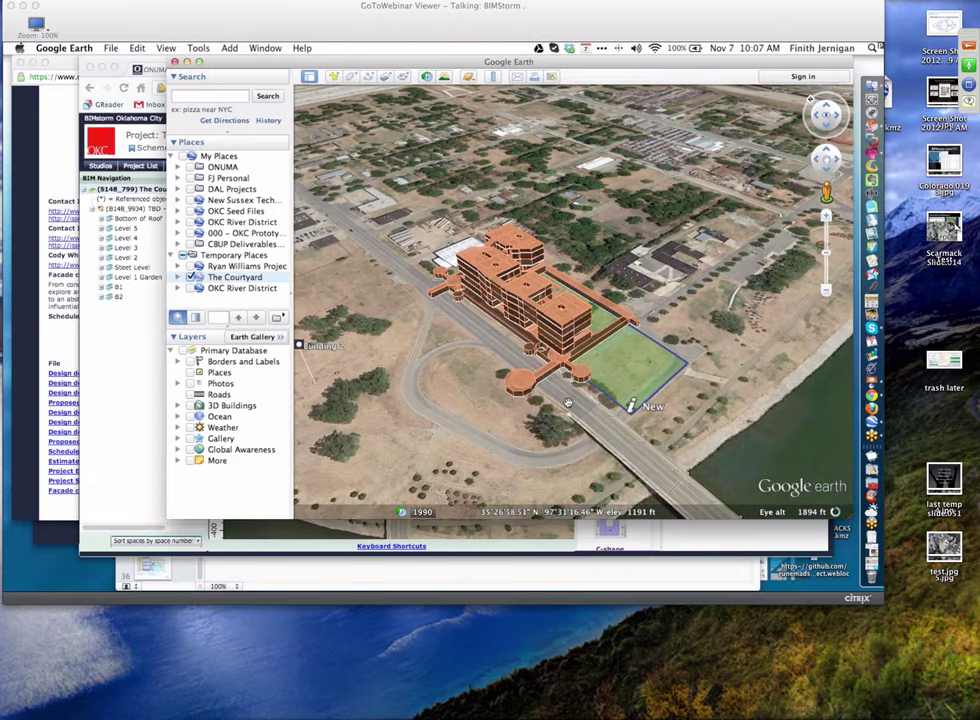
{"action": "scroll", "coordinate": [567, 403], "scroll_direction": "up", "scroll_amount": 2}
Open the site placemark beside The Courtyard building in Google Earth to view the scheme's data
{"action": "left_click", "coordinate": [678, 416]}
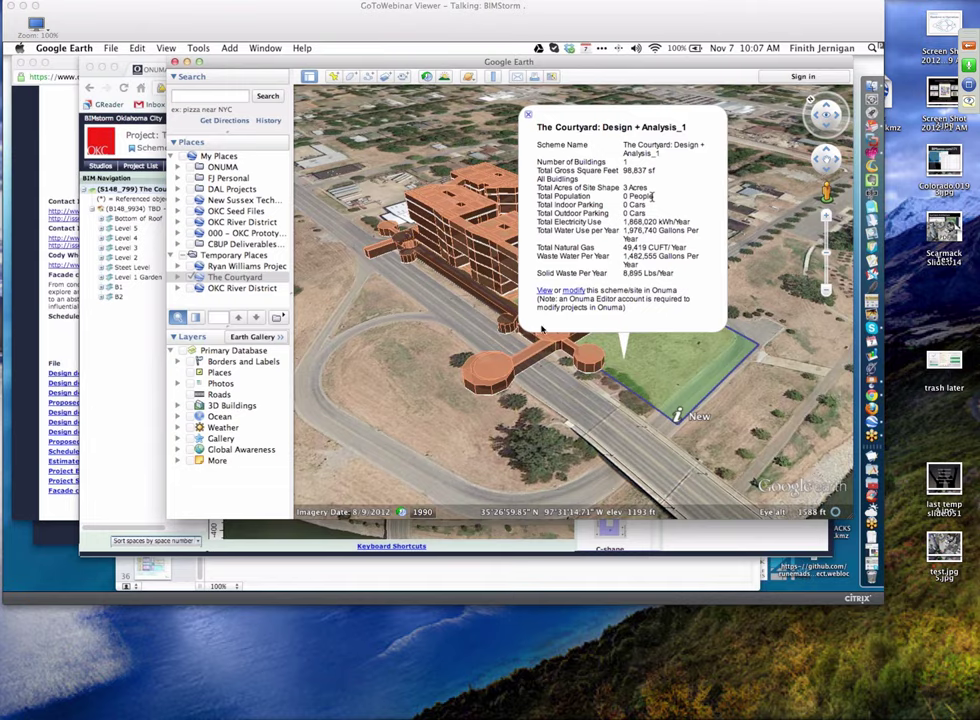
{"action": "left_click", "coordinate": [210, 0]}
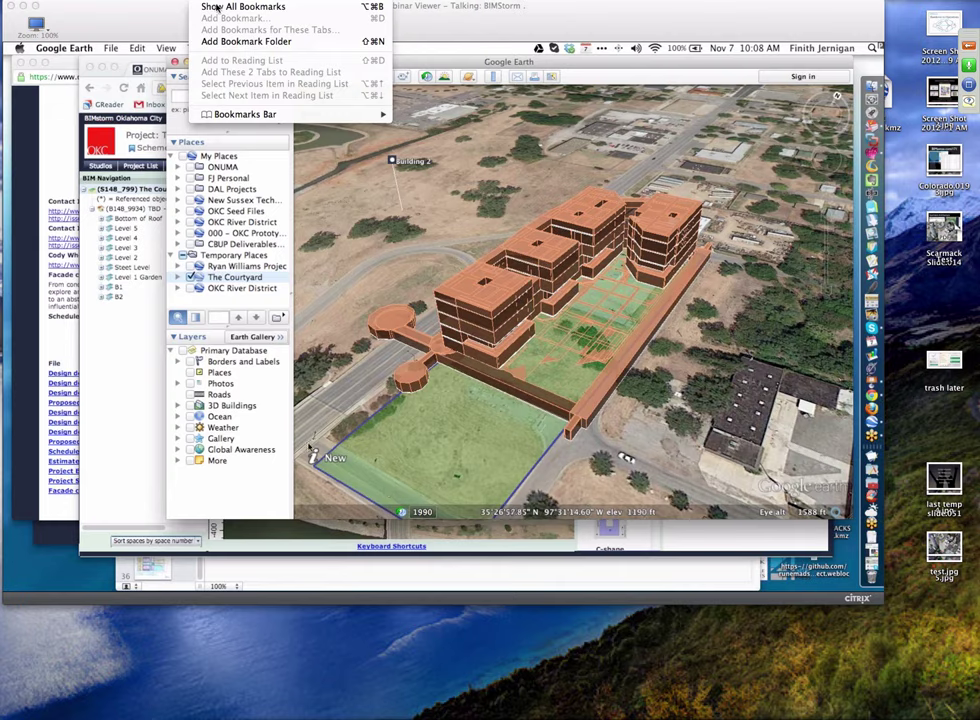
{"action": "left_click", "coordinate": [313, 160]}
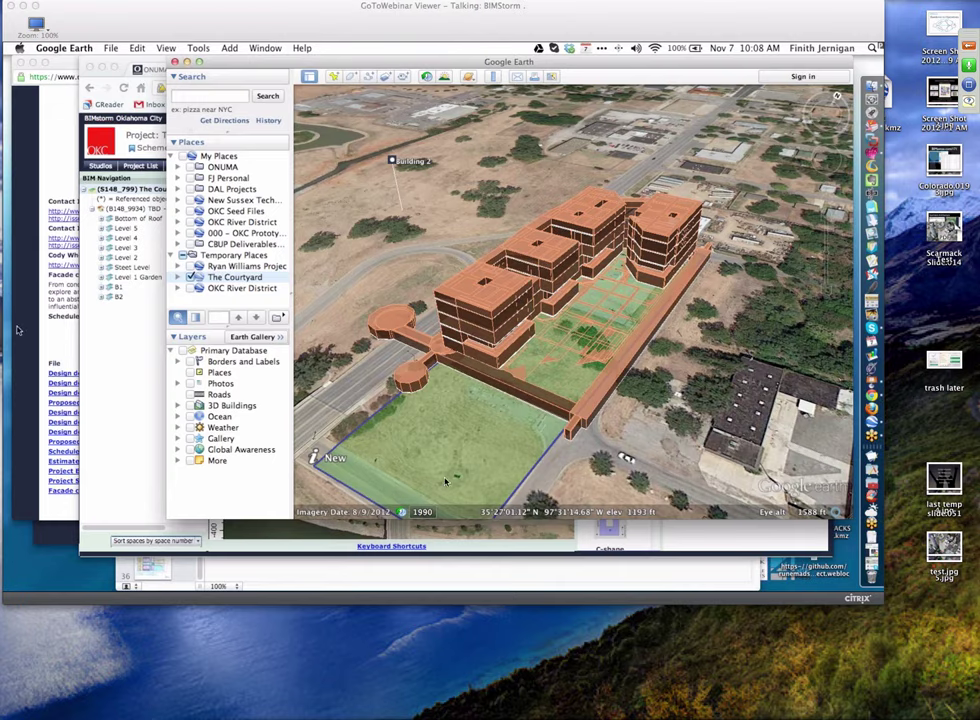
Bring the OPS Attachment window for The Courtyard forward and look through its comments and uploaded files
{"action": "left_click", "coordinate": [15, 250]}
{"action": "left_click_drag", "start_coordinate": [97, 63], "coordinate": [325, 63]}
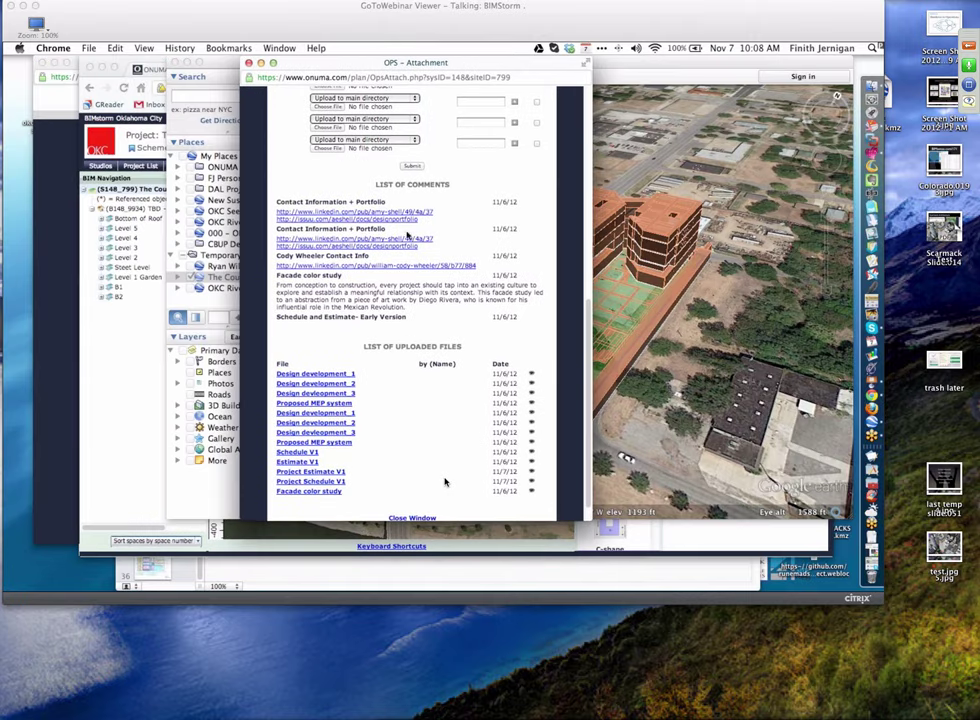
{"action": "scroll", "coordinate": [426, 200], "scroll_direction": "down", "scroll_amount": 1}
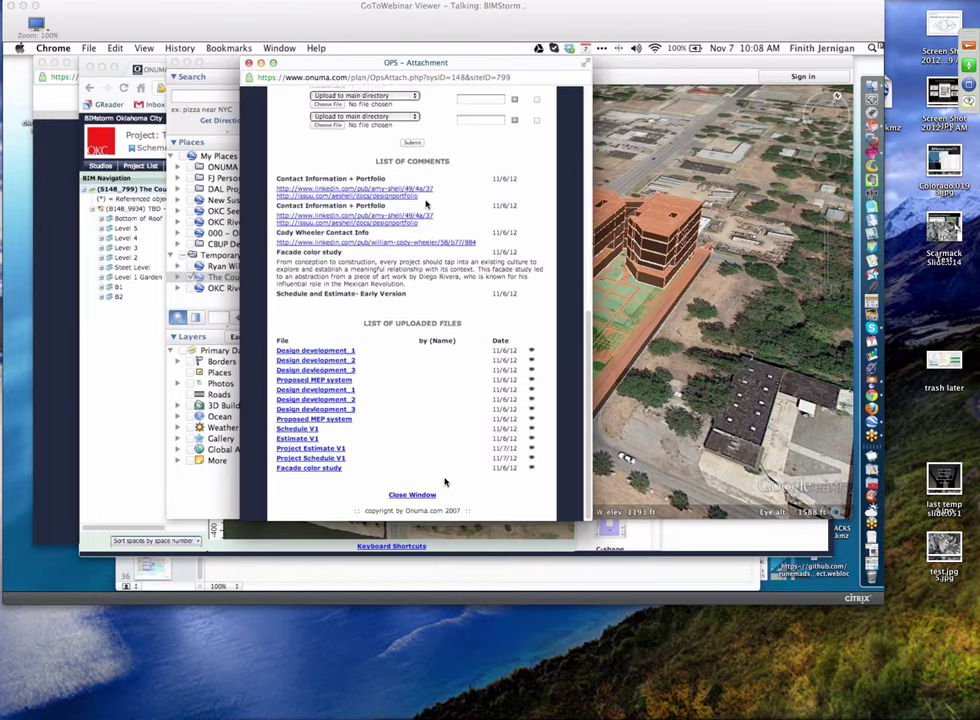
{"action": "scroll", "coordinate": [427, 197], "scroll_direction": "up", "scroll_amount": 3}
{"action": "scroll", "coordinate": [427, 197], "scroll_direction": "up", "scroll_amount": 1}
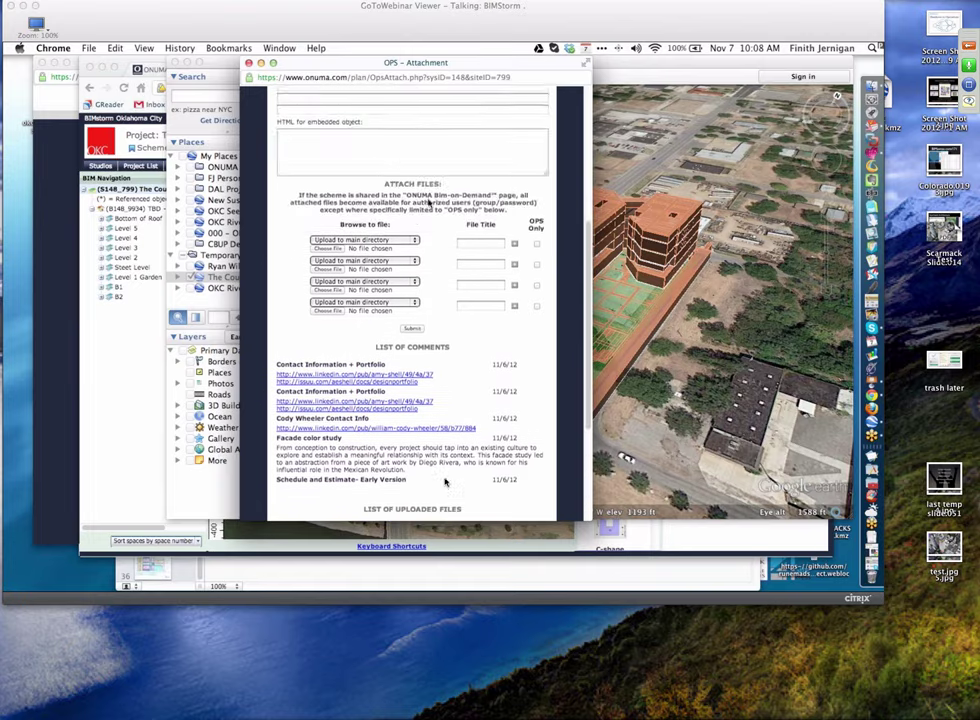
{"action": "scroll", "coordinate": [420, 210], "scroll_direction": "down", "scroll_amount": 4}
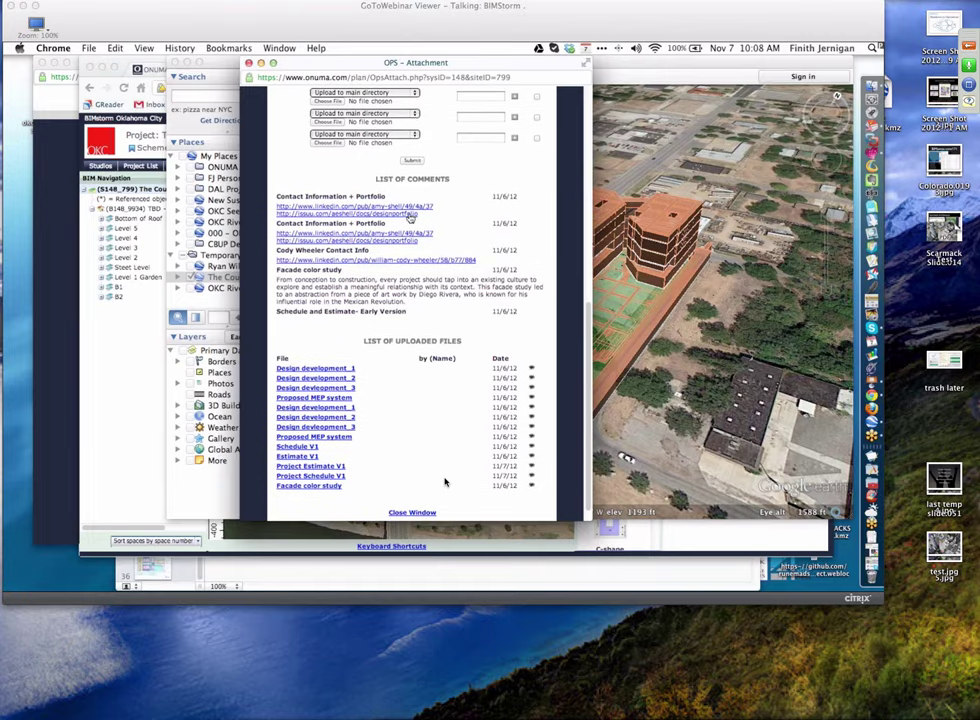
Open the Design development_1 file and look through the cover and the Boston, MA precedents page
{"action": "left_click", "coordinate": [315, 370]}
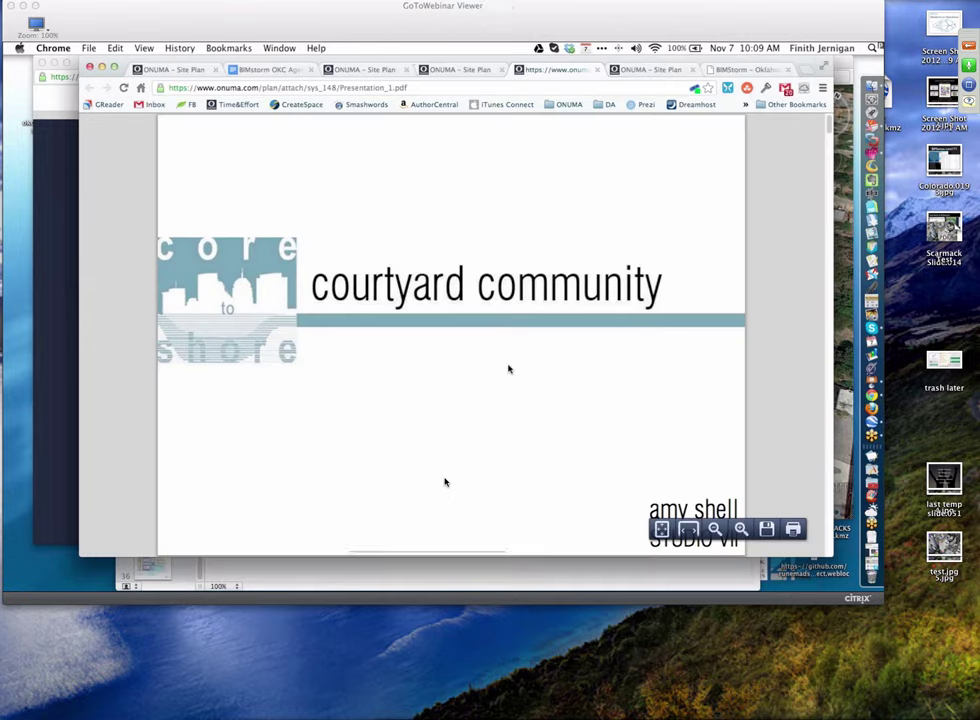
{"action": "scroll", "coordinate": [512, 370], "scroll_direction": "down", "scroll_amount": 10}
{"action": "scroll", "coordinate": [508, 369], "scroll_direction": "down", "scroll_amount": 3}
{"action": "scroll", "coordinate": [508, 369], "scroll_direction": "up", "scroll_amount": 10}
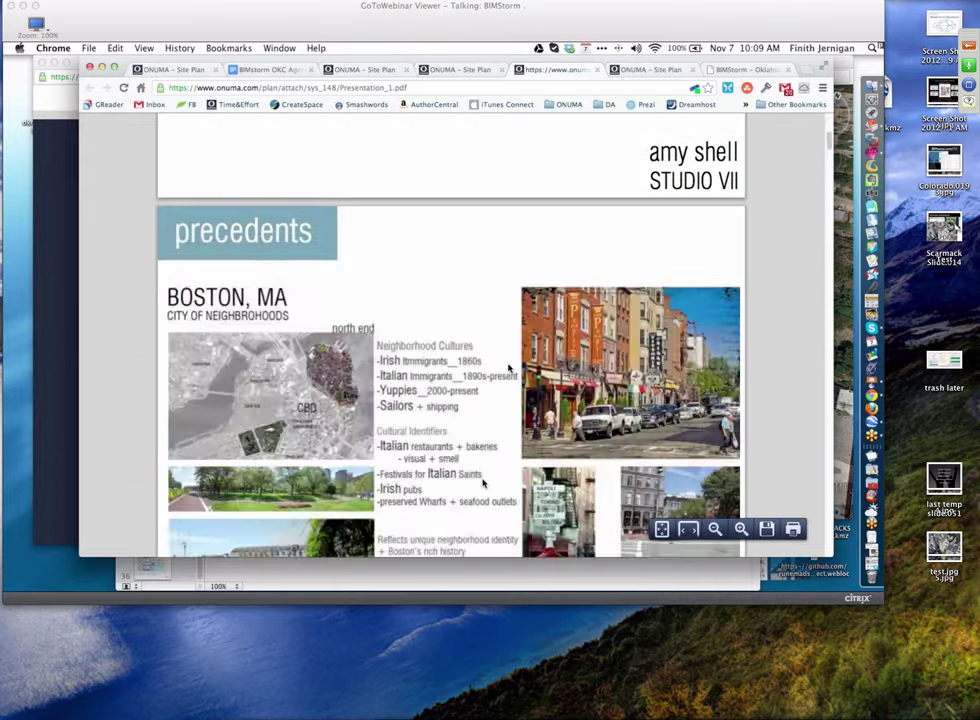
{"action": "scroll", "coordinate": [508, 369], "scroll_direction": "down", "scroll_amount": 5}
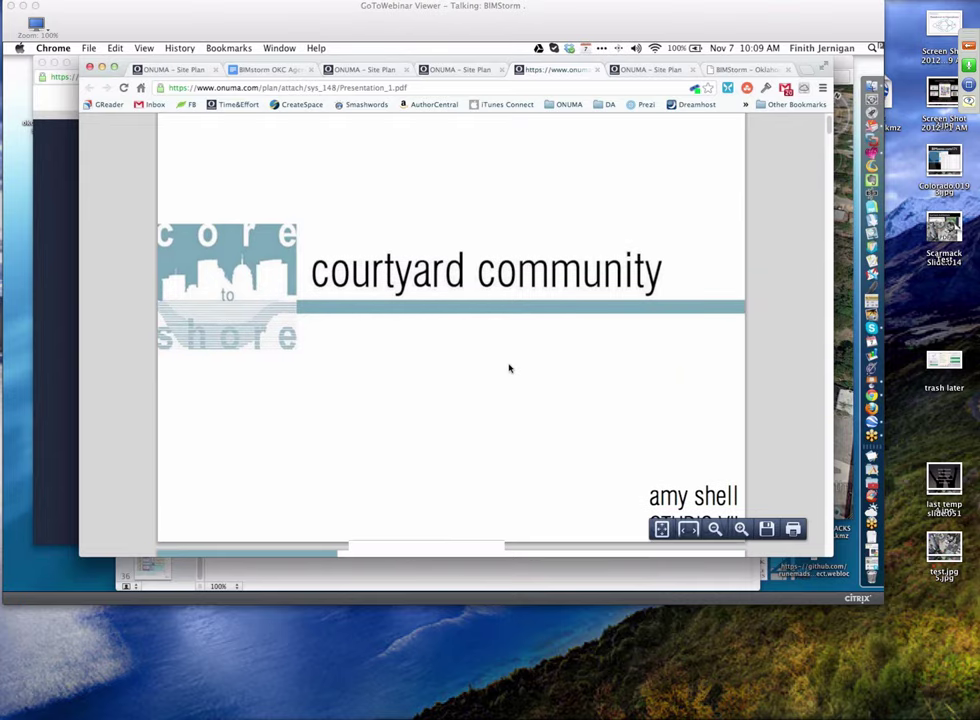
{"action": "scroll", "coordinate": [508, 369], "scroll_direction": "down", "scroll_amount": 4}
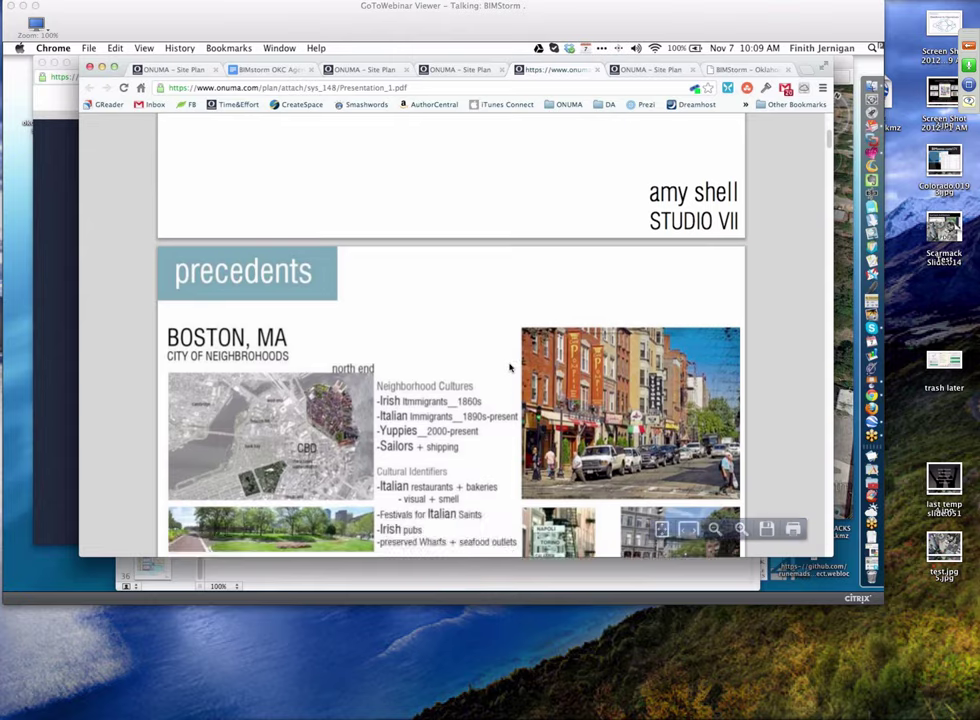
{"action": "scroll", "coordinate": [508, 369], "scroll_direction": "down", "scroll_amount": 2}
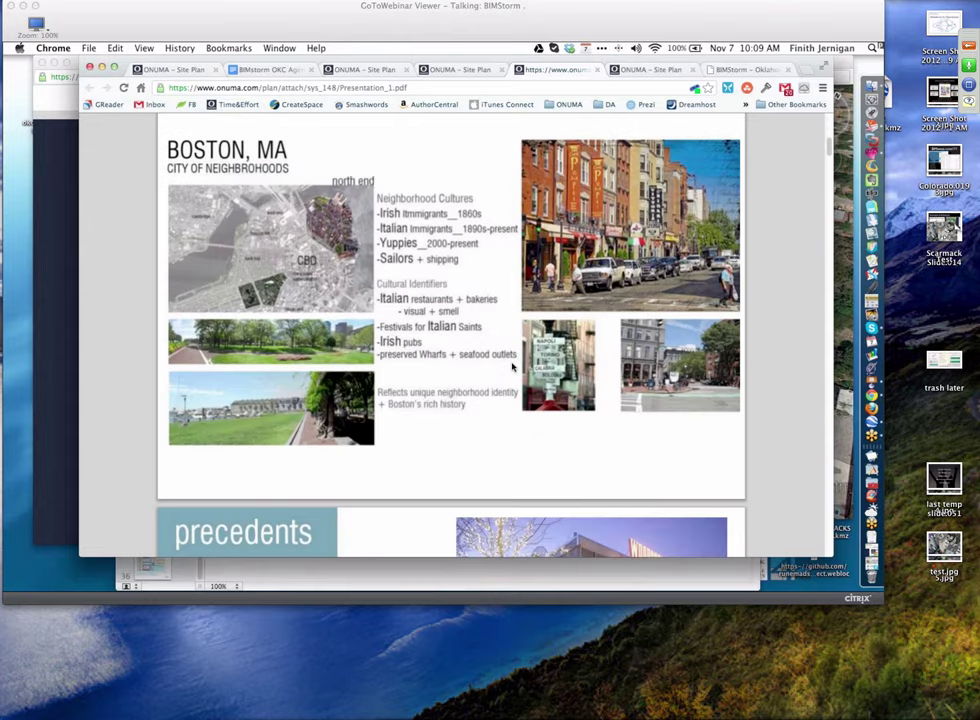
{"action": "scroll", "coordinate": [510, 368], "scroll_direction": "up", "scroll_amount": 1}
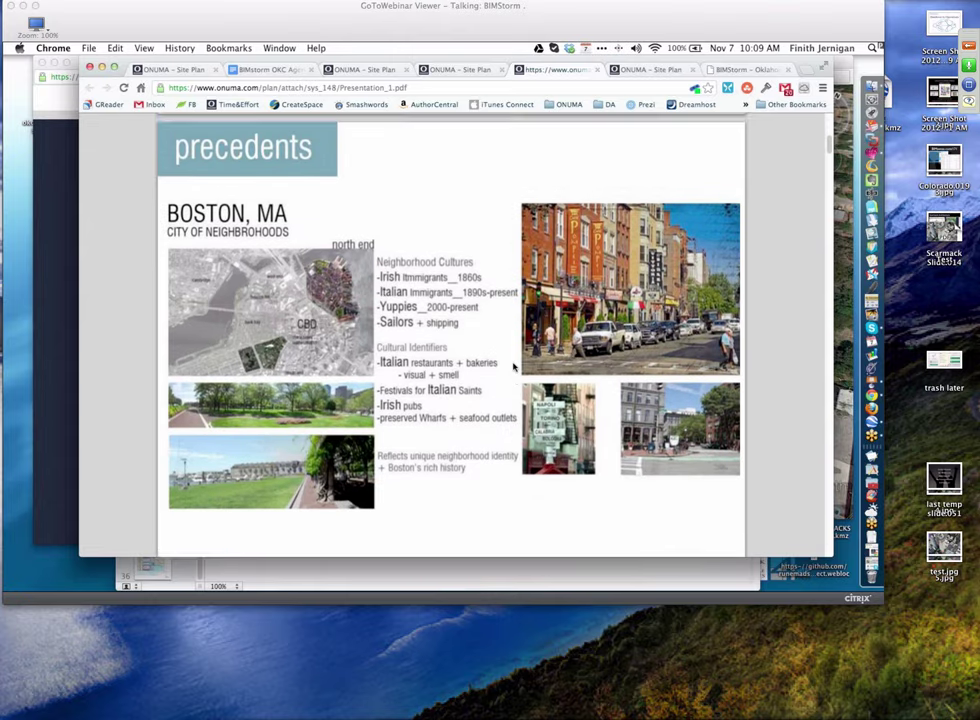
Look through the presentation's Fort Worth precedent, defining a district, preliminary sketches and code requirements pages
{"action": "scroll", "coordinate": [514, 367], "scroll_direction": "down", "scroll_amount": 2}
{"action": "scroll", "coordinate": [514, 367], "scroll_direction": "down", "scroll_amount": 8}
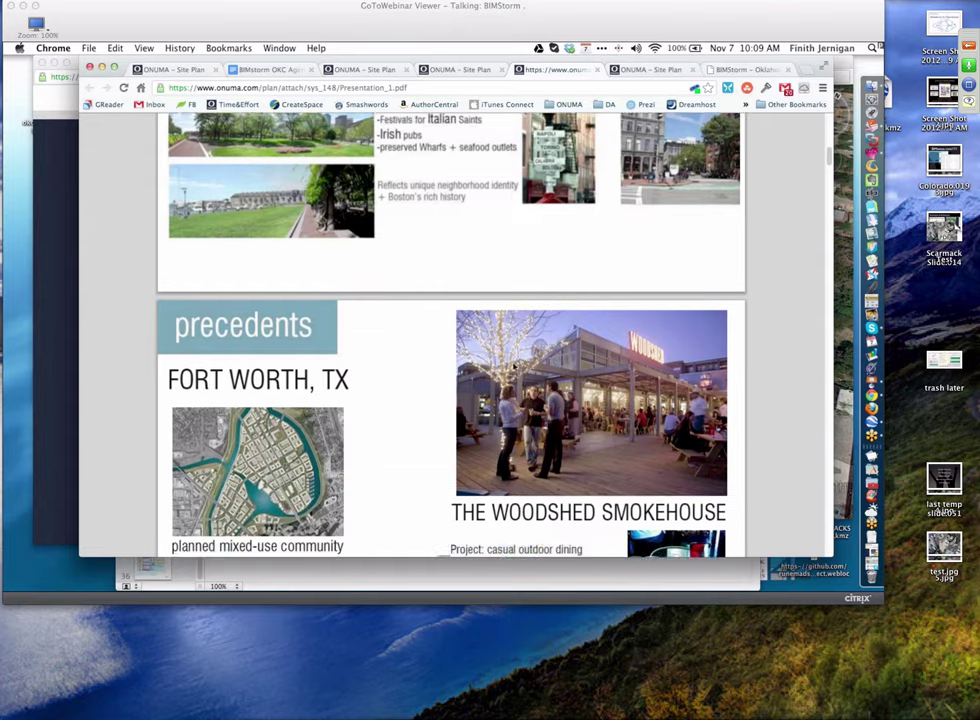
{"action": "scroll", "coordinate": [516, 368], "scroll_direction": "down", "scroll_amount": 12}
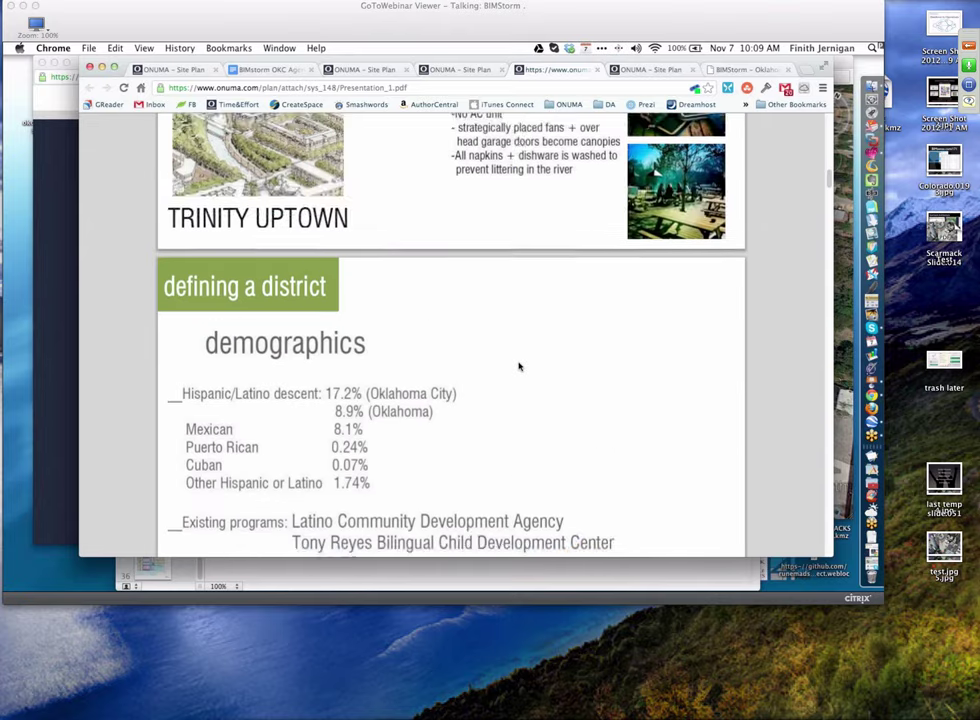
{"action": "scroll", "coordinate": [519, 367], "scroll_direction": "down", "scroll_amount": 11}
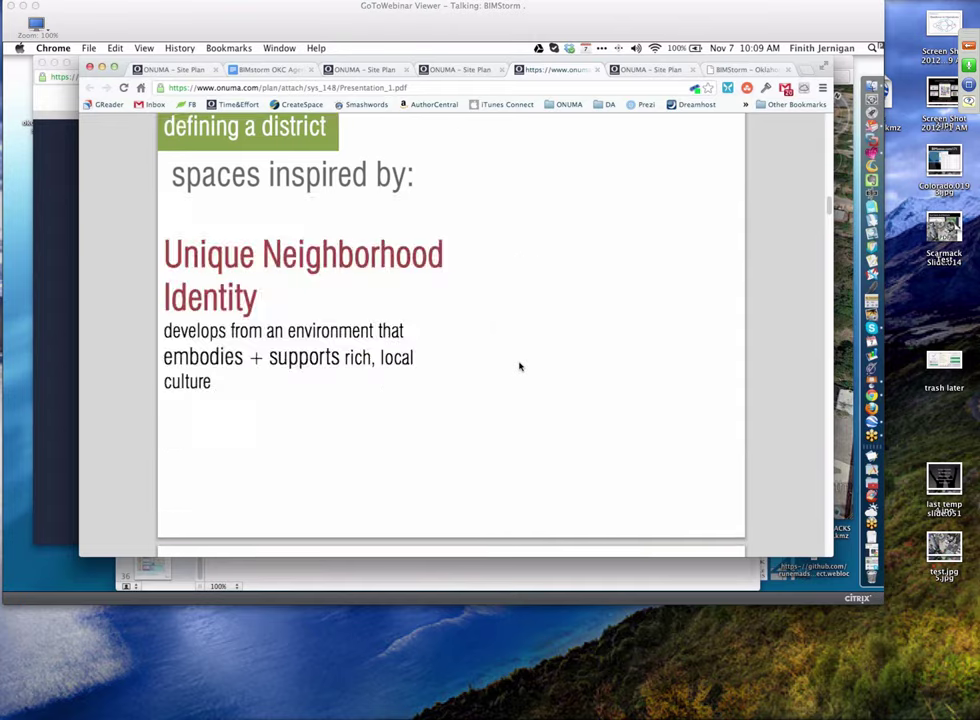
{"action": "scroll", "coordinate": [519, 367], "scroll_direction": "down", "scroll_amount": 15}
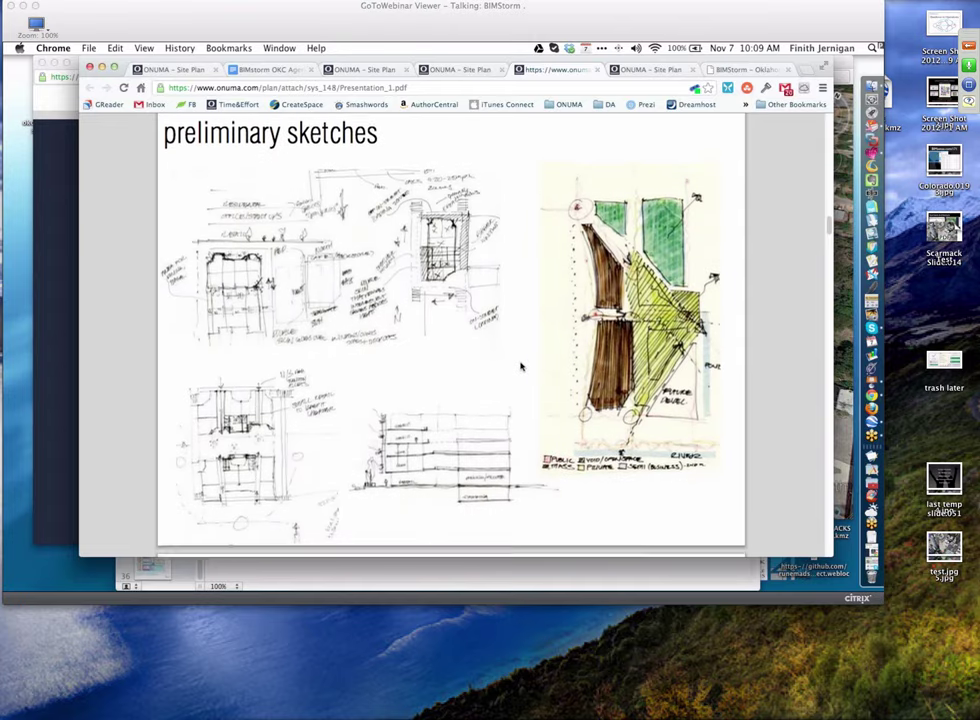
{"action": "scroll", "coordinate": [525, 365], "scroll_direction": "down", "scroll_amount": 12}
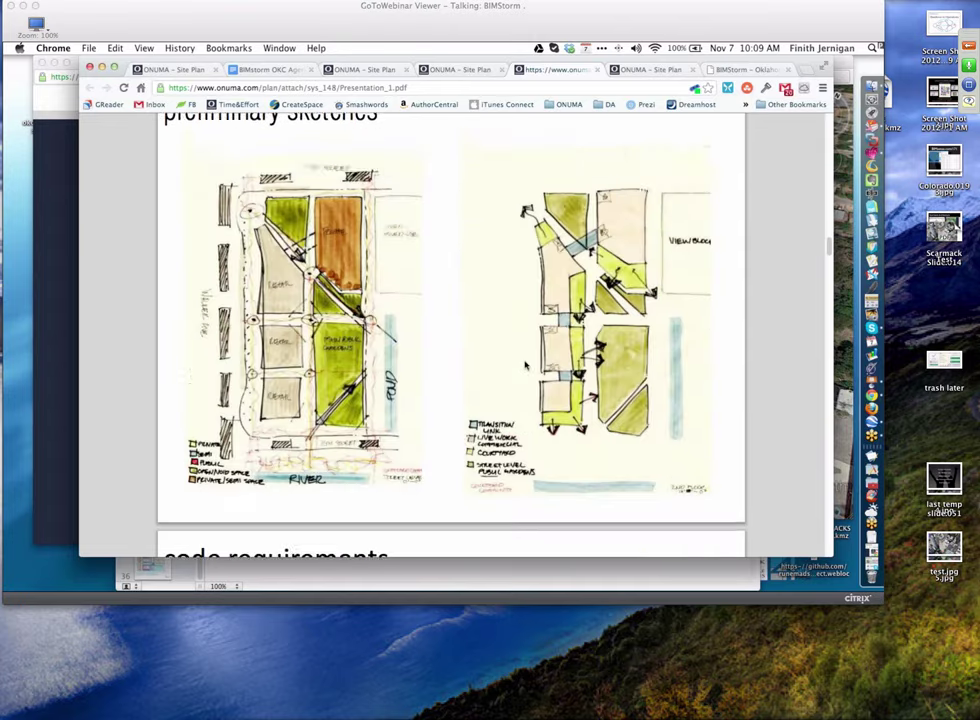
{"action": "scroll", "coordinate": [525, 365], "scroll_direction": "down", "scroll_amount": 8}
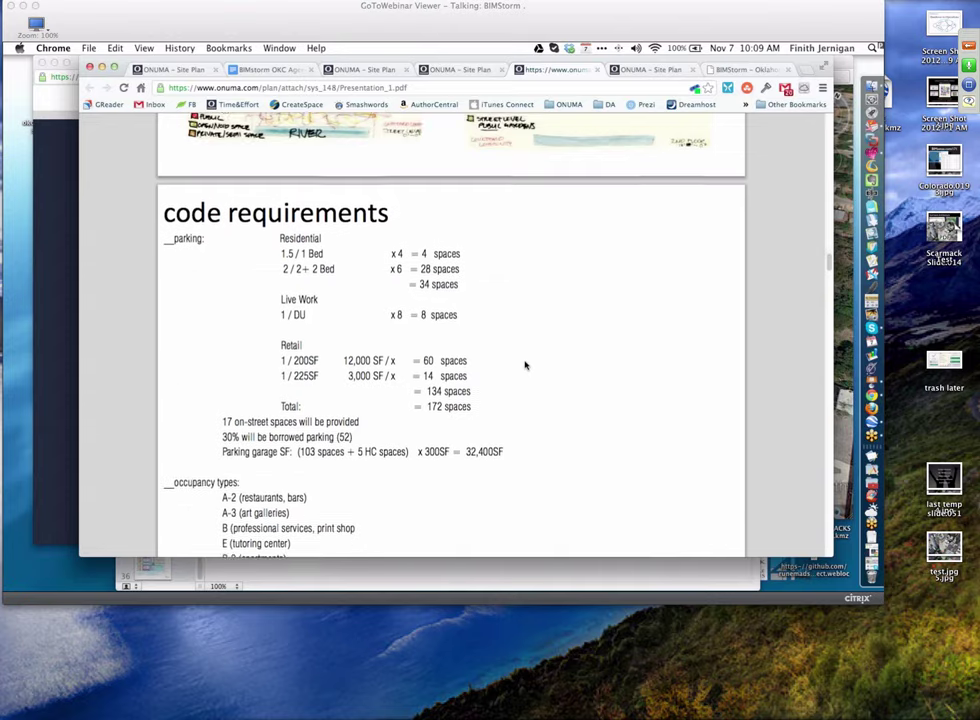
{"action": "scroll", "coordinate": [525, 365], "scroll_direction": "down", "scroll_amount": 20}
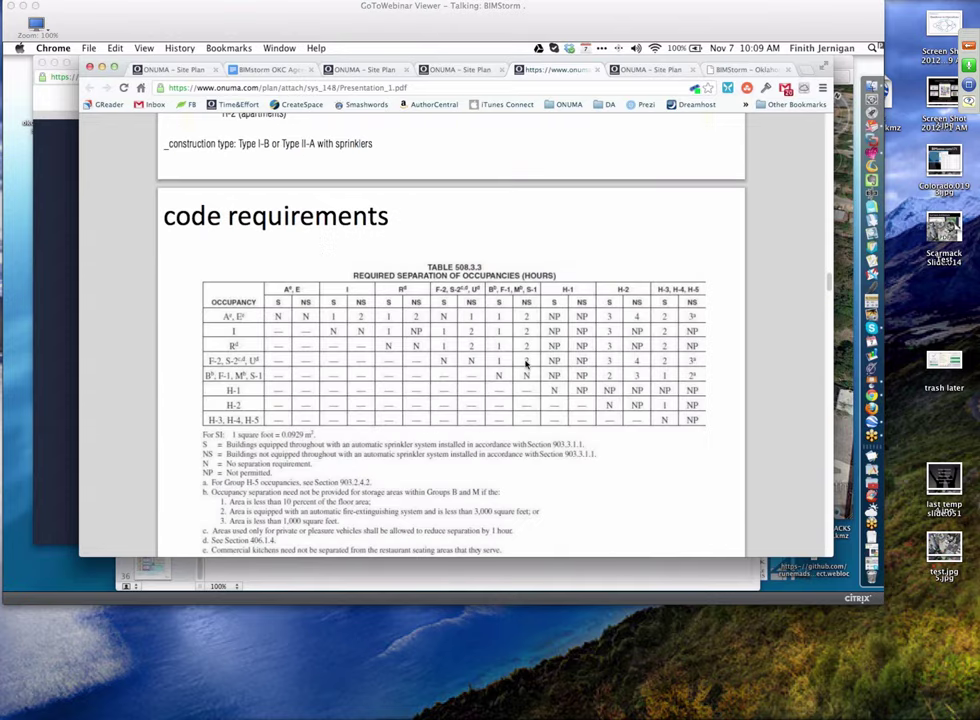
Examine the Oklahoma City psychometric chart, the preliminary response to local climate and the site analysis views
{"action": "scroll", "coordinate": [525, 365], "scroll_direction": "down", "scroll_amount": 2}
{"action": "scroll", "coordinate": [525, 365], "scroll_direction": "up", "scroll_amount": 2}
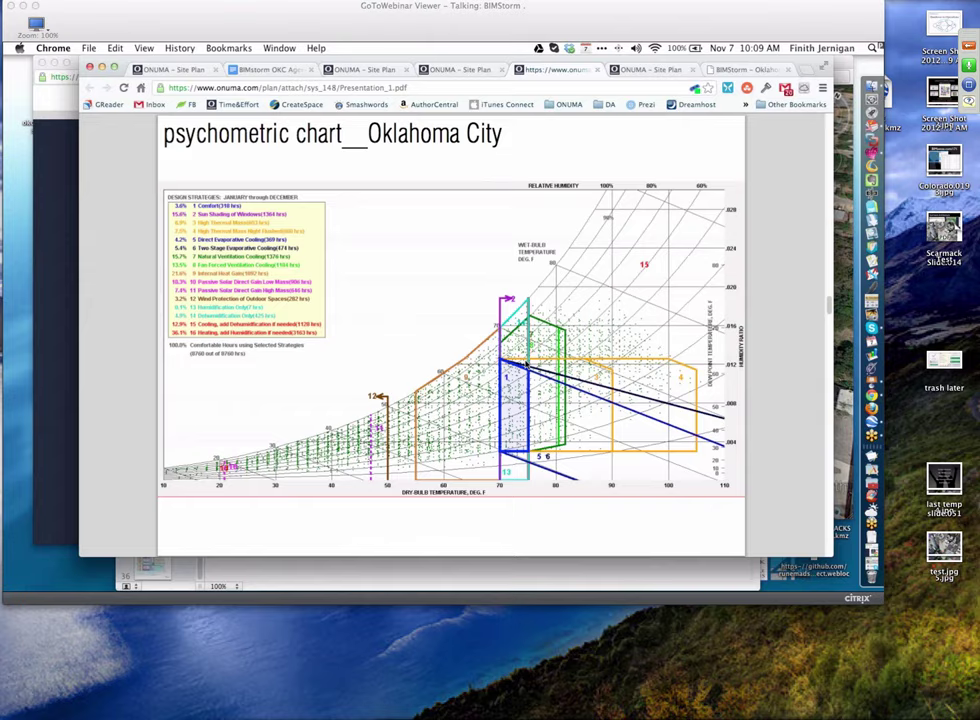
{"action": "scroll", "coordinate": [525, 364], "scroll_direction": "down", "scroll_amount": 4}
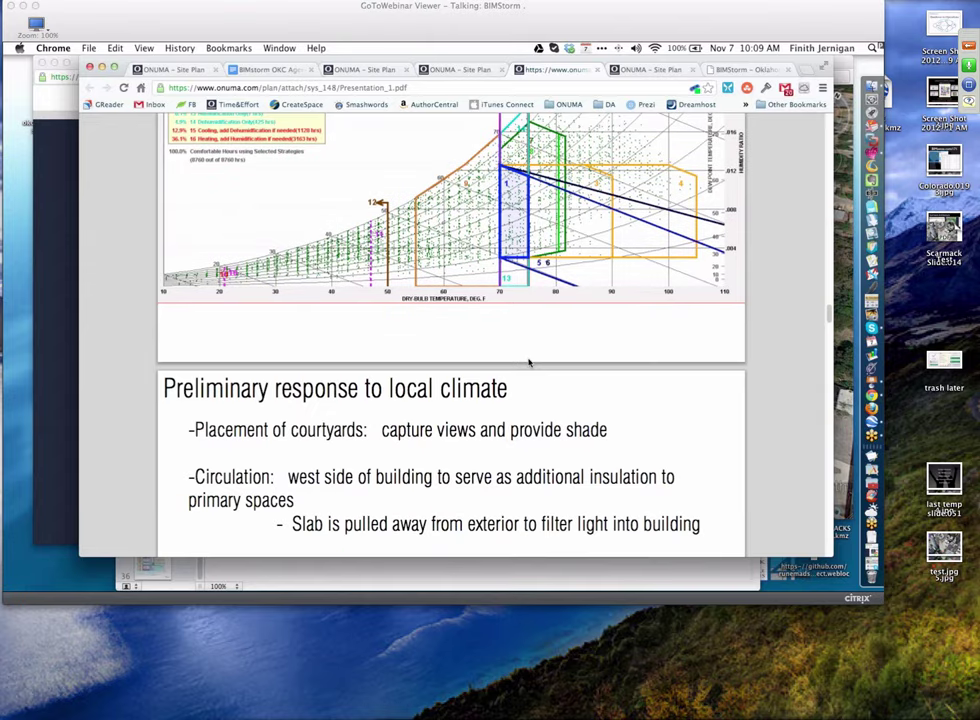
{"action": "scroll", "coordinate": [529, 362], "scroll_direction": "down", "scroll_amount": 5}
{"action": "scroll", "coordinate": [529, 362], "scroll_direction": "down", "scroll_amount": 10}
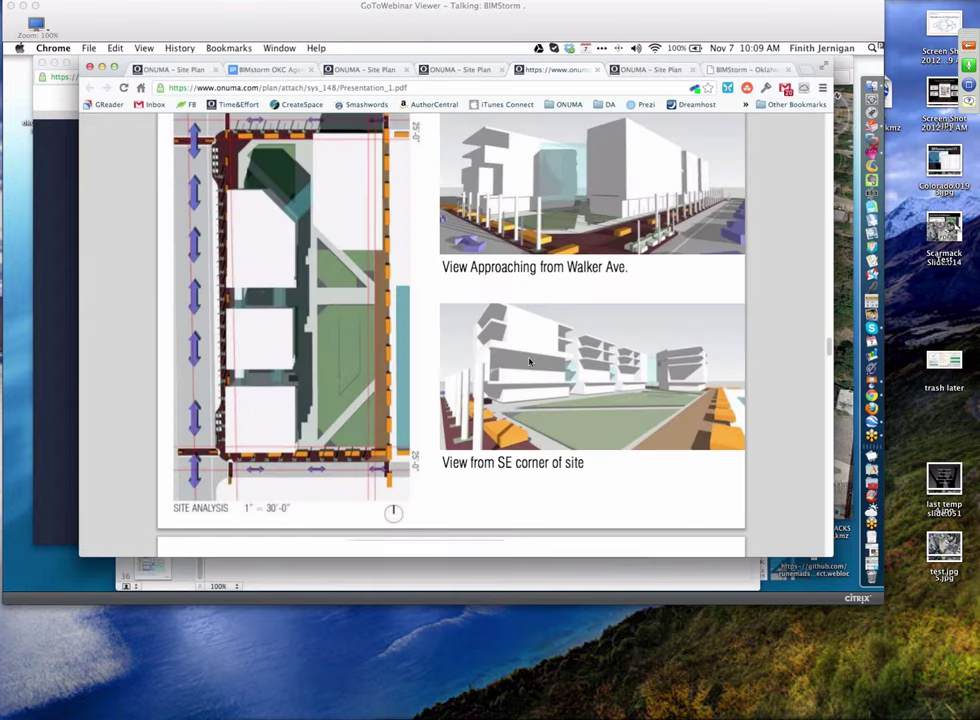
{"action": "scroll", "coordinate": [529, 362], "scroll_direction": "up", "scroll_amount": 2}
{"action": "mouse_move", "coordinate": [14, 24]}
{"action": "scroll", "coordinate": [530, 362], "scroll_direction": "down", "scroll_amount": 2}
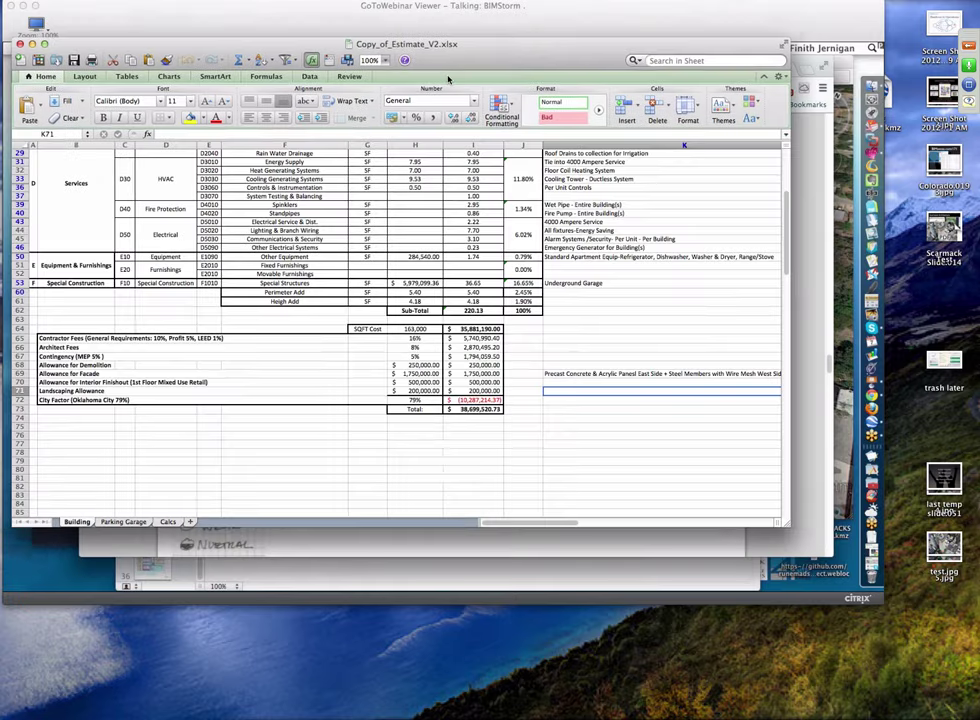
Put the Copy_of_Estimate_V2.xlsx window away and examine the café and bar matrices on the Primary retail adjacencies page
{"action": "left_click", "coordinate": [525, 510]}
{"action": "scroll", "coordinate": [529, 507], "scroll_direction": "down", "scroll_amount": 3}
{"action": "scroll", "coordinate": [529, 507], "scroll_direction": "up", "scroll_amount": 1}
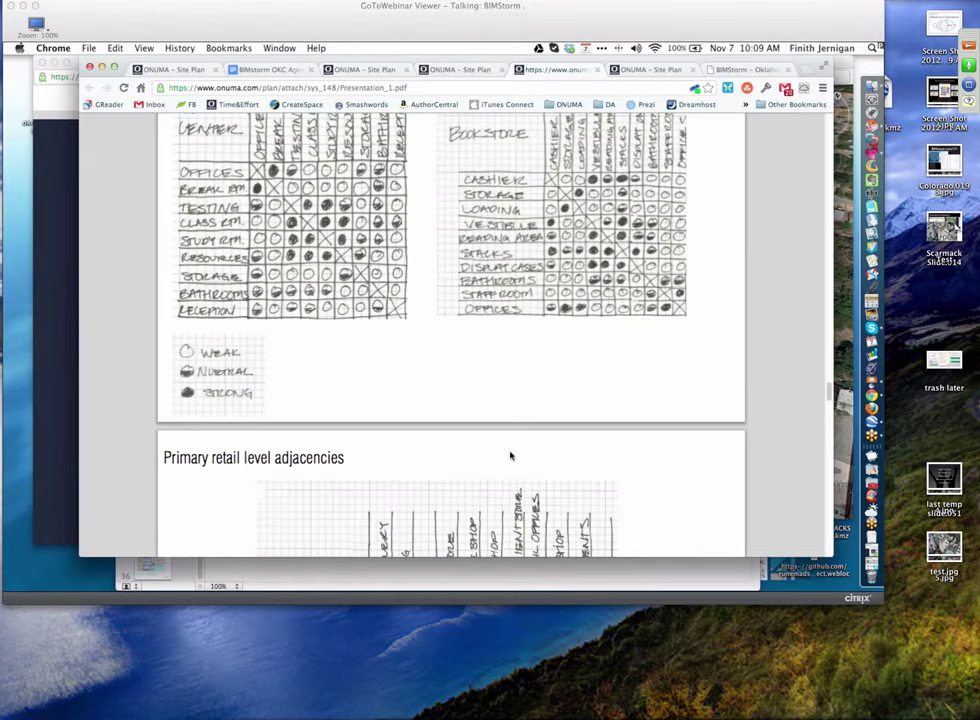
{"action": "scroll", "coordinate": [510, 456], "scroll_direction": "down", "scroll_amount": 10}
{"action": "scroll", "coordinate": [510, 456], "scroll_direction": "up", "scroll_amount": 5}
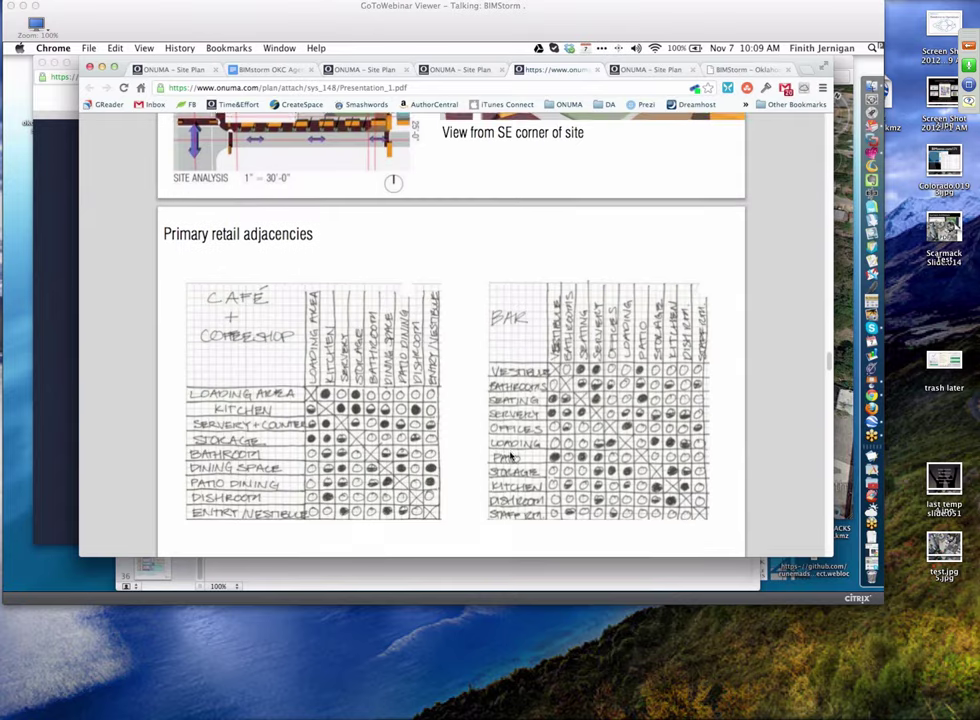
{"action": "scroll", "coordinate": [512, 456], "scroll_direction": "down", "scroll_amount": 2}
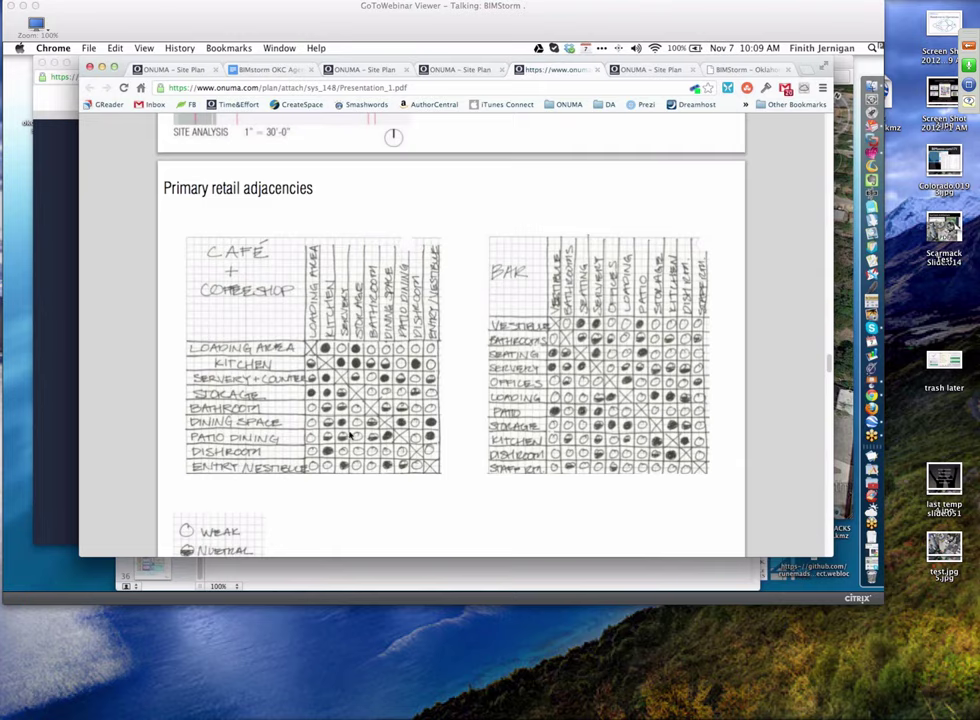
Examine the tutoring center, bookstore and overall retail level adjacency matrices, plus the bubble diagram from retail adjacencies
{"action": "scroll", "coordinate": [353, 440], "scroll_direction": "down", "scroll_amount": 2}
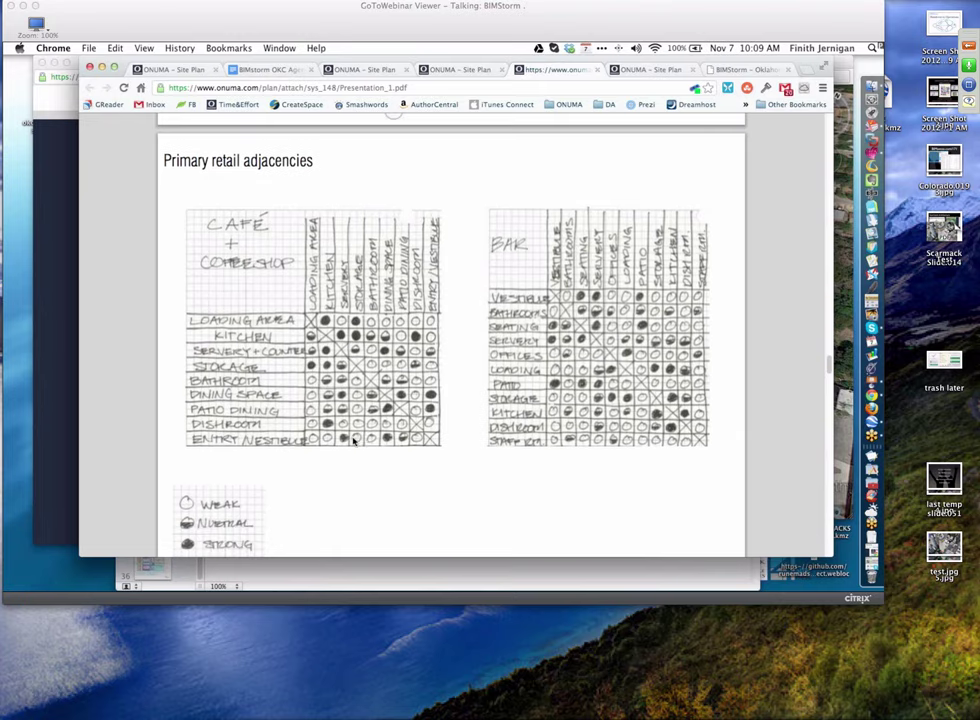
{"action": "scroll", "coordinate": [366, 437], "scroll_direction": "down", "scroll_amount": 3}
{"action": "scroll", "coordinate": [366, 437], "scroll_direction": "down", "scroll_amount": 10}
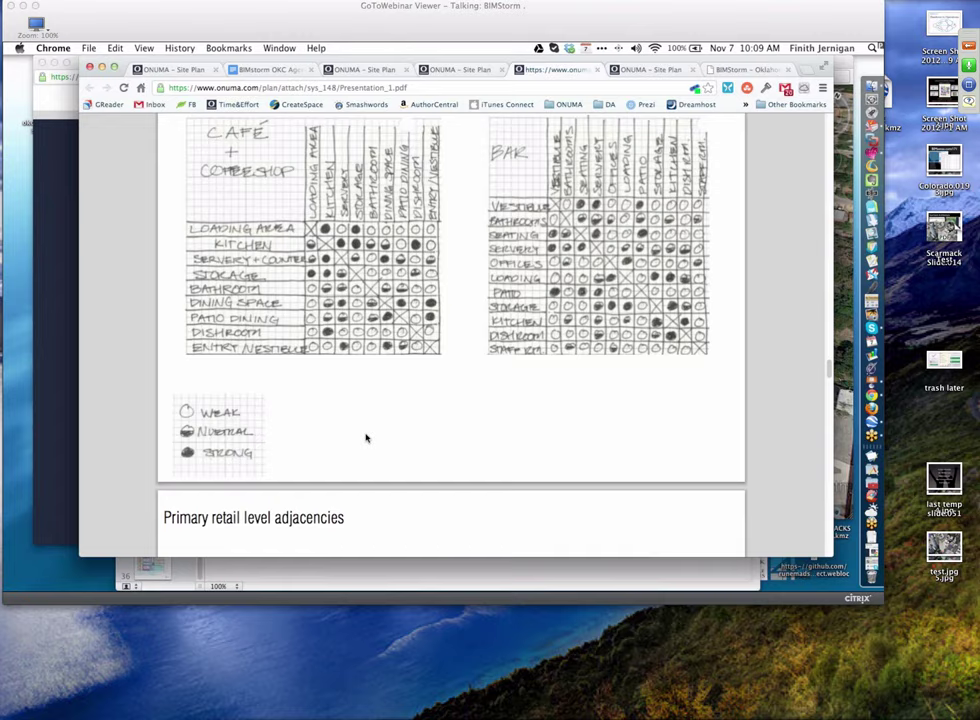
{"action": "scroll", "coordinate": [367, 438], "scroll_direction": "down", "scroll_amount": 2}
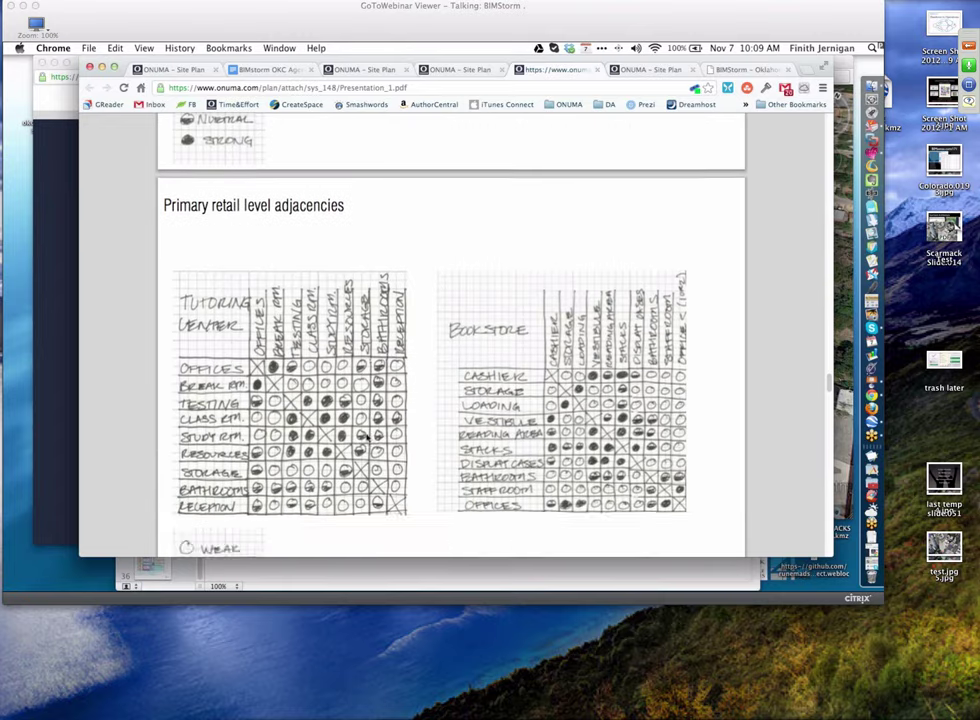
{"action": "scroll", "coordinate": [374, 432], "scroll_direction": "up", "scroll_amount": 12}
{"action": "scroll", "coordinate": [380, 390], "scroll_direction": "down", "scroll_amount": 2}
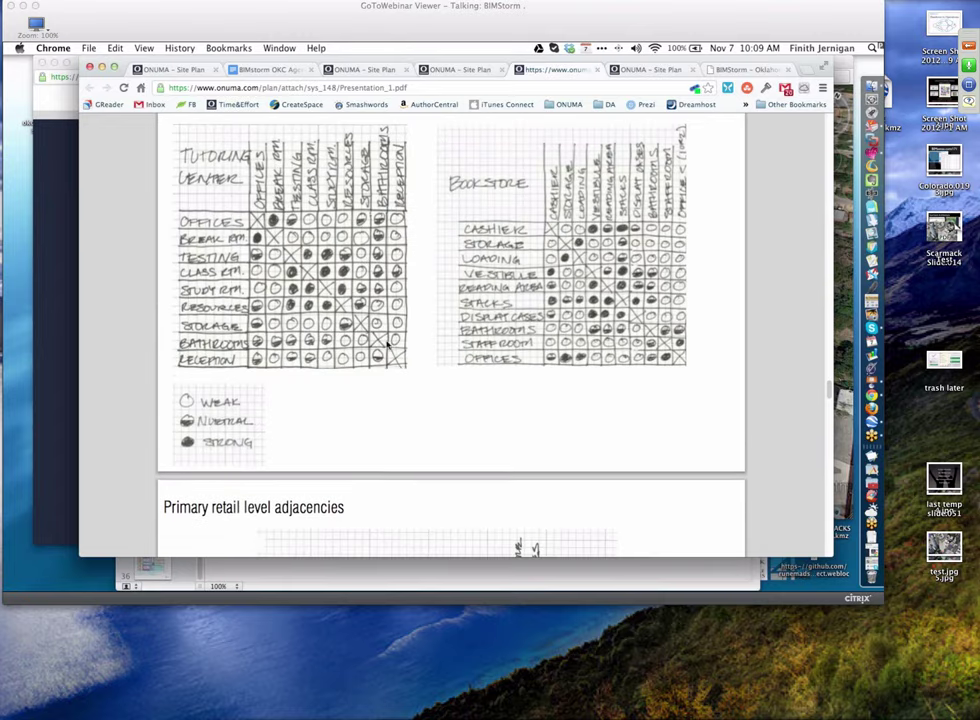
{"action": "scroll", "coordinate": [387, 341], "scroll_direction": "down", "scroll_amount": 8}
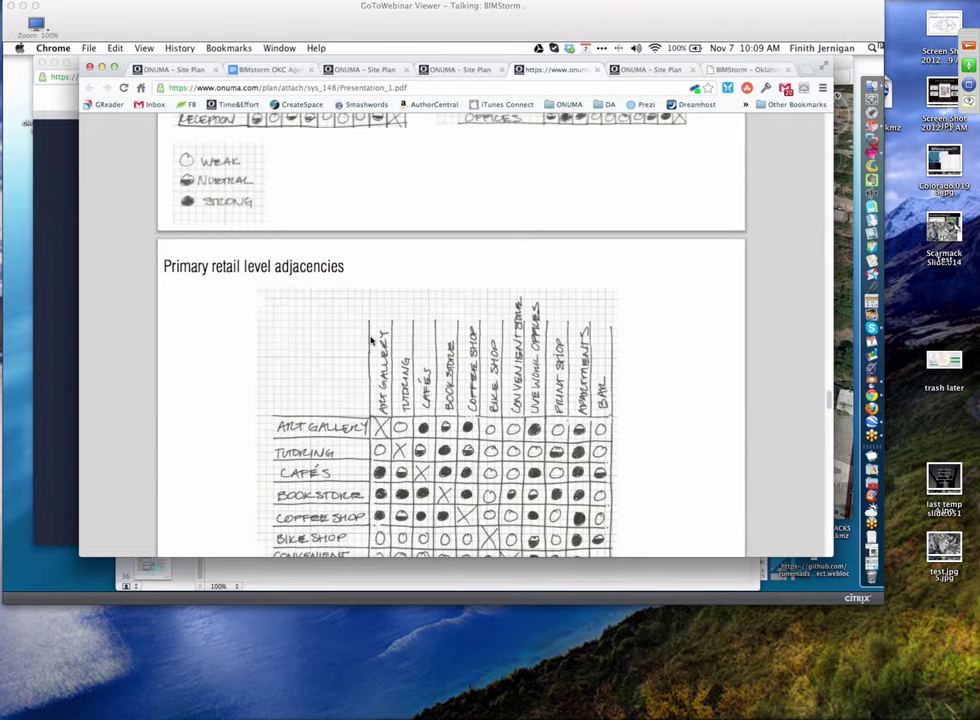
{"action": "scroll", "coordinate": [370, 341], "scroll_direction": "down", "scroll_amount": 9}
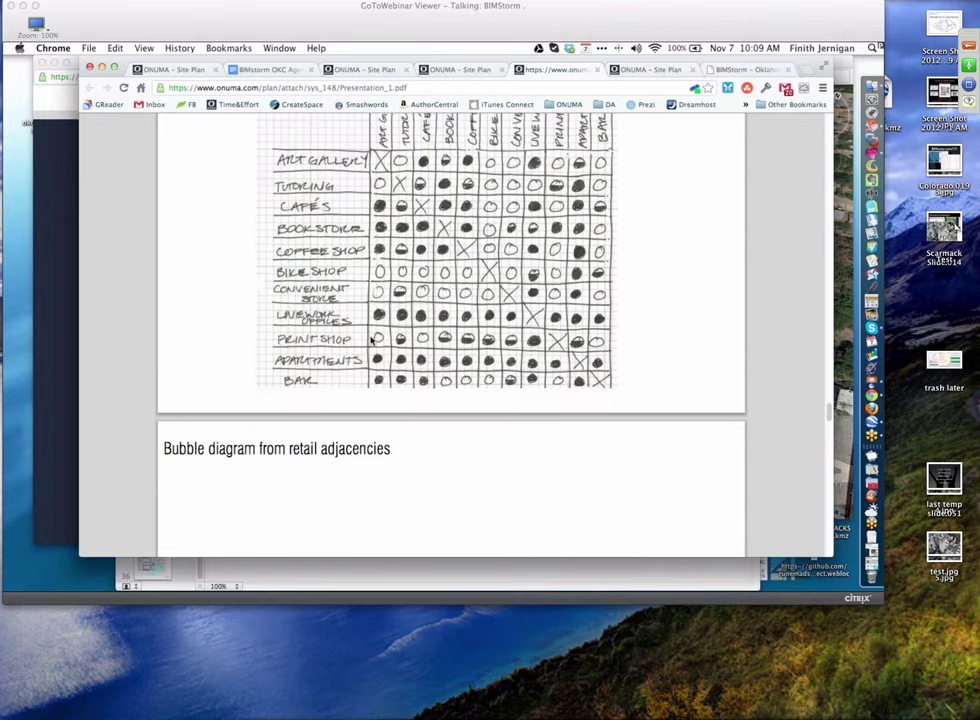
{"action": "scroll", "coordinate": [372, 340], "scroll_direction": "down", "scroll_amount": 8}
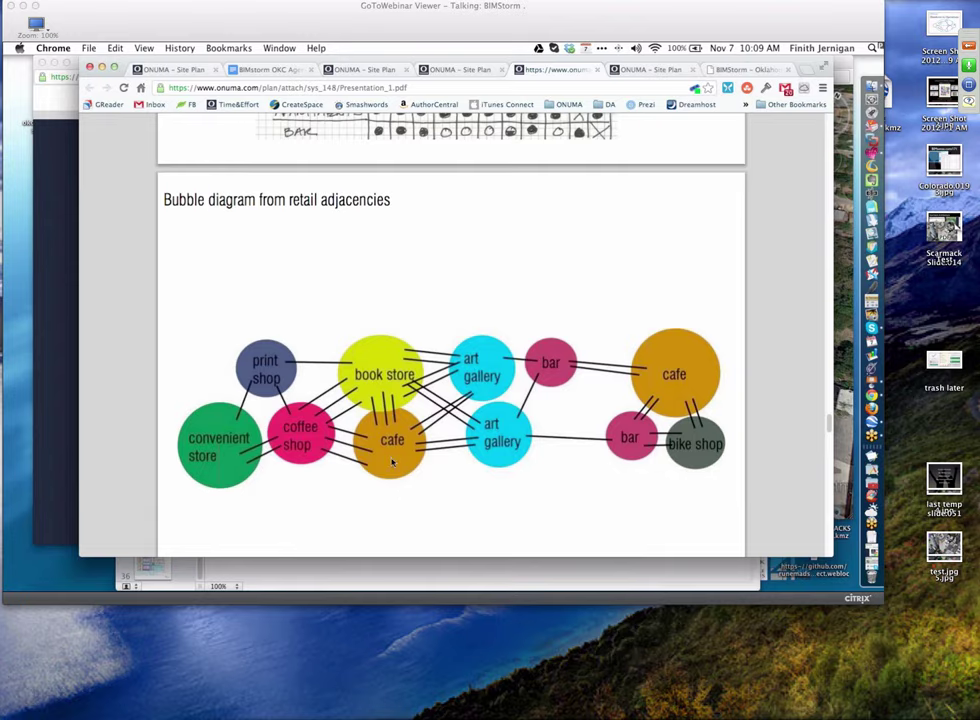
{"action": "scroll", "coordinate": [389, 448], "scroll_direction": "down", "scroll_amount": 3}
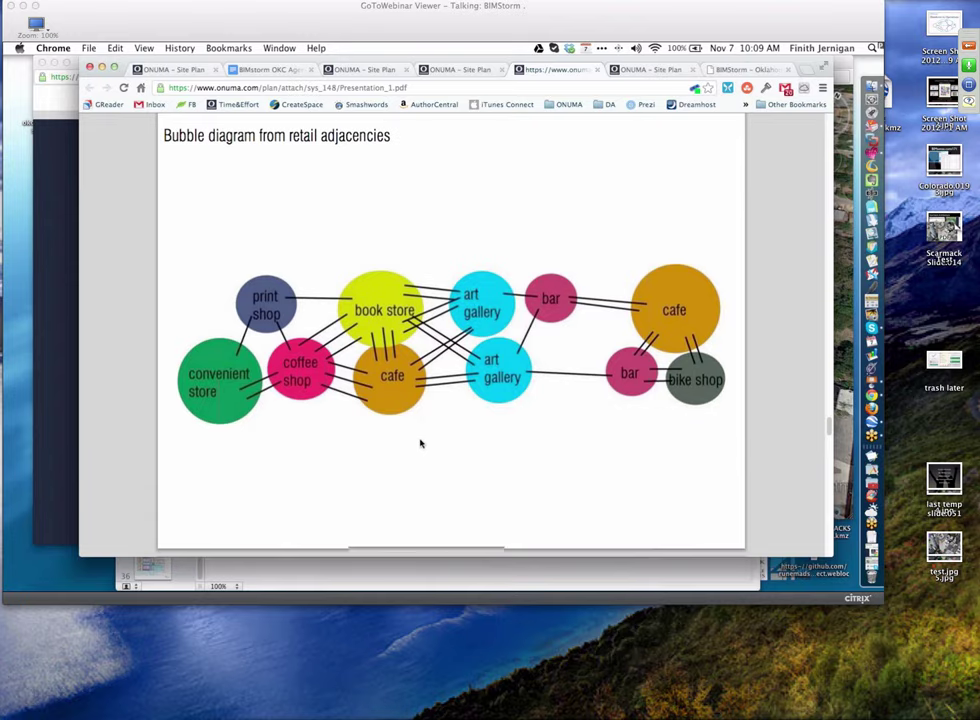
{"action": "scroll", "coordinate": [420, 410], "scroll_direction": "down", "scroll_amount": 5}
{"action": "scroll", "coordinate": [416, 382], "scroll_direction": "up", "scroll_amount": 3}
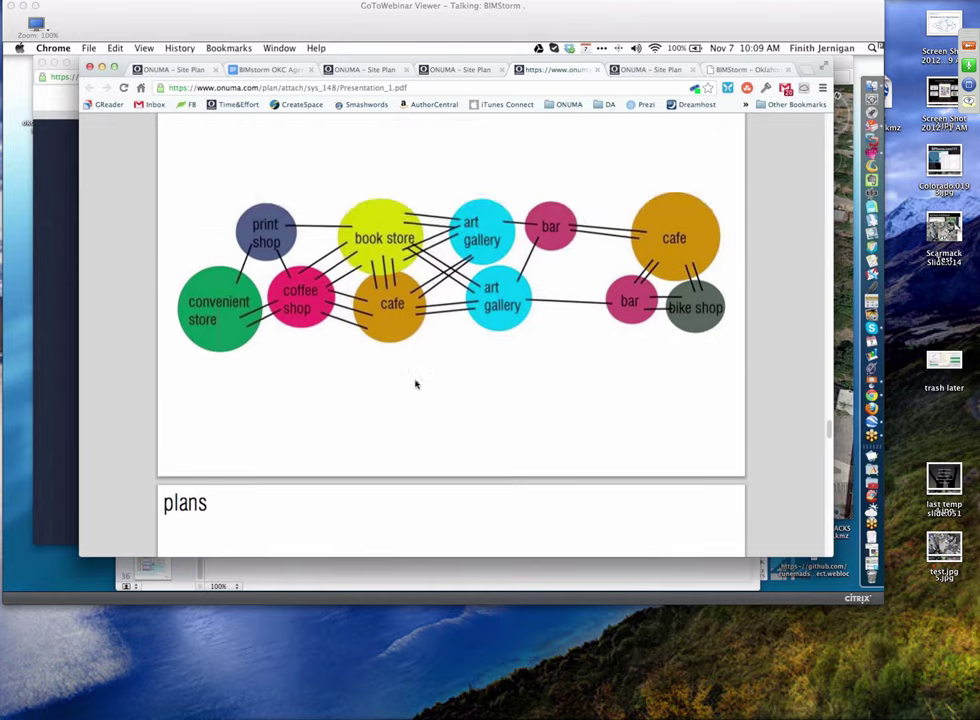
Look through the residential, live work and retail floor plans, the elevation sketches and the section sketches
{"action": "scroll", "coordinate": [416, 382], "scroll_direction": "down", "scroll_amount": 8}
{"action": "scroll", "coordinate": [417, 384], "scroll_direction": "down", "scroll_amount": 15}
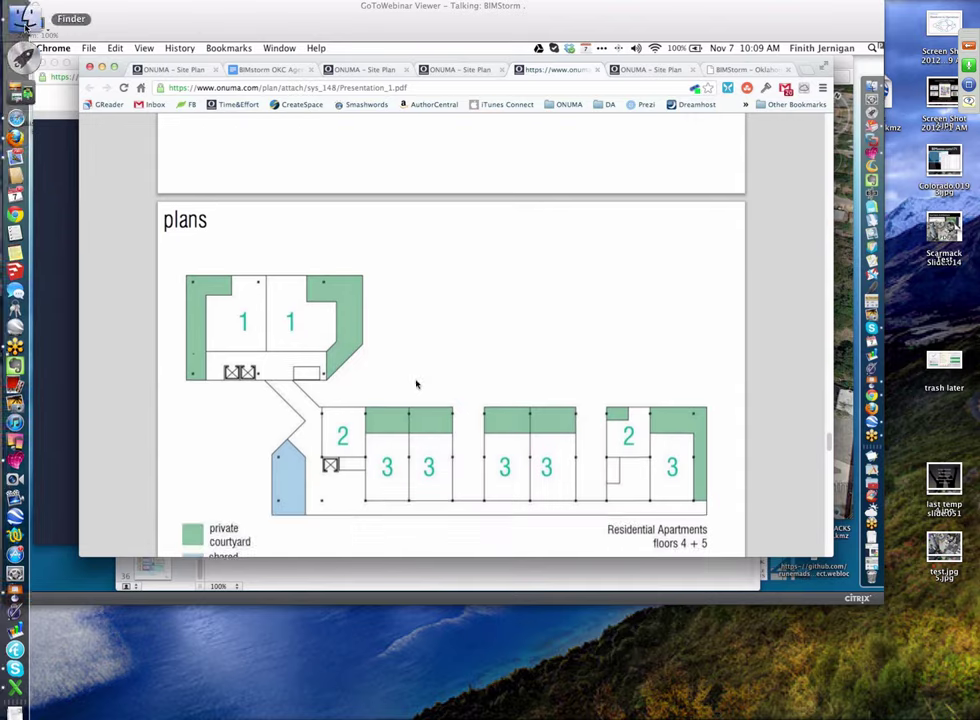
{"action": "scroll", "coordinate": [418, 385], "scroll_direction": "down", "scroll_amount": 12}
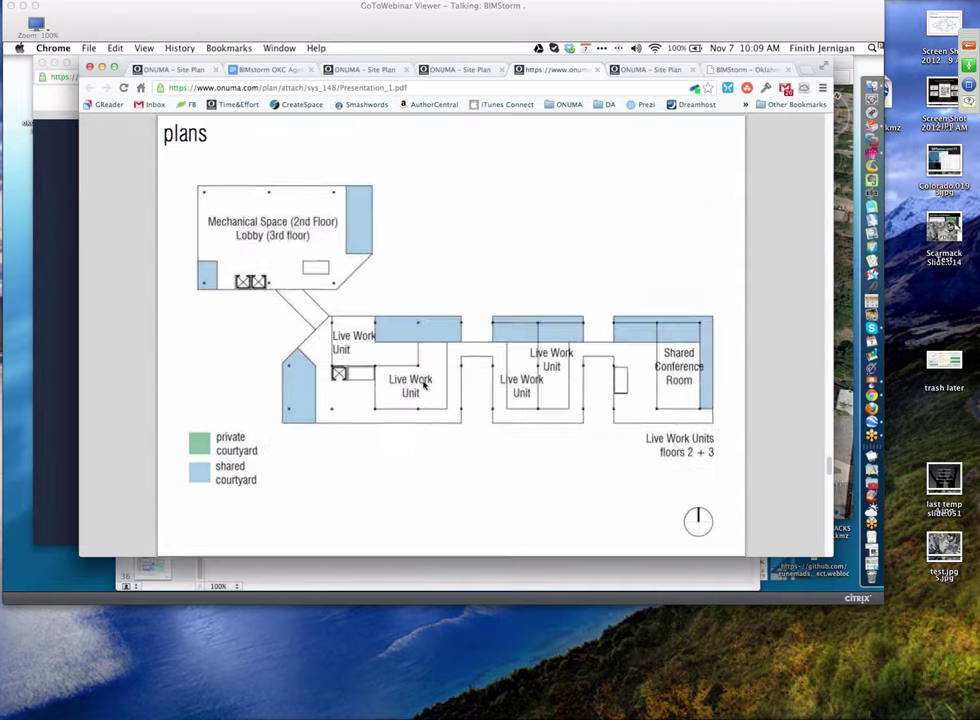
{"action": "scroll", "coordinate": [423, 385], "scroll_direction": "down", "scroll_amount": 5}
{"action": "scroll", "coordinate": [423, 385], "scroll_direction": "down", "scroll_amount": 20}
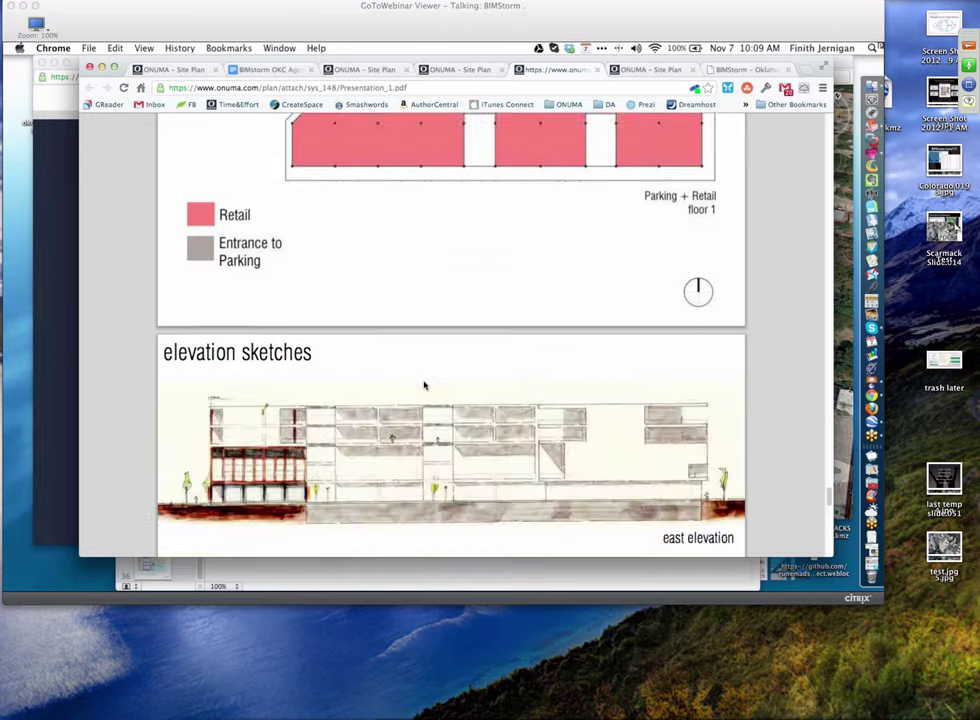
{"action": "scroll", "coordinate": [424, 385], "scroll_direction": "down", "scroll_amount": 12}
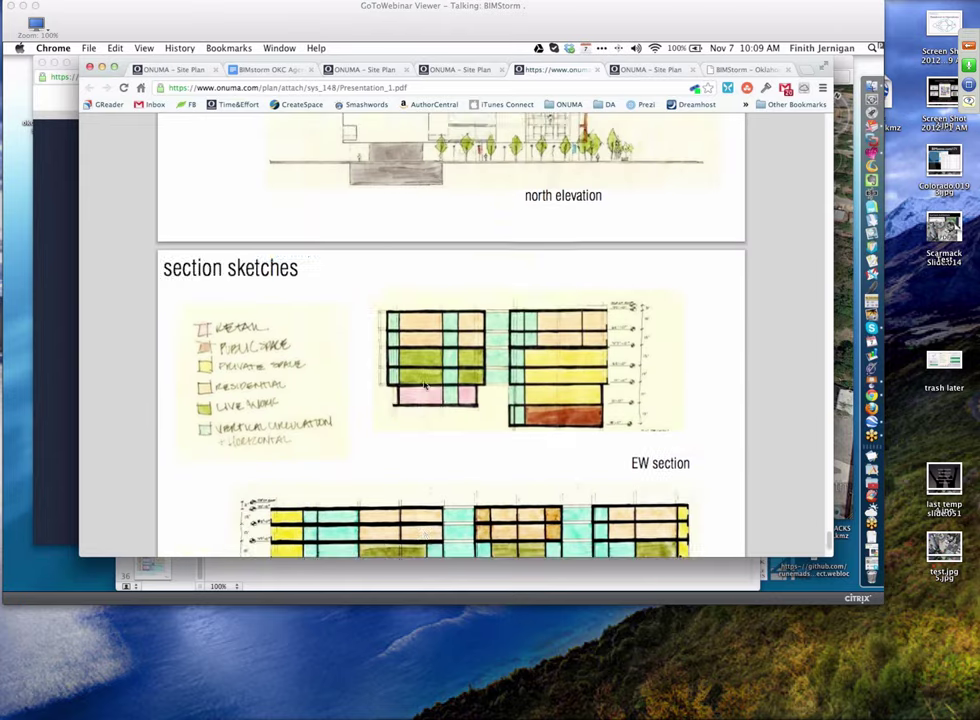
{"action": "scroll", "coordinate": [424, 385], "scroll_direction": "up", "scroll_amount": 3}
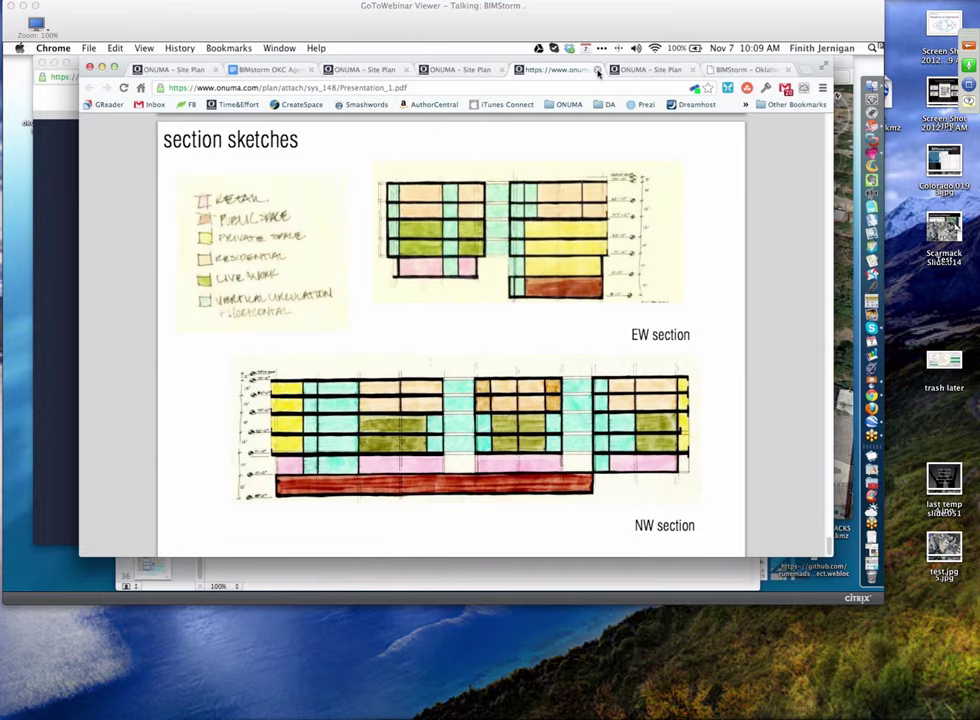
Close the Presentation_1.pdf page and the leftover Send BIM Mail window to return to The Courtyard site plan
{"action": "left_click", "coordinate": [597, 70]}
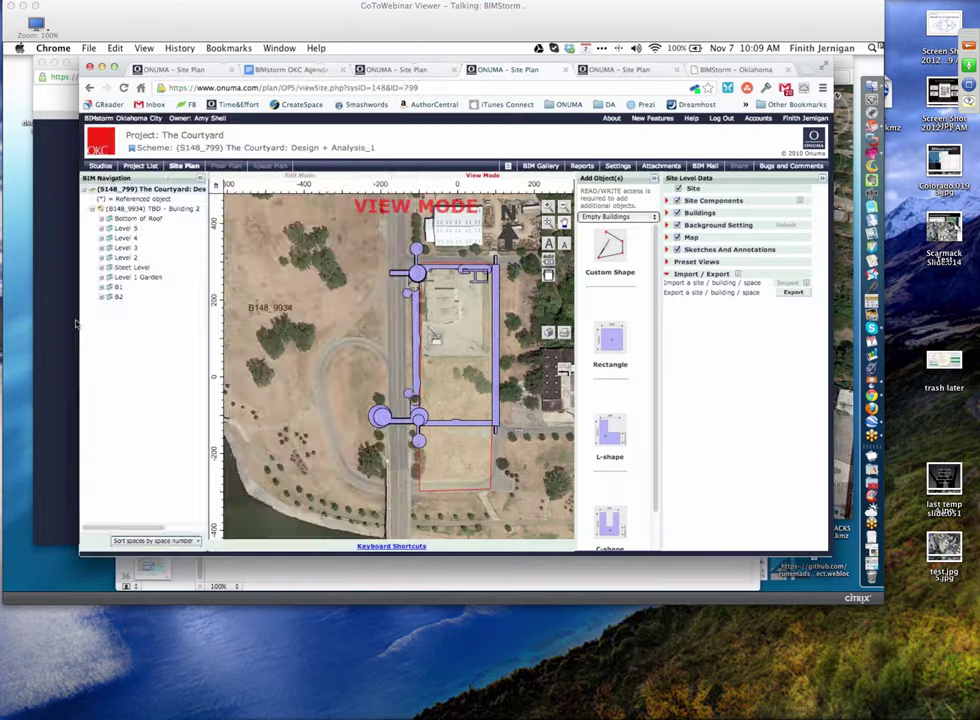
{"action": "left_click", "coordinate": [36, 297]}
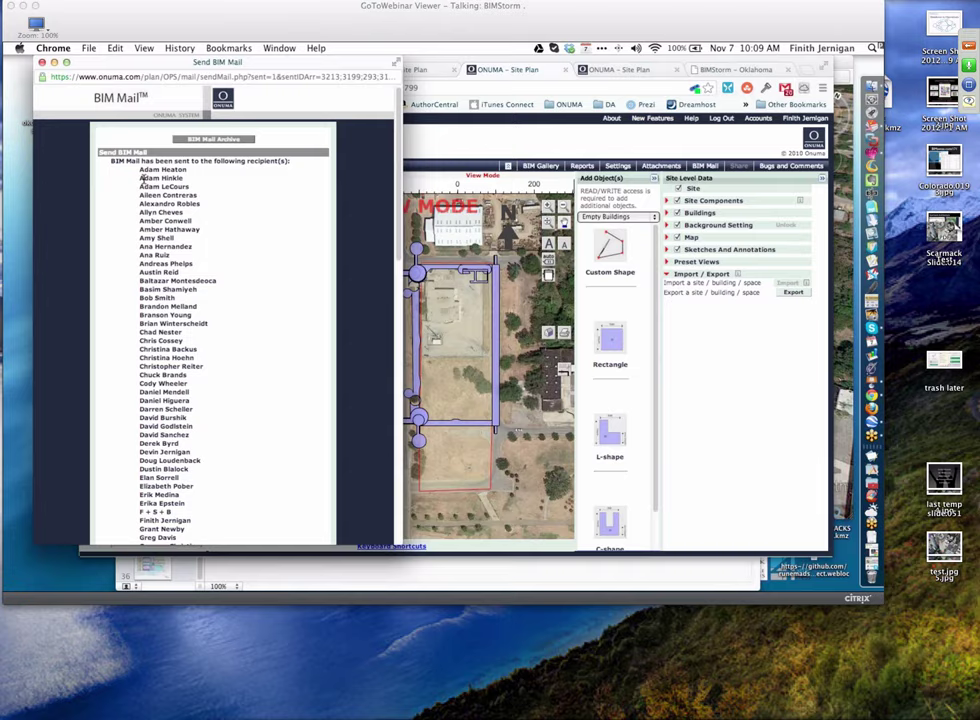
{"action": "left_click", "coordinate": [53, 63]}
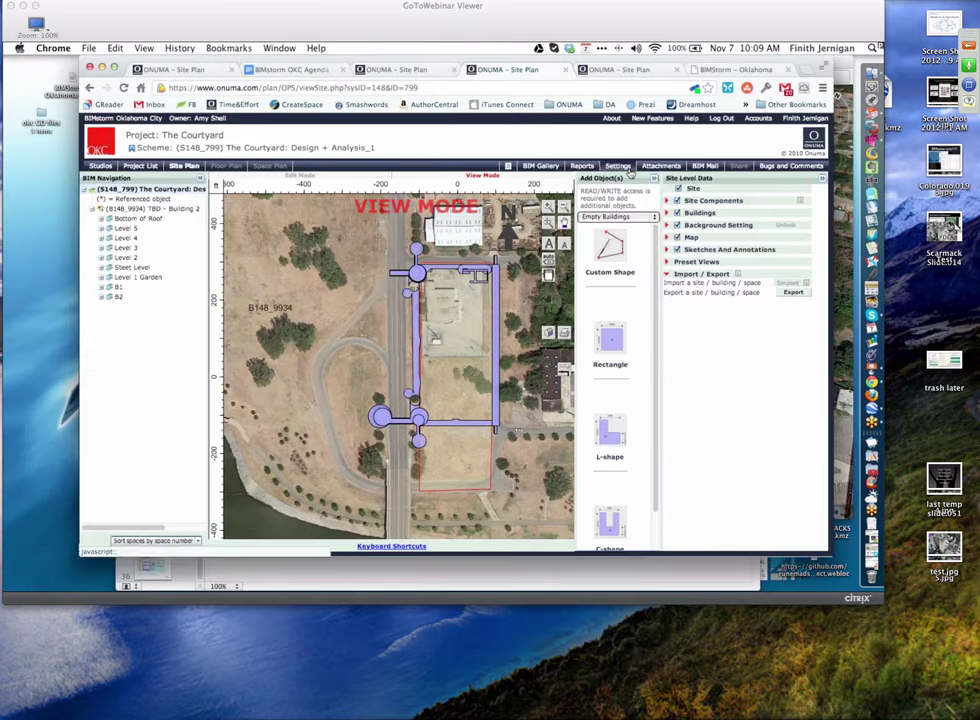
Open the Attachments site report for The Courtyard scheme, then download and open its Estimate V1 file, Estimate_V2.xlsx
{"action": "left_click", "coordinate": [582, 165]}
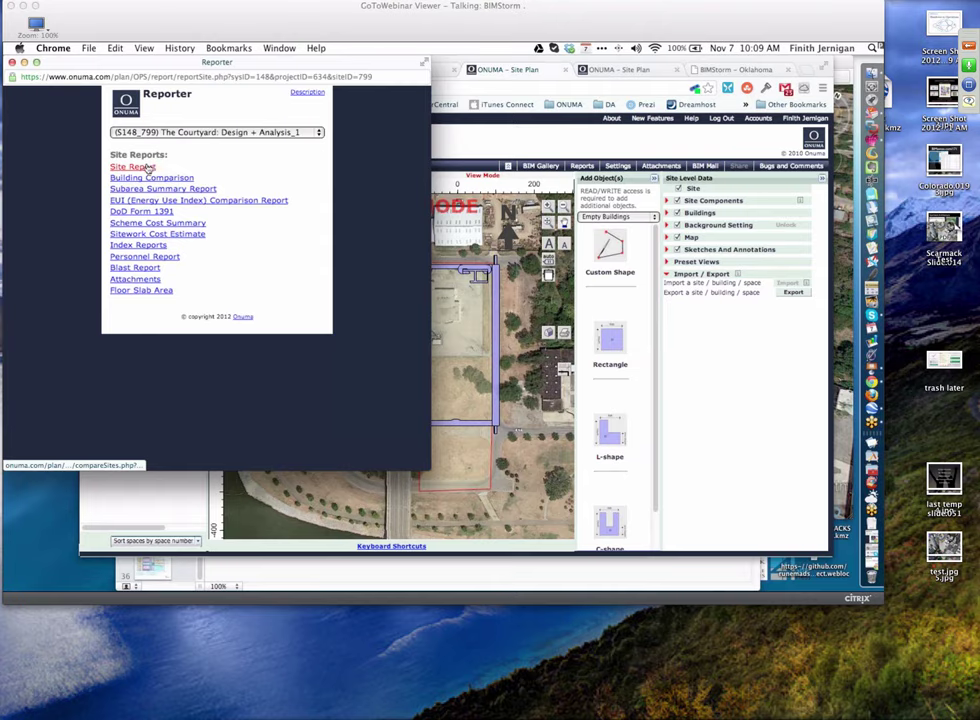
{"action": "left_click", "coordinate": [137, 282]}
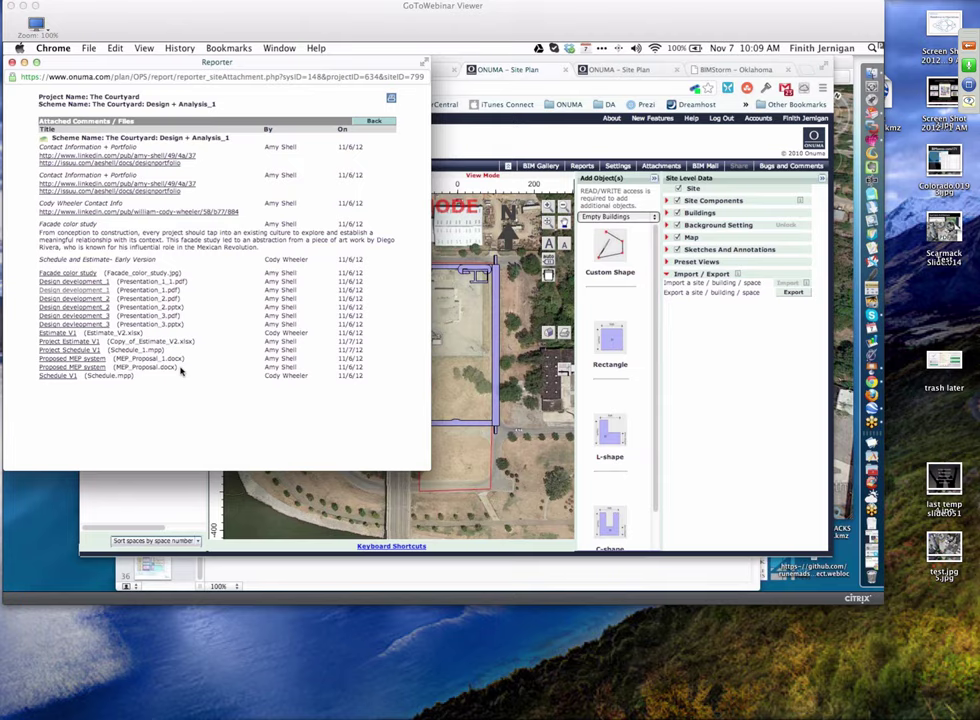
{"action": "left_click", "coordinate": [61, 336]}
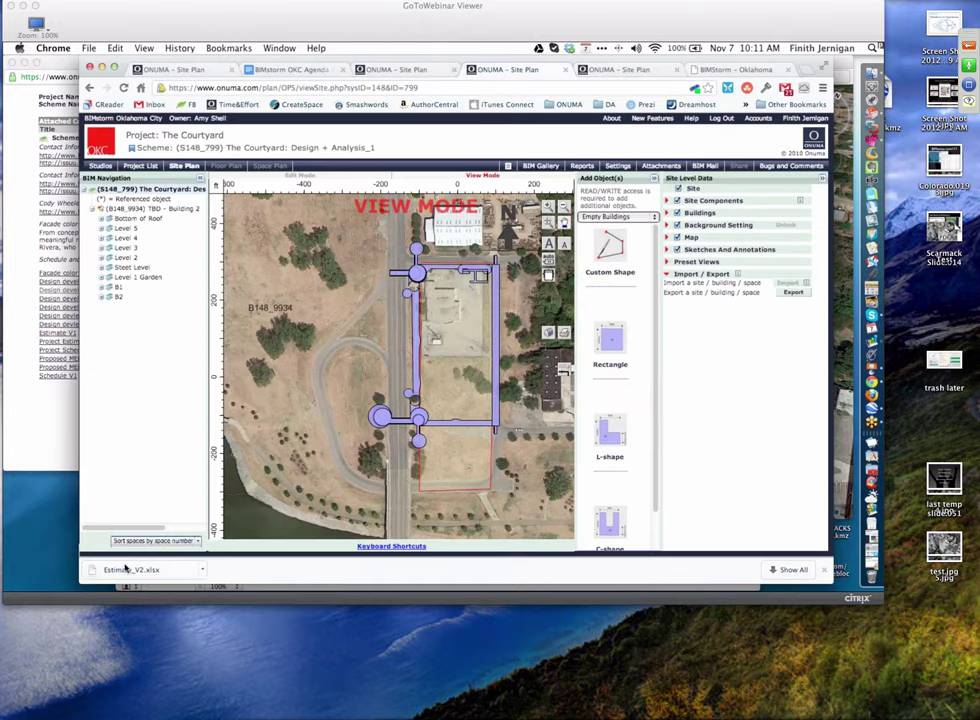
{"action": "left_click", "coordinate": [128, 568]}
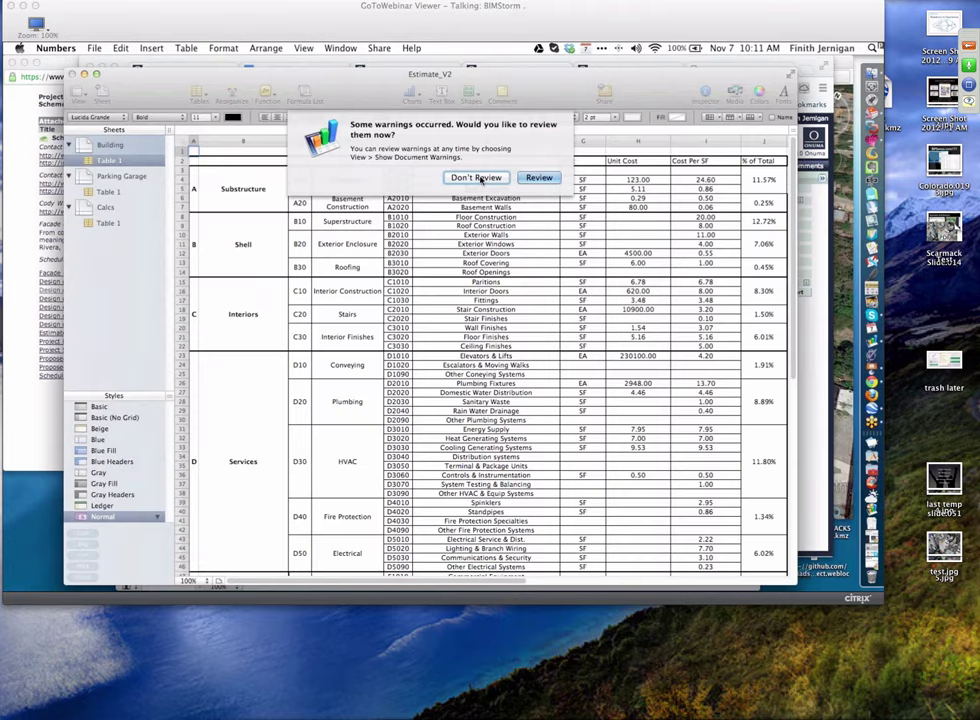
Skip reviewing the import warnings and look through the Building estimate down to the fees, allowances and overall total
{"action": "left_click", "coordinate": [477, 178]}
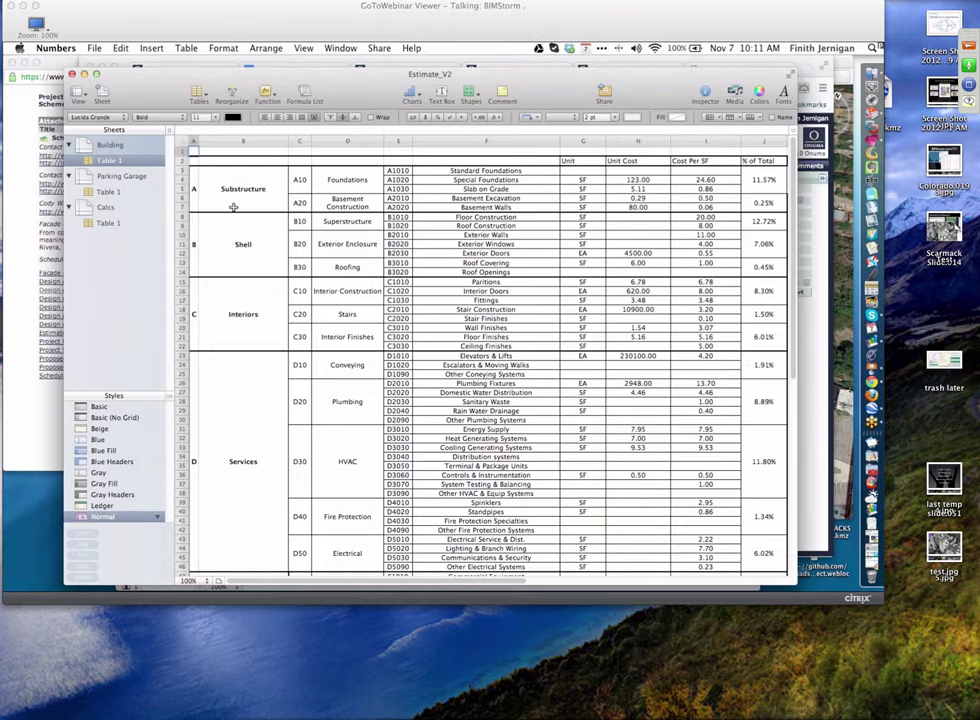
{"action": "scroll", "coordinate": [245, 210], "scroll_direction": "down", "scroll_amount": 3}
{"action": "scroll", "coordinate": [245, 210], "scroll_direction": "down", "scroll_amount": 10}
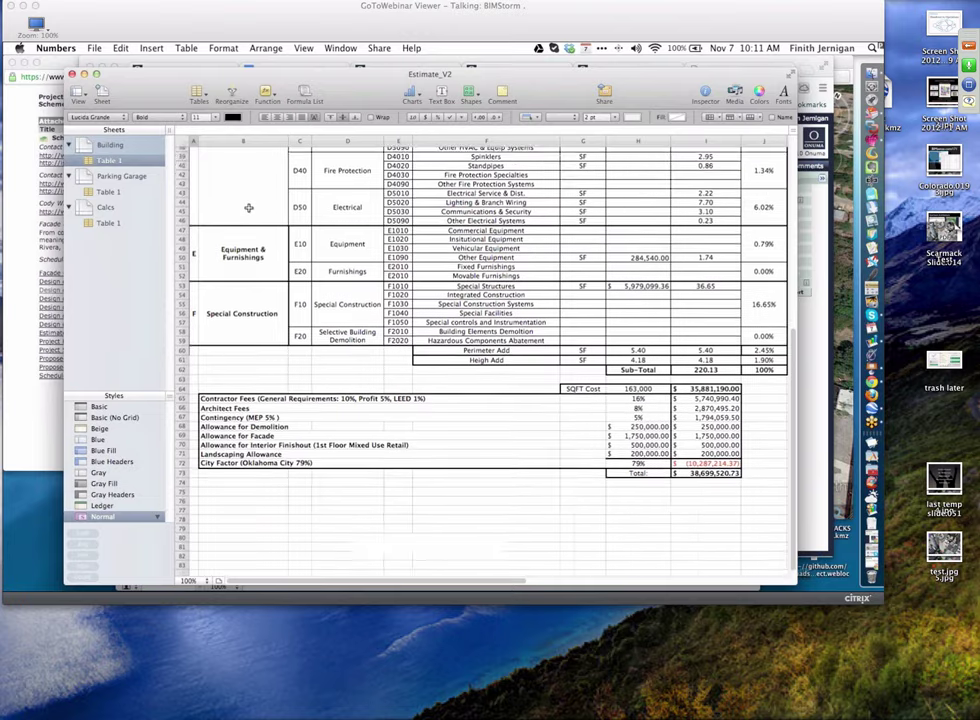
{"action": "scroll", "coordinate": [248, 207], "scroll_direction": "up", "scroll_amount": 3}
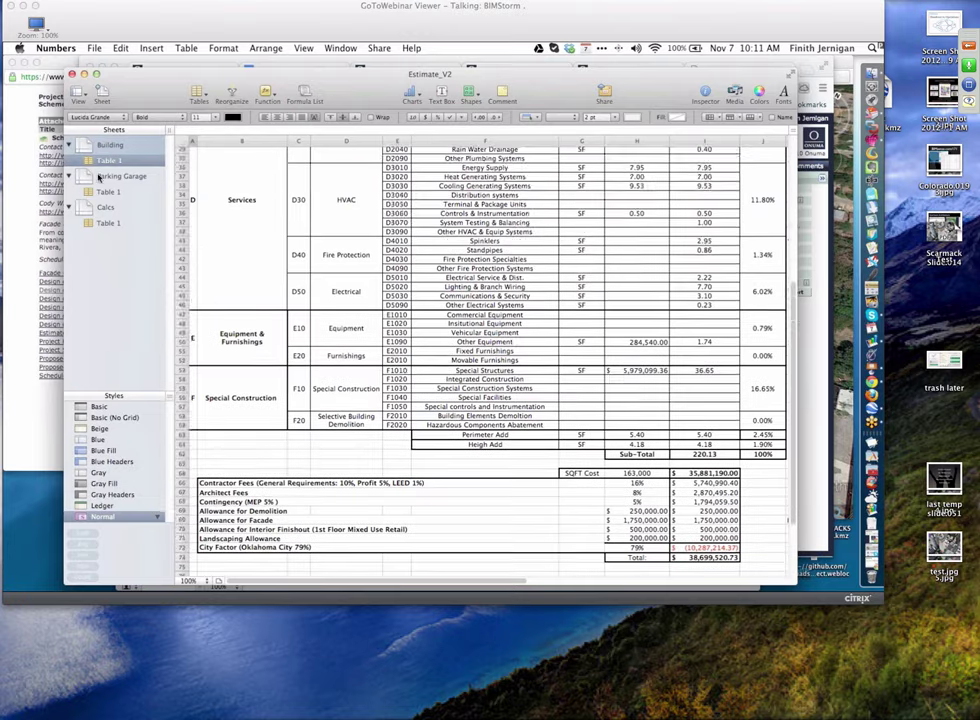
View the Parking Garage estimate and the Calcs sheet, highlighting the floor area figures in B3 to E9
{"action": "left_click", "coordinate": [99, 177]}
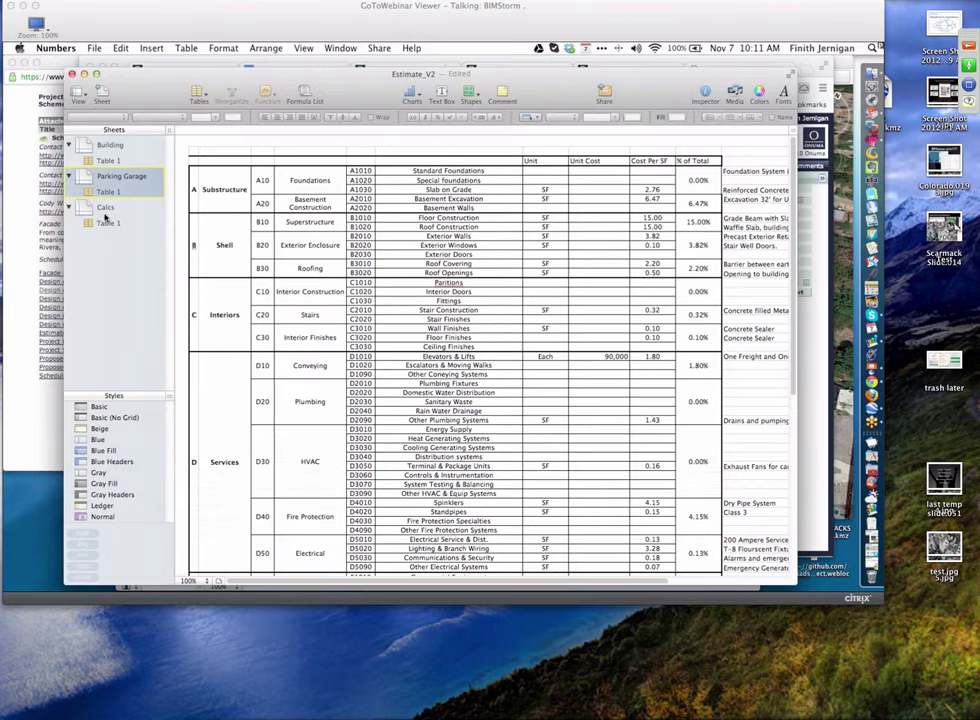
{"action": "left_click", "coordinate": [105, 208]}
{"action": "left_click_drag", "start_coordinate": [105, 208], "coordinate": [107, 212]}
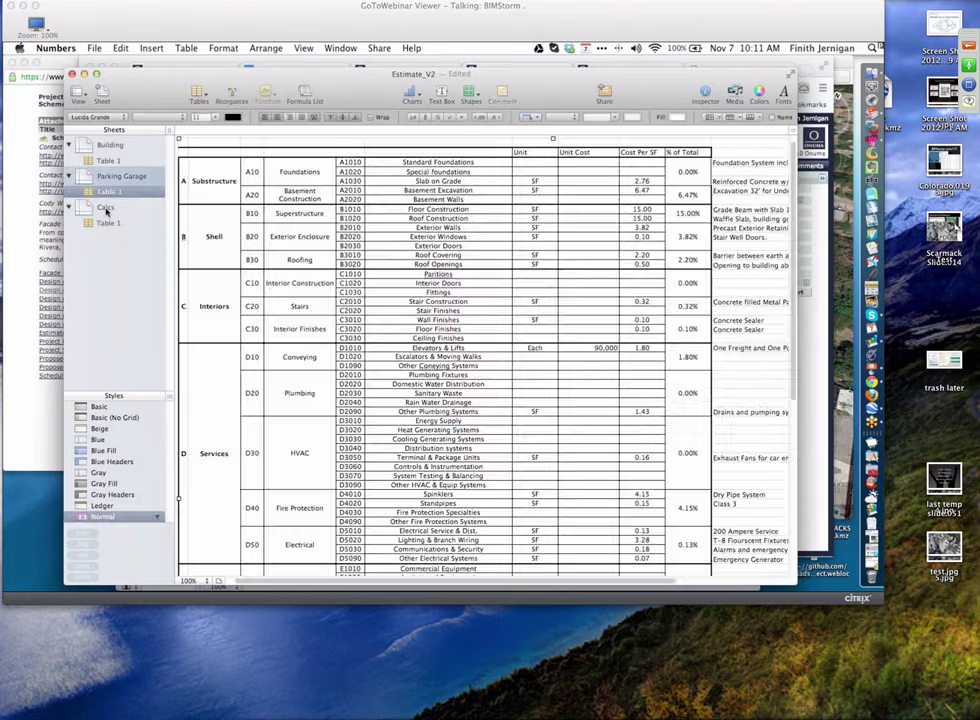
{"action": "left_click", "coordinate": [105, 220]}
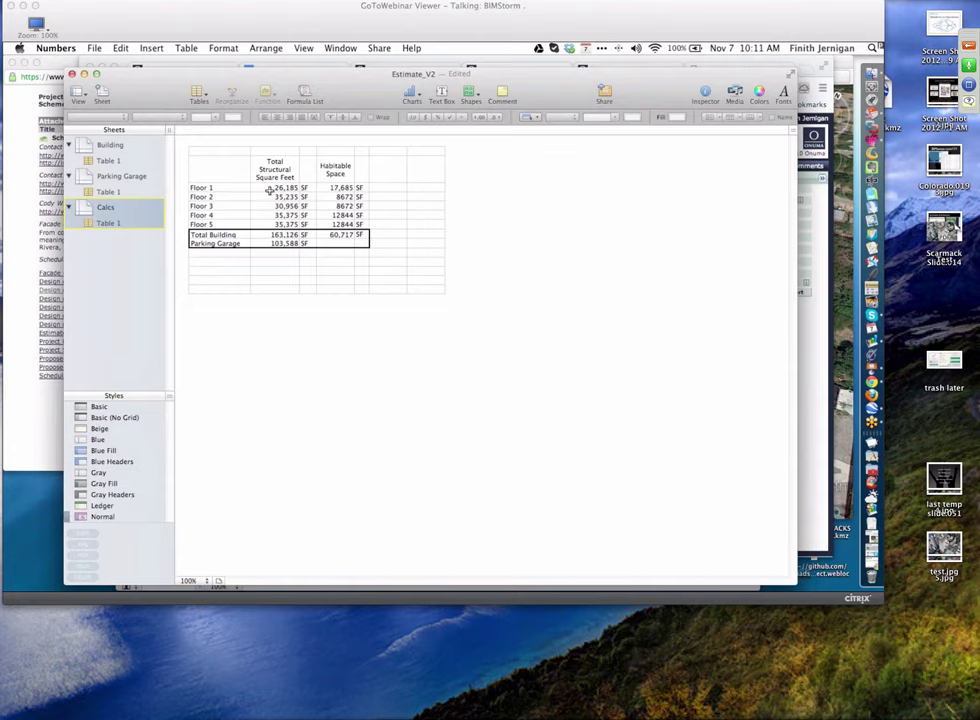
{"action": "left_click_drag", "start_coordinate": [271, 189], "coordinate": [271, 222]}
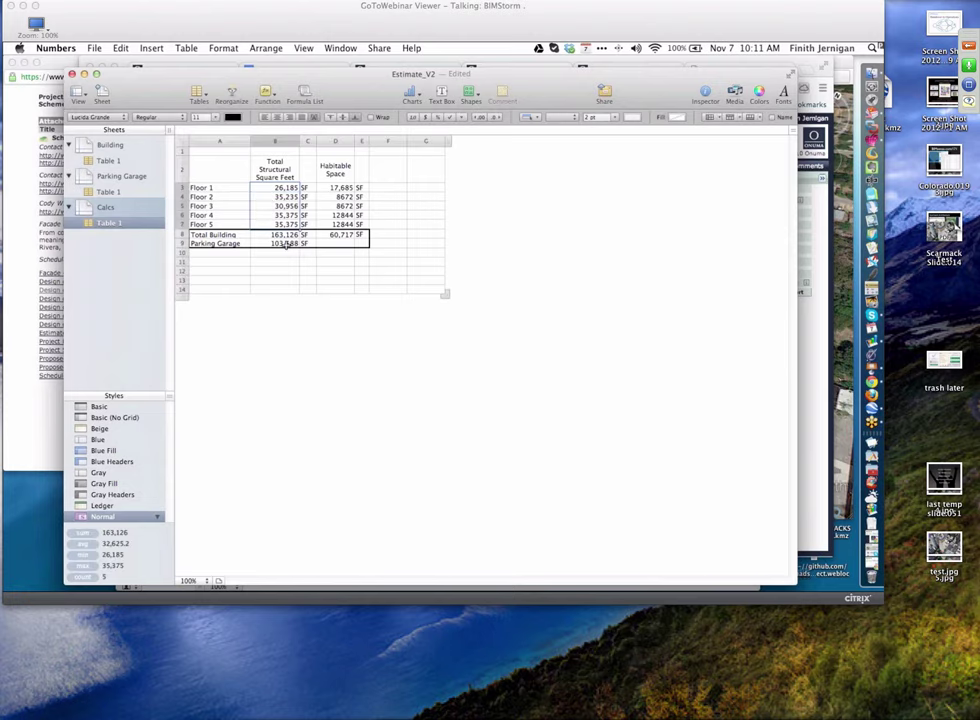
{"action": "left_click", "coordinate": [365, 243], "text": "shift"}
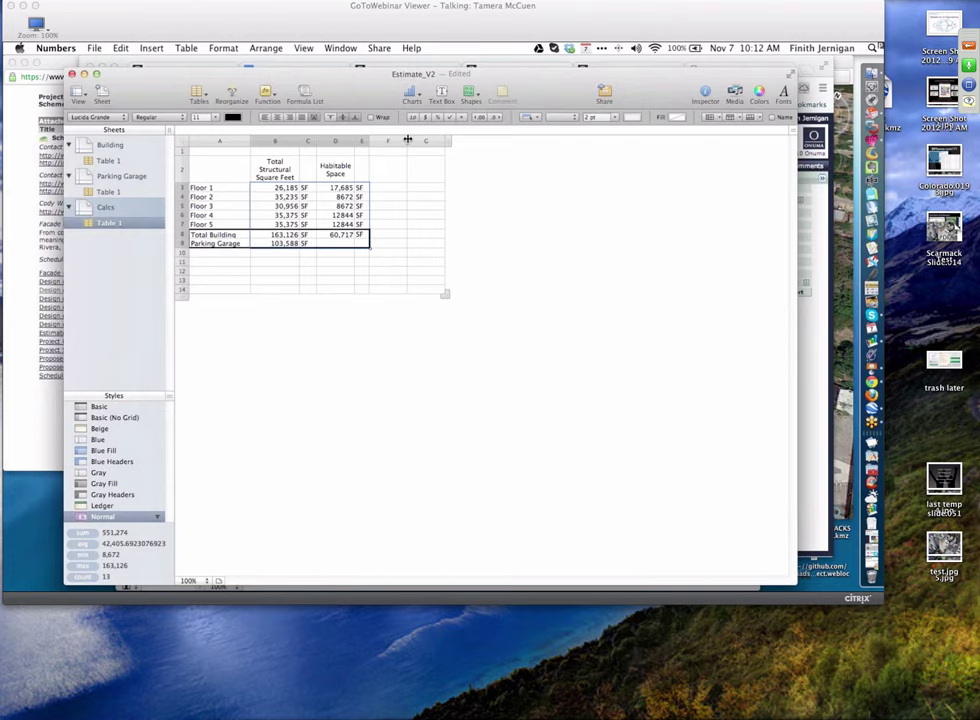
Widen the empty column F of the Calcs table and point out the blank cells beside the habitable space figures
{"action": "left_click_drag", "start_coordinate": [407, 140], "coordinate": [452, 140]}
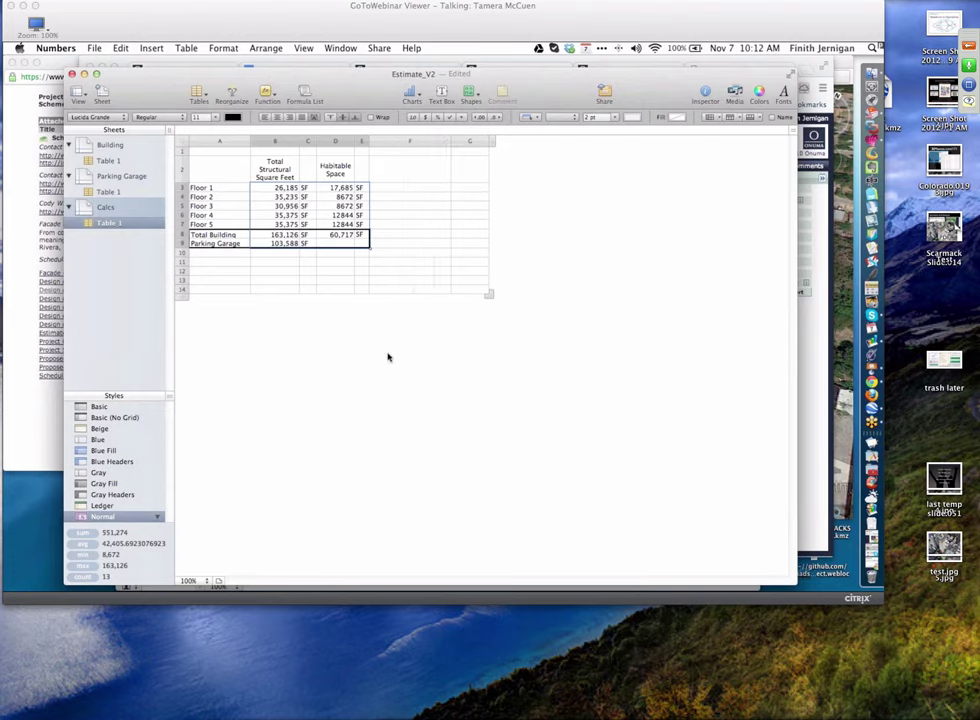
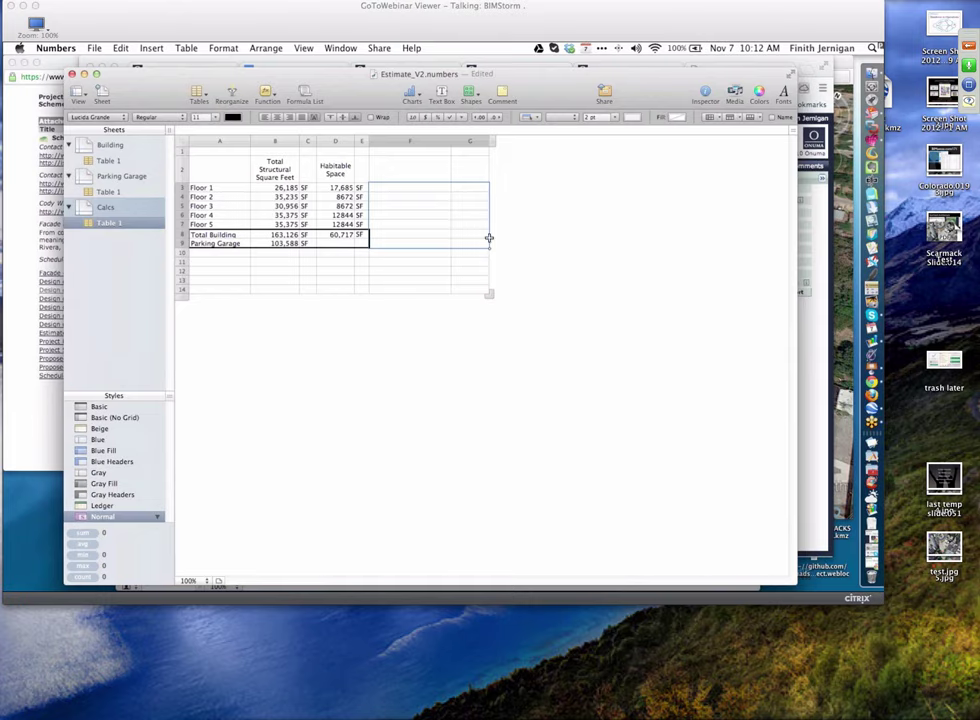
{"action": "left_click", "coordinate": [504, 241]}
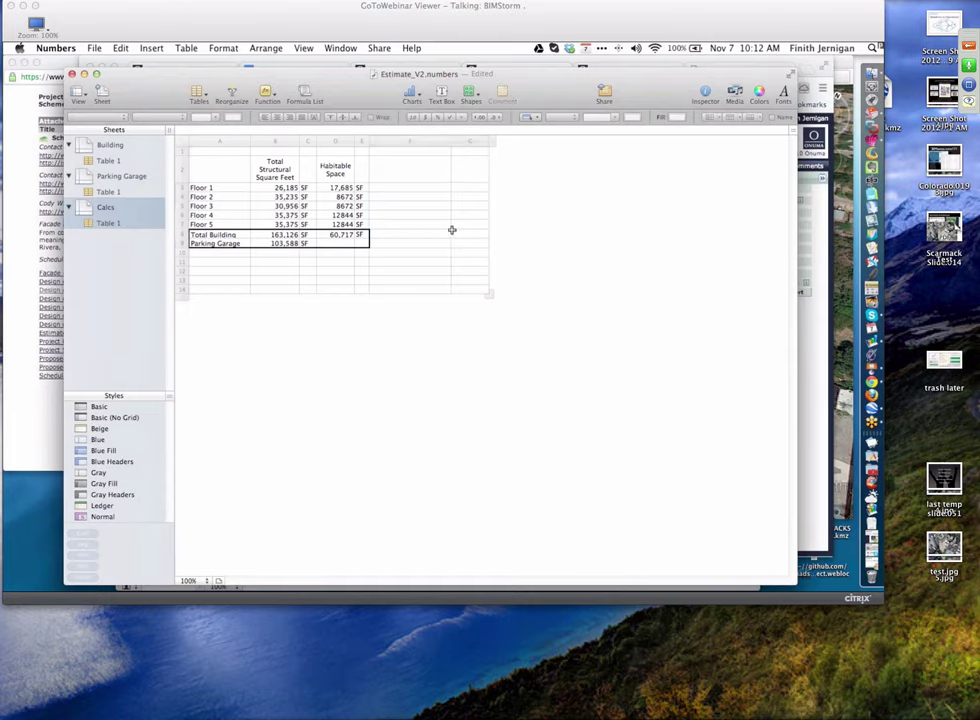
{"action": "left_click", "coordinate": [388, 187]}
{"action": "left_click", "coordinate": [598, 221]}
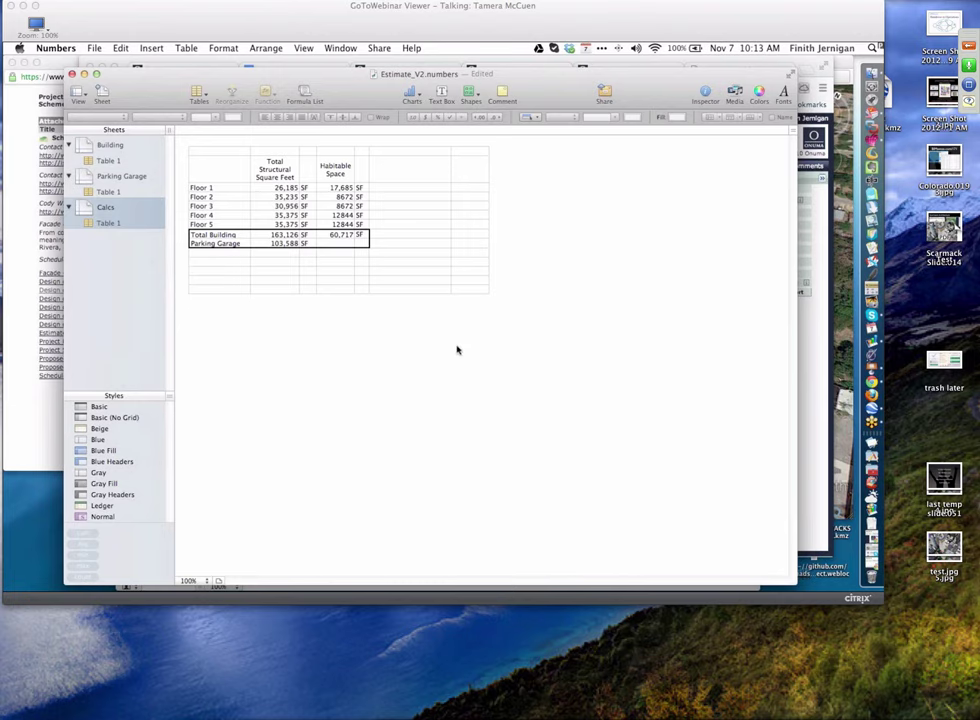
Return to the Building sheet and review its estimate from the sub-total and fee rows back up to the substructure costs
{"action": "left_click", "coordinate": [110, 148]}
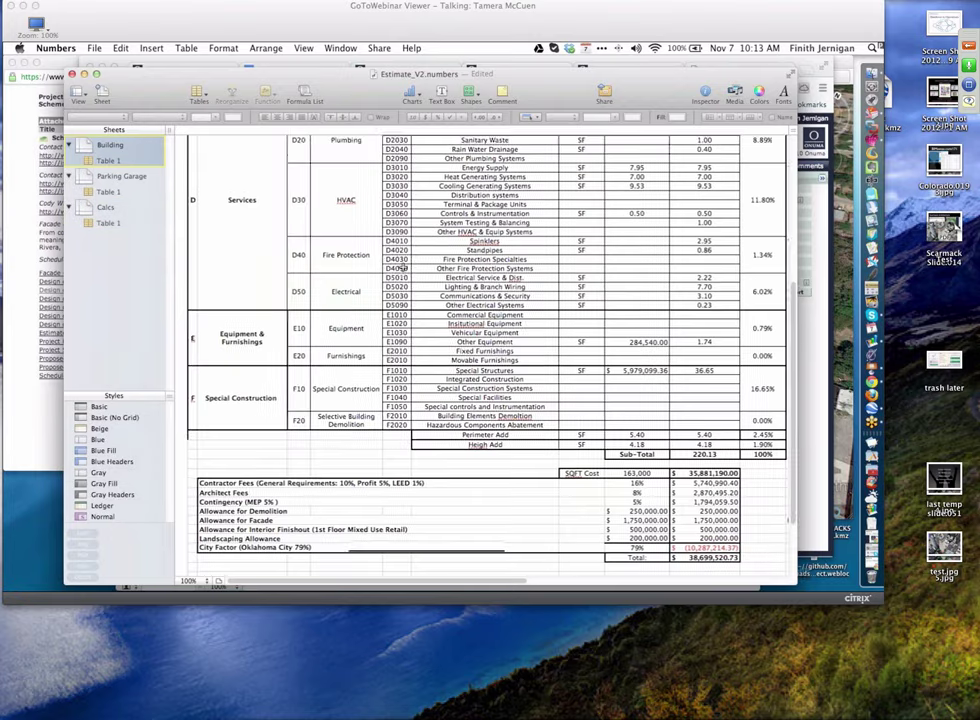
{"action": "scroll", "coordinate": [400, 267], "scroll_direction": "down", "scroll_amount": 3}
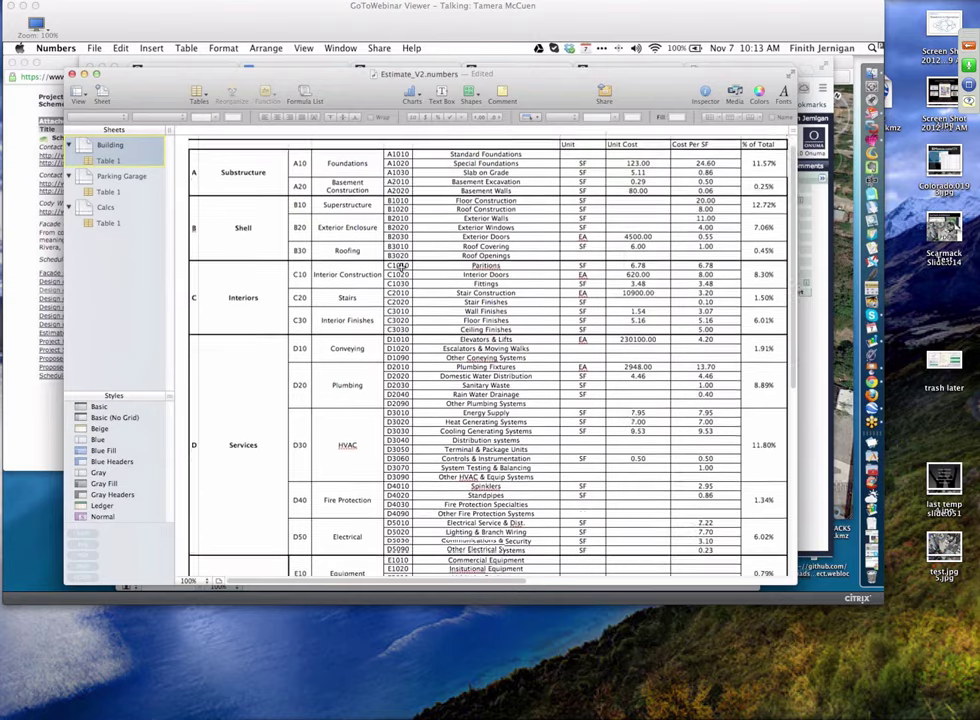
{"action": "scroll", "coordinate": [400, 267], "scroll_direction": "down", "scroll_amount": 10}
{"action": "scroll", "coordinate": [400, 267], "scroll_direction": "down", "scroll_amount": 10}
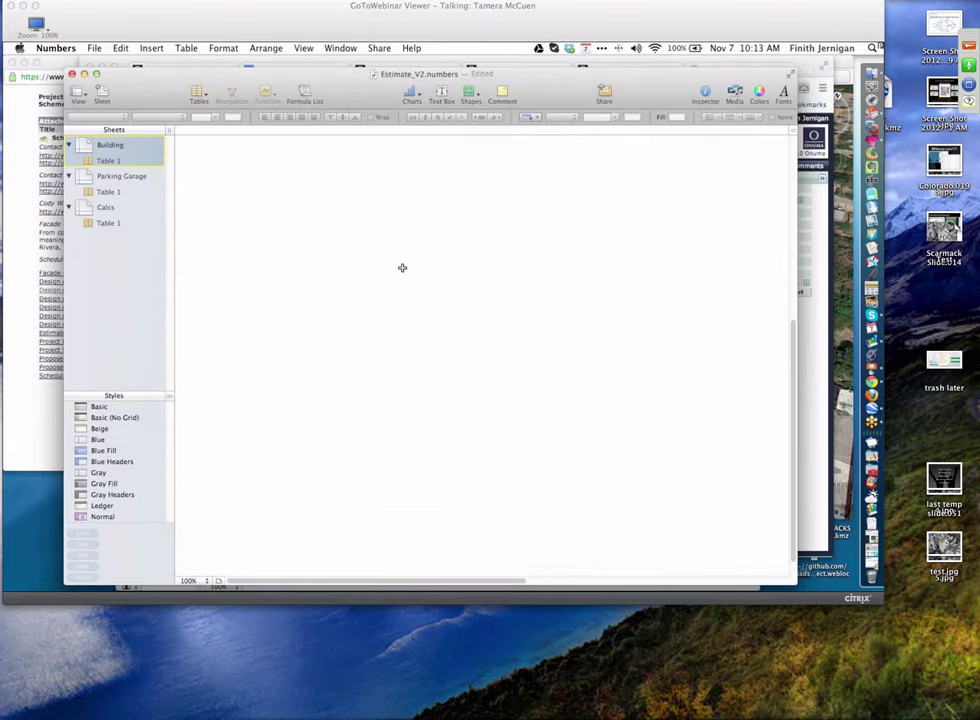
{"action": "scroll", "coordinate": [402, 267], "scroll_direction": "up", "scroll_amount": 5}
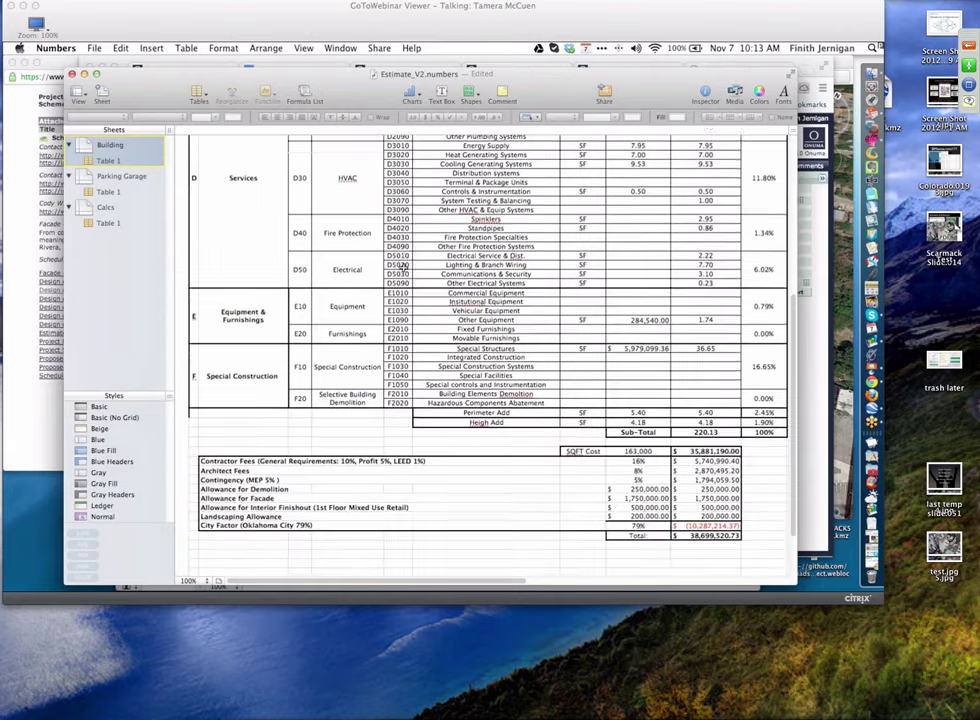
{"action": "scroll", "coordinate": [402, 267], "scroll_direction": "up", "scroll_amount": 2}
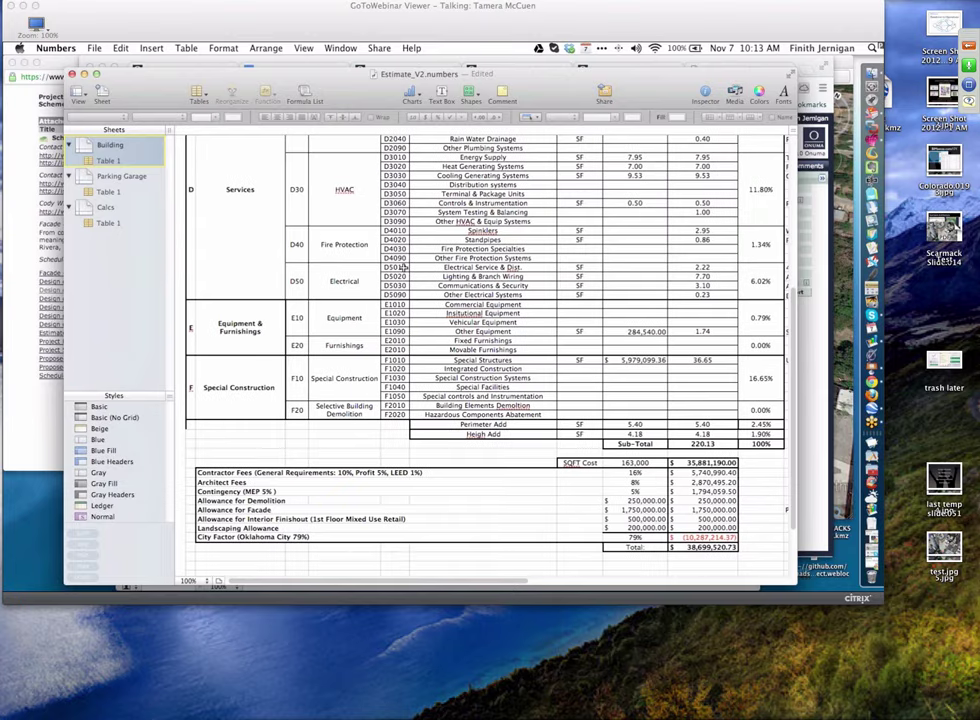
{"action": "scroll", "coordinate": [402, 267], "scroll_direction": "up", "scroll_amount": 5}
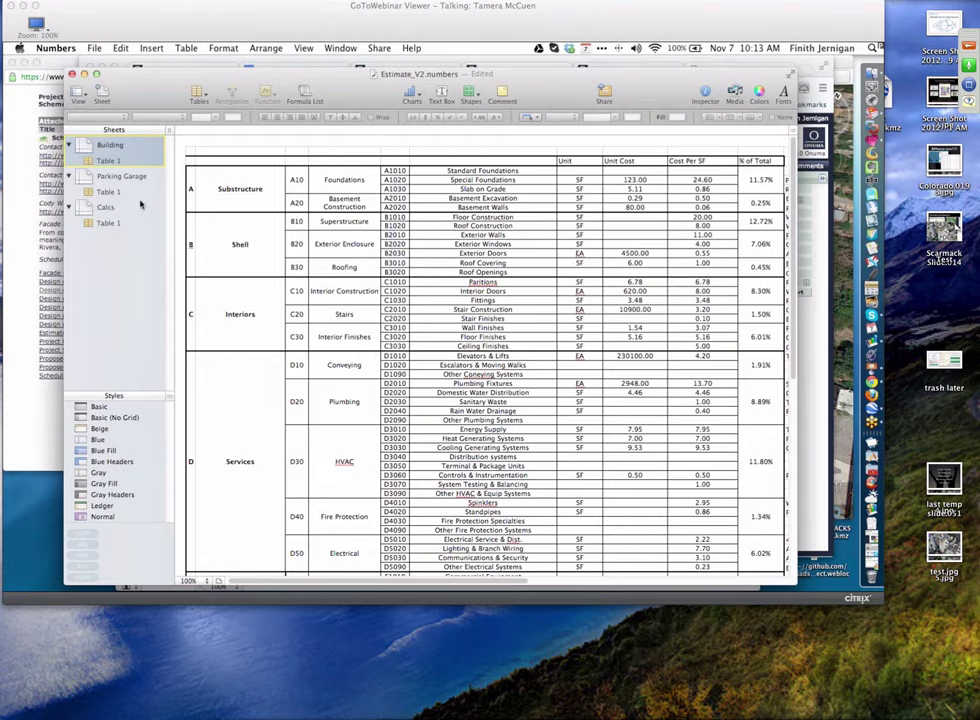
Return to the Calcs sheet and highlight the blank rows 10 to 14 below the Parking Garage row
{"action": "left_click", "coordinate": [106, 208]}
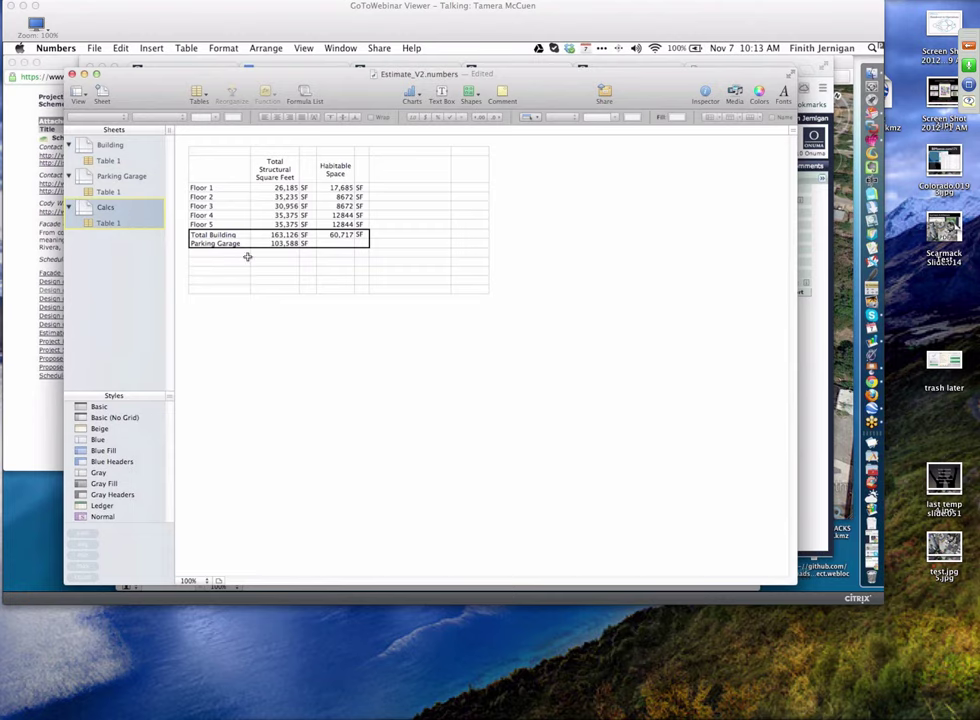
{"action": "left_click", "coordinate": [215, 263]}
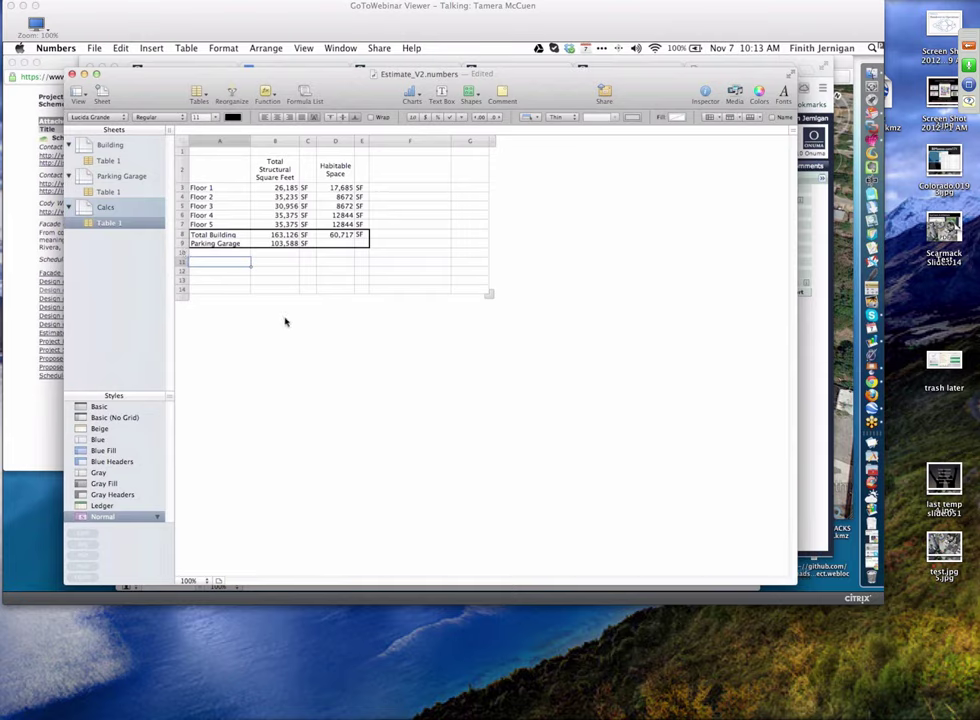
{"action": "left_click", "coordinate": [180, 263]}
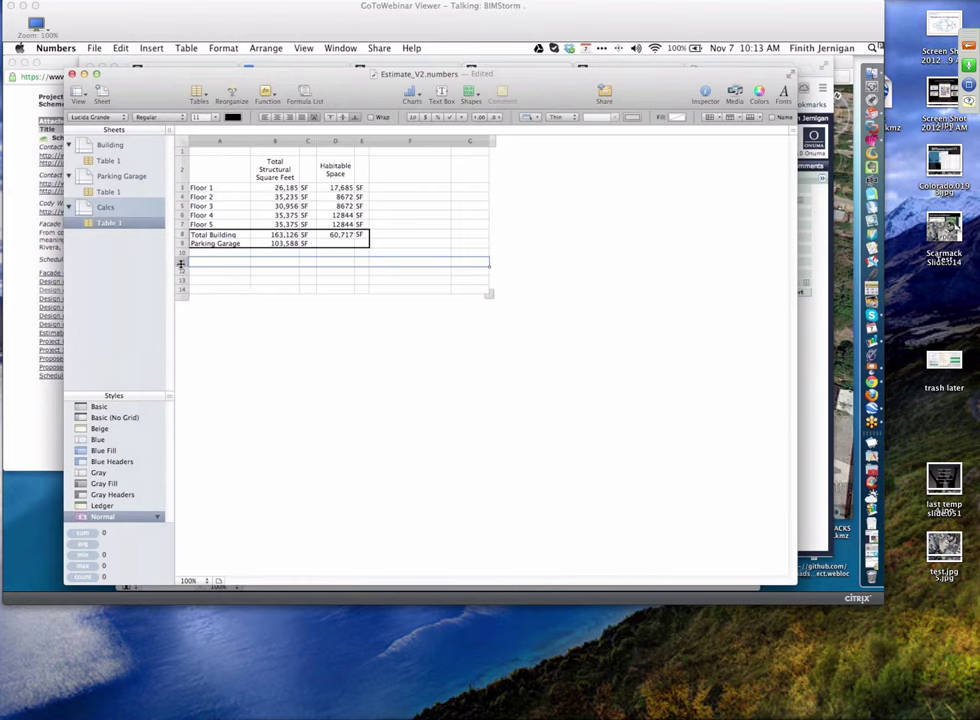
{"action": "left_click_drag", "start_coordinate": [181, 256], "coordinate": [183, 286]}
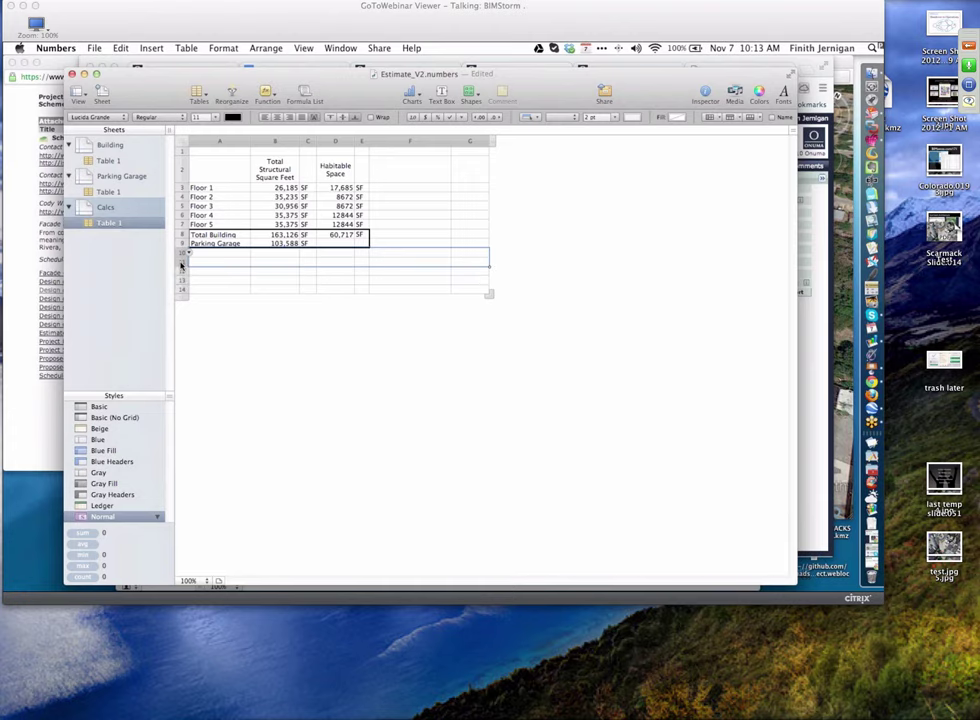
{"action": "left_click", "coordinate": [197, 302]}
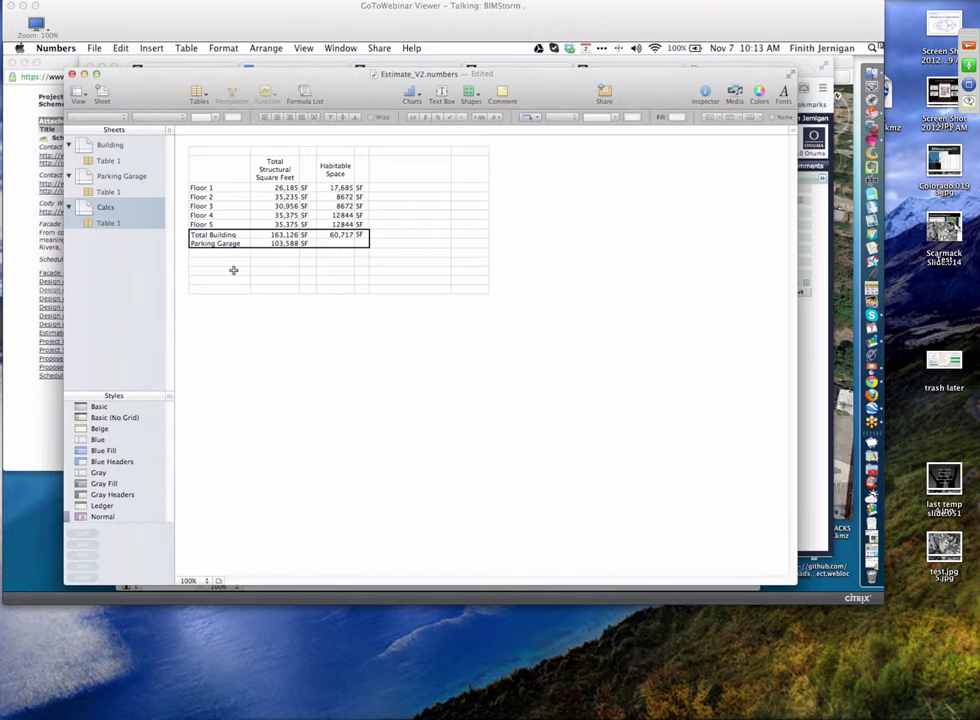
{"action": "left_click", "coordinate": [233, 270]}
{"action": "left_click_drag", "start_coordinate": [179, 254], "coordinate": [182, 287]}
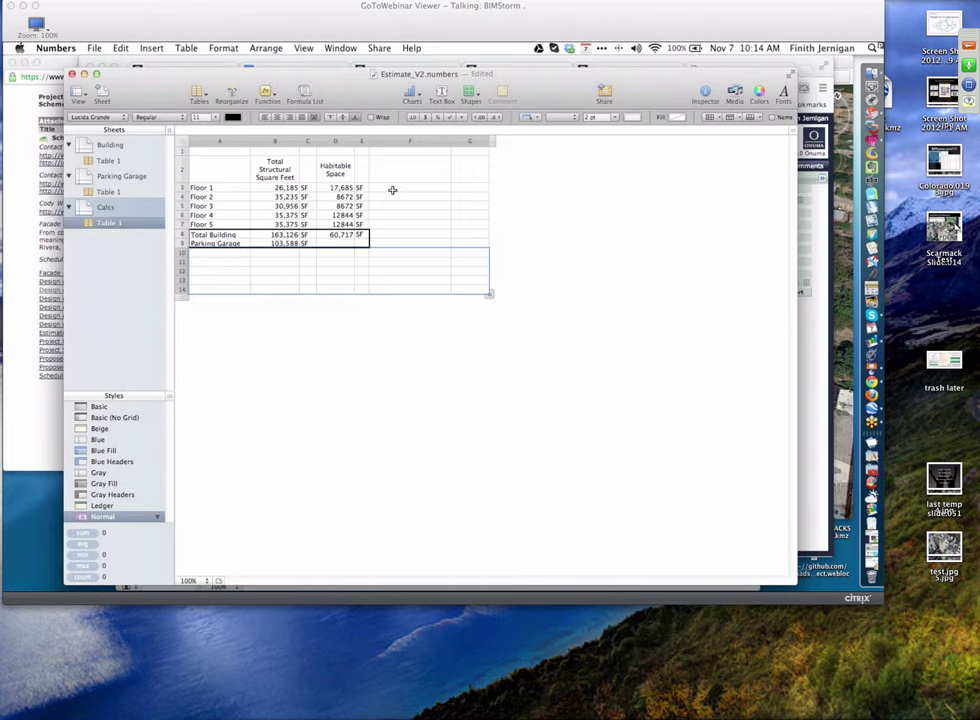
Highlight the structural square feet of Floors 1 to 5, and shrink the Calcs table so it ends at row 10
{"action": "left_click", "coordinate": [392, 190]}
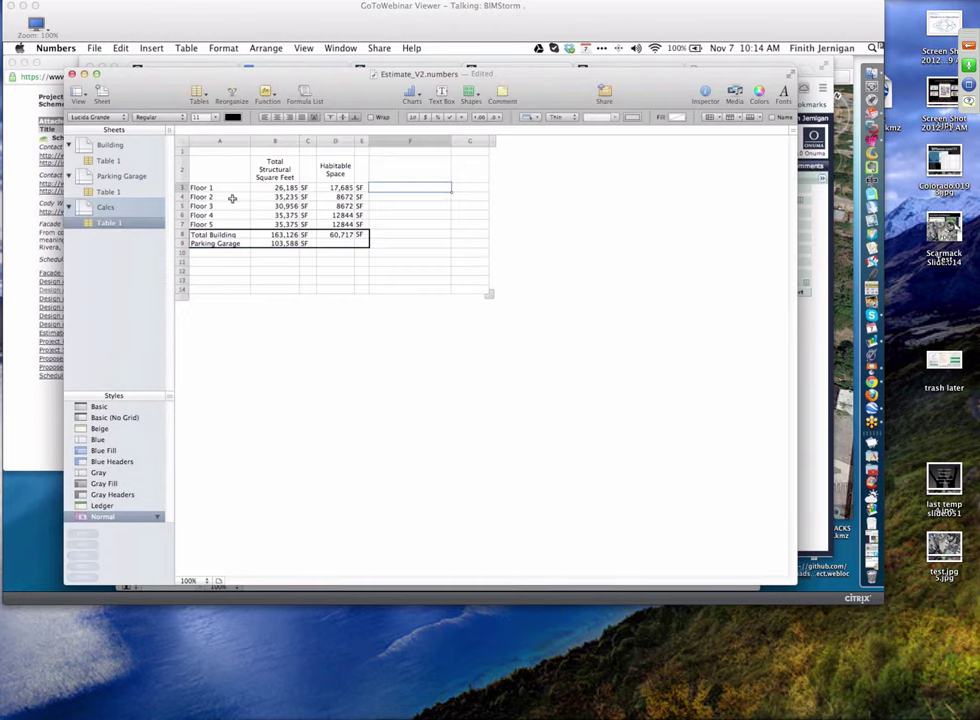
{"action": "left_click_drag", "start_coordinate": [278, 188], "coordinate": [280, 224]}
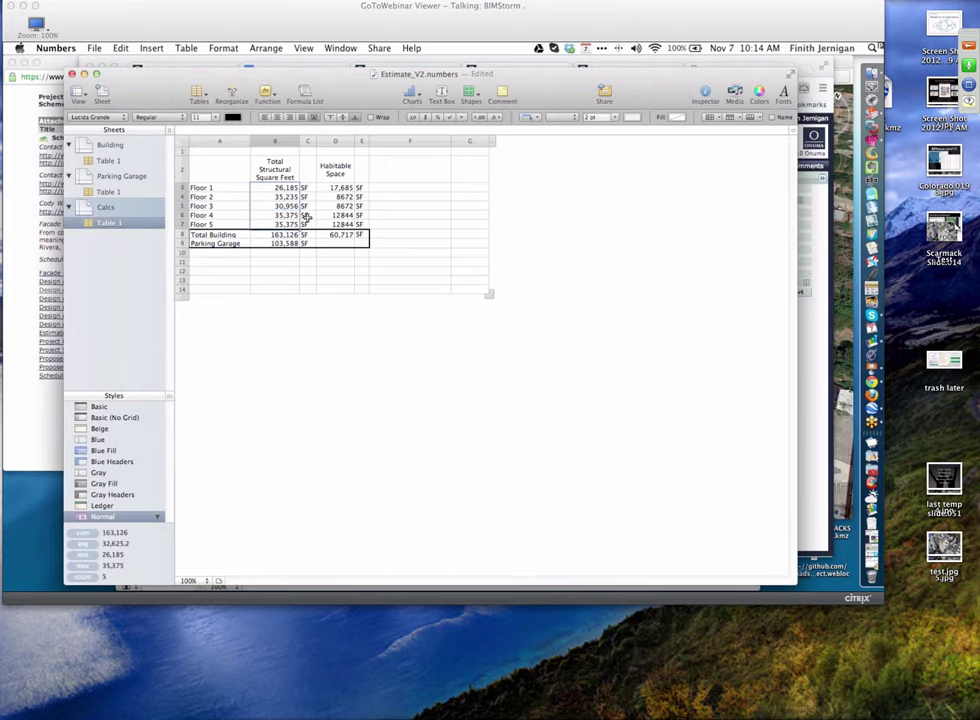
{"action": "left_click", "coordinate": [406, 187]}
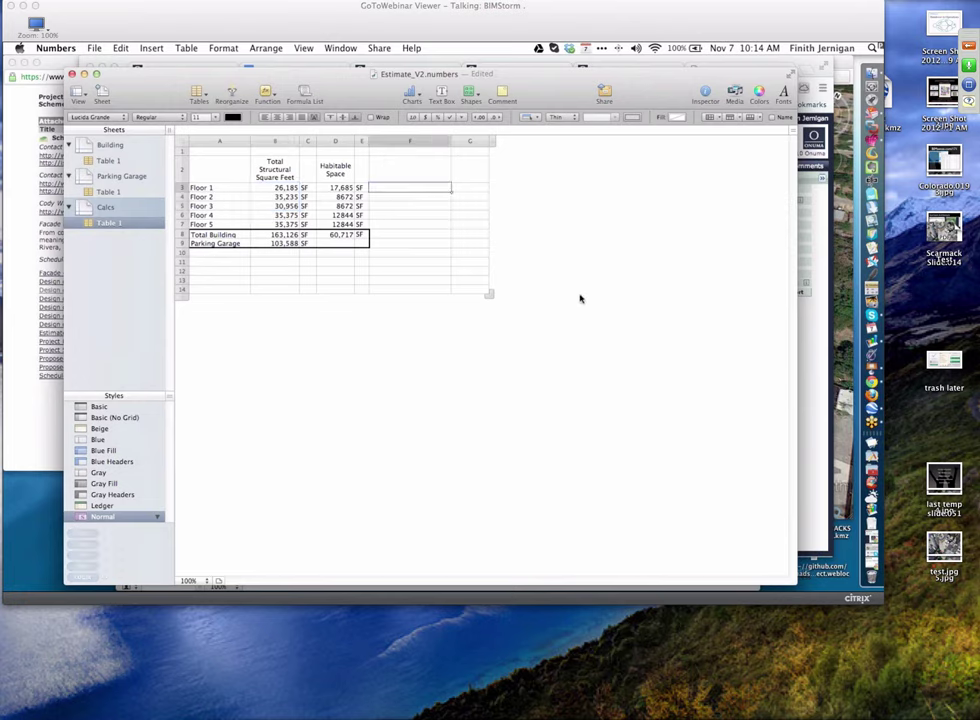
{"action": "left_click_drag", "start_coordinate": [489, 295], "coordinate": [458, 262]}
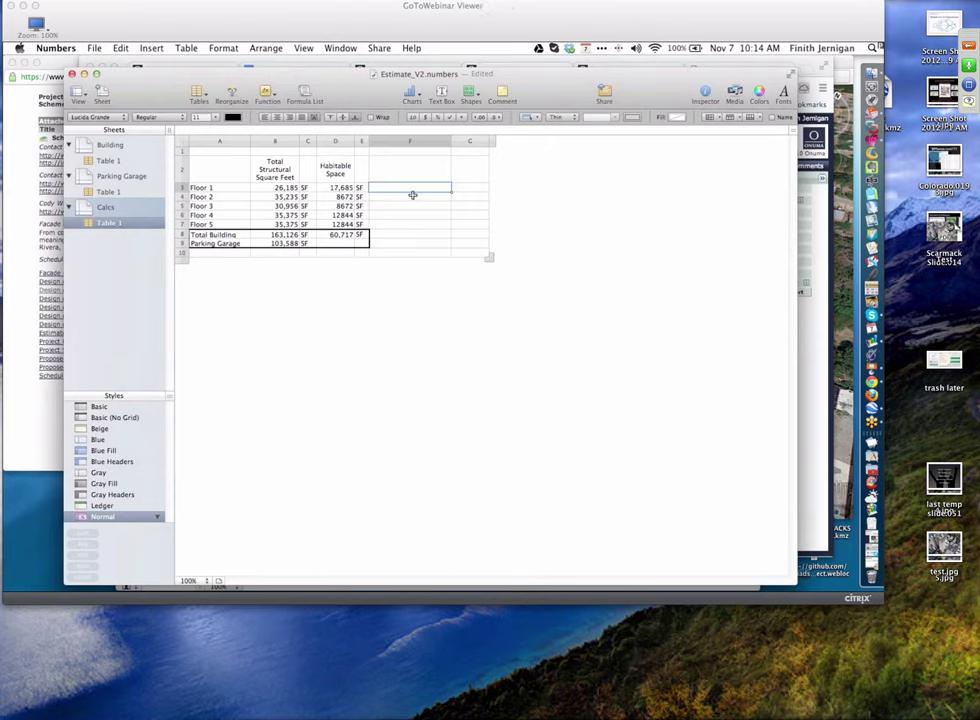
Inspect the formula behind Floor 1's total structural square feet, and select the blank cell F3 in the same row
{"action": "left_click", "coordinate": [270, 188]}
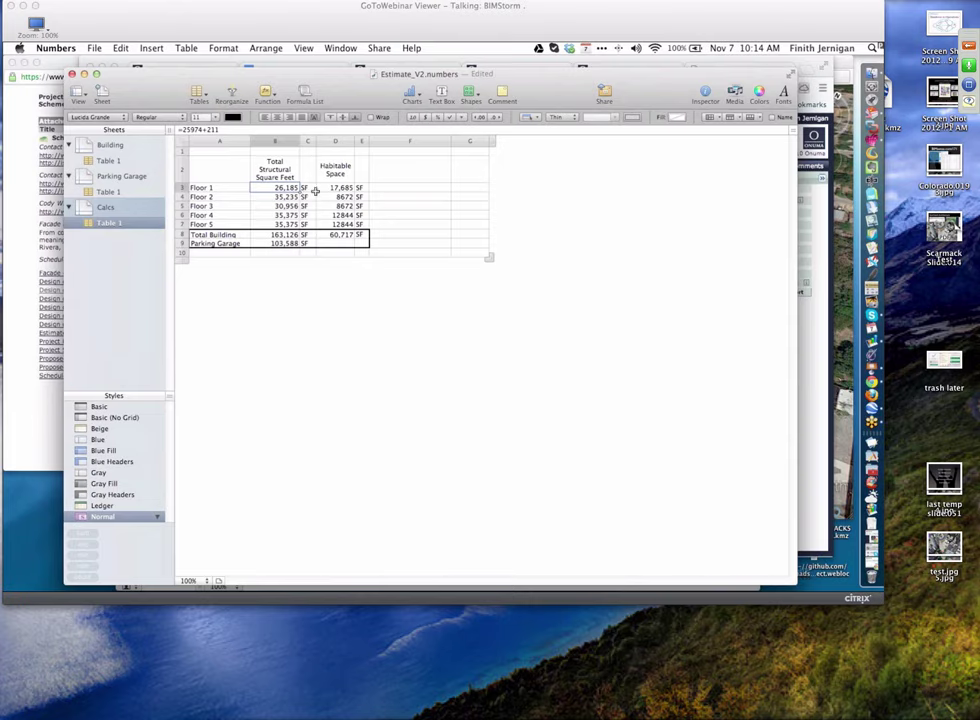
{"action": "left_click", "coordinate": [393, 187]}
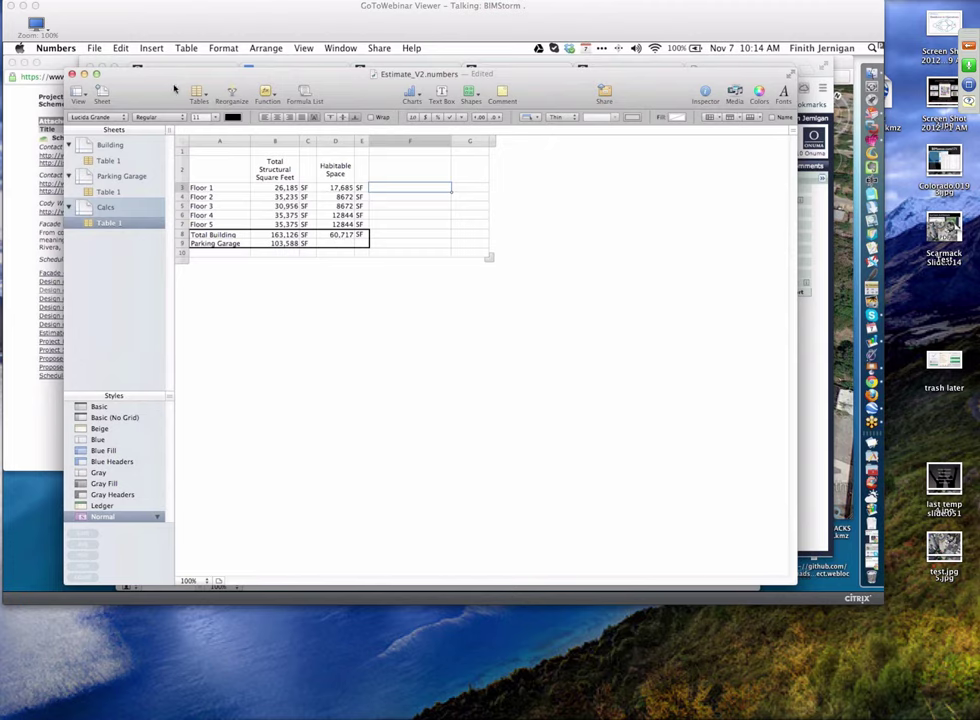
{"action": "left_click_drag", "start_coordinate": [174, 89], "coordinate": [168, 77]}
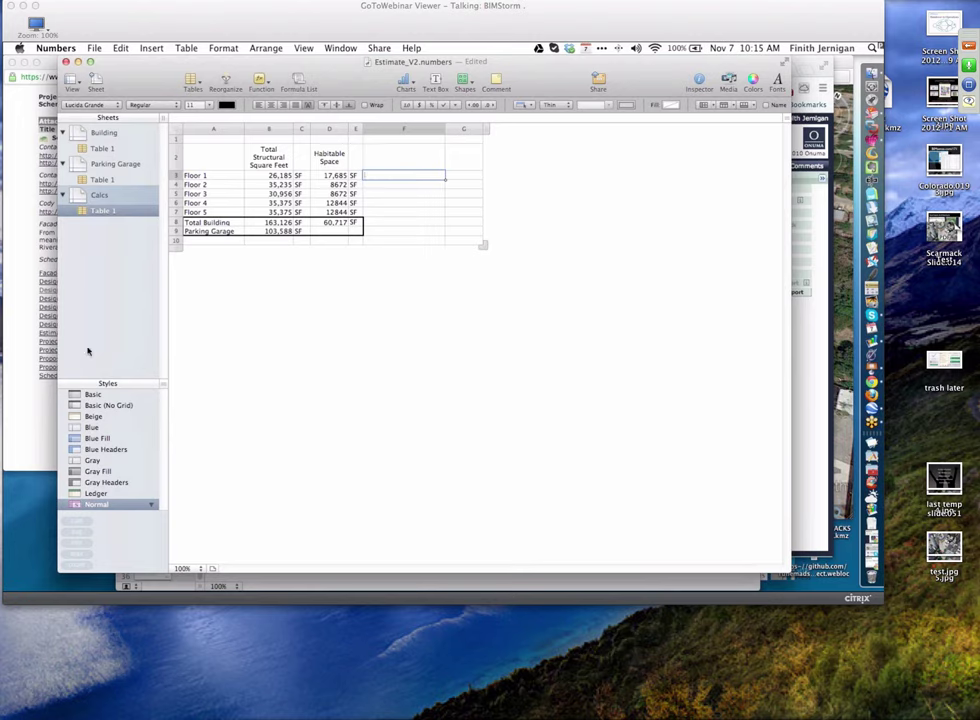
Cancel closing Estimate_V2.numbers, and show its Building sheet in an enlarged window that reveals more of the notes column
{"action": "left_click", "coordinate": [66, 62]}
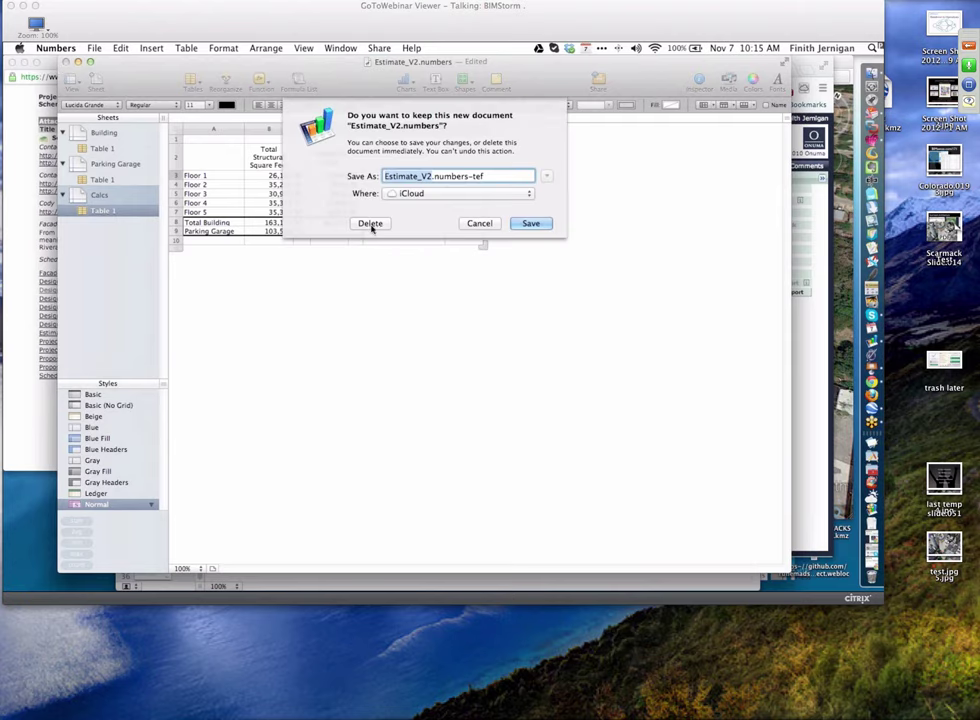
{"action": "left_click", "coordinate": [482, 223]}
{"action": "left_click", "coordinate": [100, 132]}
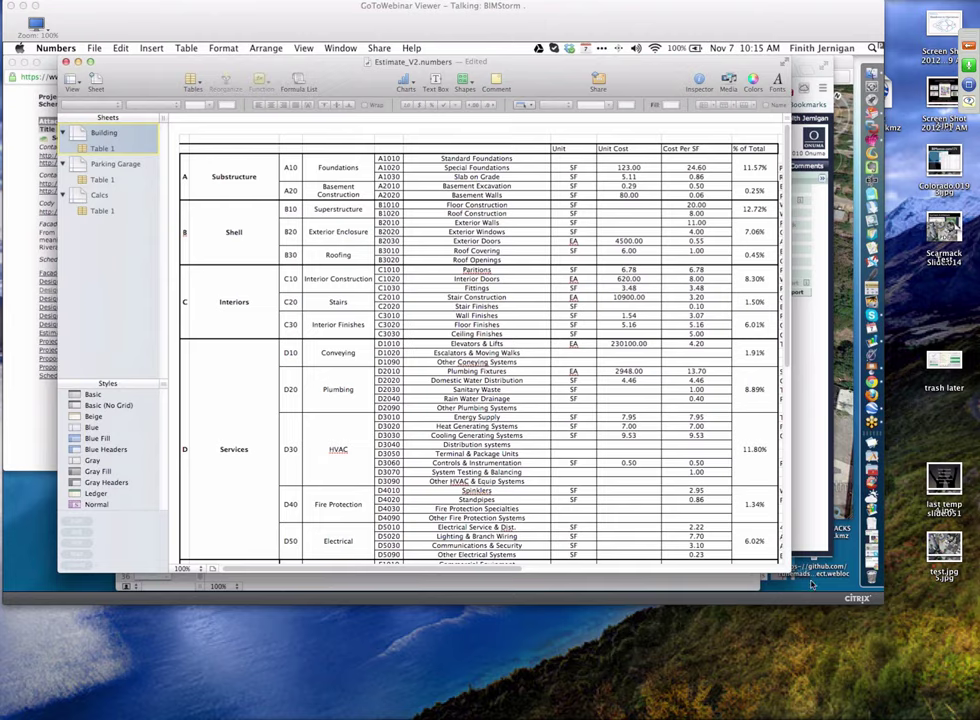
{"action": "left_click_drag", "start_coordinate": [780, 562], "coordinate": [847, 574]}
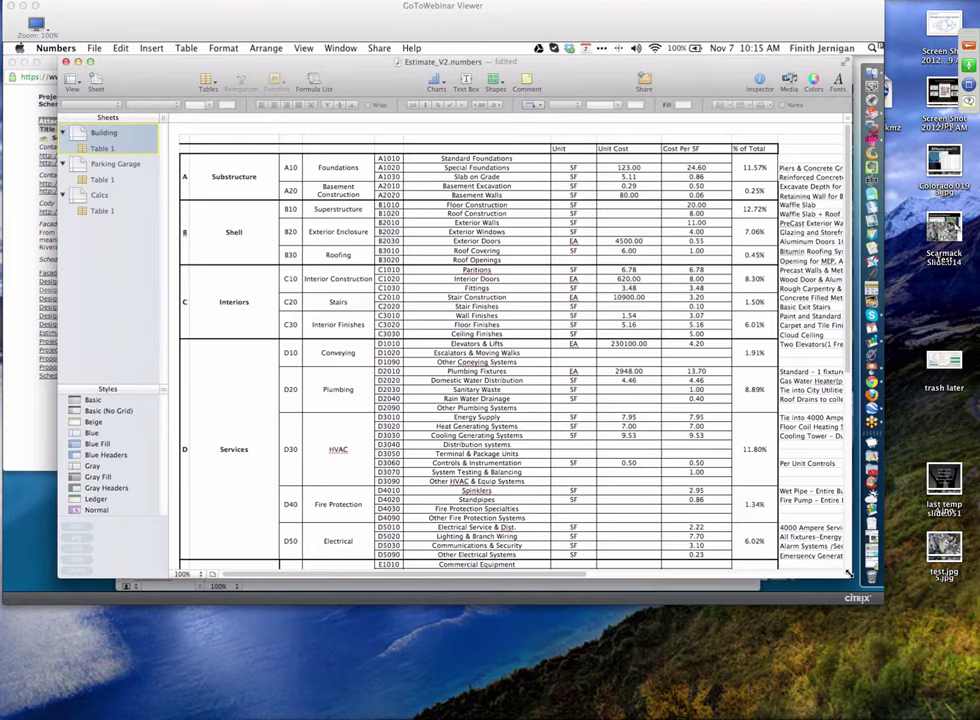
{"action": "left_click_drag", "start_coordinate": [845, 574], "coordinate": [849, 578]}
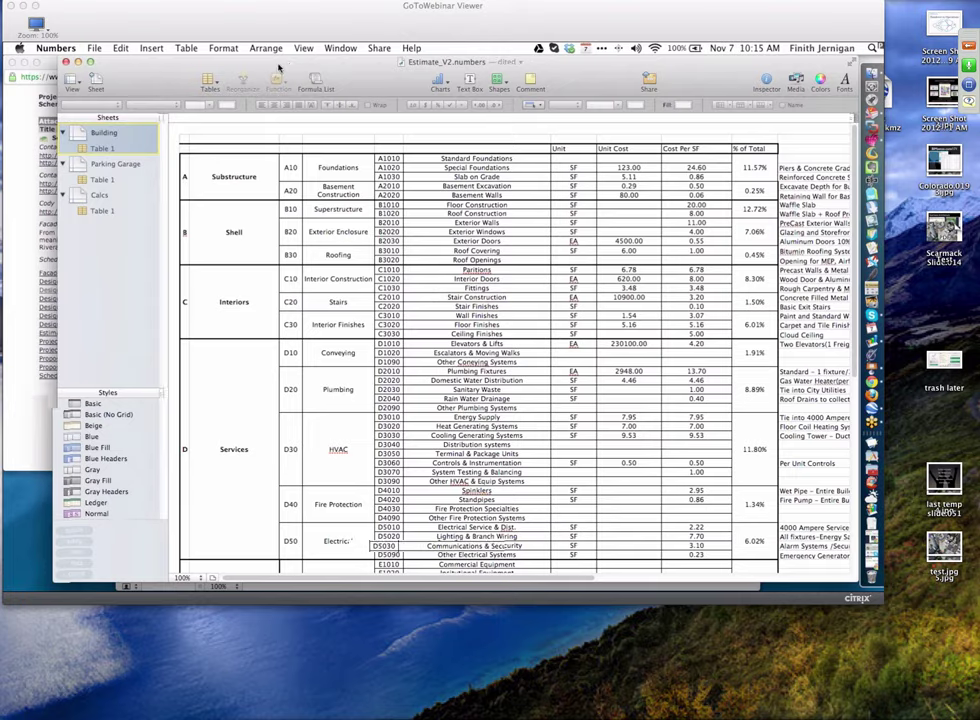
Reposition and widen the Estimate_V2.numbers window, and look through the Building sheet's cost rows and notes
{"action": "left_click_drag", "start_coordinate": [297, 60], "coordinate": [272, 66]}
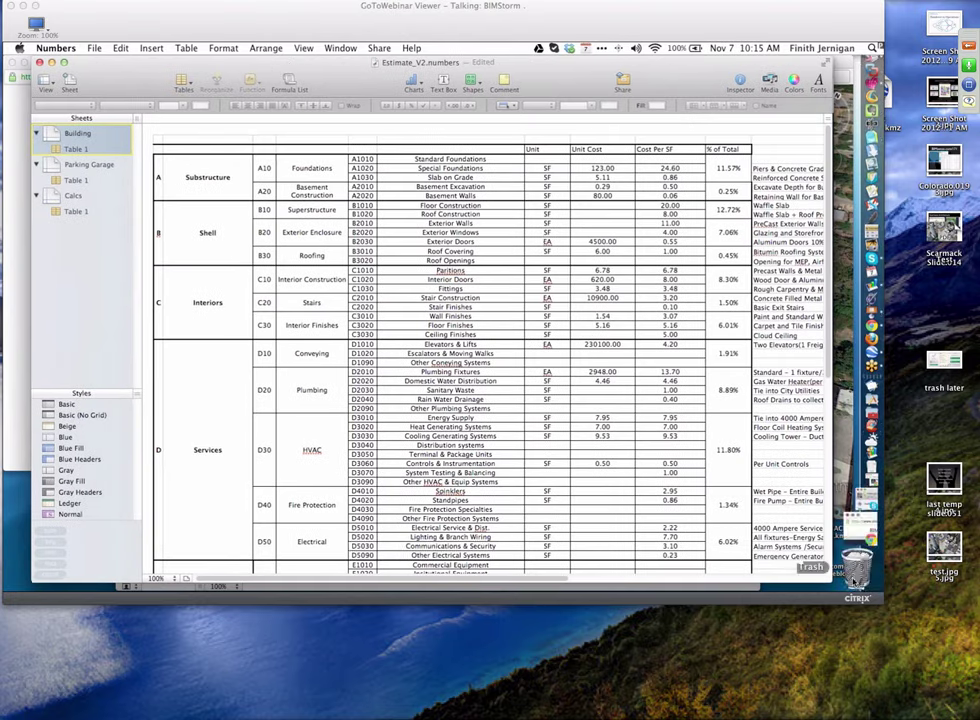
{"action": "left_click_drag", "start_coordinate": [829, 579], "coordinate": [856, 581]}
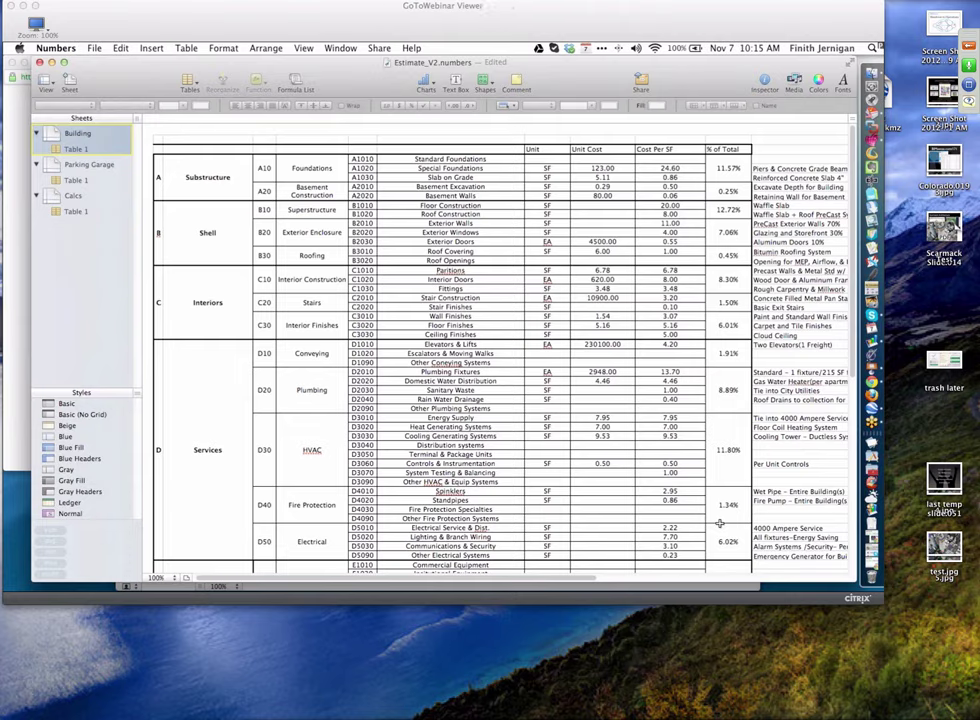
{"action": "scroll", "coordinate": [610, 403], "scroll_direction": "down", "scroll_amount": 10}
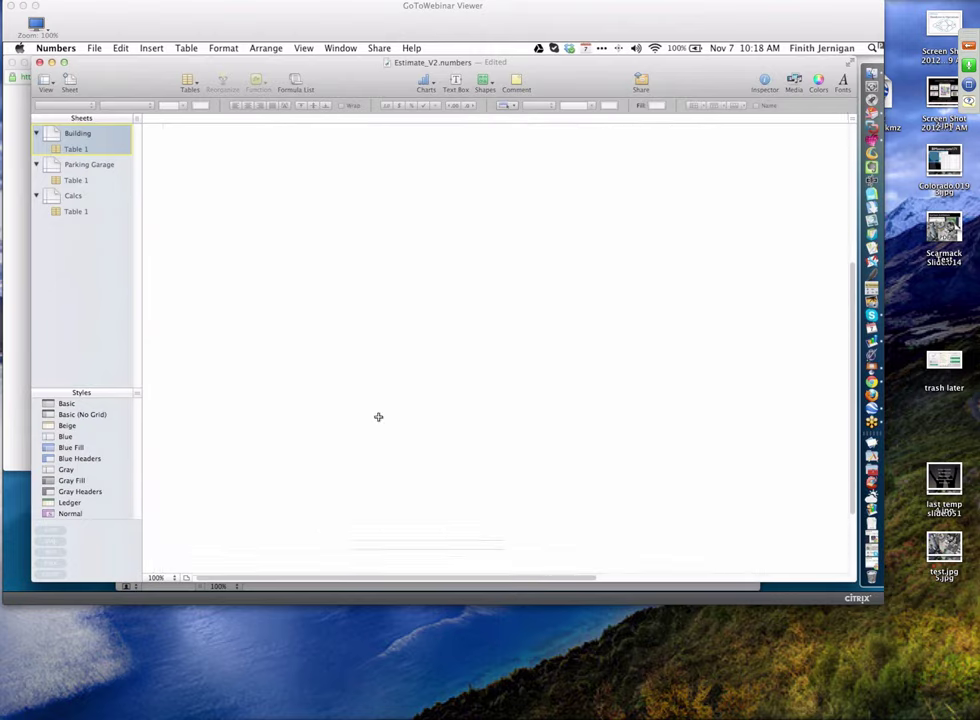
{"action": "scroll", "coordinate": [378, 417], "scroll_direction": "up", "scroll_amount": 5}
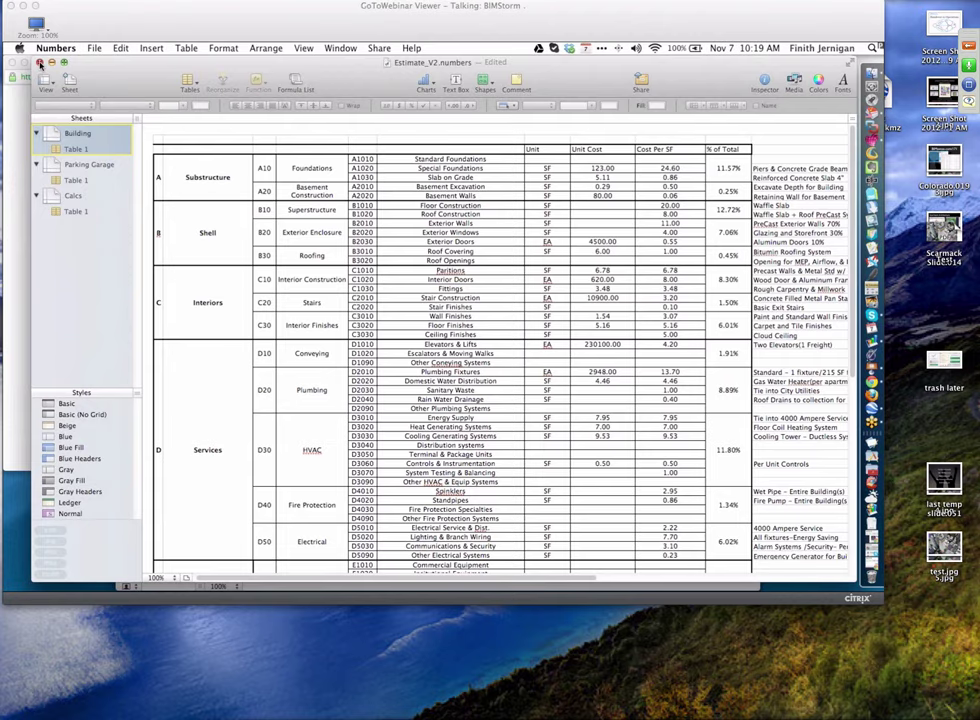
Close Estimate_V2.numbers and delete the unsaved document, and return to The Courtyard's list of attached files
{"action": "left_click", "coordinate": [39, 62]}
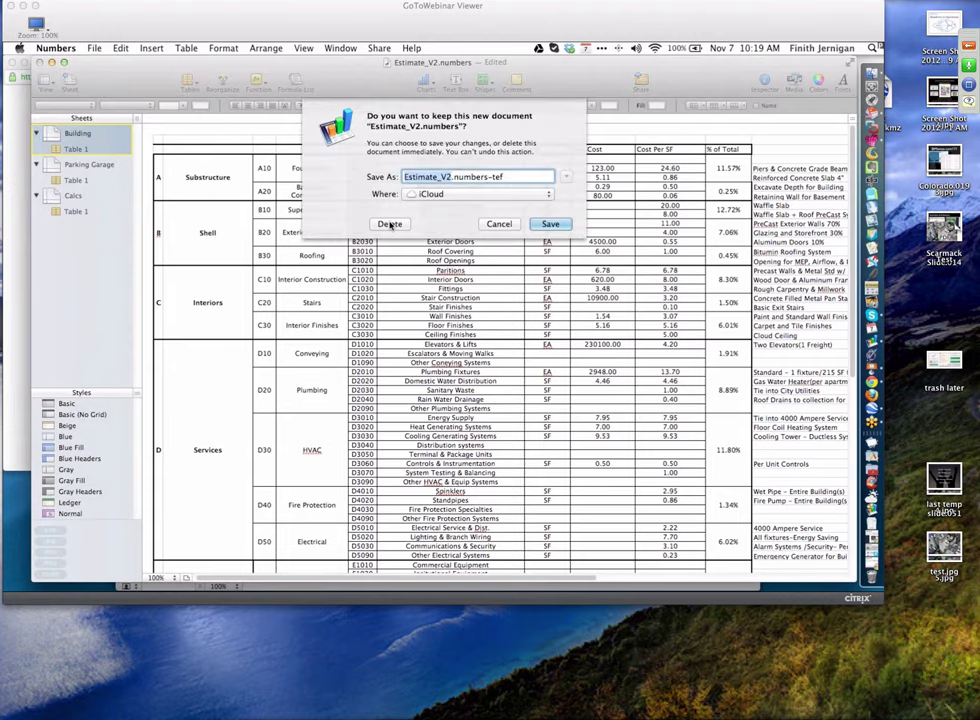
{"action": "left_click", "coordinate": [391, 224]}
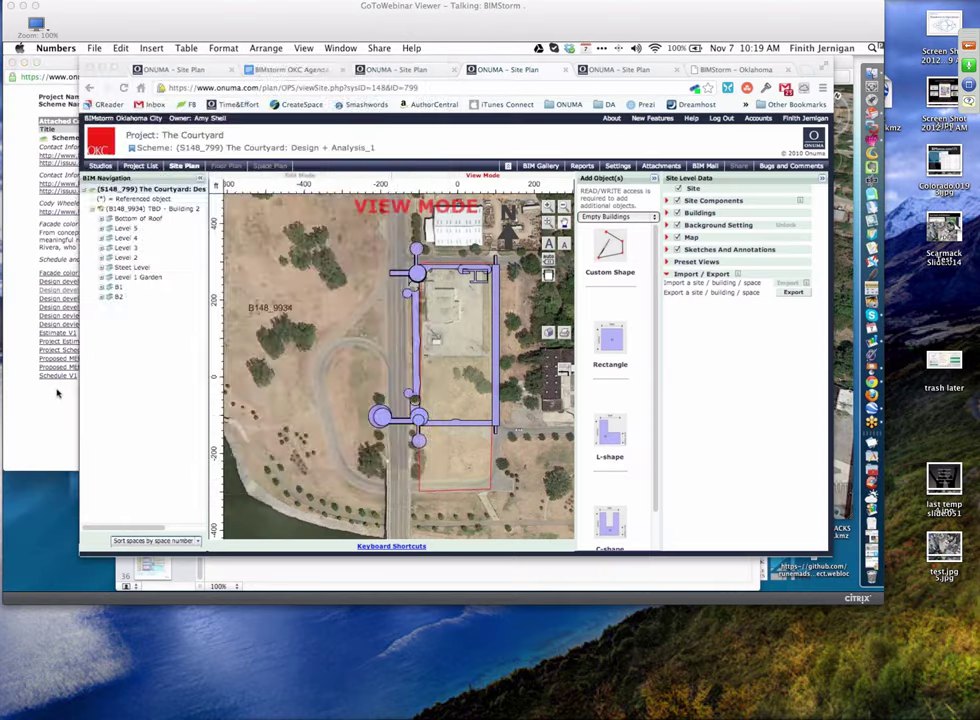
{"action": "left_click", "coordinate": [62, 392]}
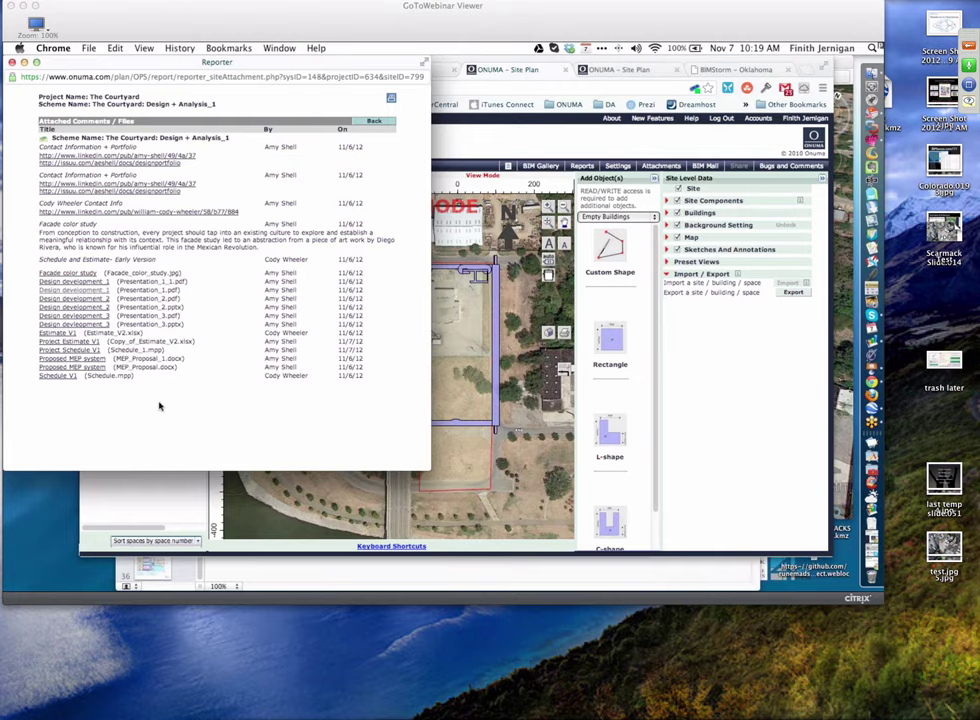
Open the MEP_Proposal.docx attachment without reviewing its warnings, and read through its components, fan coil unit and chiller sections
{"action": "left_click", "coordinate": [92, 368]}
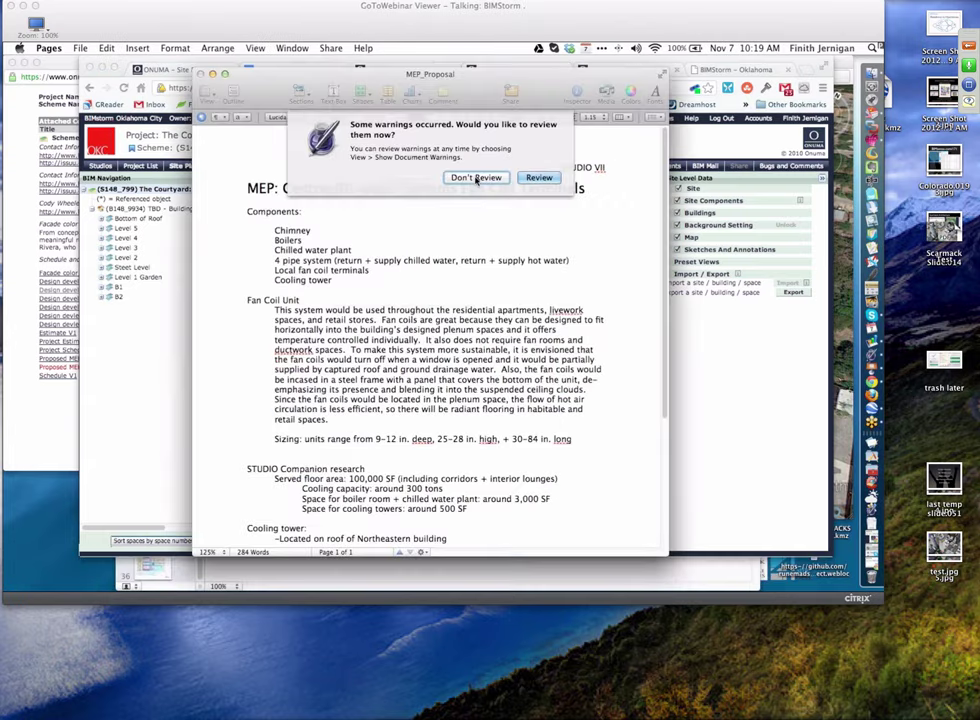
{"action": "key", "text": "Return"}
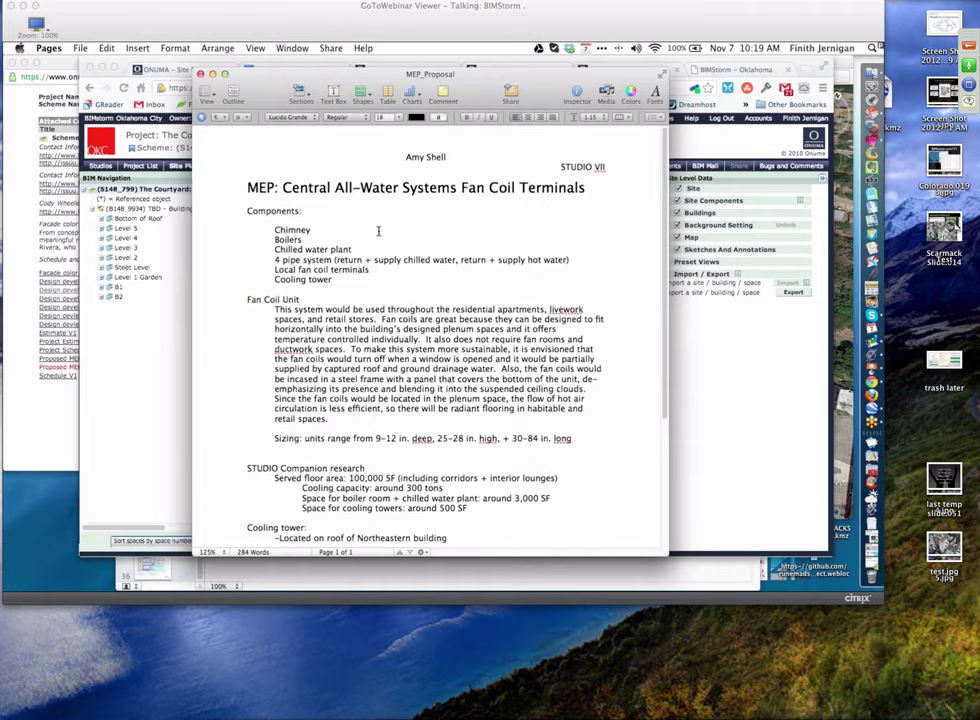
{"action": "scroll", "coordinate": [375, 224], "scroll_direction": "down", "scroll_amount": 2}
{"action": "scroll", "coordinate": [383, 234], "scroll_direction": "down", "scroll_amount": 5}
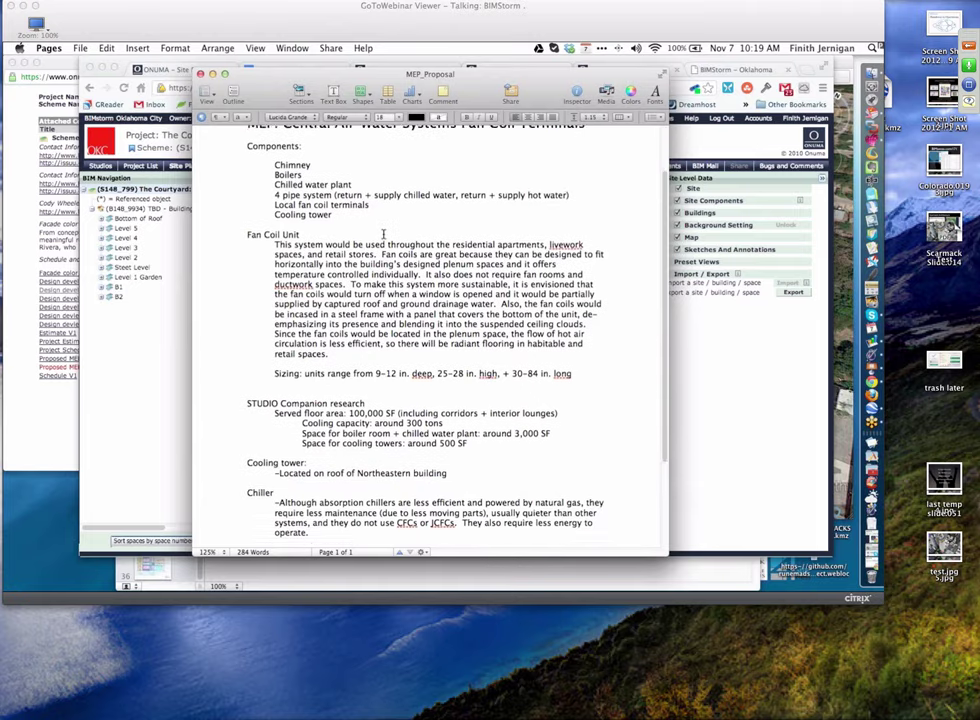
{"action": "scroll", "coordinate": [383, 234], "scroll_direction": "down", "scroll_amount": 2}
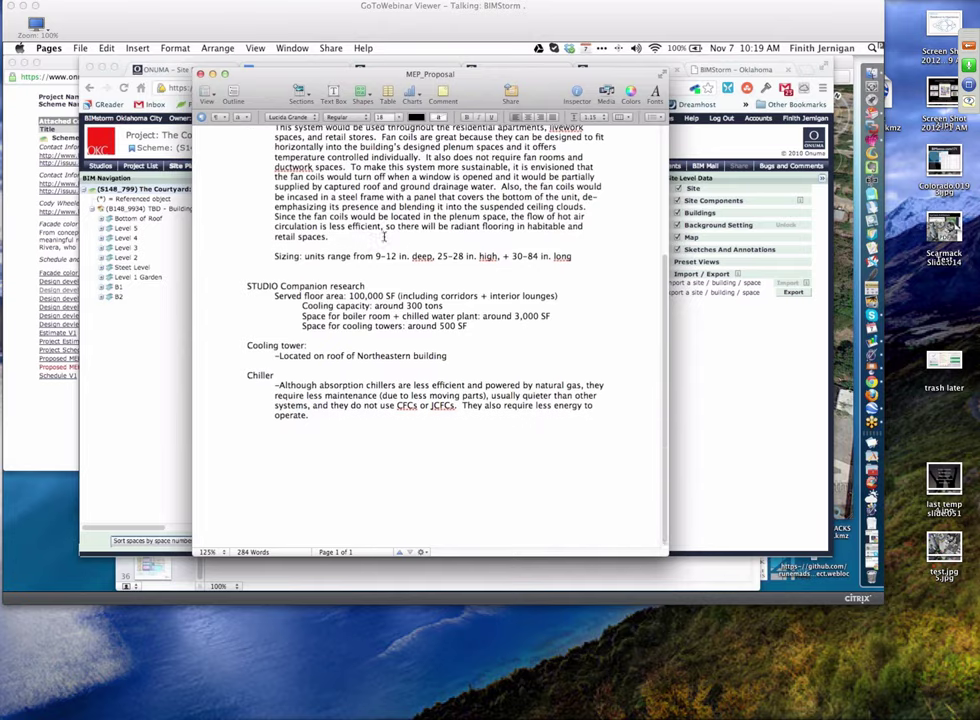
{"action": "scroll", "coordinate": [385, 236], "scroll_direction": "up", "scroll_amount": 5}
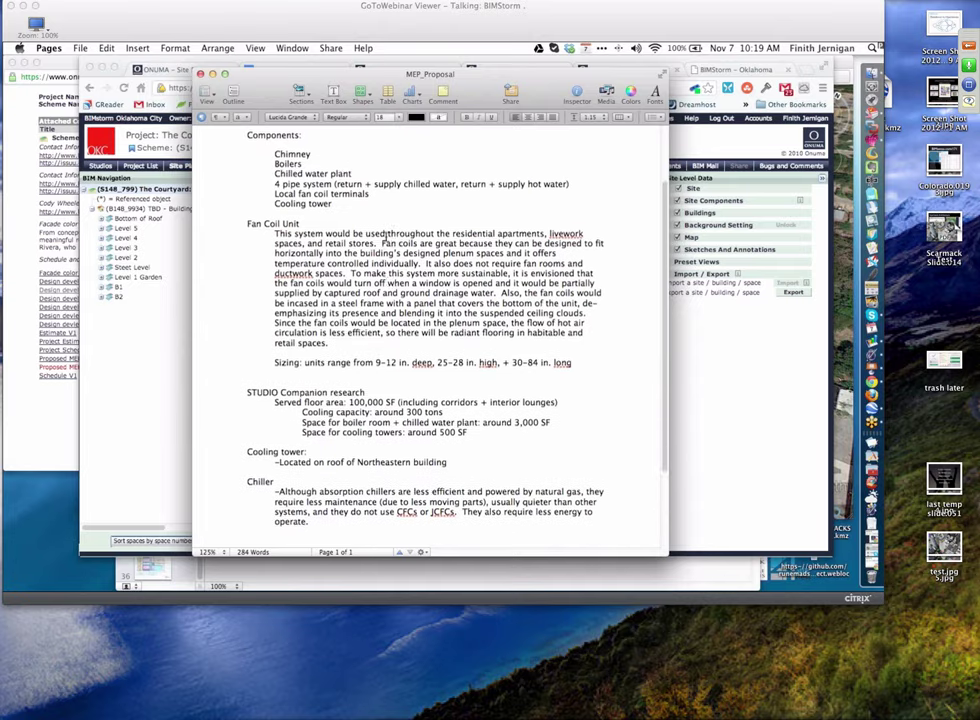
{"action": "scroll", "coordinate": [340, 200], "scroll_direction": "up", "scroll_amount": 3}
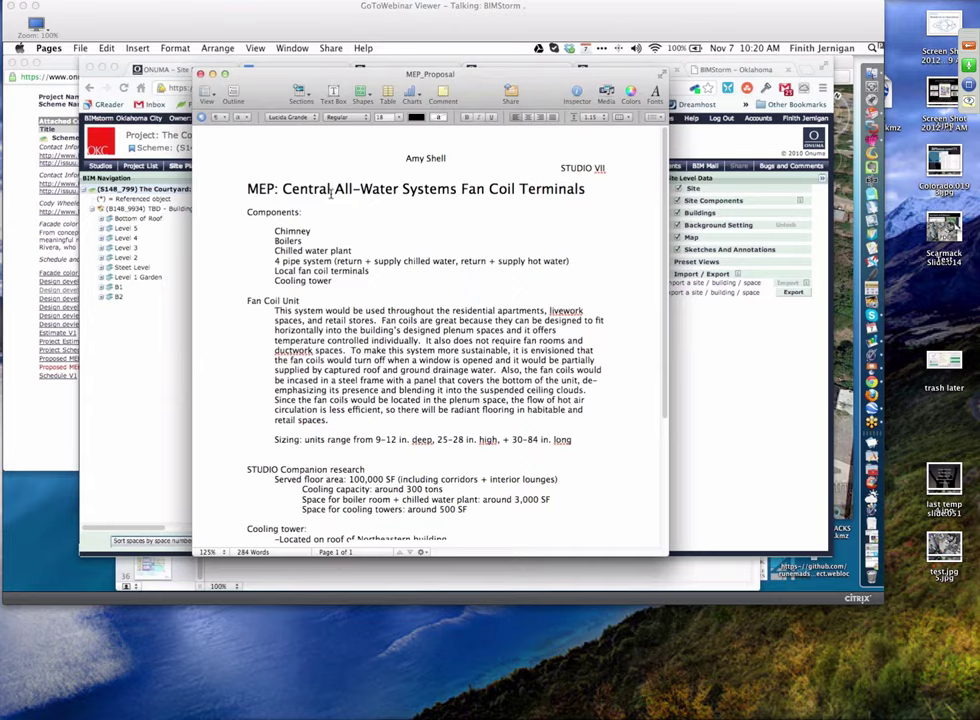
Close MEP_Proposal and delete the unsaved document, and bring the project's attachments report back into view
{"action": "left_click", "coordinate": [200, 75]}
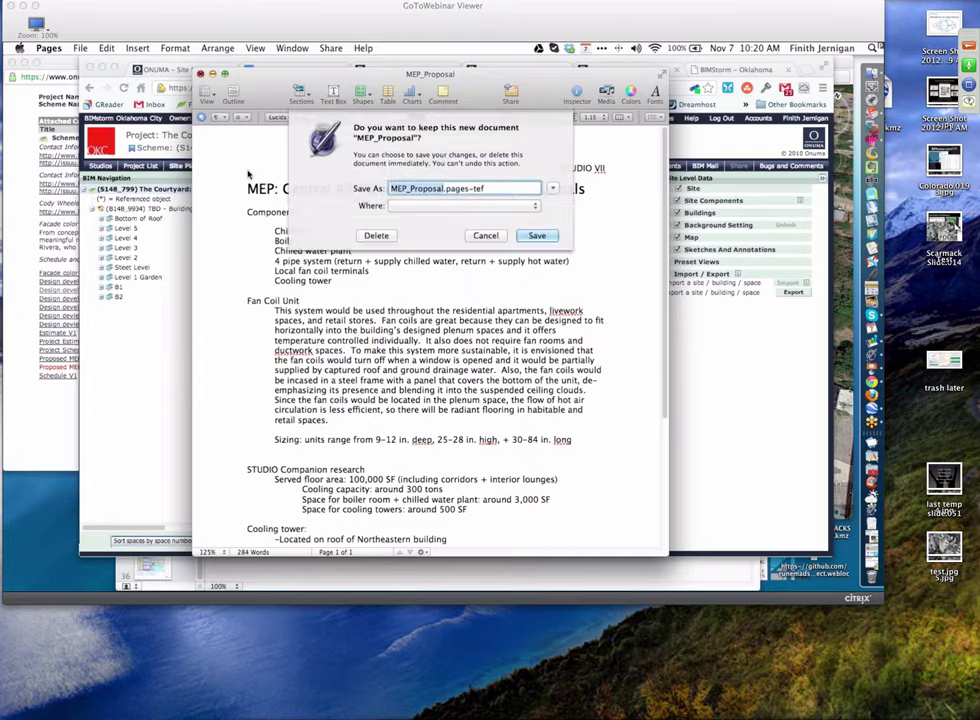
{"action": "left_click", "coordinate": [378, 237]}
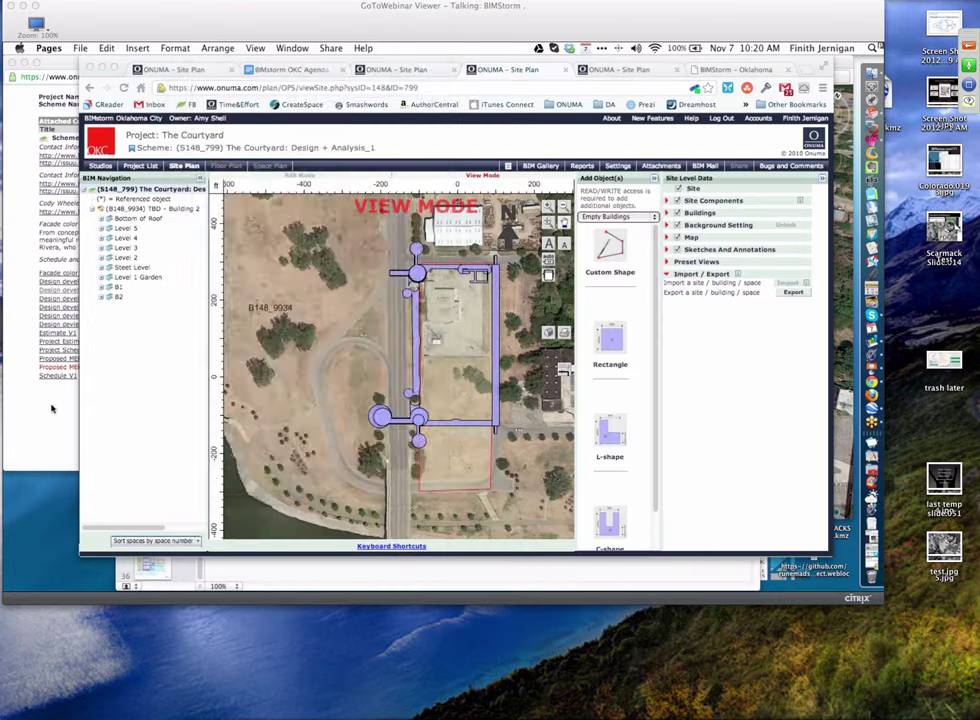
{"action": "left_click", "coordinate": [50, 405]}
Try to open the Schedule V1 attachment, revealing Microsoft Project in its applications folder instead of launching it, and return to the site plan
{"action": "left_click", "coordinate": [60, 376]}
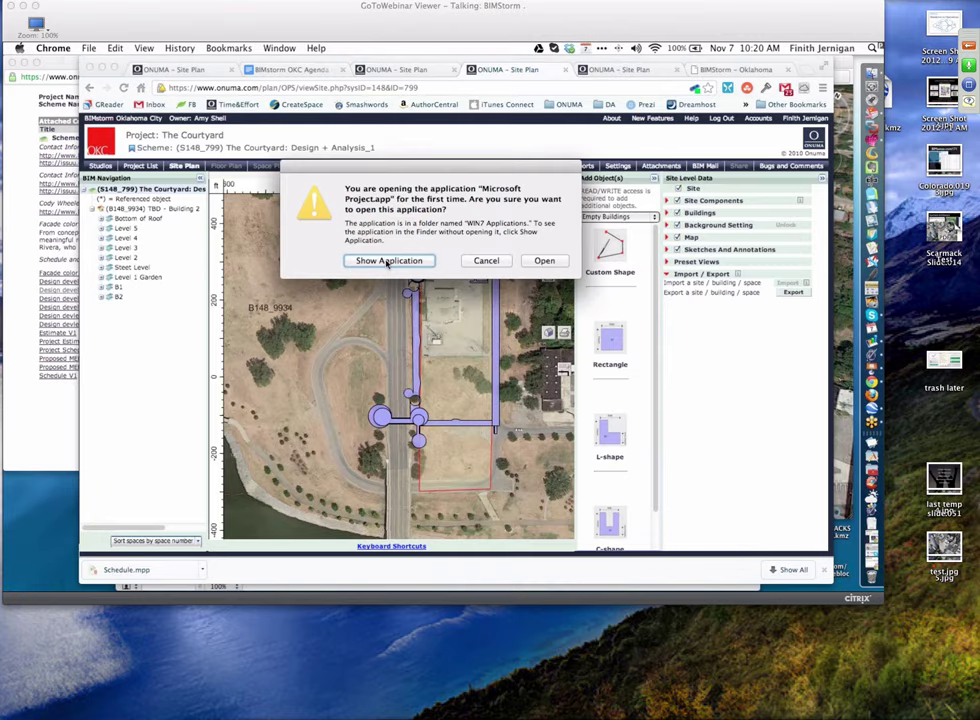
{"action": "left_click", "coordinate": [388, 261]}
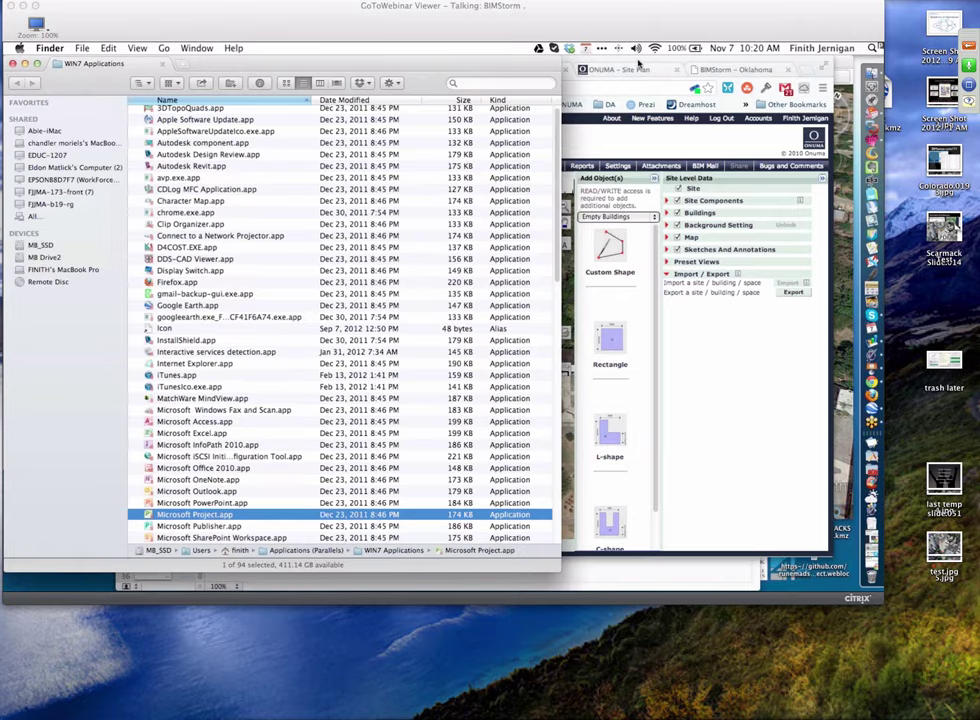
{"action": "left_click", "coordinate": [638, 64]}
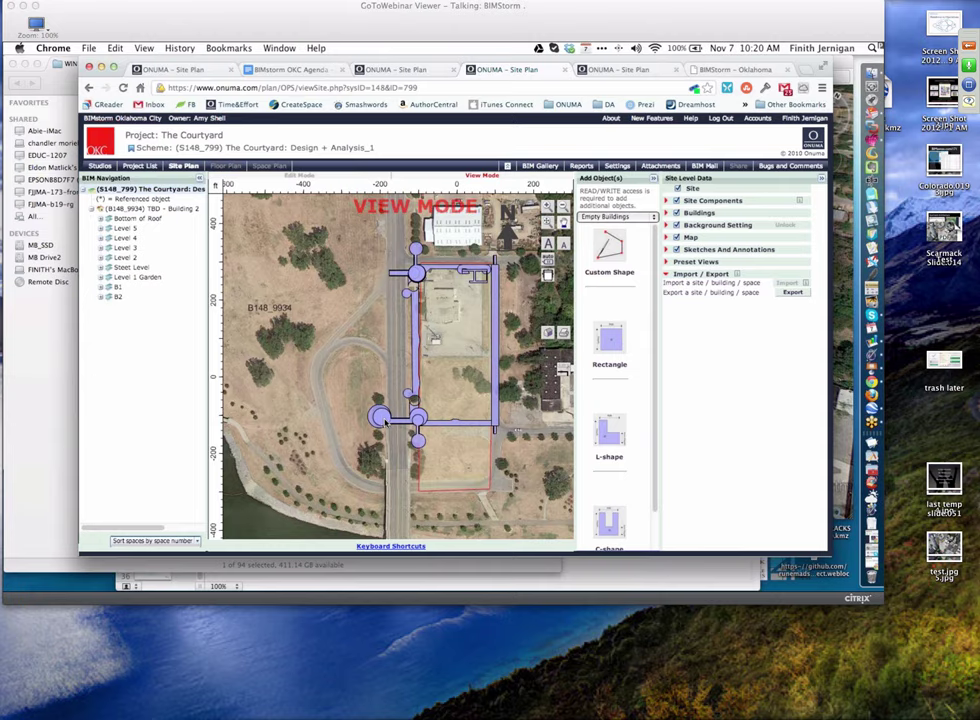
{"action": "scroll", "coordinate": [385, 422], "scroll_direction": "up", "scroll_amount": 2}
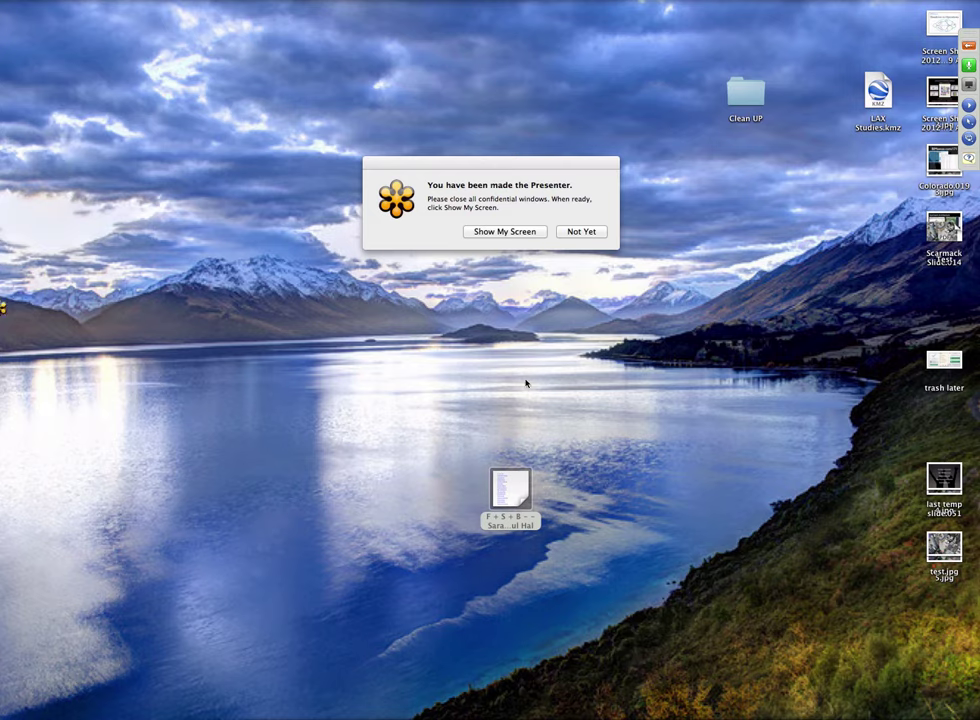
Start showing the screen as presenter, and enlarge the Onuma Projects window to fill the desktop
{"action": "key", "text": "F11"}
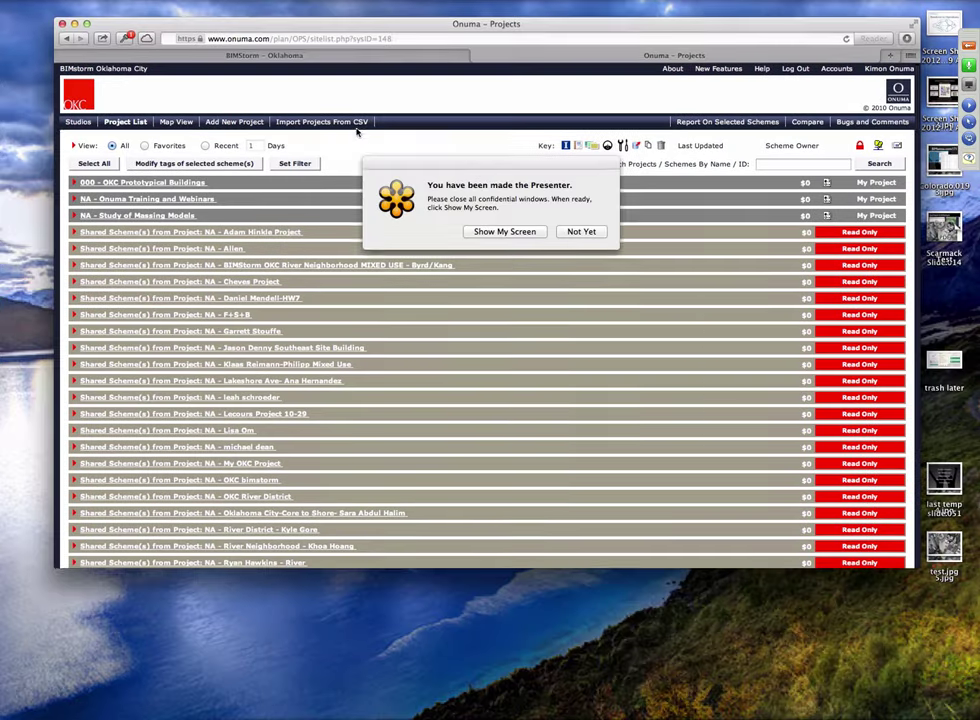
{"action": "left_click", "coordinate": [532, 232]}
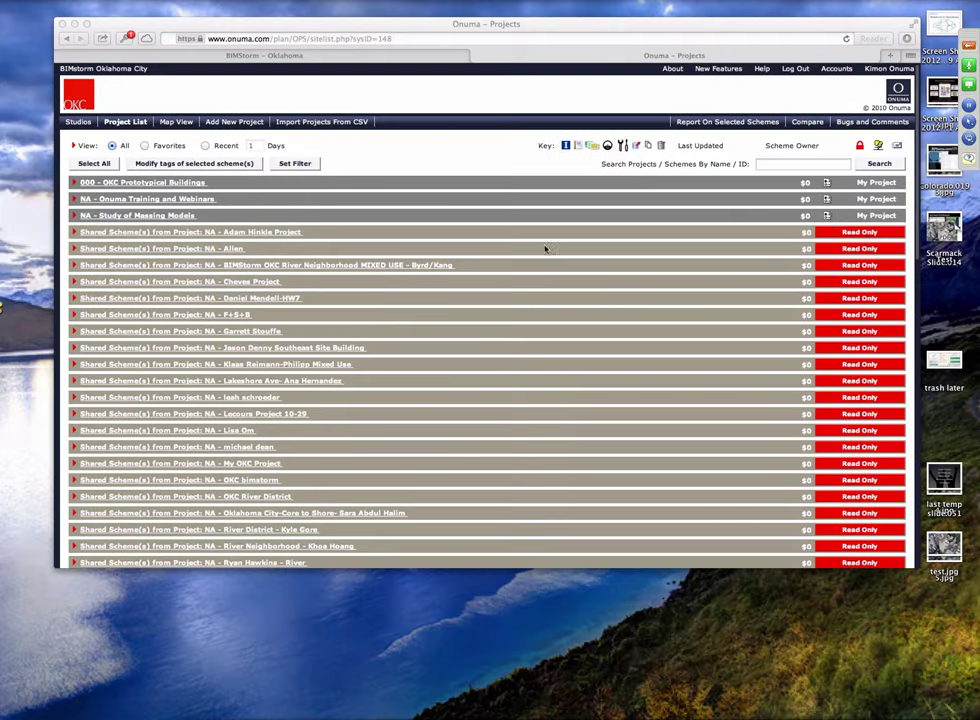
{"action": "left_click_drag", "start_coordinate": [430, 25], "coordinate": [379, 10]}
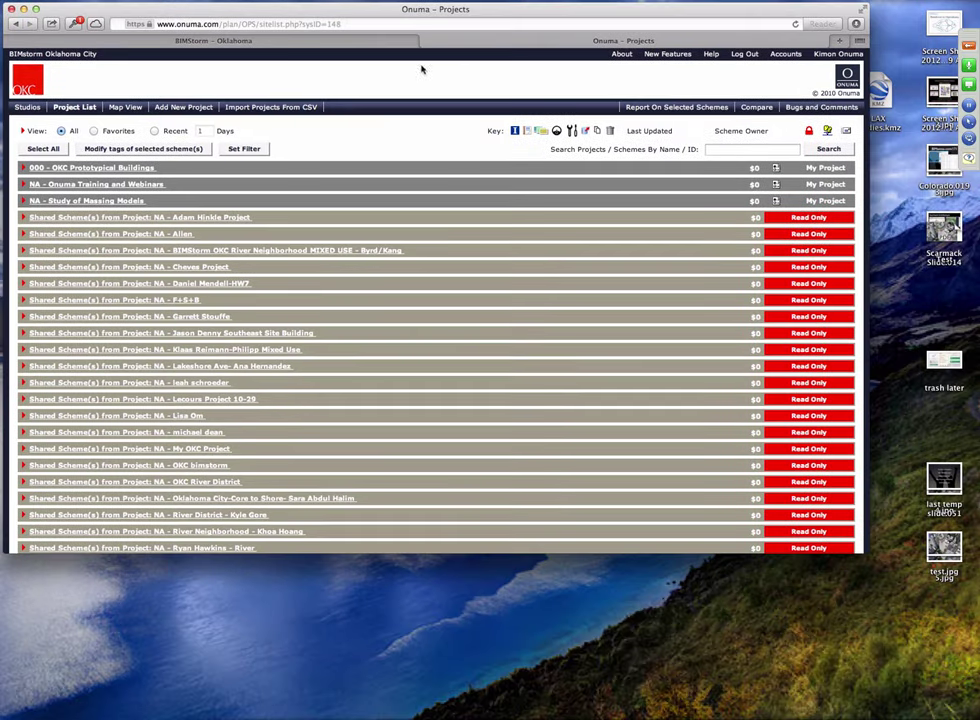
{"action": "left_click_drag", "start_coordinate": [868, 560], "coordinate": [972, 714]}
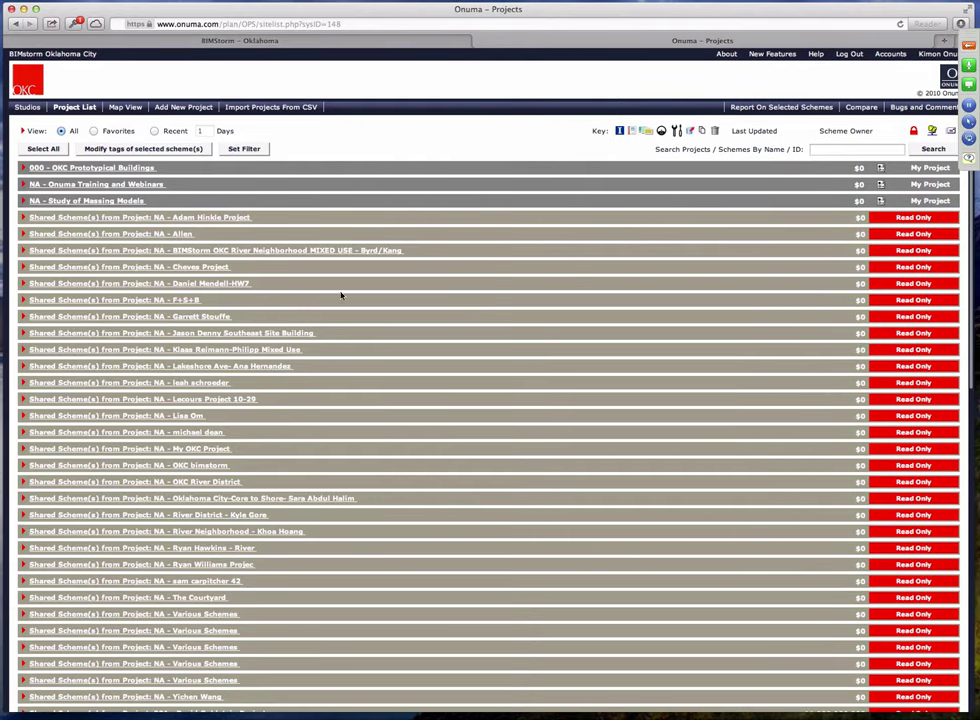
Check the schemes in the Onuma Training and Webinars project, and collapse the project again
{"action": "left_click", "coordinate": [117, 185]}
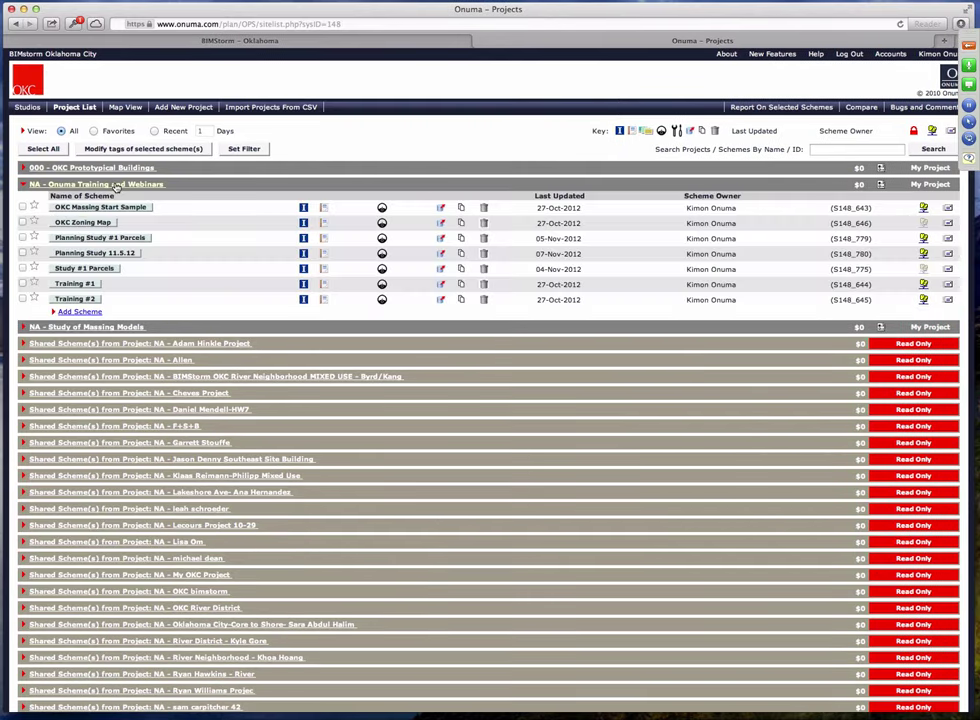
{"action": "left_click", "coordinate": [115, 186]}
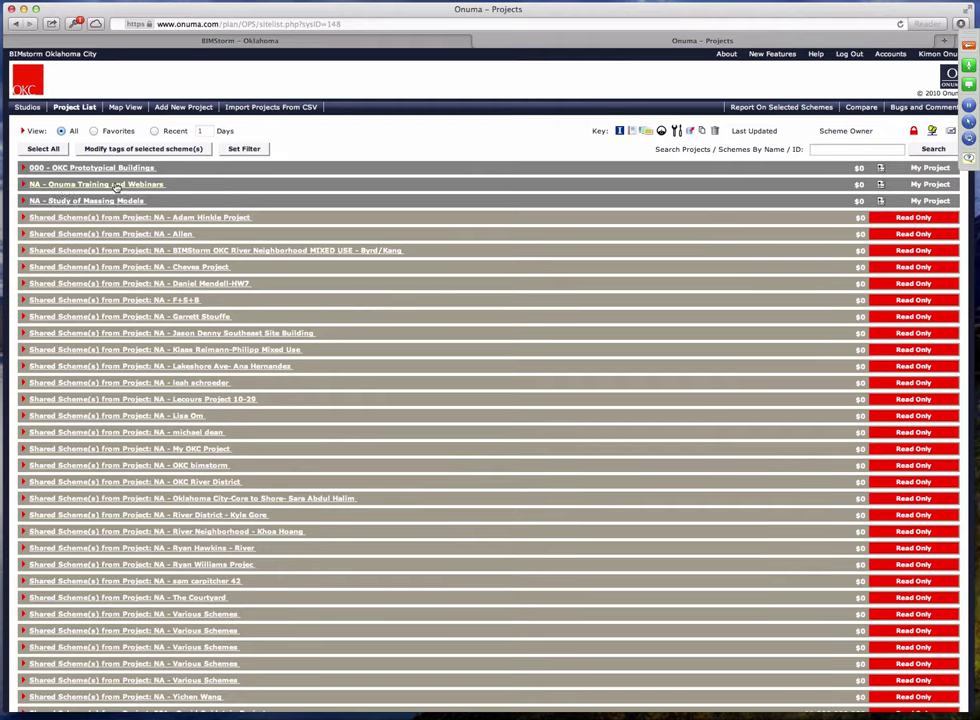
{"action": "left_click", "coordinate": [65, 186]}
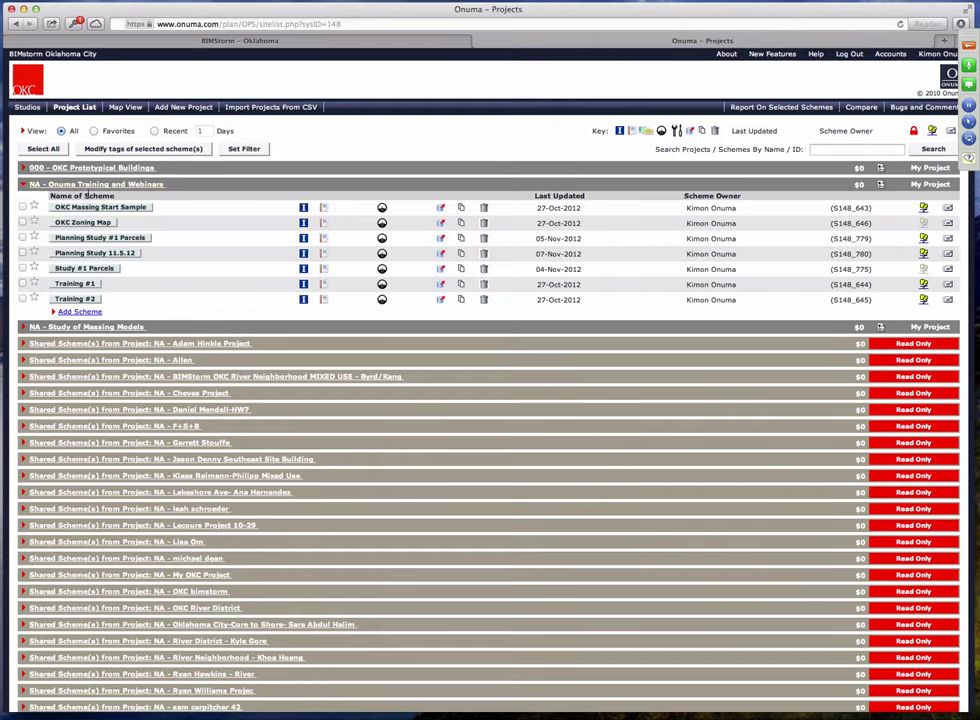
{"action": "left_click", "coordinate": [91, 187]}
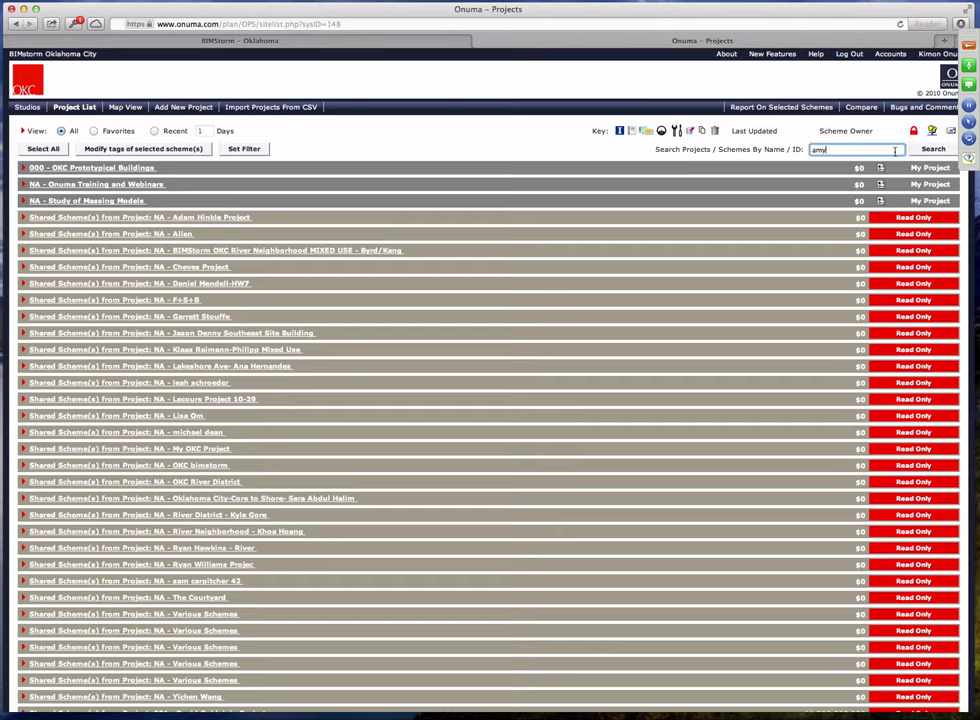
Search the projects by the scheme owner's first name, and begin copying The Courtyard: Design + Analysis_1 into the Onuma Training and Webinars project
{"action": "key", "text": "Return"}
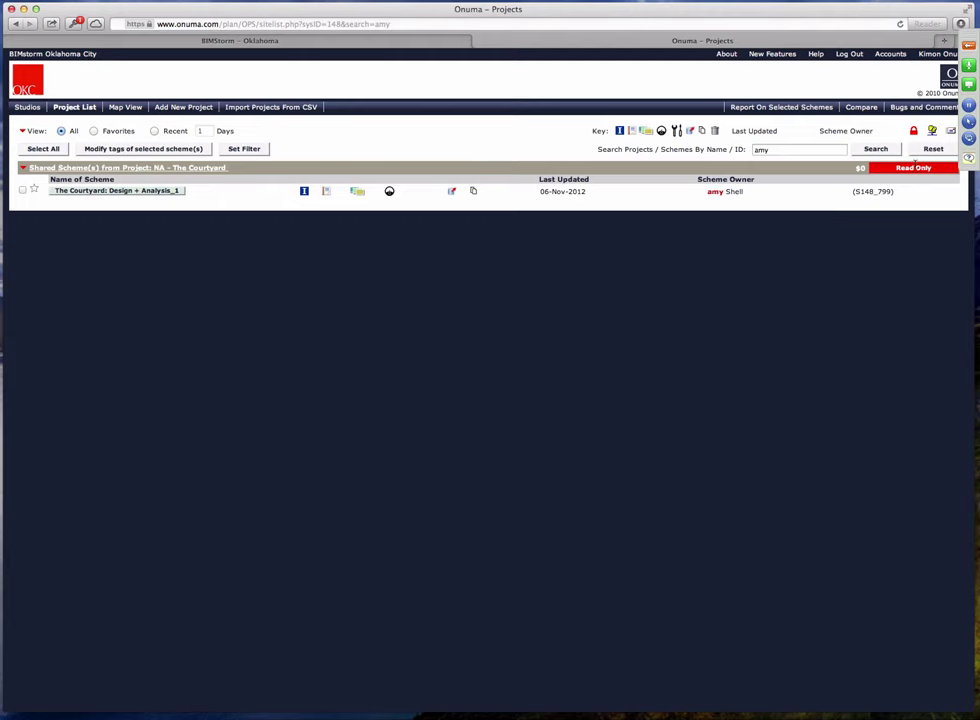
{"action": "left_click", "coordinate": [474, 192]}
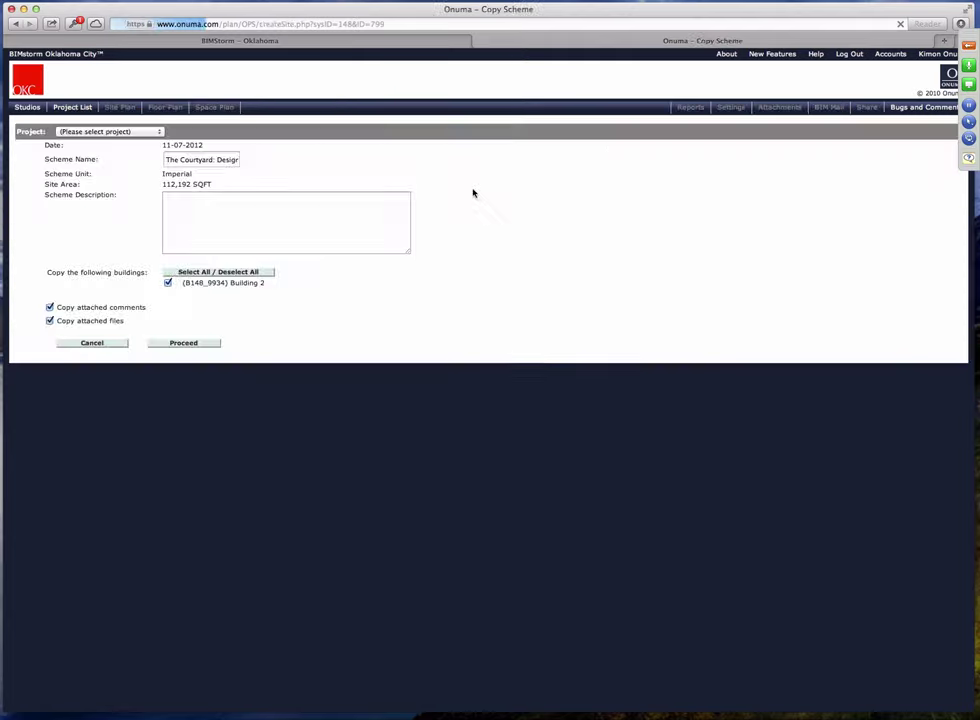
{"action": "left_click", "coordinate": [99, 131]}
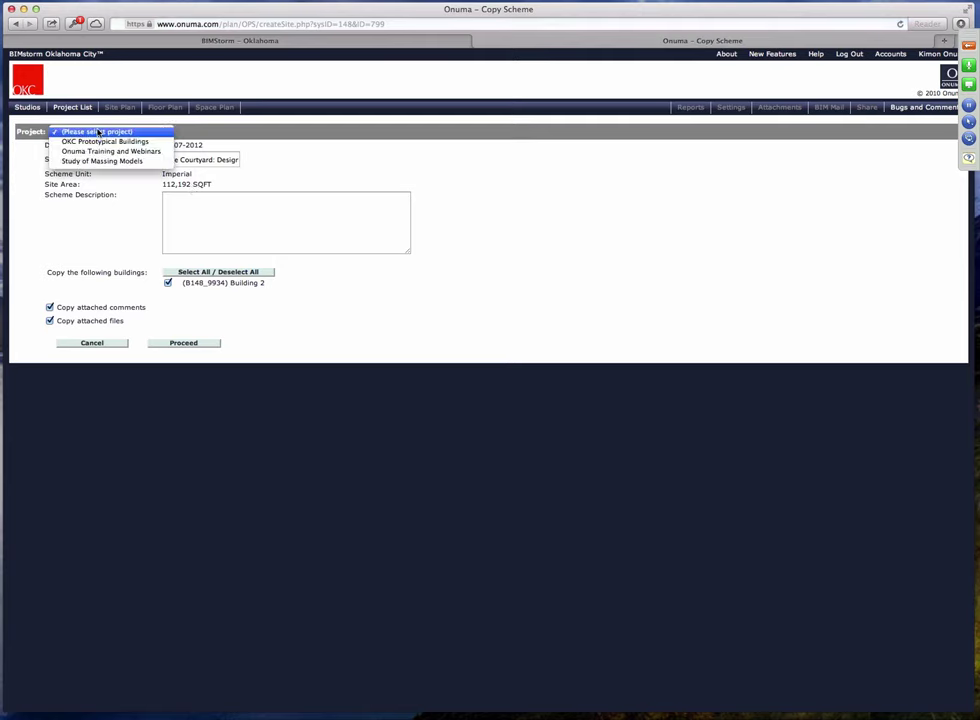
{"action": "left_click", "coordinate": [110, 151]}
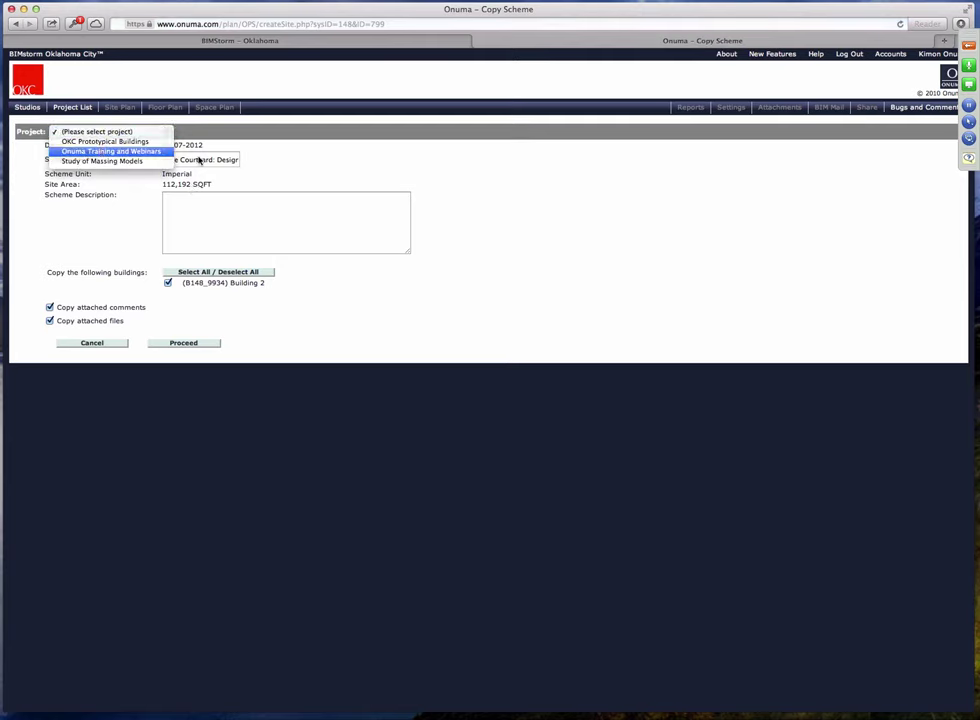
Append "_ Analysis by" and the presenter's first name to the copied scheme's name
{"action": "left_click_drag", "start_coordinate": [204, 159], "coordinate": [267, 160]}
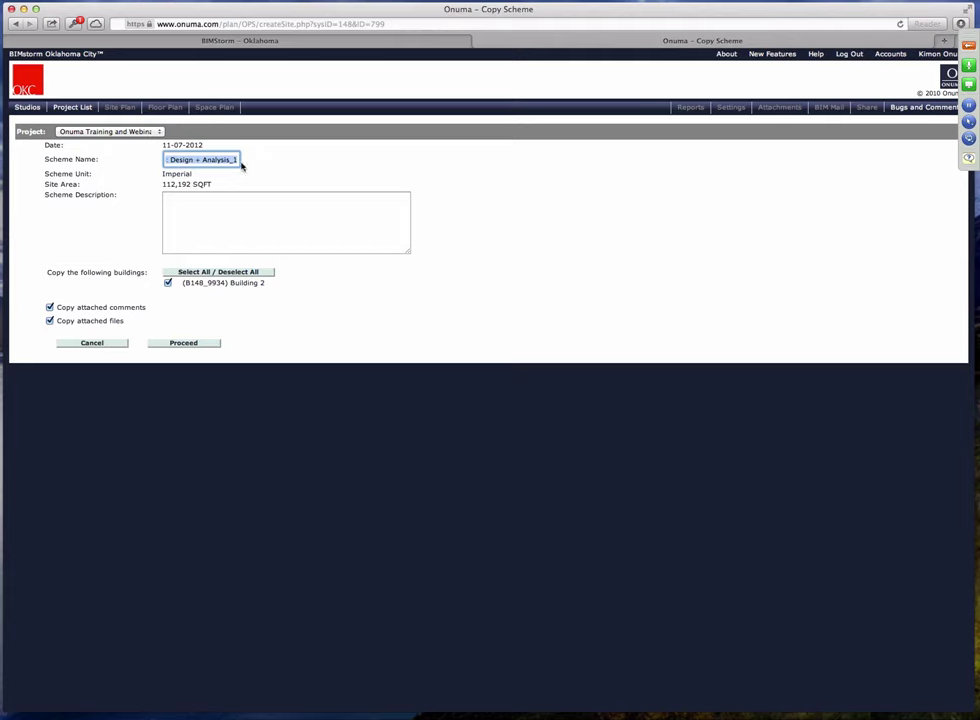
{"action": "key", "text": "Right"}
{"action": "type", "text": "_ Analysis by Kimon"}
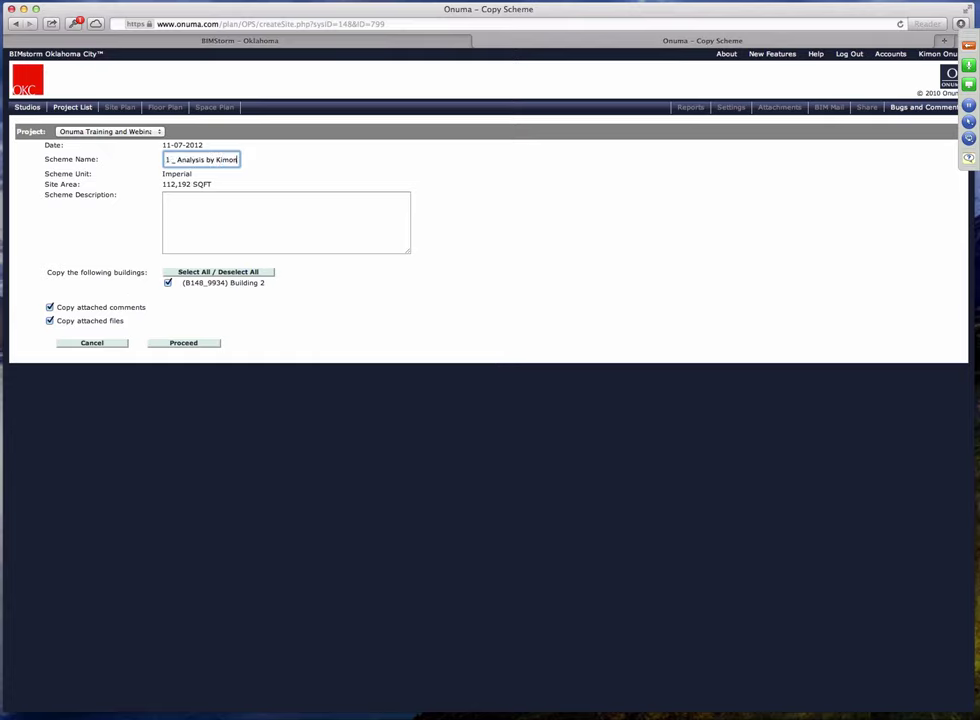
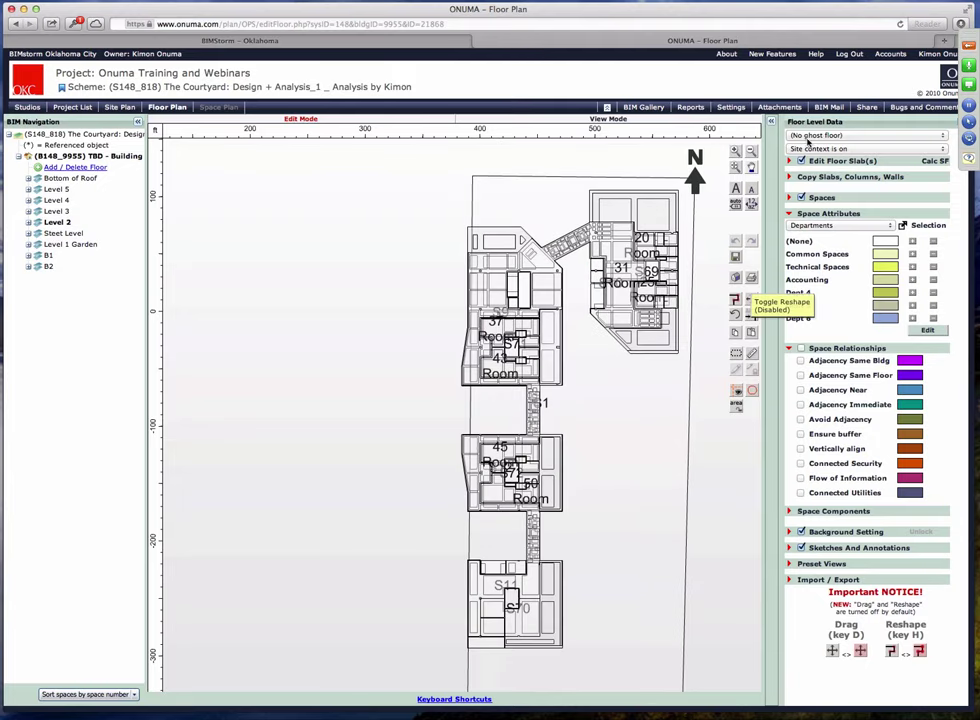
Turn off the site context for Level 2, and display its spaces as a Bubble Diagram (Actual Area)
{"action": "left_click", "coordinate": [808, 141]}
{"action": "left_click", "coordinate": [805, 146]}
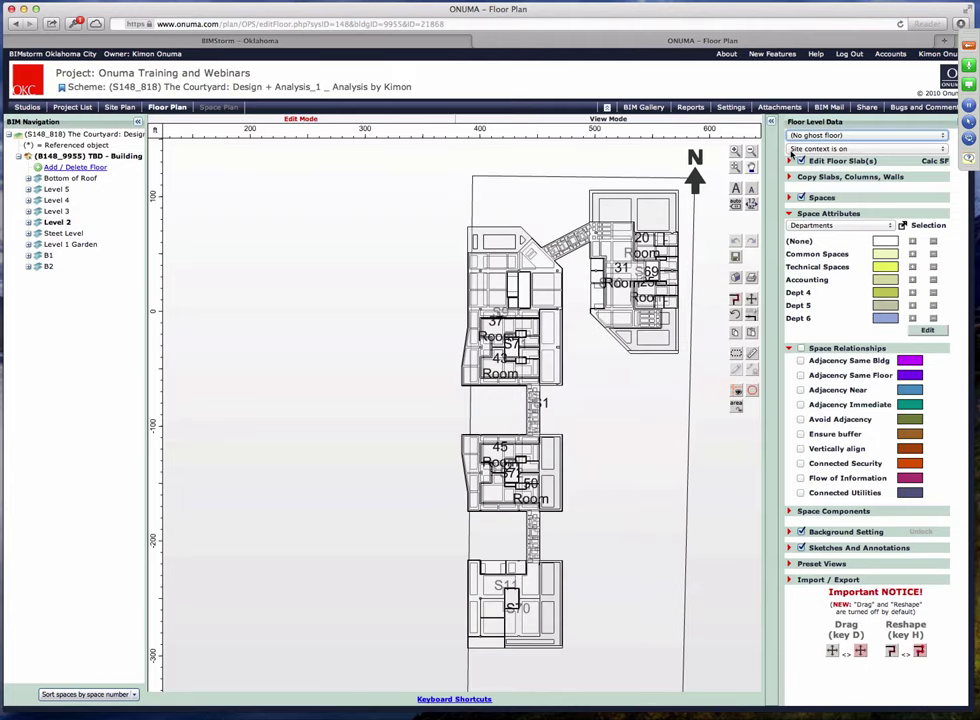
{"action": "left_click", "coordinate": [804, 148]}
{"action": "left_click", "coordinate": [808, 158]}
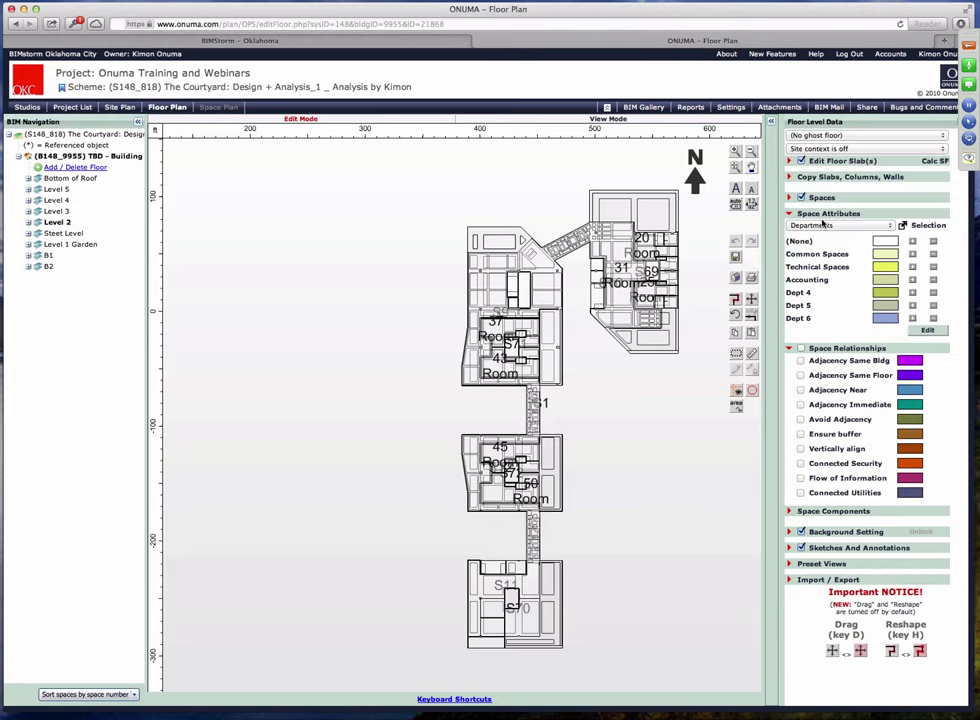
{"action": "left_click", "coordinate": [790, 198]}
{"action": "left_click", "coordinate": [812, 209]}
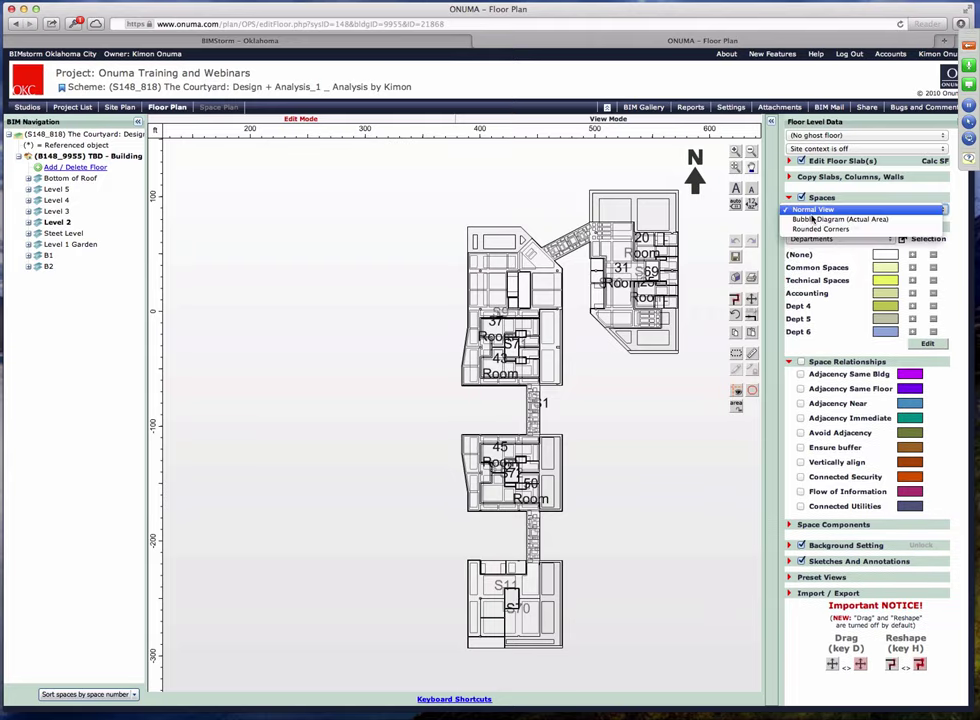
{"action": "left_click", "coordinate": [814, 218]}
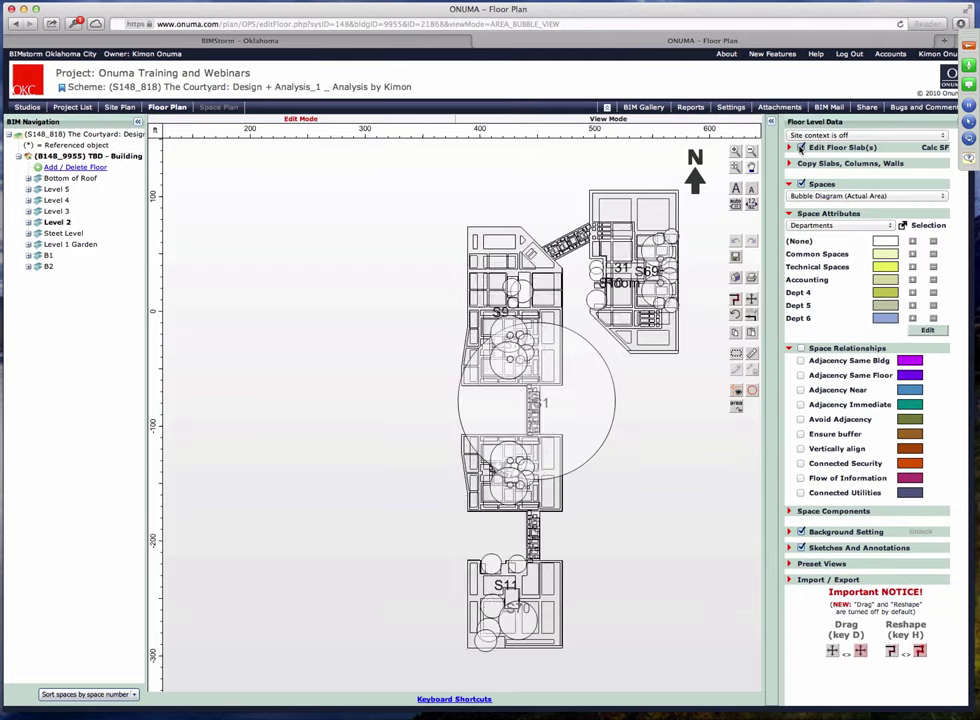
Hide the floor slabs, and set the labels on the space bubbles to always show
{"action": "scroll", "coordinate": [601, 373], "scroll_direction": "up", "scroll_amount": 3}
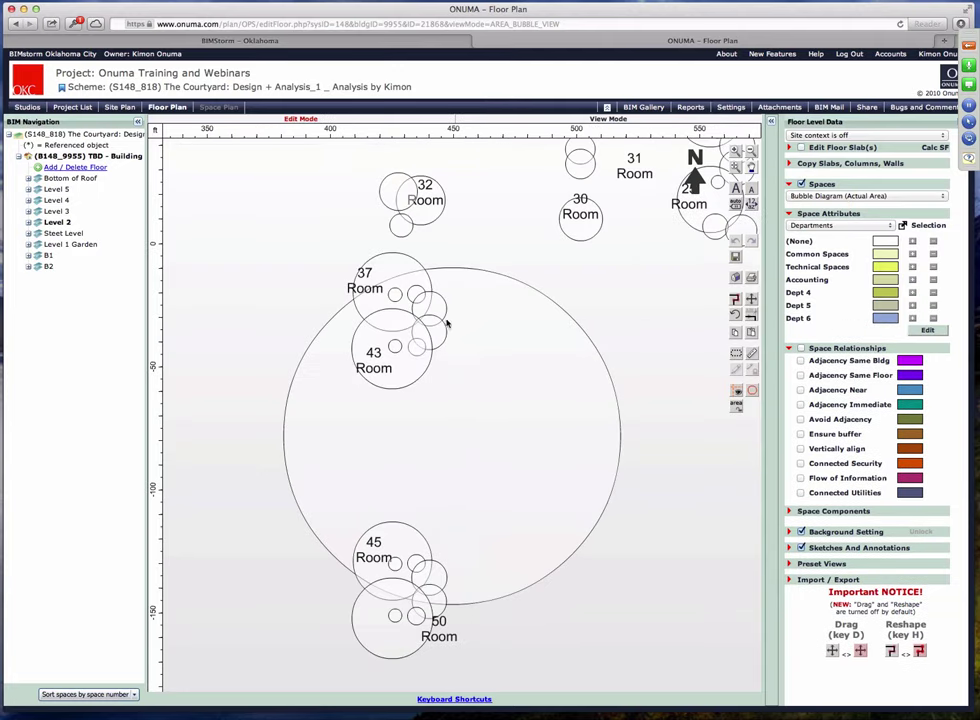
{"action": "scroll", "coordinate": [447, 234], "scroll_direction": "up", "scroll_amount": 3}
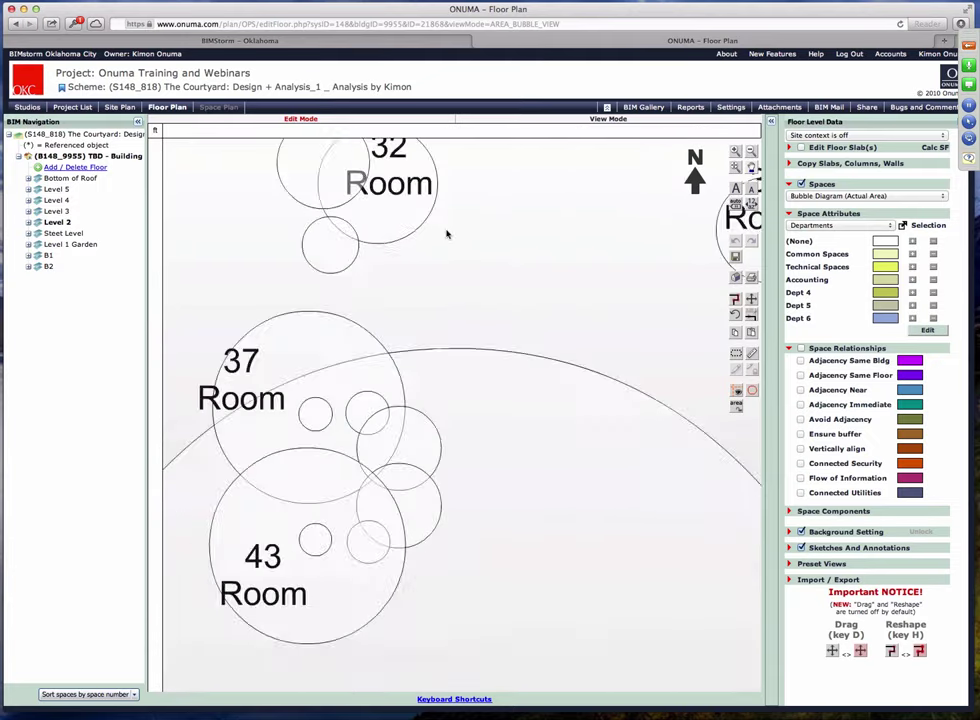
{"action": "scroll", "coordinate": [447, 234], "scroll_direction": "down", "scroll_amount": 5}
{"action": "scroll", "coordinate": [501, 214], "scroll_direction": "up", "scroll_amount": 3}
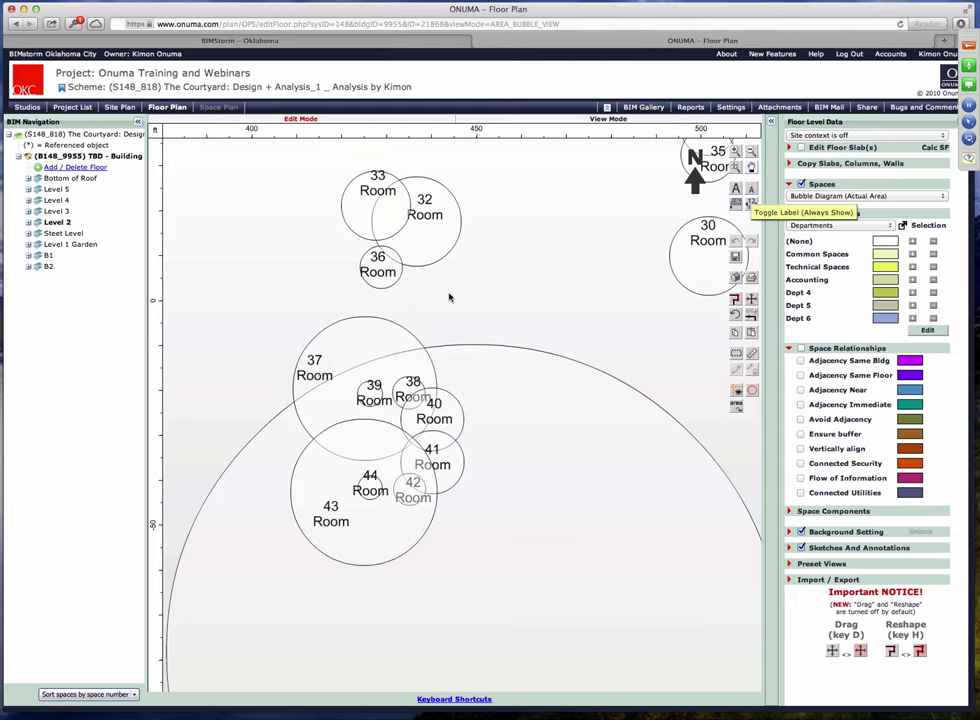
{"action": "scroll", "coordinate": [324, 188], "scroll_direction": "up", "scroll_amount": 2}
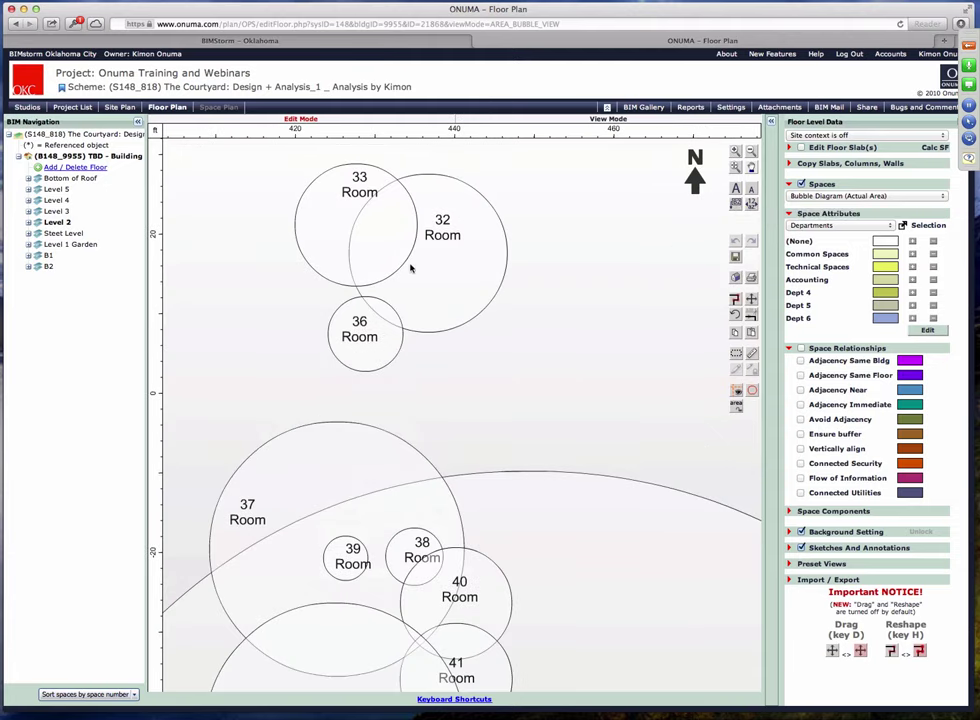
Rename space 32 on Level 2 as Living Room
{"action": "left_click", "coordinate": [416, 265]}
{"action": "double_click", "coordinate": [416, 265]}
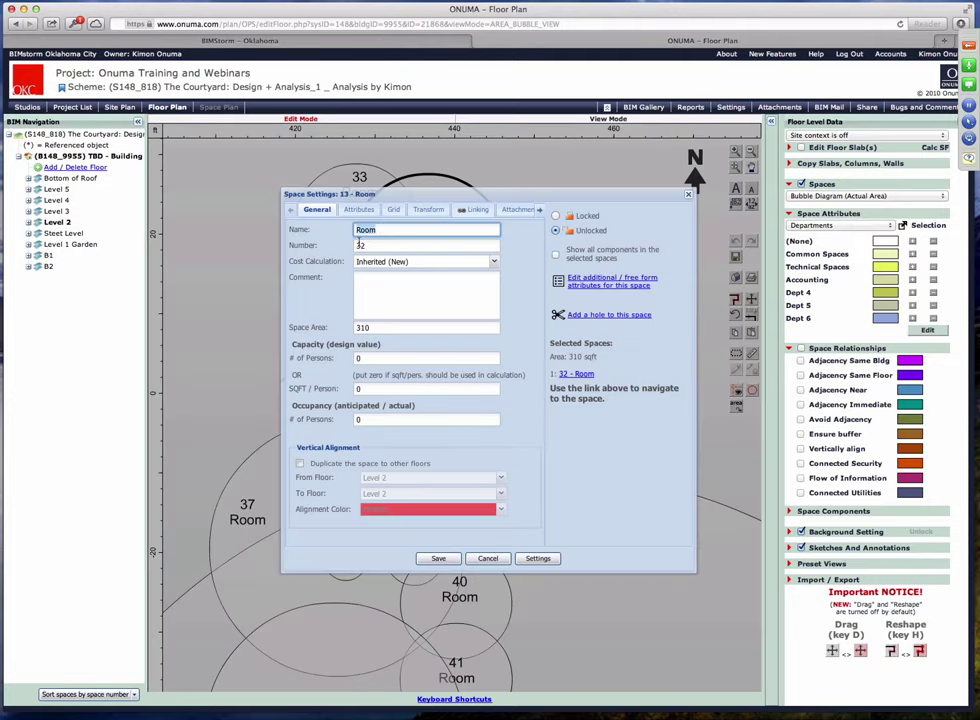
{"action": "key", "text": "Tab"}
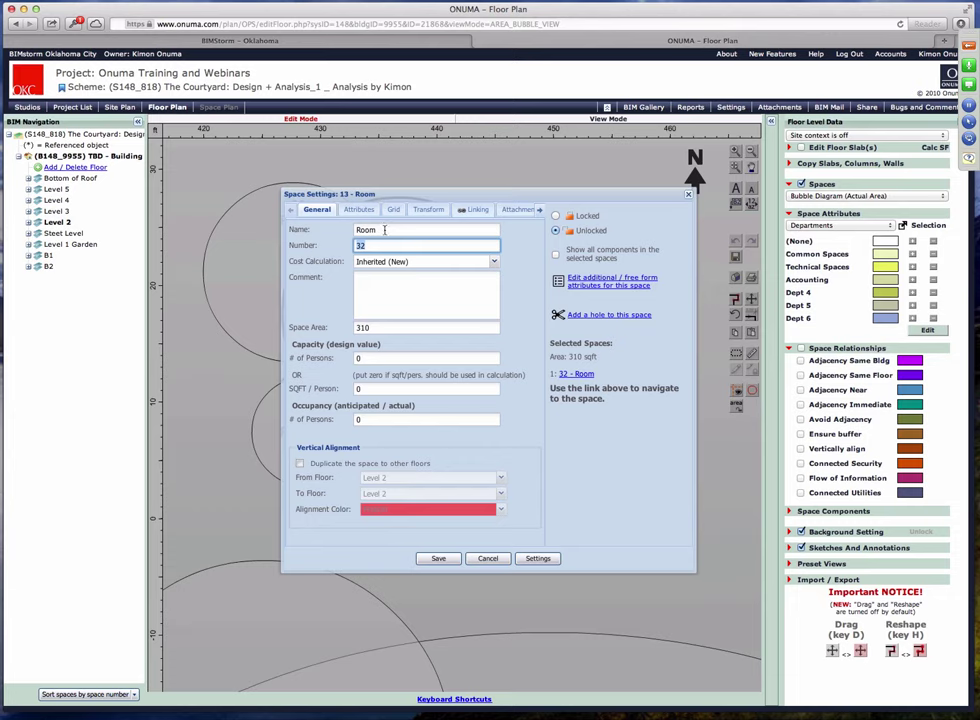
{"action": "left_click", "coordinate": [385, 229]}
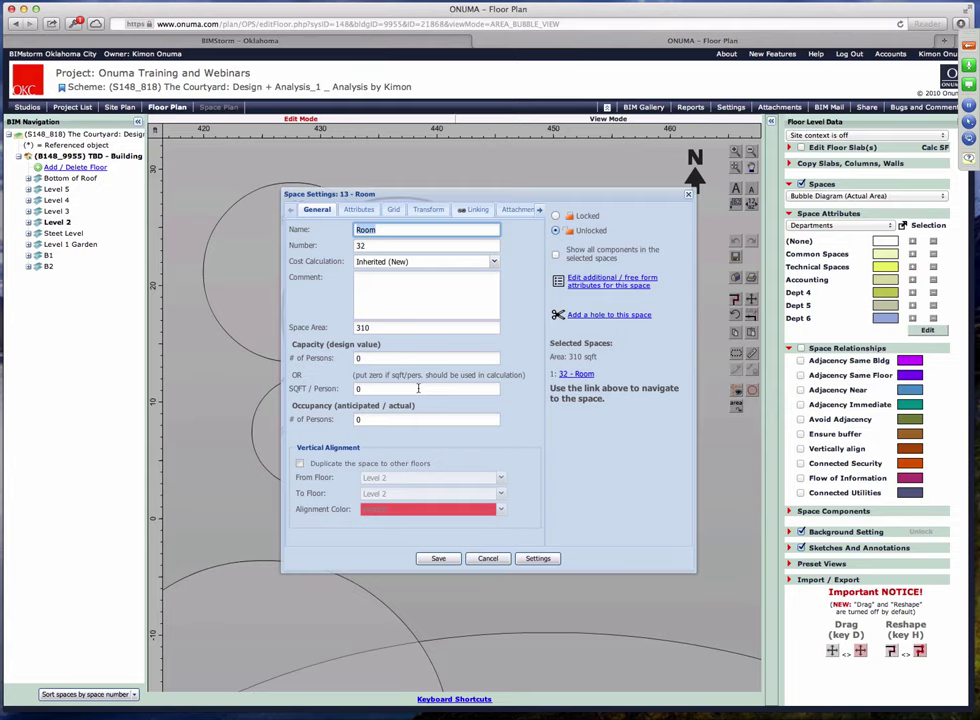
{"action": "type", "text": "Living Room"}
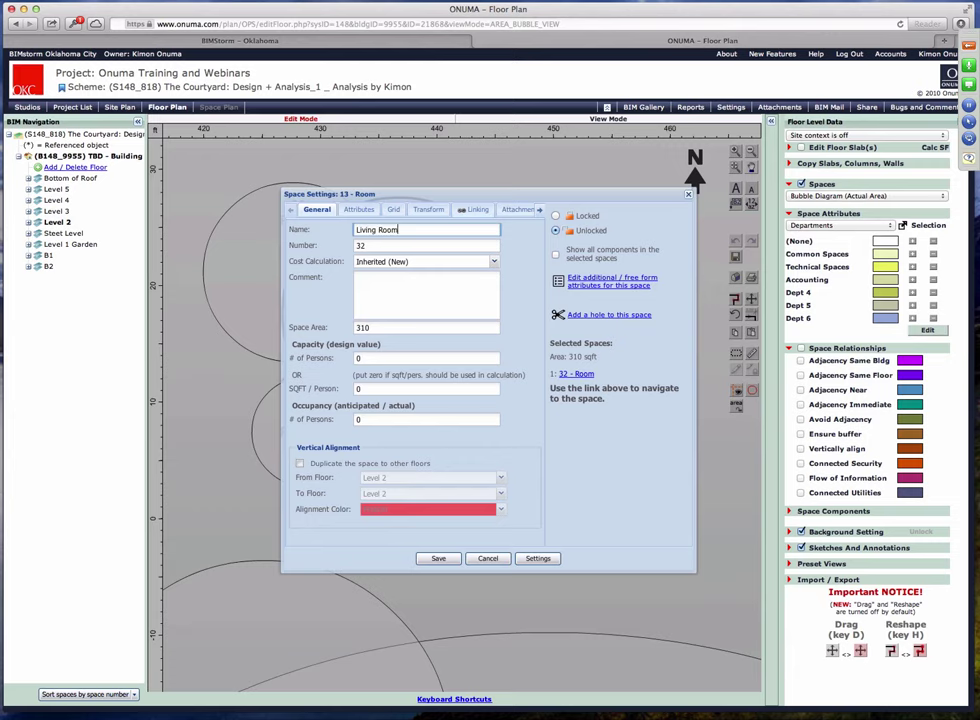
{"action": "double_click", "coordinate": [398, 246]}
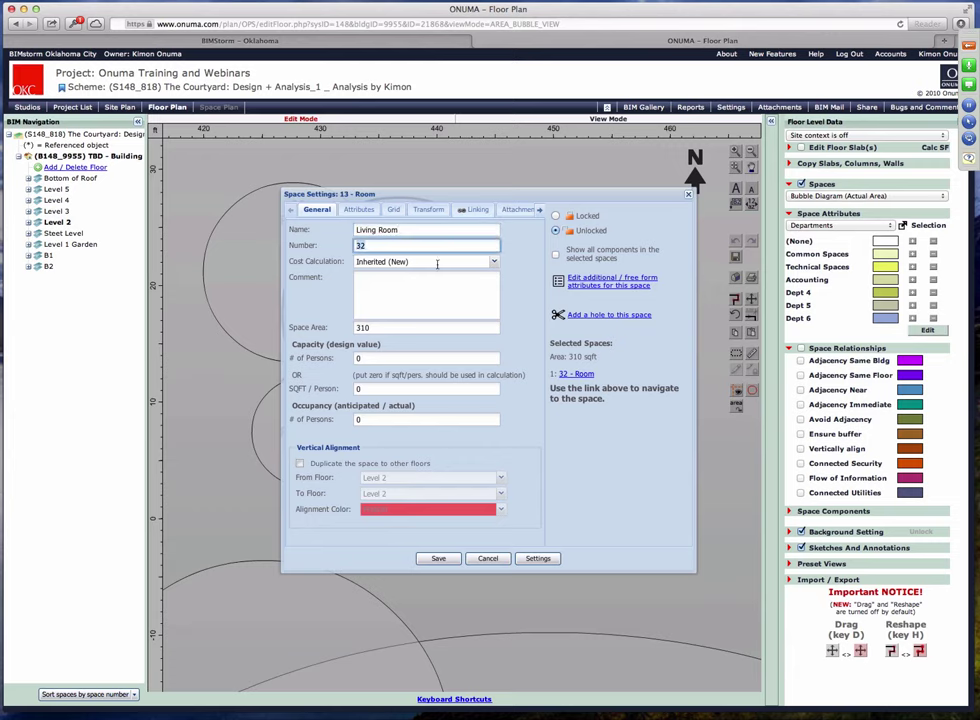
Try the New (High) and New (Low) cost calculations for space 32, and return it to Inherited (New)
{"action": "left_click", "coordinate": [494, 262]}
{"action": "left_click", "coordinate": [393, 261]}
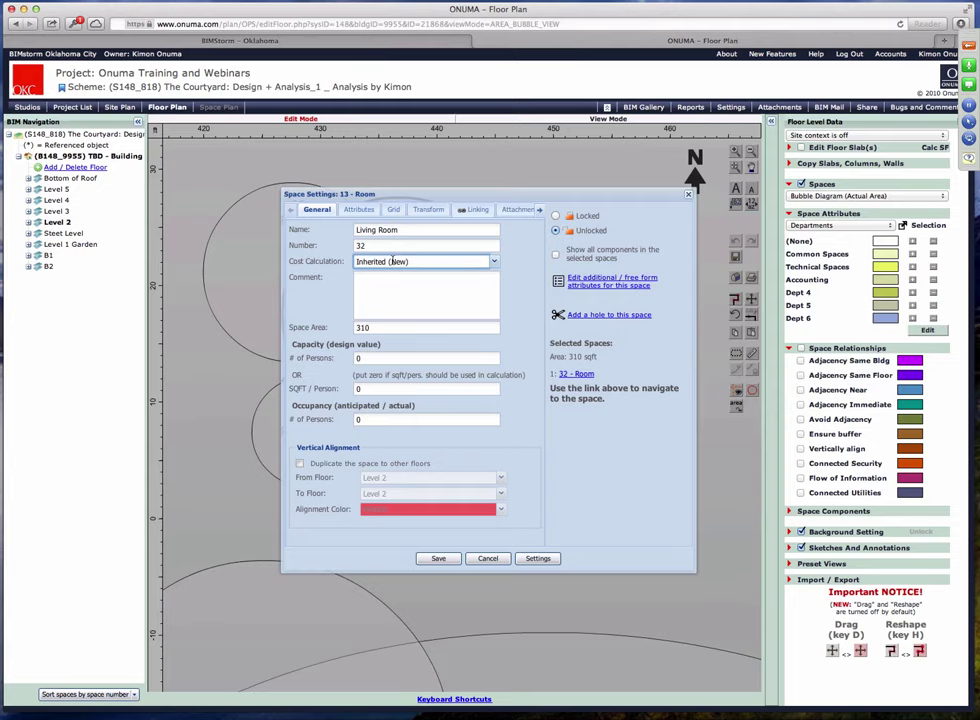
{"action": "left_click", "coordinate": [494, 264]}
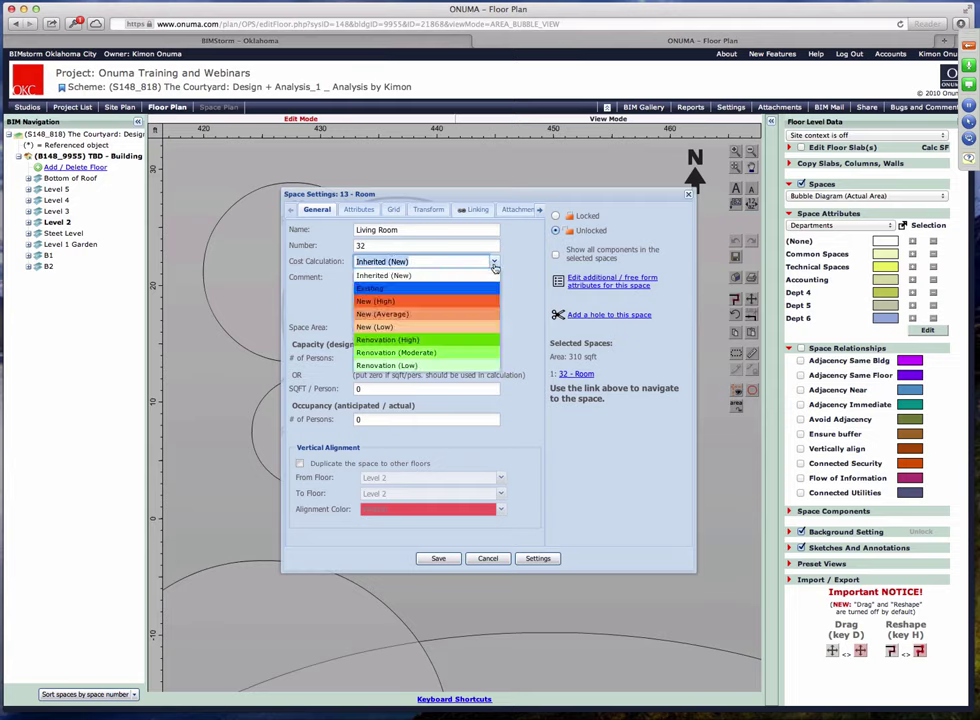
{"action": "left_click", "coordinate": [378, 301]}
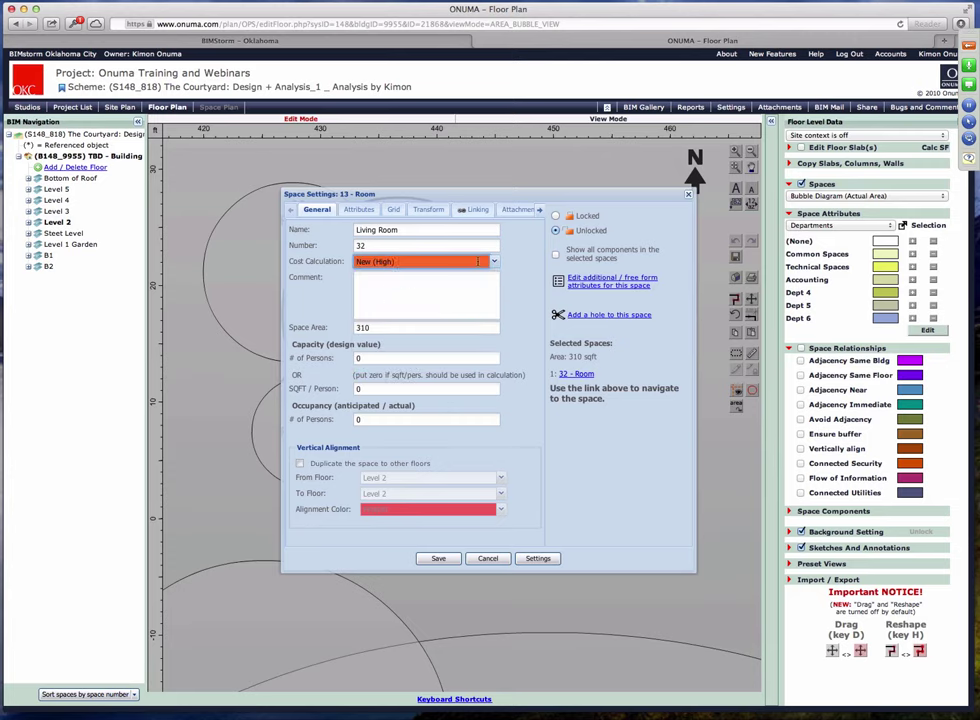
{"action": "left_click", "coordinate": [494, 262]}
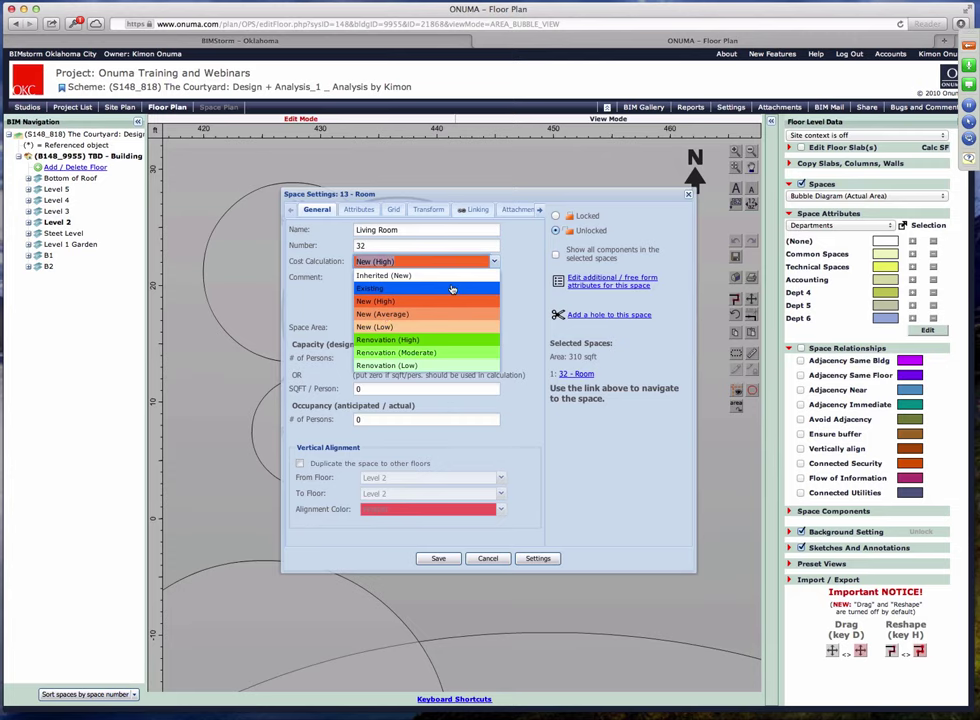
{"action": "left_click", "coordinate": [380, 328]}
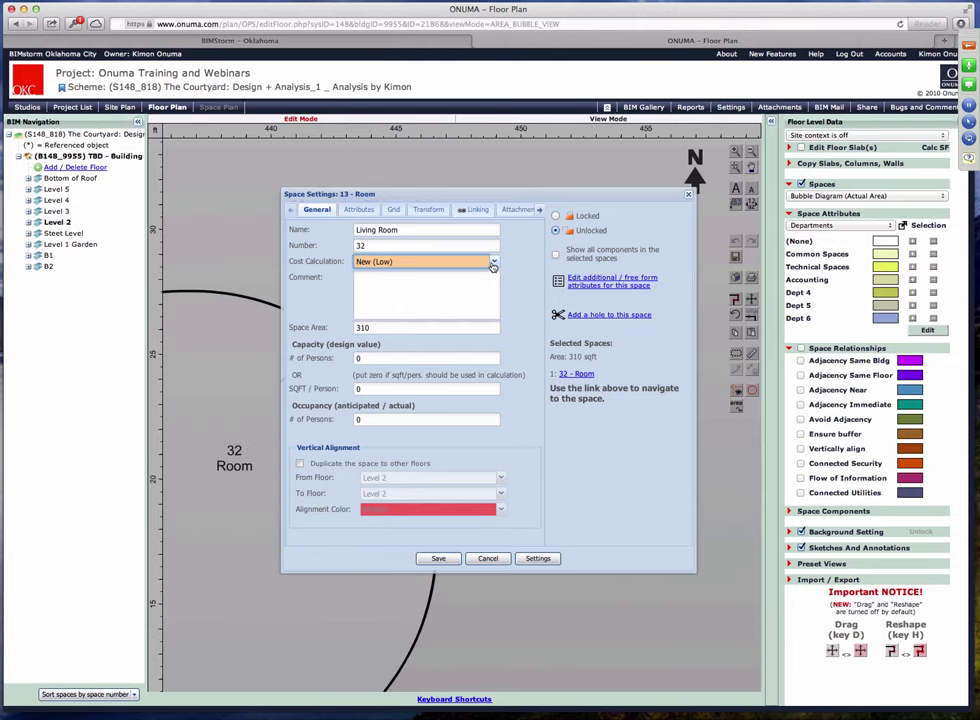
{"action": "left_click", "coordinate": [494, 264]}
{"action": "left_click", "coordinate": [410, 276]}
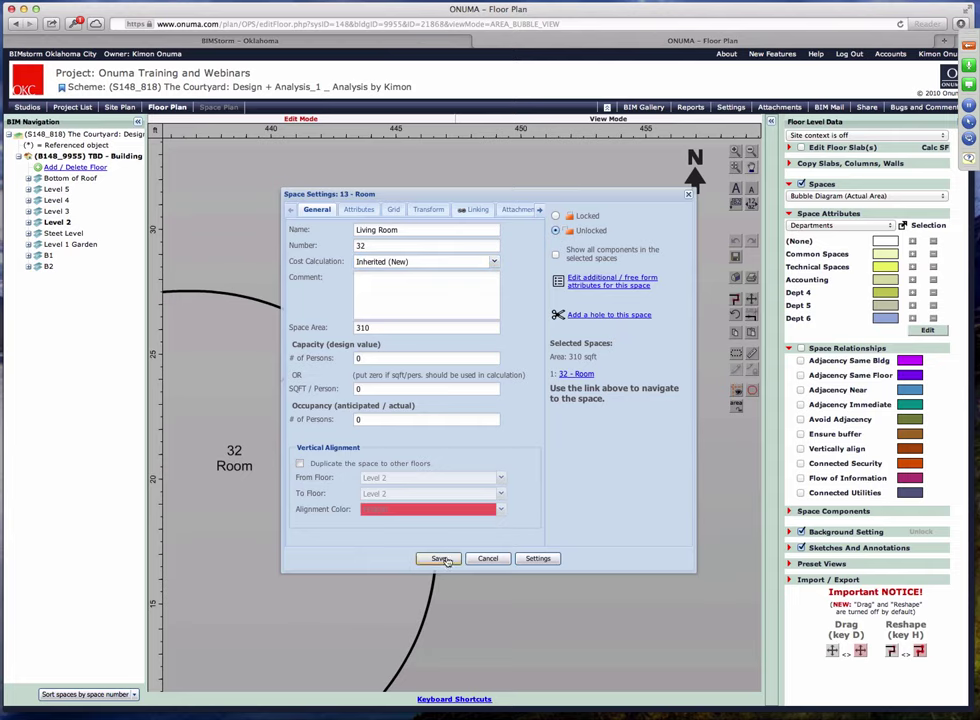
Save the settings of space 32, and navigate to the Living Room's space plan from its settings
{"action": "key", "text": "Return"}
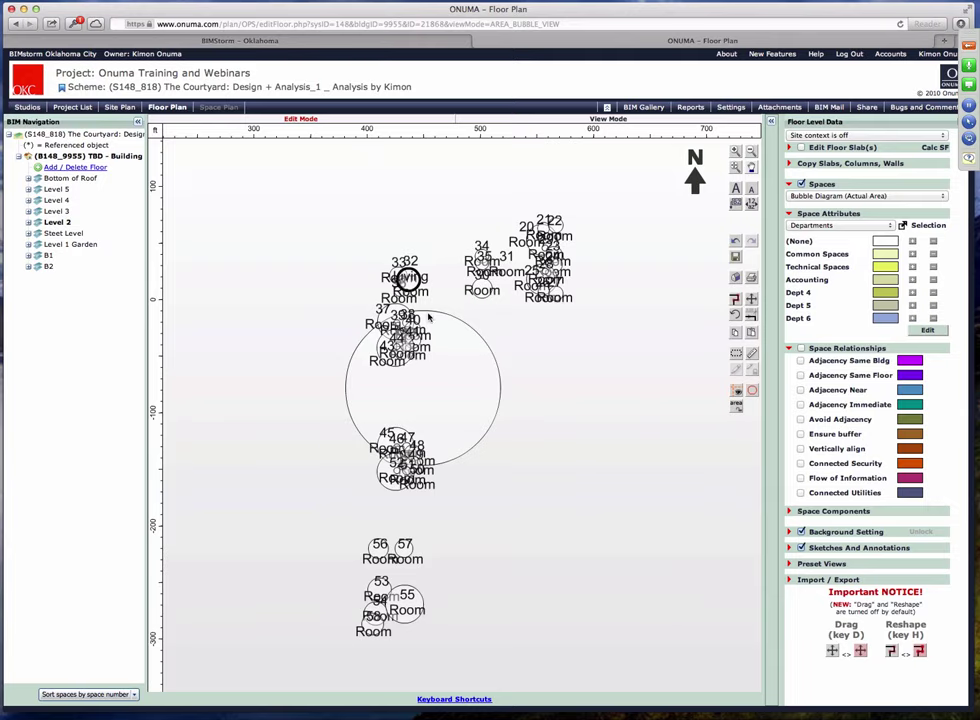
{"action": "scroll", "coordinate": [332, 277], "scroll_direction": "up", "scroll_amount": 3}
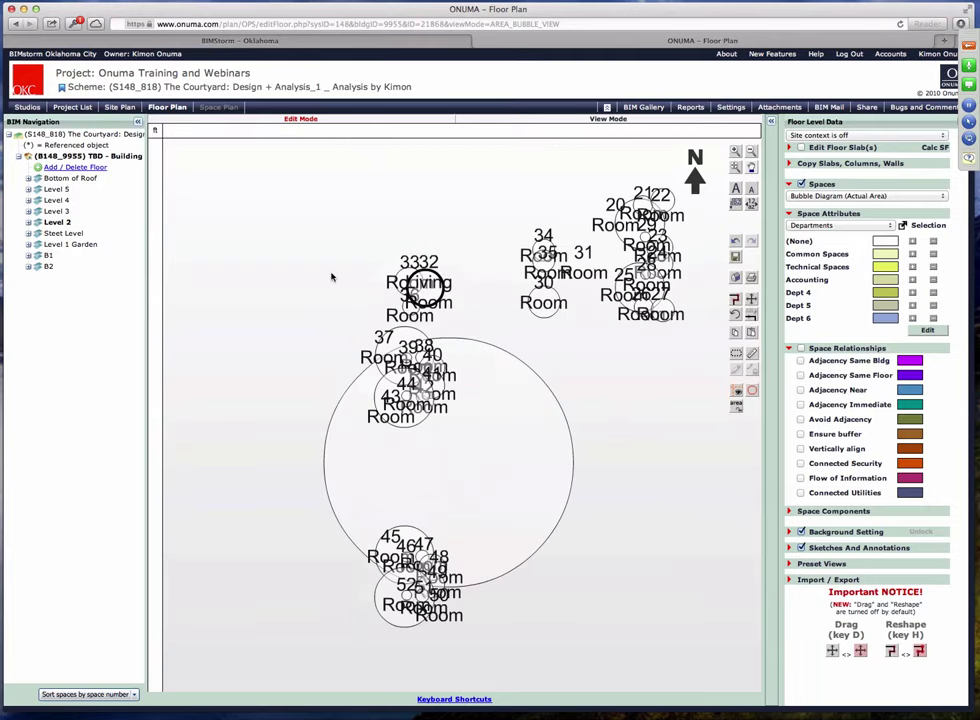
{"action": "scroll", "coordinate": [340, 278], "scroll_direction": "up", "scroll_amount": 3}
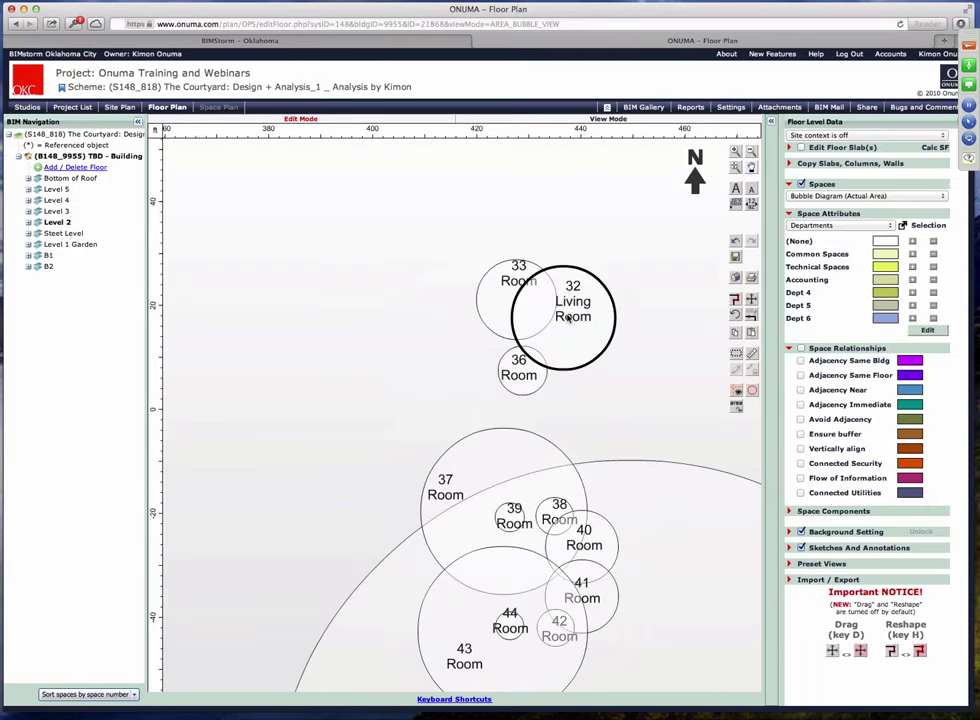
{"action": "double_click", "coordinate": [573, 311]}
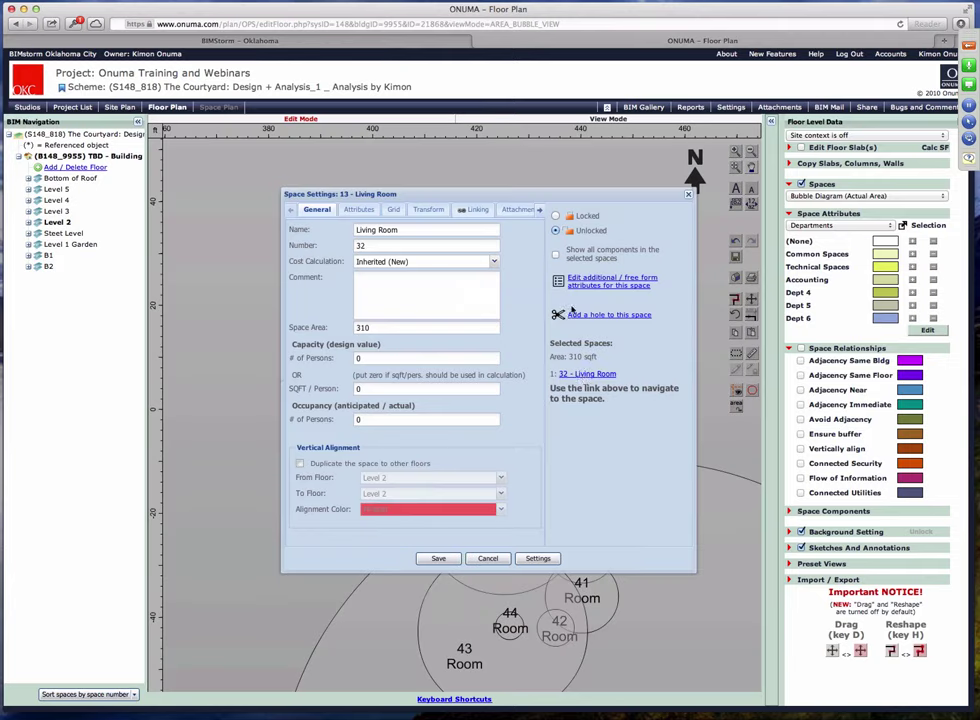
{"action": "left_click", "coordinate": [585, 375]}
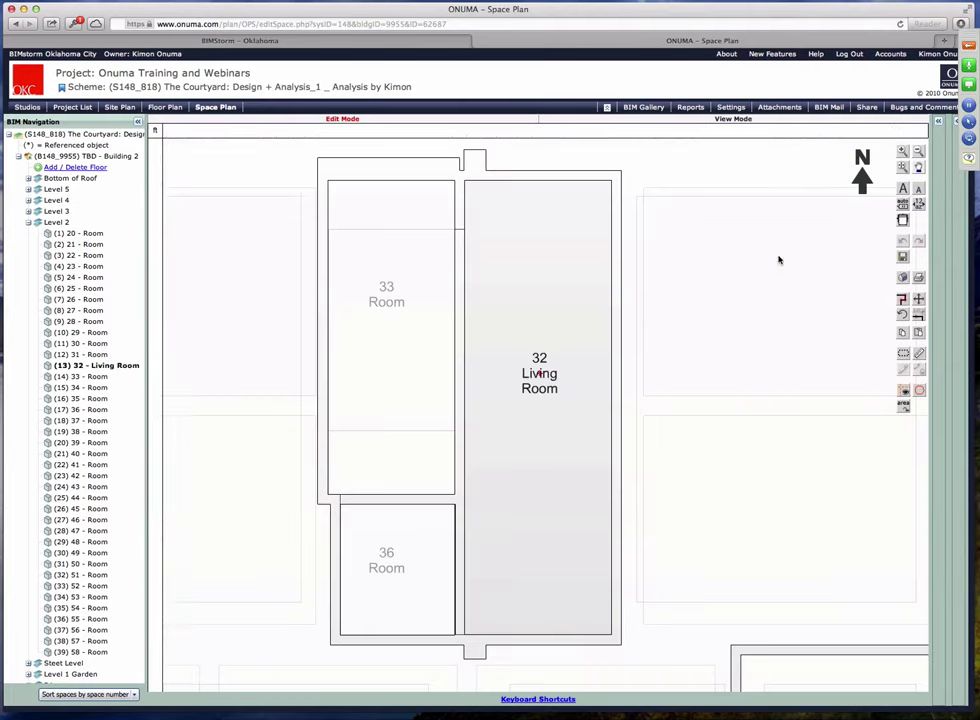
Set the Living Room's space relationships to Adjacency Same Floor for 33 - Room and Adjacency Near for 34 - Room
{"action": "left_click", "coordinate": [949, 131]}
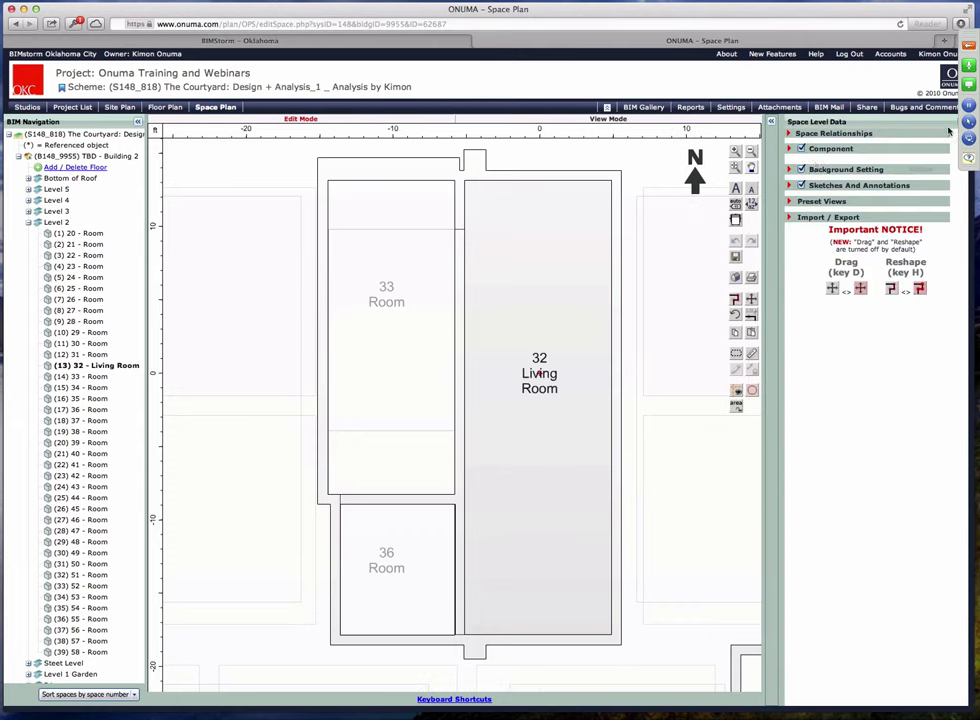
{"action": "left_click", "coordinate": [790, 136]}
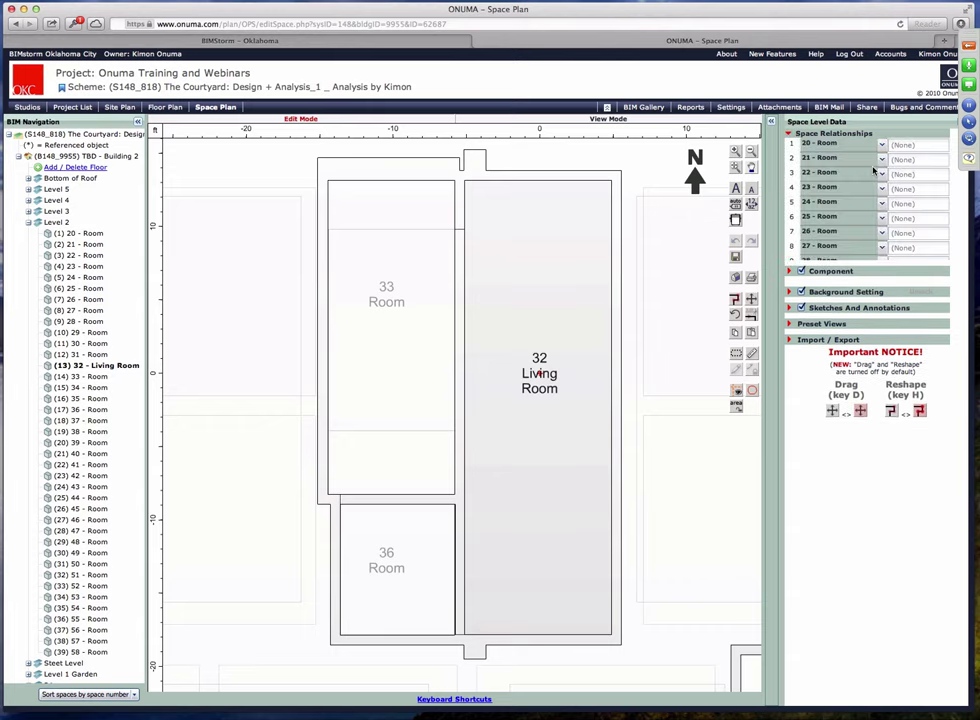
{"action": "scroll", "coordinate": [872, 175], "scroll_direction": "down", "scroll_amount": 3}
{"action": "scroll", "coordinate": [845, 200], "scroll_direction": "up", "scroll_amount": 1}
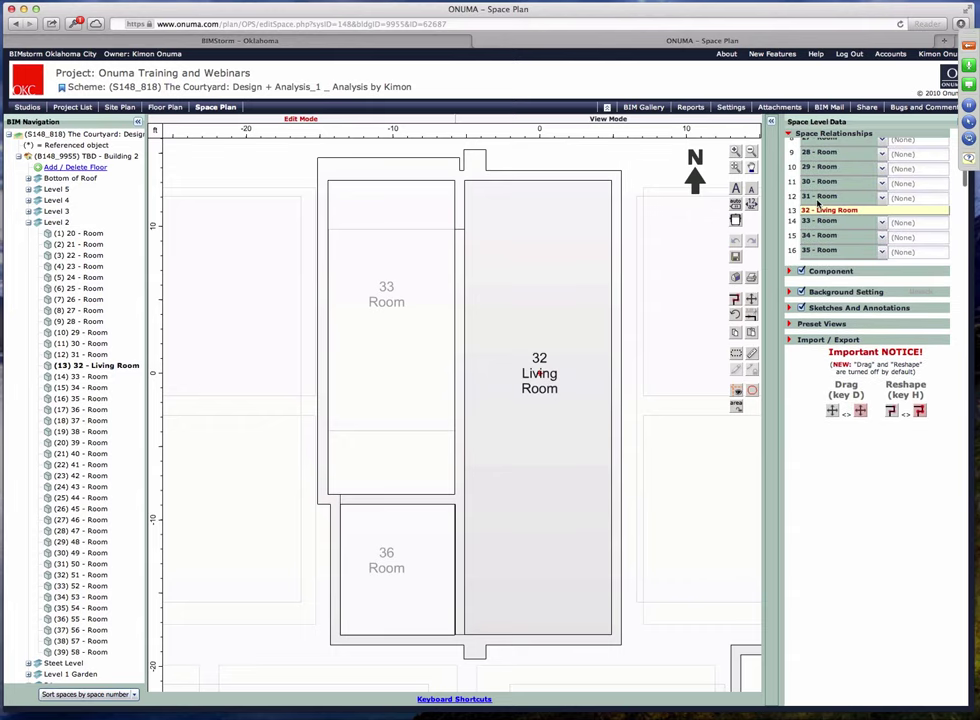
{"action": "left_click", "coordinate": [885, 229]}
{"action": "left_click", "coordinate": [898, 258]}
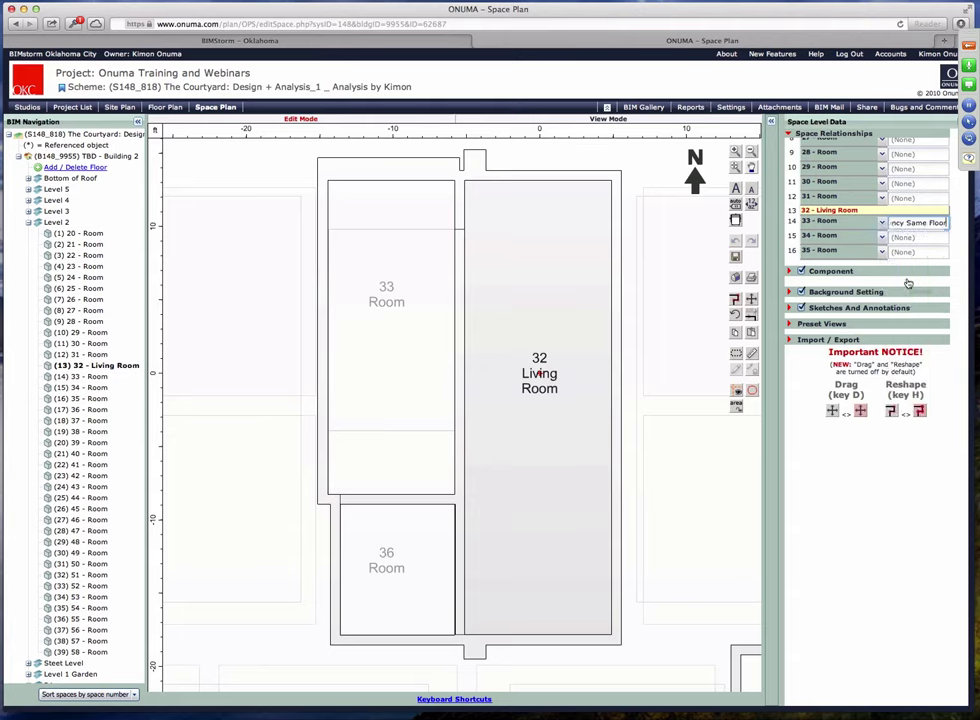
{"action": "left_click", "coordinate": [883, 240]}
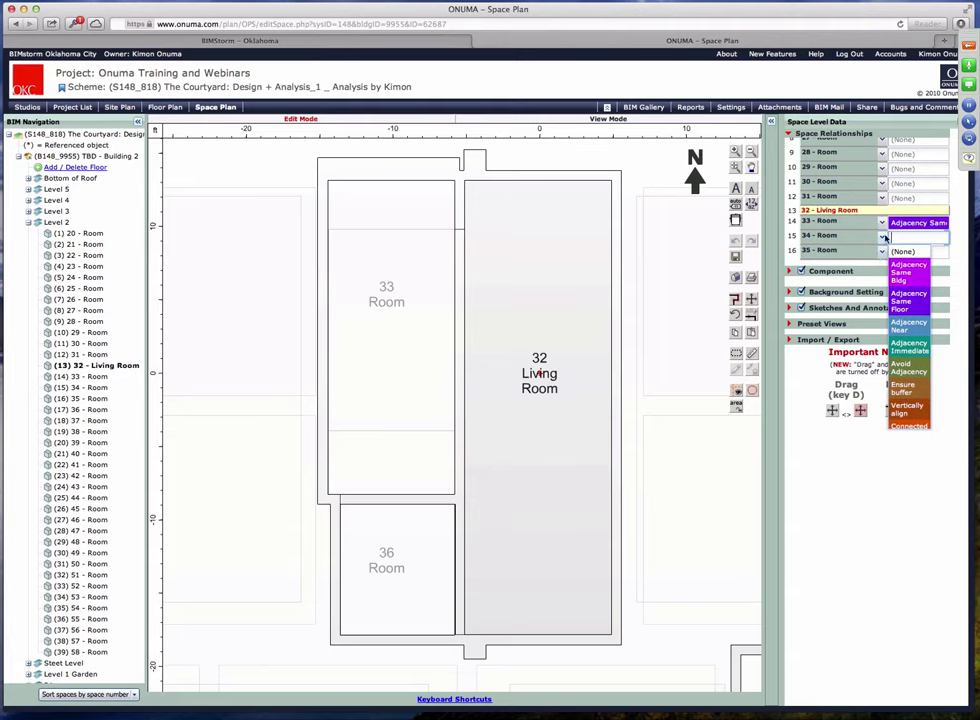
{"action": "left_click", "coordinate": [901, 334]}
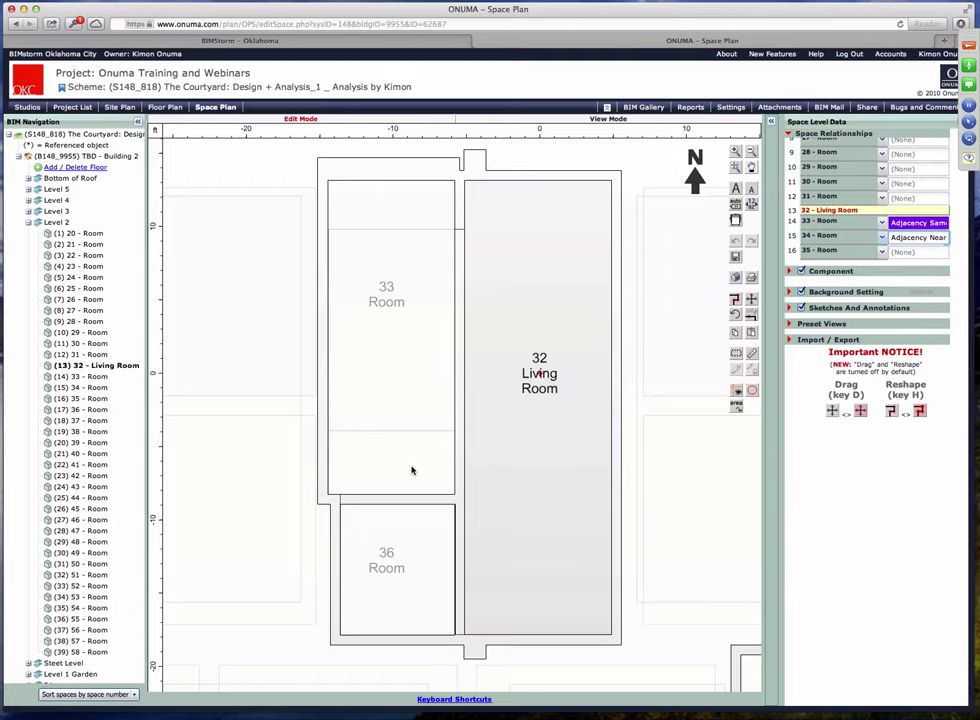
{"action": "key", "text": "super+equal"}
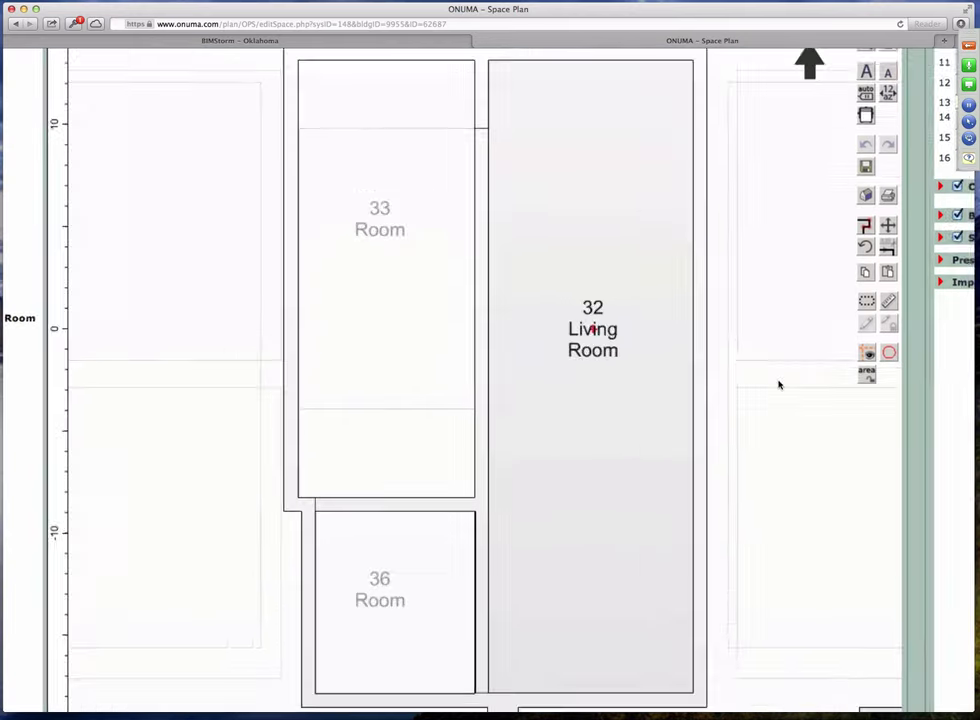
{"action": "scroll", "coordinate": [774, 384], "scroll_direction": "down", "scroll_amount": 5}
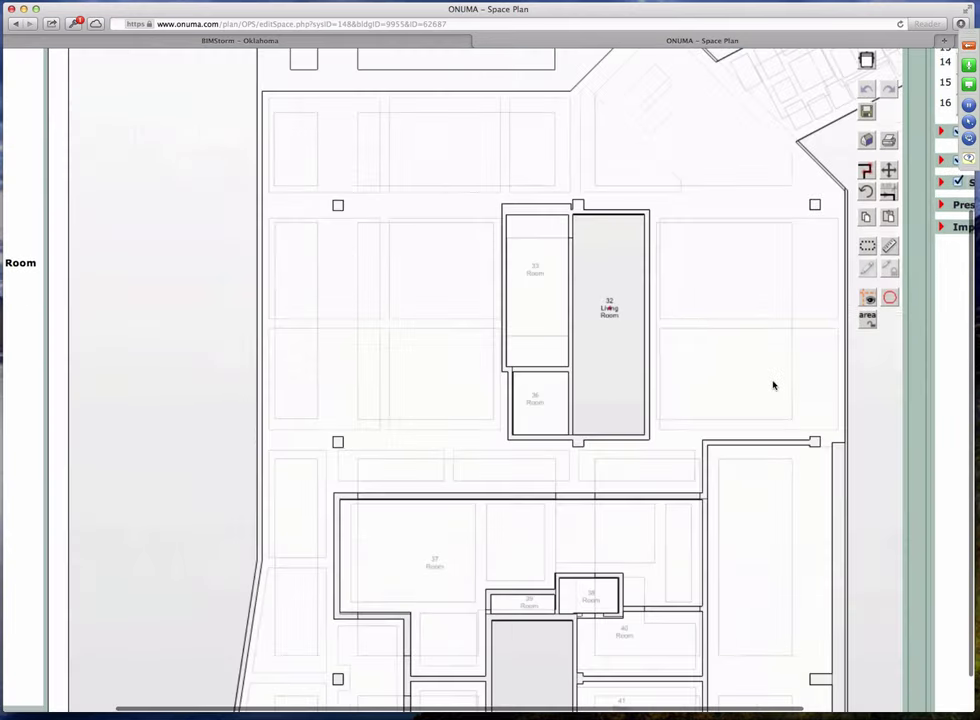
{"action": "scroll", "coordinate": [278, 175], "scroll_direction": "down", "scroll_amount": 3}
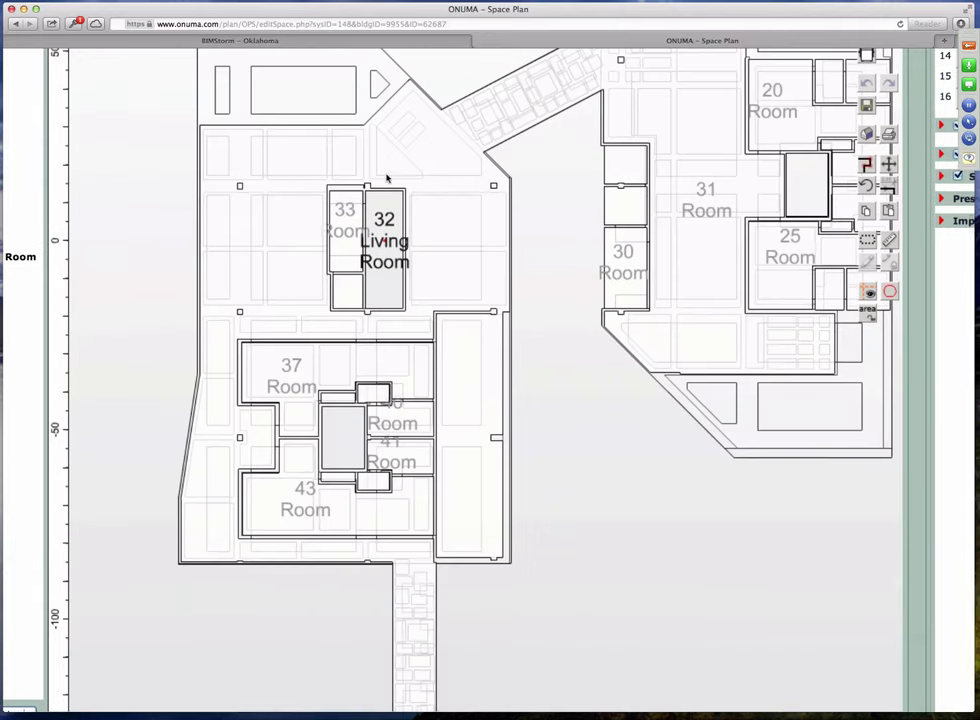
{"action": "scroll", "coordinate": [402, 238], "scroll_direction": "up", "scroll_amount": 5}
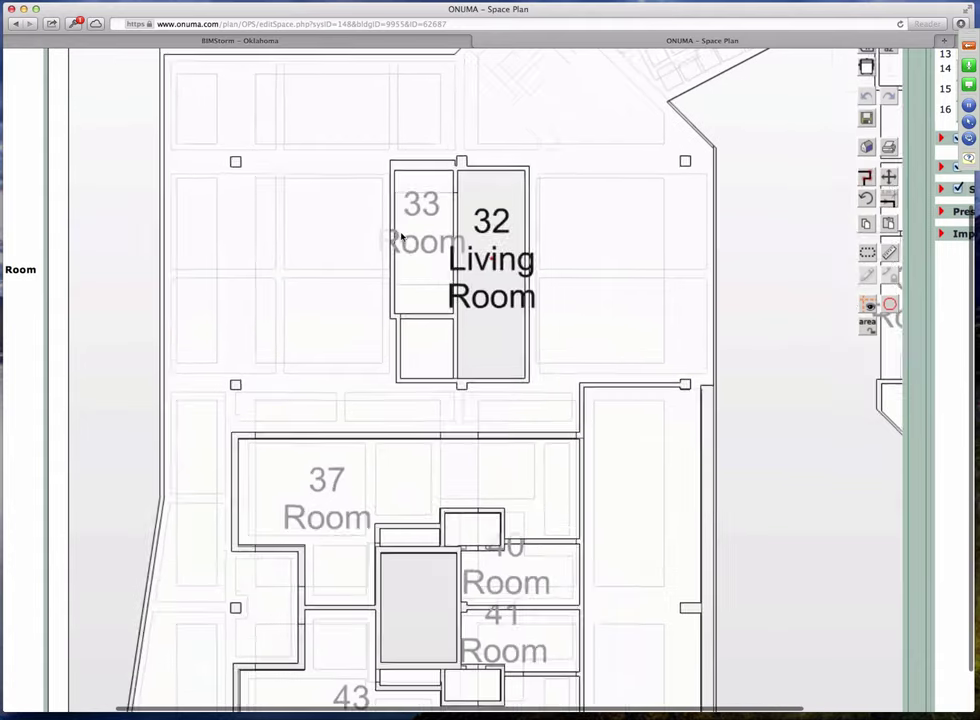
{"action": "scroll", "coordinate": [471, 240], "scroll_direction": "down", "scroll_amount": 5}
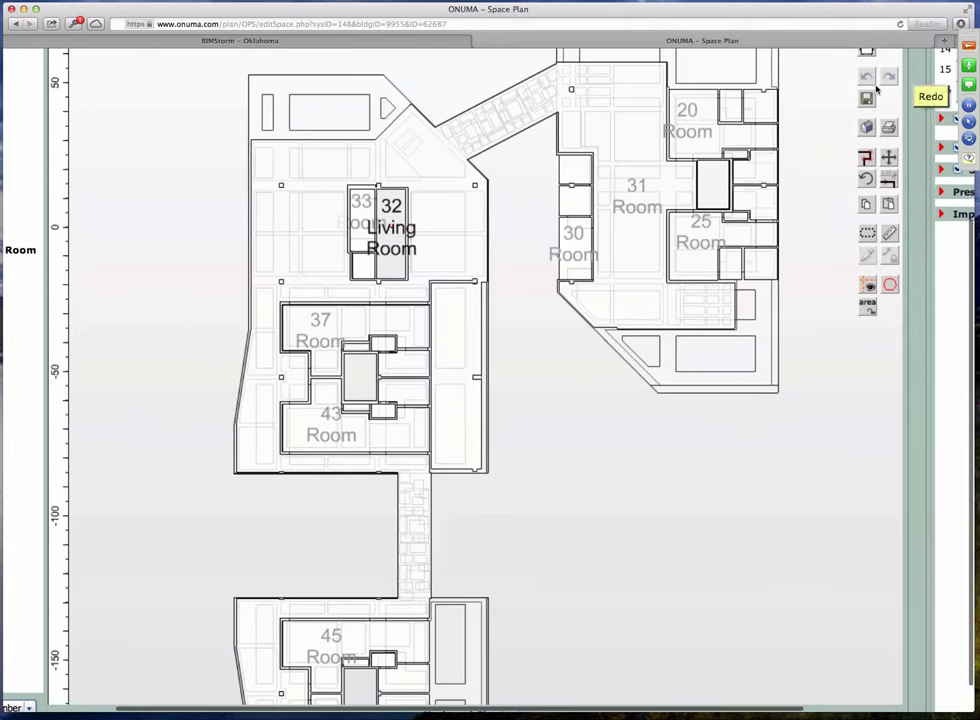
Save the Living Room's space relationships, and return to the Level 2 floor plan
{"action": "scroll", "coordinate": [720, 140], "scroll_direction": "up", "scroll_amount": 5}
{"action": "scroll", "coordinate": [497, 136], "scroll_direction": "down", "scroll_amount": 1}
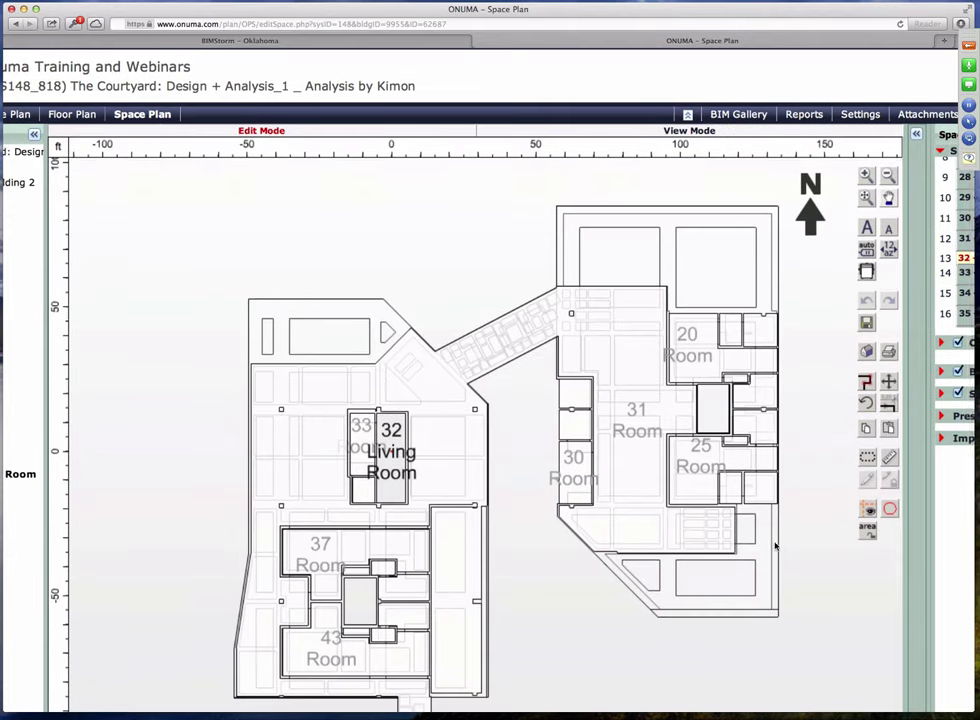
{"action": "scroll", "coordinate": [763, 532], "scroll_direction": "up", "scroll_amount": 4}
{"action": "scroll", "coordinate": [763, 532], "scroll_direction": "up", "scroll_amount": 5}
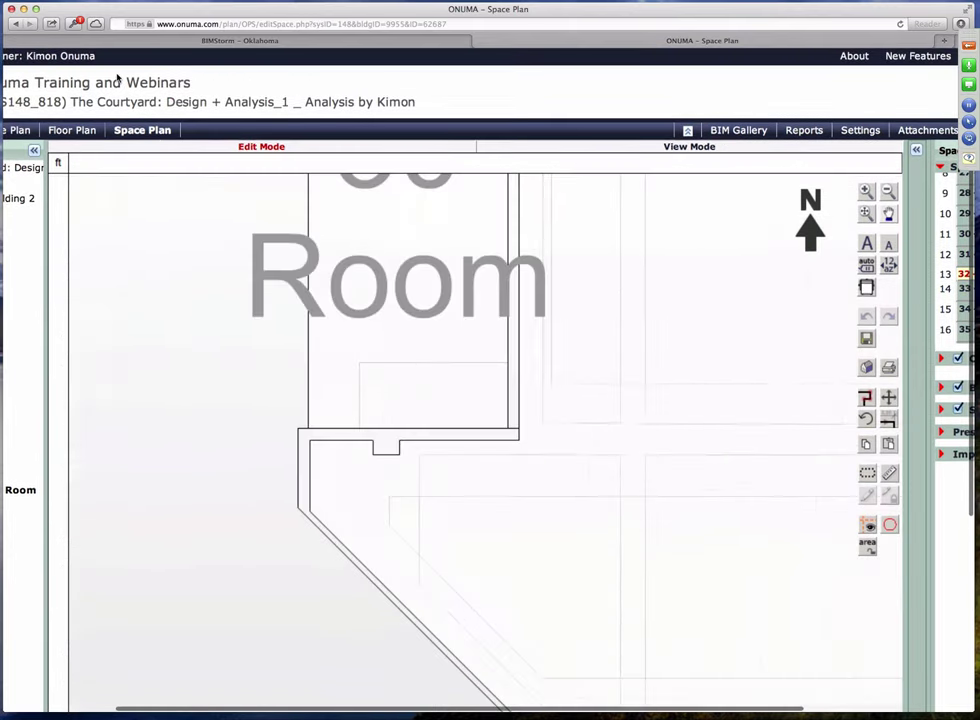
{"action": "left_click", "coordinate": [35, 9]}
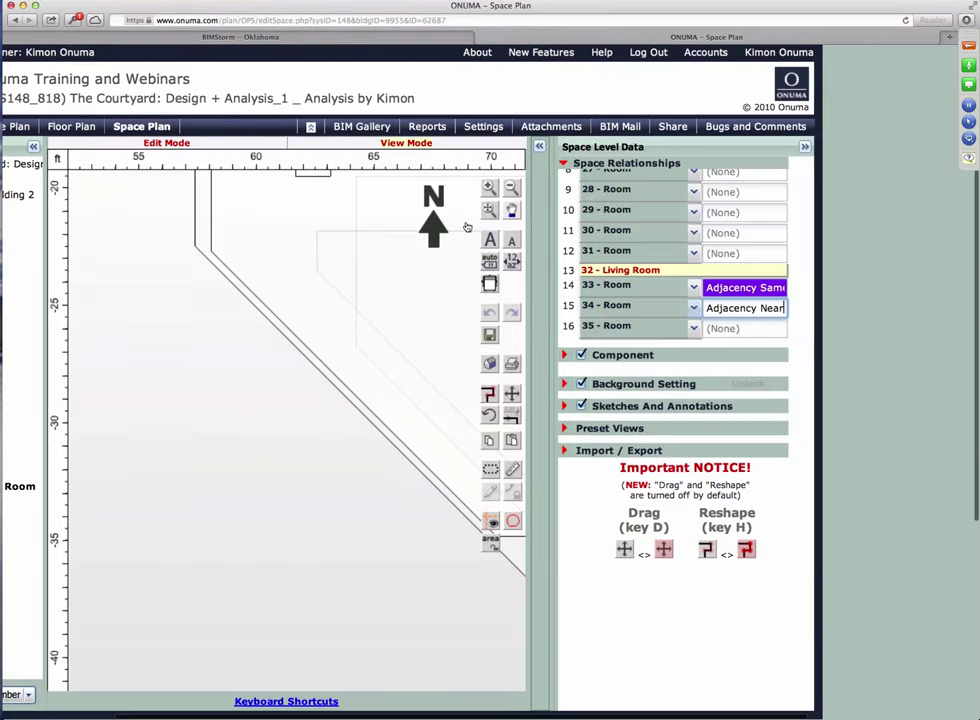
{"action": "left_click", "coordinate": [490, 335]}
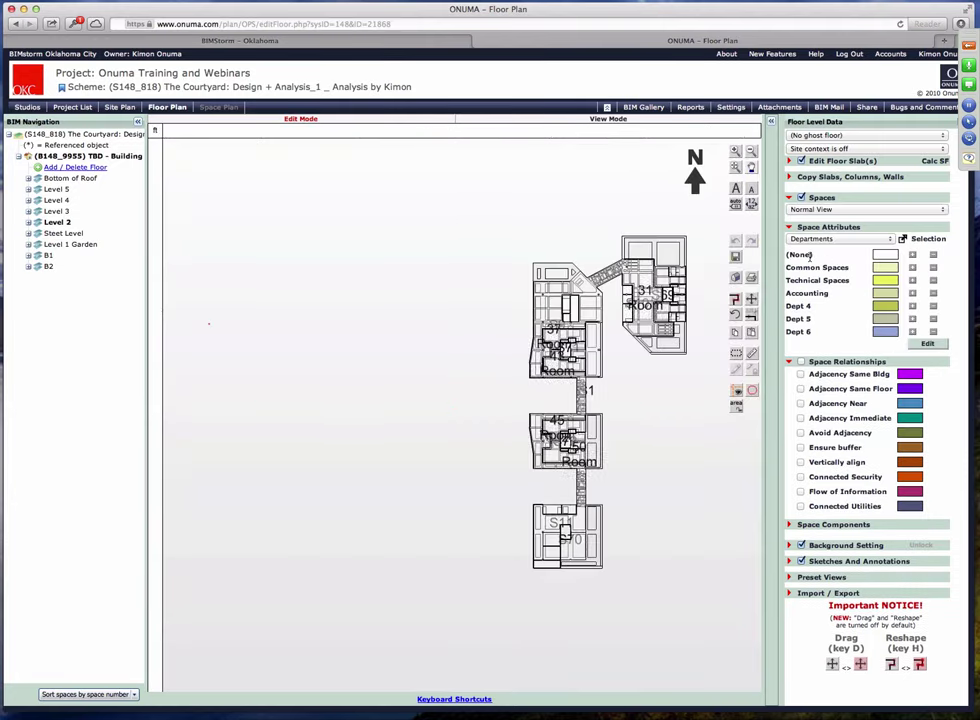
Display all space relationships on the Level 2 floor plan, and examine the lines around the Living Room
{"action": "left_click", "coordinate": [800, 363]}
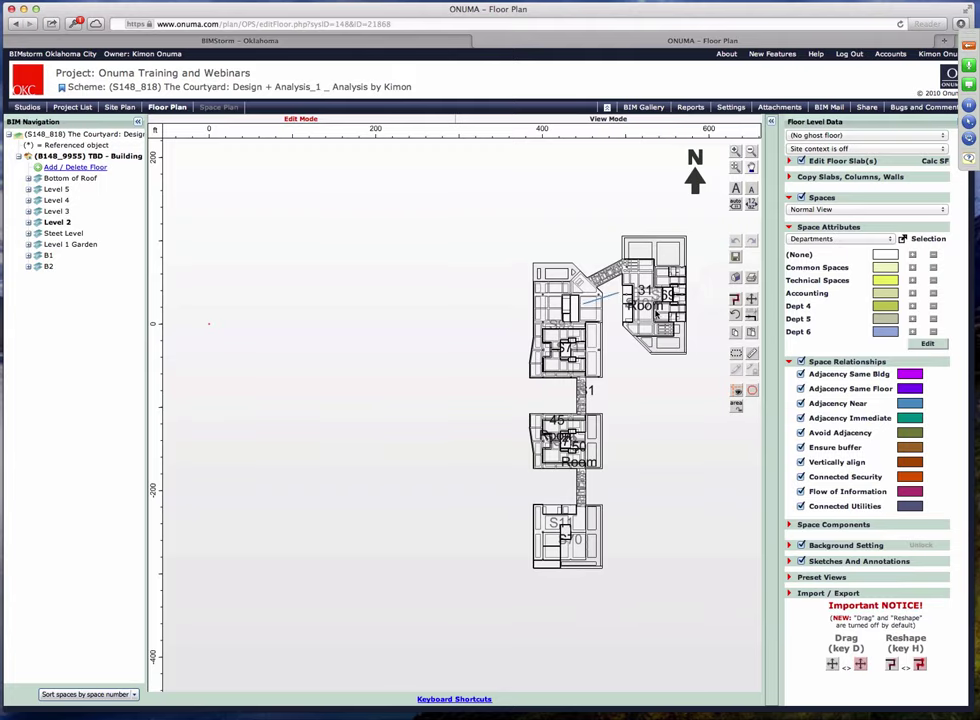
{"action": "scroll", "coordinate": [519, 305], "scroll_direction": "up", "scroll_amount": 5}
{"action": "scroll", "coordinate": [519, 305], "scroll_direction": "up", "scroll_amount": 3}
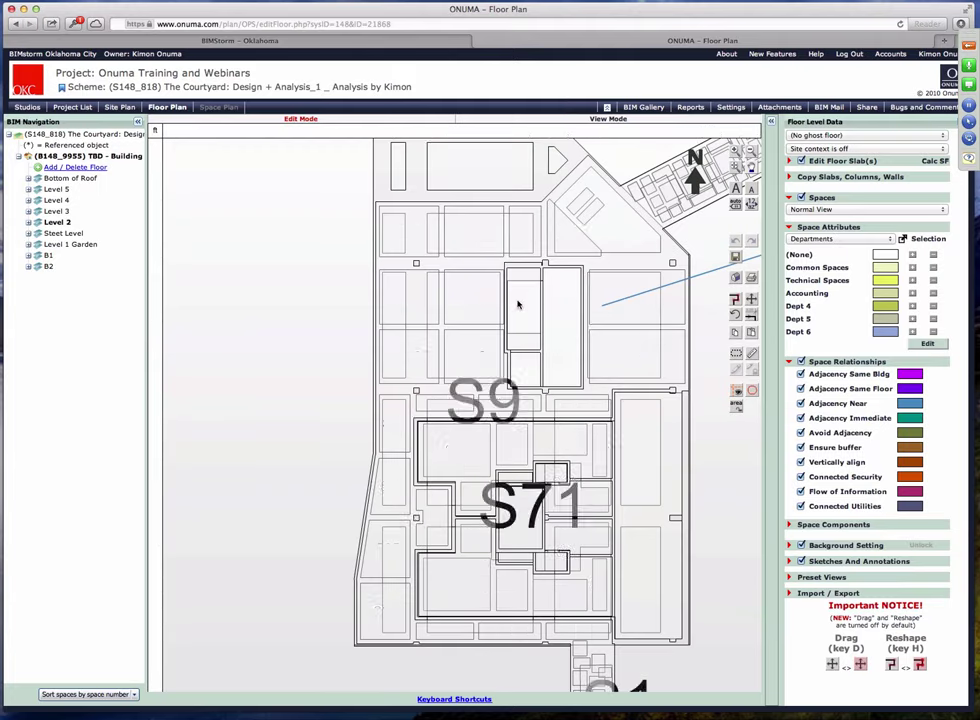
{"action": "scroll", "coordinate": [571, 317], "scroll_direction": "up", "scroll_amount": 3}
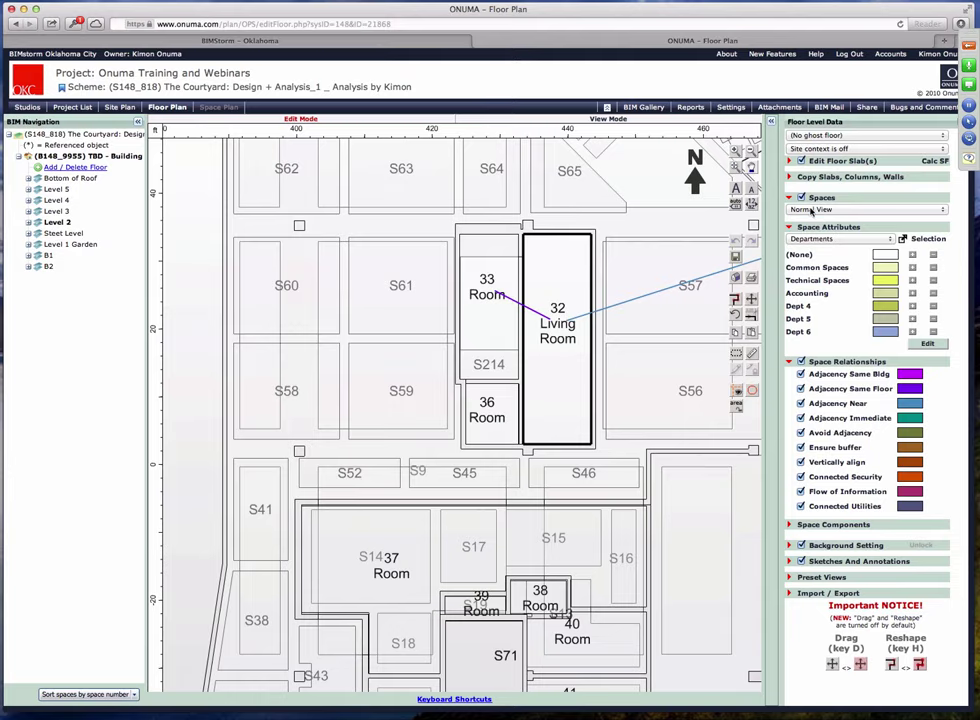
Show the spaces as Bubble Diagram (Actual Area), and hide the floor slabs
{"action": "left_click", "coordinate": [812, 210]}
{"action": "left_click", "coordinate": [812, 220]}
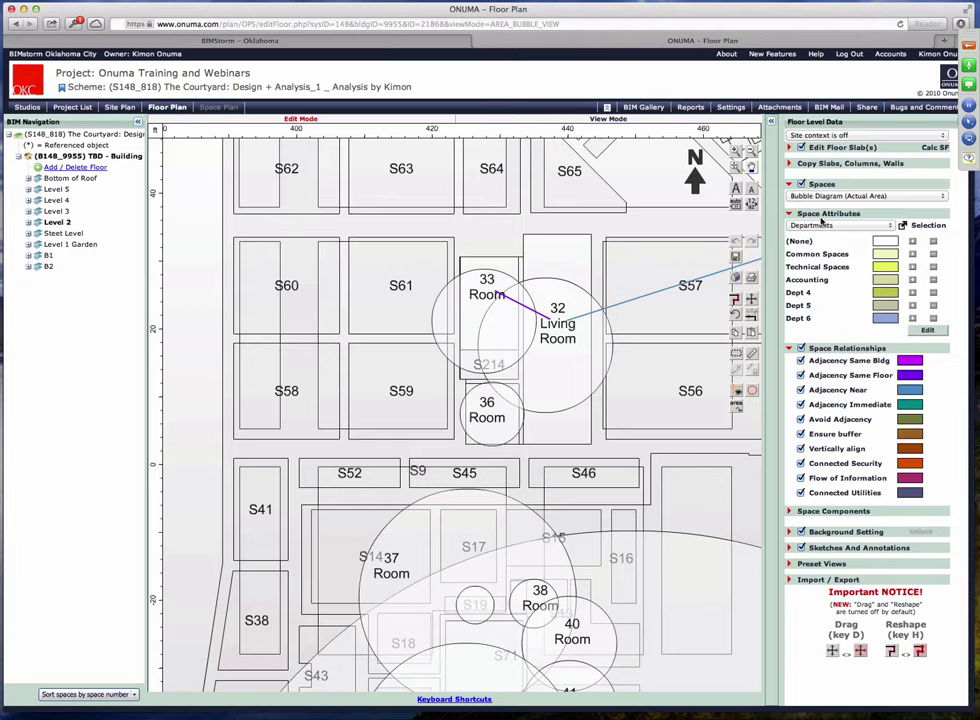
{"action": "left_click", "coordinate": [801, 147]}
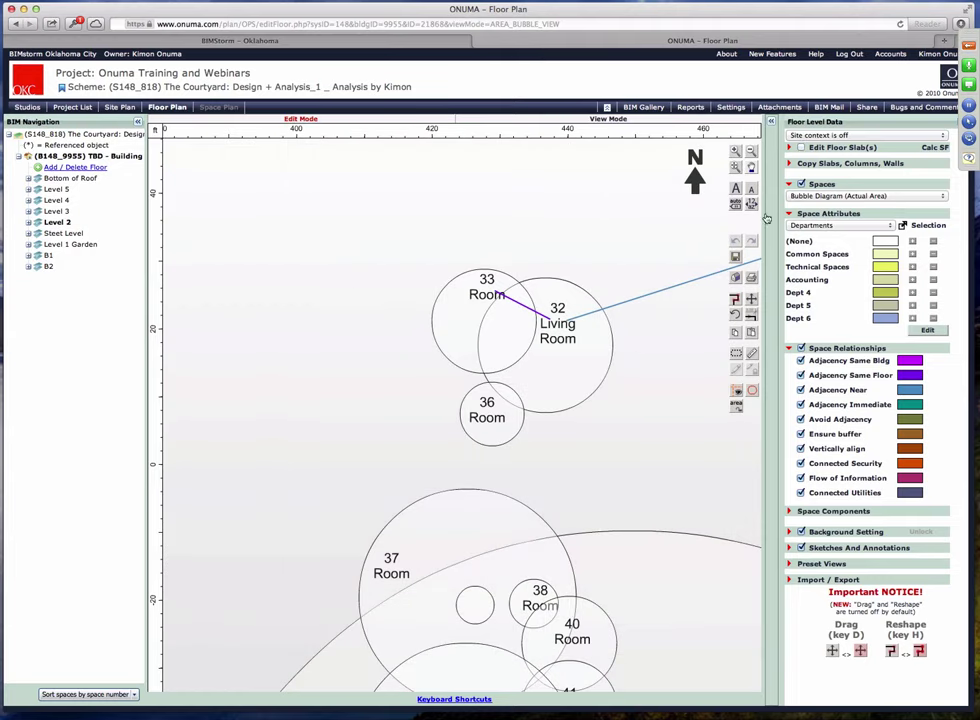
Move the bubble of 34 - Room over to the east side of the Living Room's bubble
{"action": "scroll", "coordinate": [583, 285], "scroll_direction": "up", "scroll_amount": 1}
{"action": "scroll", "coordinate": [583, 285], "scroll_direction": "down", "scroll_amount": 2}
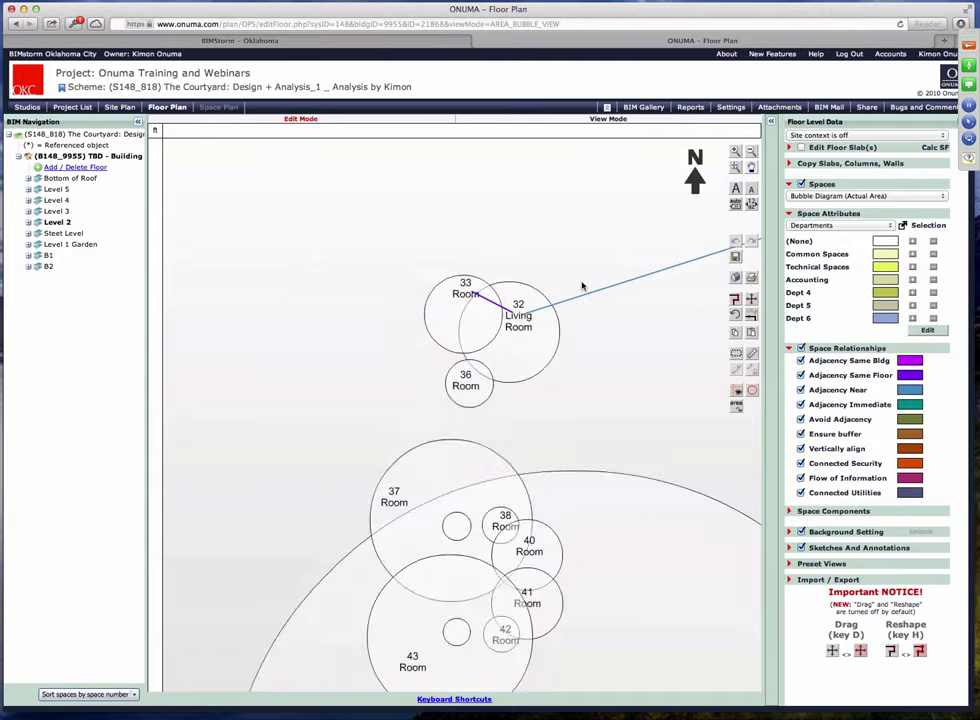
{"action": "scroll", "coordinate": [583, 285], "scroll_direction": "down", "scroll_amount": 2}
{"action": "scroll", "coordinate": [604, 282], "scroll_direction": "up", "scroll_amount": 3}
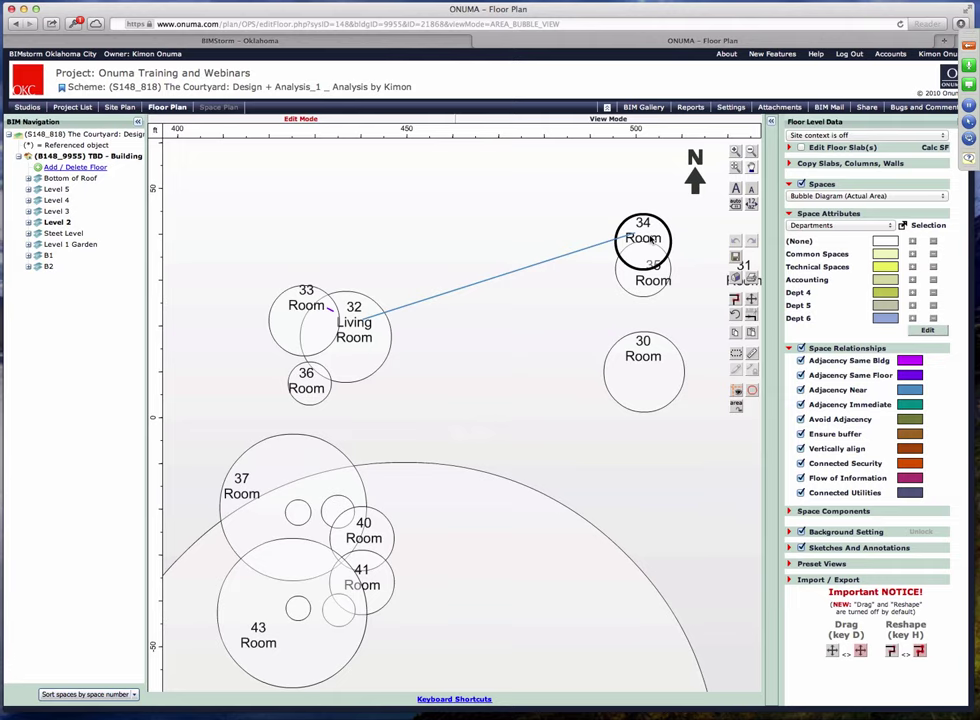
{"action": "left_click", "coordinate": [752, 298]}
{"action": "left_click_drag", "start_coordinate": [641, 237], "coordinate": [437, 312]}
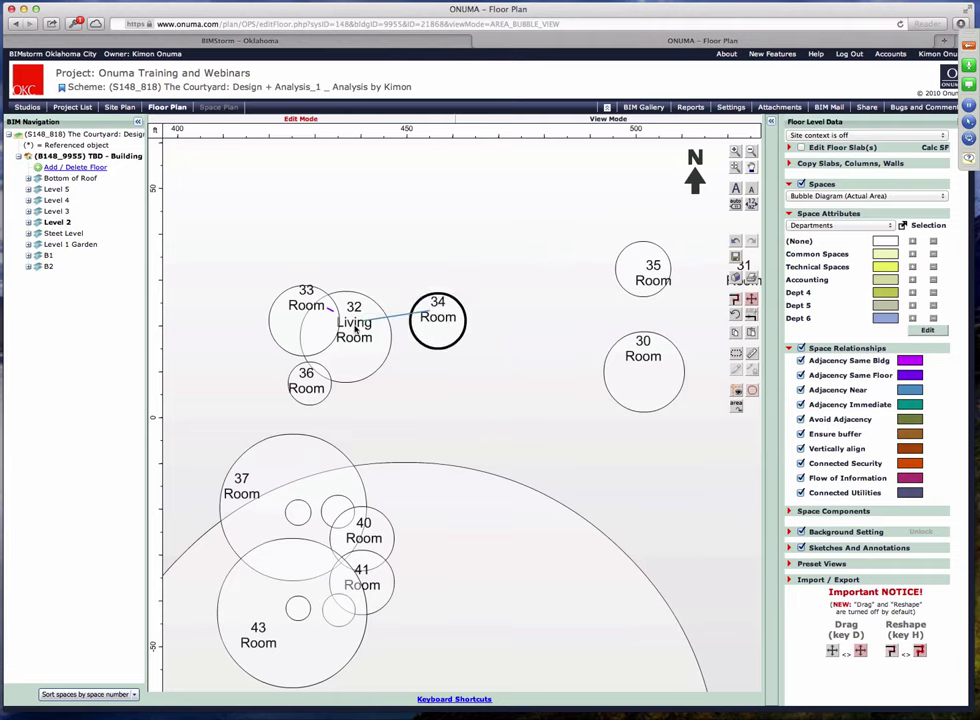
Arrange the bubbles of rooms 33 and 34 on either side above the Living Room, and move room 36's bubble away beside room 35
{"action": "left_click_drag", "start_coordinate": [300, 308], "coordinate": [268, 247]}
{"action": "left_click_drag", "start_coordinate": [431, 335], "coordinate": [397, 305]}
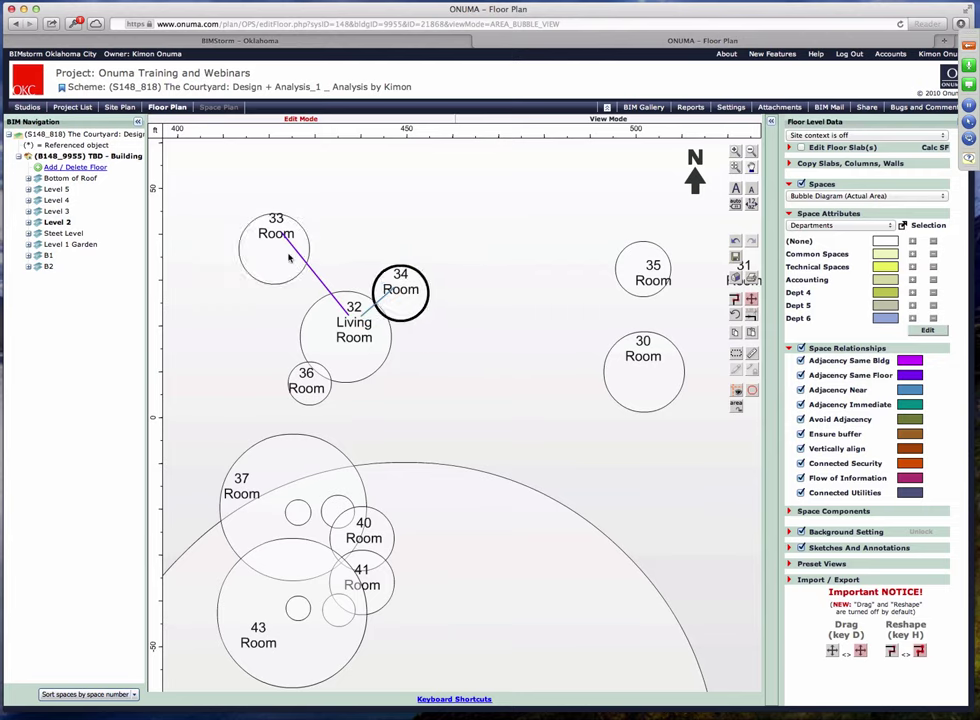
{"action": "left_click_drag", "start_coordinate": [288, 256], "coordinate": [310, 281]}
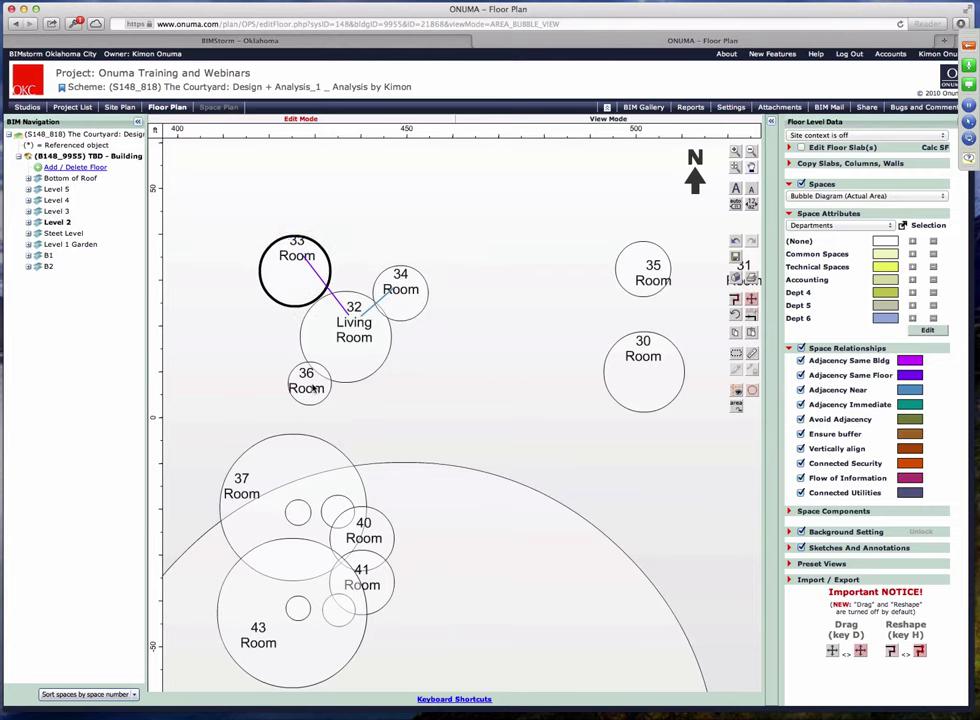
{"action": "left_click_drag", "start_coordinate": [311, 383], "coordinate": [565, 242]}
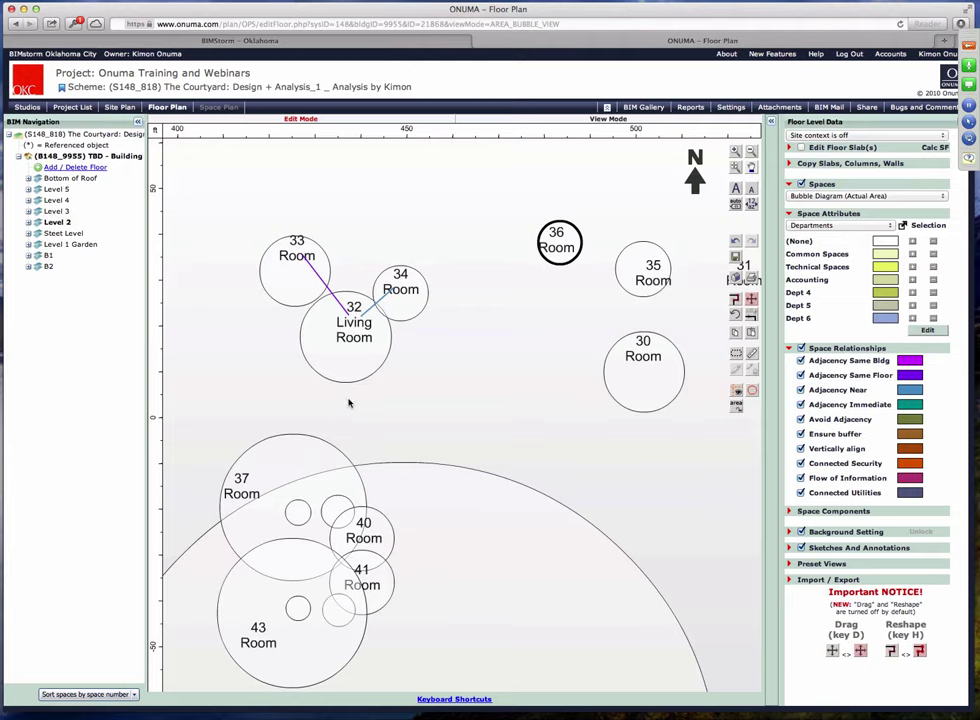
Nudge the bubbles of rooms 34 and 33 slightly north, away from the Living Room's bubble
{"action": "left_click", "coordinate": [344, 350]}
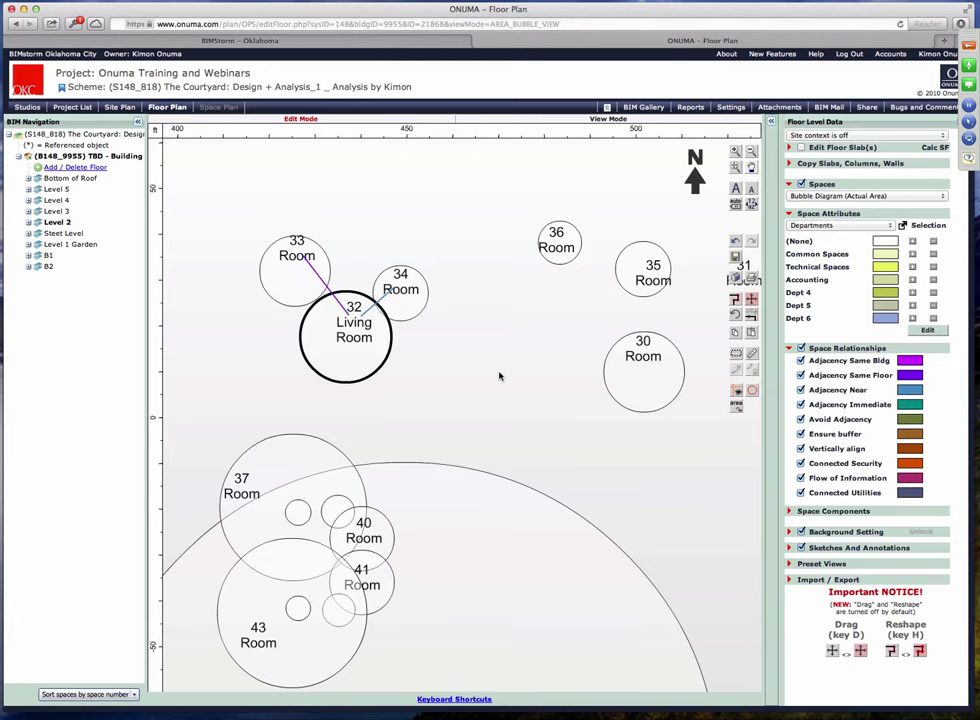
{"action": "left_click_drag", "start_coordinate": [399, 303], "coordinate": [405, 295]}
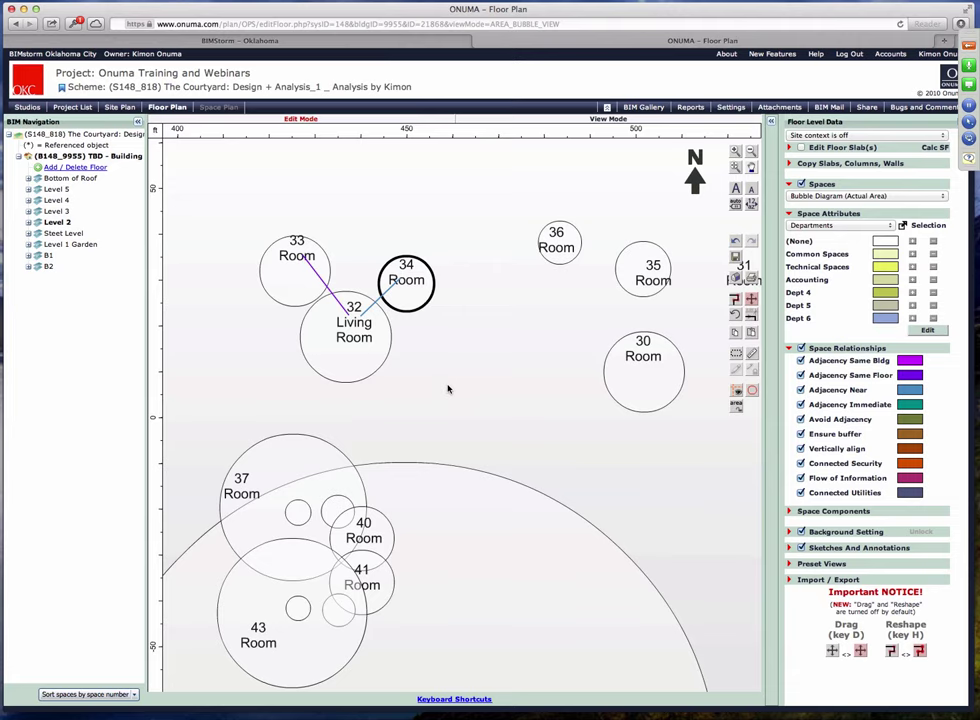
{"action": "left_click_drag", "start_coordinate": [400, 305], "coordinate": [397, 296]}
{"action": "left_click", "coordinate": [375, 315]}
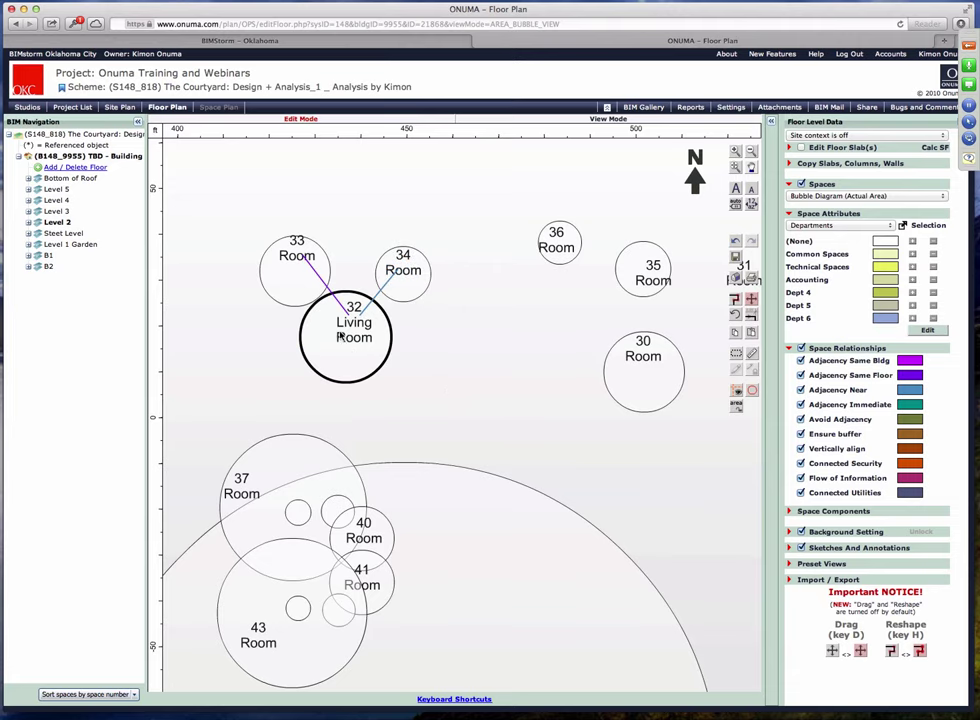
{"action": "left_click_drag", "start_coordinate": [290, 238], "coordinate": [288, 224]}
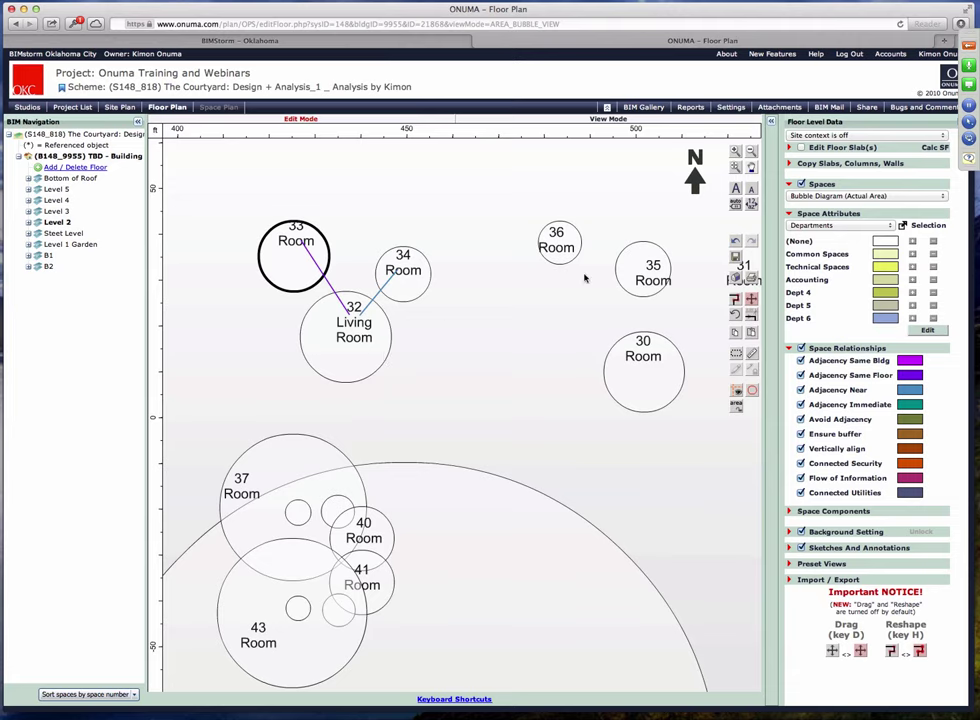
{"action": "left_click", "coordinate": [430, 340]}
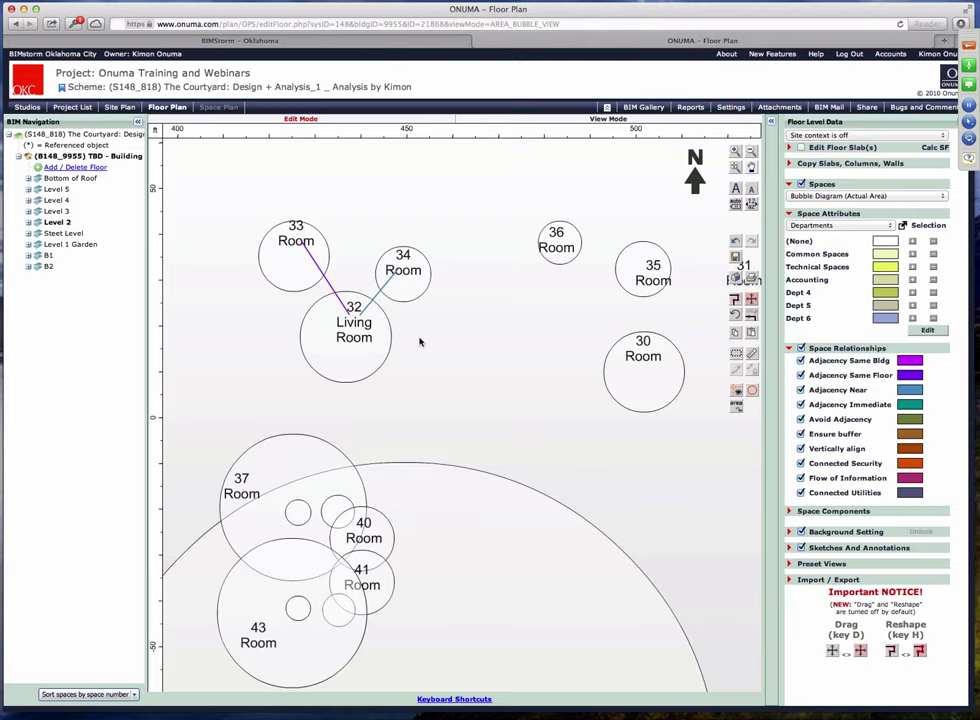
Set the Living Room's Department attribute to Common Spaces, and save its space settings
{"action": "left_click", "coordinate": [339, 337]}
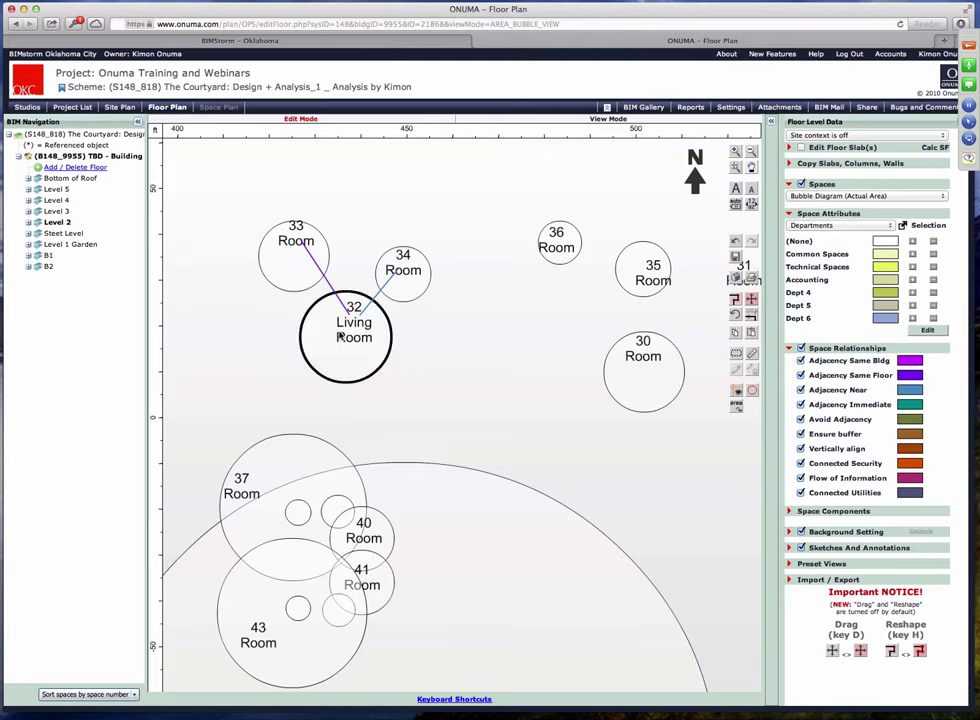
{"action": "double_click", "coordinate": [339, 337]}
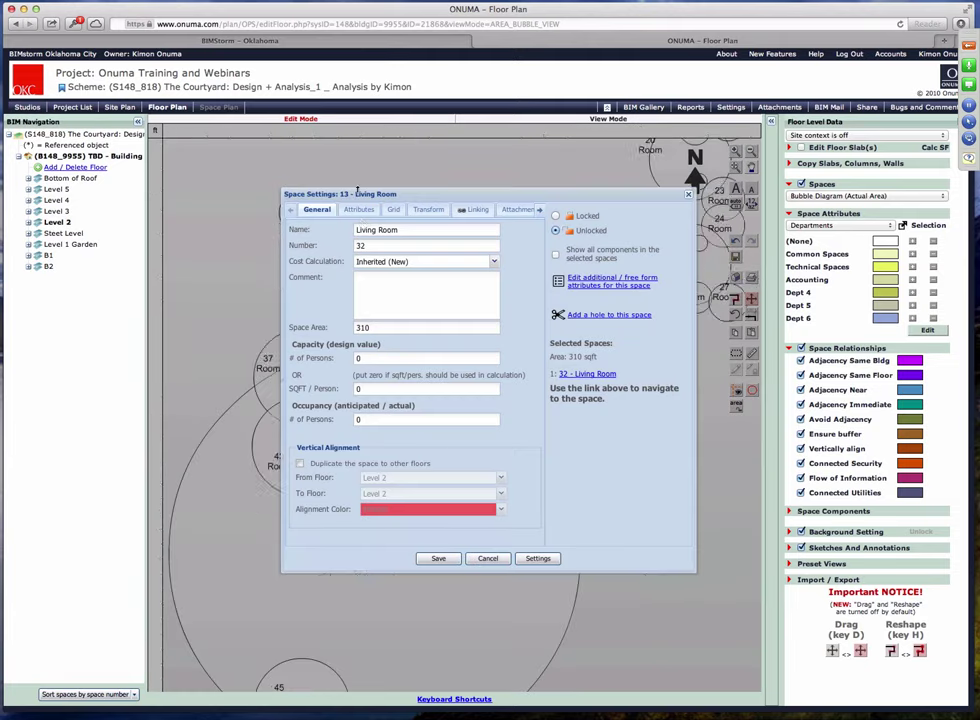
{"action": "left_click_drag", "start_coordinate": [358, 196], "coordinate": [435, 198]}
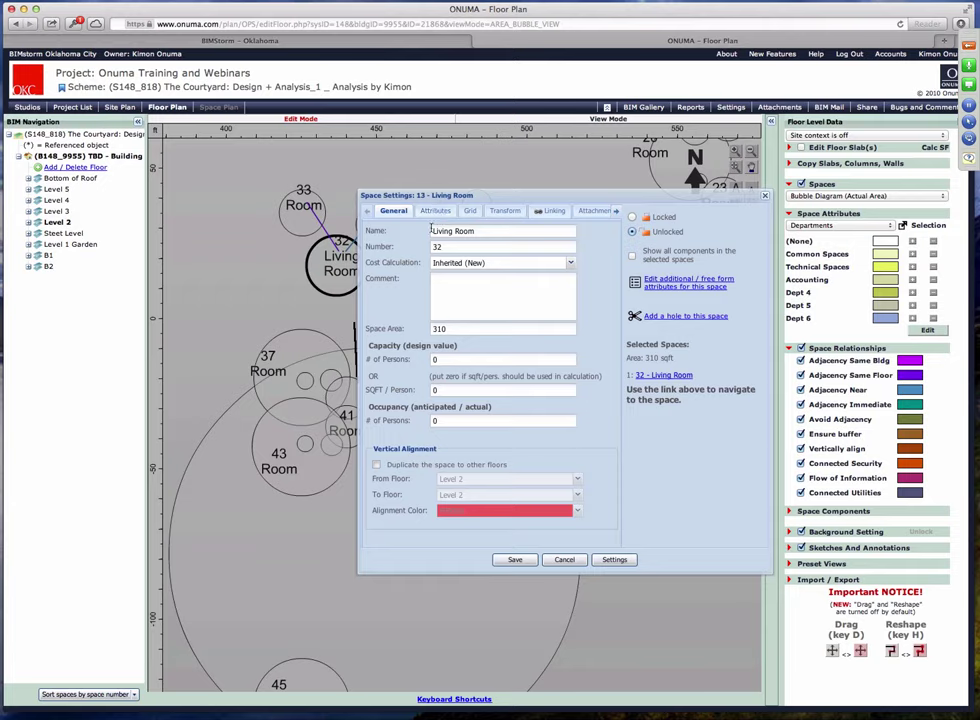
{"action": "left_click", "coordinate": [434, 211]}
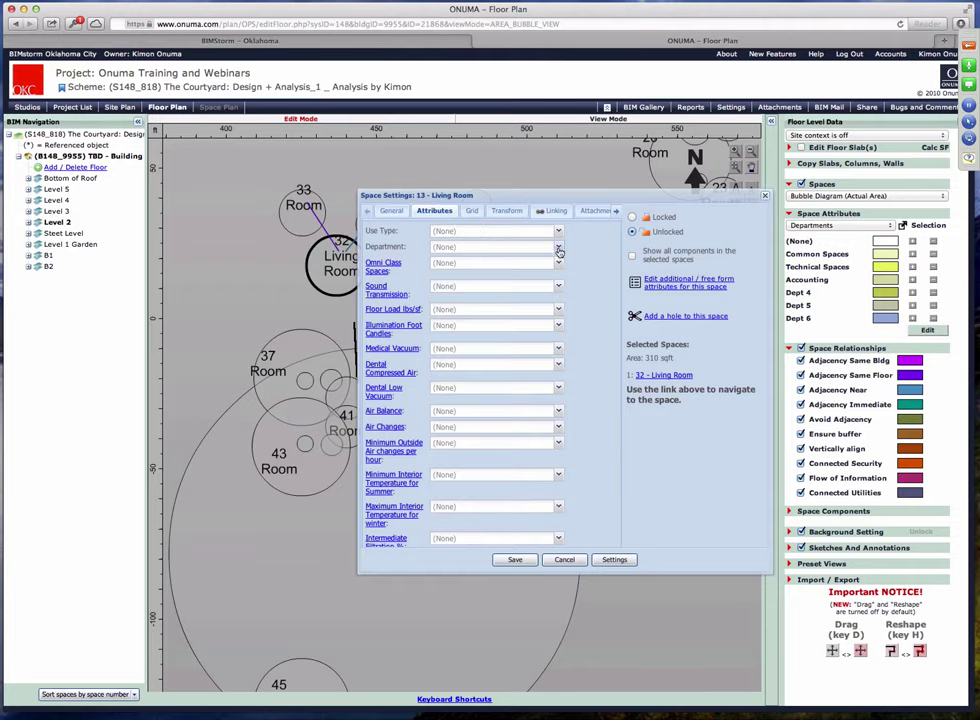
{"action": "left_click", "coordinate": [558, 248]}
{"action": "left_click", "coordinate": [460, 273]}
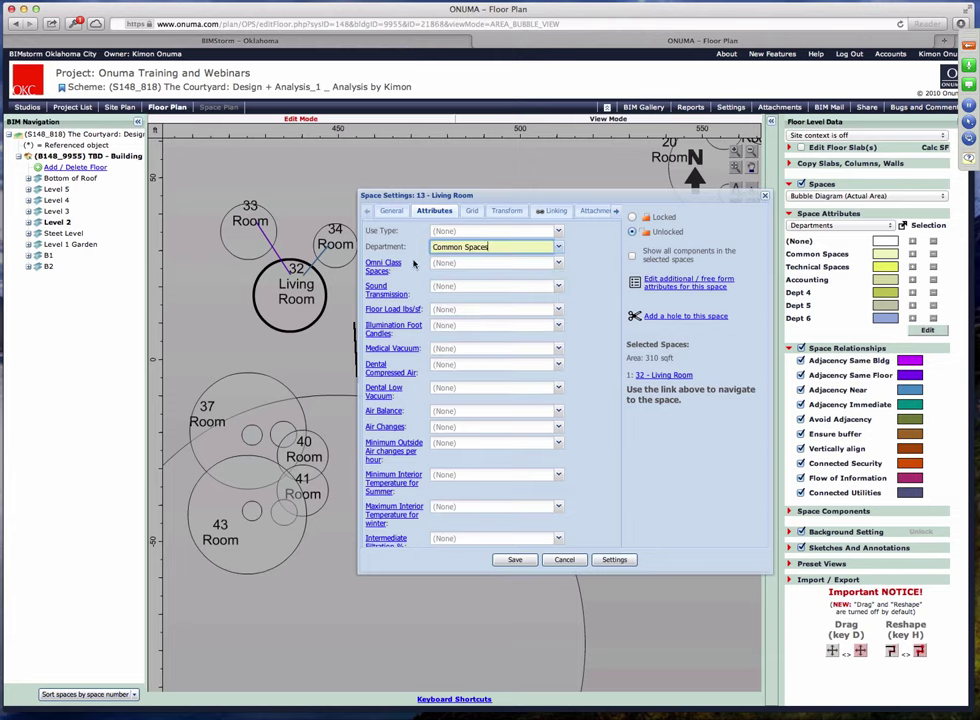
{"action": "left_click", "coordinate": [493, 248]}
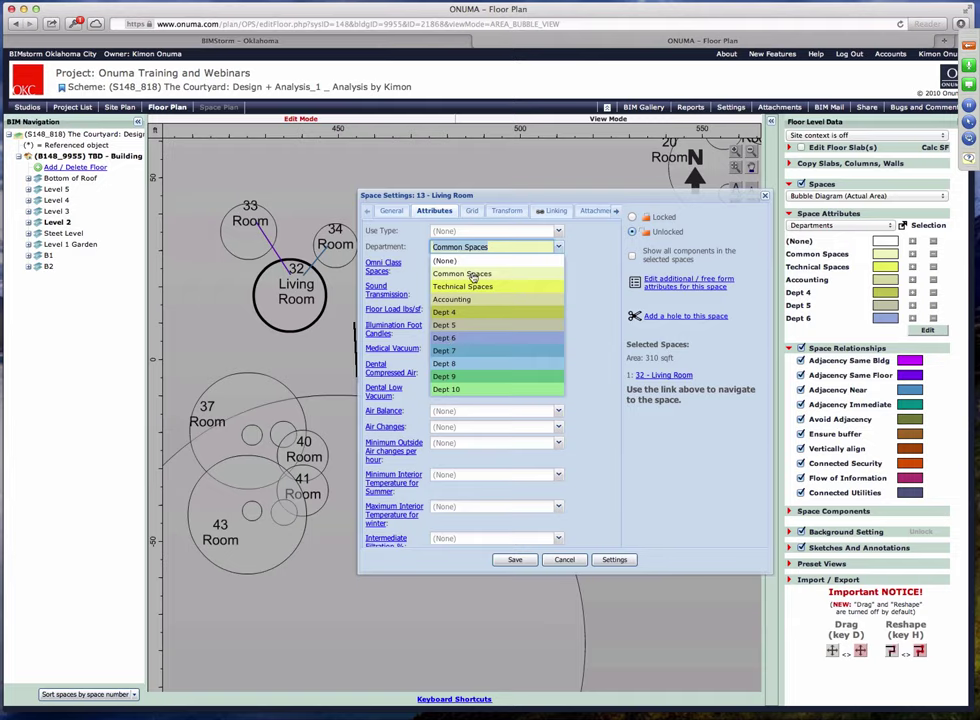
{"action": "left_click", "coordinate": [515, 559]}
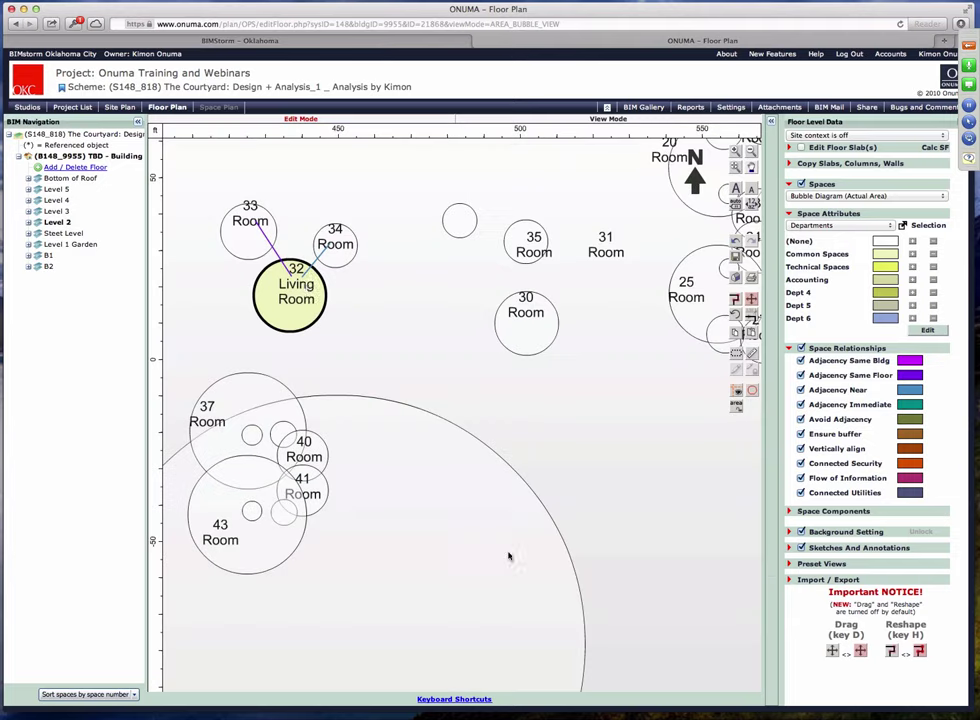
Assign 34 - Room to the Technical Spaces department, and save its space settings
{"action": "double_click", "coordinate": [335, 234]}
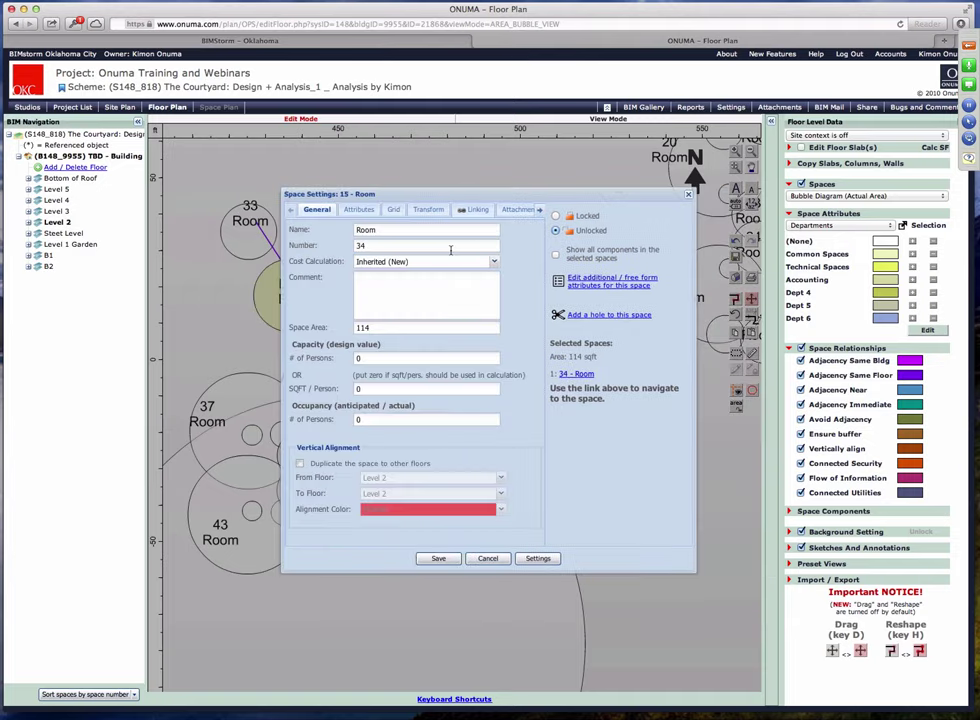
{"action": "left_click", "coordinate": [362, 210]}
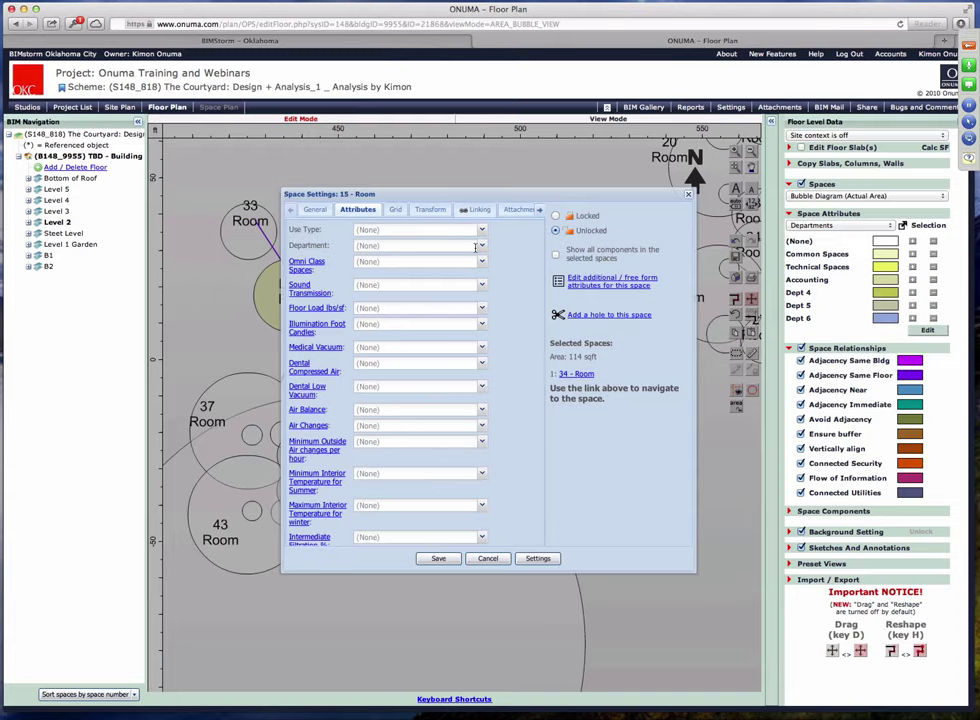
{"action": "left_click", "coordinate": [481, 247]}
{"action": "left_click", "coordinate": [481, 251]}
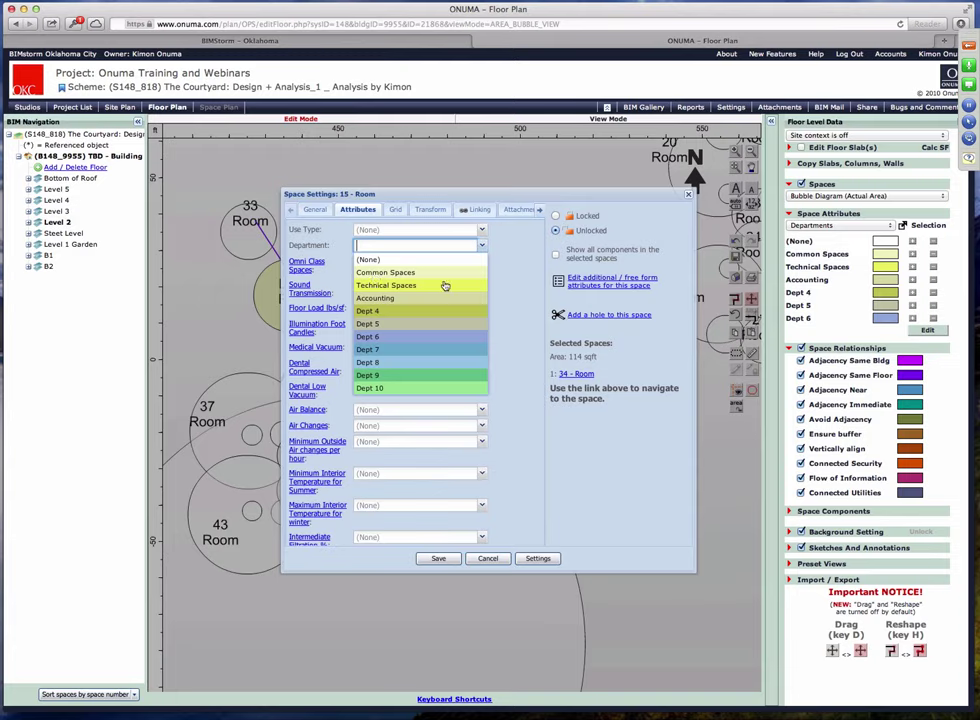
{"action": "left_click", "coordinate": [375, 285]}
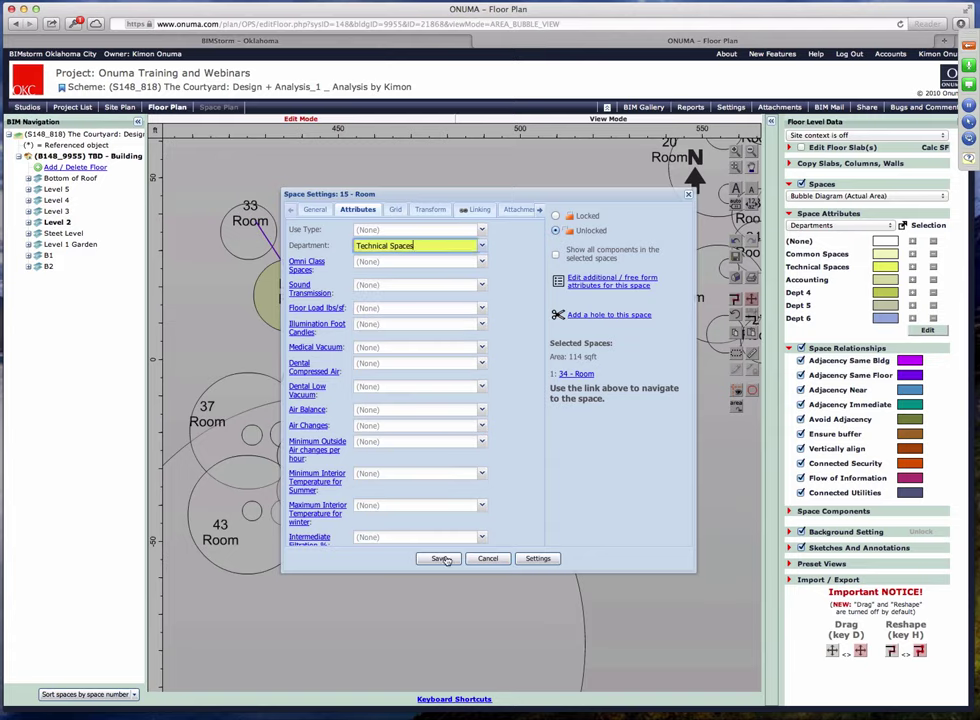
{"action": "left_click", "coordinate": [442, 559]}
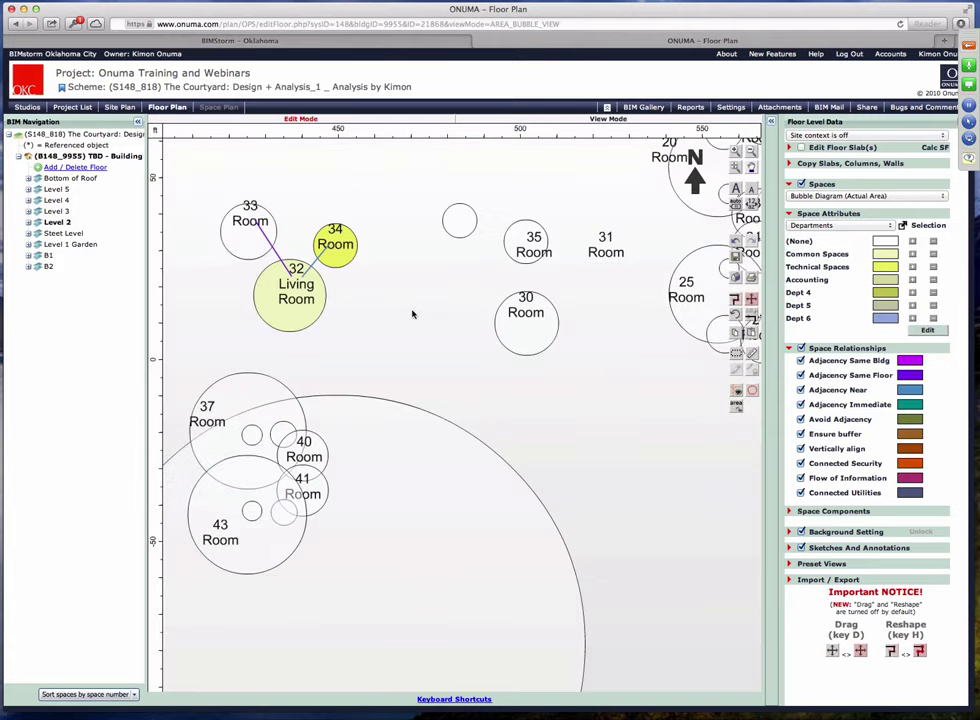
Assign rooms 35, 40 and 41 together to the Technical Spaces department, and save their space settings
{"action": "left_click", "coordinate": [245, 403]}
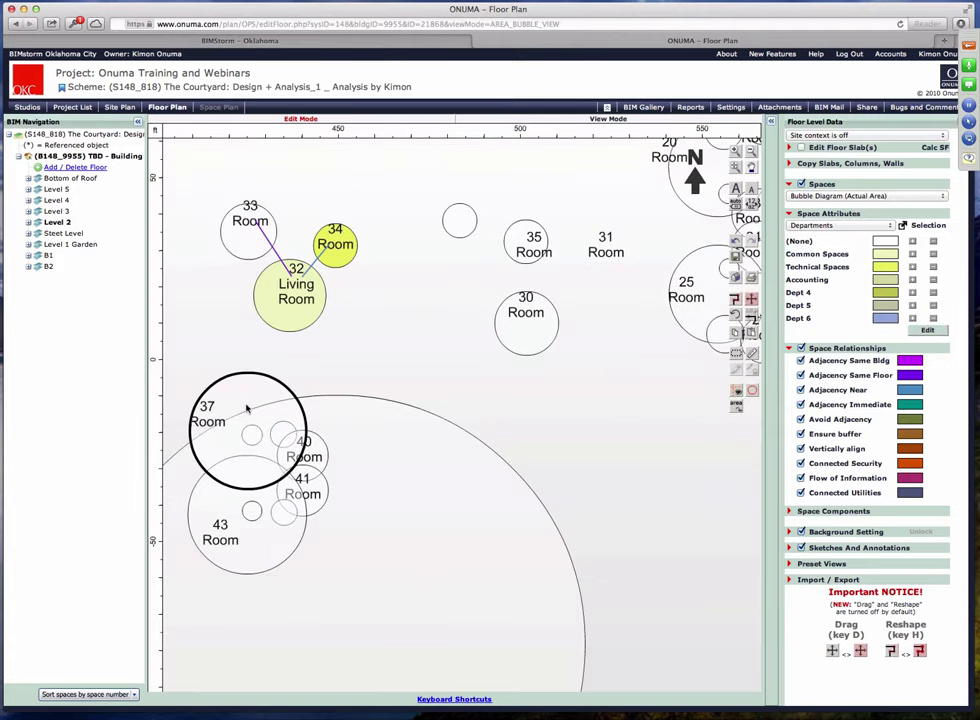
{"action": "left_click", "coordinate": [535, 305]}
{"action": "left_click", "coordinate": [527, 243]}
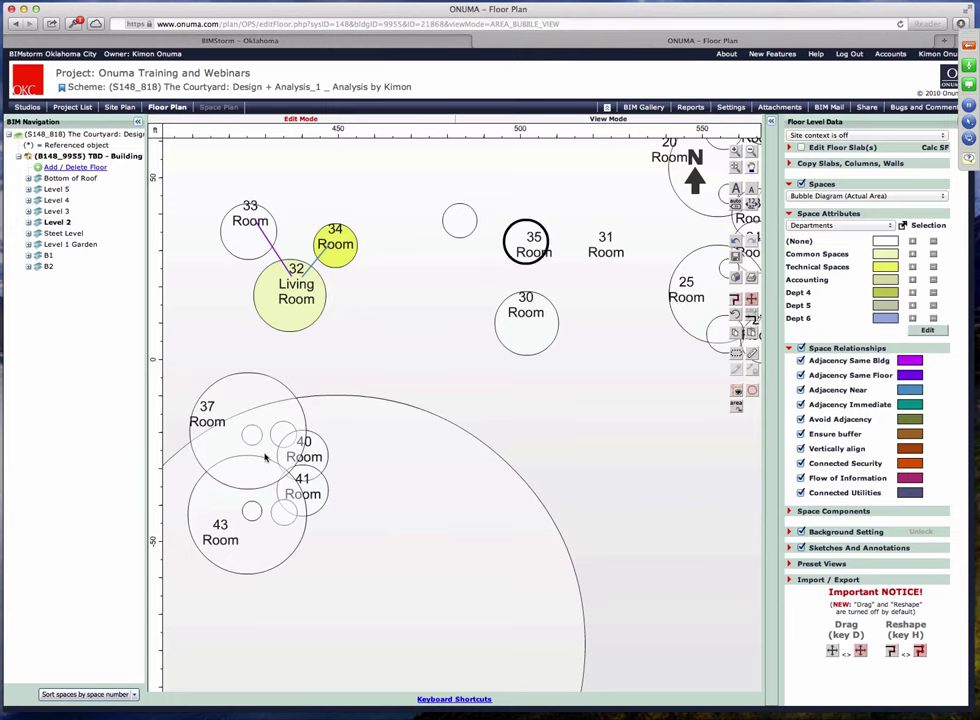
{"action": "left_click", "coordinate": [311, 486], "text": "shift"}
{"action": "double_click", "coordinate": [313, 454], "text": "shift"}
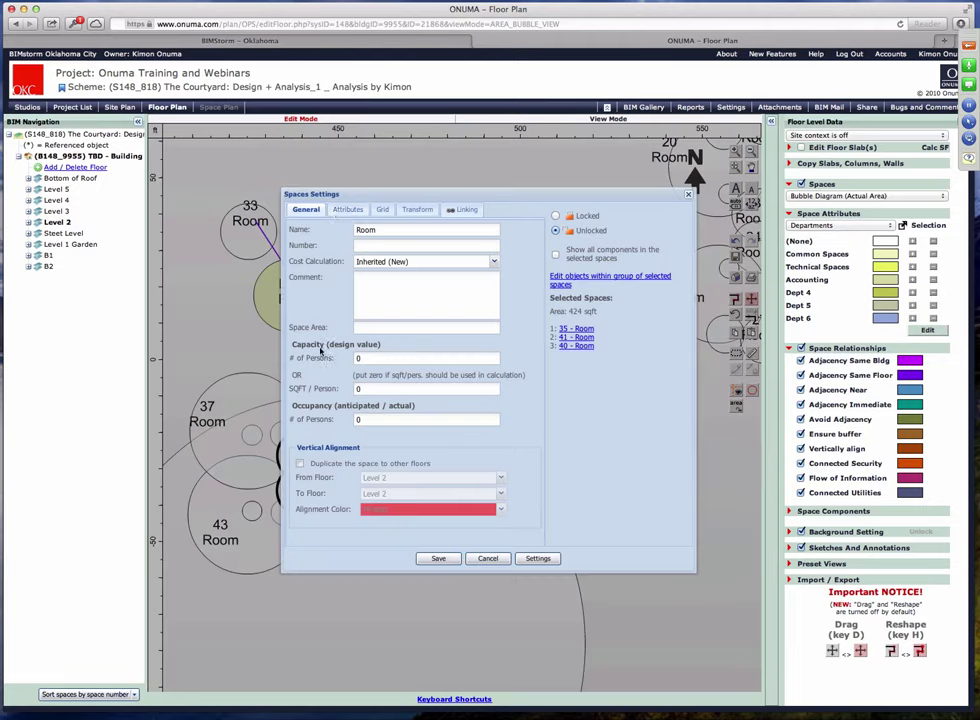
{"action": "left_click", "coordinate": [347, 209]}
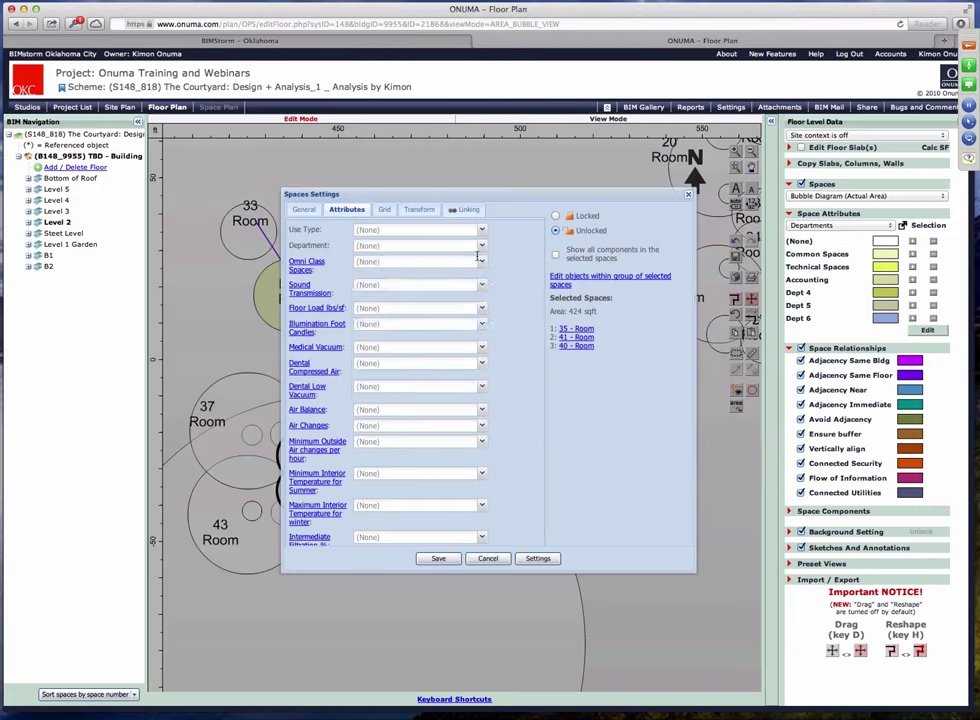
{"action": "left_click", "coordinate": [450, 245]}
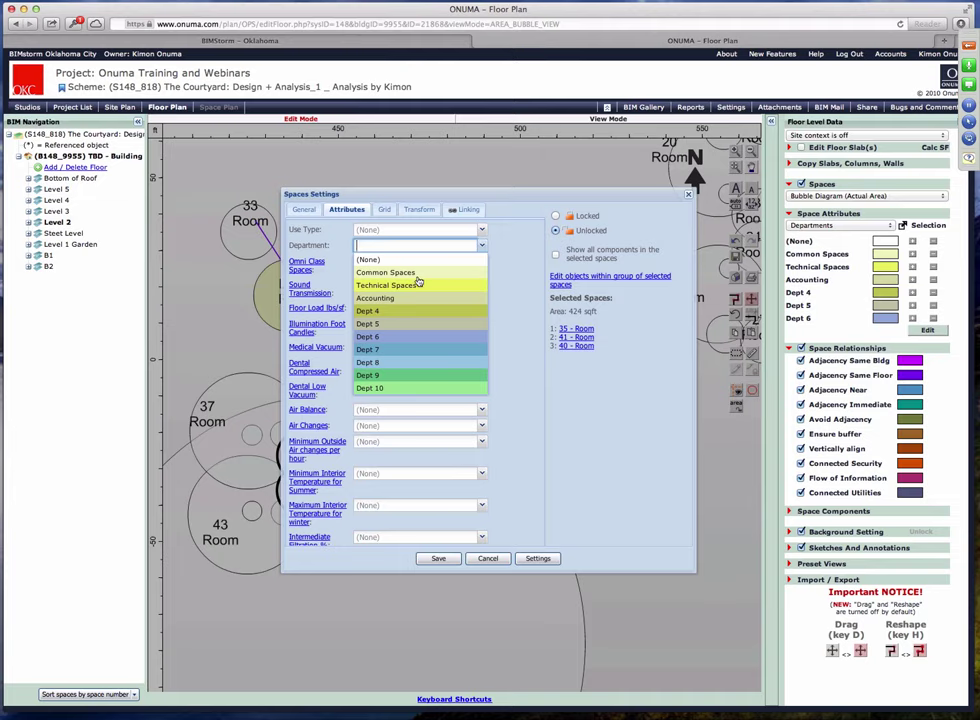
{"action": "left_click", "coordinate": [373, 285]}
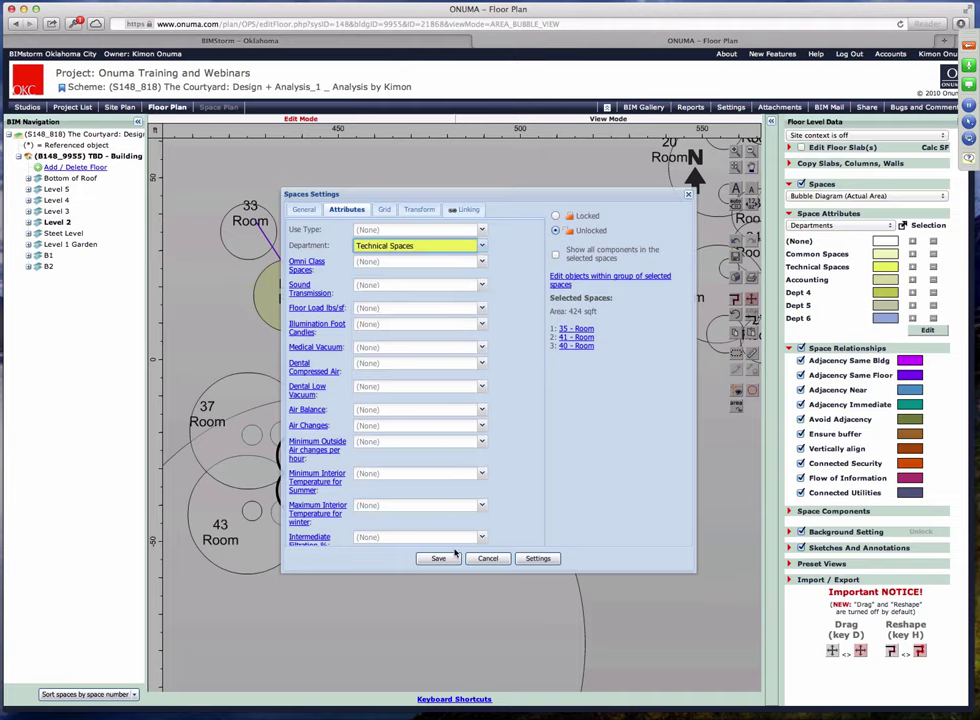
{"action": "left_click", "coordinate": [438, 558]}
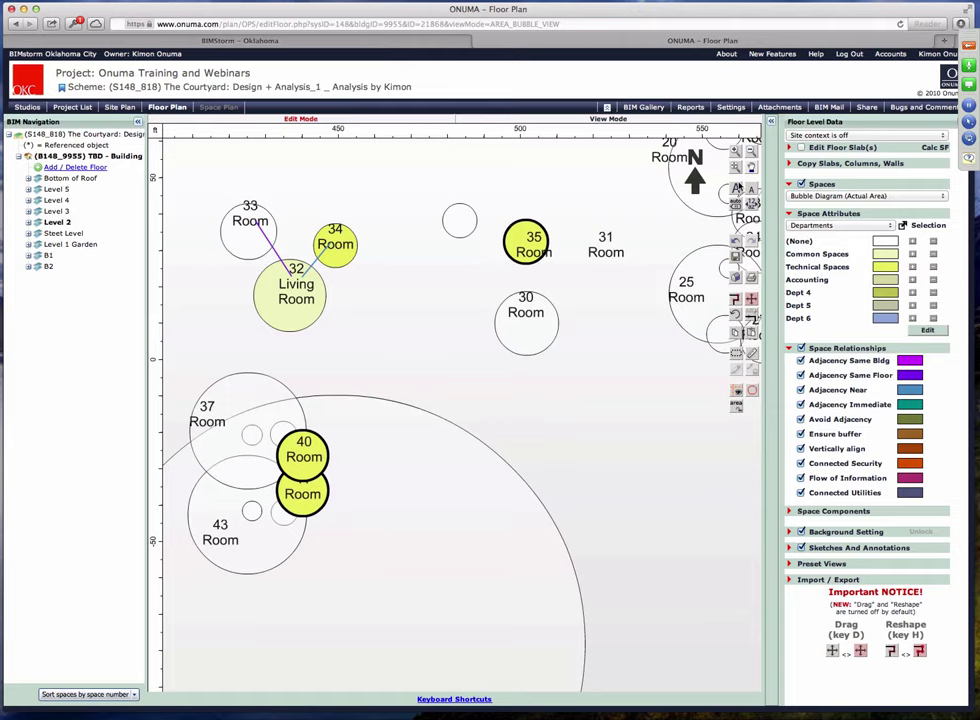
Assign the large bubble of room 31 to Dept 6, and save its space settings
{"action": "left_click", "coordinate": [736, 169]}
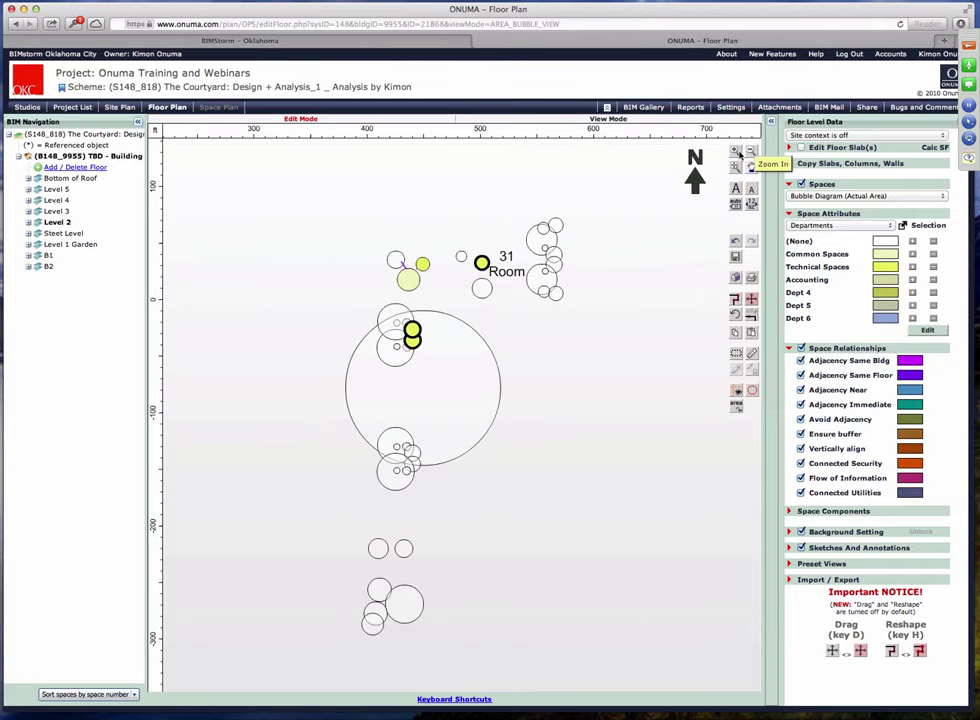
{"action": "left_click", "coordinate": [735, 152]}
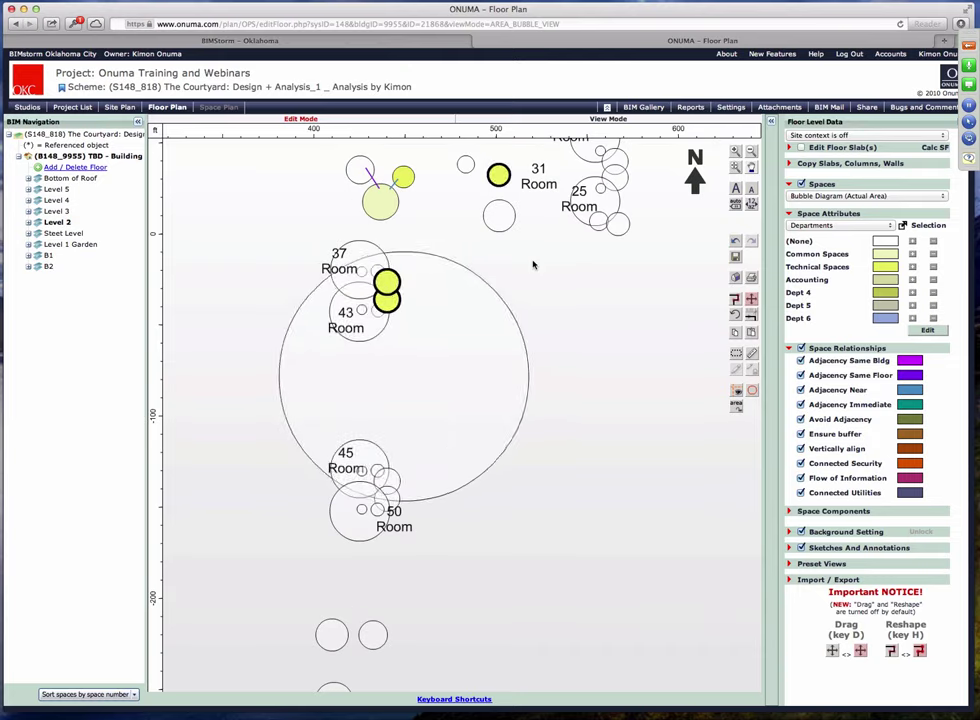
{"action": "double_click", "coordinate": [473, 313]}
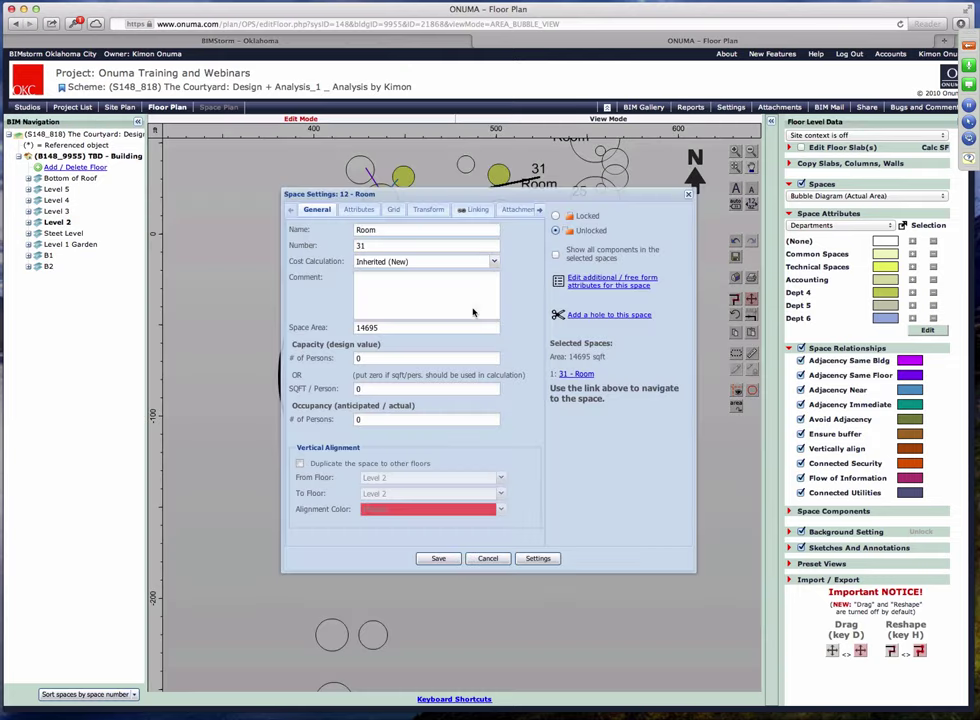
{"action": "left_click", "coordinate": [359, 209]}
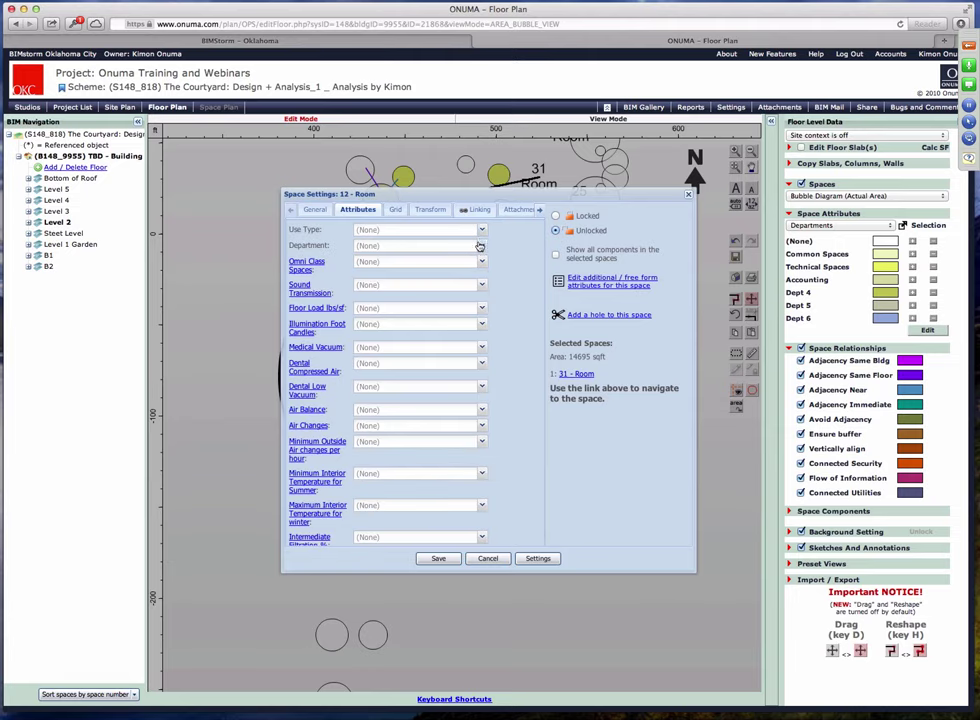
{"action": "left_click", "coordinate": [481, 245]}
{"action": "left_click", "coordinate": [369, 336]}
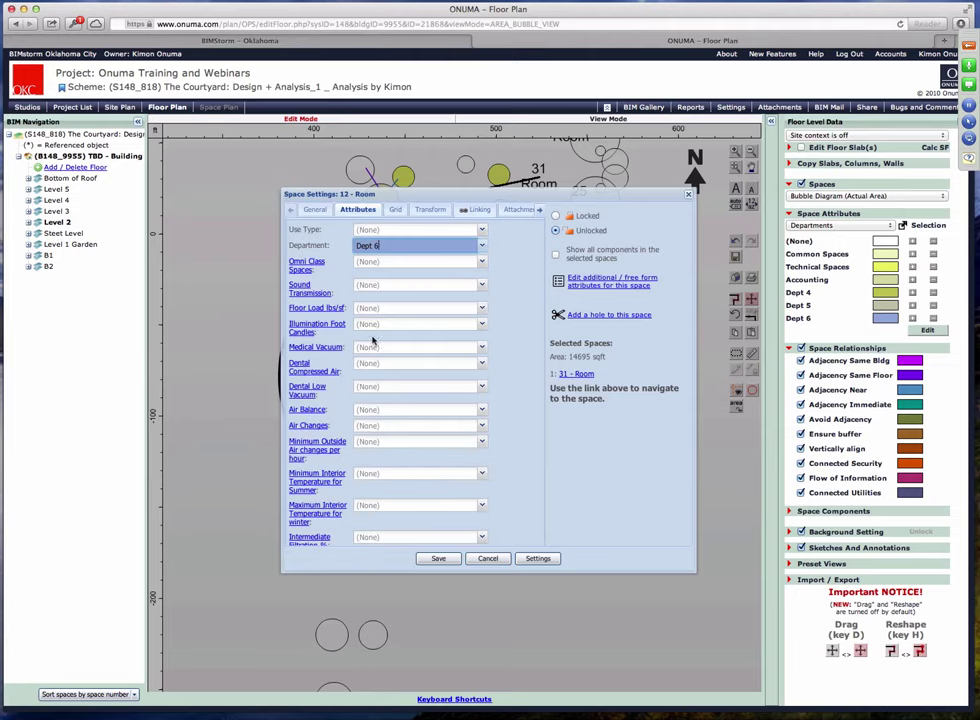
{"action": "left_click", "coordinate": [438, 558]}
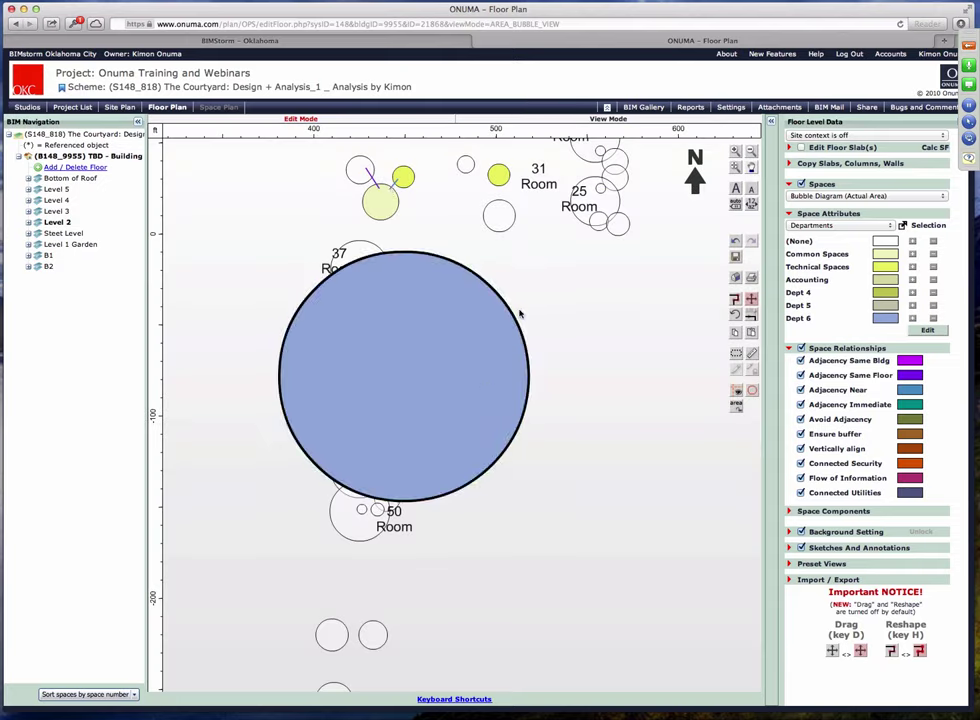
Save the Level 2 floor plan with its new department assignments
{"action": "scroll", "coordinate": [380, 195], "scroll_direction": "down", "scroll_amount": 3}
{"action": "scroll", "coordinate": [388, 188], "scroll_direction": "up", "scroll_amount": 4}
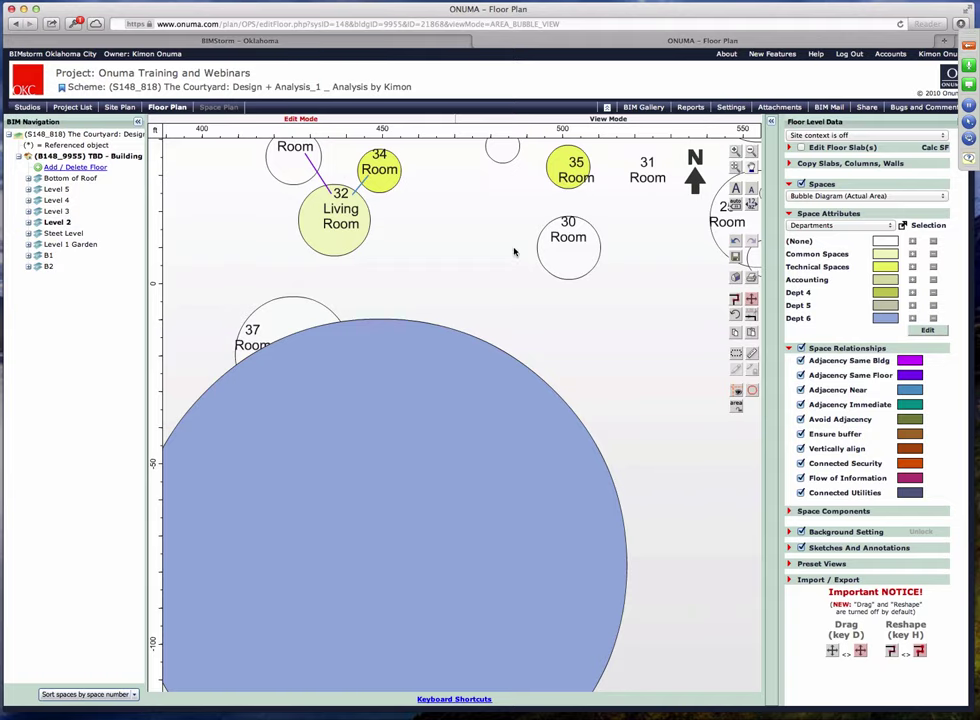
{"action": "scroll", "coordinate": [510, 265], "scroll_direction": "down", "scroll_amount": 3}
{"action": "scroll", "coordinate": [510, 265], "scroll_direction": "down", "scroll_amount": 2}
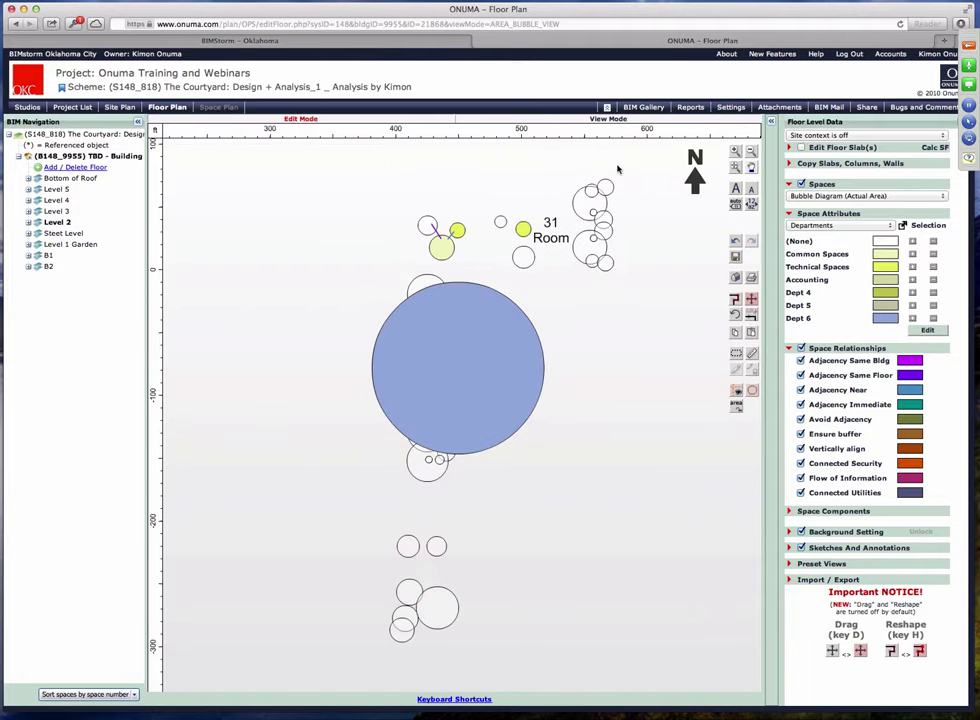
{"action": "left_click", "coordinate": [736, 258]}
Open the Building Report for Building 2 from the available building reports
{"action": "left_click", "coordinate": [693, 108]}
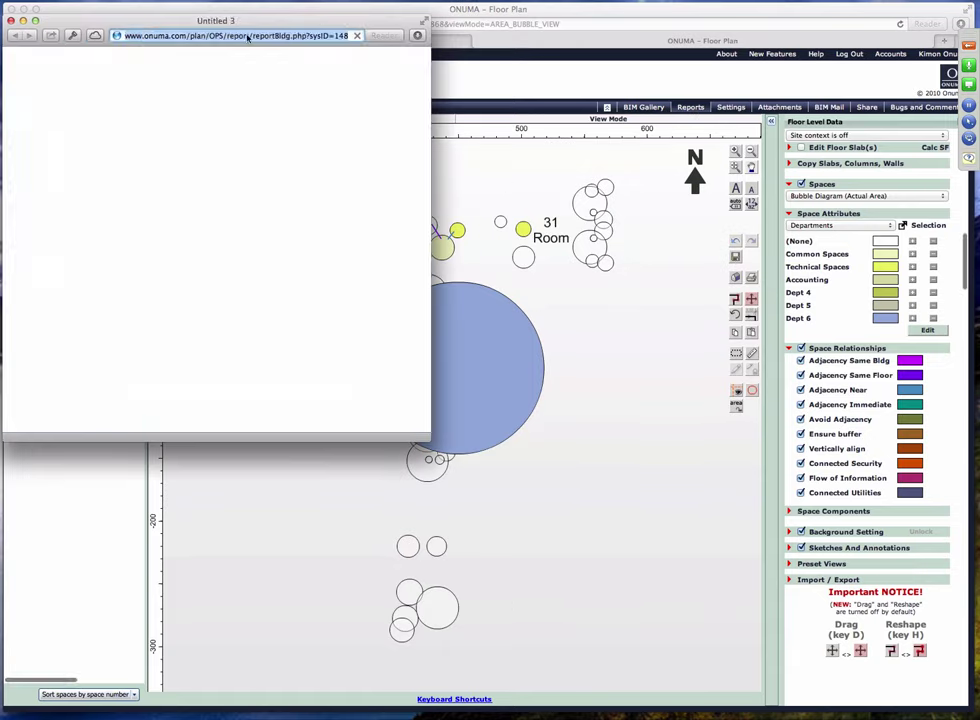
{"action": "left_click_drag", "start_coordinate": [220, 20], "coordinate": [682, 184]}
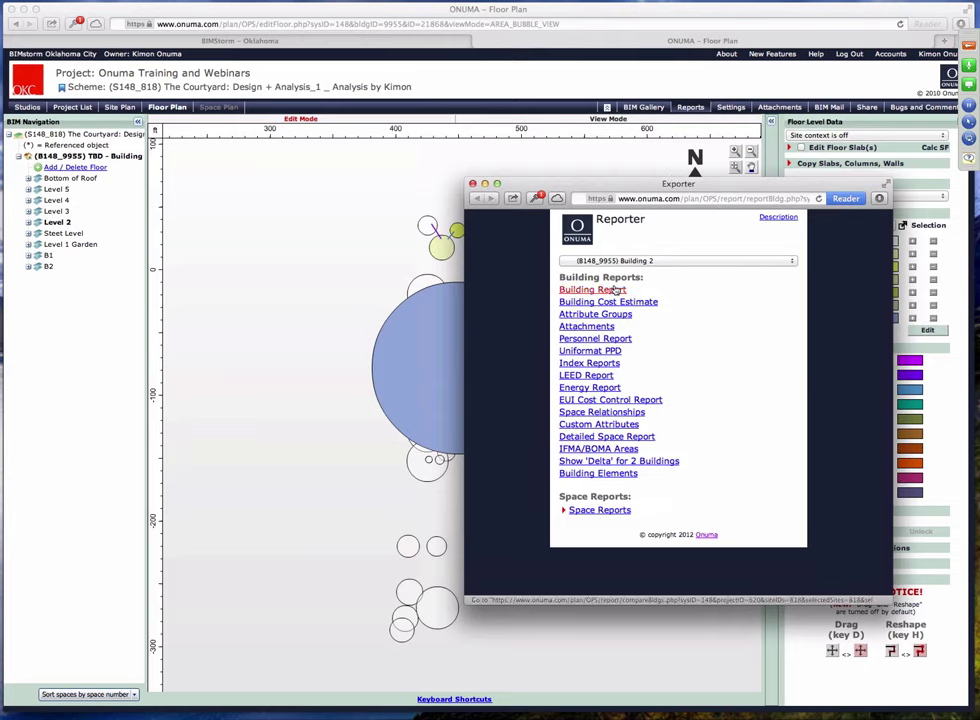
{"action": "left_click", "coordinate": [590, 291]}
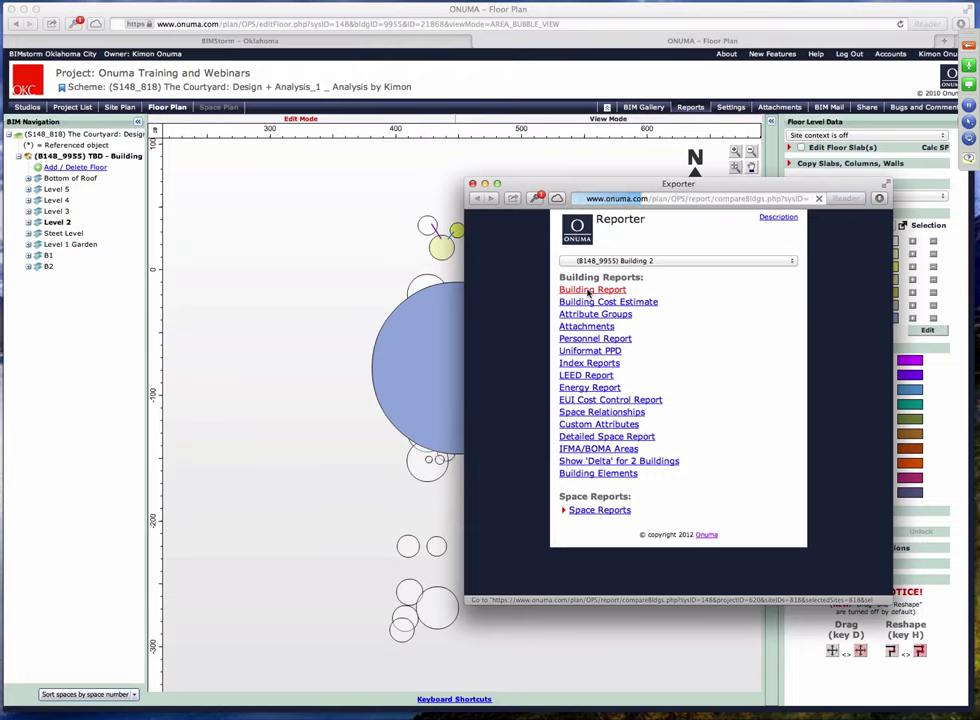
{"action": "left_click_drag", "start_coordinate": [596, 190], "coordinate": [390, 62]}
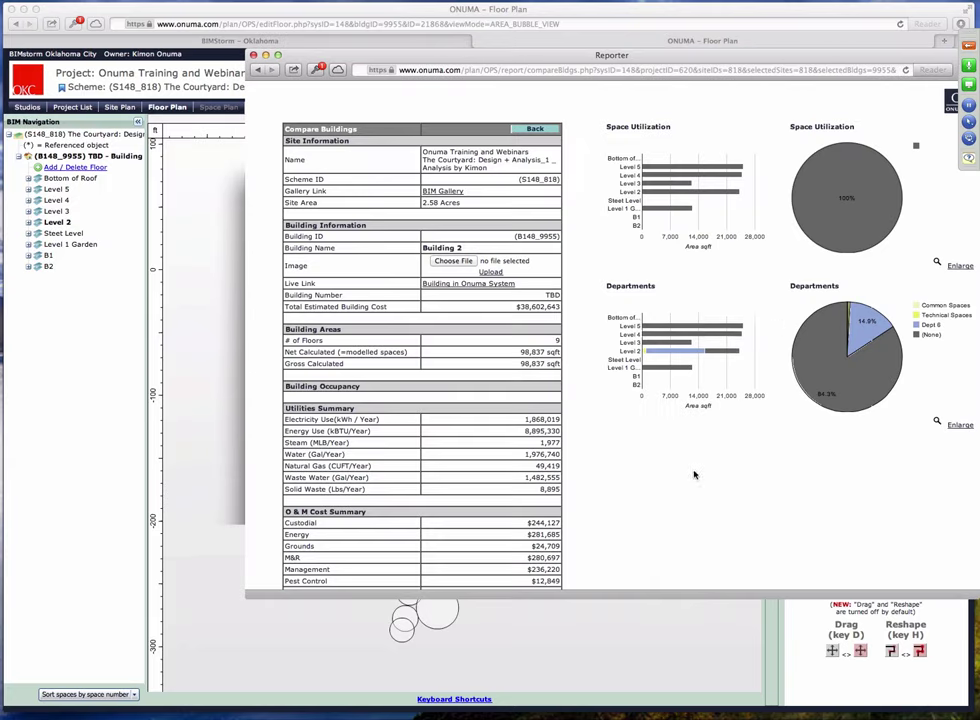
Examine the report's department charts and its net and gross calculated building areas
{"action": "mouse_move", "coordinate": [735, 326]}
{"action": "mouse_move", "coordinate": [669, 328]}
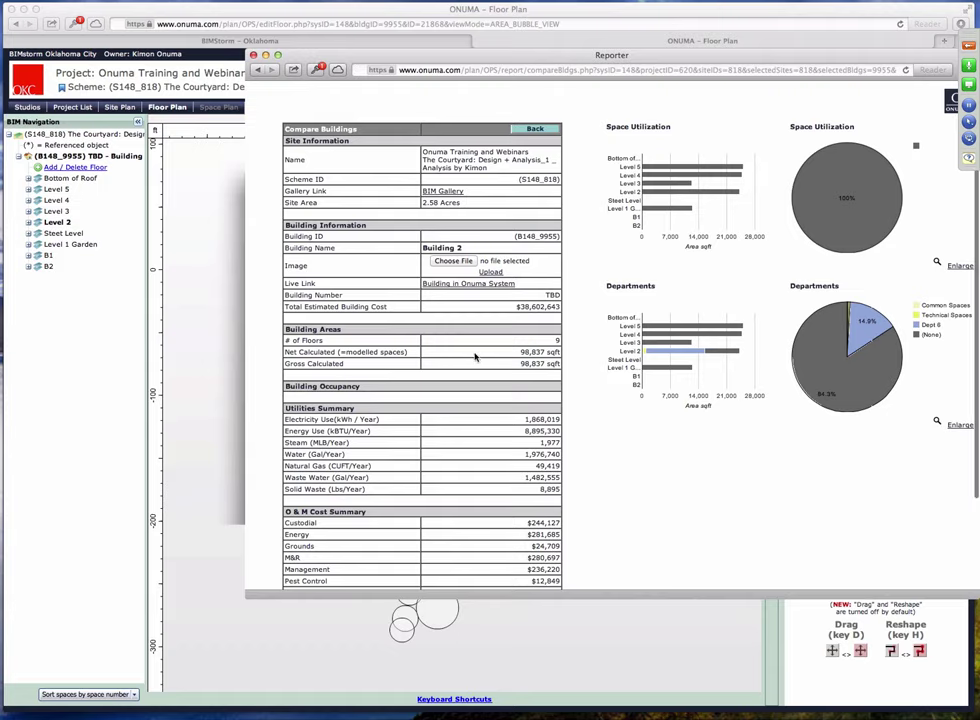
{"action": "left_click_drag", "start_coordinate": [519, 352], "coordinate": [567, 382]}
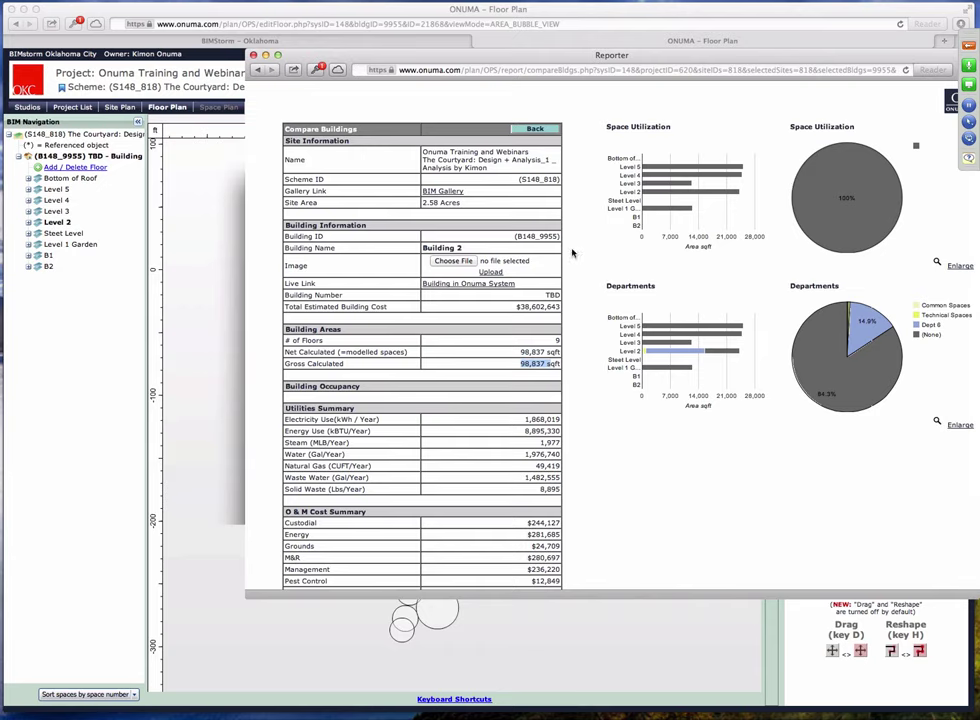
{"action": "left_click_drag", "start_coordinate": [548, 62], "coordinate": [422, 62]}
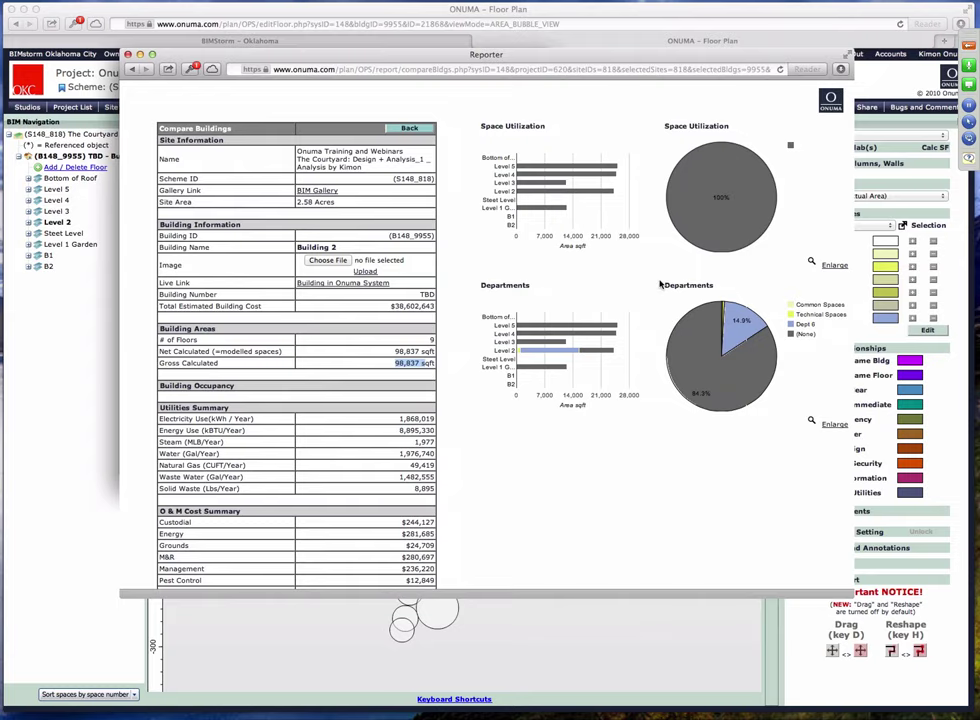
{"action": "mouse_move", "coordinate": [560, 350]}
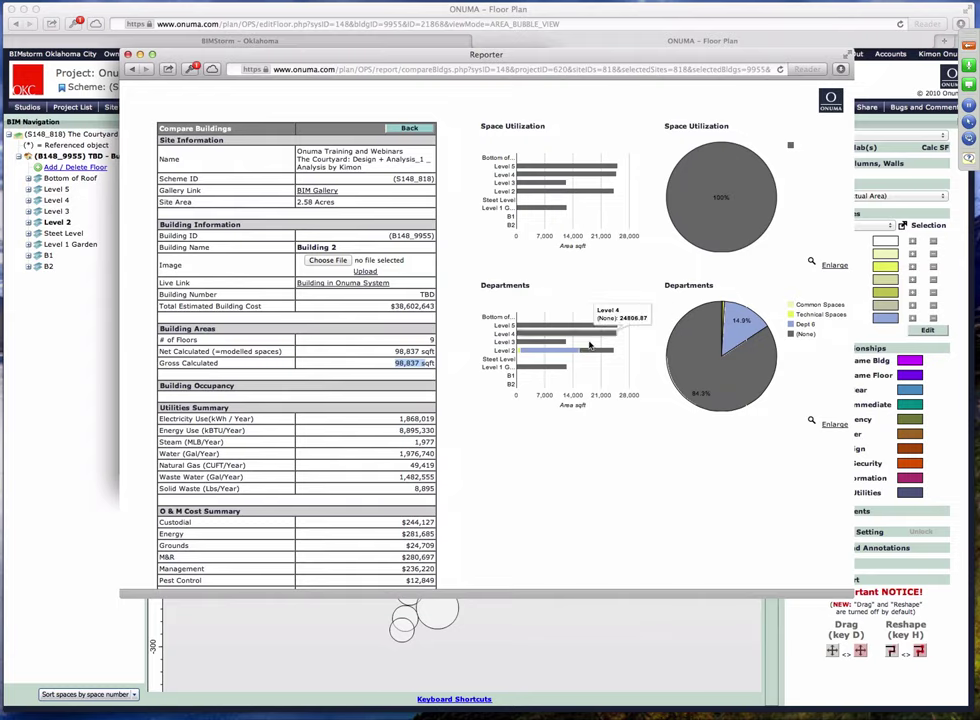
Enlarge the Departments charts and inspect the area shares of Technical Spaces and Dept 6
{"action": "left_click", "coordinate": [826, 427]}
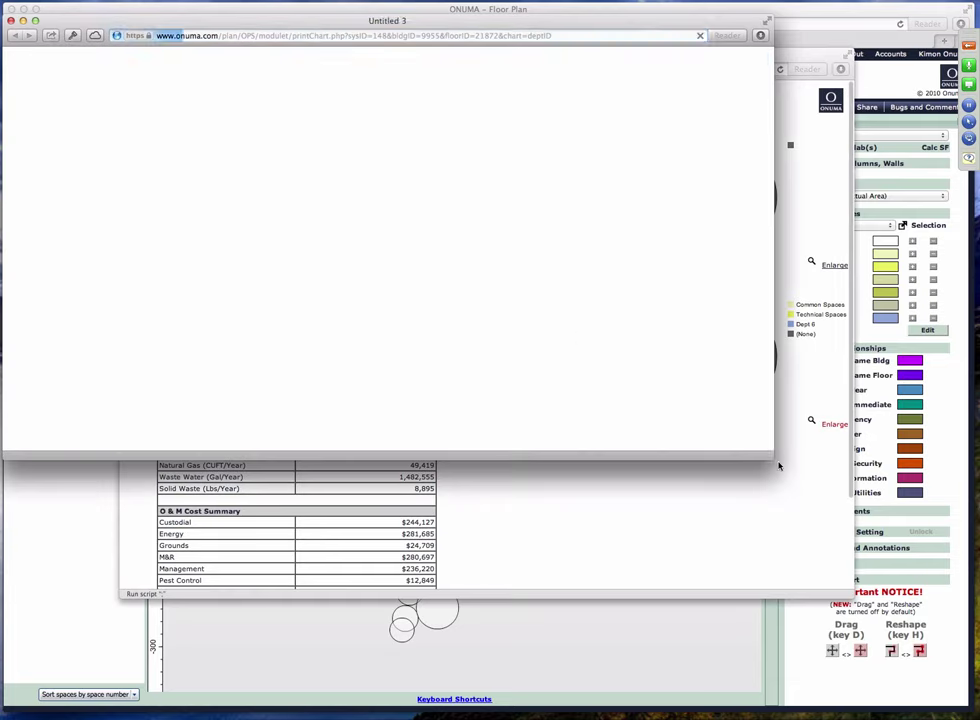
{"action": "left_click_drag", "start_coordinate": [773, 459], "coordinate": [903, 573]}
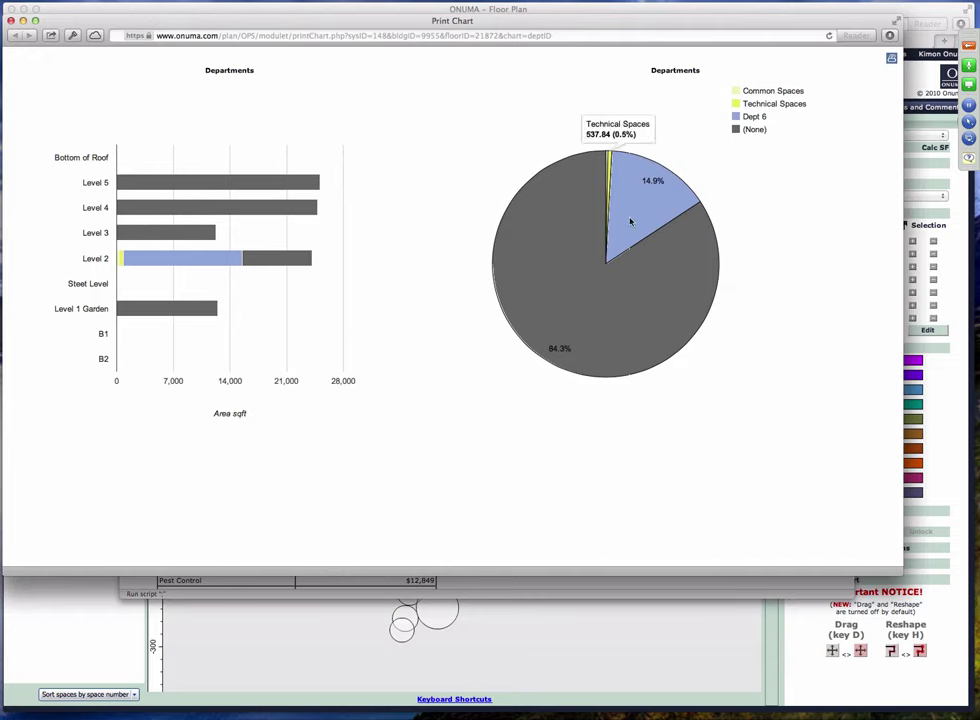
{"action": "mouse_move", "coordinate": [663, 196]}
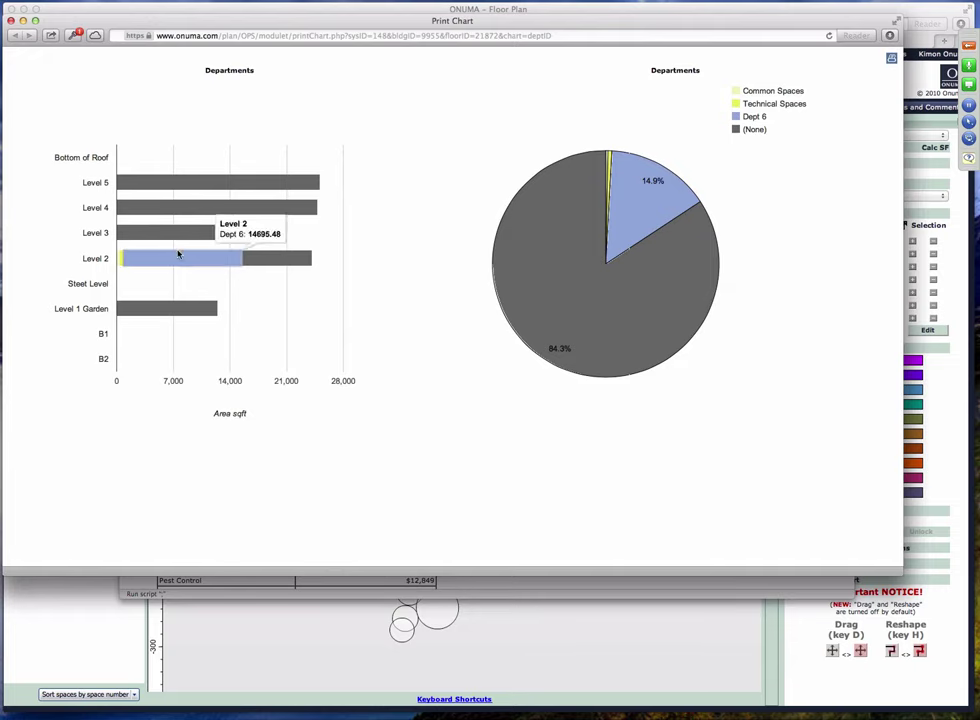
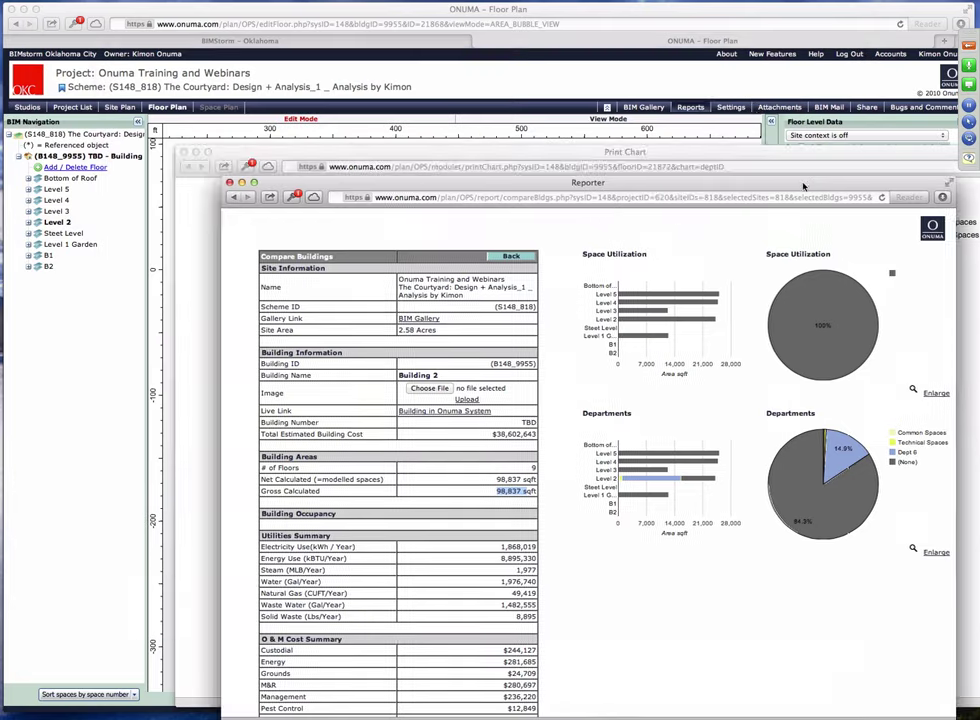
Return to the floor plan and open the Department list in the scheme's General Settings
{"action": "key", "text": "super+w"}
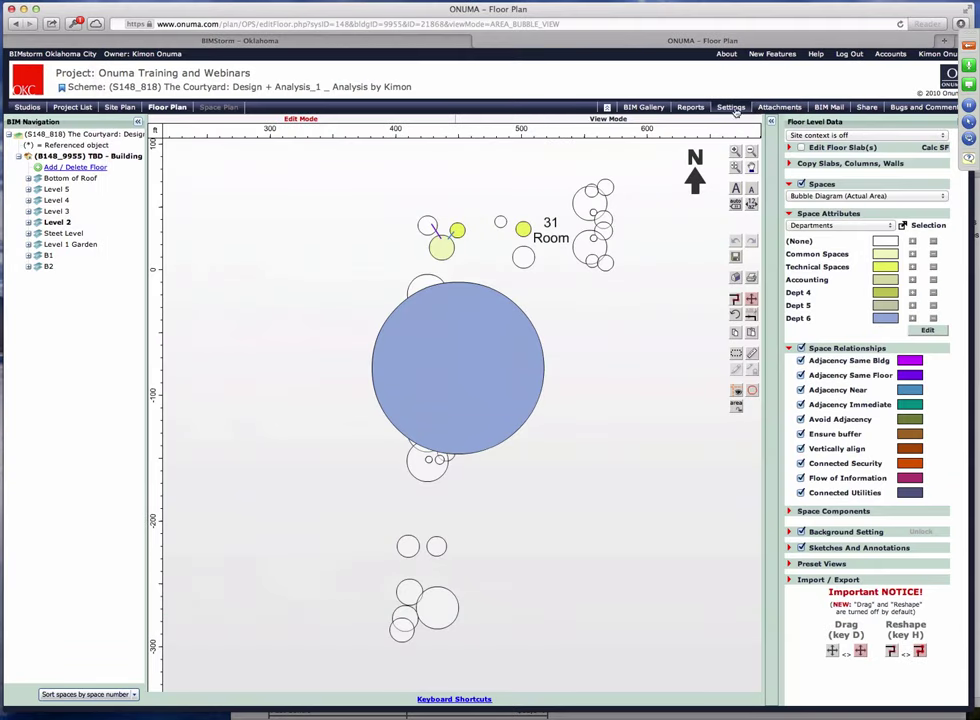
{"action": "left_click", "coordinate": [731, 107]}
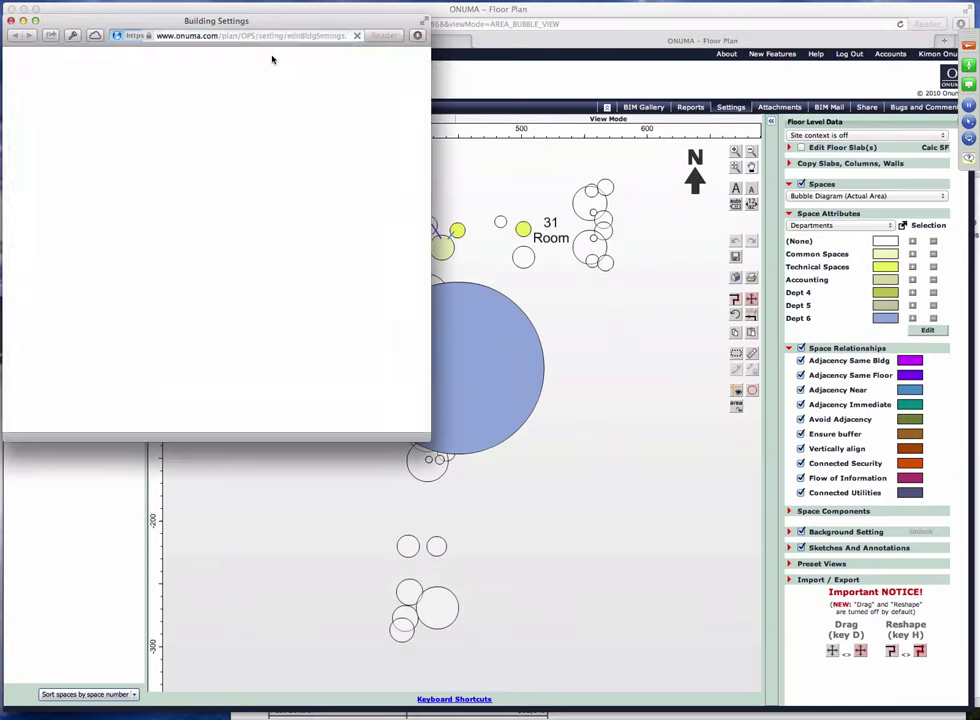
{"action": "left_click_drag", "start_coordinate": [268, 28], "coordinate": [560, 165]}
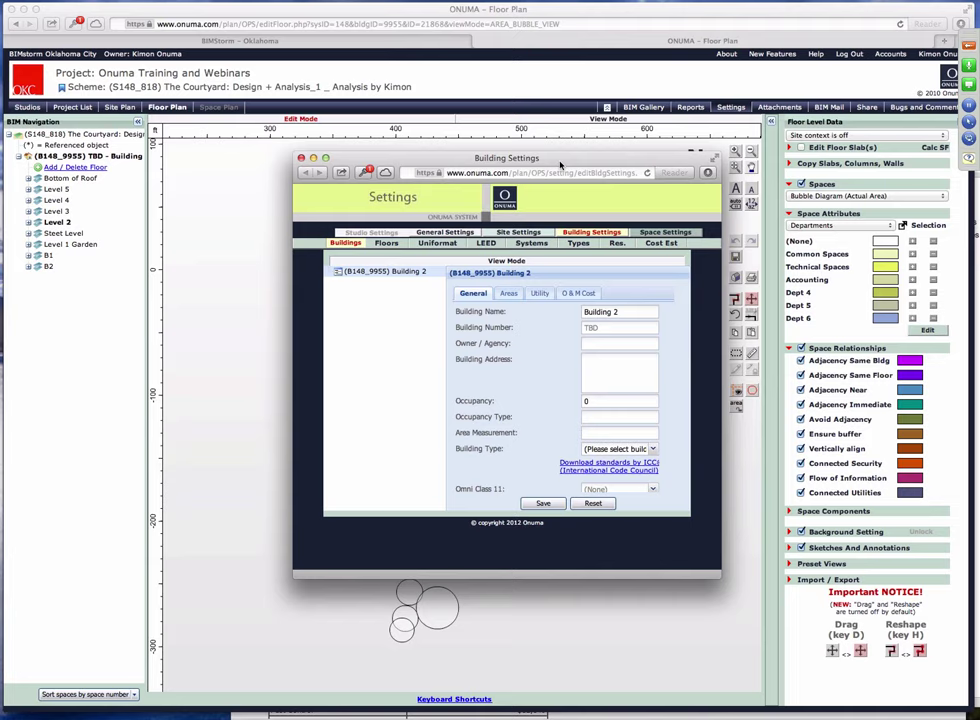
{"action": "left_click", "coordinate": [447, 232]}
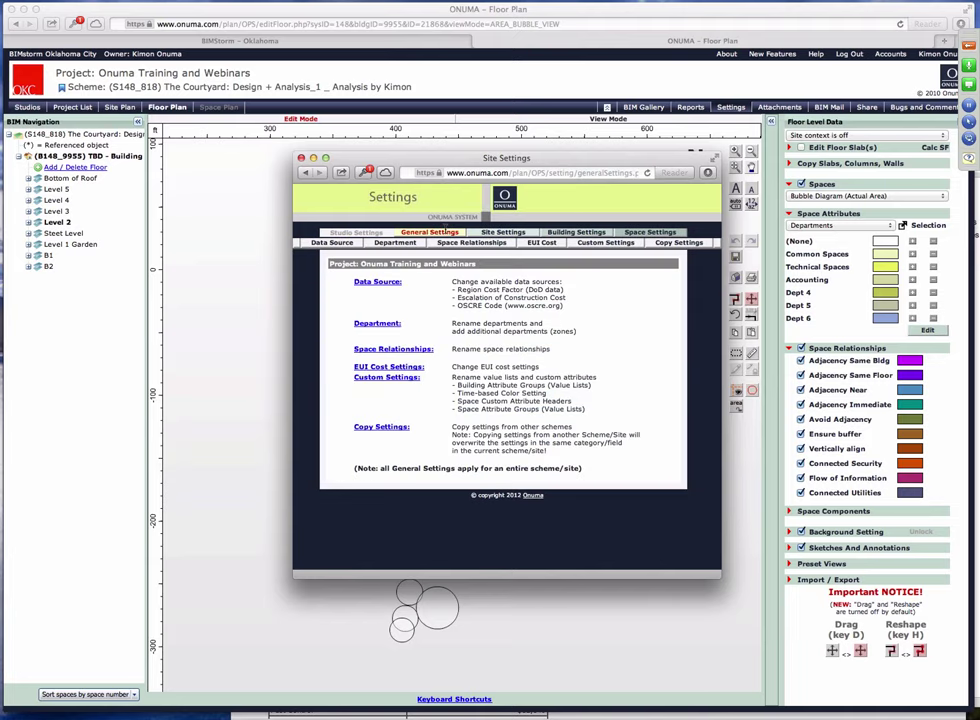
{"action": "left_click", "coordinate": [604, 244]}
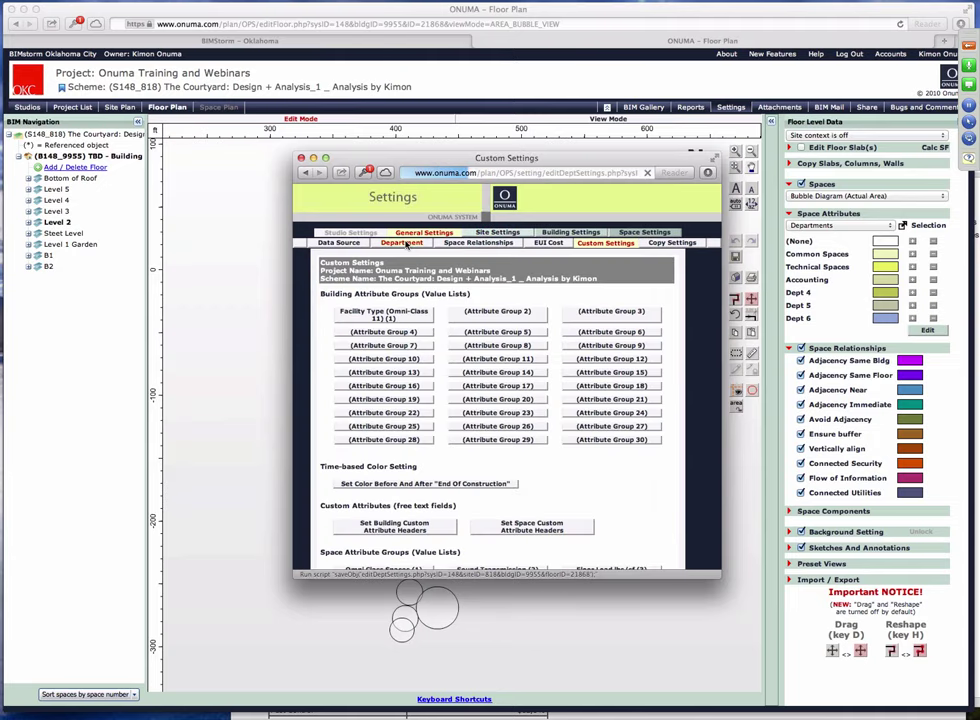
{"action": "left_click", "coordinate": [404, 244]}
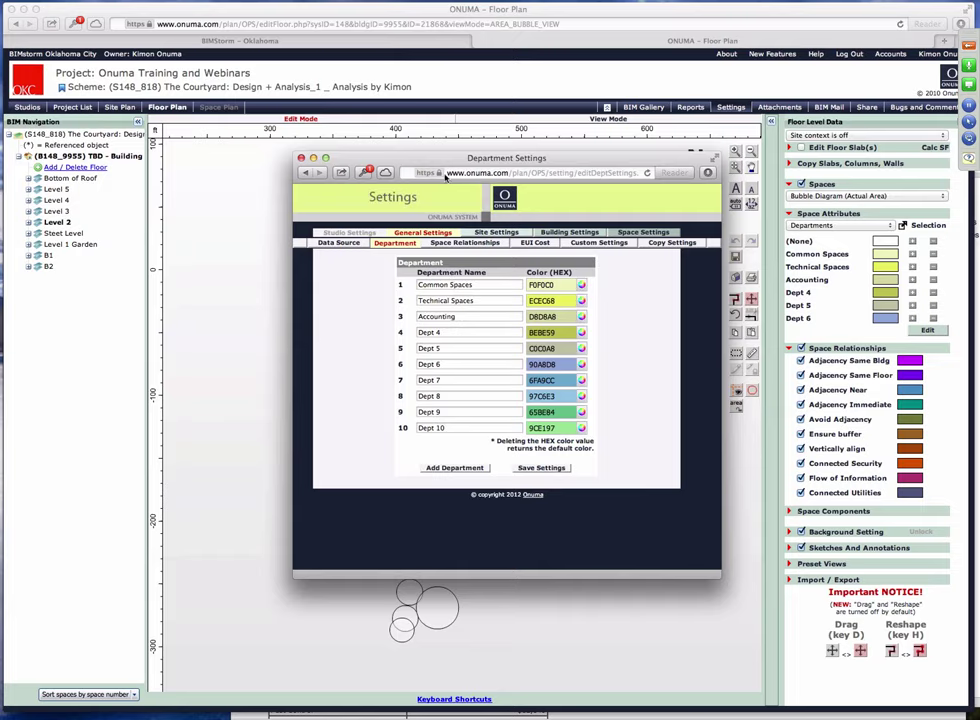
Rename department 1 as Retail and department 2 as Office in the department list
{"action": "left_click_drag", "start_coordinate": [446, 157], "coordinate": [473, 95]}
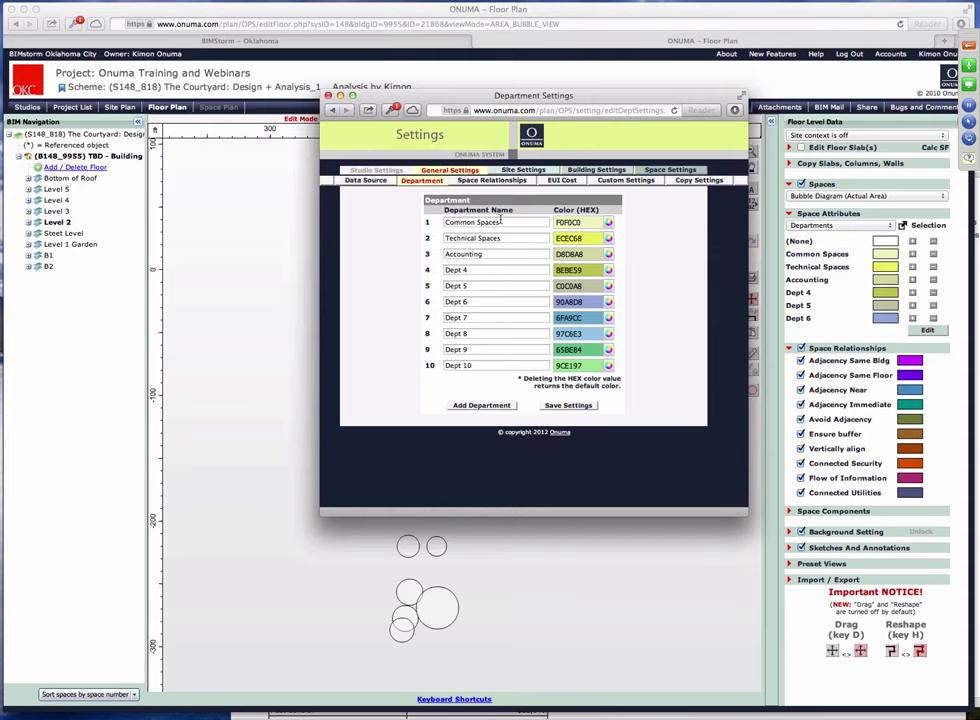
{"action": "left_click_drag", "start_coordinate": [506, 222], "coordinate": [403, 218]}
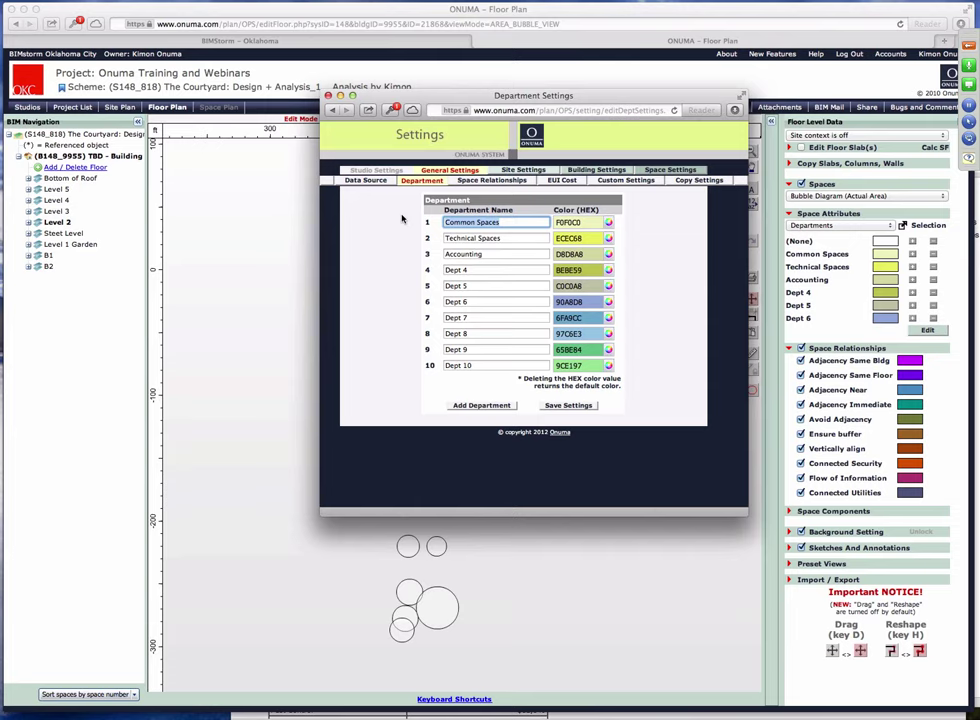
{"action": "double_click", "coordinate": [488, 222]}
{"action": "triple_click", "coordinate": [502, 223]}
{"action": "type", "text": "Retail"}
{"action": "key", "text": "Tab"}
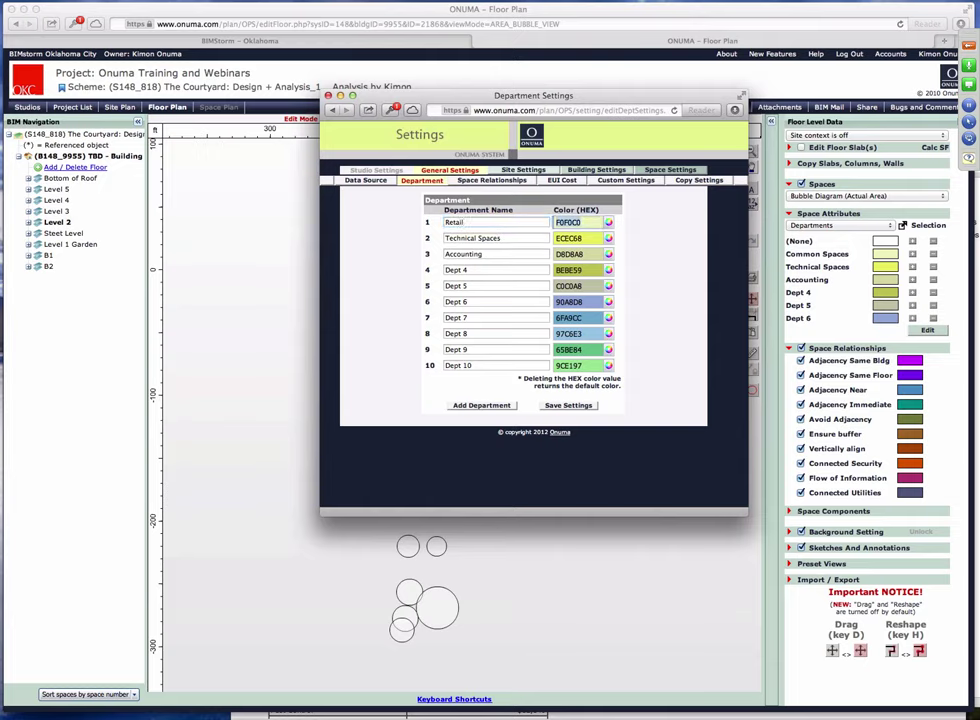
{"action": "triple_click", "coordinate": [495, 237]}
{"action": "type", "text": "C"}
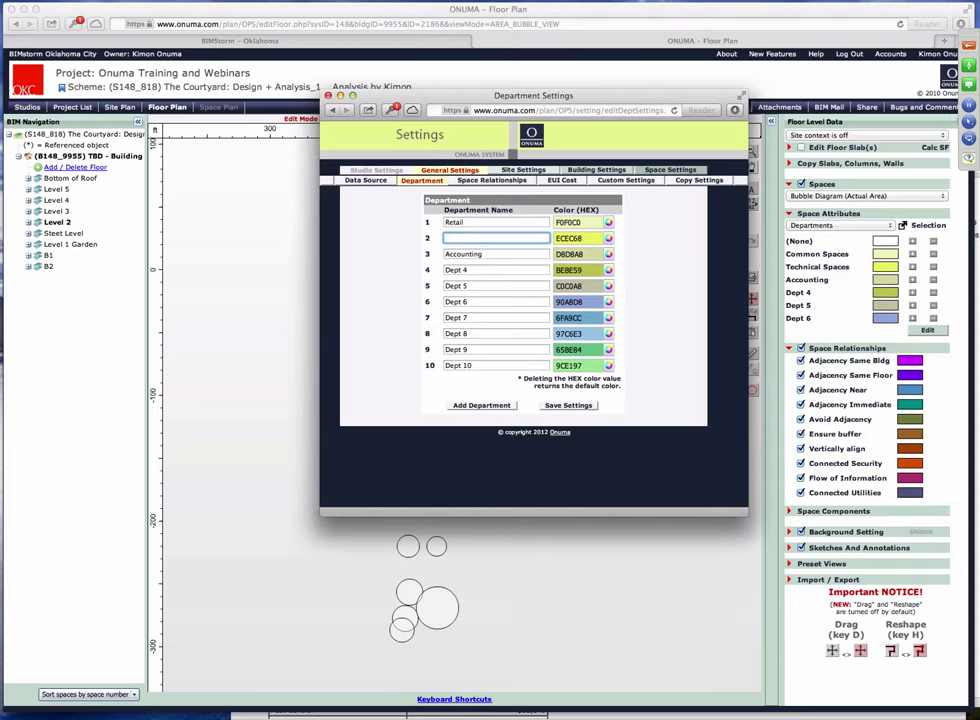
Rename department 3 (Accounting) as Residential and department 4 as Living
{"action": "triple_click", "coordinate": [498, 253]}
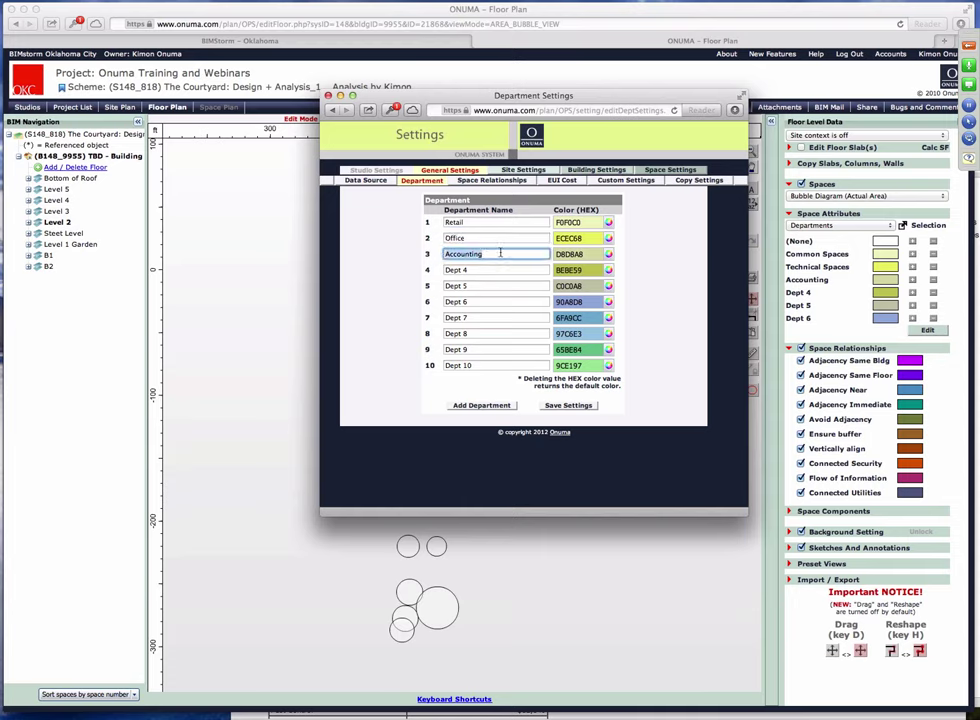
{"action": "type", "text": "Residential"}
{"action": "triple_click", "coordinate": [488, 270]}
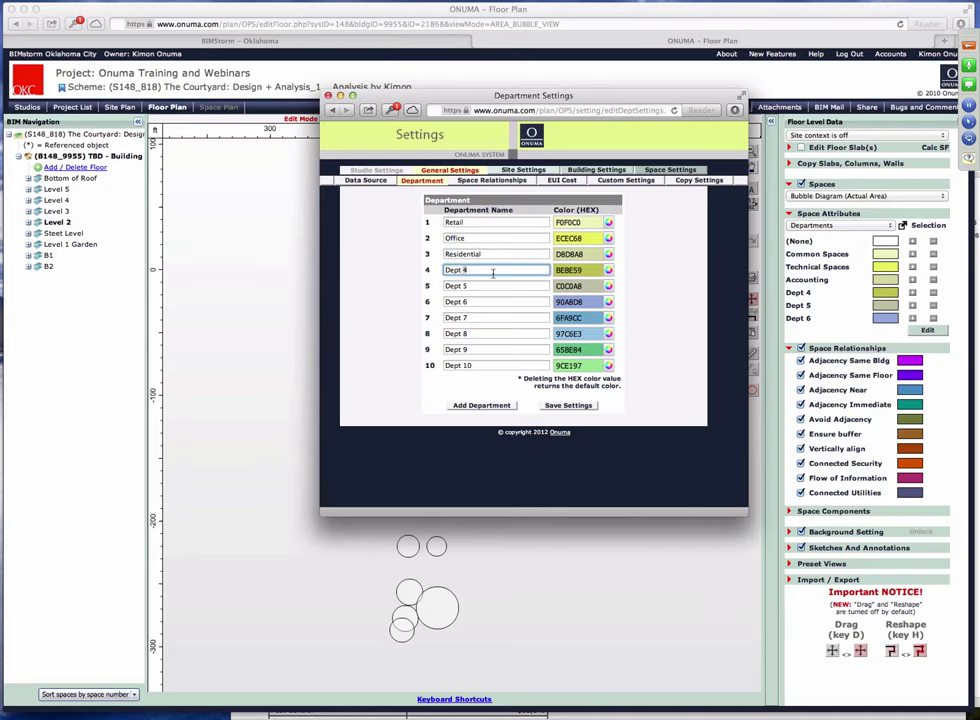
{"action": "type", "text": "Living"}
Rename department 5 as Bedroom and department 6 as Service
{"action": "left_click", "coordinate": [475, 288]}
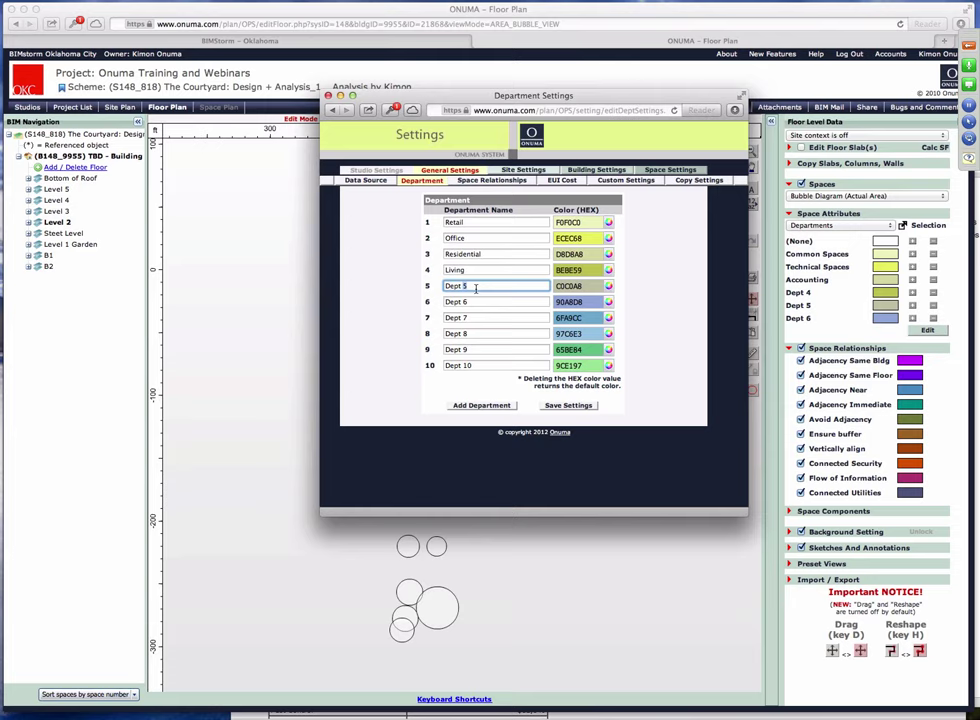
{"action": "triple_click", "coordinate": [475, 288]}
{"action": "type", "text": "Bedroom"}
{"action": "triple_click", "coordinate": [475, 297]}
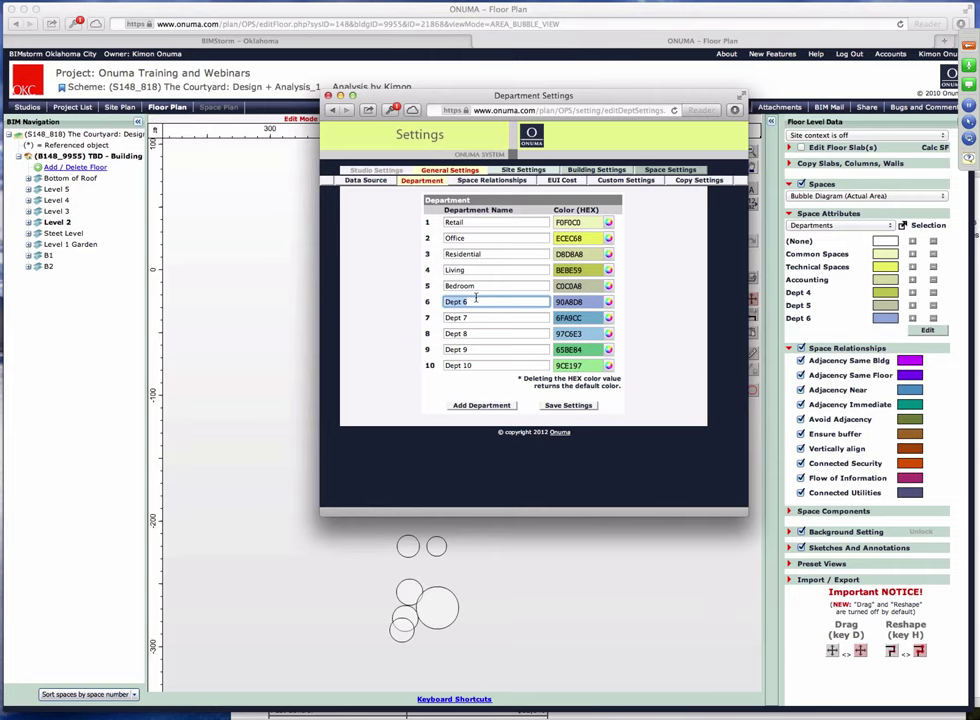
{"action": "type", "text": "Service"}
Rename department 7 as 1 BR Unit and department 8 as 2 Br Unit
{"action": "triple_click", "coordinate": [462, 317]}
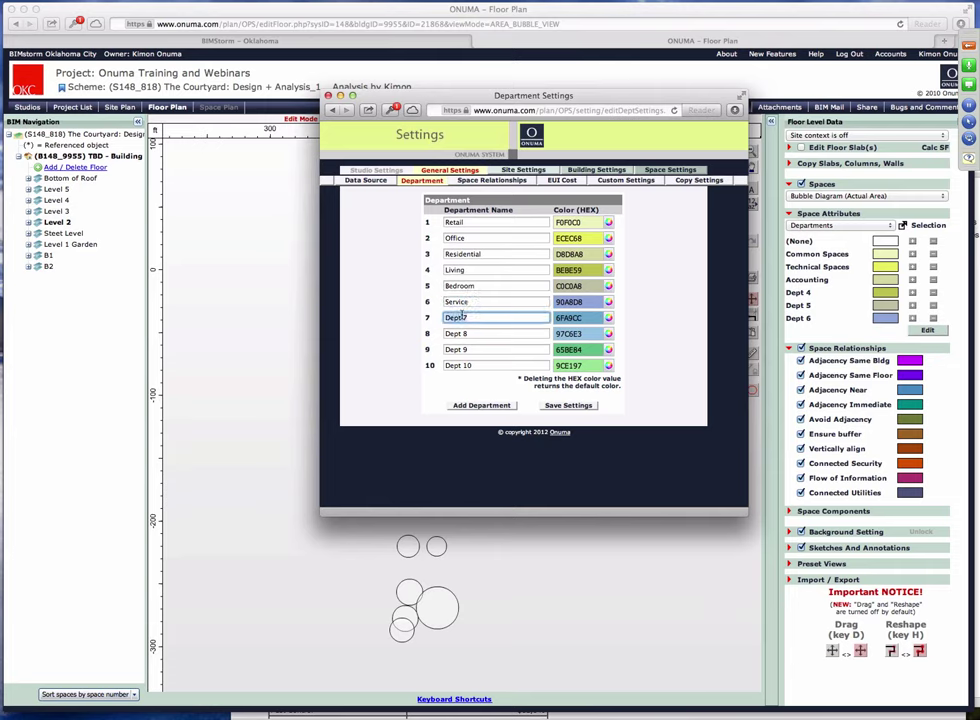
{"action": "type", "text": "I"}
{"action": "left_click", "coordinate": [482, 334]}
{"action": "type", "text": "2 Br Unit"}
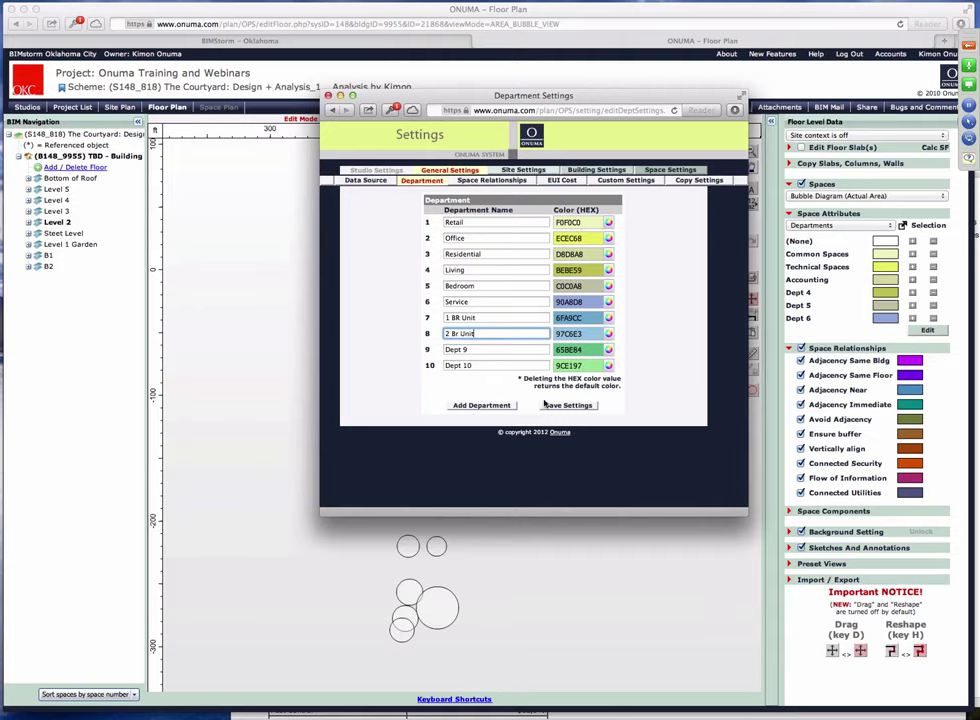
Save the department names, and set the Living color to FF9900 and the Bedroom color to CC99FF
{"action": "left_click", "coordinate": [567, 405]}
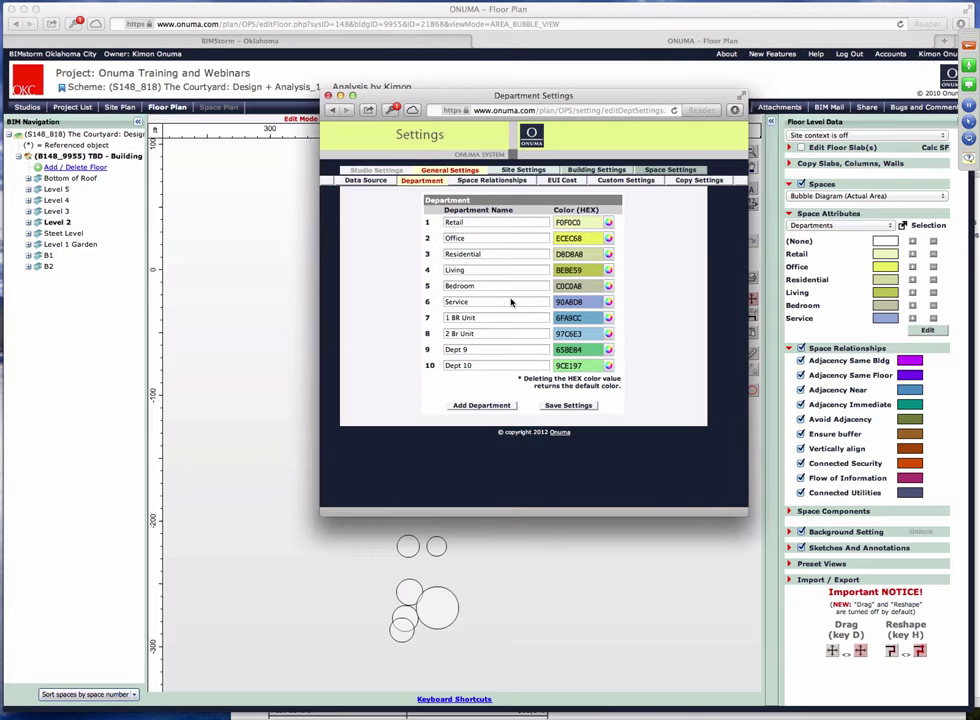
{"action": "left_click", "coordinate": [609, 271]}
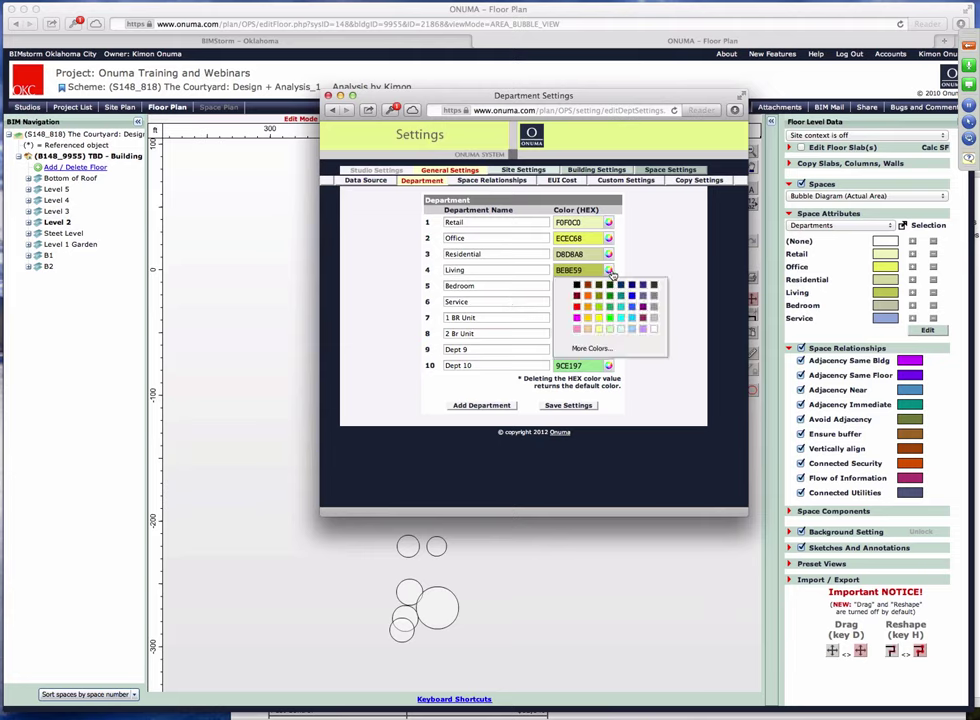
{"action": "left_click", "coordinate": [587, 296]}
{"action": "left_click", "coordinate": [610, 287]}
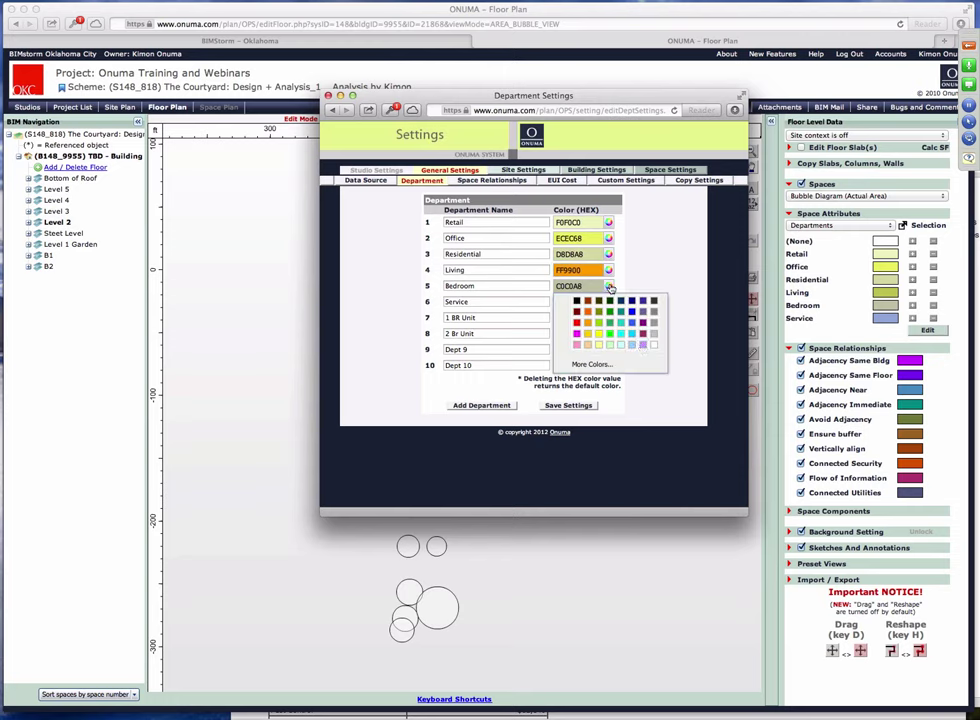
{"action": "left_click", "coordinate": [638, 347]}
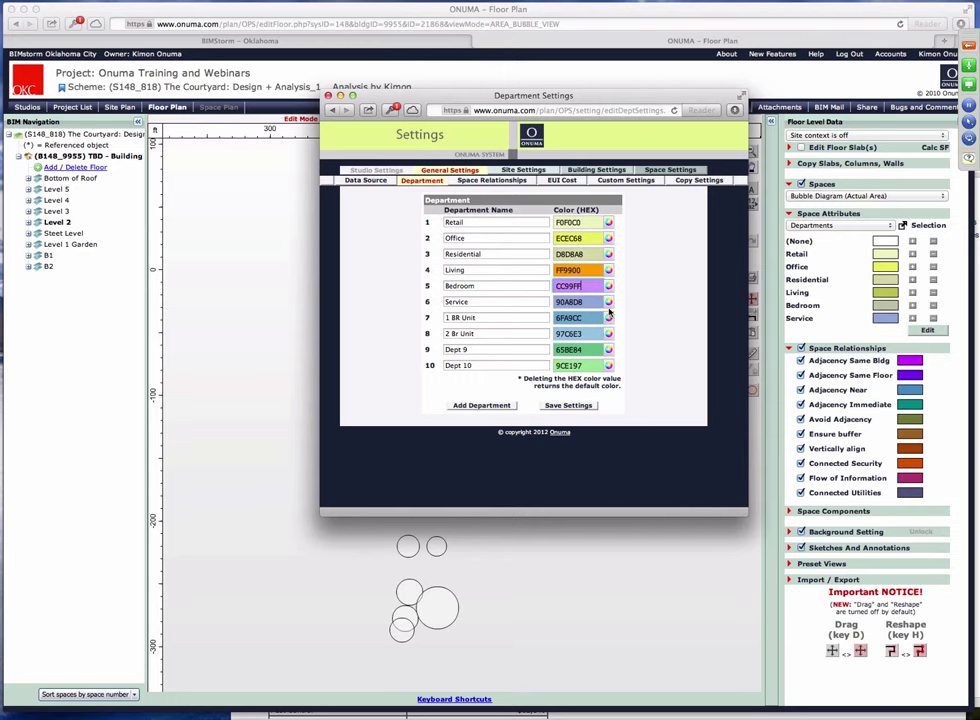
Set the 1 BR Unit color to CCFFCC and the Office color to FF99CC, and save the department settings
{"action": "left_click", "coordinate": [609, 318]}
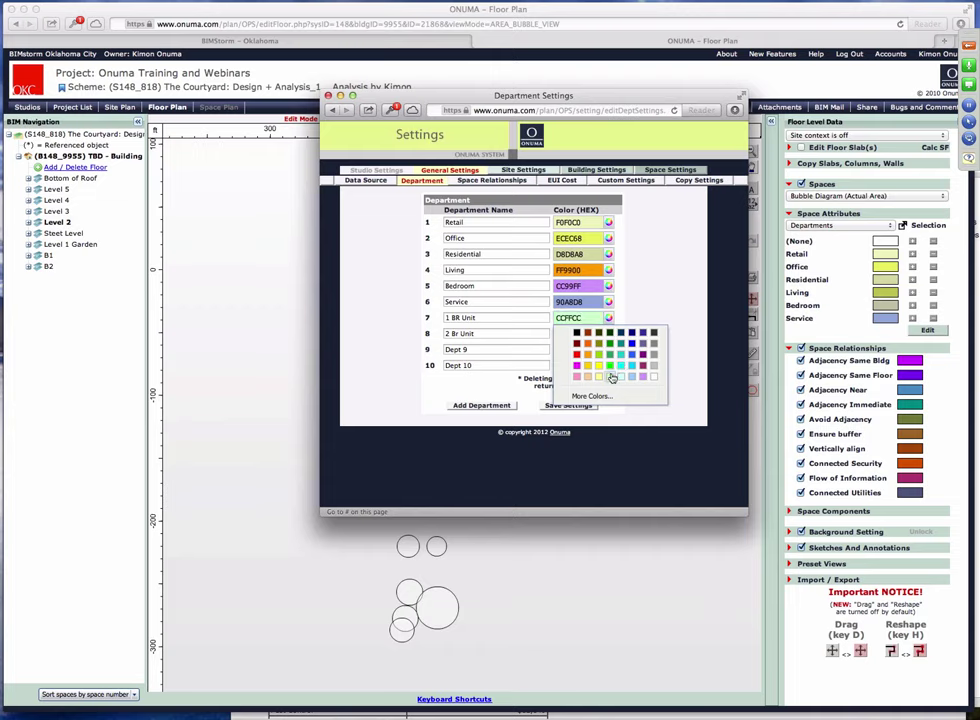
{"action": "left_click", "coordinate": [612, 378]}
{"action": "left_click", "coordinate": [609, 238]}
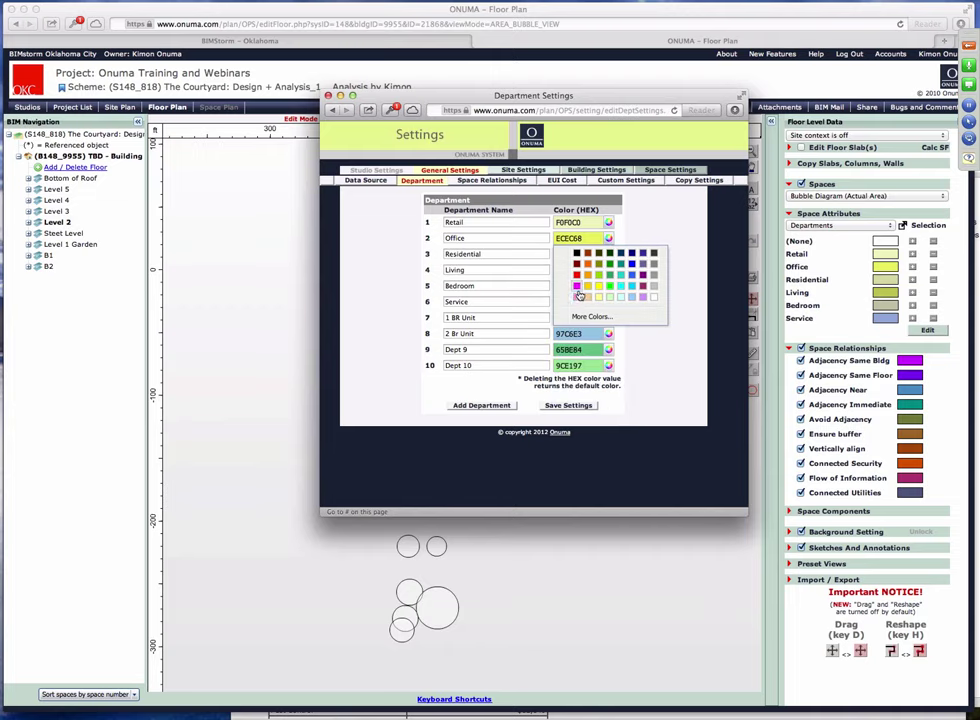
{"action": "left_click", "coordinate": [584, 297]}
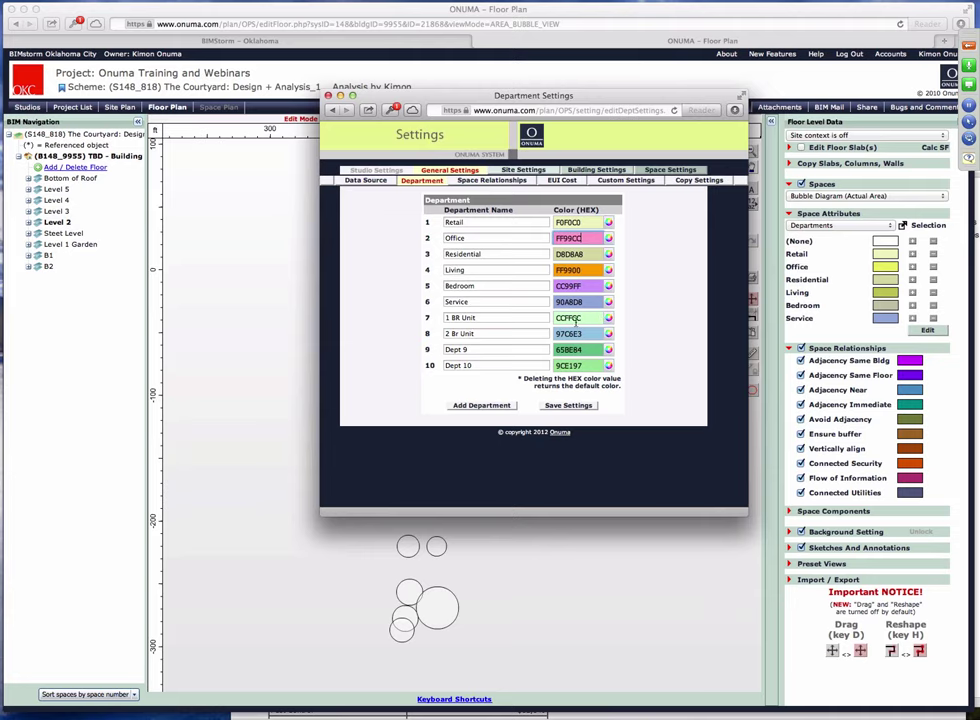
{"action": "left_click", "coordinate": [568, 405]}
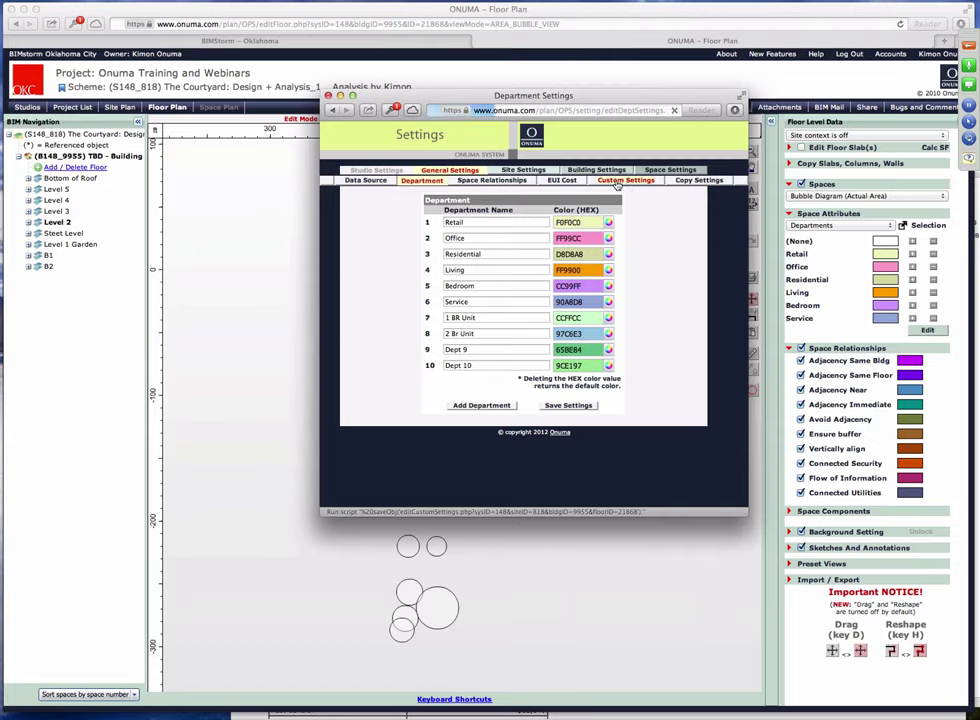
Review the building and space attribute groups in the custom settings, and close the settings window
{"action": "left_click", "coordinate": [618, 182]}
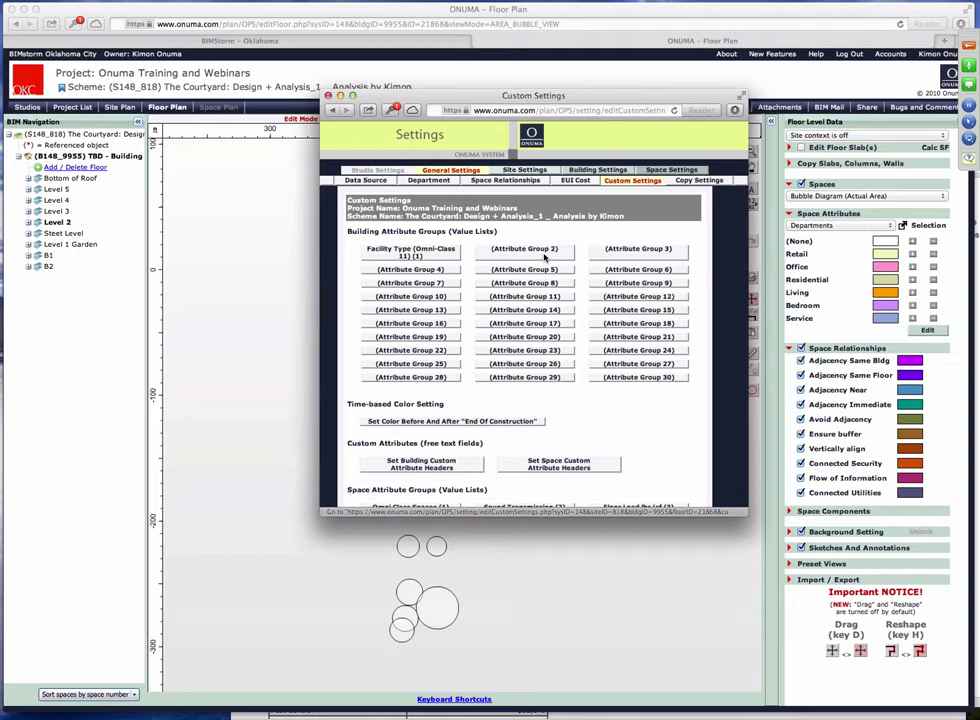
{"action": "scroll", "coordinate": [492, 316], "scroll_direction": "down", "scroll_amount": 5}
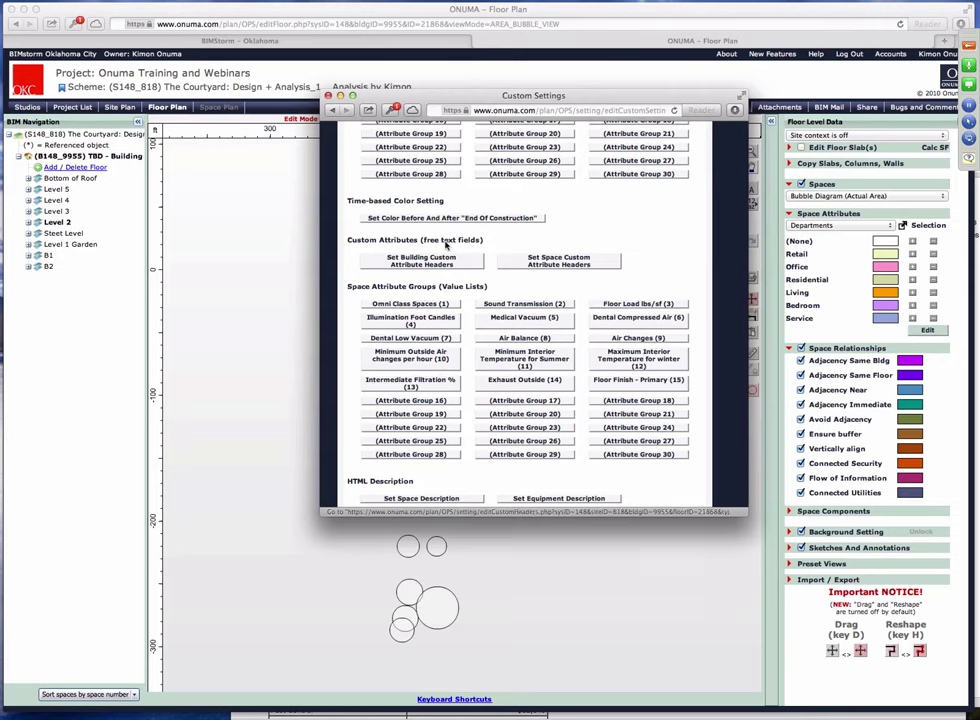
{"action": "scroll", "coordinate": [467, 306], "scroll_direction": "up", "scroll_amount": 5}
{"action": "scroll", "coordinate": [467, 306], "scroll_direction": "down", "scroll_amount": 3}
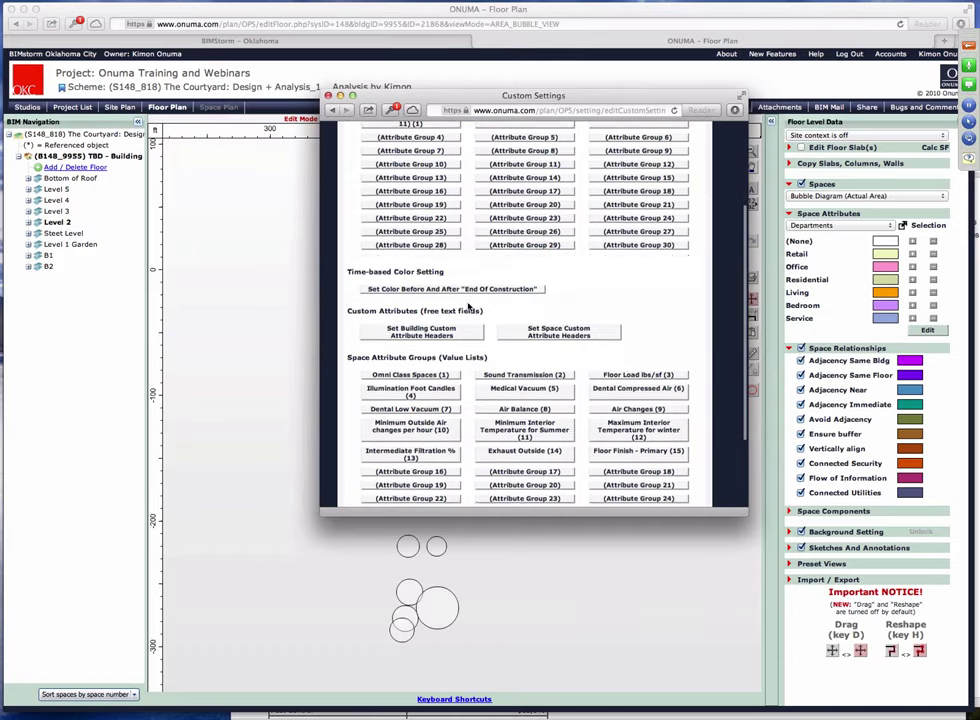
{"action": "scroll", "coordinate": [470, 308], "scroll_direction": "up", "scroll_amount": 3}
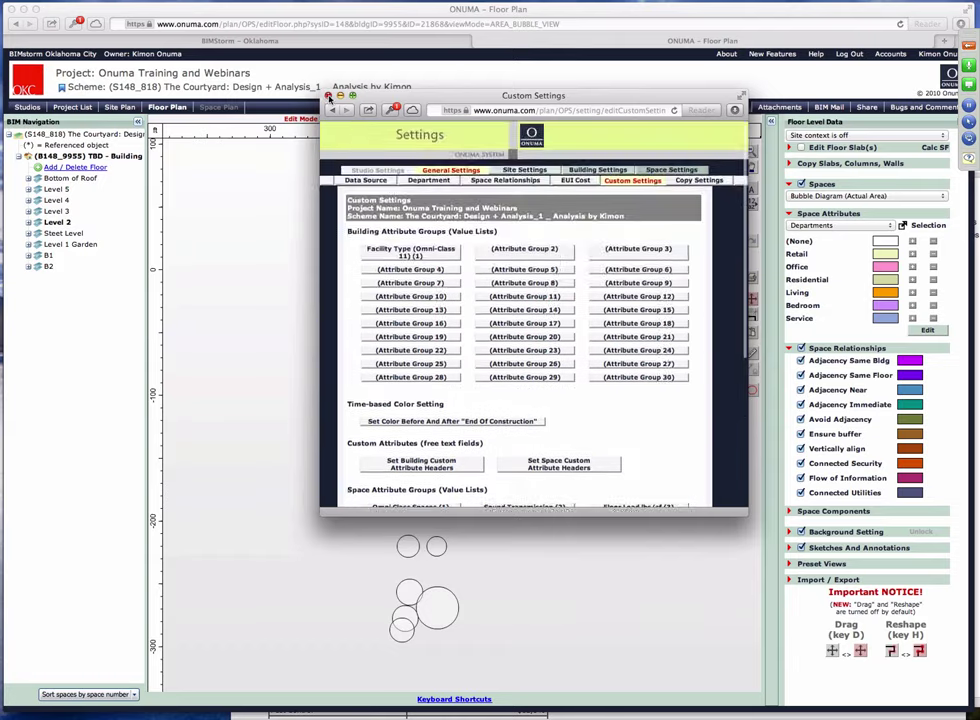
{"action": "left_click", "coordinate": [329, 96]}
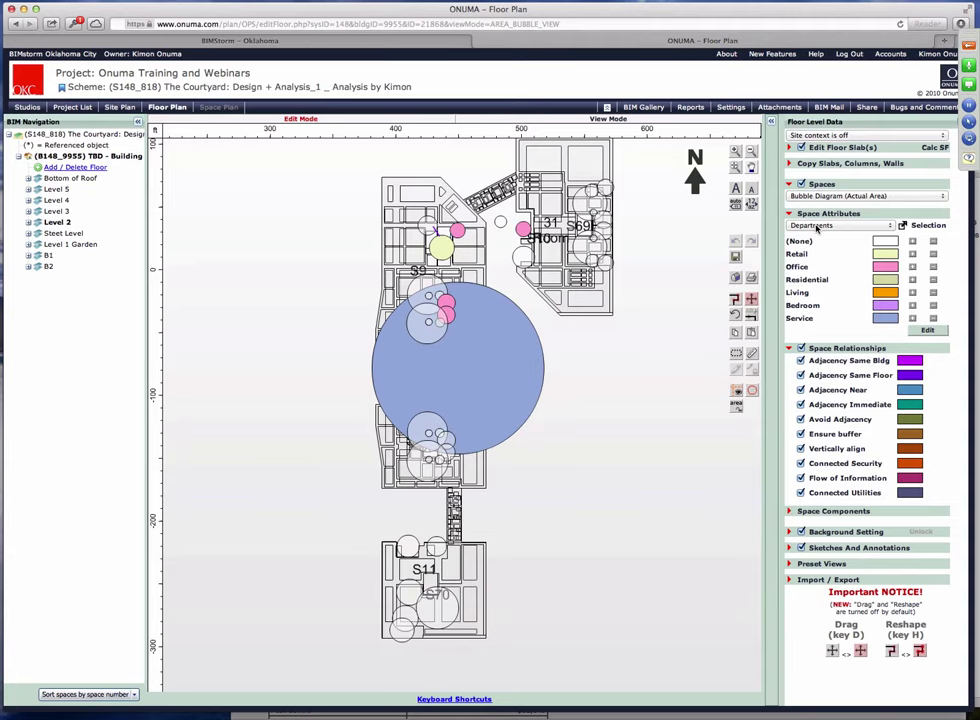
Hide the floor slabs on the Level 2 bubble diagram while keeping the spaces colored by department
{"action": "left_click", "coordinate": [817, 226]}
{"action": "left_click", "coordinate": [817, 224]}
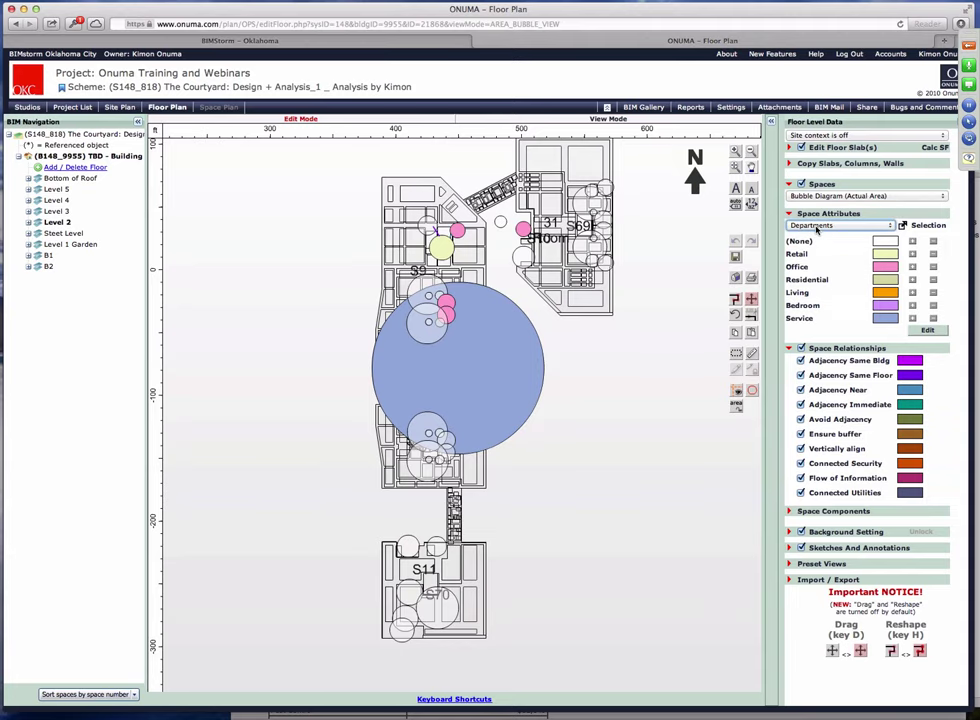
{"action": "left_click", "coordinate": [801, 147]}
Select the two separate rooms 56 and 57 below the large Service bubble and assign them to the Residential department
{"action": "left_click", "coordinate": [407, 590]}
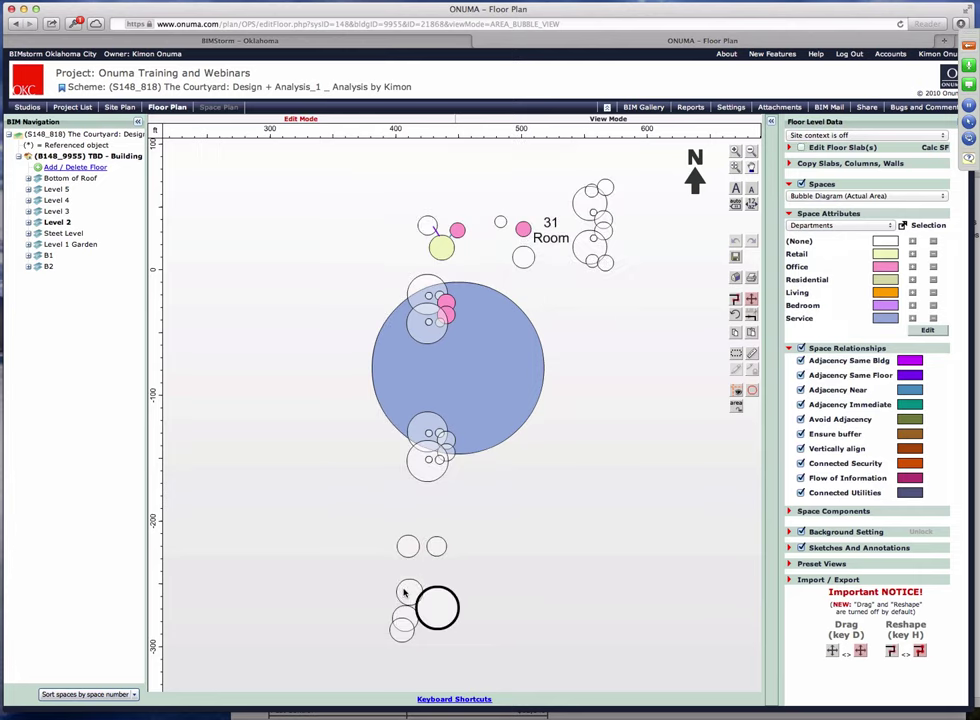
{"action": "left_click", "coordinate": [407, 546]}
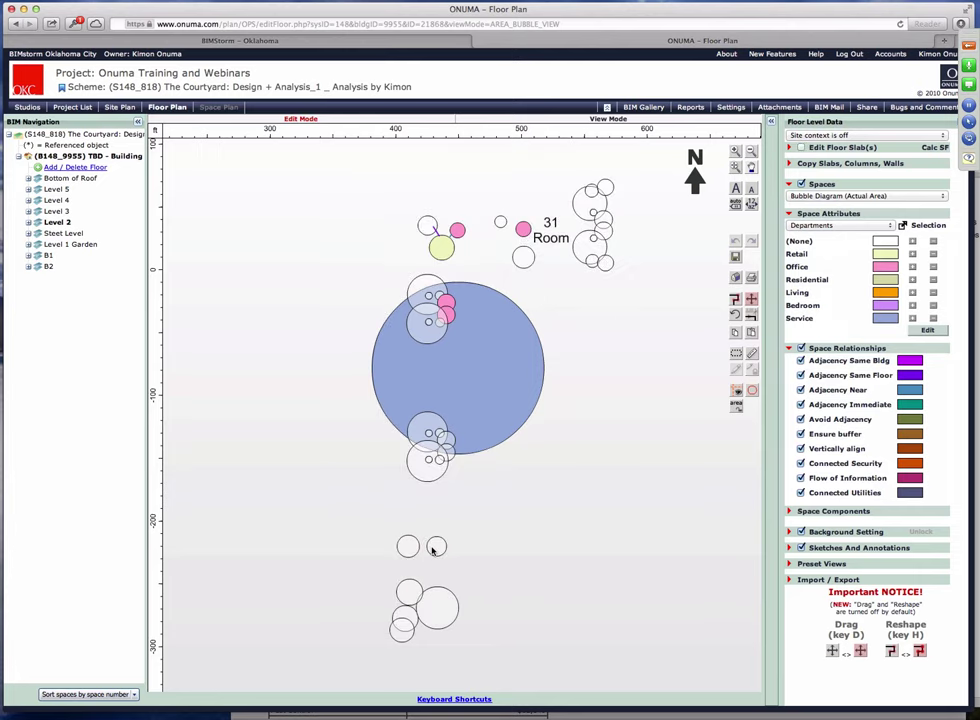
{"action": "double_click", "coordinate": [417, 547]}
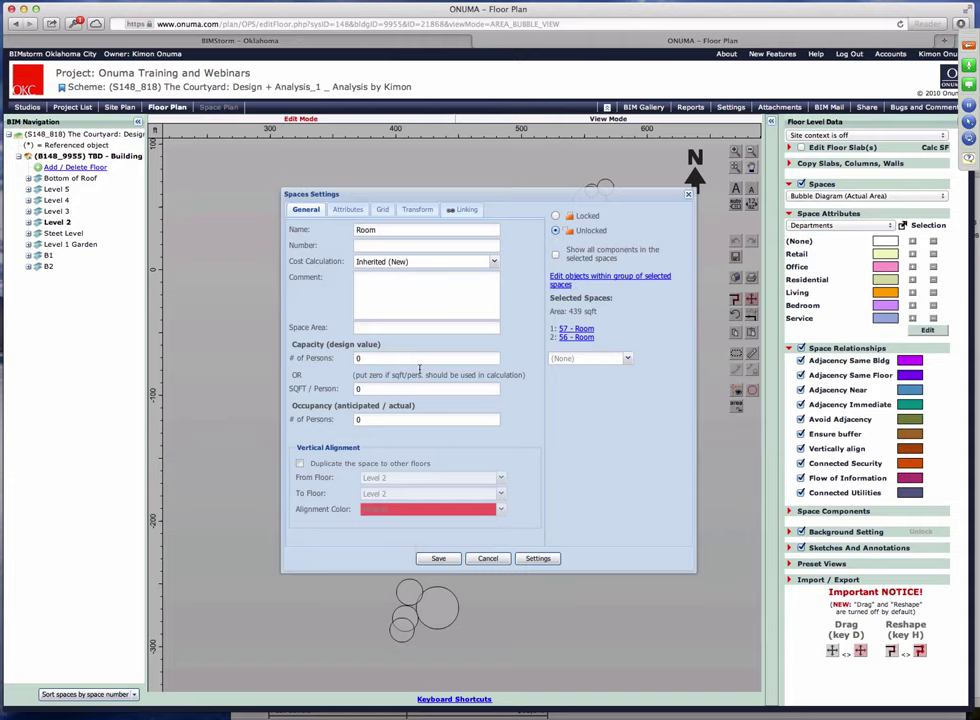
{"action": "left_click", "coordinate": [347, 209]}
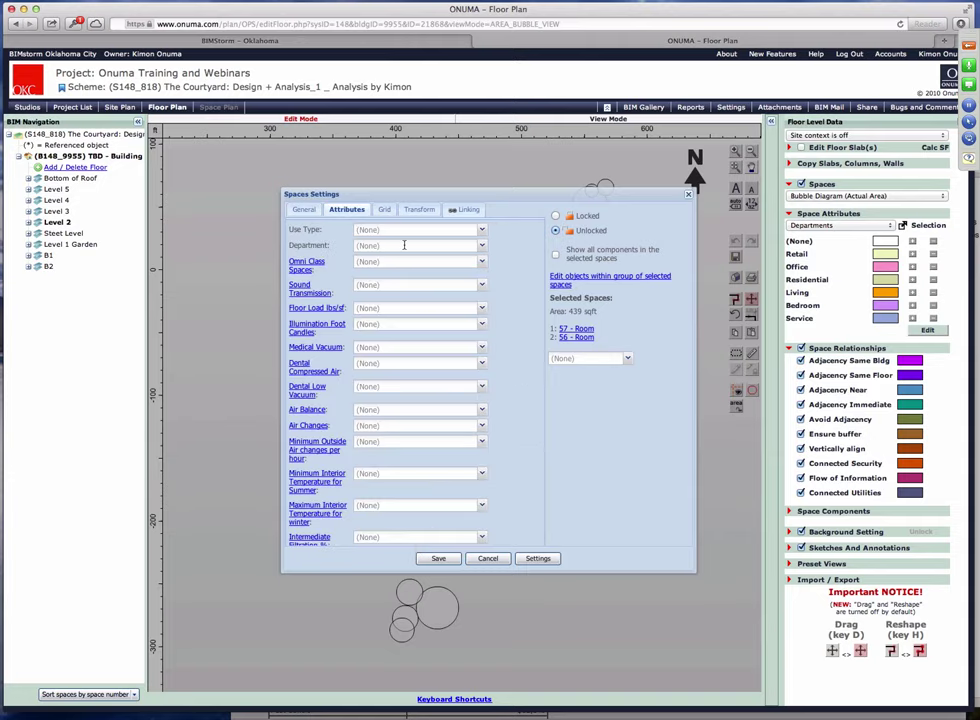
{"action": "left_click", "coordinate": [479, 246]}
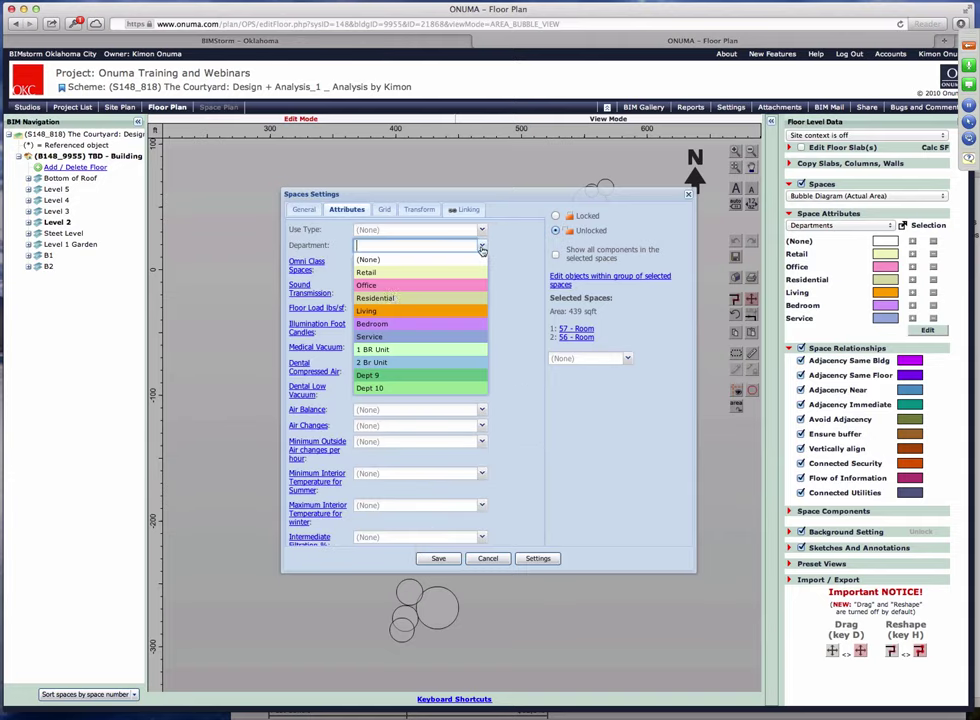
{"action": "left_click", "coordinate": [385, 299]}
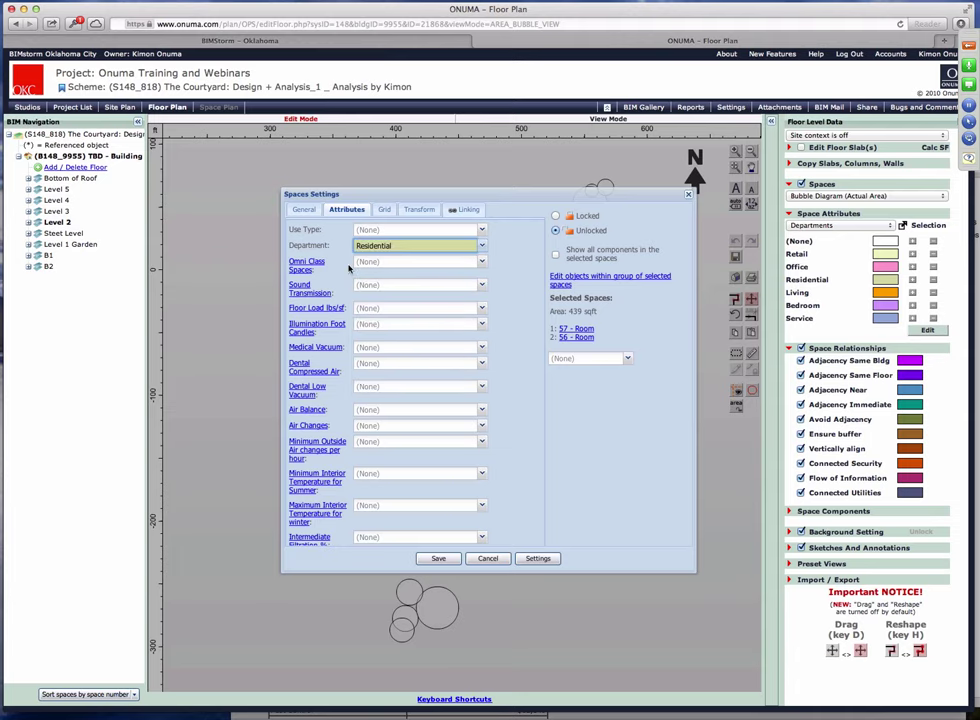
{"action": "scroll", "coordinate": [455, 376], "scroll_direction": "down", "scroll_amount": 3}
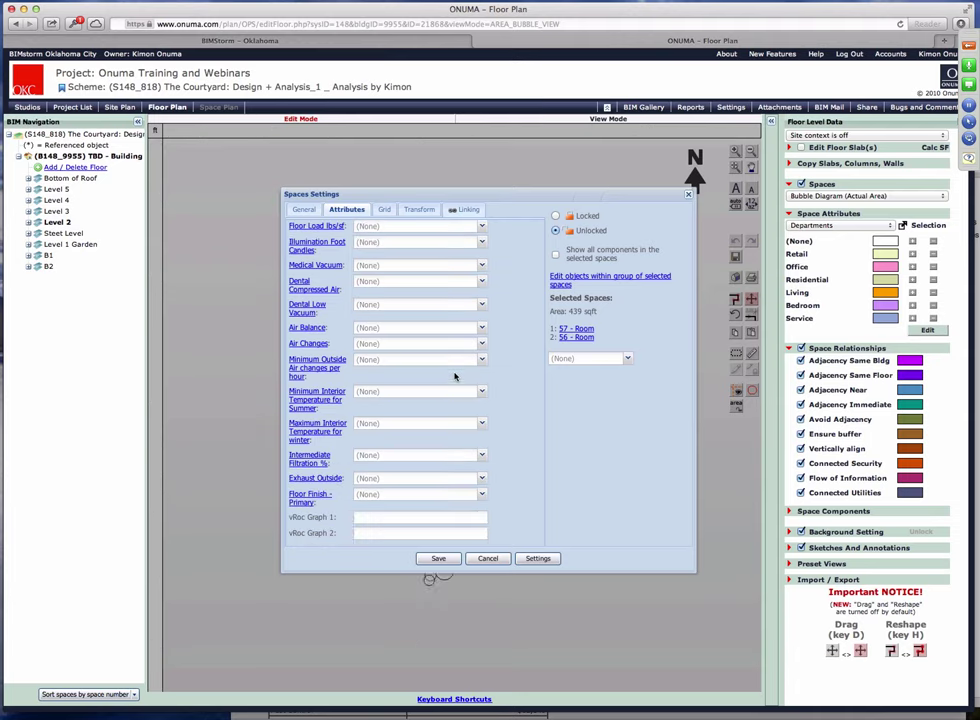
{"action": "scroll", "coordinate": [456, 378], "scroll_direction": "up", "scroll_amount": 3}
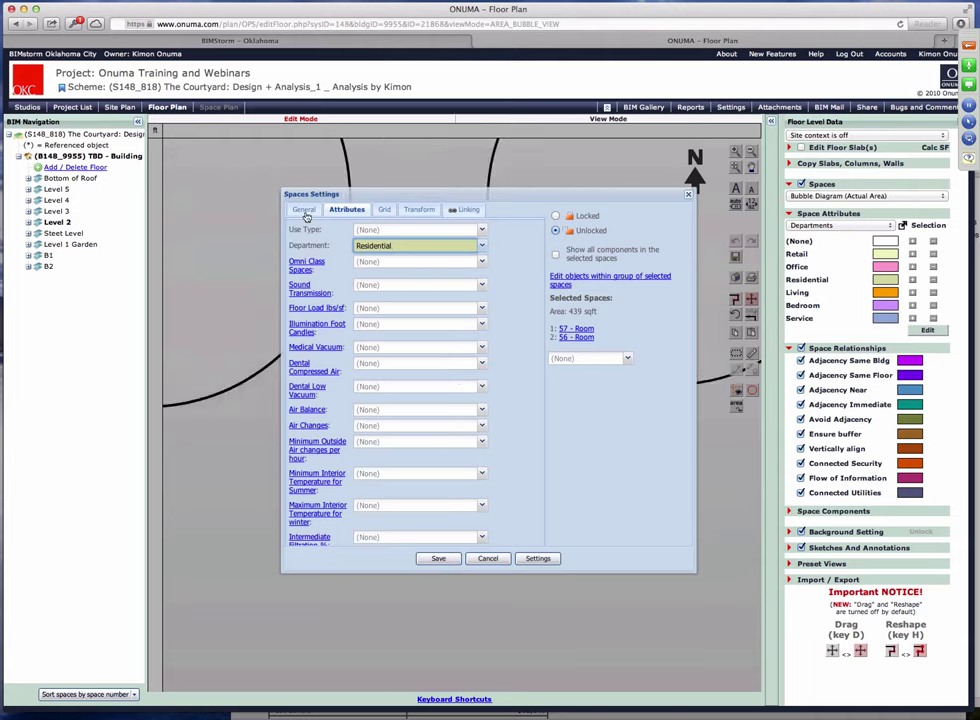
Set the cost calculation of rooms 56 and 57 to New (High) and save the space settings
{"action": "left_click", "coordinate": [304, 213]}
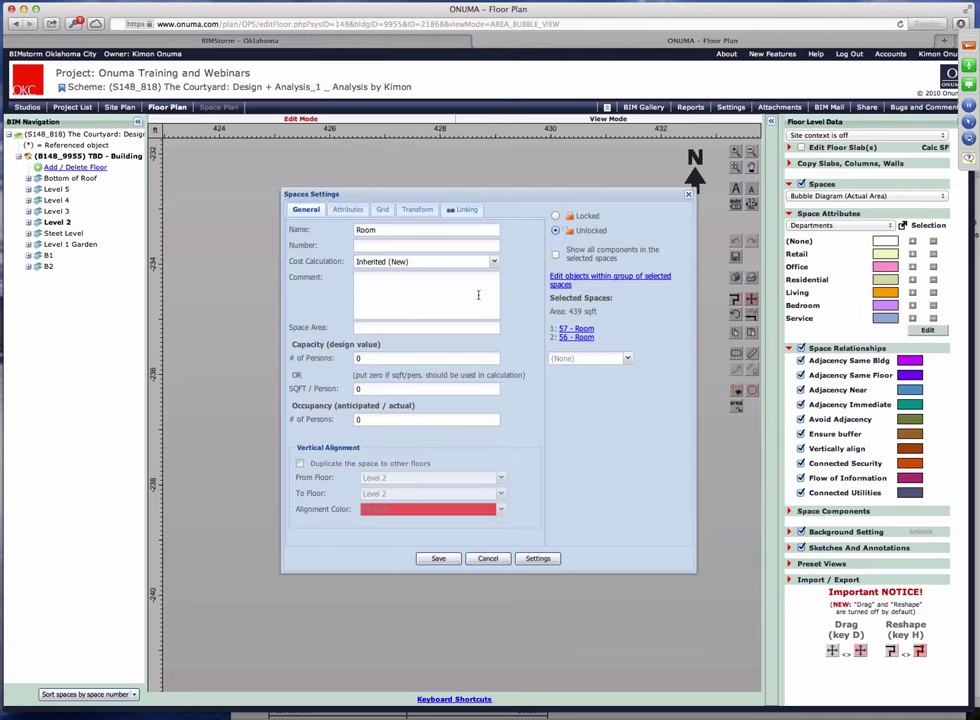
{"action": "left_click", "coordinate": [492, 263]}
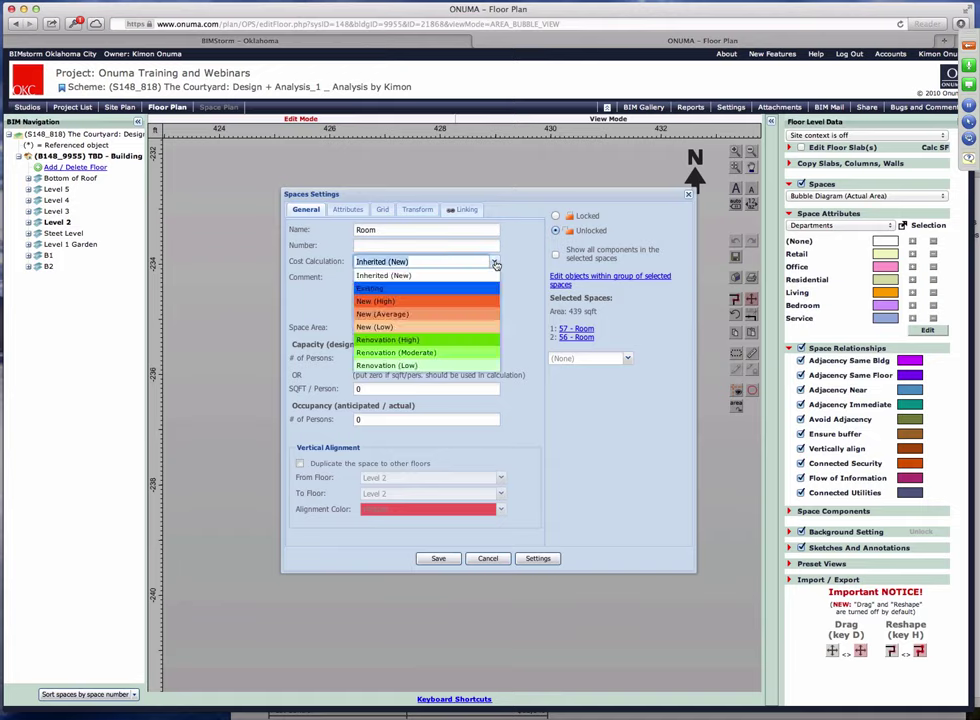
{"action": "left_click", "coordinate": [445, 298]}
{"action": "left_click", "coordinate": [438, 558]}
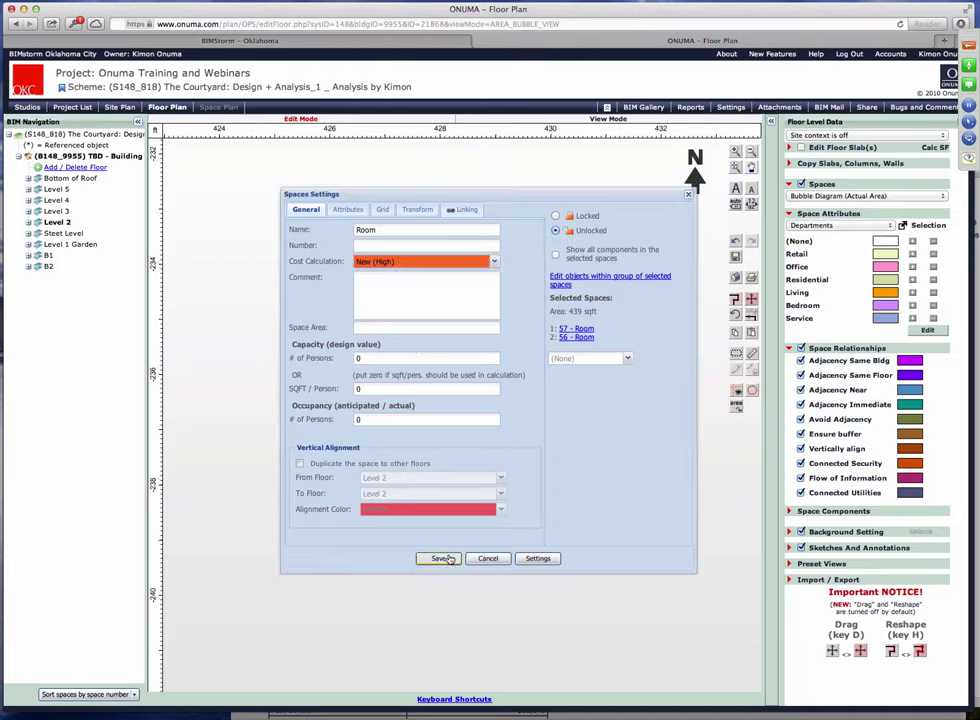
{"action": "left_click", "coordinate": [734, 170]}
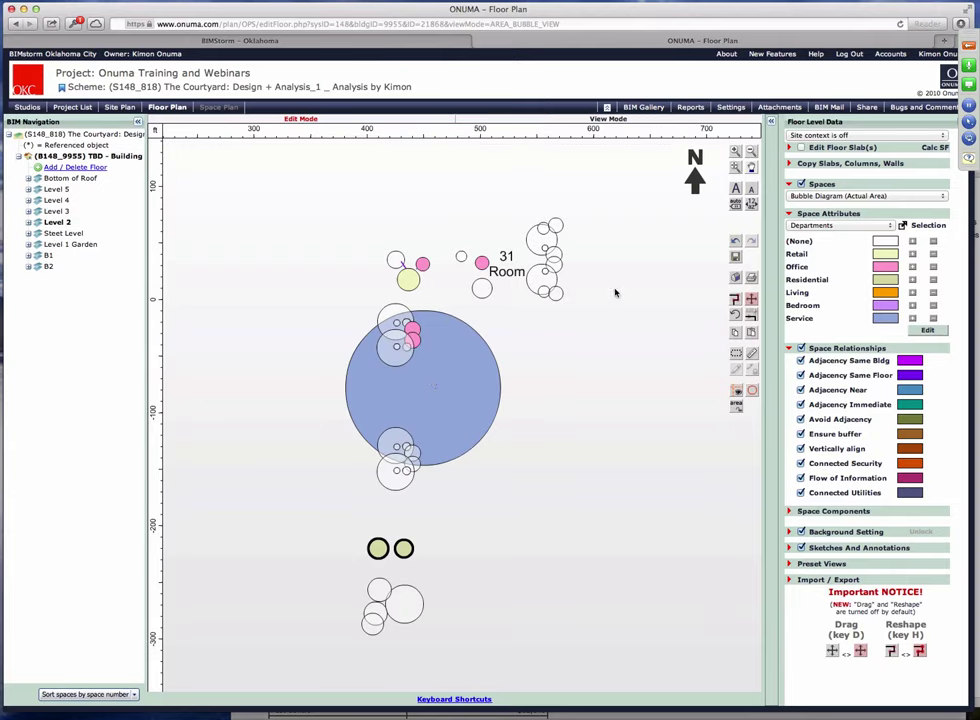
Save the floor plan and export the space attributes of Building 2 as an Excel spreadsheet
{"action": "scroll", "coordinate": [676, 222], "scroll_direction": "up", "scroll_amount": 5}
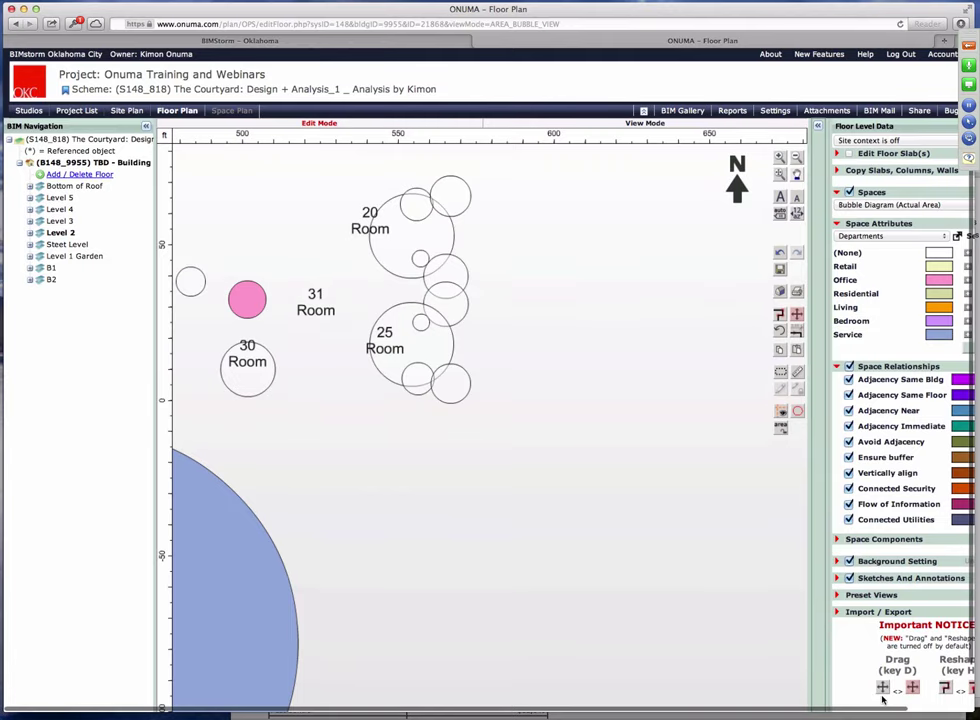
{"action": "left_click_drag", "start_coordinate": [888, 708], "coordinate": [938, 708]}
{"action": "scroll", "coordinate": [941, 673], "scroll_direction": "down", "scroll_amount": 2}
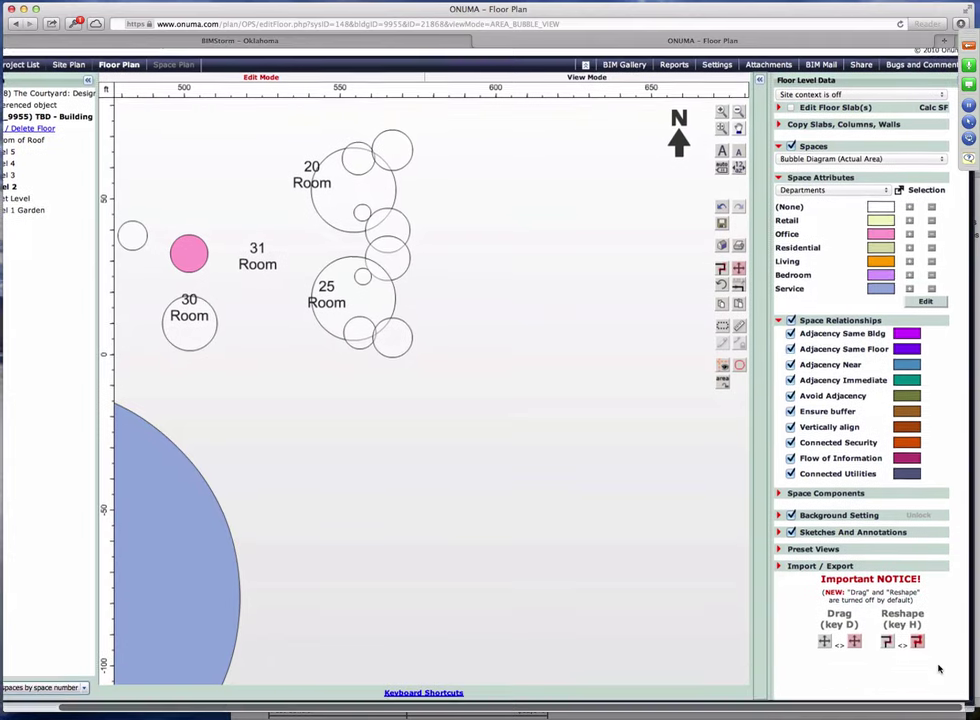
{"action": "left_click", "coordinate": [779, 573]}
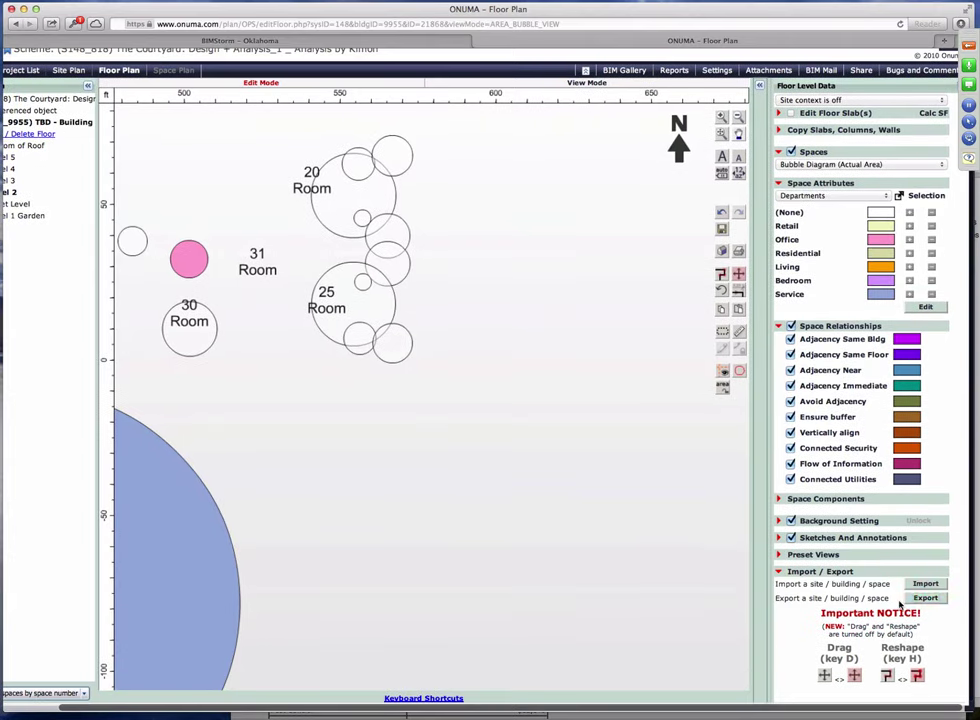
{"action": "left_click", "coordinate": [925, 597]}
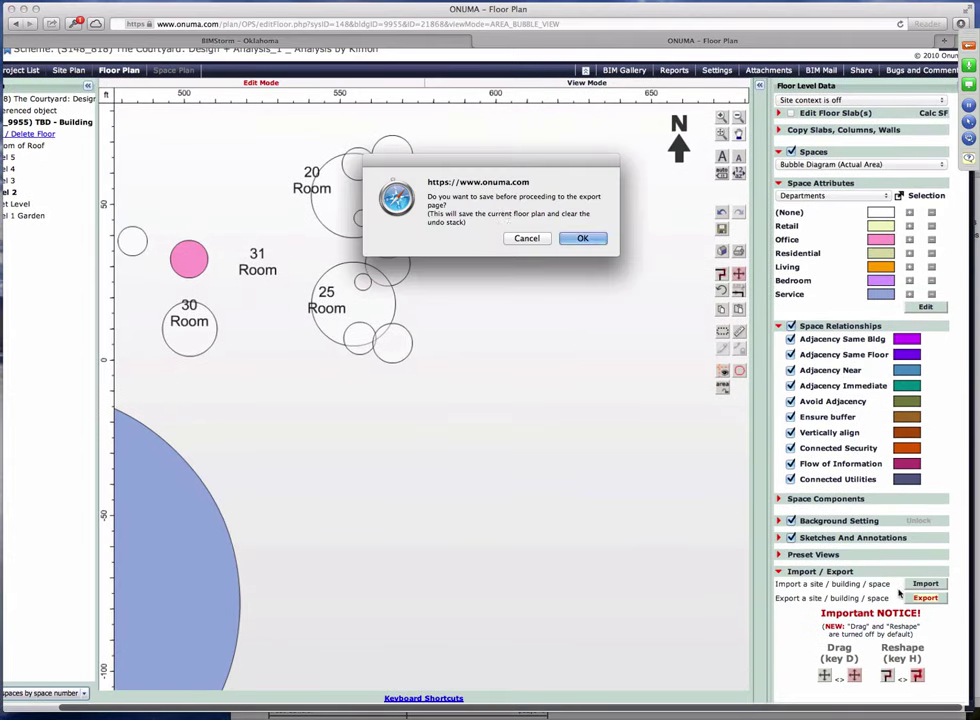
{"action": "left_click", "coordinate": [582, 238]}
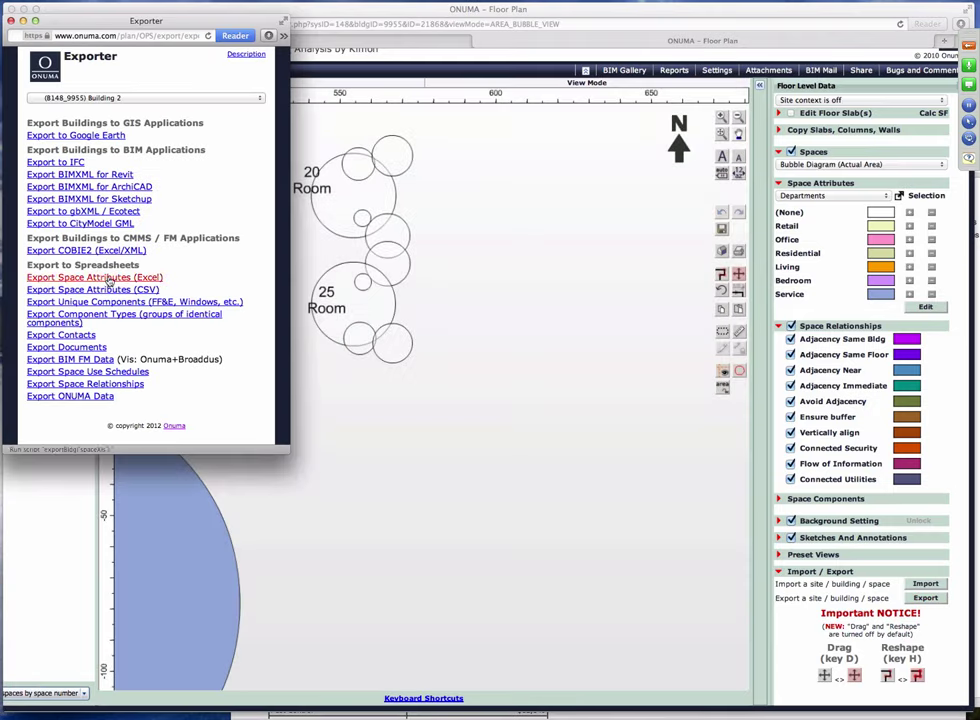
{"action": "left_click", "coordinate": [90, 278]}
{"action": "left_click", "coordinate": [141, 314]}
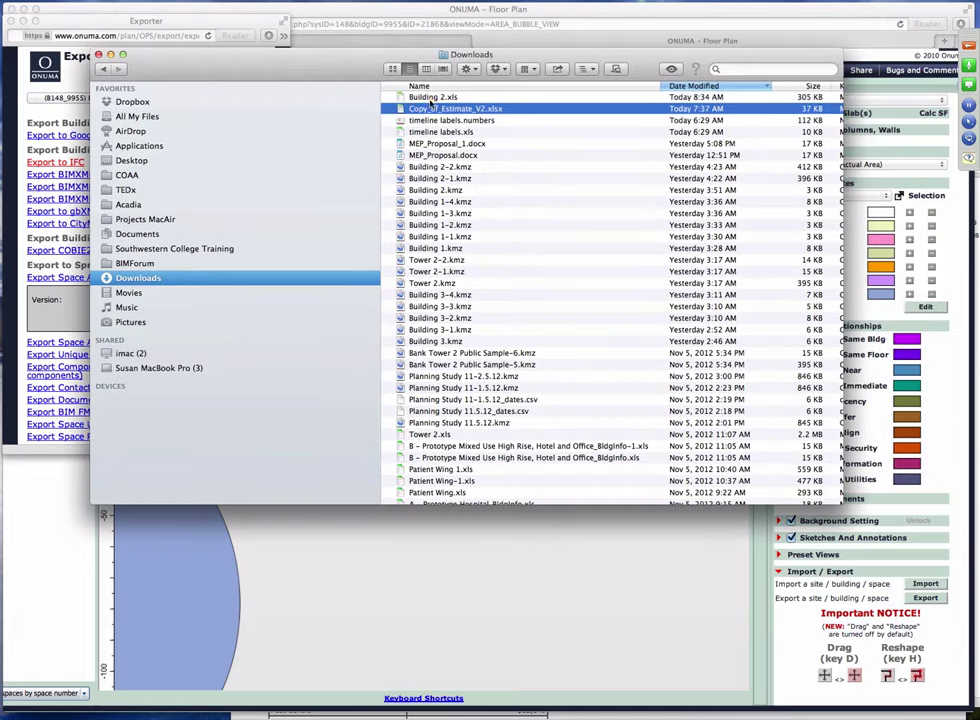
Open the exported Building 2.xls in Excel in an enlarged window and widen the Space Name column
{"action": "double_click", "coordinate": [430, 97]}
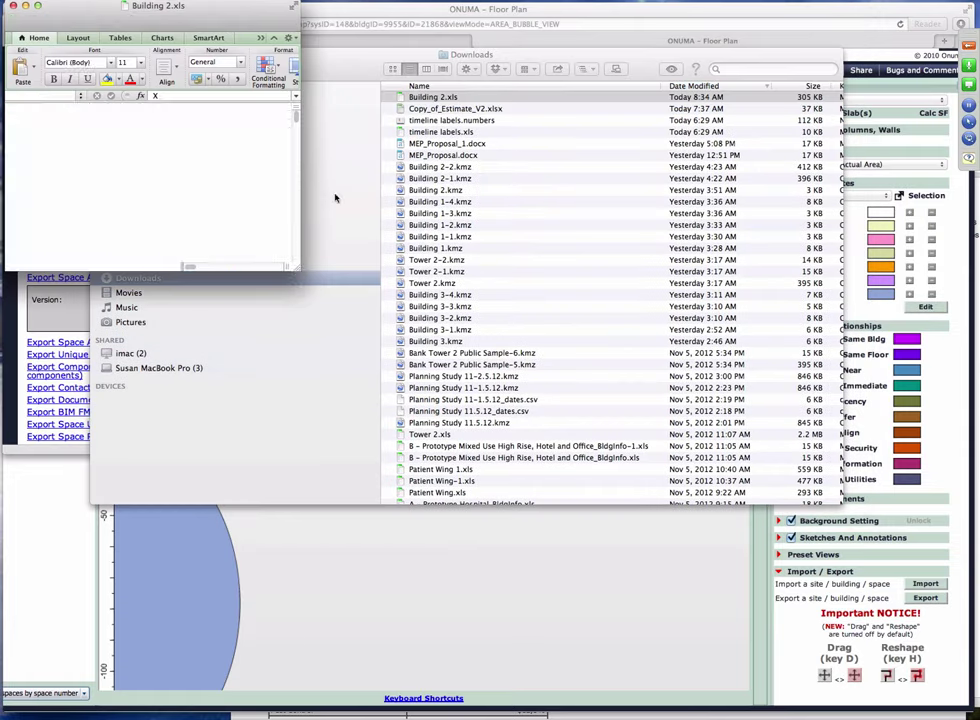
{"action": "left_click_drag", "start_coordinate": [289, 267], "coordinate": [828, 645]}
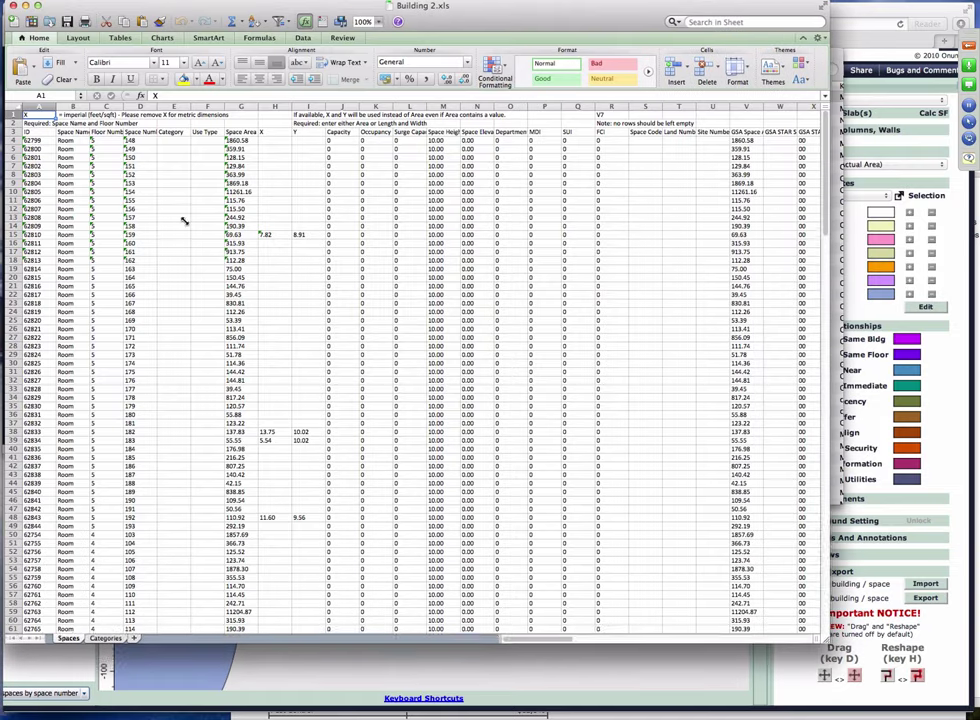
{"action": "left_click_drag", "start_coordinate": [88, 106], "coordinate": [116, 106]}
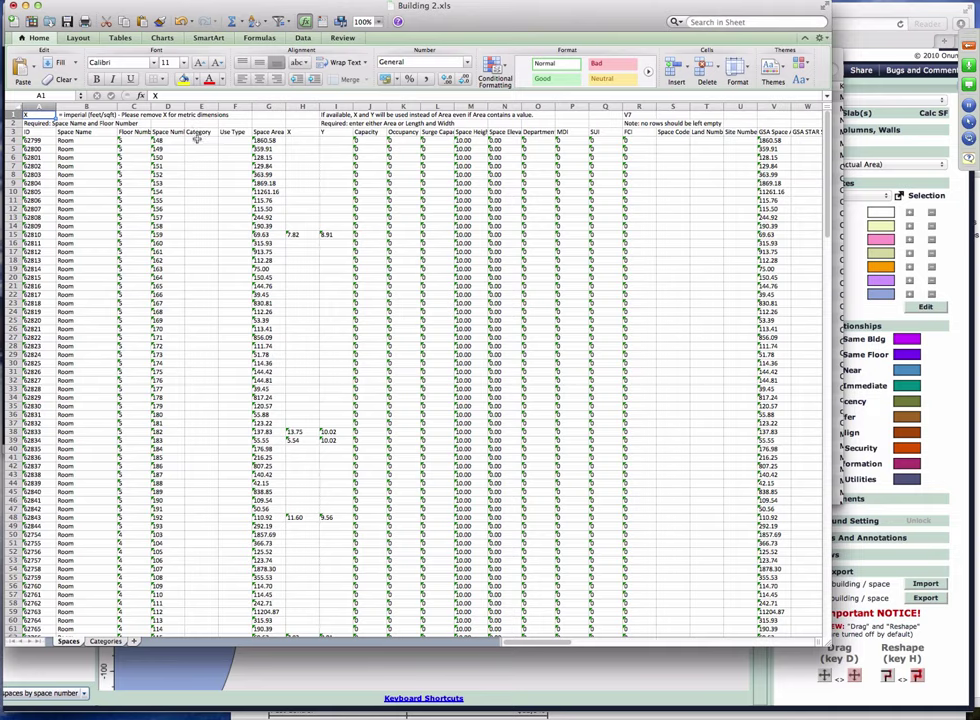
Examine the Floor Number column and the columns from Space Number through X in the Spaces sheet
{"action": "left_click", "coordinate": [135, 106]}
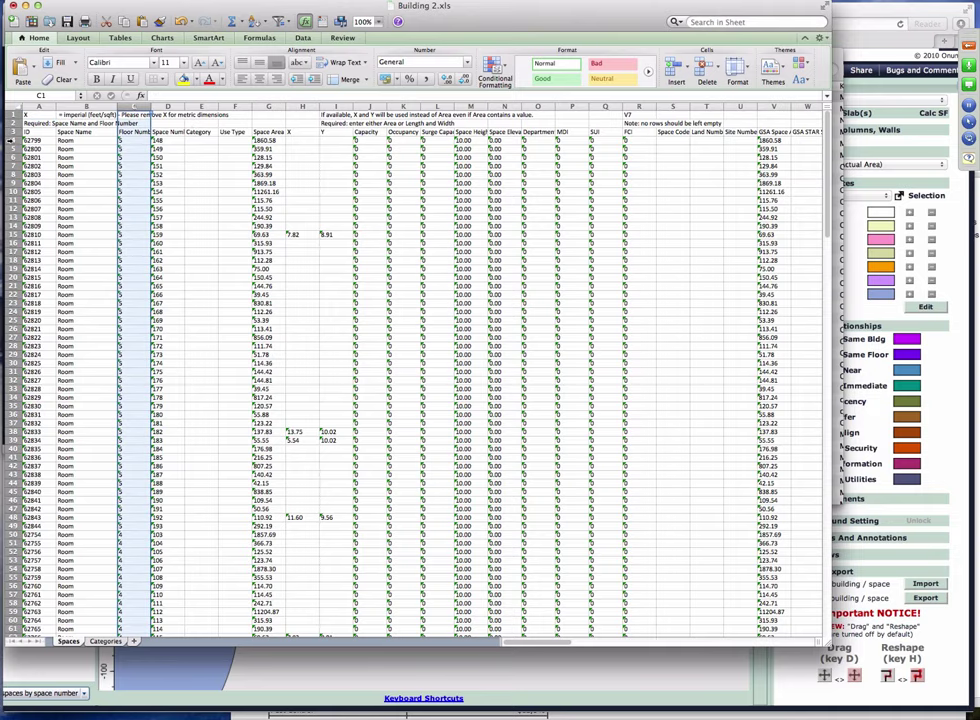
{"action": "key", "text": "ctrl+Home"}
{"action": "key", "text": "Right"}
{"action": "key", "text": "Right"}
{"action": "key", "text": "Right"}
{"action": "key", "text": "Down"}
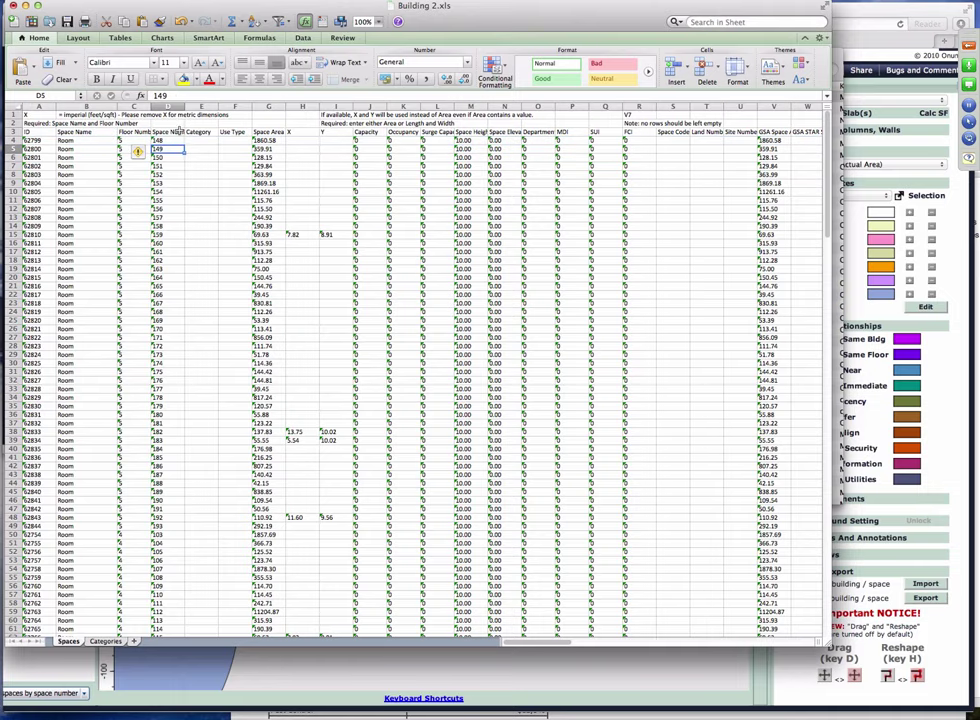
{"action": "left_click", "coordinate": [170, 106]}
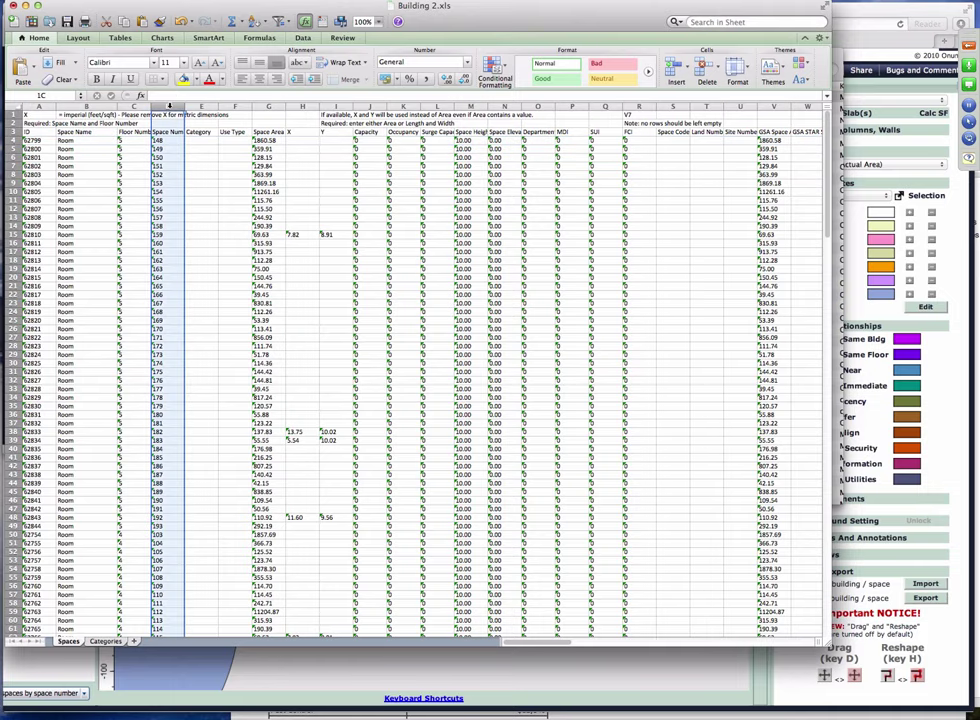
{"action": "left_click_drag", "start_coordinate": [170, 106], "coordinate": [305, 106]}
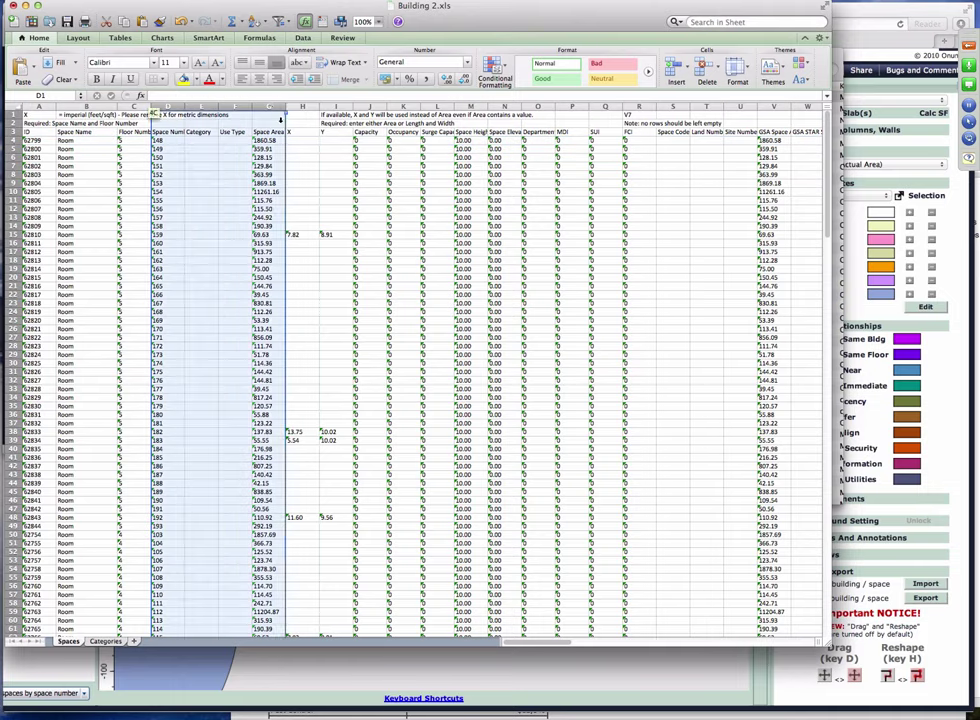
Zoom the sheet to 150% and enlarge the spreadsheet window to nearly fill the screen
{"action": "left_click", "coordinate": [377, 21]}
{"action": "left_click", "coordinate": [372, 39]}
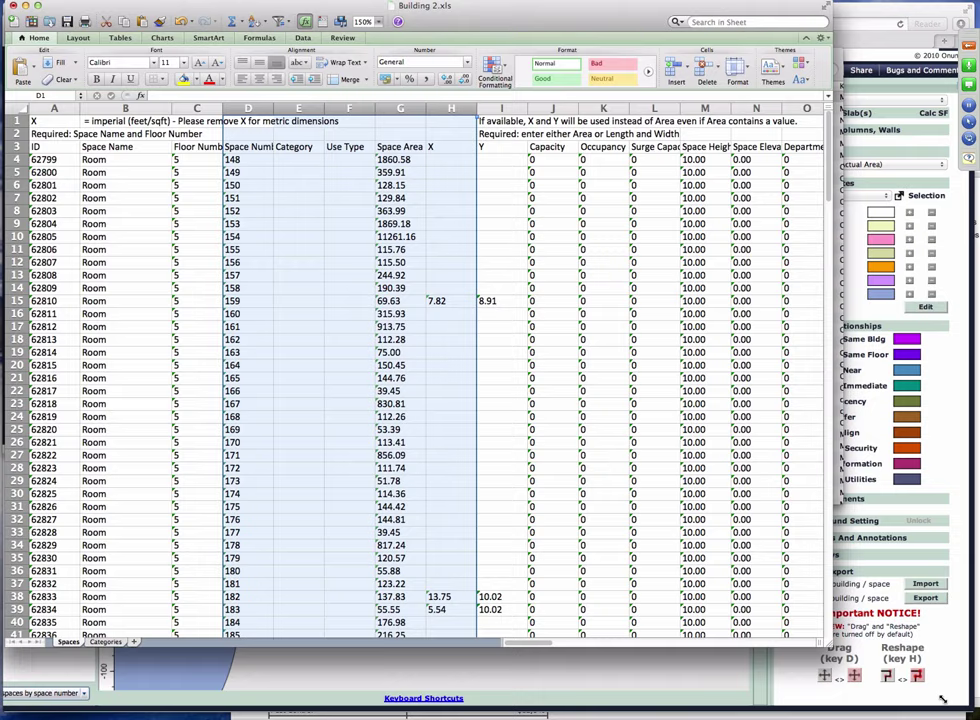
{"action": "left_click_drag", "start_coordinate": [826, 643], "coordinate": [975, 705]}
{"action": "left_click", "coordinate": [267, 334]}
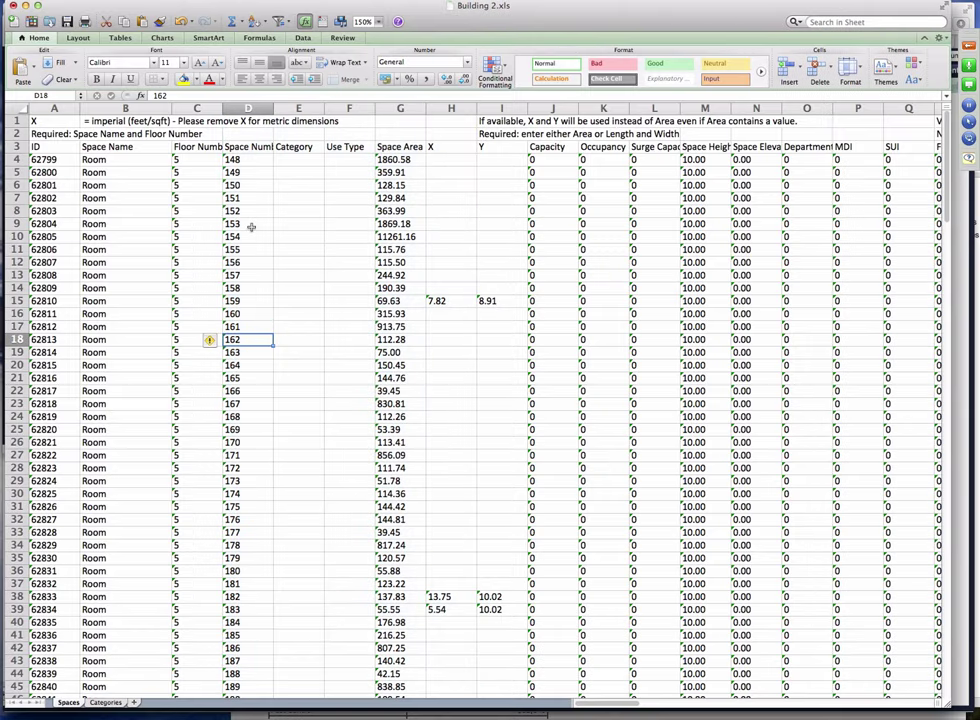
Look through the space rows of the building from floor 5 down to floor -1
{"action": "scroll", "coordinate": [251, 227], "scroll_direction": "down", "scroll_amount": 20}
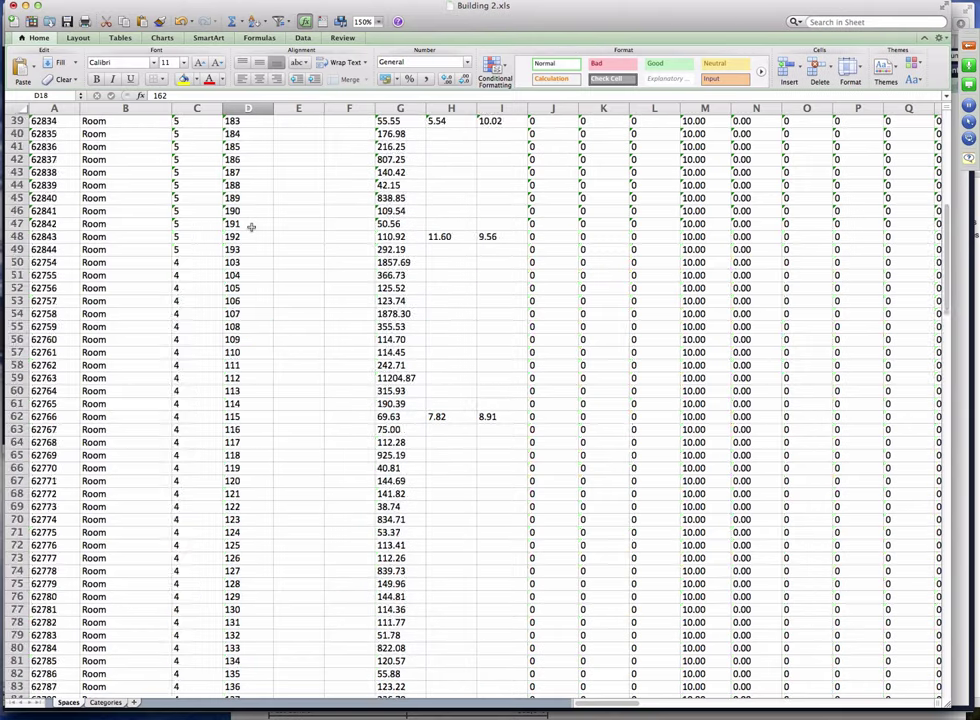
{"action": "scroll", "coordinate": [251, 227], "scroll_direction": "down", "scroll_amount": 11}
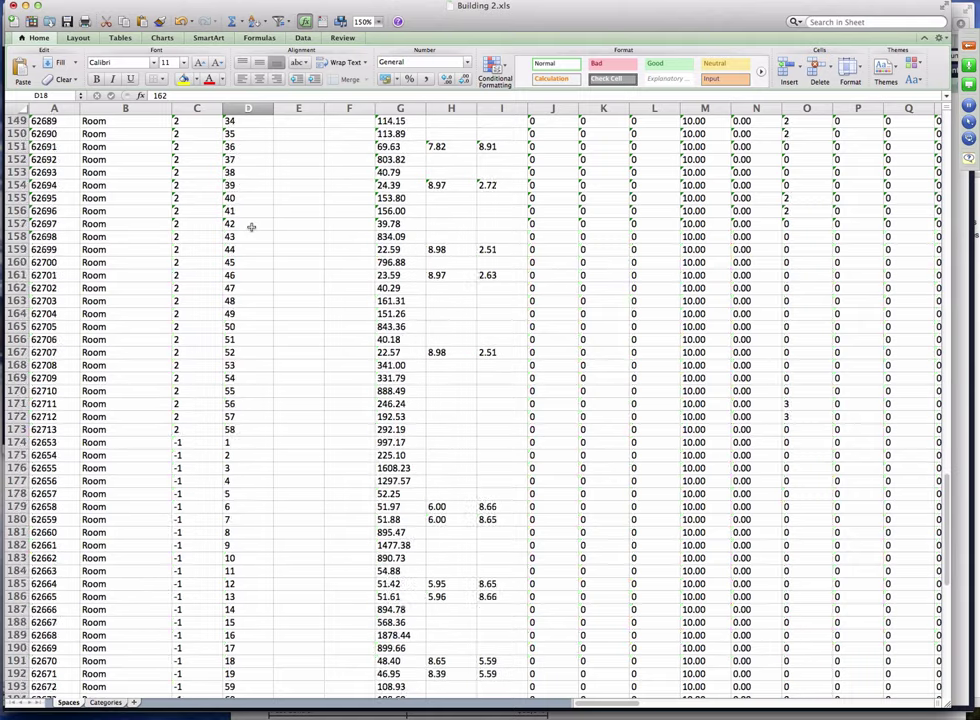
{"action": "scroll", "coordinate": [251, 227], "scroll_direction": "up", "scroll_amount": 9}
{"action": "scroll", "coordinate": [251, 227], "scroll_direction": "up", "scroll_amount": 20}
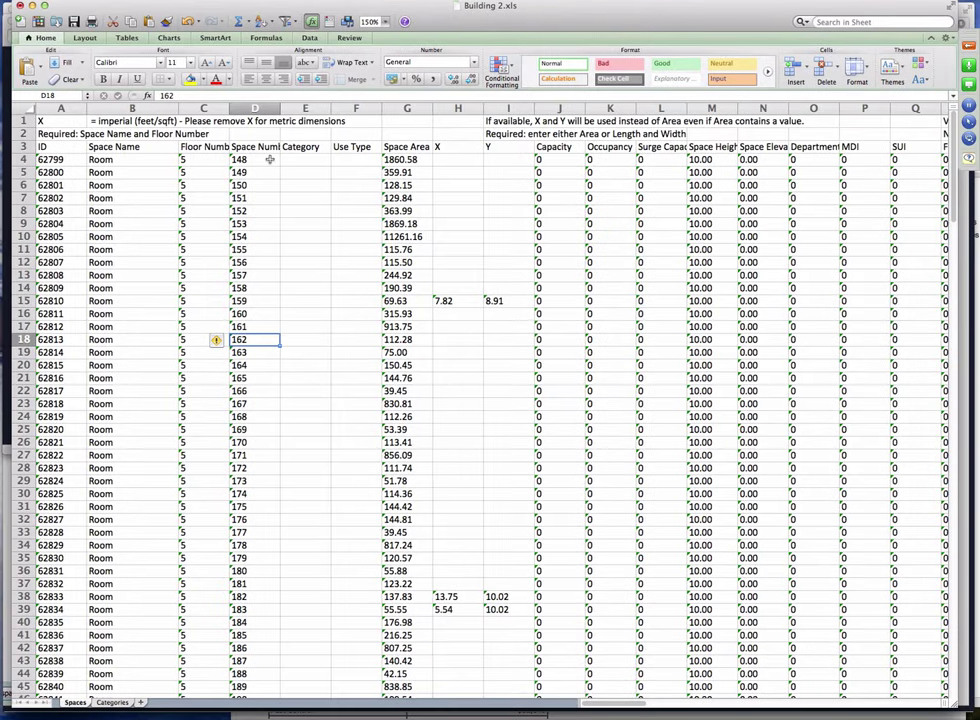
Select space numbers 148 to 166 and zoom the sheet to 200%
{"action": "left_click_drag", "start_coordinate": [268, 159], "coordinate": [268, 385]}
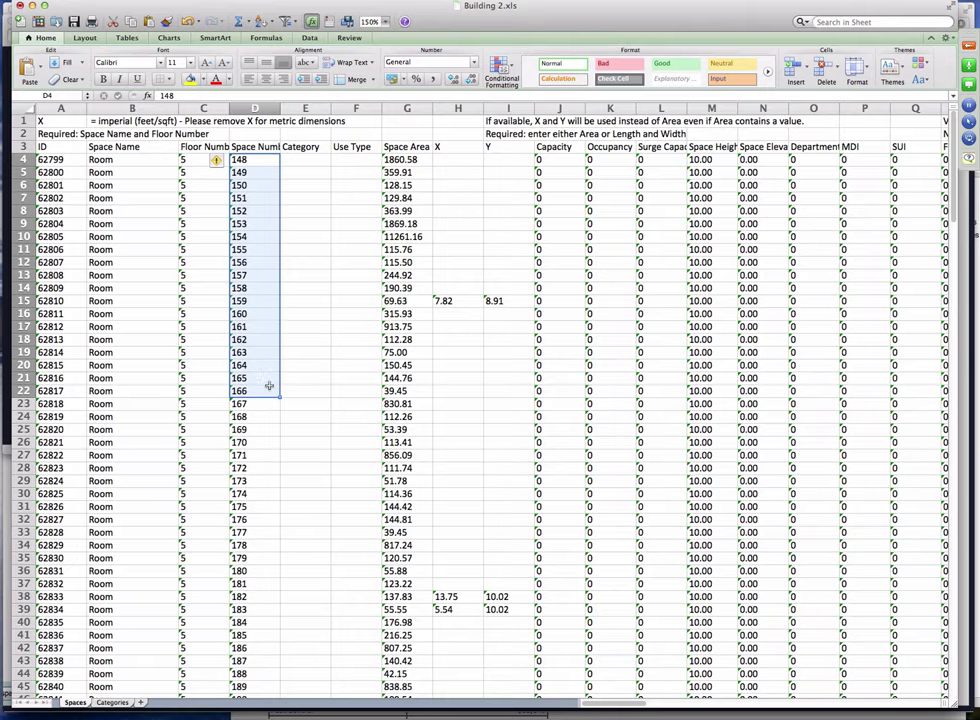
{"action": "left_click", "coordinate": [378, 21]}
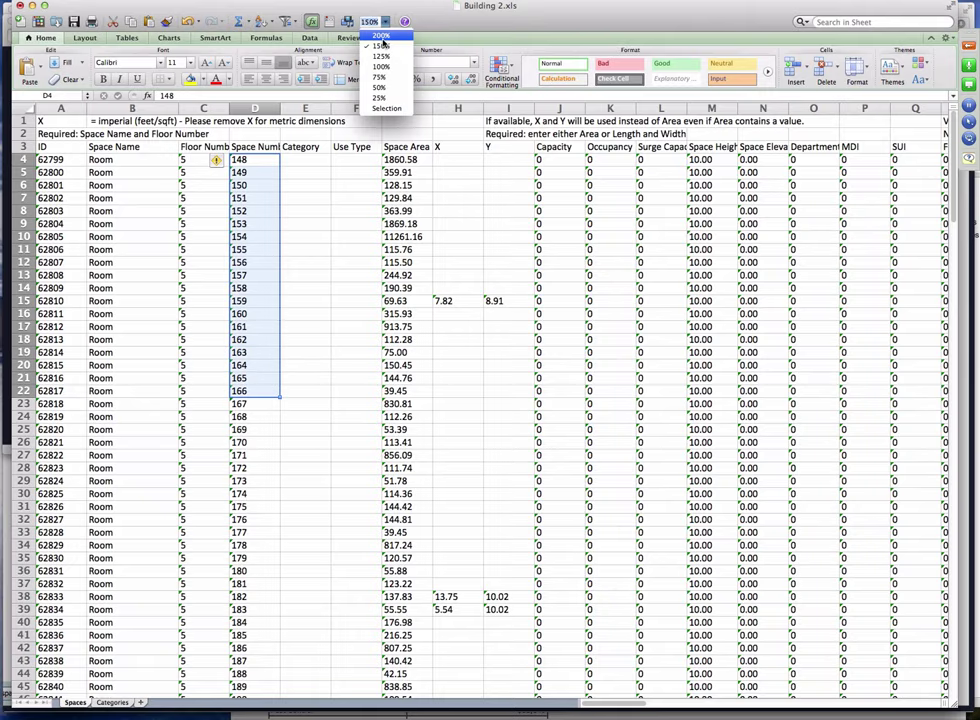
{"action": "left_click", "coordinate": [378, 63]}
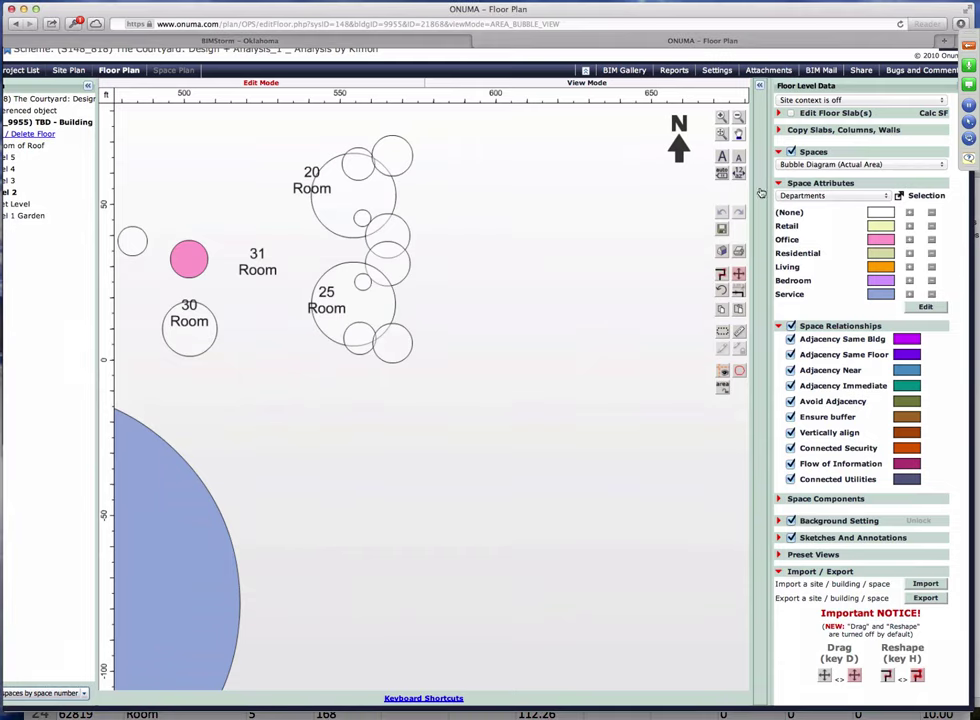
Fit the whole floor plan in view in the browser, and return to Building 2.xls in Excel with its window moved up
{"action": "left_click", "coordinate": [722, 133]}
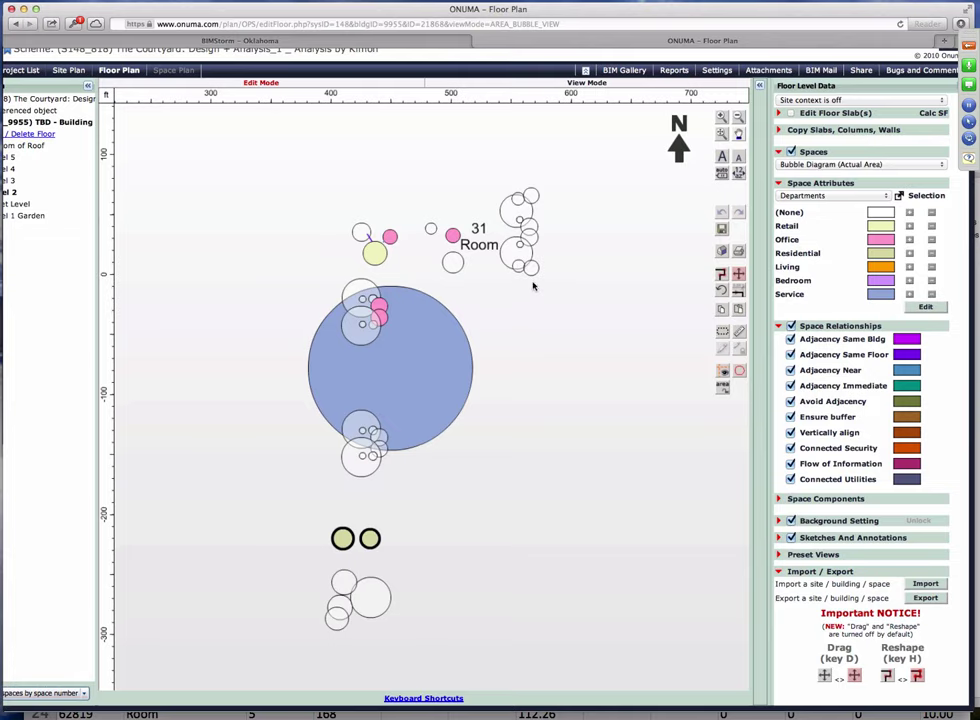
{"action": "key", "text": "super+Tab"}
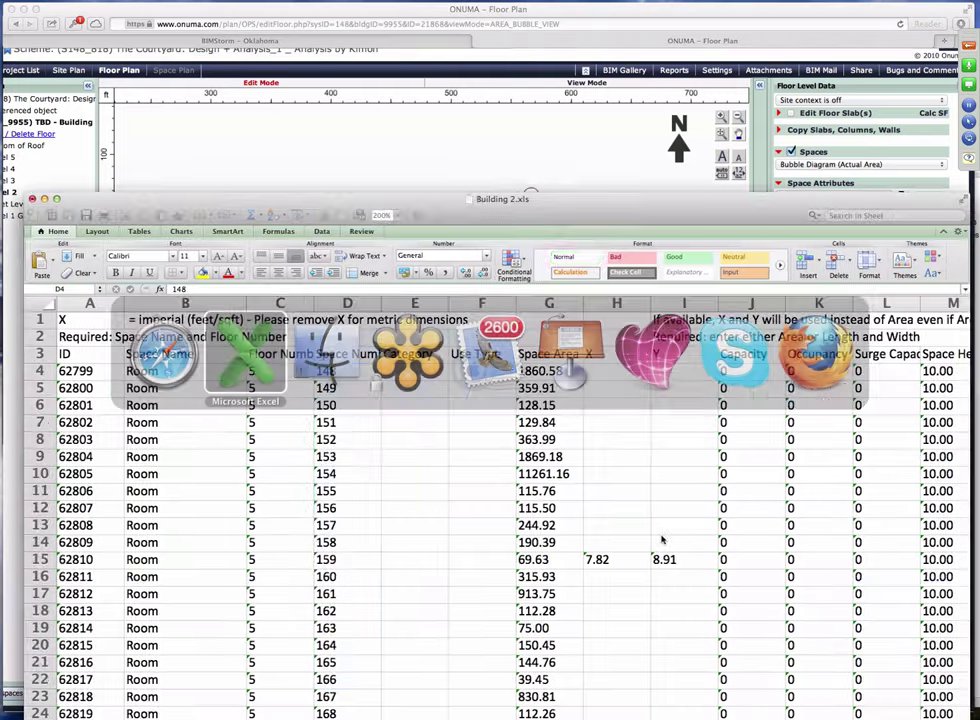
{"action": "left_click_drag", "start_coordinate": [476, 214], "coordinate": [444, 23]}
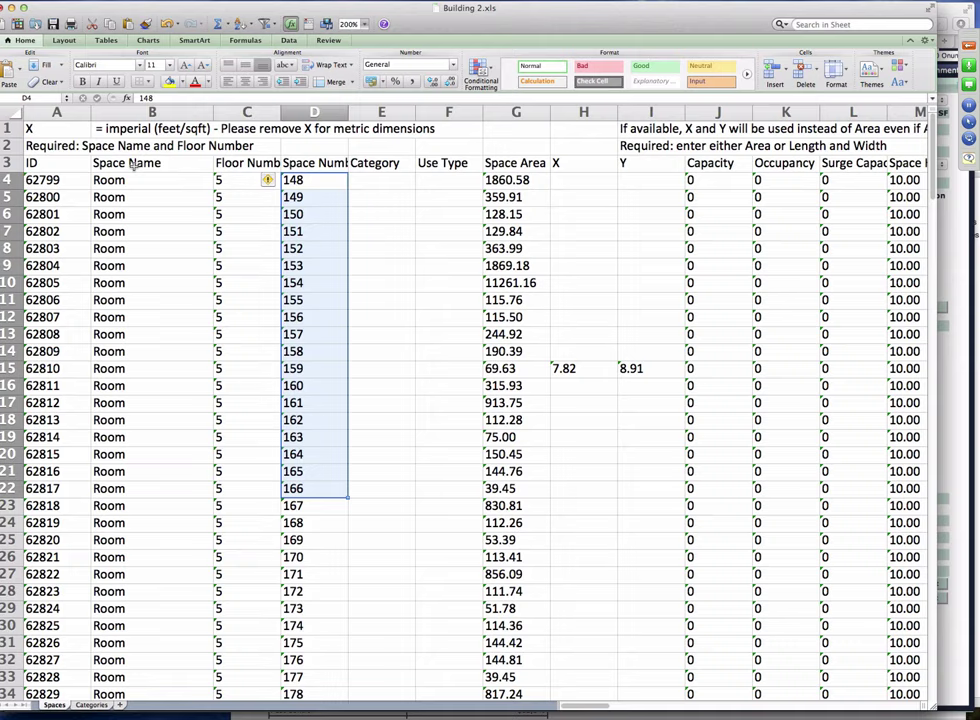
Review the entries under Space Name, Floor Number, Space Number and Space Area by highlighting each in turn
{"action": "left_click_drag", "start_coordinate": [103, 162], "coordinate": [141, 416]}
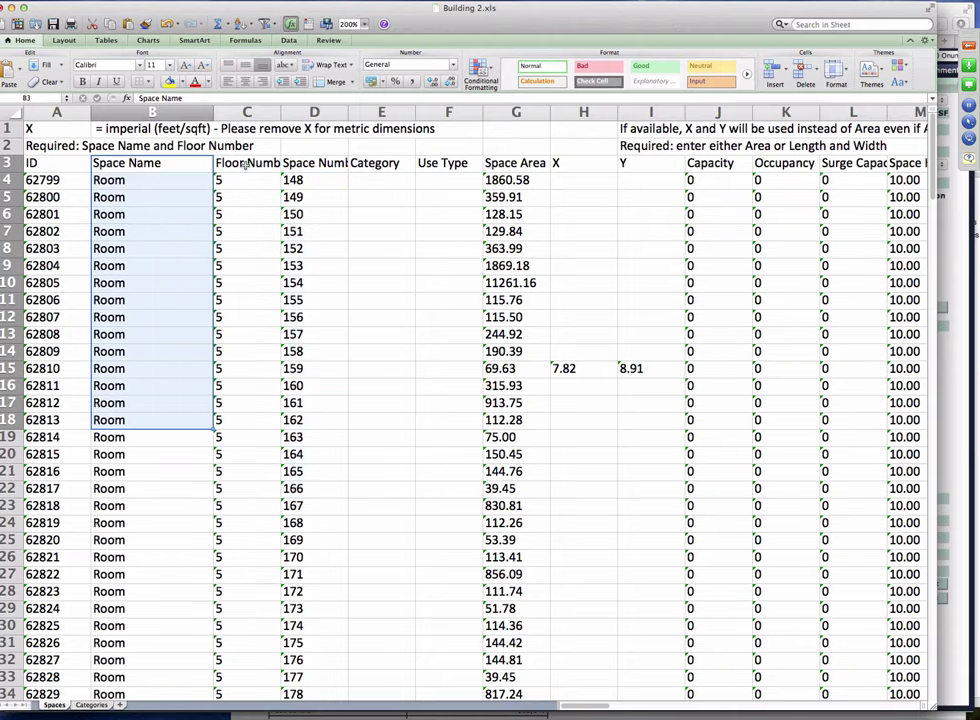
{"action": "left_click_drag", "start_coordinate": [240, 162], "coordinate": [250, 334]}
{"action": "left_click_drag", "start_coordinate": [313, 162], "coordinate": [310, 334]}
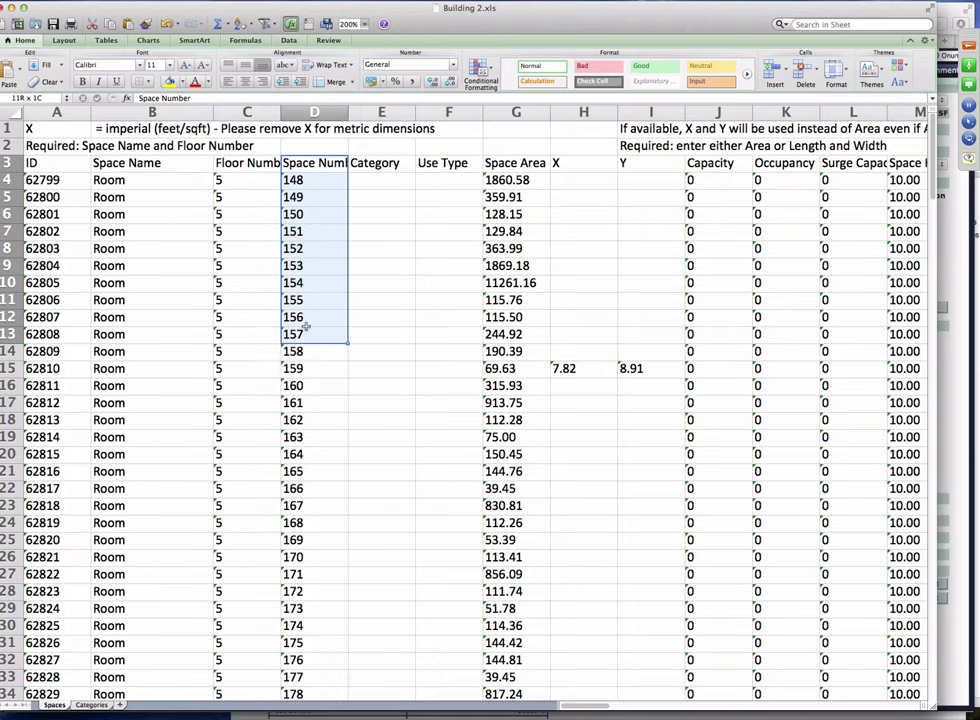
{"action": "left_click_drag", "start_coordinate": [515, 162], "coordinate": [517, 405]}
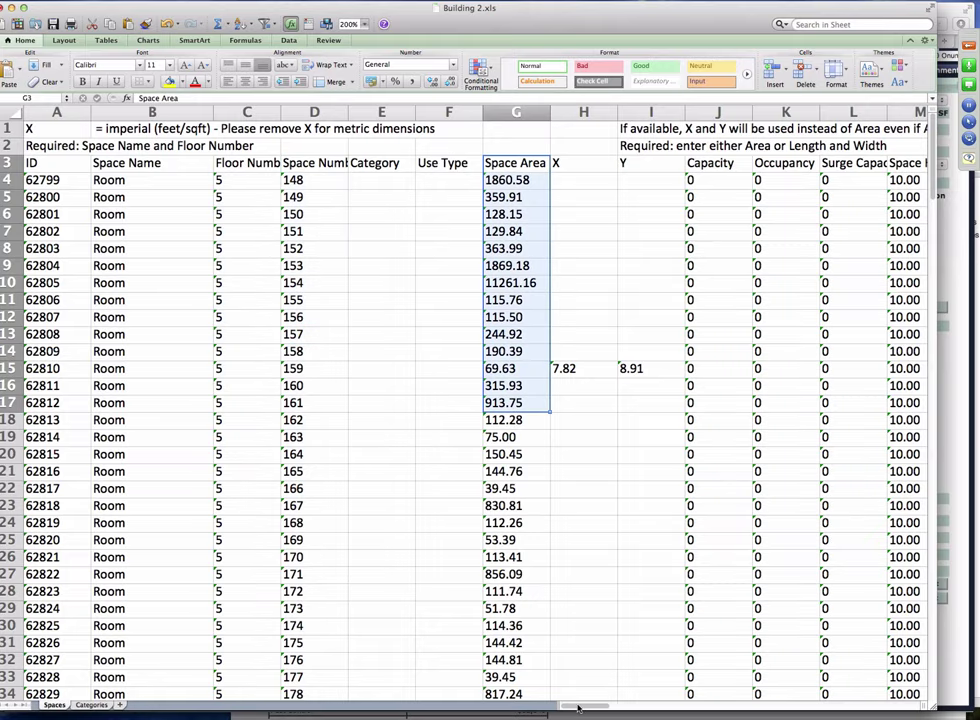
Narrow the Category, Use Type and Space Name columns and the columns from Capacity through Space Elevation
{"action": "mouse_move", "coordinate": [572, 706]}
{"action": "left_mouse_down"}
{"action": "mouse_move", "coordinate": [803, 706]}
{"action": "mouse_move", "coordinate": [560, 706]}
{"action": "left_mouse_up"}
{"action": "left_click", "coordinate": [382, 111]}
{"action": "mouse_move", "coordinate": [409, 112]}
{"action": "left_mouse_down"}
{"action": "mouse_move", "coordinate": [440, 112]}
{"action": "mouse_move", "coordinate": [404, 112]}
{"action": "left_mouse_up"}
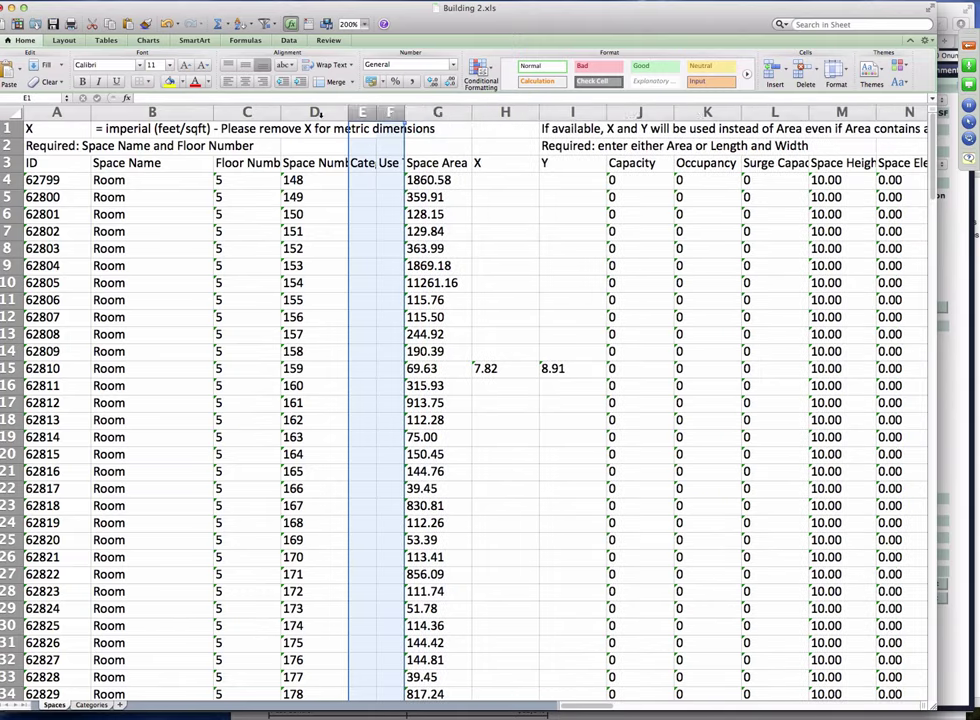
{"action": "left_click_drag", "start_coordinate": [213, 111], "coordinate": [195, 111]}
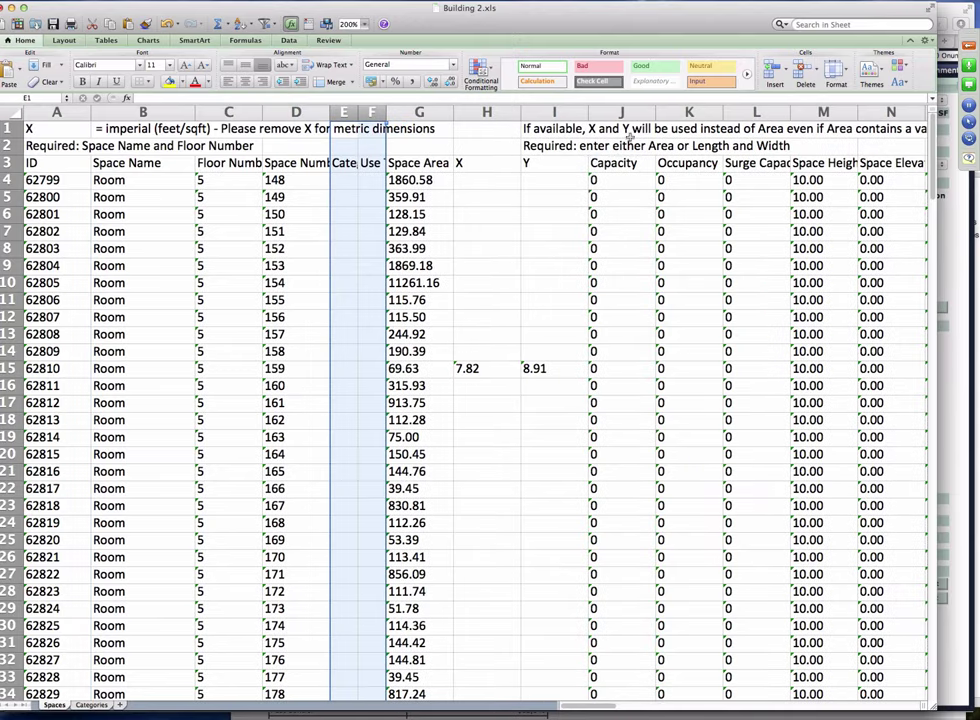
{"action": "left_click_drag", "start_coordinate": [615, 112], "coordinate": [644, 112]}
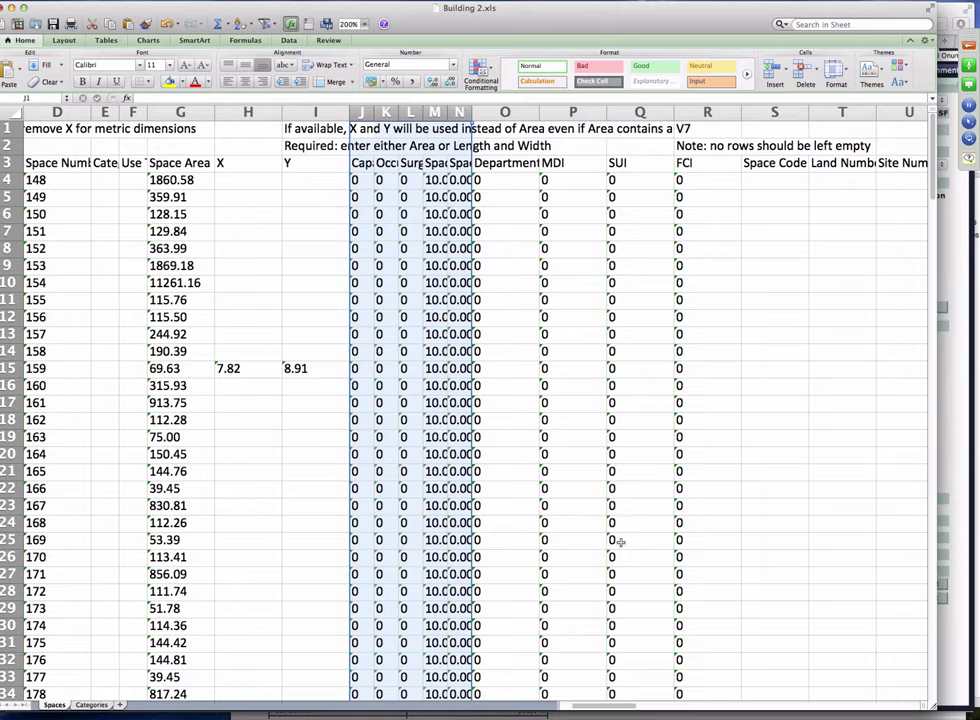
Fill the Department column with yellow and center its contents
{"action": "scroll", "coordinate": [607, 706], "scroll_direction": "left", "scroll_amount": 5}
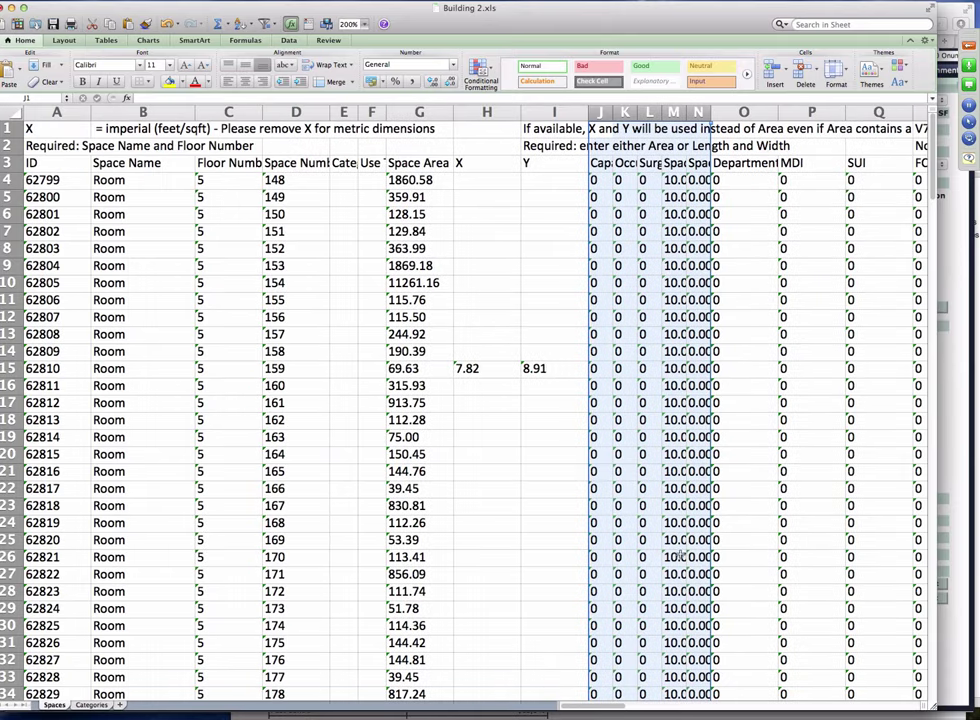
{"action": "left_click", "coordinate": [744, 111]}
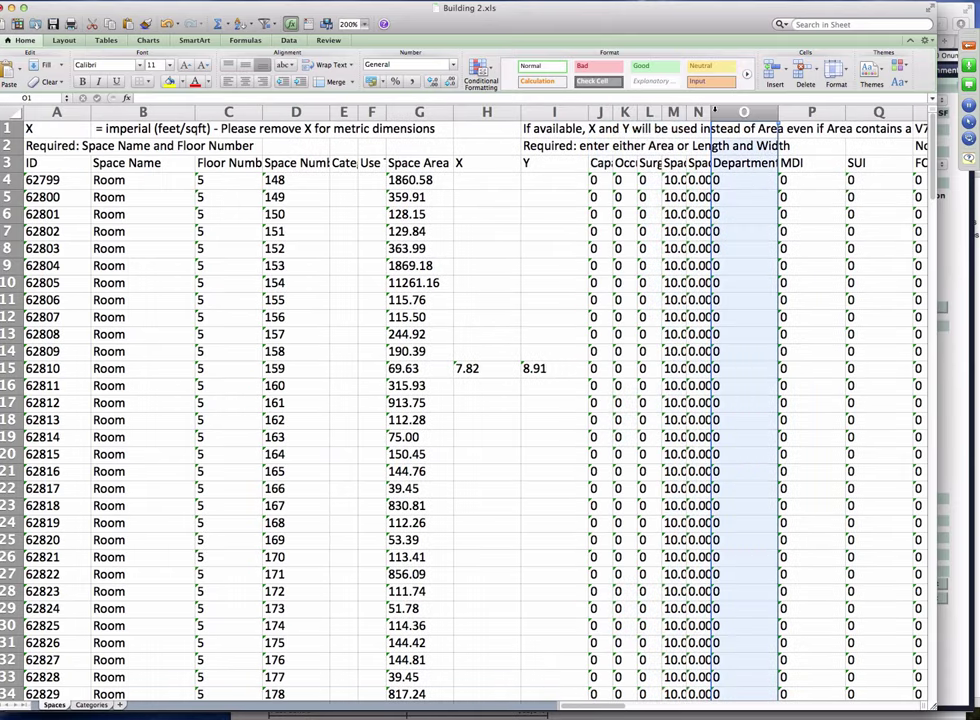
{"action": "left_click", "coordinate": [171, 82]}
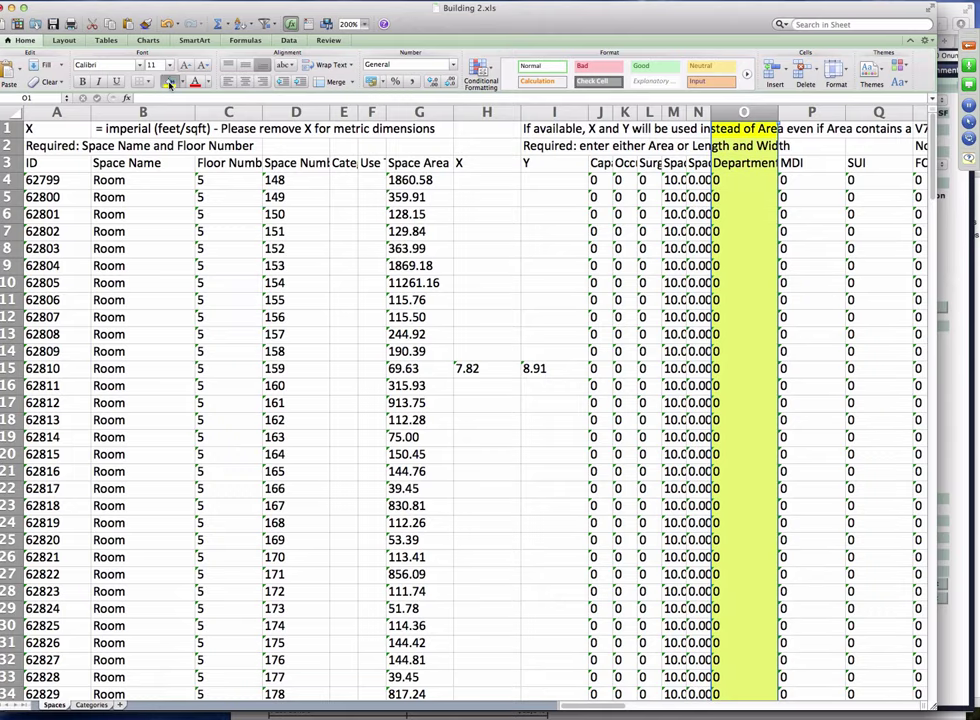
{"action": "left_click", "coordinate": [245, 82]}
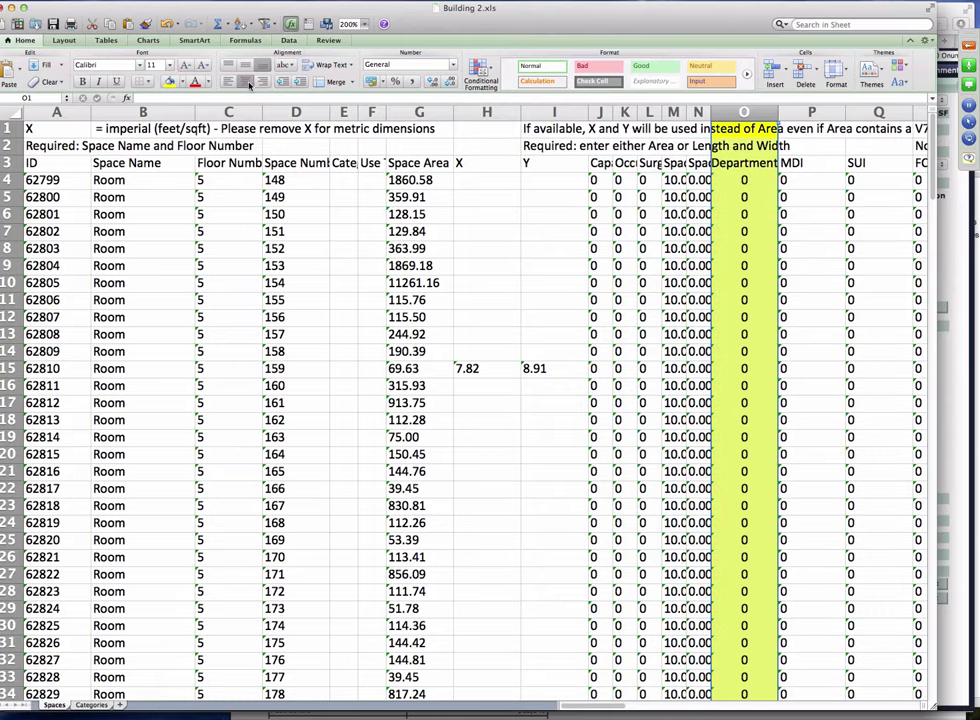
Widen the Department column and make its header bold
{"action": "left_click_drag", "start_coordinate": [775, 113], "coordinate": [800, 113]}
{"action": "left_click", "coordinate": [755, 163]}
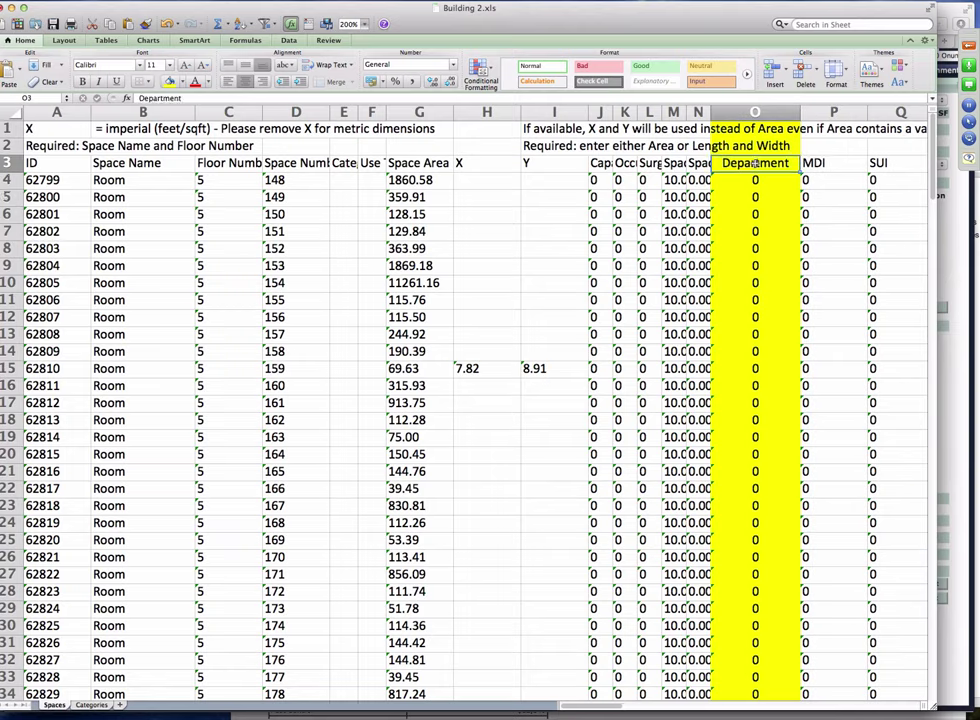
{"action": "key", "text": "super+b"}
{"action": "key", "text": "Down"}
{"action": "key", "text": "Down"}
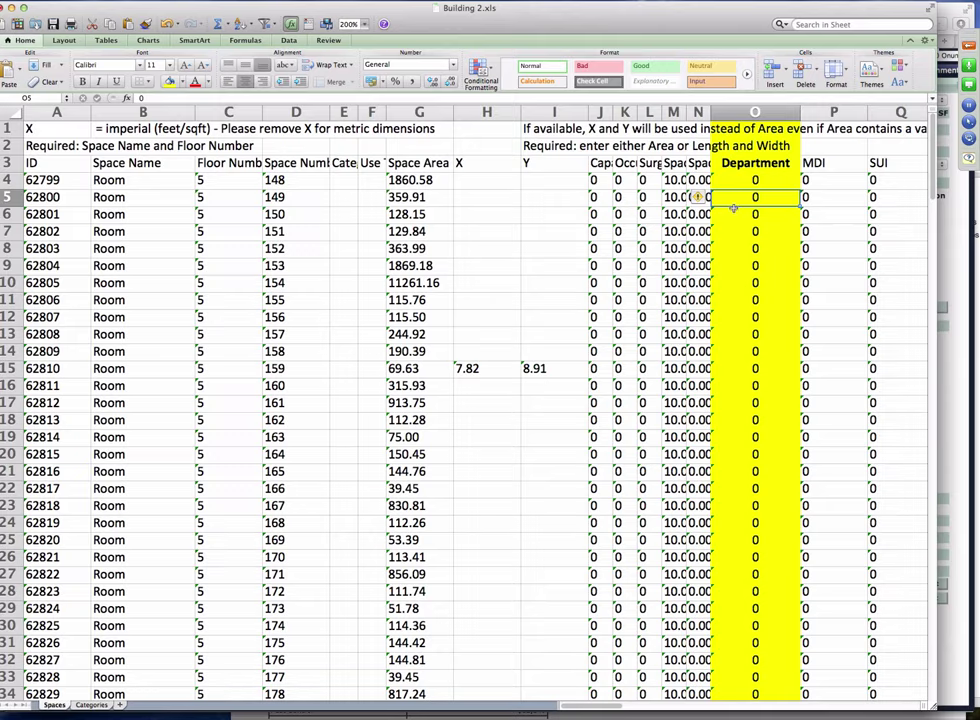
Consult the floor plan's department list and enter Department numbers 1, 2, 3, 4 and 5 for spaces 148 to 152
{"action": "double_click", "coordinate": [524, 8]}
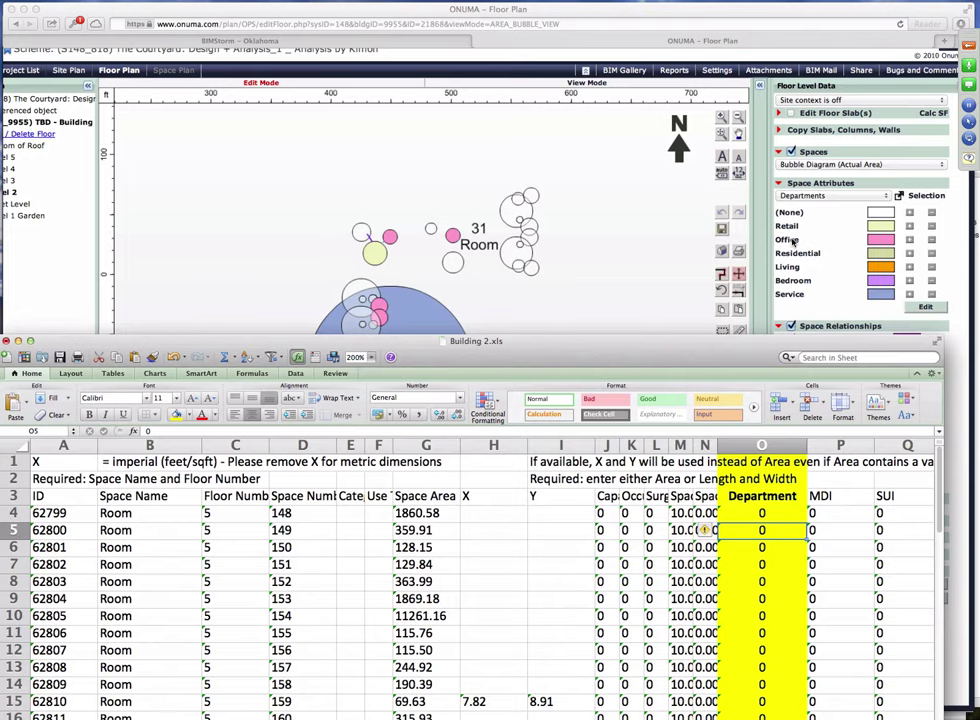
{"action": "double_click", "coordinate": [775, 341]}
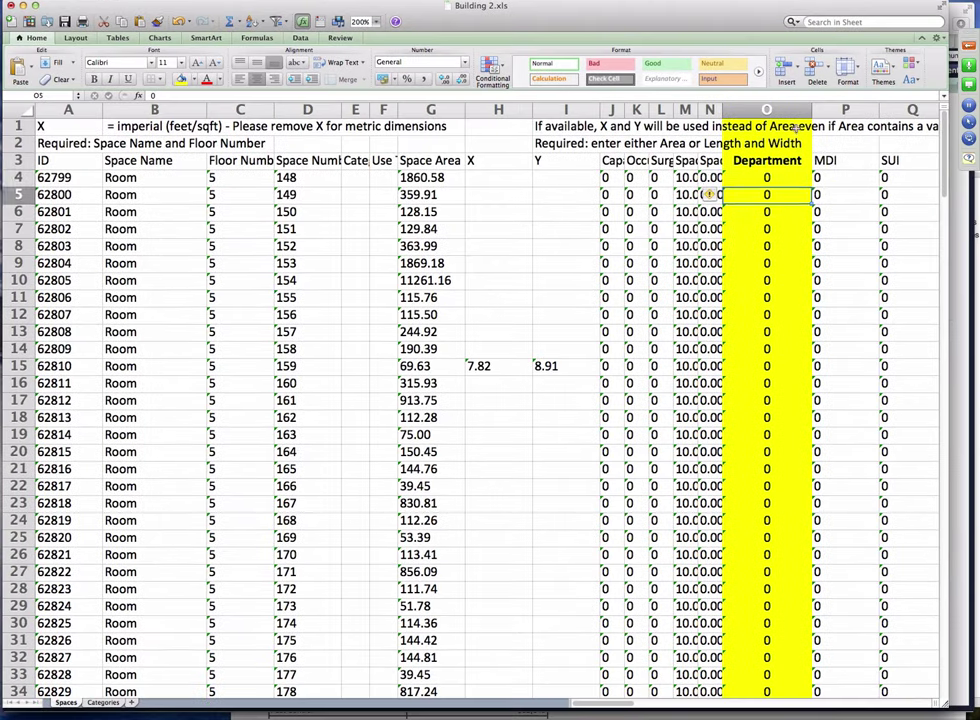
{"action": "left_click", "coordinate": [790, 176]}
{"action": "type", "text": "1"}
{"action": "key", "text": "Return"}
{"action": "type", "text": "2"}
{"action": "key", "text": "Return"}
{"action": "type", "text": "3"}
{"action": "key", "text": "Return"}
{"action": "type", "text": "4"}
{"action": "key", "text": "Return"}
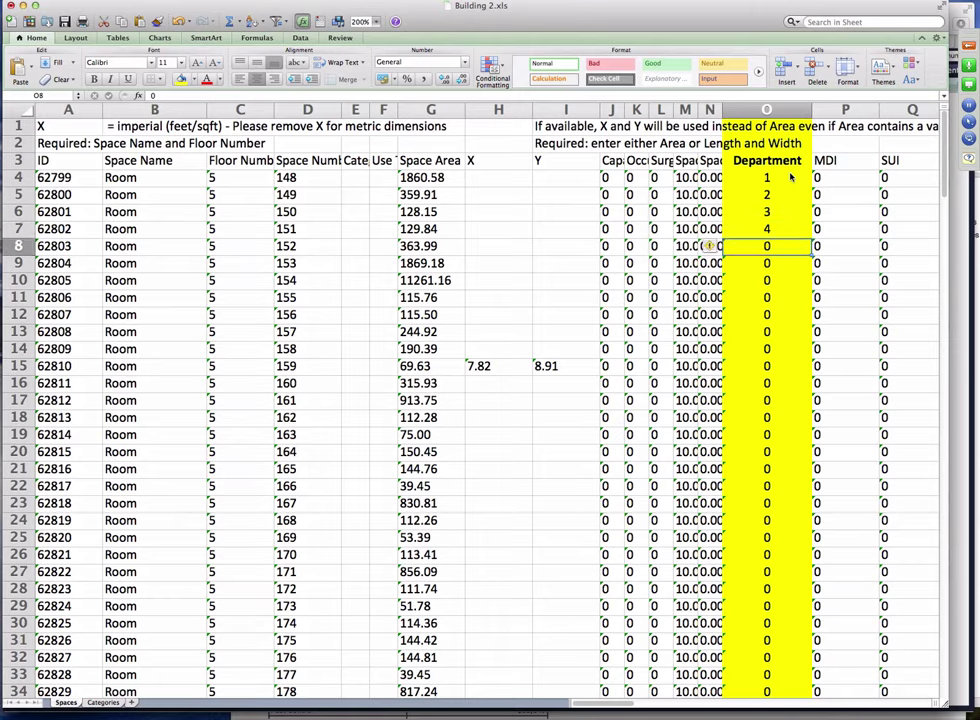
{"action": "type", "text": "5"}
{"action": "key", "text": "Return"}
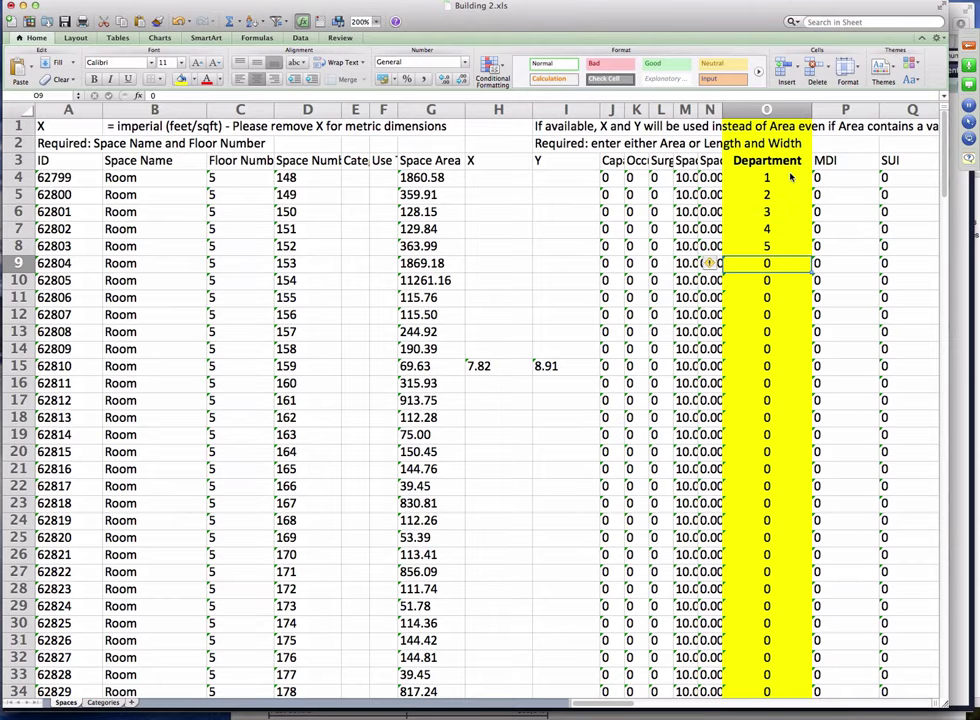
Change the Space Name of spaces 148 and 149 to Retail
{"action": "left_click_drag", "start_coordinate": [177, 176], "coordinate": [168, 261]}
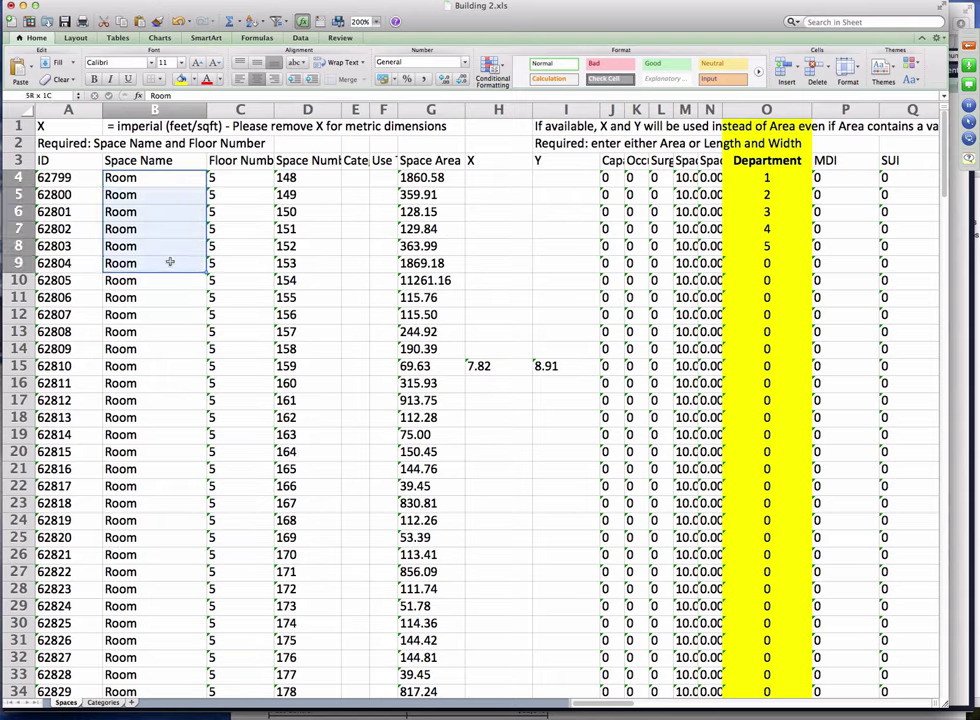
{"action": "left_click", "coordinate": [183, 179]}
{"action": "type", "text": "Reta"}
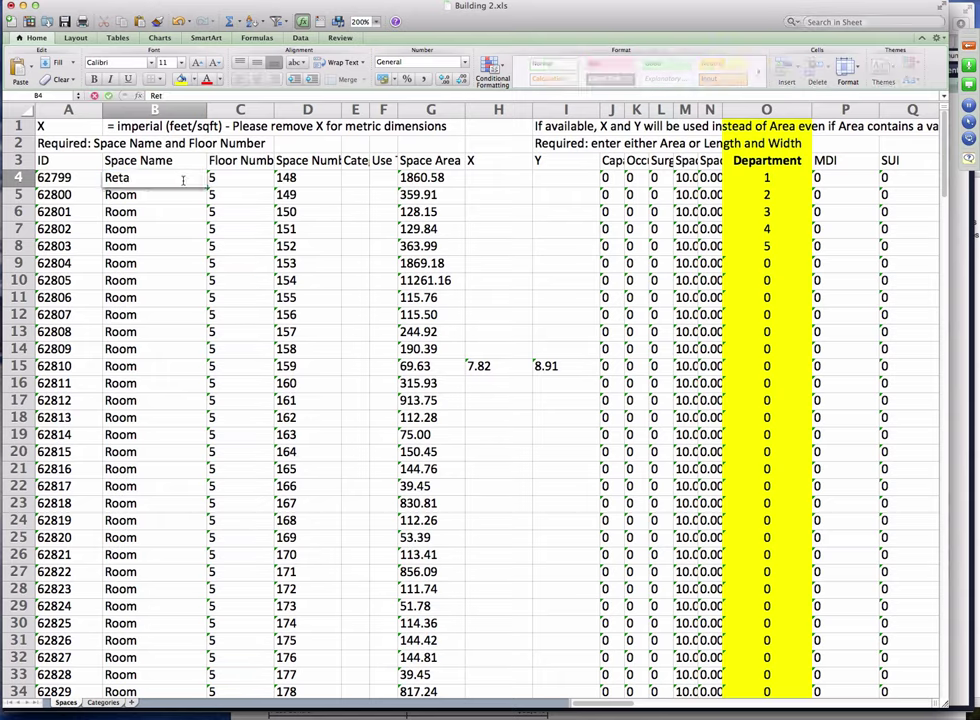
{"action": "type", "text": "il"}
{"action": "key", "text": "Return"}
{"action": "type", "text": "Retail"}
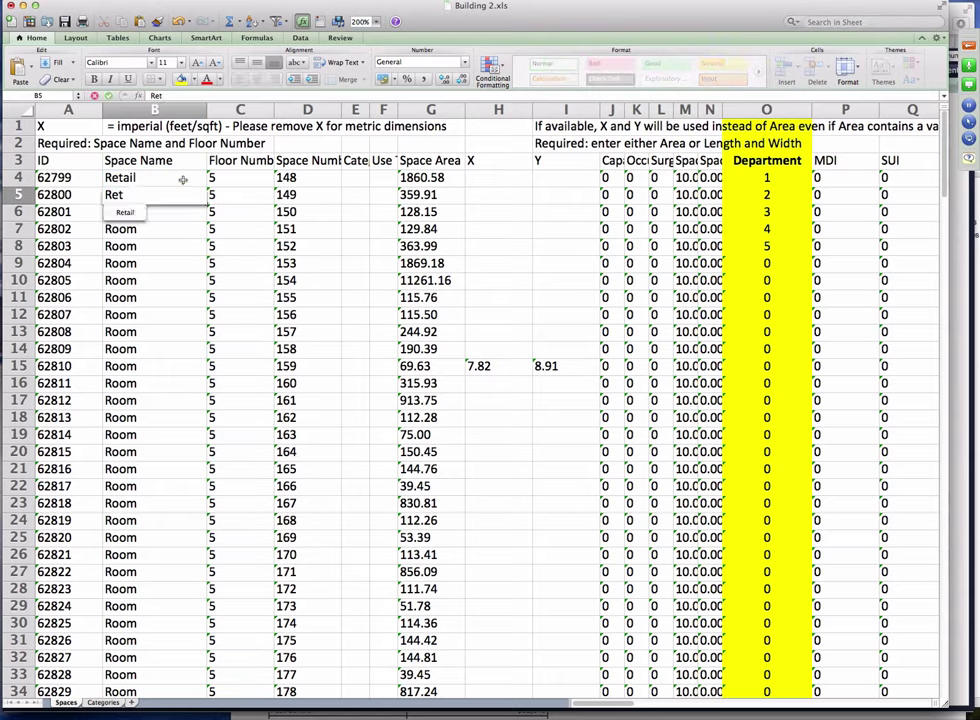
{"action": "key", "text": "Return"}
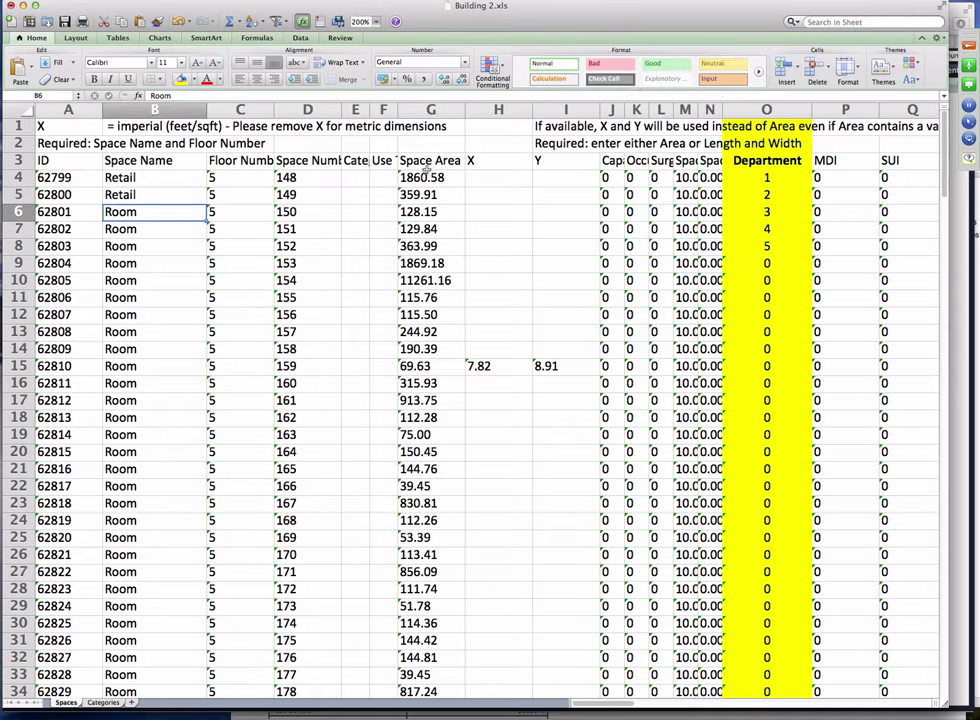
Set the Department numbers of spaces 149, 150 and 151 to 1, 2 and 3
{"action": "left_click_drag", "start_coordinate": [715, 6], "coordinate": [700, 43]}
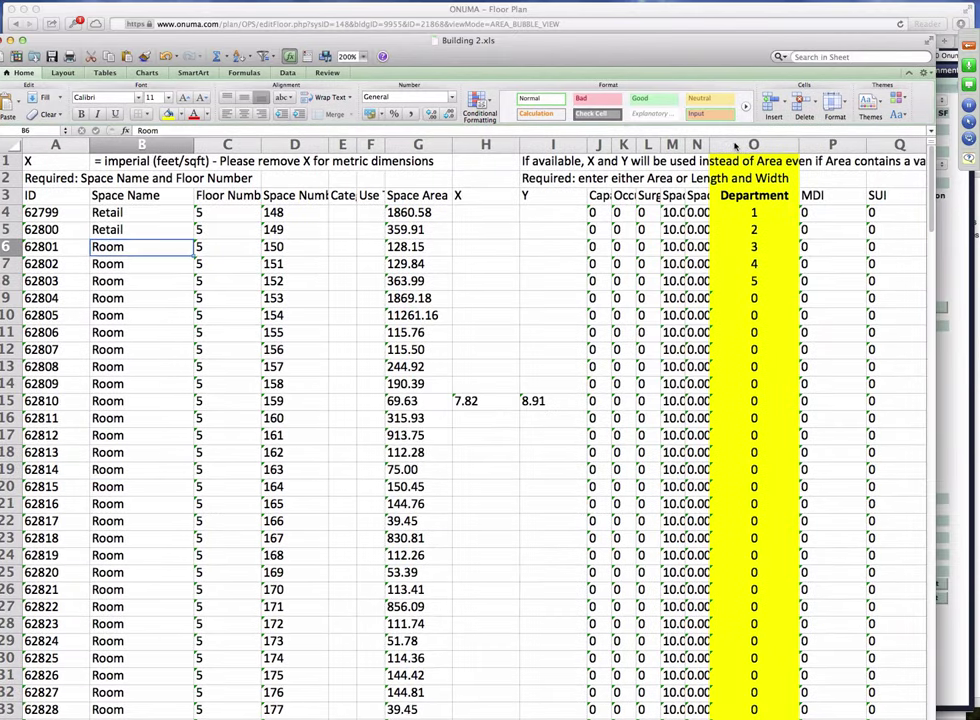
{"action": "left_click", "coordinate": [755, 229]}
{"action": "type", "text": "1"}
{"action": "key", "text": "Return"}
{"action": "type", "text": "2"}
{"action": "key", "text": "Return"}
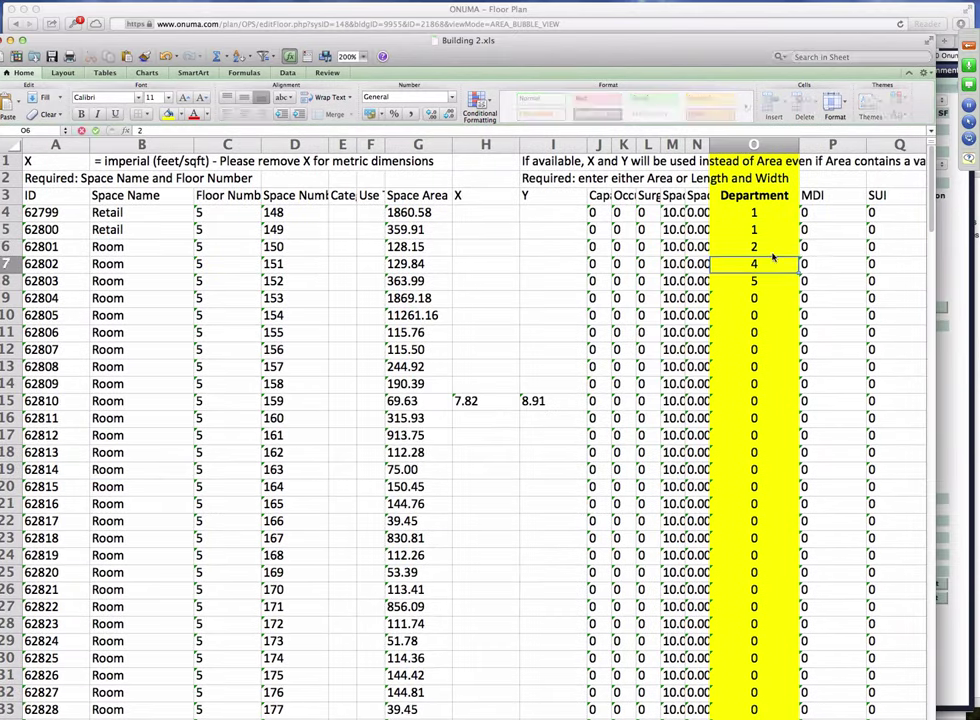
{"action": "type", "text": "3"}
{"action": "key", "text": "Return"}
{"action": "left_click", "coordinate": [755, 263]}
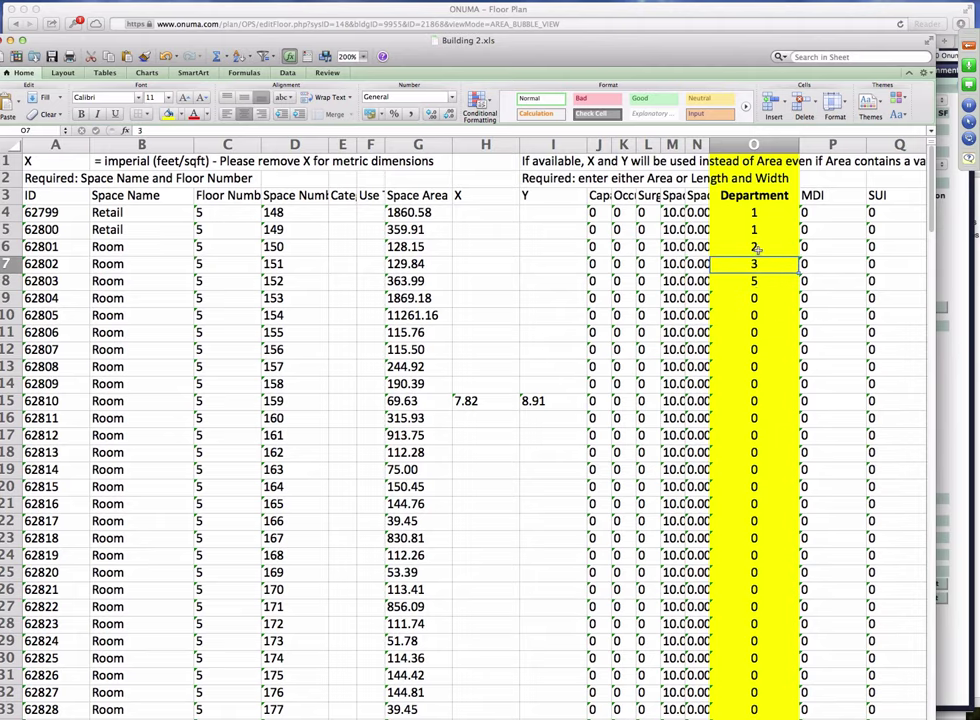
Enter Department numbers 6 and 7 for spaces 153 and 154
{"action": "left_click", "coordinate": [756, 292]}
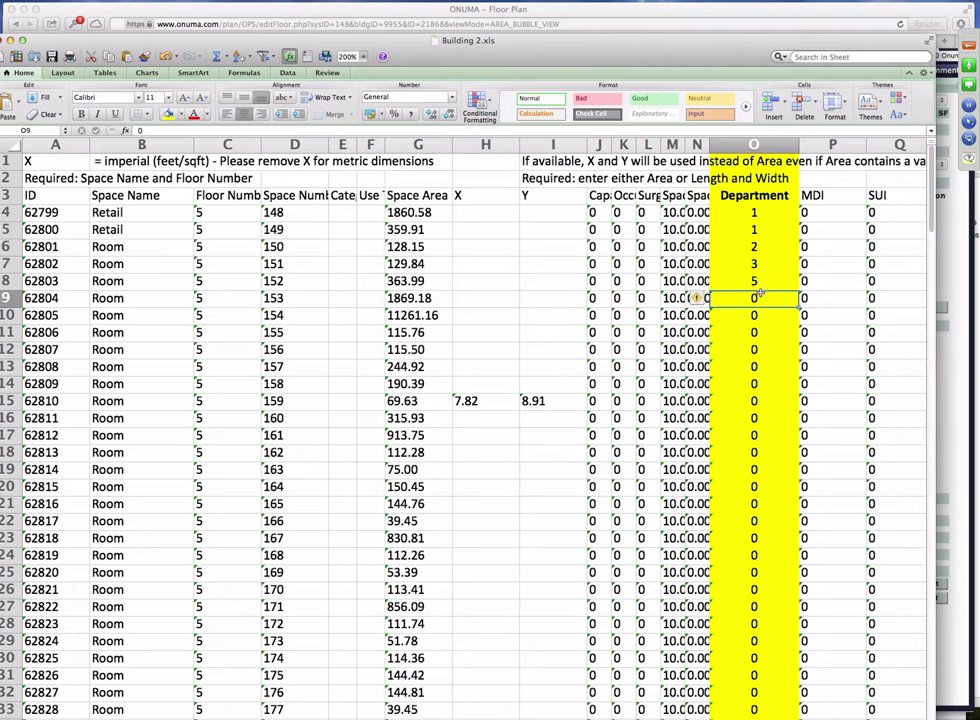
{"action": "type", "text": "6"}
{"action": "key", "text": "Return"}
{"action": "type", "text": "7"}
{"action": "key", "text": "Return"}
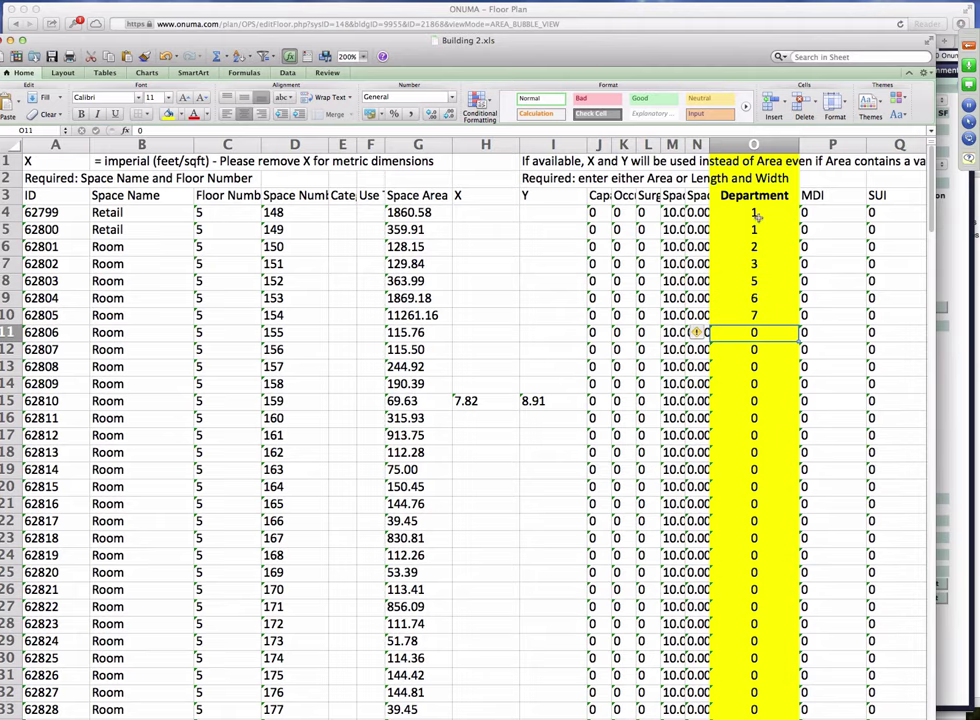
Copy the Department numbers of spaces 148 to 153 and paste the block three times, starting at rows 10, 16 and 22
{"action": "left_click_drag", "start_coordinate": [757, 218], "coordinate": [757, 296]}
{"action": "key", "text": "super+c"}
{"action": "left_click", "coordinate": [754, 316]}
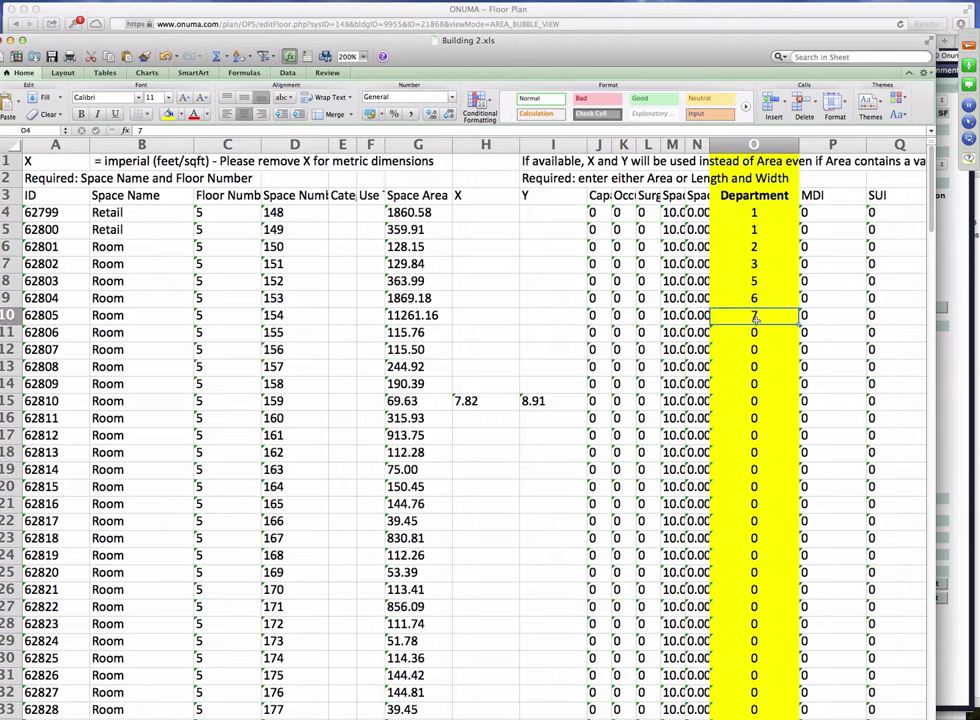
{"action": "key", "text": "super+v"}
{"action": "left_click", "coordinate": [756, 418]}
{"action": "key", "text": "super+v"}
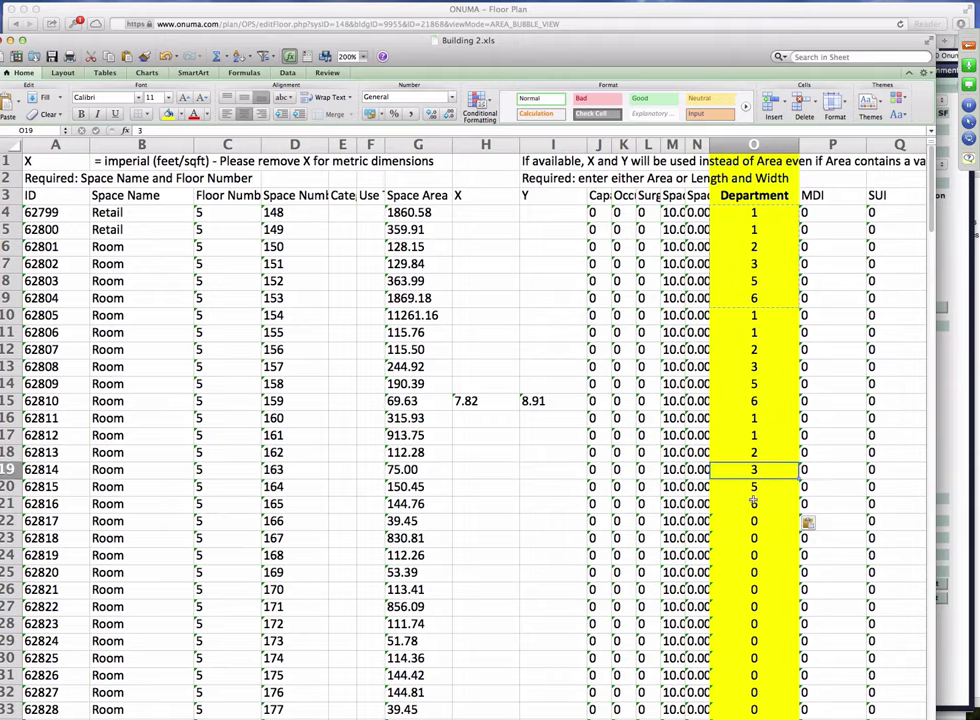
{"action": "left_click", "coordinate": [755, 521]}
{"action": "key", "text": "super+v"}
Copy the Department numbers in rows 4 to 27 and paste them into the same column from row 30 down
{"action": "scroll", "coordinate": [755, 480], "scroll_direction": "down", "scroll_amount": 15}
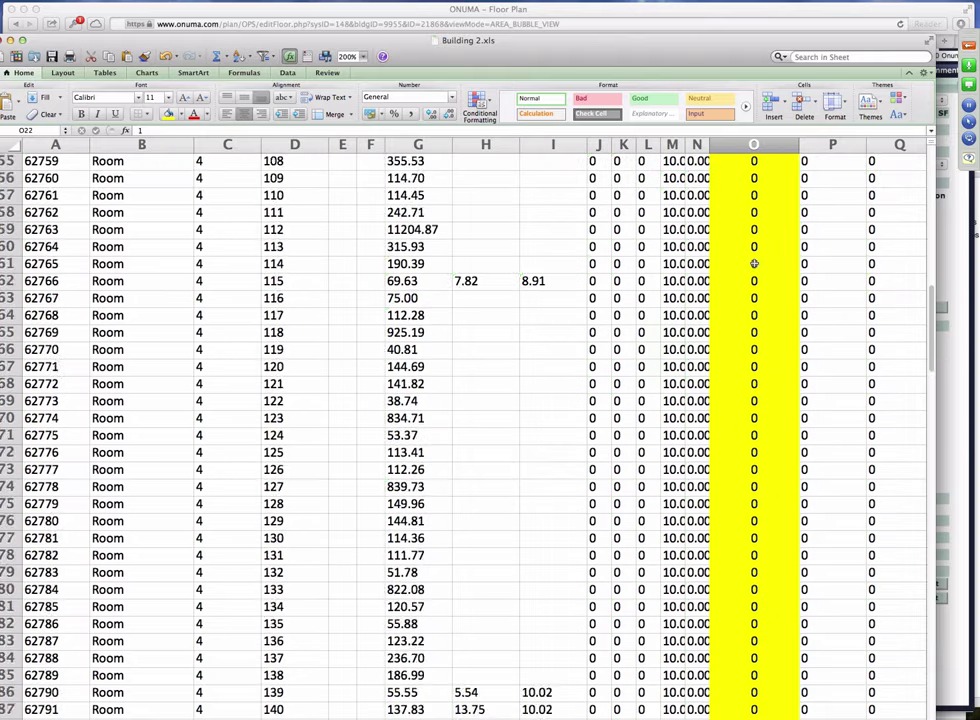
{"action": "scroll", "coordinate": [757, 300], "scroll_direction": "up", "scroll_amount": 5}
{"action": "scroll", "coordinate": [756, 278], "scroll_direction": "up", "scroll_amount": 13}
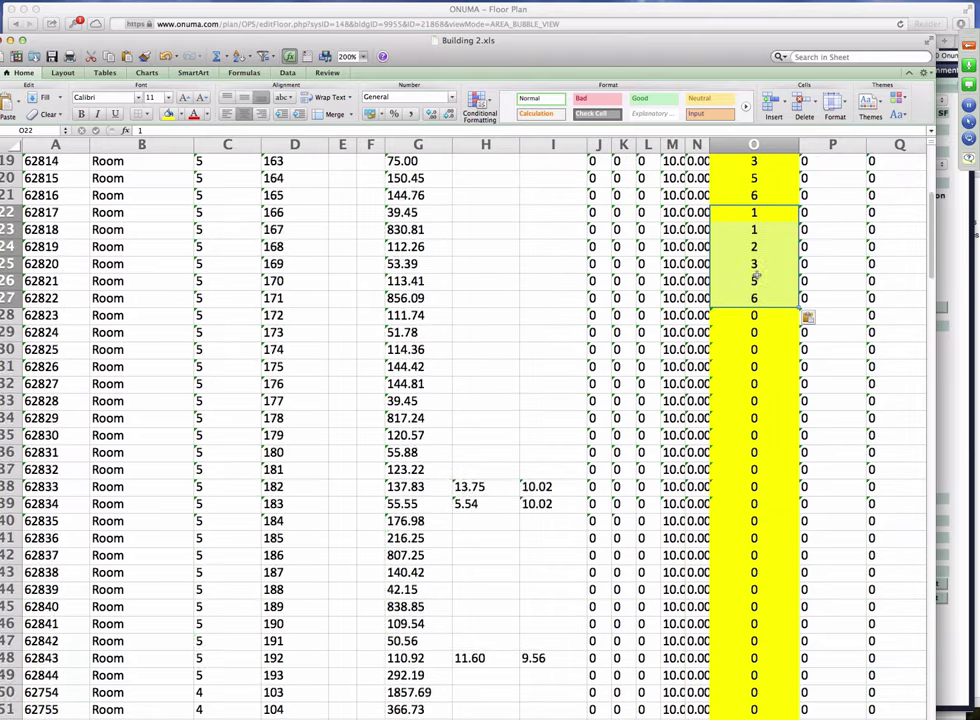
{"action": "left_click", "coordinate": [755, 213]}
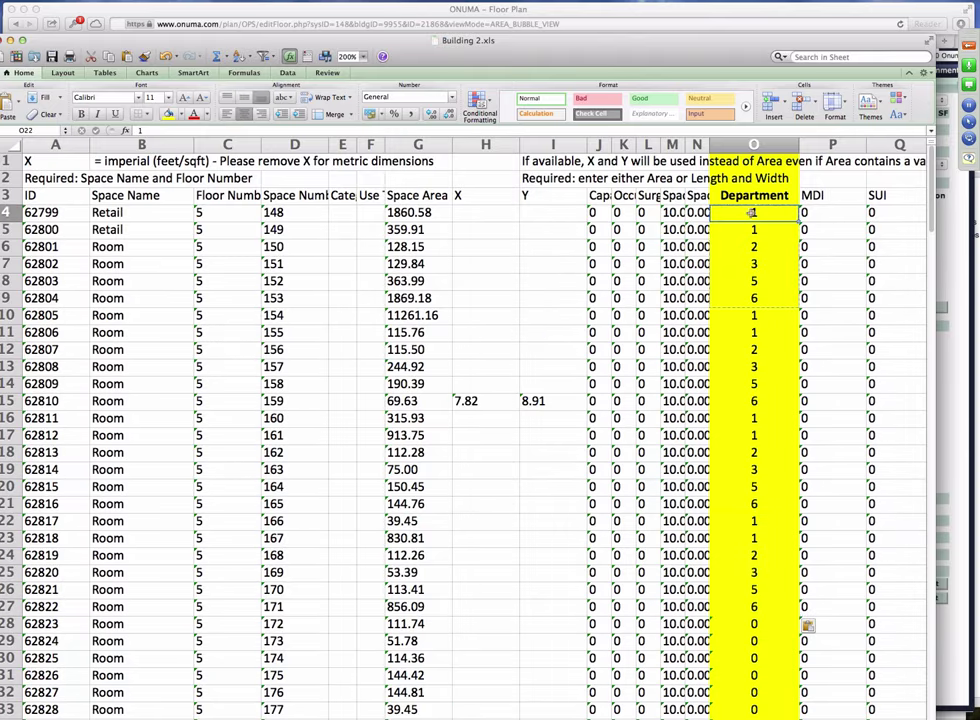
{"action": "left_click_drag", "start_coordinate": [742, 510], "coordinate": [744, 597], "text": "shift"}
{"action": "scroll", "coordinate": [746, 590], "scroll_direction": "down", "scroll_amount": 5}
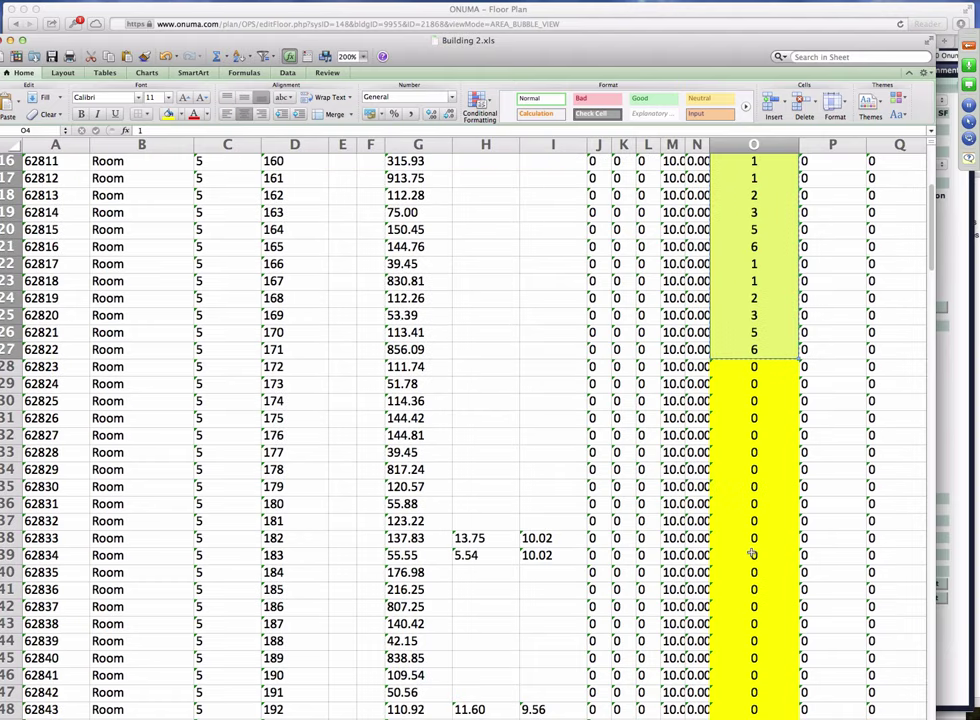
{"action": "left_click", "coordinate": [763, 400]}
{"action": "key", "text": "cmd+v"}
Paste the copied Department numbers again starting at rows 57 and 84
{"action": "scroll", "coordinate": [755, 435], "scroll_direction": "down", "scroll_amount": 8}
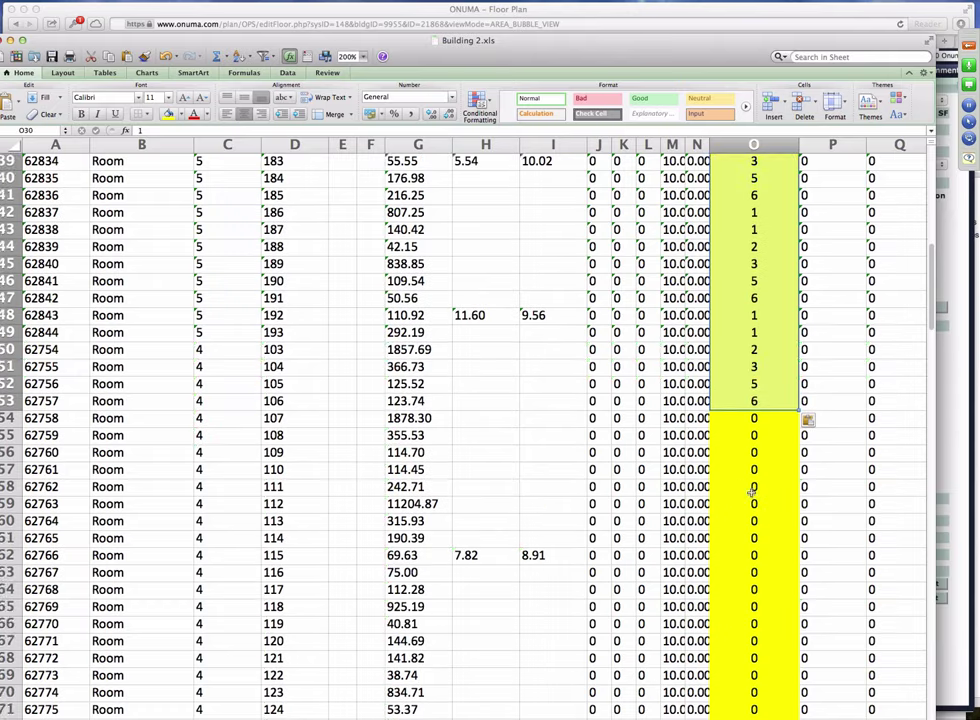
{"action": "left_click", "coordinate": [755, 435]}
{"action": "key", "text": "super+v"}
{"action": "scroll", "coordinate": [755, 500], "scroll_direction": "down", "scroll_amount": 10}
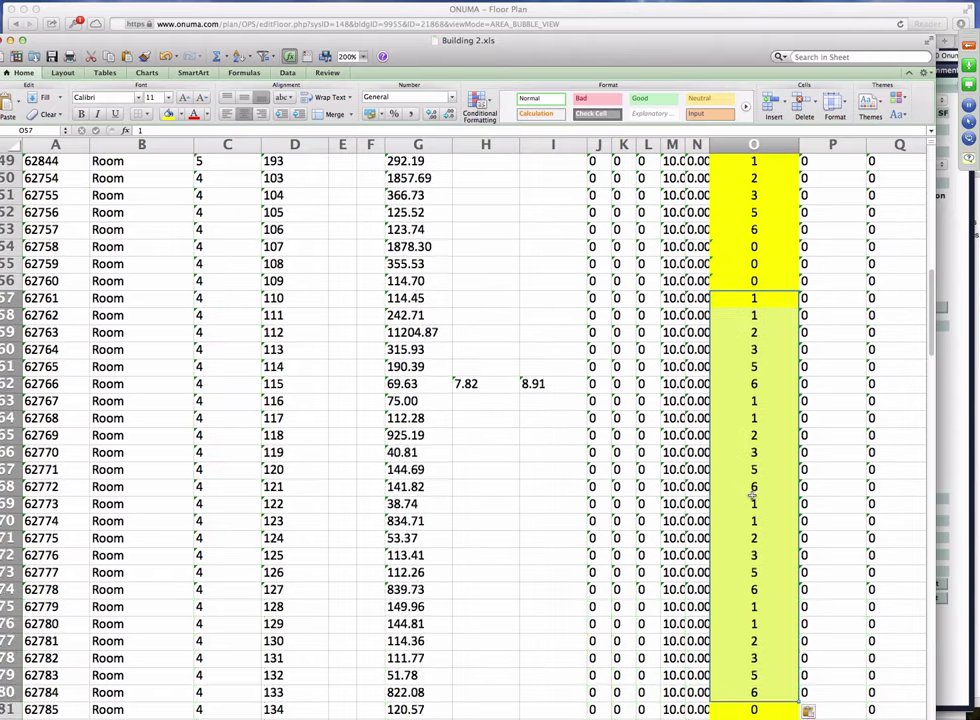
{"action": "left_click", "coordinate": [754, 366]}
{"action": "key", "text": "super+v"}
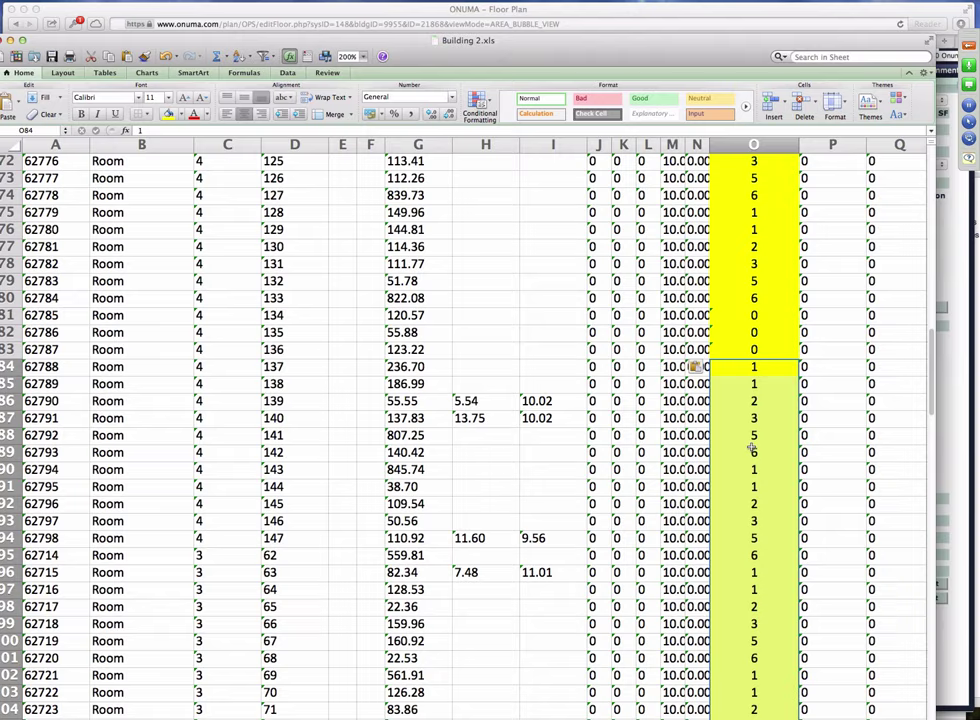
Paste the copied block of Department numbers starting at rows 111, 136 and 169
{"action": "scroll", "coordinate": [754, 522], "scroll_direction": "down", "scroll_amount": 9}
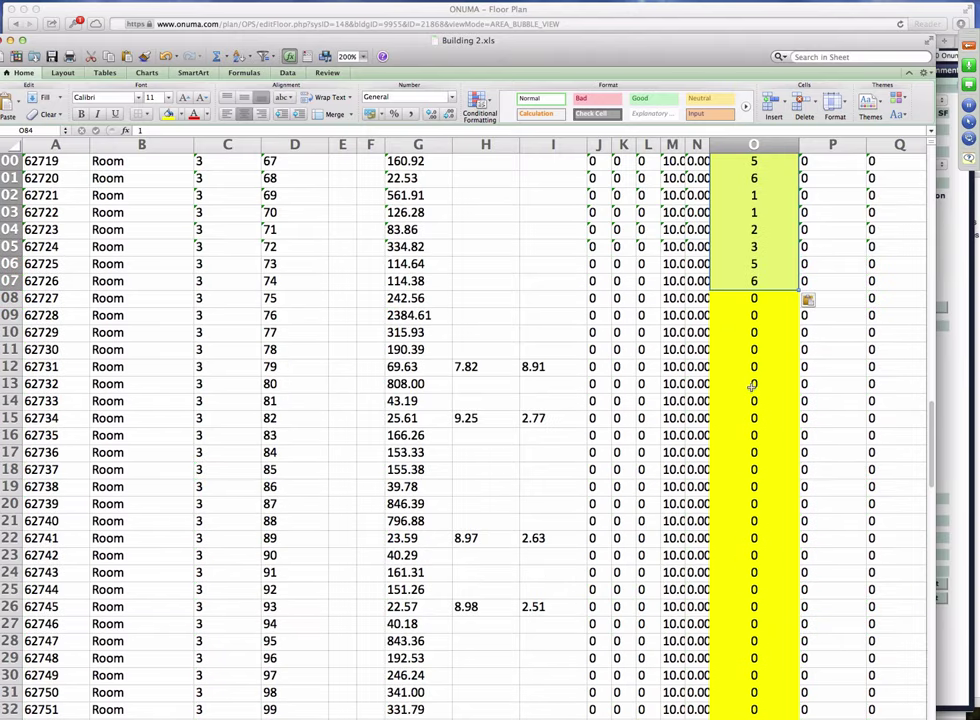
{"action": "left_click", "coordinate": [753, 349]}
{"action": "key", "text": "super+v"}
{"action": "scroll", "coordinate": [752, 400], "scroll_direction": "down", "scroll_amount": 8}
{"action": "left_click", "coordinate": [752, 366]}
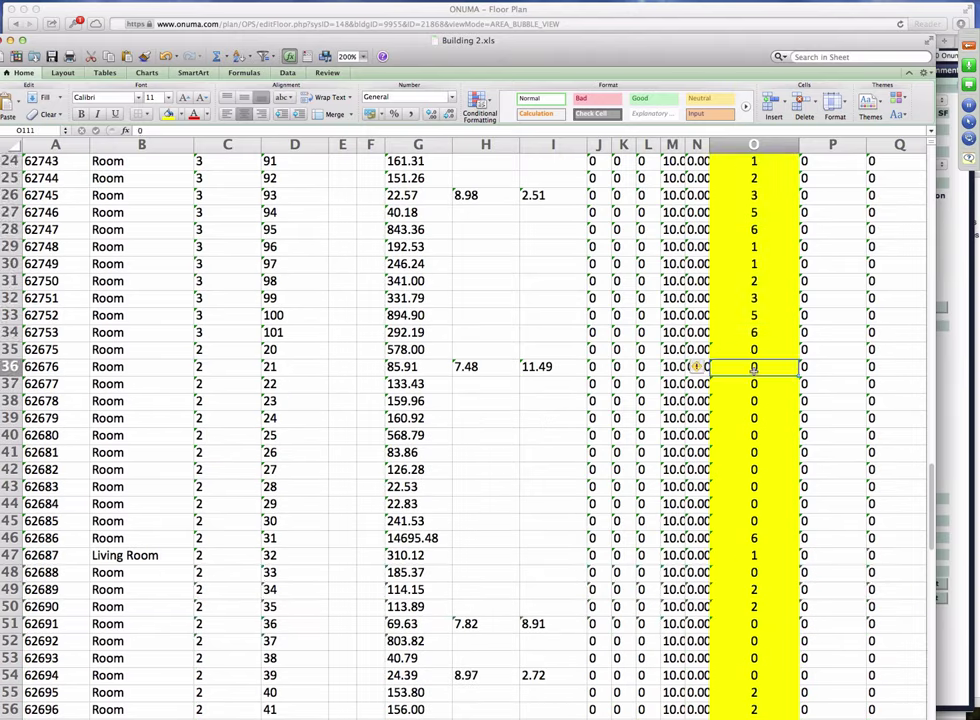
{"action": "key", "text": "super+v"}
{"action": "scroll", "coordinate": [748, 430], "scroll_direction": "down", "scroll_amount": 9}
{"action": "left_click", "coordinate": [752, 435]}
{"action": "key", "text": "super+v"}
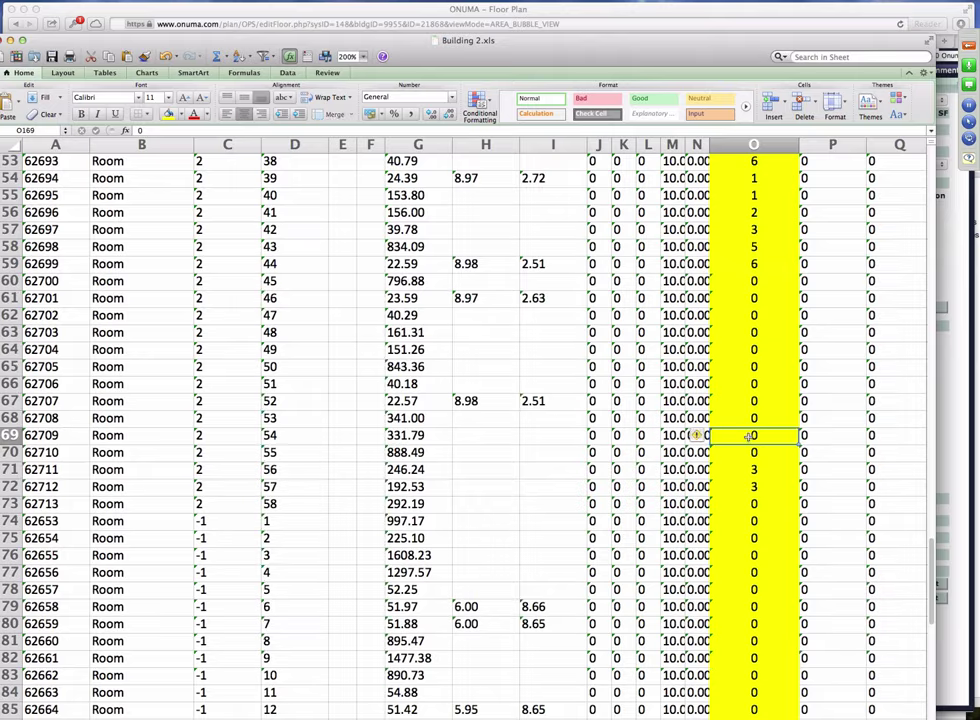
Change the Space Name of space 151 to 1 BR Unit
{"action": "scroll", "coordinate": [748, 445], "scroll_direction": "down", "scroll_amount": 1}
{"action": "scroll", "coordinate": [748, 444], "scroll_direction": "down", "scroll_amount": 13}
{"action": "scroll", "coordinate": [656, 437], "scroll_direction": "up", "scroll_amount": 20}
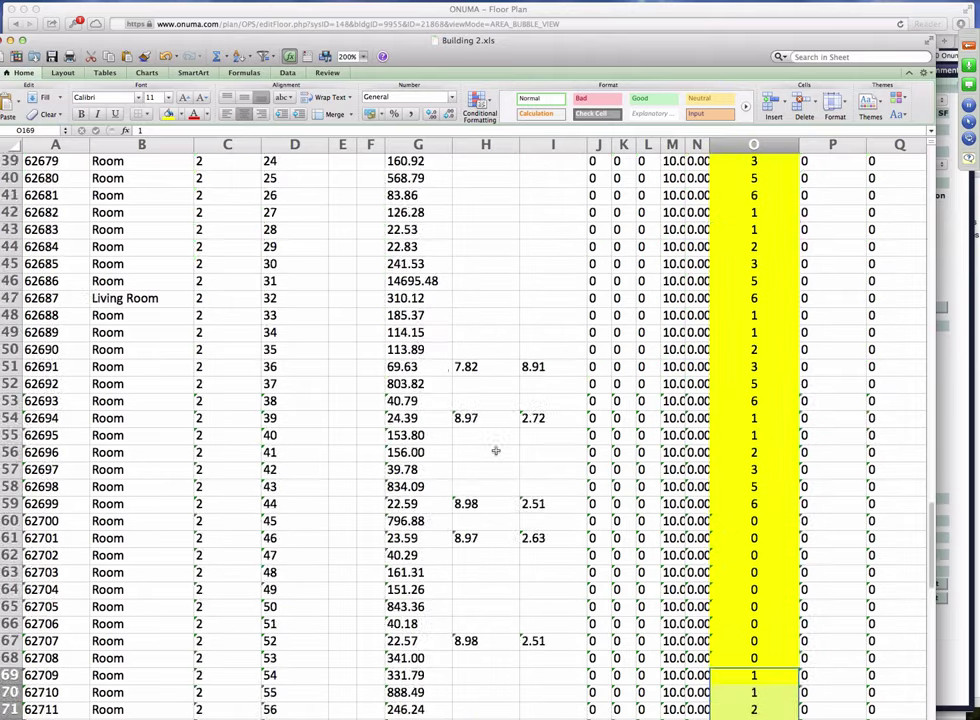
{"action": "scroll", "coordinate": [494, 451], "scroll_direction": "up", "scroll_amount": 7}
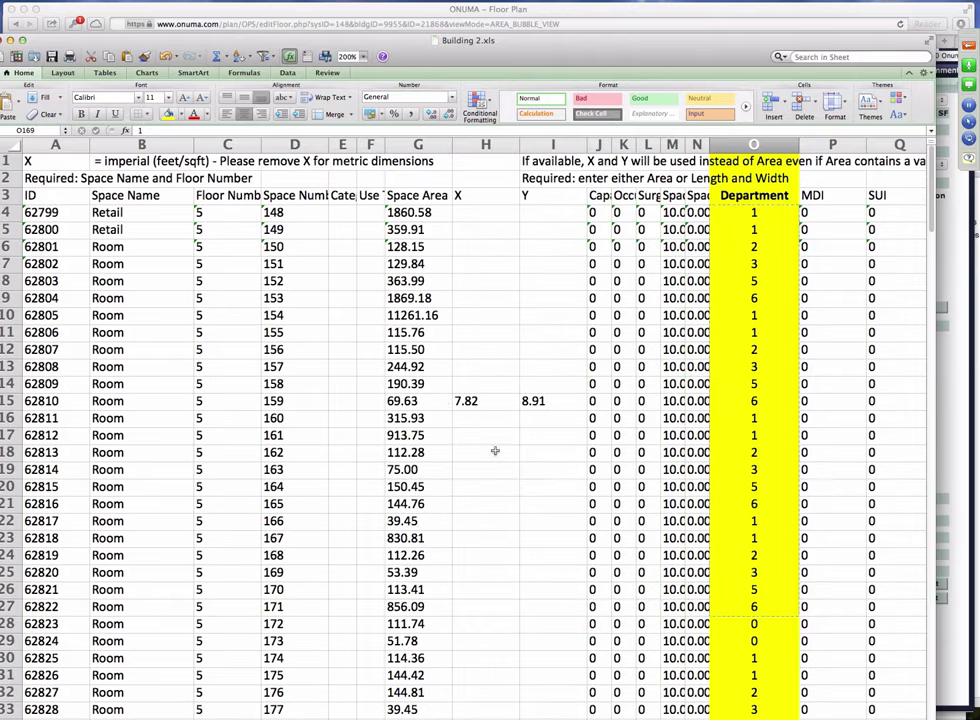
{"action": "left_click", "coordinate": [151, 231]}
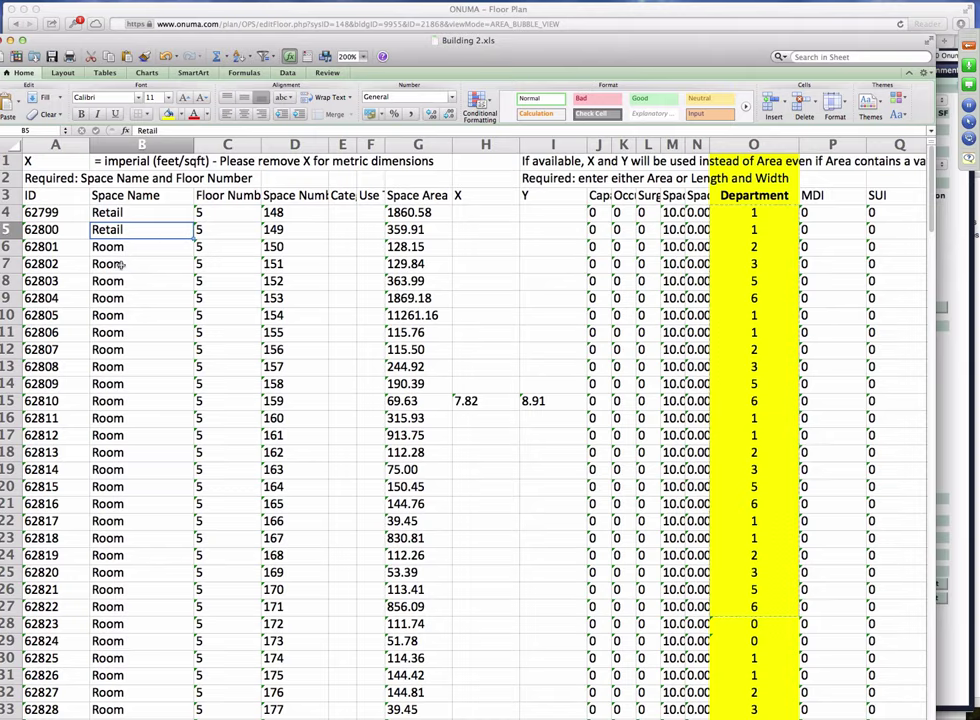
{"action": "left_click", "coordinate": [121, 264]}
{"action": "type", "text": "1 BR Unit"}
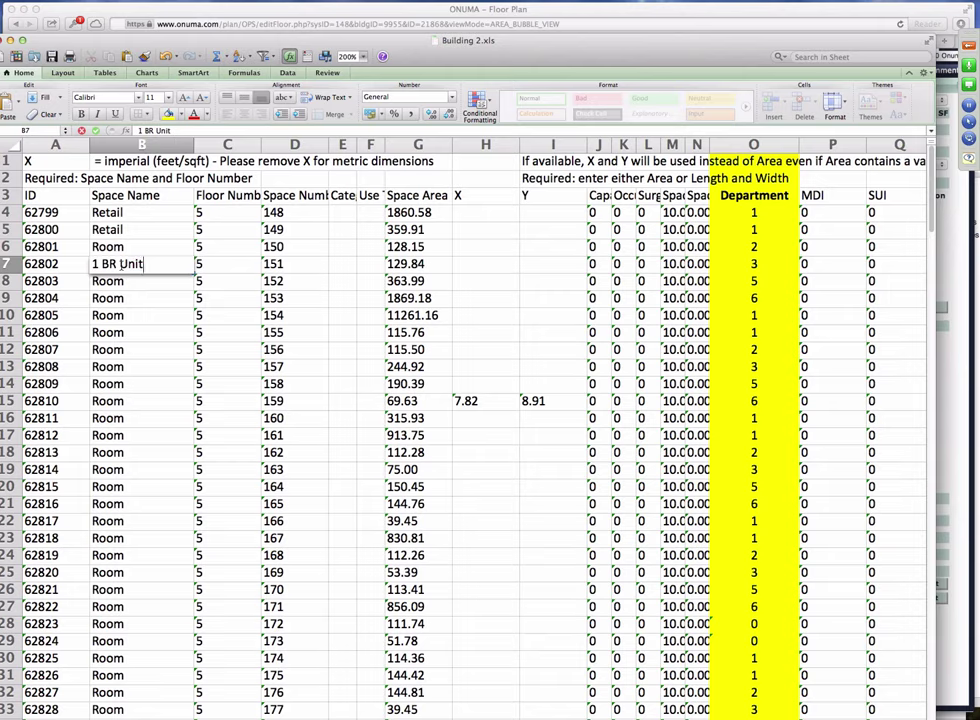
{"action": "key", "text": "Return"}
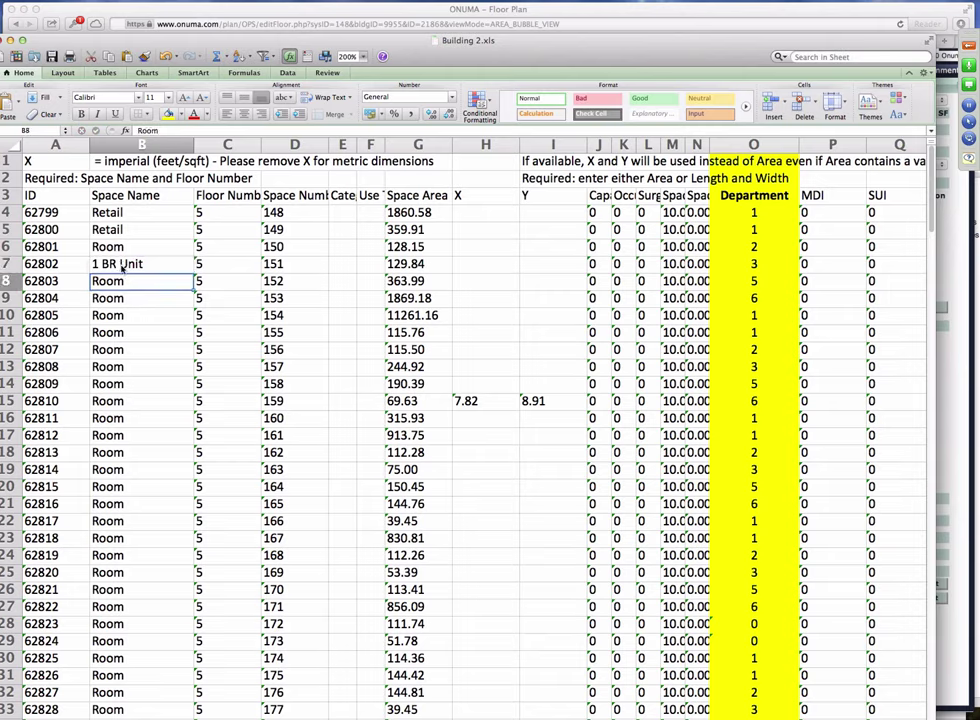
Copy the 1 BR Unit name to the Space Name of spaces 157, 163, 168 and 171
{"action": "key", "text": "Up"}
{"action": "key", "text": "super+c"}
{"action": "left_click", "coordinate": [137, 366]}
{"action": "key", "text": "super+v"}
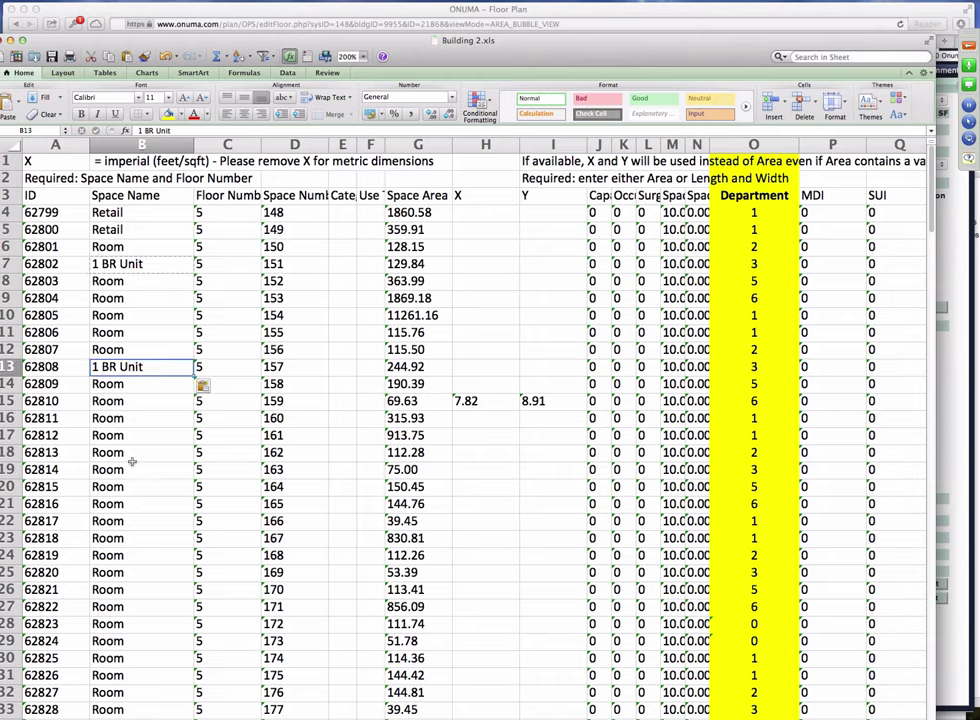
{"action": "left_click", "coordinate": [133, 469]}
{"action": "key", "text": "super+v"}
{"action": "left_click", "coordinate": [145, 555]}
{"action": "key", "text": "super+v"}
{"action": "left_click", "coordinate": [148, 607]}
{"action": "key", "text": "super+v"}
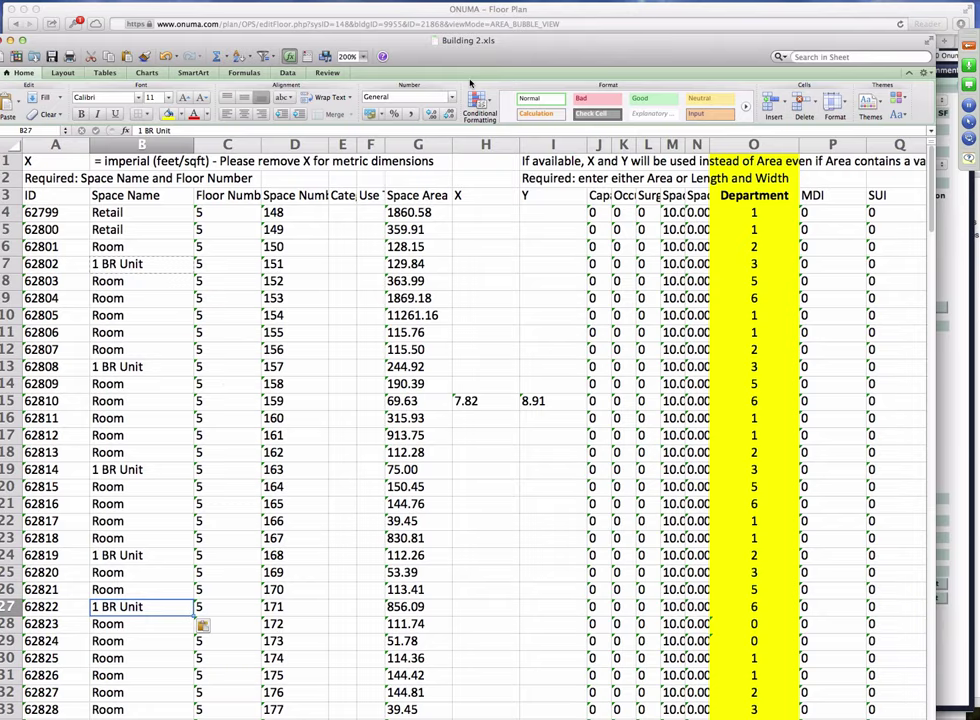
Reposition the workbook window and widen the Category and Space Number columns so their headers fit
{"action": "left_click_drag", "start_coordinate": [484, 57], "coordinate": [526, 31]}
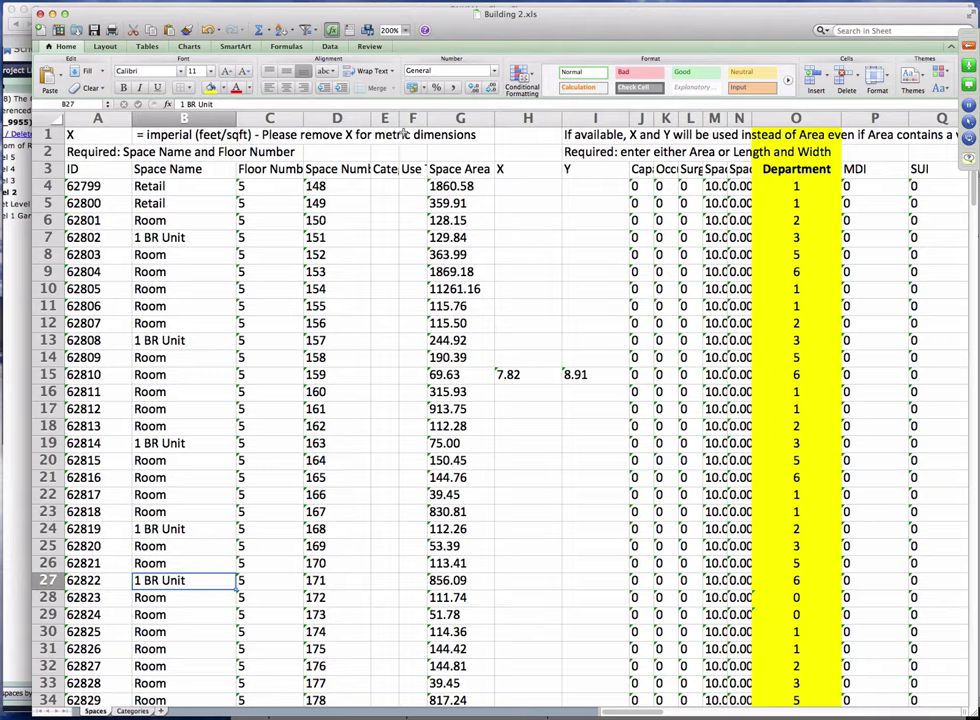
{"action": "left_click_drag", "start_coordinate": [397, 118], "coordinate": [437, 121]}
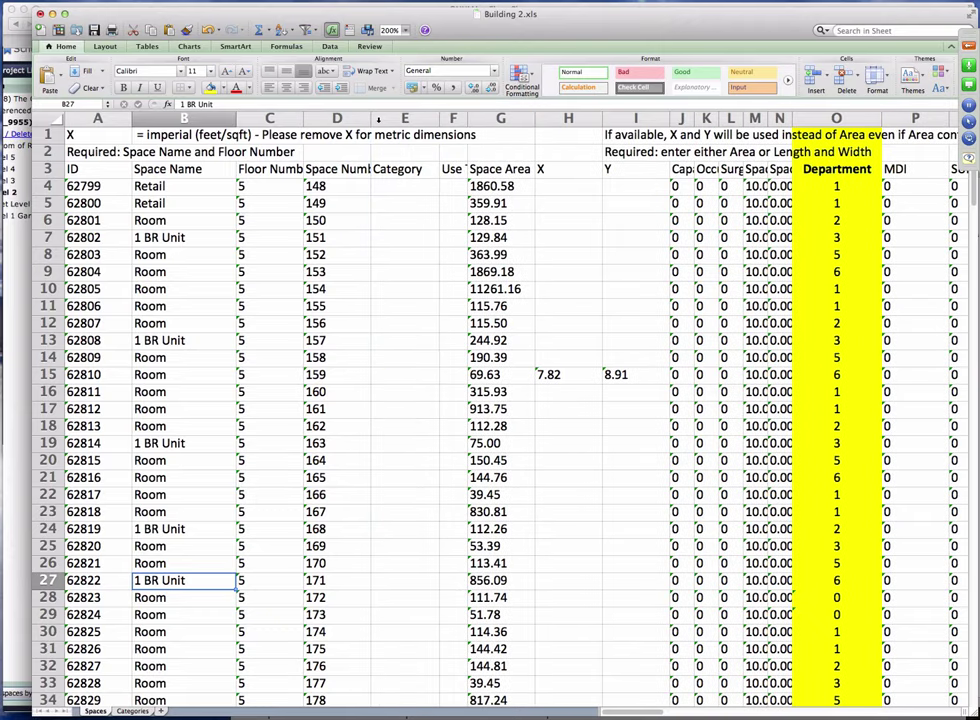
{"action": "left_click_drag", "start_coordinate": [373, 118], "coordinate": [390, 119]}
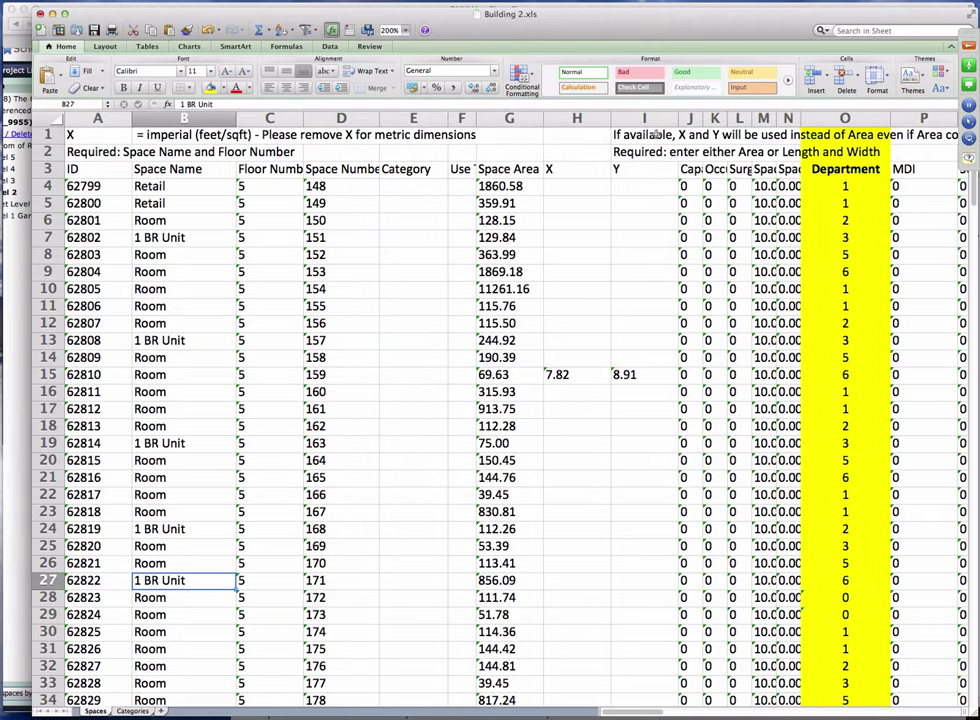
Narrow the Y column and widen the Capacity, Occupancy and Surge Capacity columns to 10.00
{"action": "left_click_drag", "start_coordinate": [683, 118], "coordinate": [740, 118]}
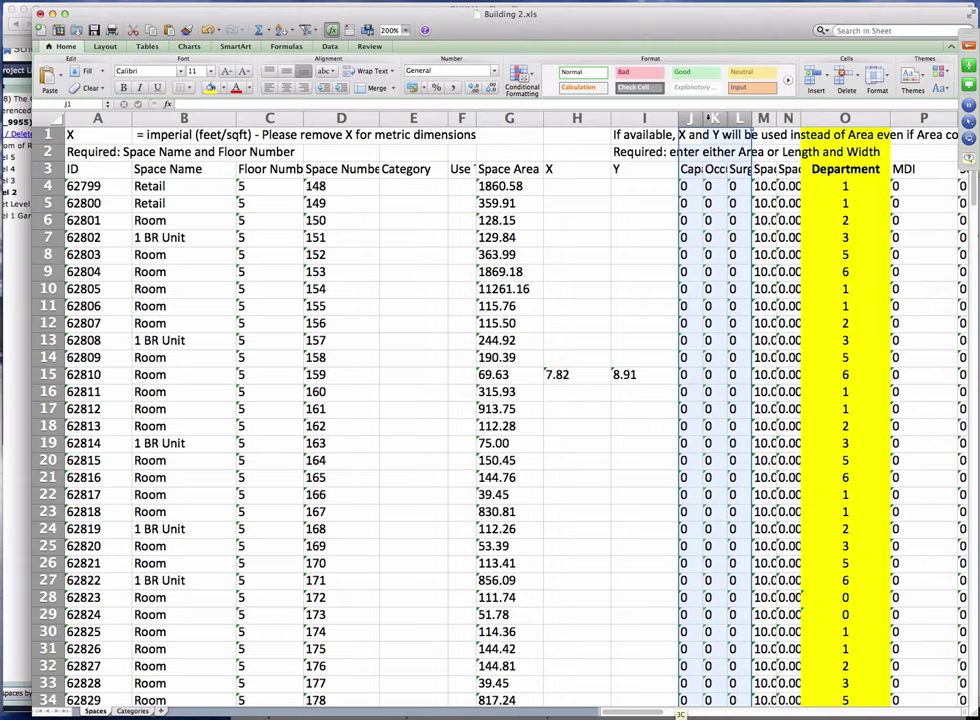
{"action": "left_click_drag", "start_coordinate": [678, 118], "coordinate": [637, 118]}
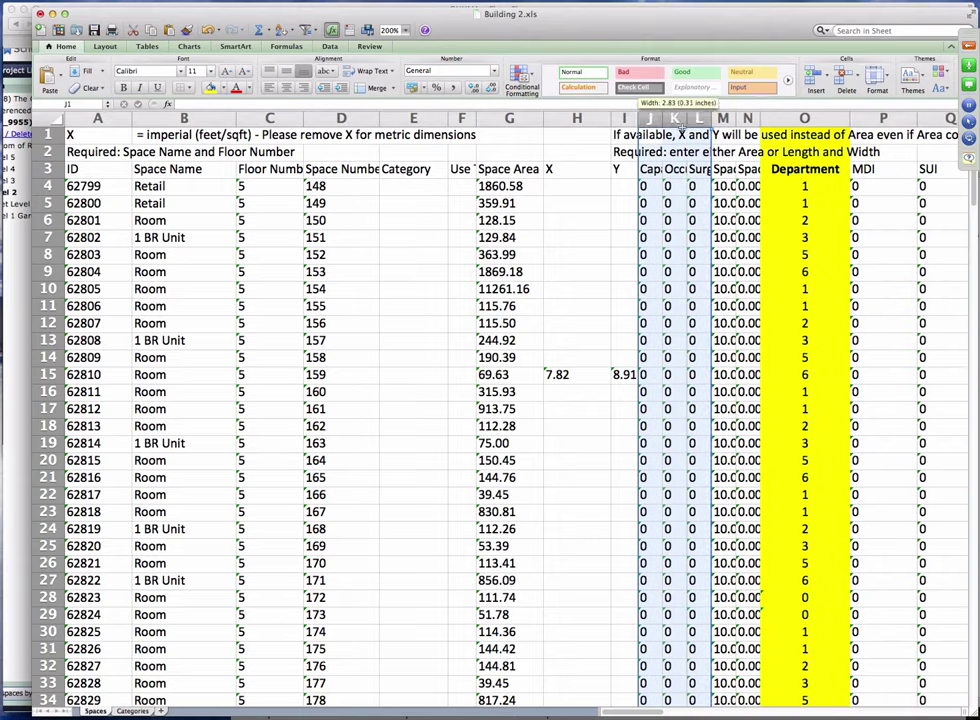
{"action": "left_click_drag", "start_coordinate": [711, 118], "coordinate": [811, 118]}
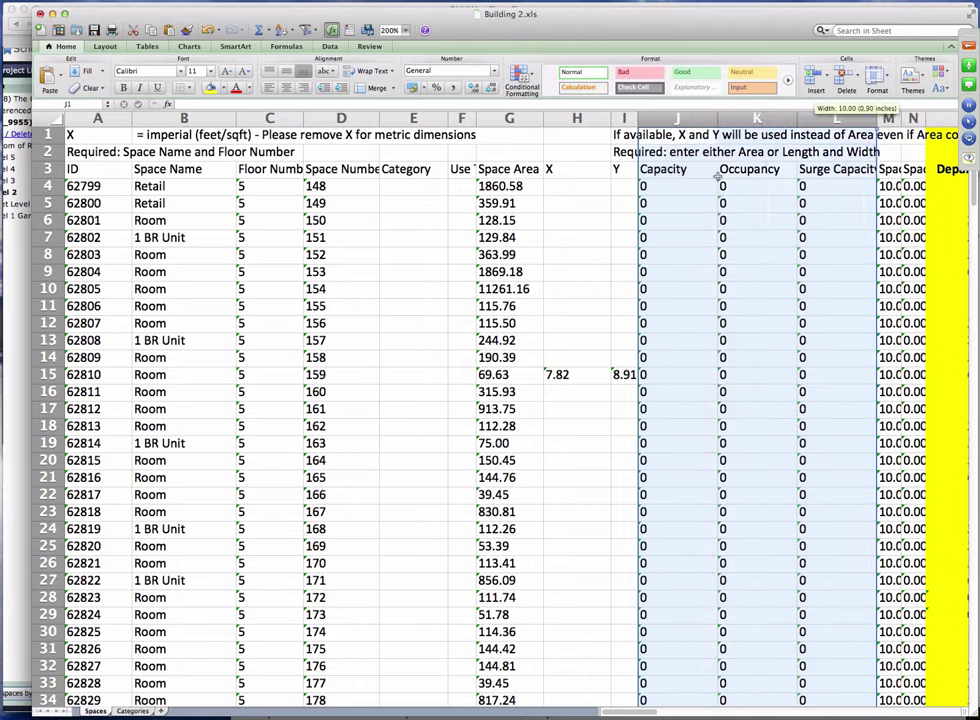
Enter a Capacity of 2 and an Occupancy of 2 for space 148
{"action": "left_click", "coordinate": [689, 185]}
{"action": "type", "text": "2"}
{"action": "key", "text": "Tab"}
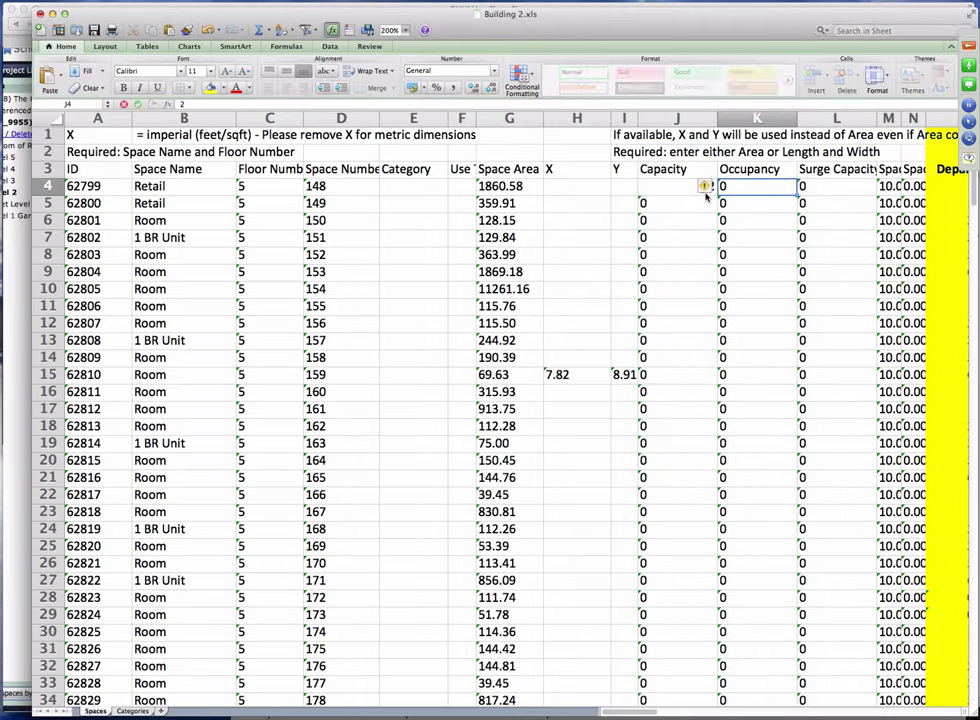
{"action": "type", "text": "2"}
{"action": "key", "text": "Return"}
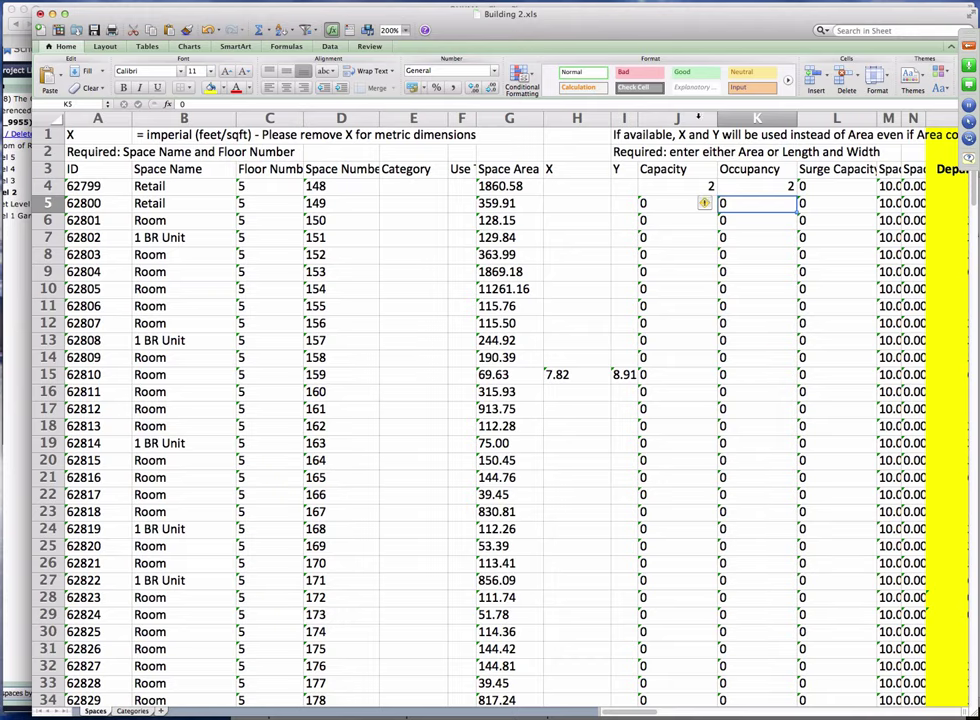
Center the Capacity and Occupancy columns and fill space 148's values of 2 down both columns to row 195
{"action": "left_click_drag", "start_coordinate": [695, 118], "coordinate": [757, 118]}
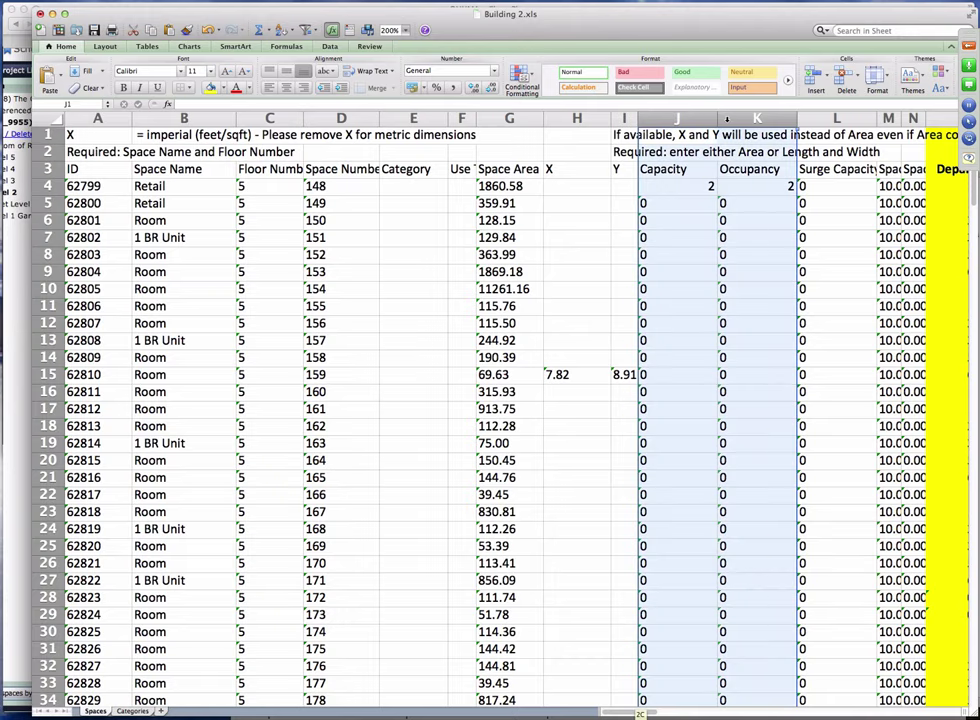
{"action": "left_click", "coordinate": [288, 88]}
{"action": "left_click_drag", "start_coordinate": [678, 187], "coordinate": [755, 341]}
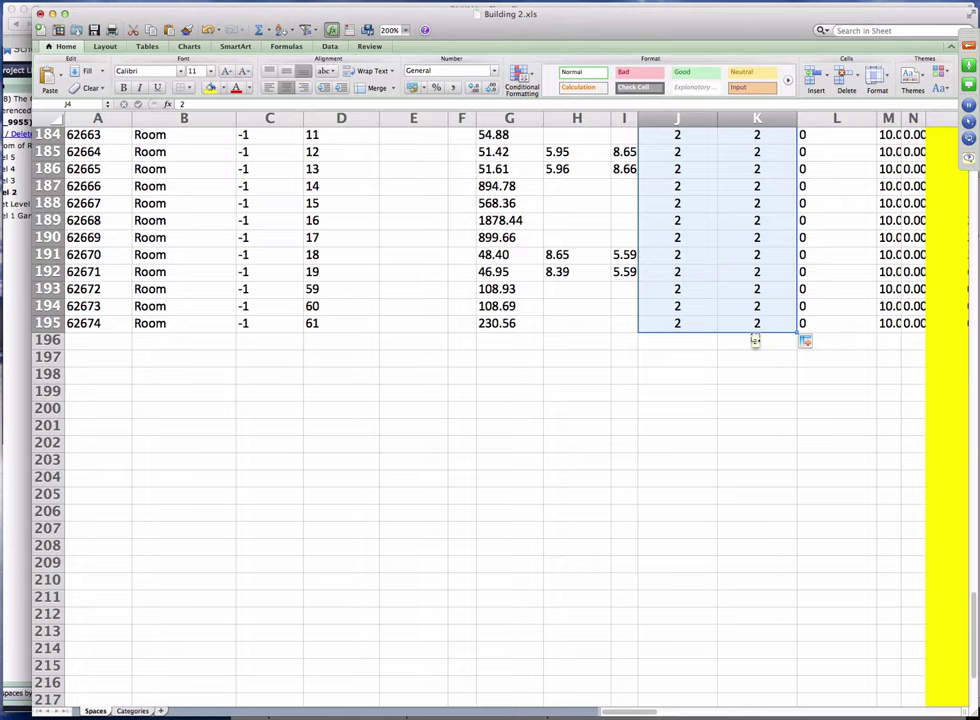
{"action": "scroll", "coordinate": [755, 307], "scroll_direction": "up", "scroll_amount": 20}
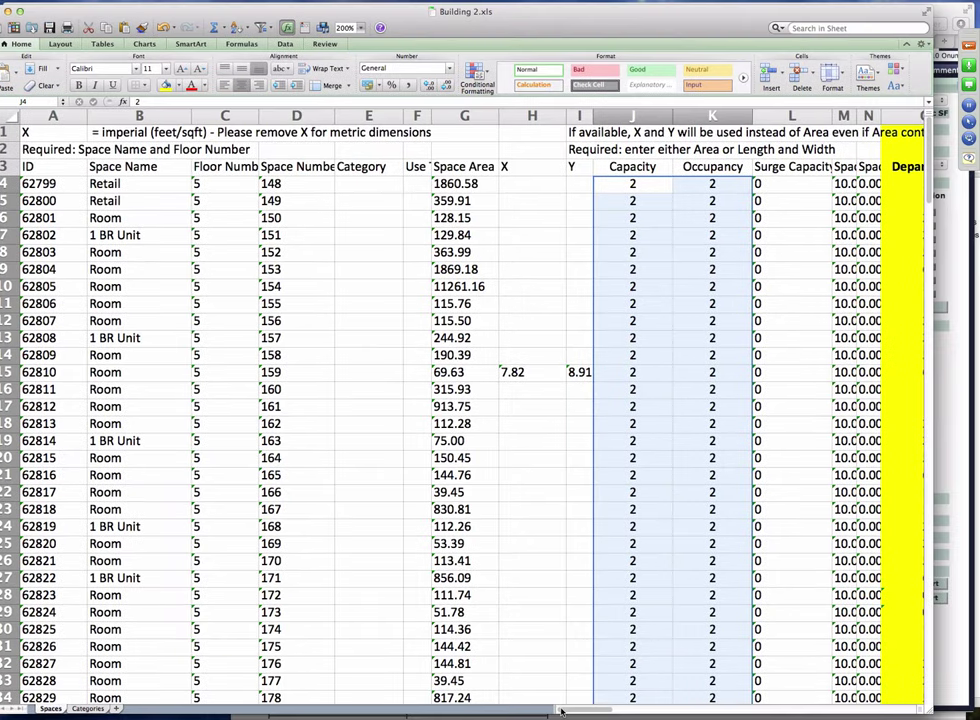
Switch to the ONUMA Importer, show the option descriptions and open Import/Update Space Attributes for Building 2
{"action": "left_click_drag", "start_coordinate": [562, 711], "coordinate": [472, 706]}
{"action": "left_click_drag", "start_coordinate": [465, 28], "coordinate": [479, 28]}
{"action": "key", "text": "super+Tab"}
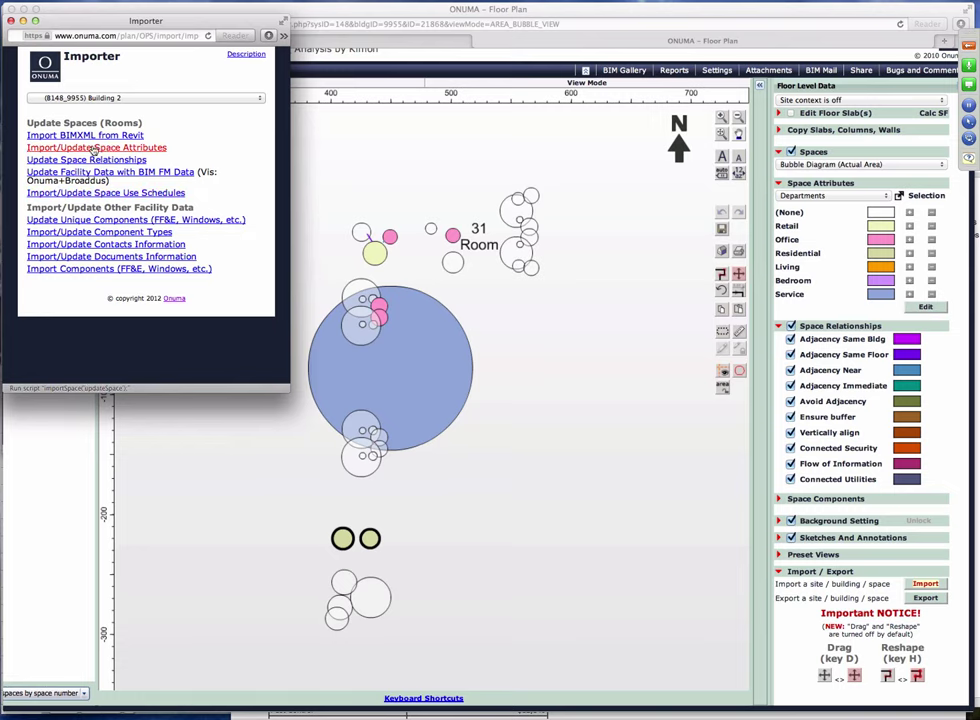
{"action": "left_click", "coordinate": [238, 54]}
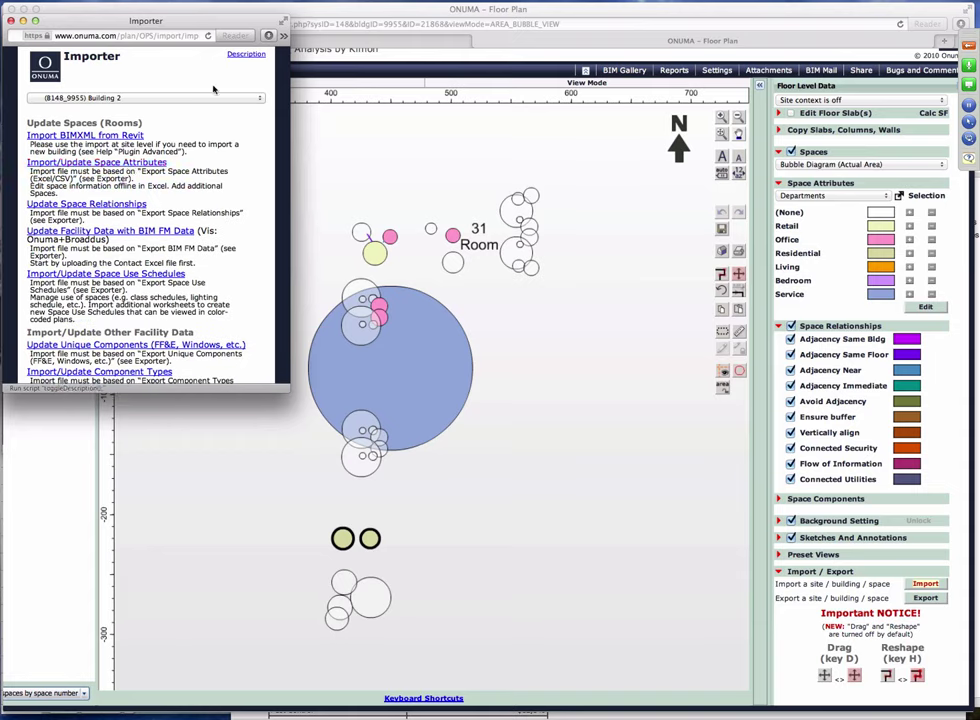
{"action": "left_click", "coordinate": [91, 164]}
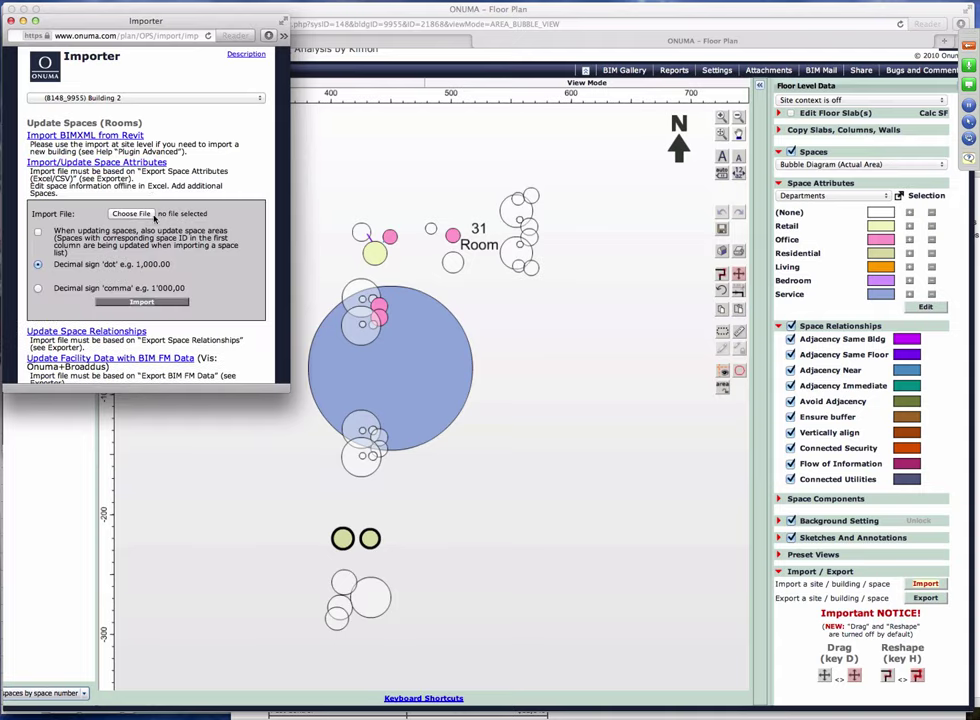
Choose Building 2.xls from the Downloads folder as the space attributes import file
{"action": "left_click", "coordinate": [135, 214]}
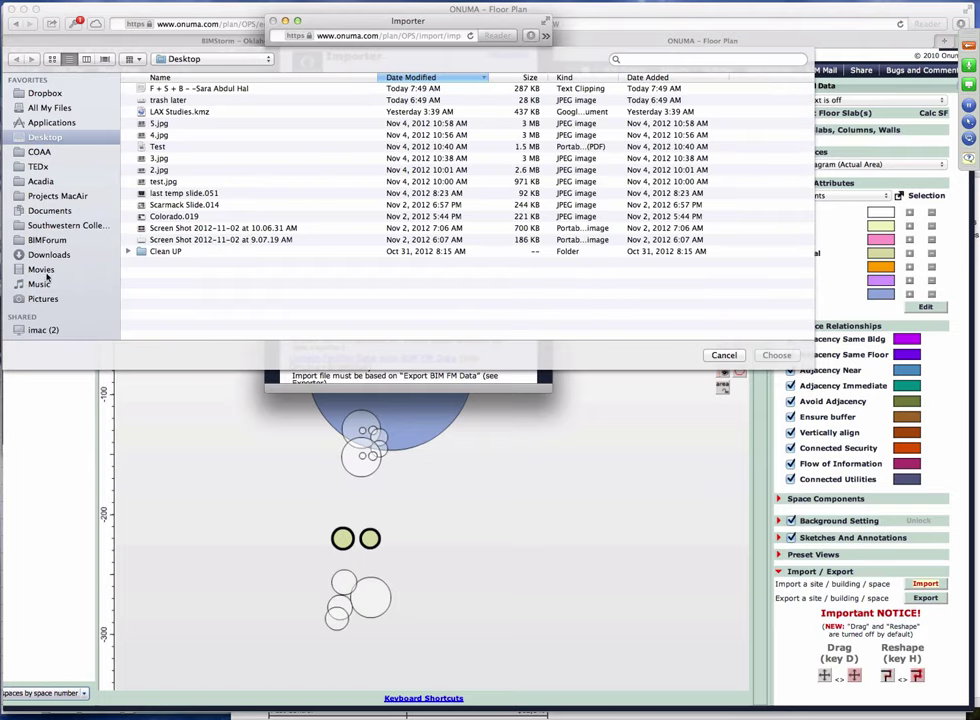
{"action": "left_click", "coordinate": [48, 256]}
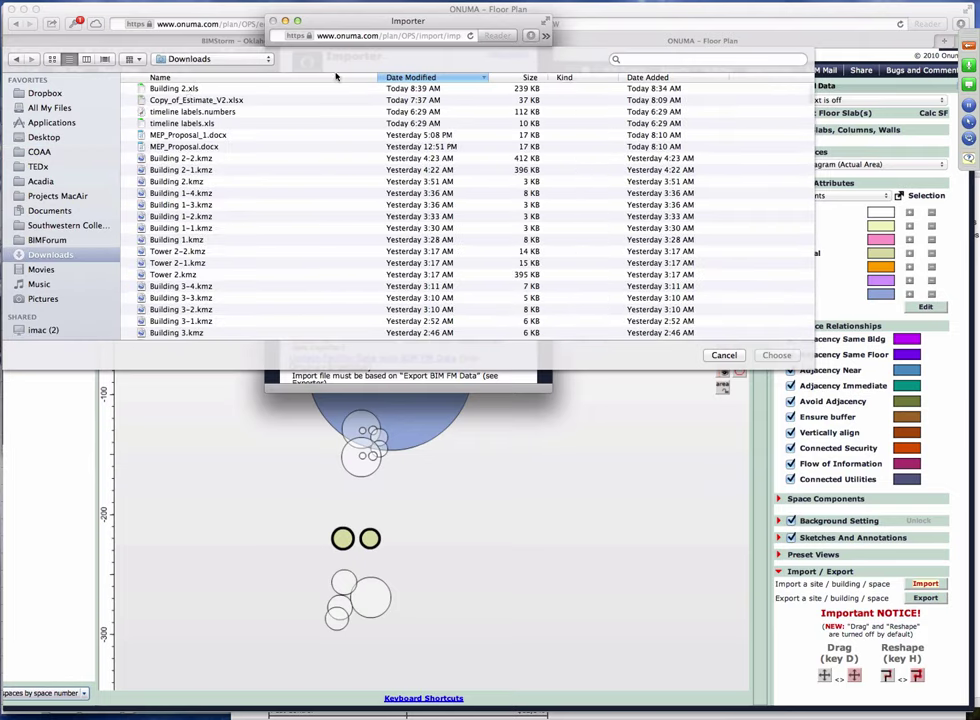
{"action": "left_click", "coordinate": [186, 91]}
{"action": "left_click", "coordinate": [776, 355]}
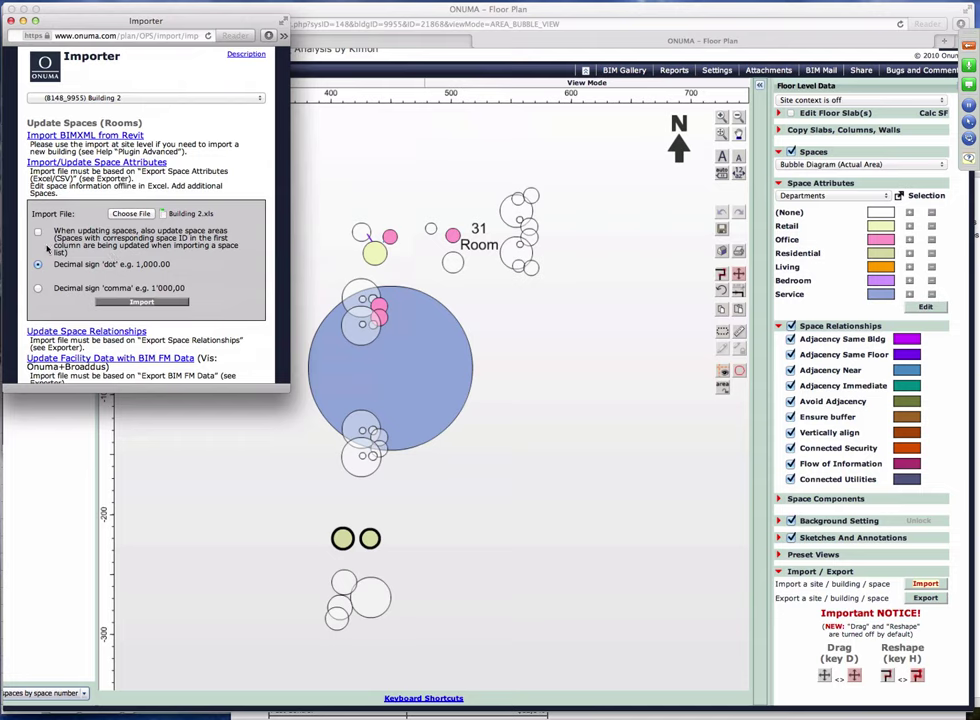
Import the spaces from Building 2.xls, review the listed floors and spaces, and proceed to complete the update
{"action": "left_click", "coordinate": [143, 302]}
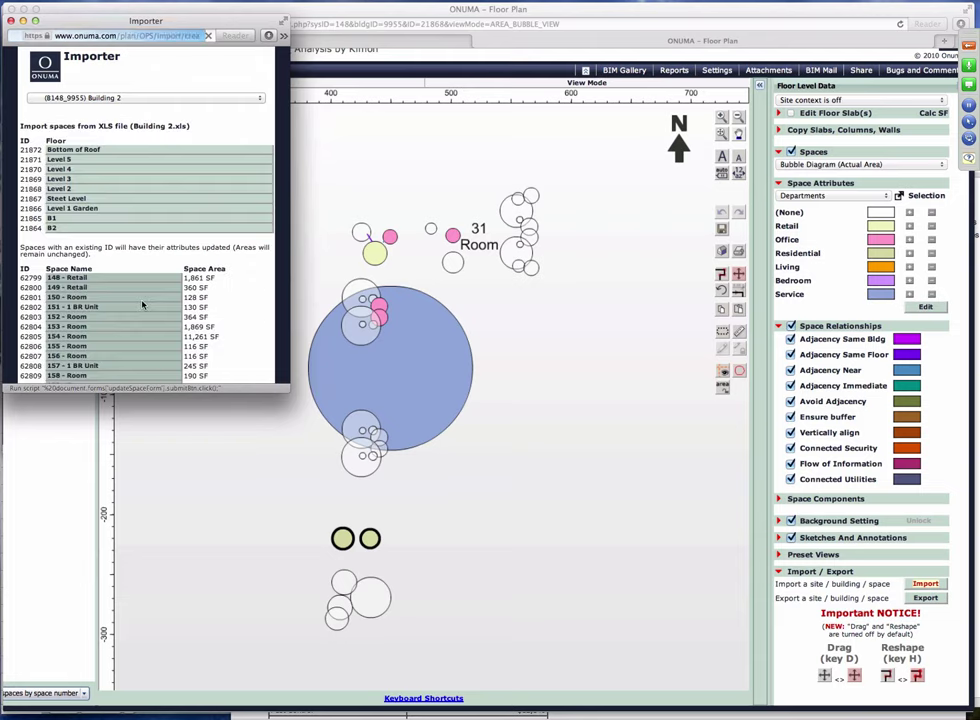
{"action": "scroll", "coordinate": [183, 222], "scroll_direction": "down", "scroll_amount": 20}
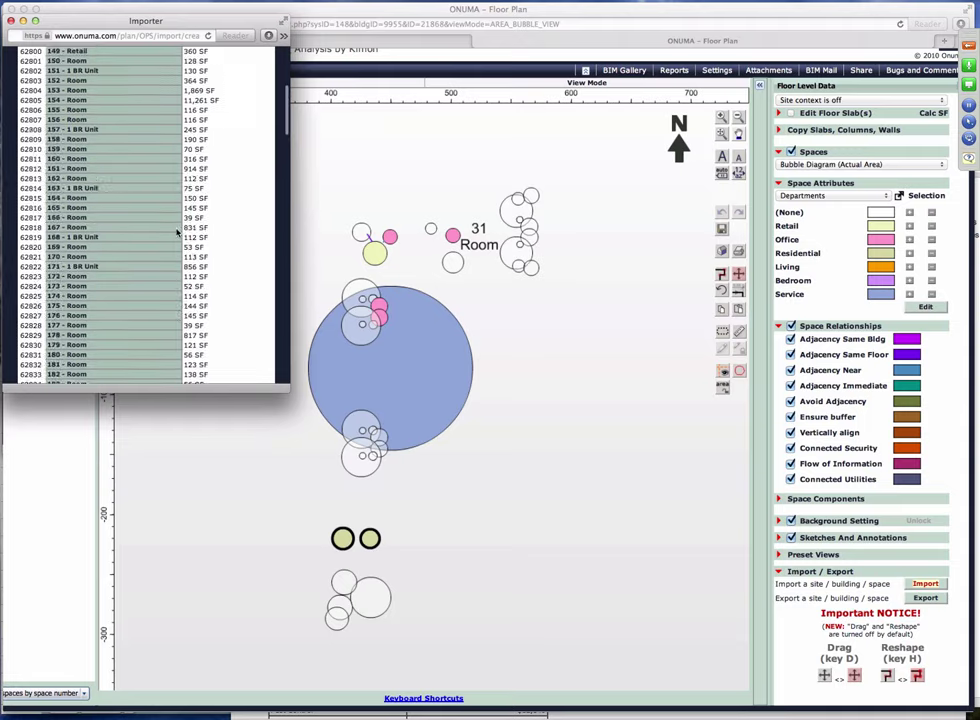
{"action": "scroll", "coordinate": [177, 233], "scroll_direction": "down", "scroll_amount": 5}
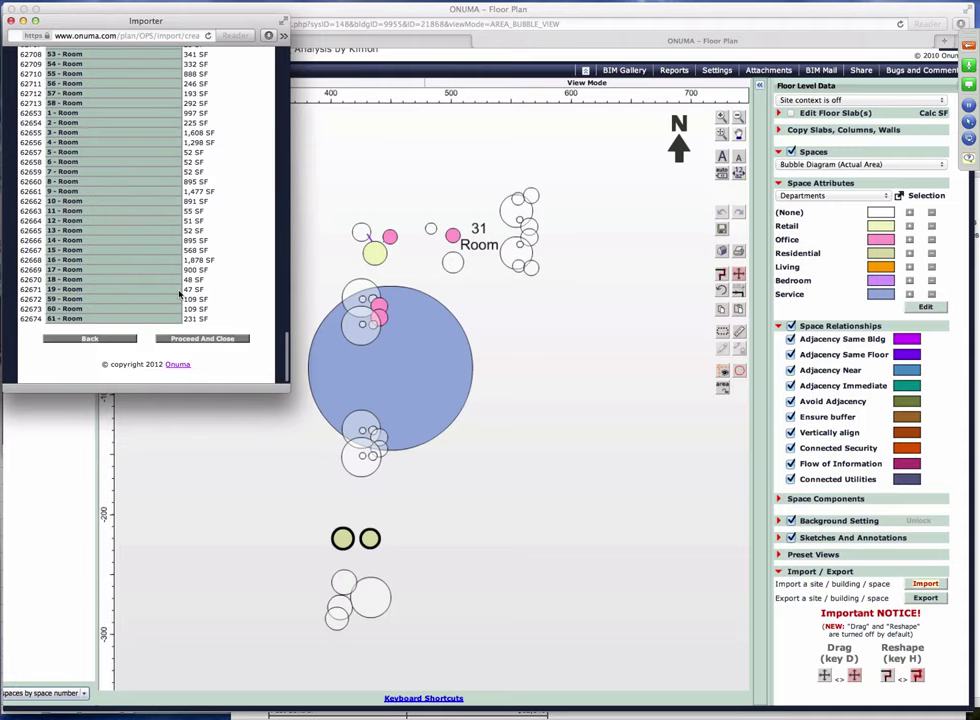
{"action": "left_click", "coordinate": [208, 338]}
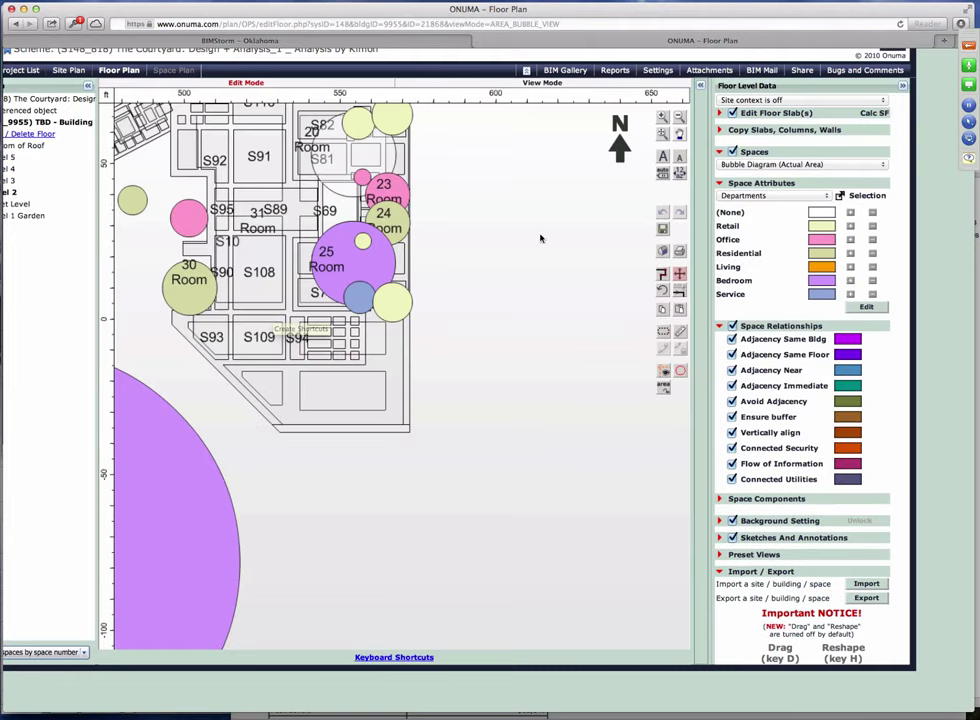
Keep the floor plan spaces color coded by Departments and change their display to Normal View
{"action": "left_click", "coordinate": [756, 197]}
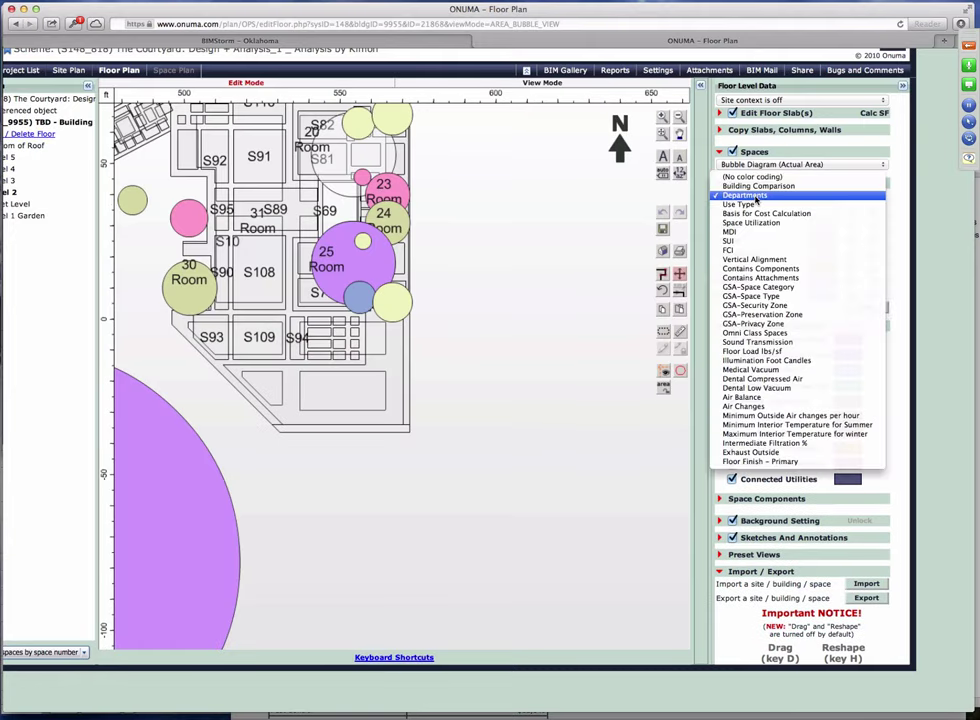
{"action": "left_click", "coordinate": [756, 196]}
{"action": "left_click", "coordinate": [760, 164]}
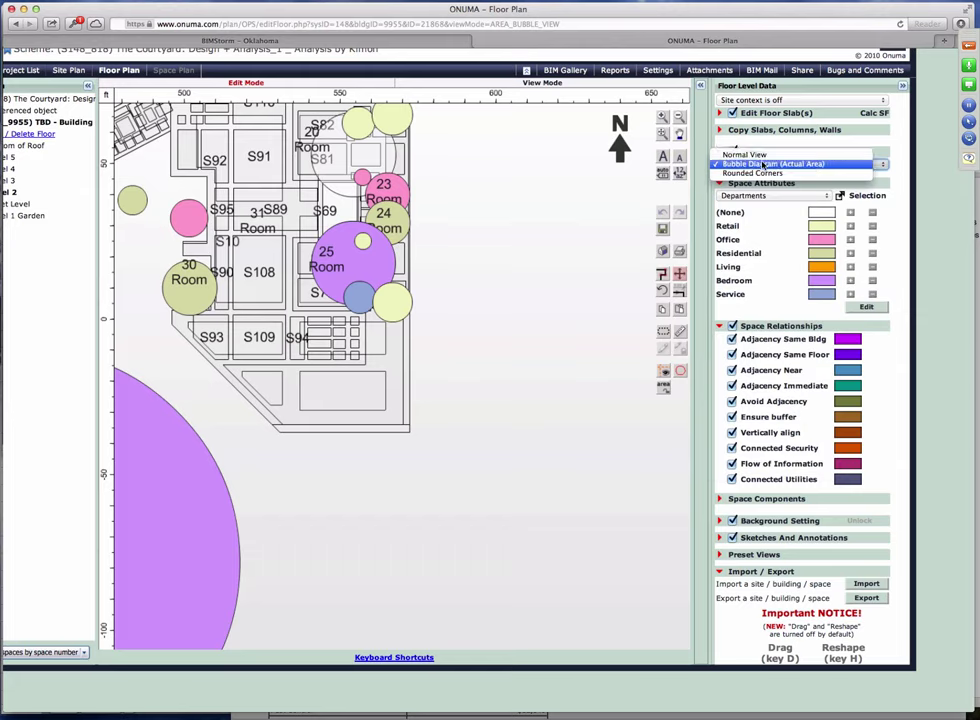
{"action": "left_click", "coordinate": [760, 157]}
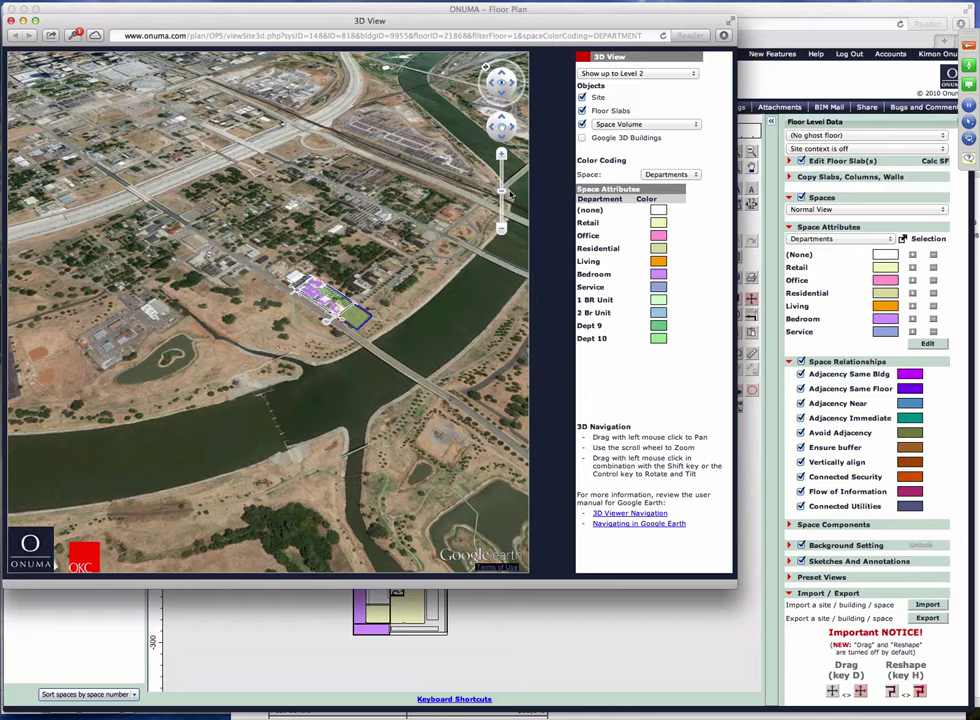
Zoom in on the building in the 3D View and check the capacity and occupancy of a purple Level 2 room
{"action": "left_click", "coordinate": [501, 128]}
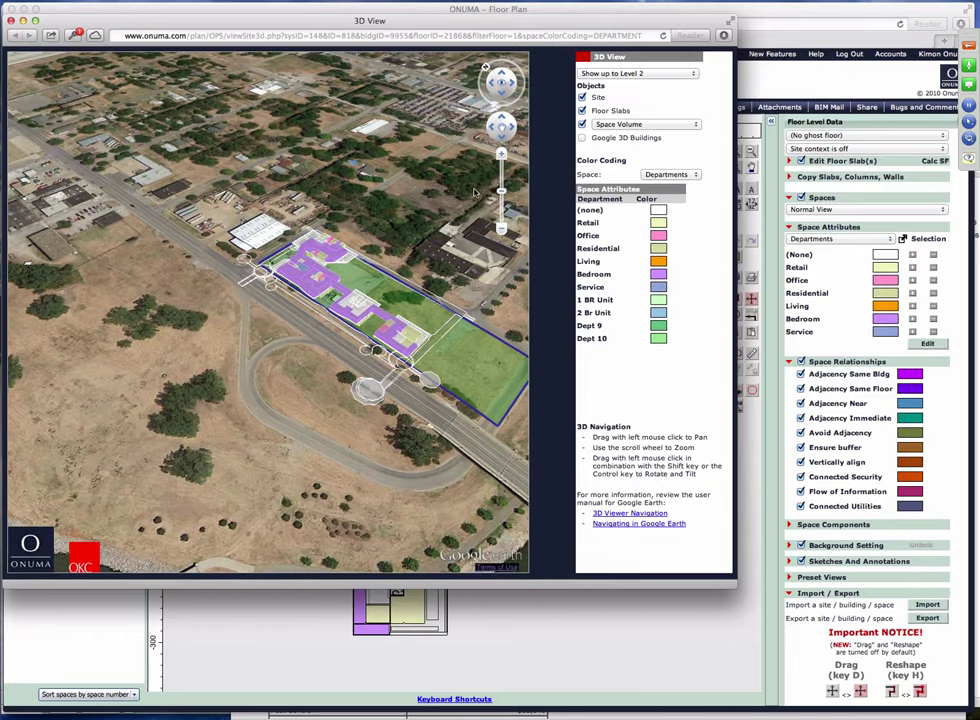
{"action": "left_click", "coordinate": [500, 153]}
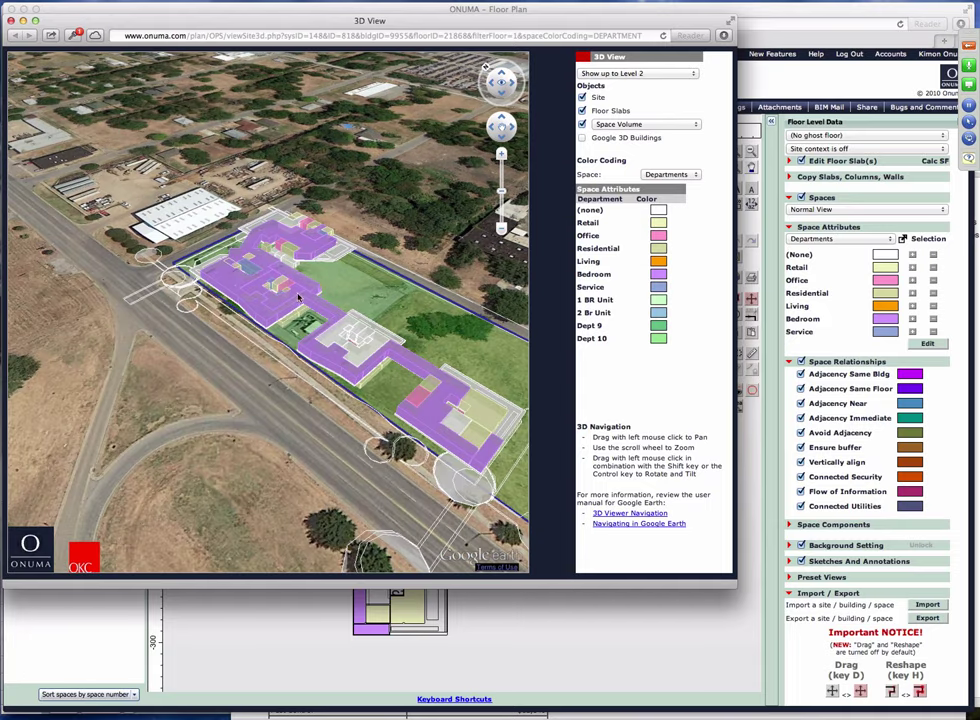
{"action": "left_click", "coordinate": [291, 297]}
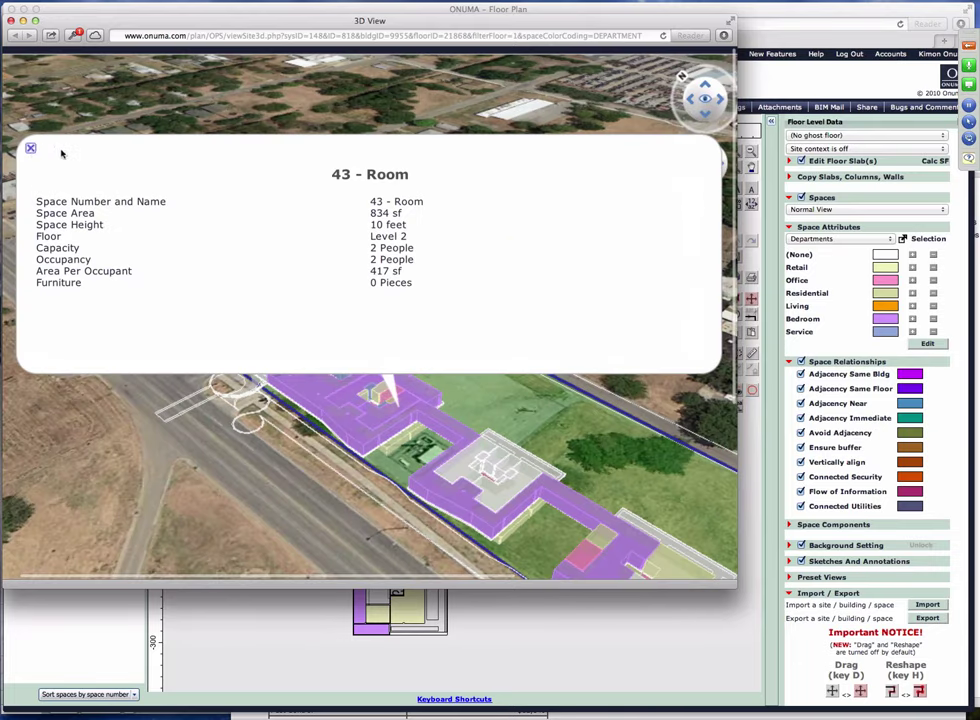
{"action": "left_click", "coordinate": [31, 148]}
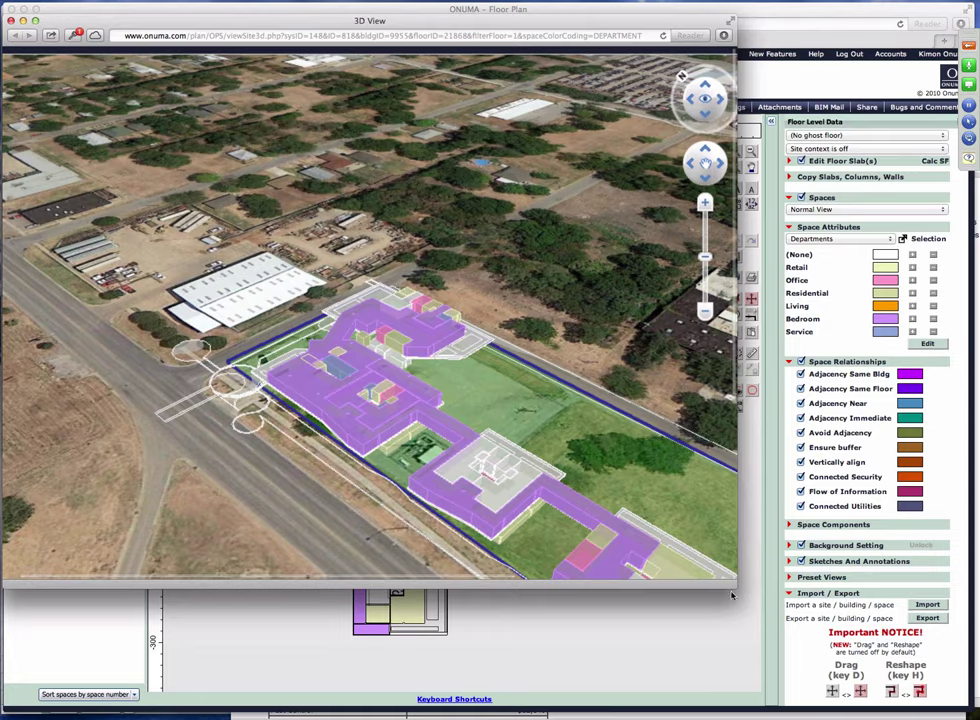
{"action": "left_click_drag", "start_coordinate": [731, 595], "coordinate": [976, 716]}
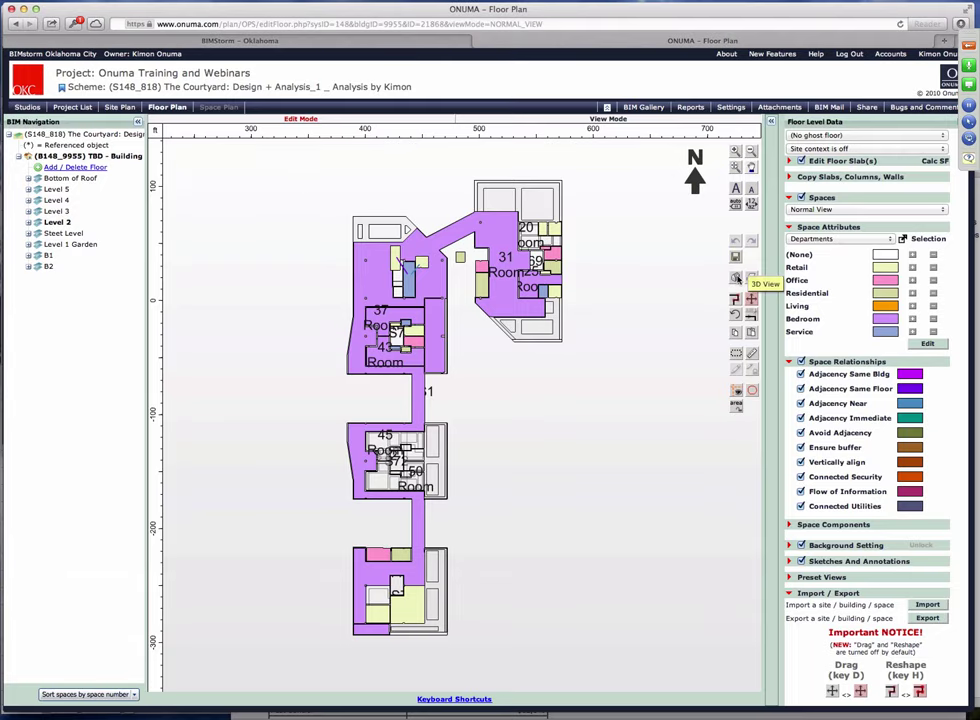
Reopen the 3D View, show all floors of the building and hide the floor slabs
{"action": "left_click", "coordinate": [737, 279]}
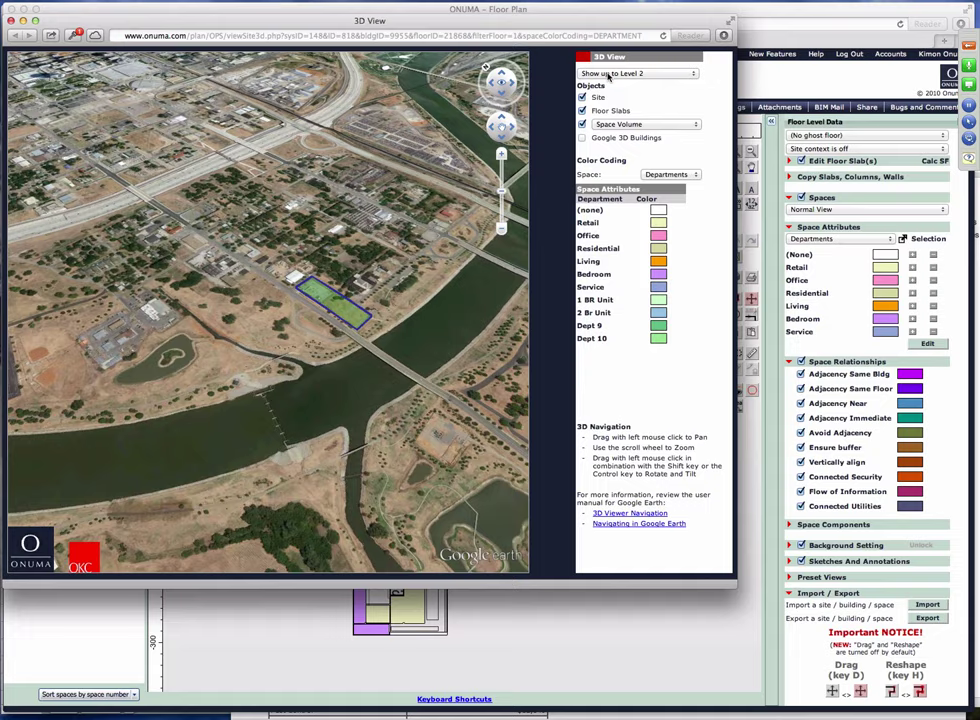
{"action": "left_click", "coordinate": [610, 74]}
{"action": "left_click", "coordinate": [606, 34]}
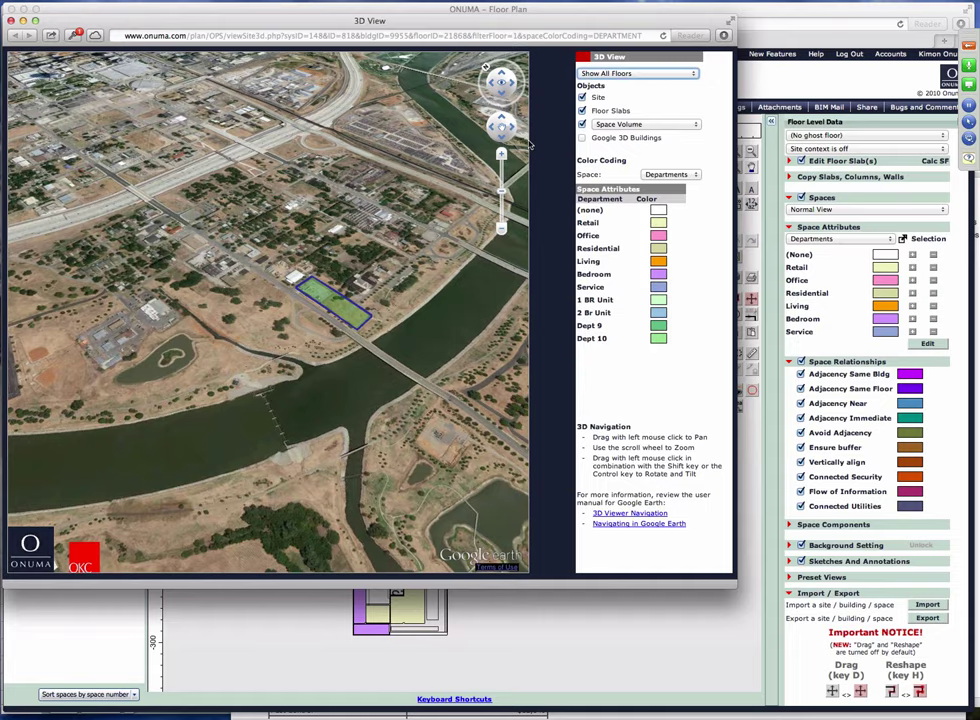
{"action": "left_click_drag", "start_coordinate": [497, 188], "coordinate": [500, 131]}
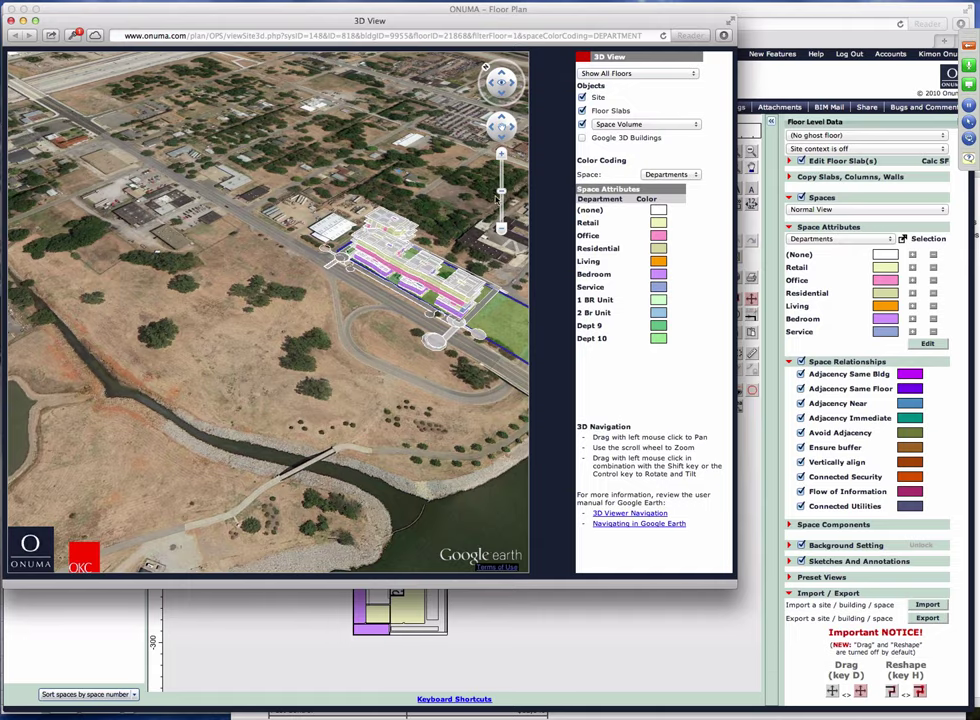
{"action": "scroll", "coordinate": [267, 299], "scroll_direction": "down", "scroll_amount": 5}
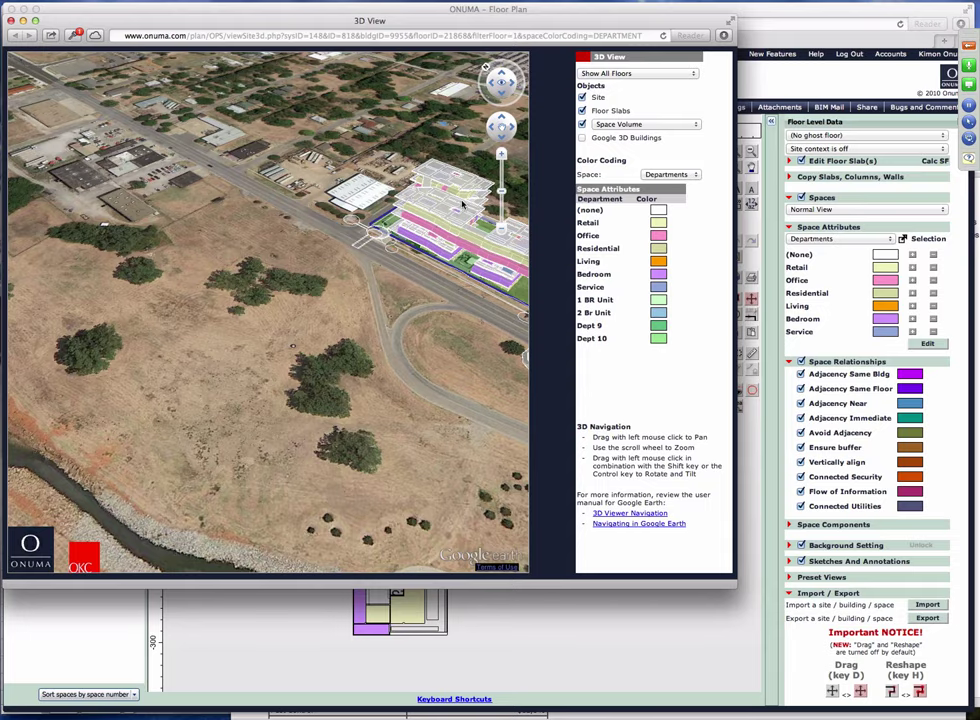
{"action": "scroll", "coordinate": [458, 198], "scroll_direction": "down", "scroll_amount": 3}
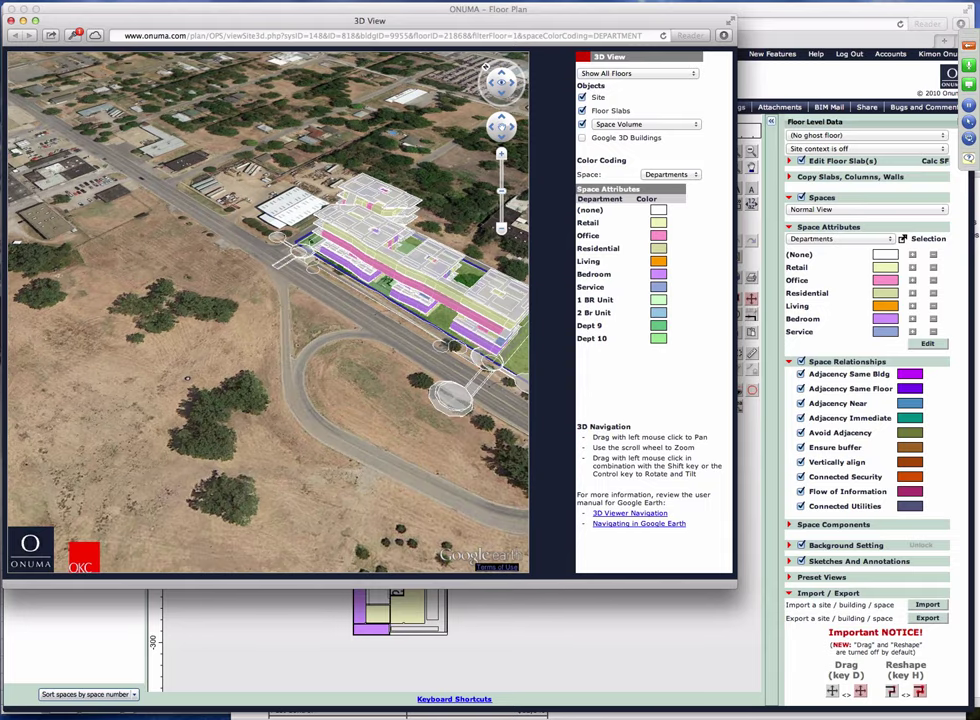
{"action": "left_click", "coordinate": [582, 110]}
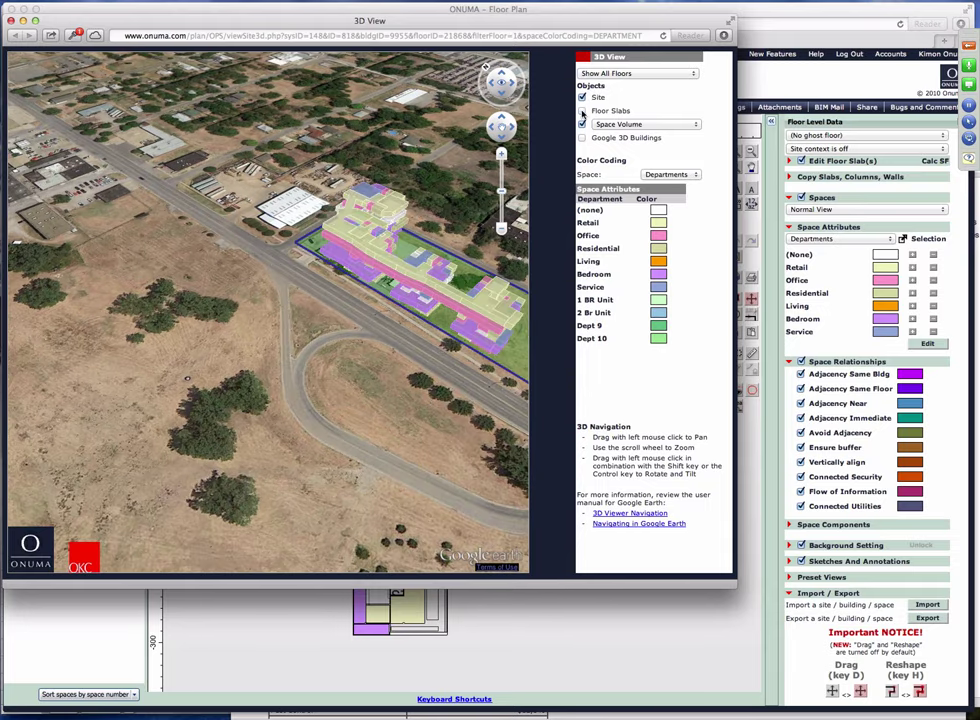
Inspect the capacity and occupancy of rooms 161, 167 and 154 on Level 5, then close the 3D View
{"action": "scroll", "coordinate": [445, 162], "scroll_direction": "down", "scroll_amount": 4}
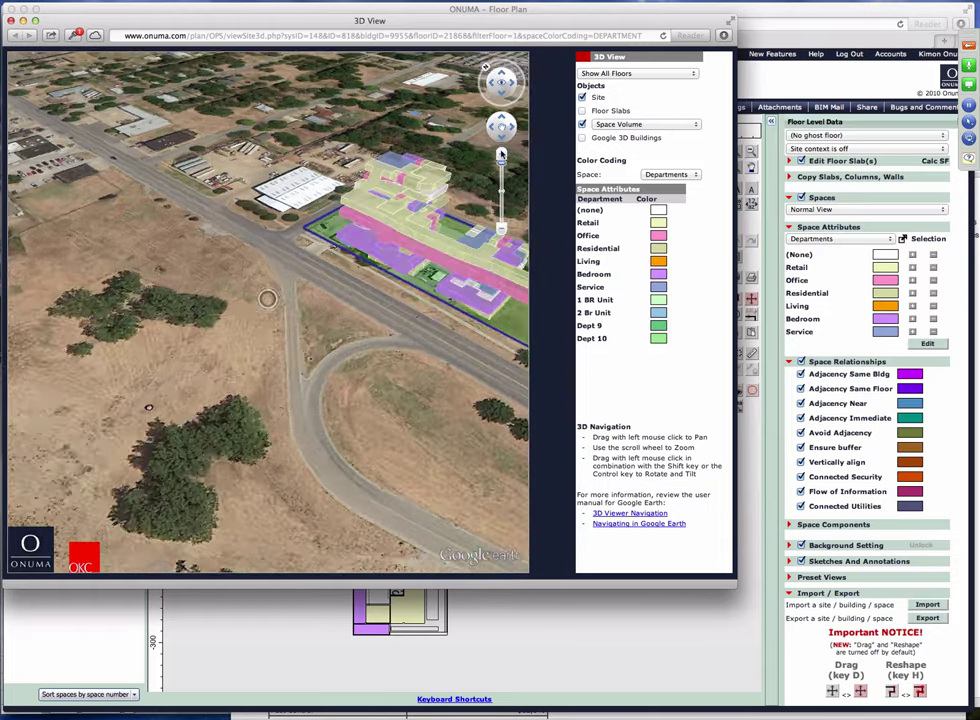
{"action": "left_click_drag", "start_coordinate": [445, 162], "coordinate": [333, 218]}
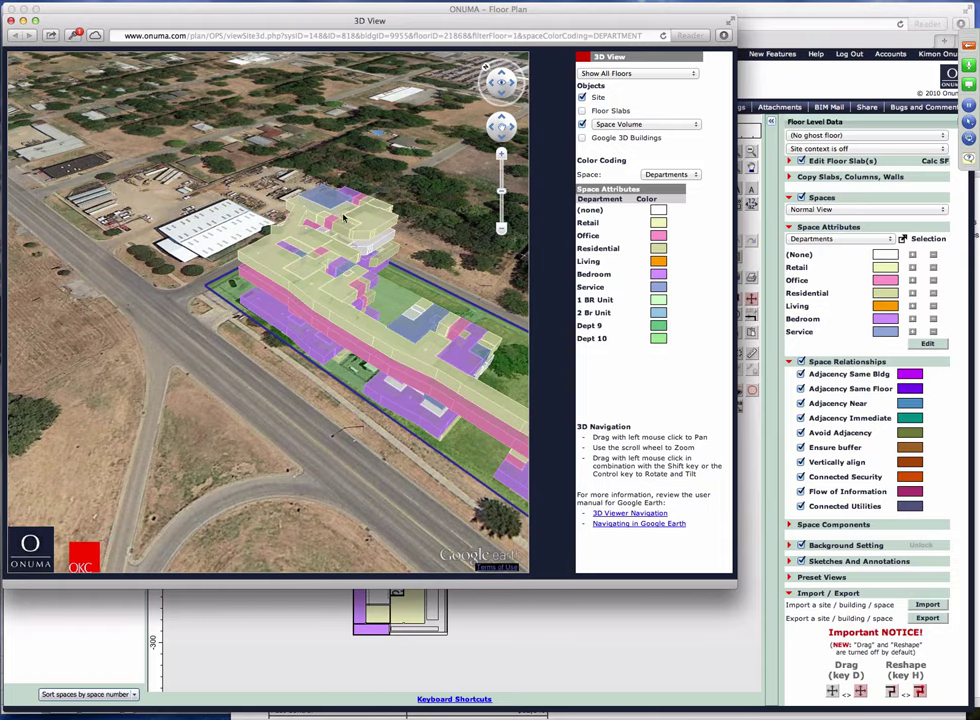
{"action": "left_click", "coordinate": [313, 270]}
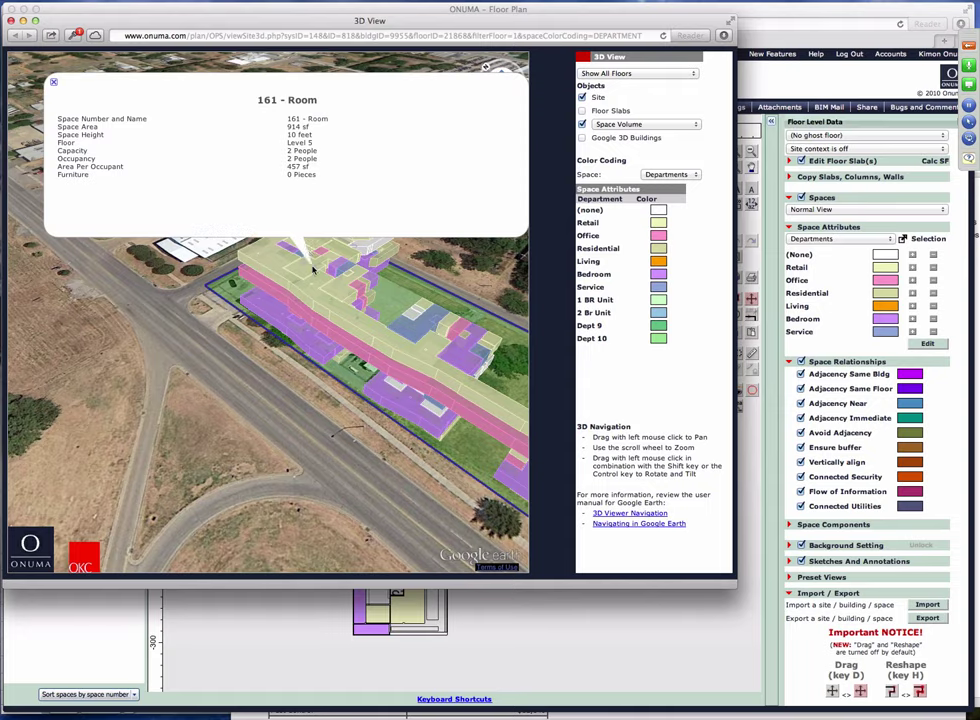
{"action": "left_click", "coordinate": [352, 298]}
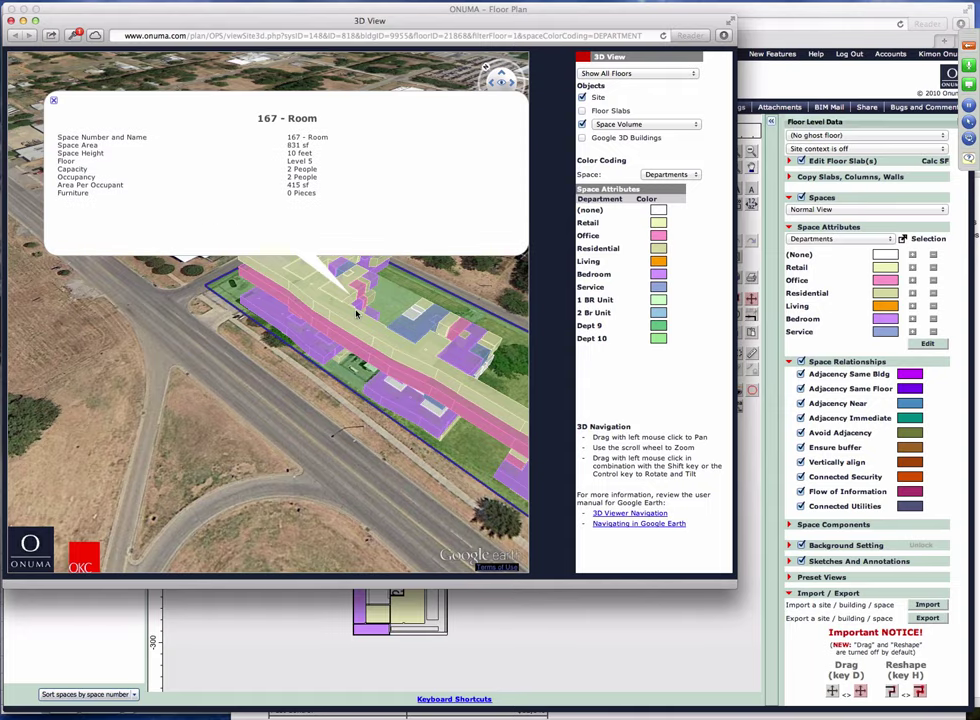
{"action": "left_click", "coordinate": [354, 322]}
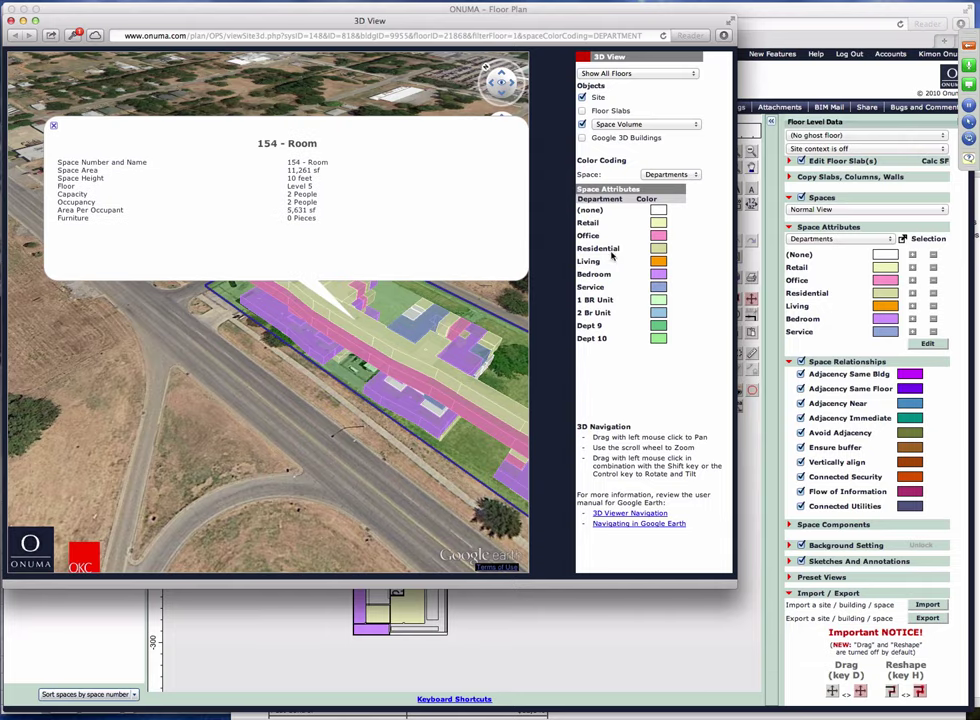
{"action": "key", "text": "super+w"}
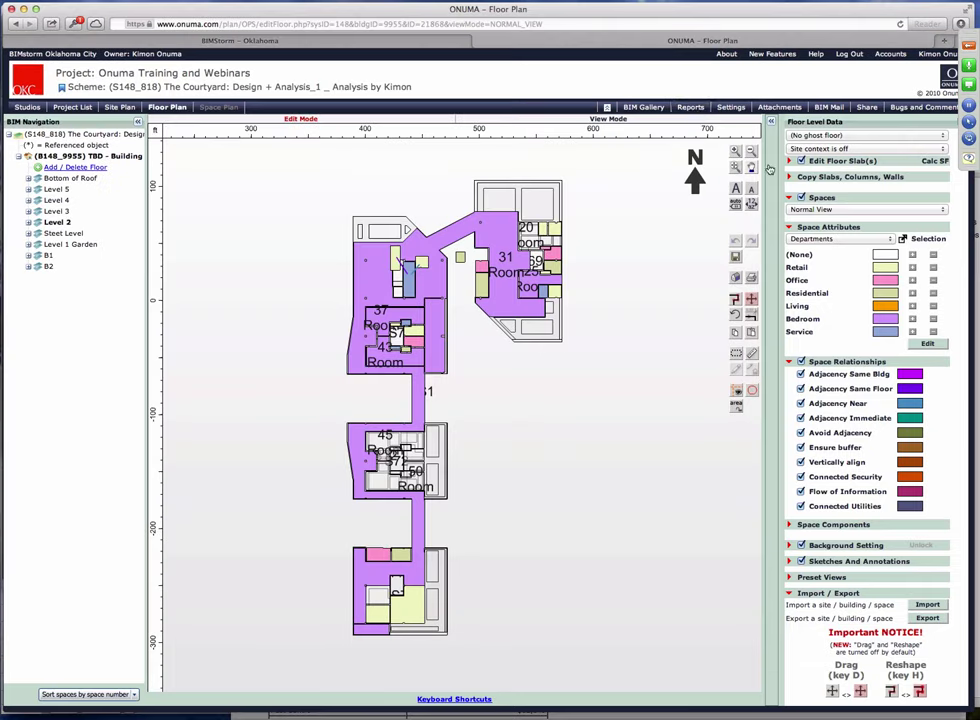
Generate an Attribute Groups report for Building 2 with only Departments selected
{"action": "left_click", "coordinate": [690, 107]}
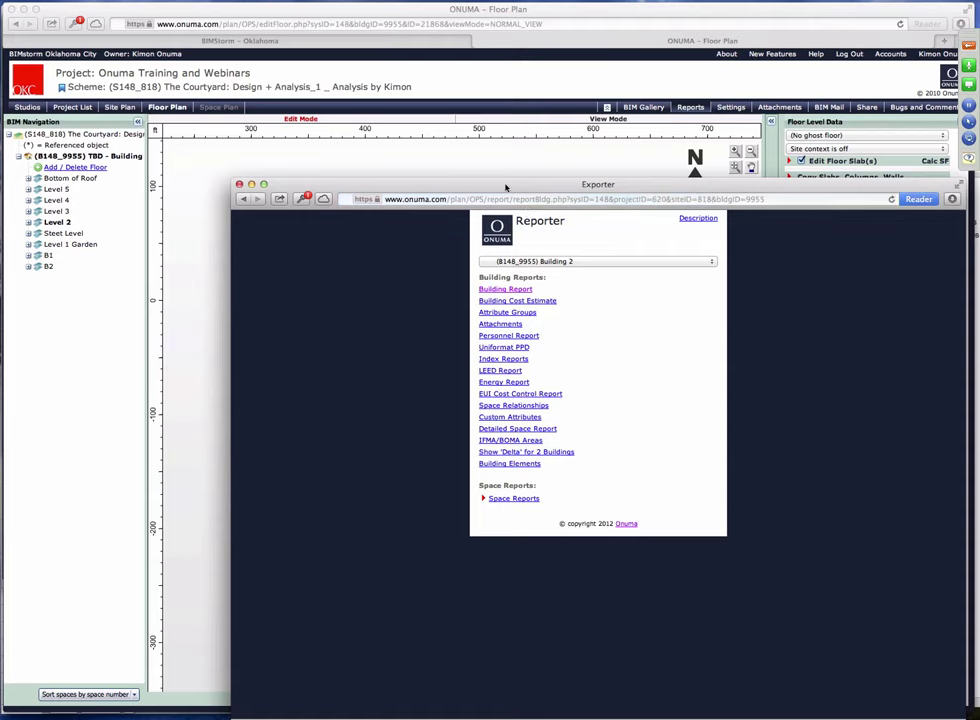
{"action": "left_click", "coordinate": [506, 313]}
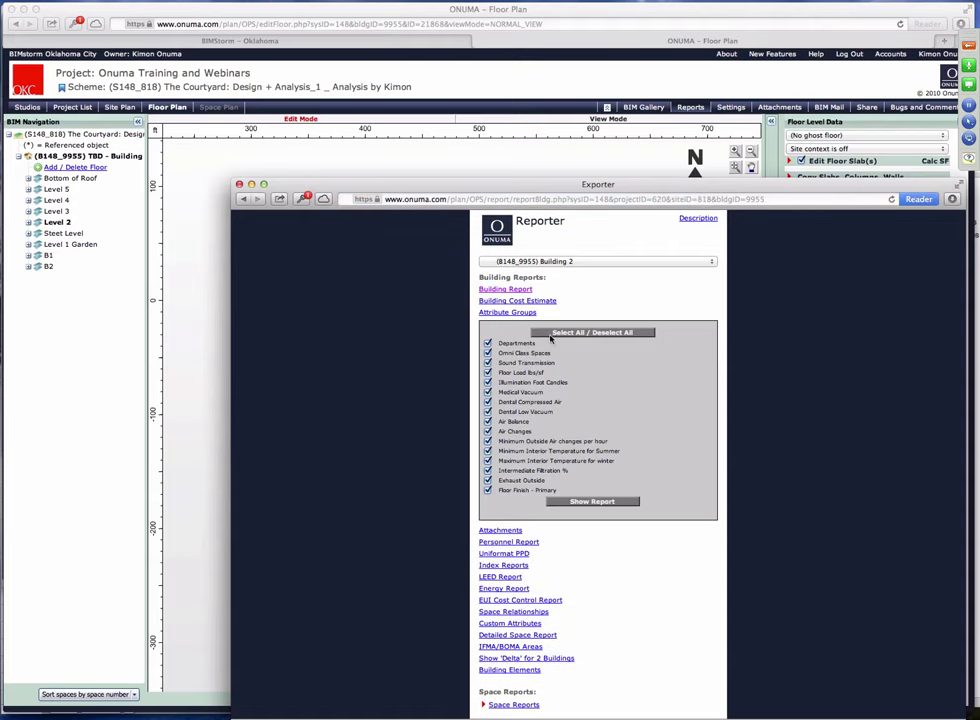
{"action": "left_click", "coordinate": [551, 334]}
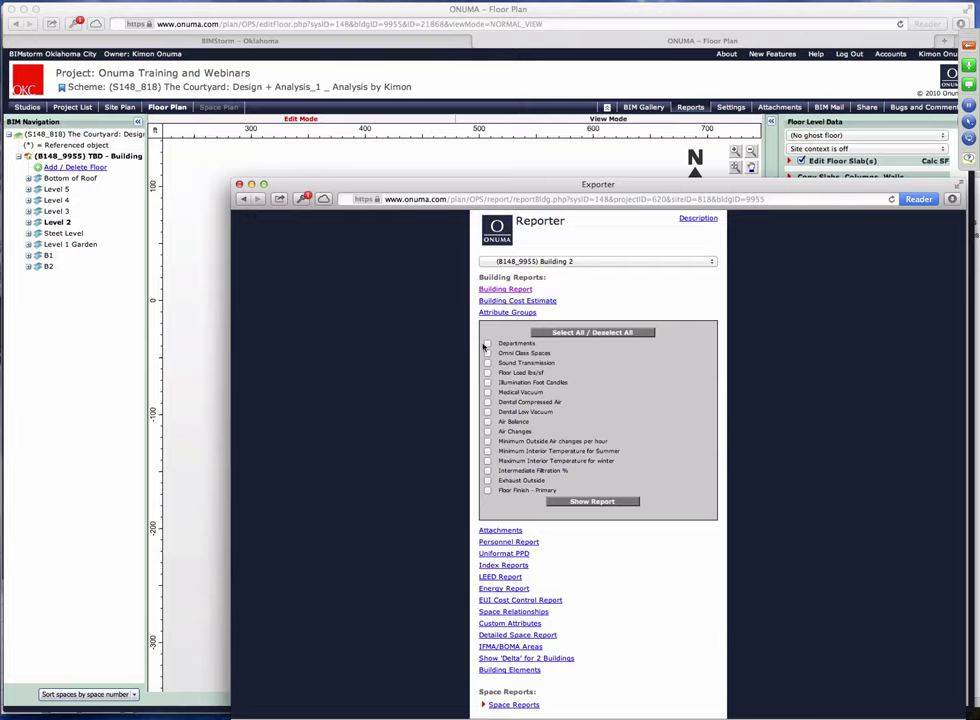
{"action": "left_click", "coordinate": [592, 501]}
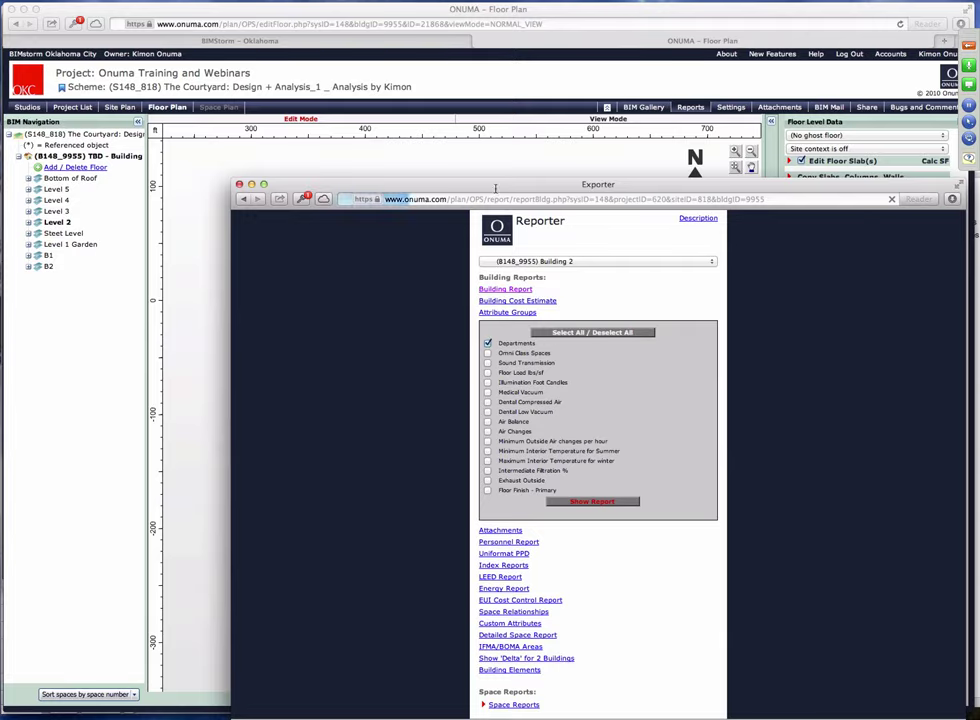
{"action": "left_click_drag", "start_coordinate": [488, 185], "coordinate": [395, 42]}
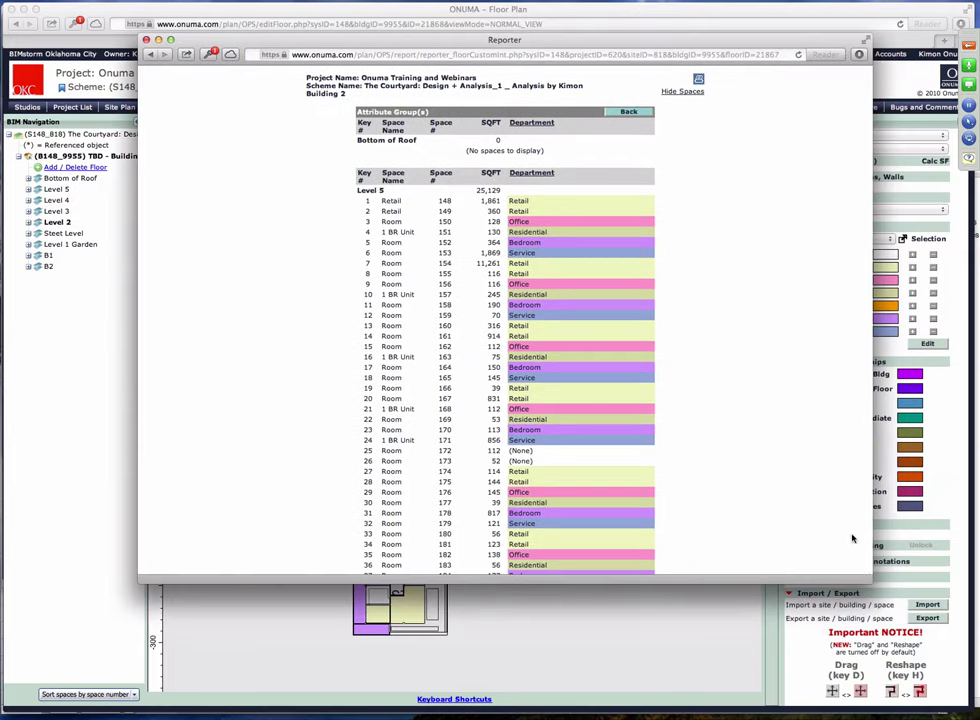
Sort the Attribute Groups report by department and review the spaces and area subtotals of each department group
{"action": "left_click_drag", "start_coordinate": [868, 578], "coordinate": [906, 678]}
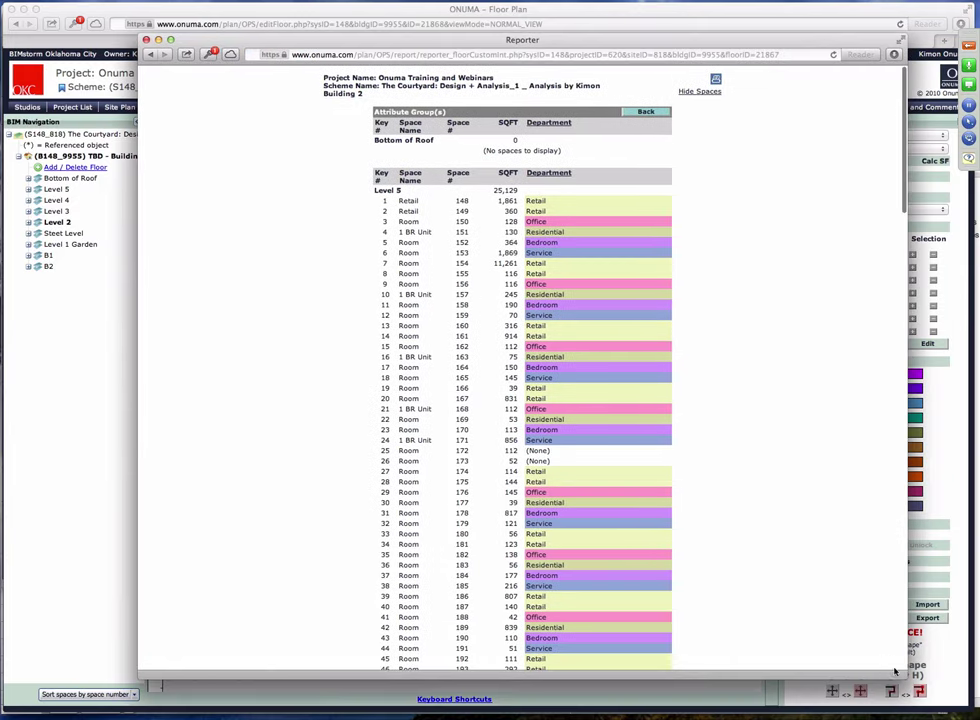
{"action": "left_click", "coordinate": [548, 172]}
{"action": "scroll", "coordinate": [557, 338], "scroll_direction": "down", "scroll_amount": 10}
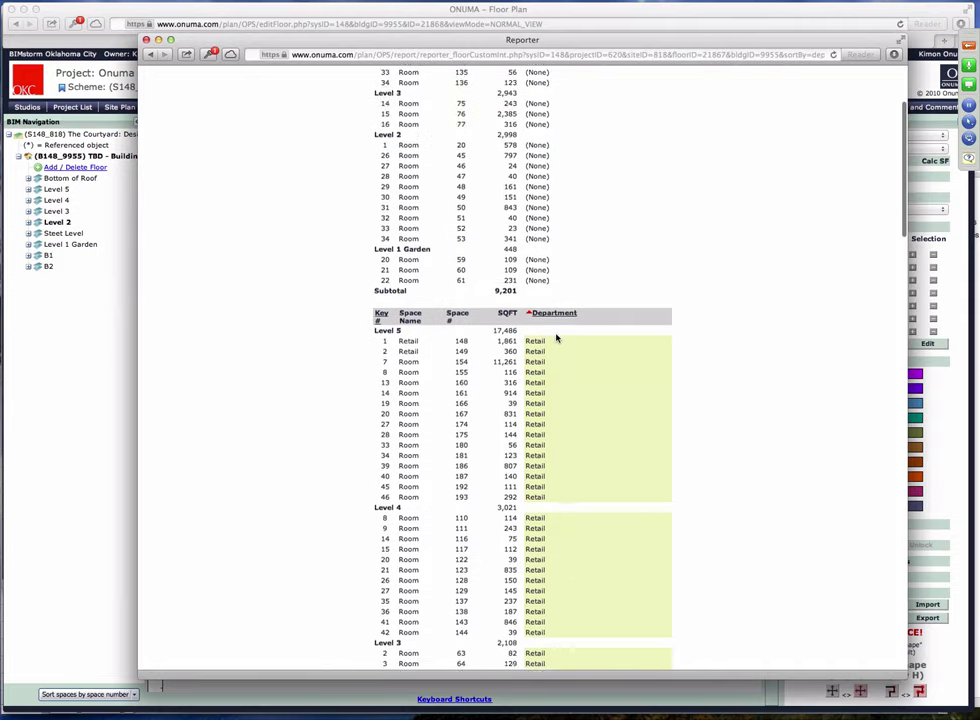
{"action": "scroll", "coordinate": [519, 263], "scroll_direction": "down", "scroll_amount": 3}
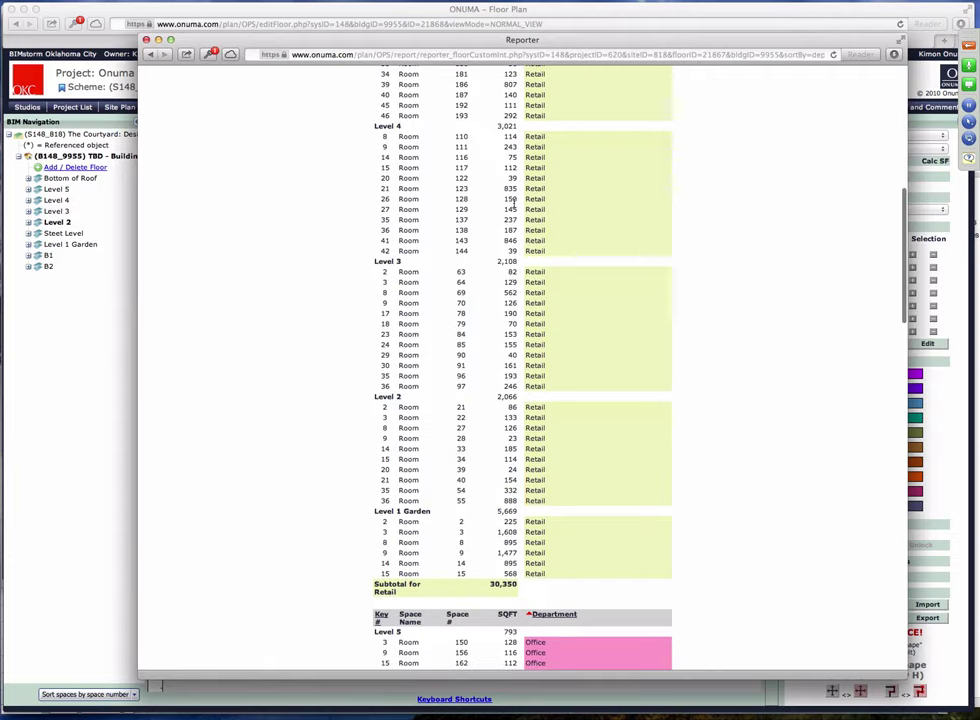
{"action": "scroll", "coordinate": [514, 250], "scroll_direction": "down", "scroll_amount": 12}
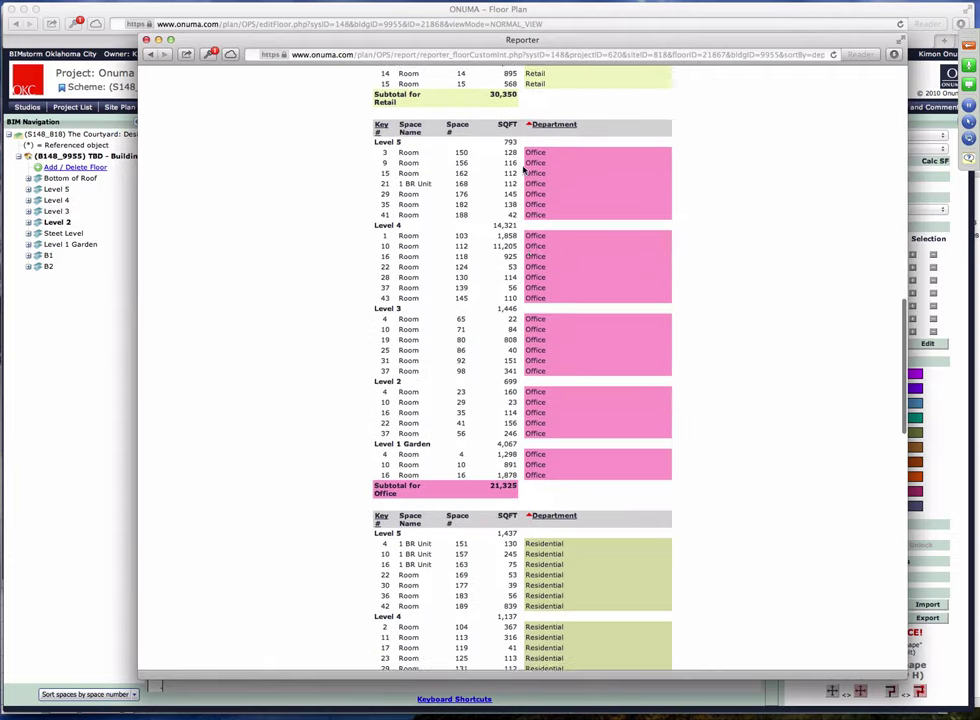
{"action": "scroll", "coordinate": [527, 420], "scroll_direction": "down", "scroll_amount": 10}
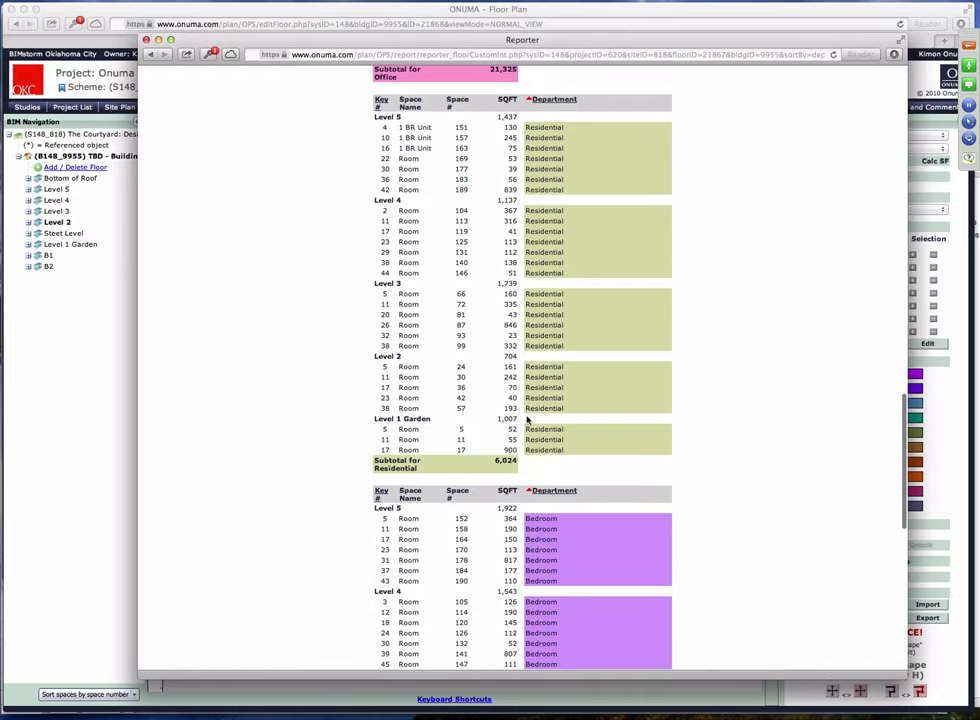
{"action": "scroll", "coordinate": [527, 420], "scroll_direction": "down", "scroll_amount": 1}
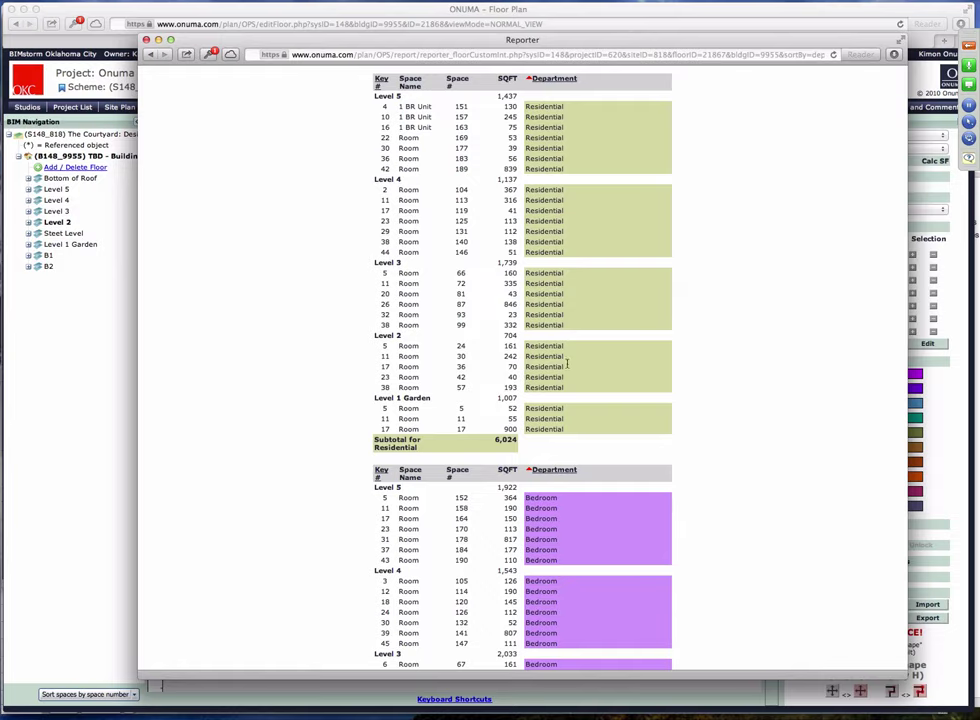
{"action": "scroll", "coordinate": [567, 364], "scroll_direction": "down", "scroll_amount": 5}
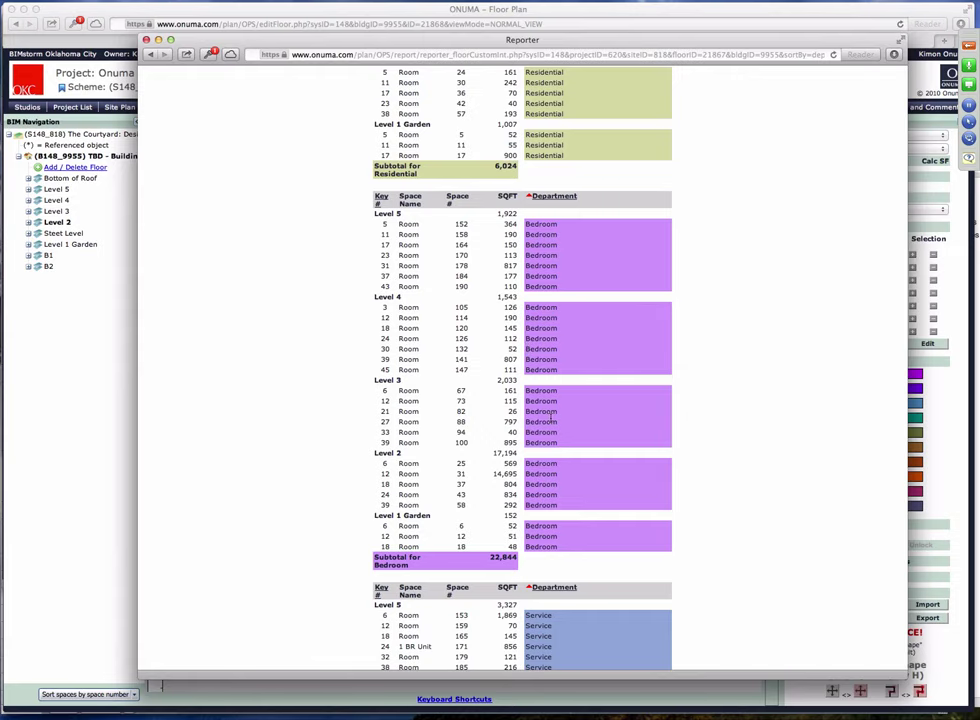
Hide the individual spaces in the report to view only department subtotals per level, and return to the report list
{"action": "scroll", "coordinate": [626, 200], "scroll_direction": "up", "scroll_amount": 15}
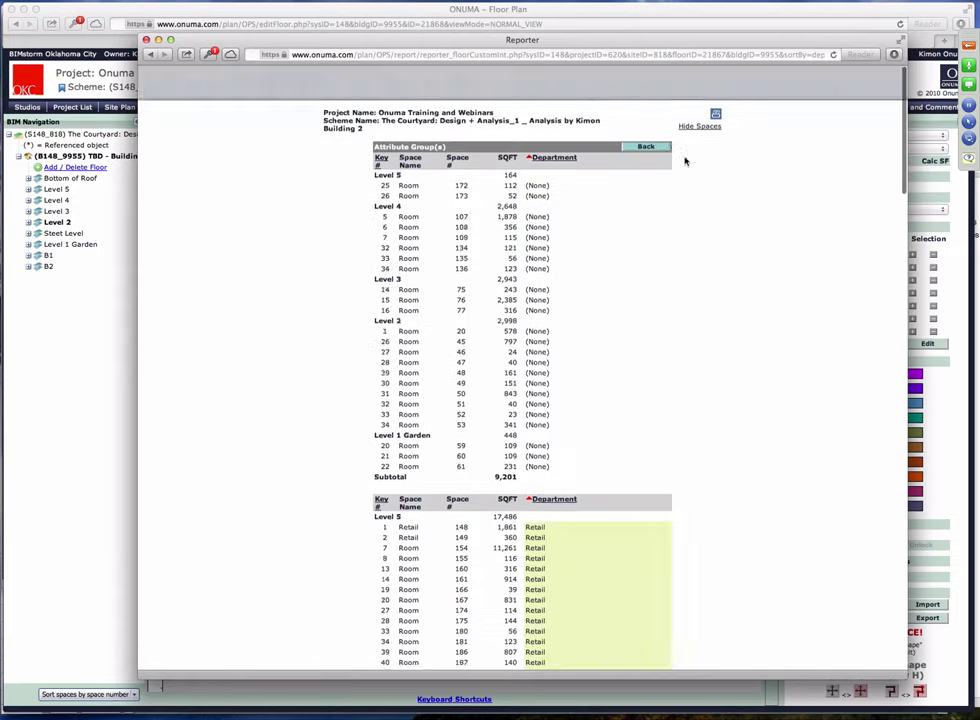
{"action": "left_click", "coordinate": [686, 91]}
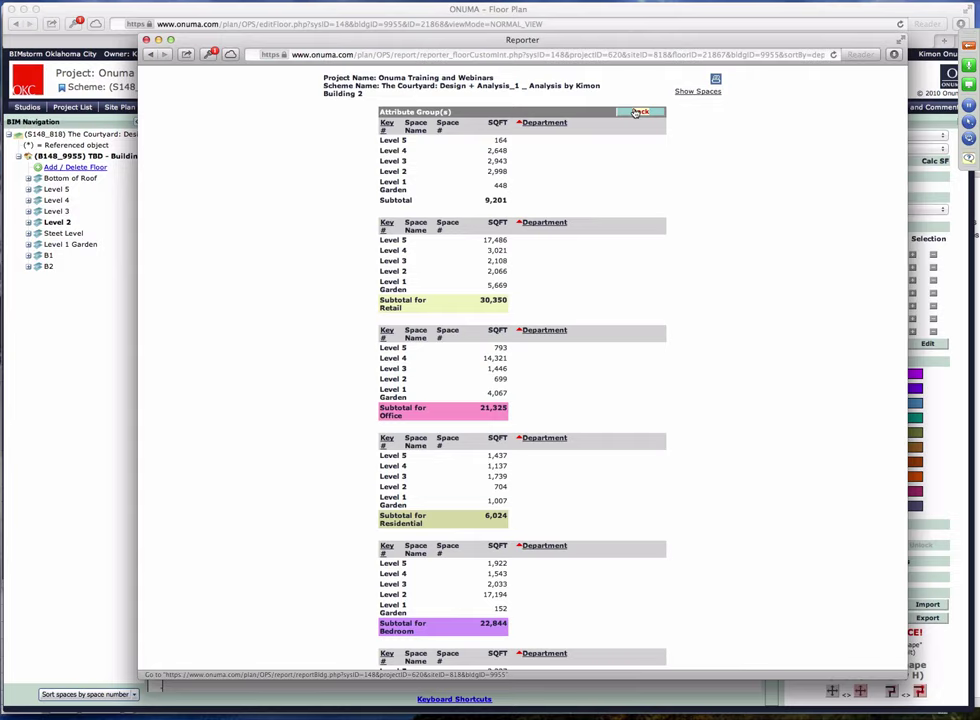
{"action": "left_click", "coordinate": [634, 112]}
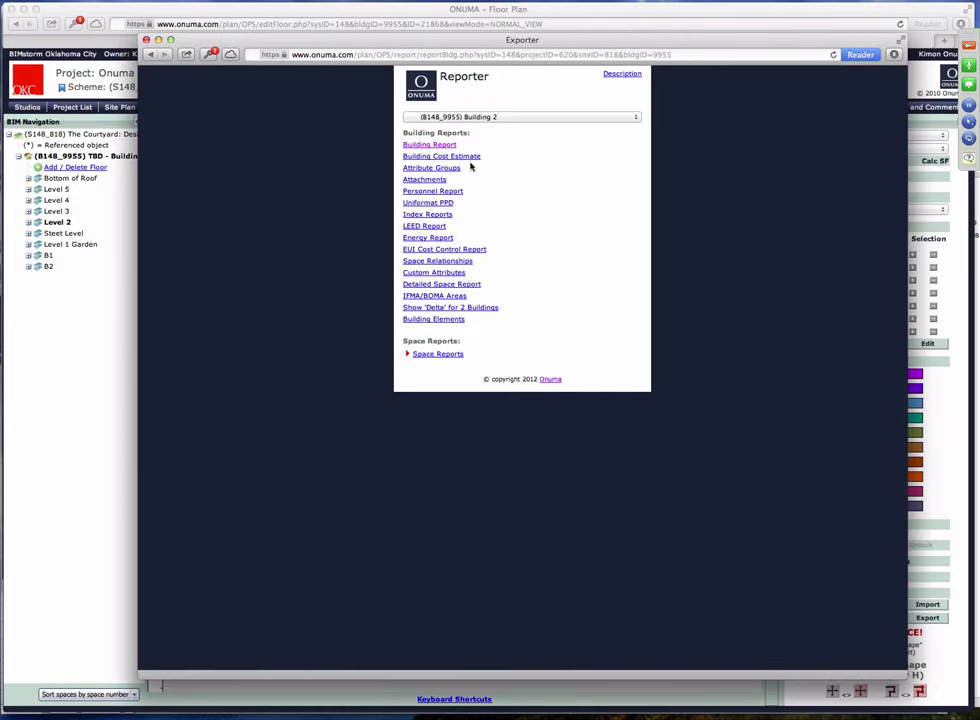
Open the Personnel Report for Building 2, examine the staff and capacity of the spaces on each level, and return to the report list
{"action": "left_click", "coordinate": [457, 191]}
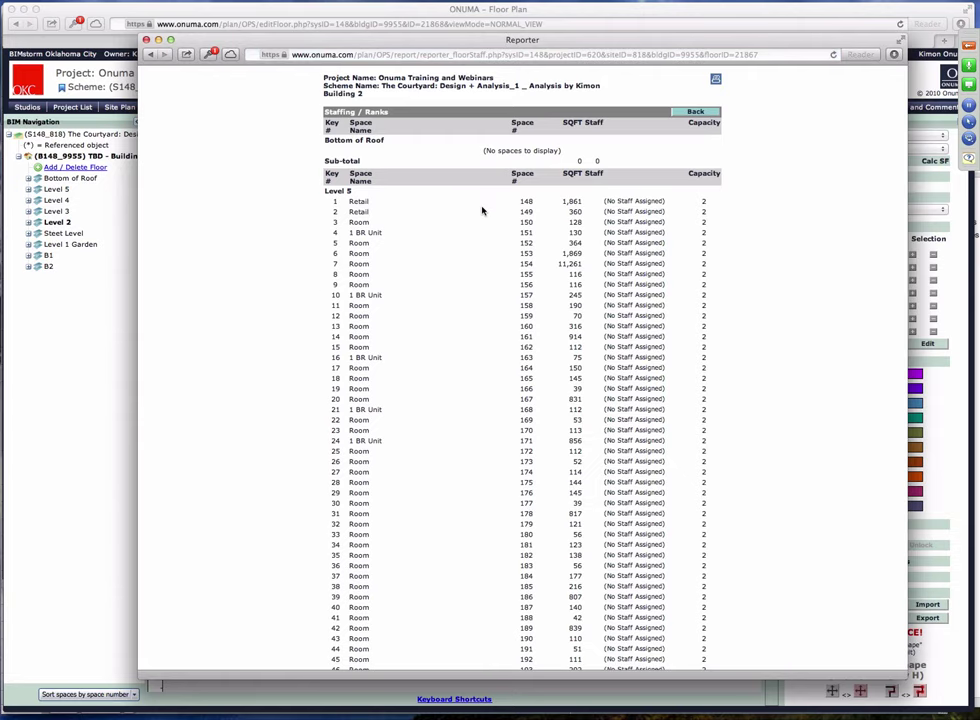
{"action": "scroll", "coordinate": [481, 210], "scroll_direction": "down", "scroll_amount": 20}
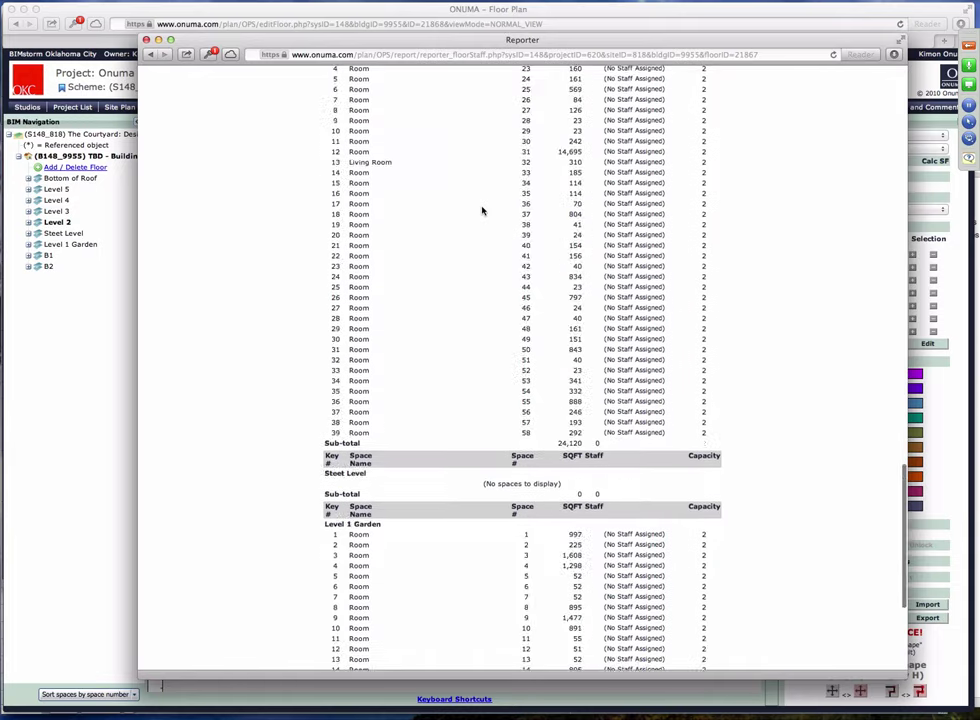
{"action": "scroll", "coordinate": [481, 210], "scroll_direction": "down", "scroll_amount": 5}
{"action": "scroll", "coordinate": [481, 210], "scroll_direction": "up", "scroll_amount": 20}
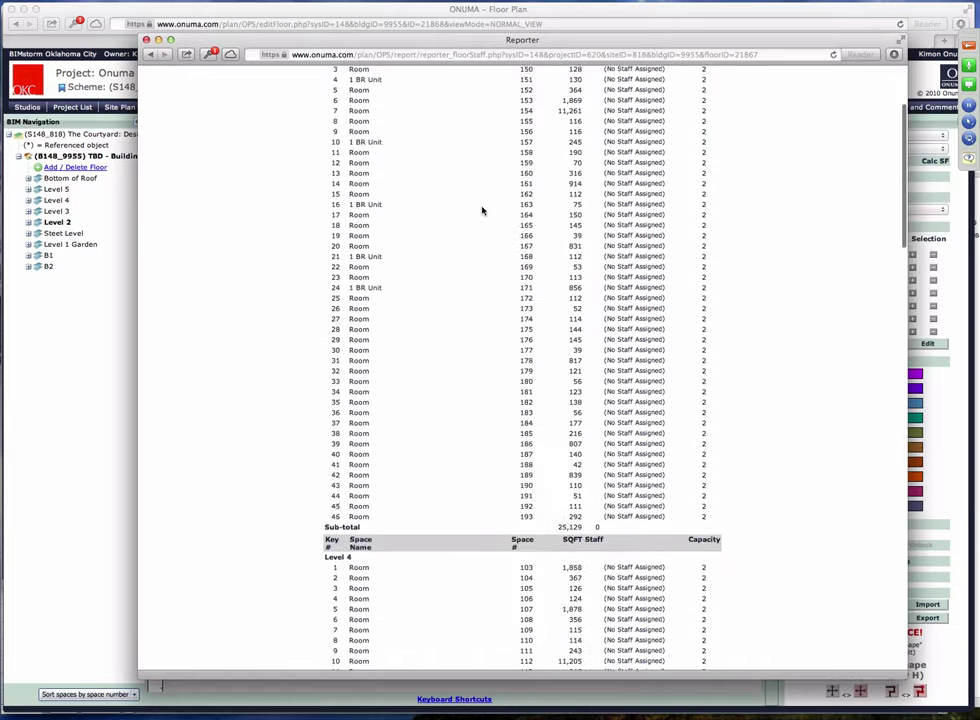
{"action": "scroll", "coordinate": [481, 210], "scroll_direction": "up", "scroll_amount": 3}
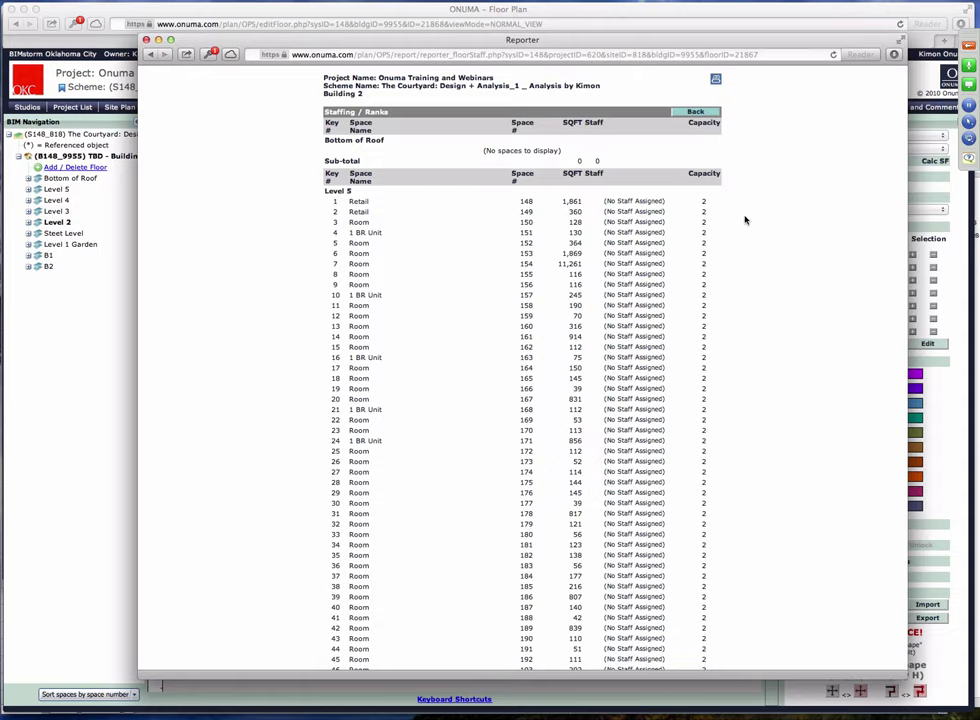
{"action": "scroll", "coordinate": [745, 219], "scroll_direction": "down", "scroll_amount": 5}
{"action": "scroll", "coordinate": [745, 219], "scroll_direction": "up", "scroll_amount": 5}
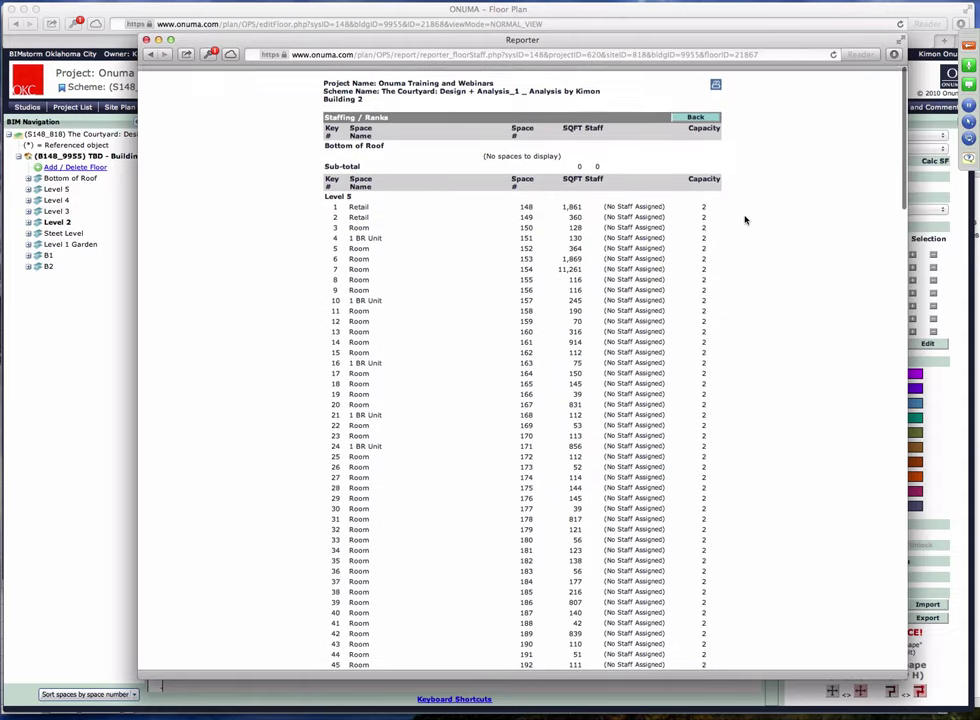
{"action": "scroll", "coordinate": [700, 195], "scroll_direction": "down", "scroll_amount": 10}
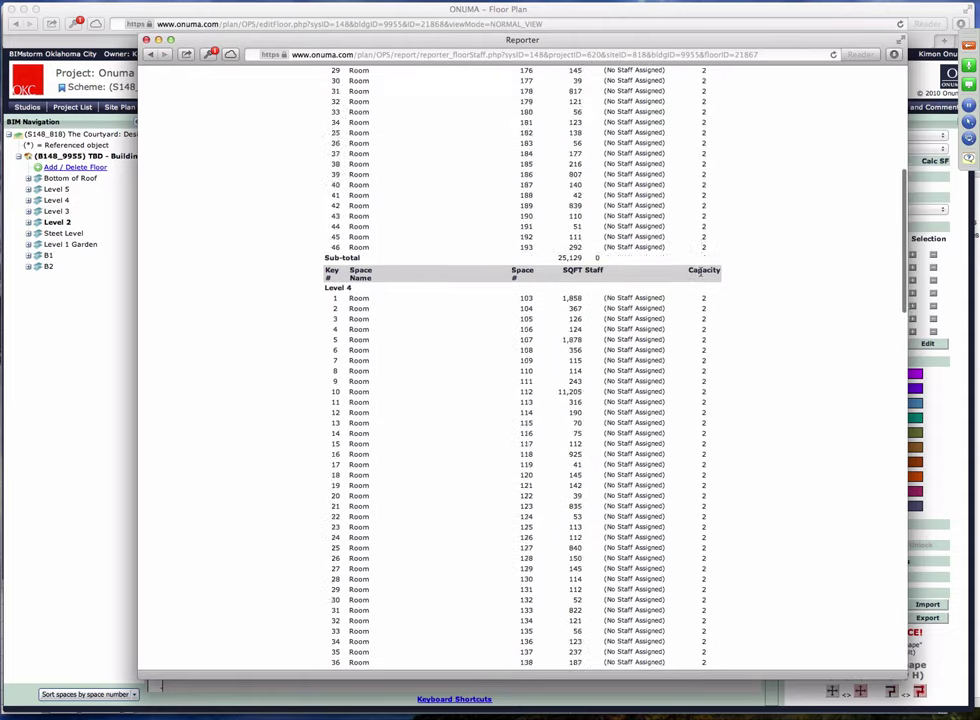
{"action": "scroll", "coordinate": [702, 274], "scroll_direction": "up", "scroll_amount": 10}
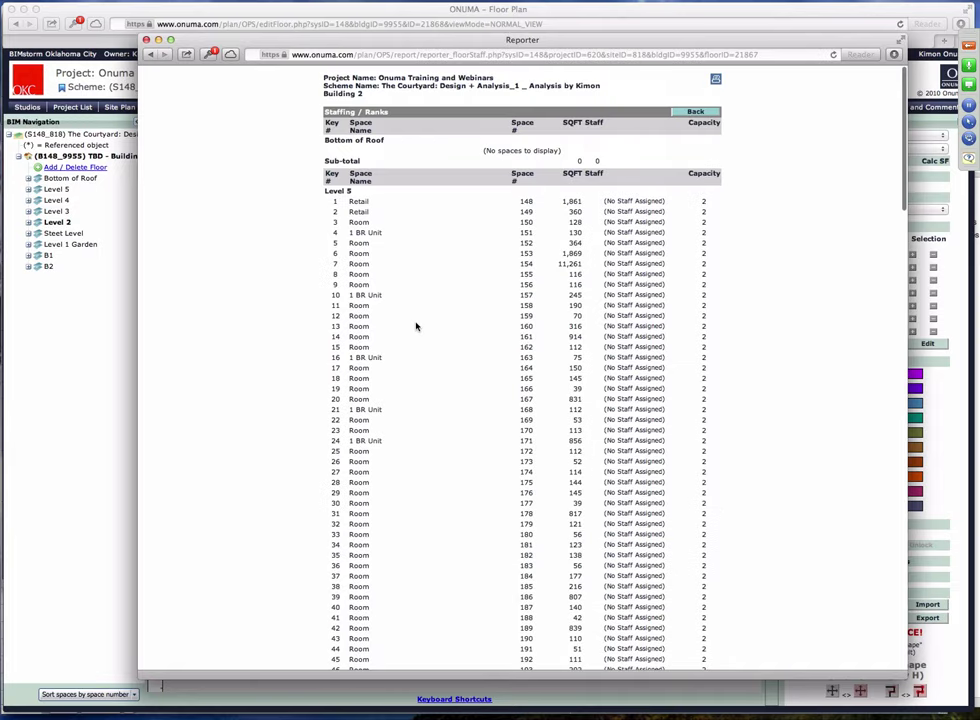
{"action": "scroll", "coordinate": [408, 329], "scroll_direction": "down", "scroll_amount": 3}
{"action": "scroll", "coordinate": [396, 339], "scroll_direction": "down", "scroll_amount": 5}
{"action": "scroll", "coordinate": [442, 350], "scroll_direction": "up", "scroll_amount": 10}
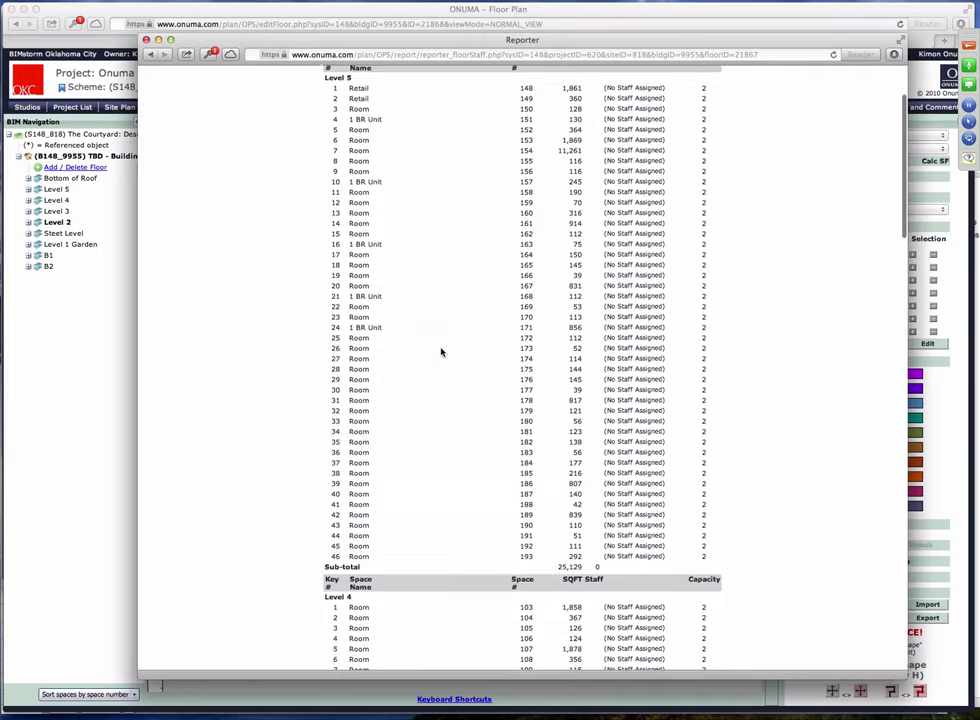
{"action": "left_click", "coordinate": [694, 112]}
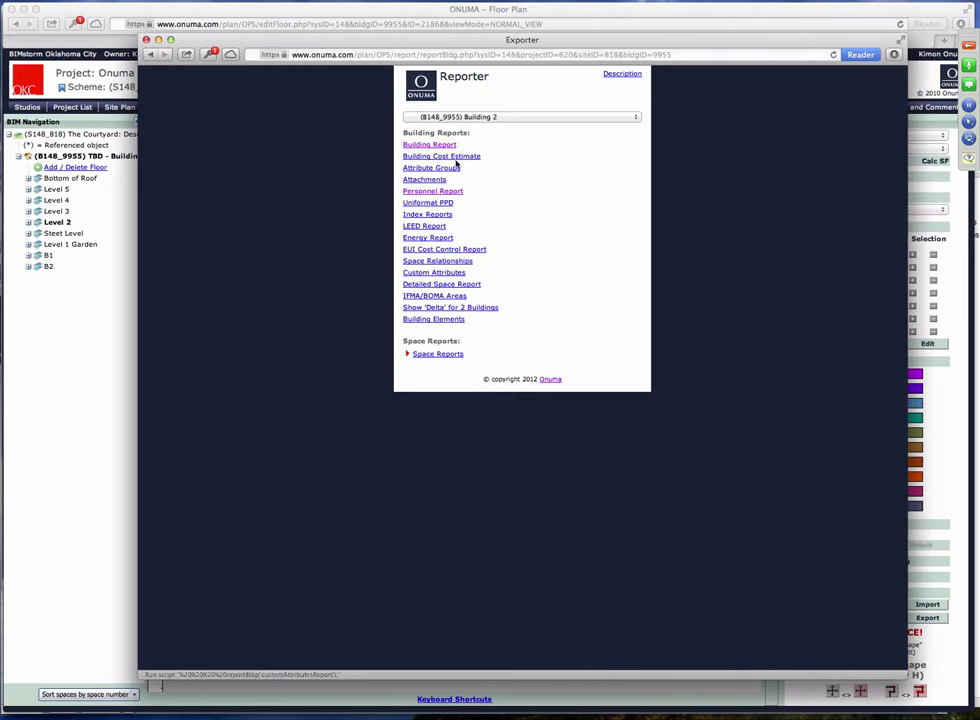
Open the Building Cost Estimate for Building 2 and examine the high and average cost lines for new construction
{"action": "left_click", "coordinate": [449, 158]}
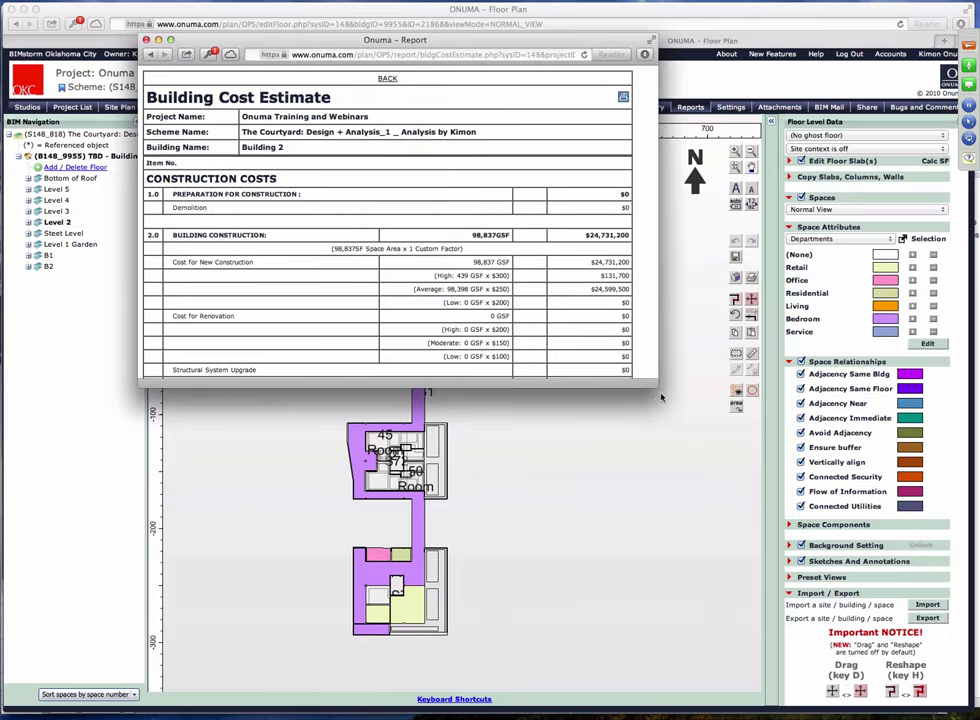
{"action": "left_click_drag", "start_coordinate": [659, 389], "coordinate": [730, 655]}
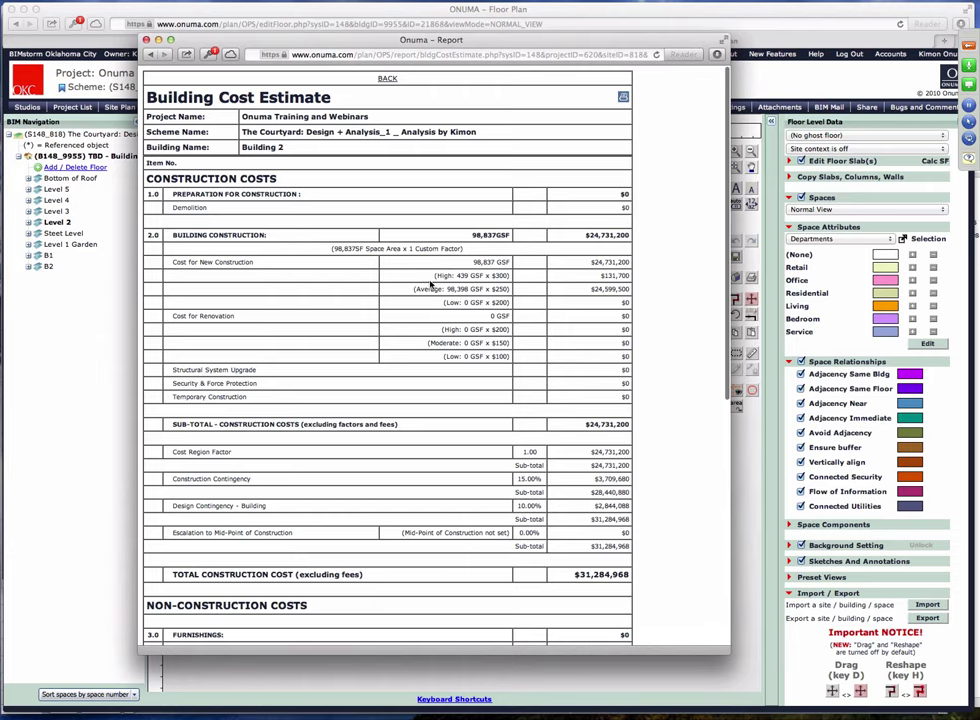
{"action": "left_click_drag", "start_coordinate": [427, 281], "coordinate": [503, 276]}
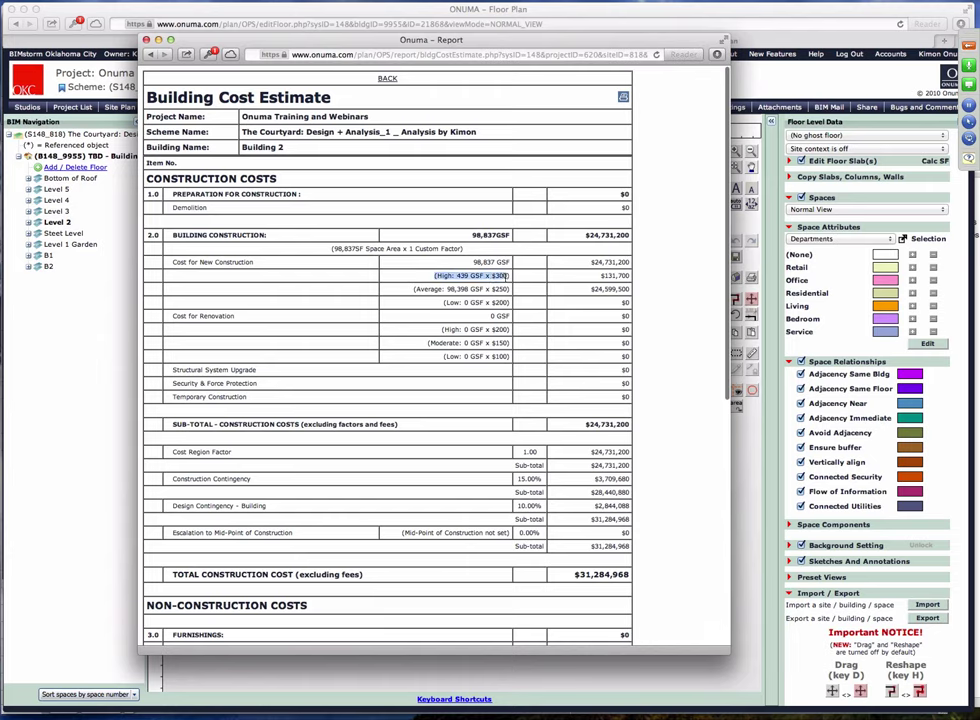
{"action": "double_click", "coordinate": [616, 277]}
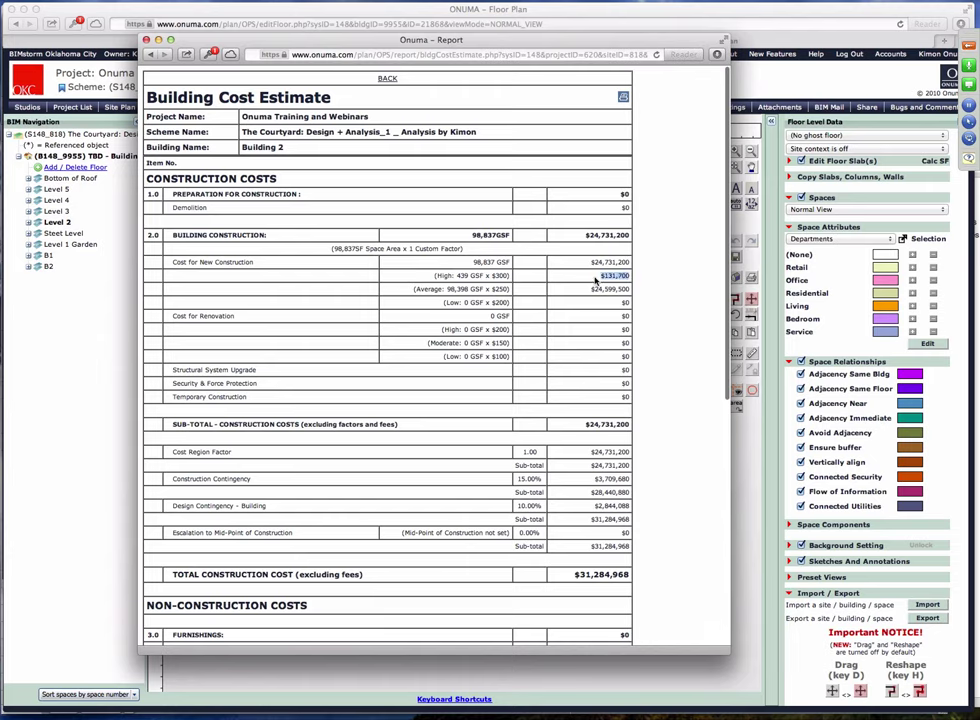
{"action": "left_click_drag", "start_coordinate": [435, 278], "coordinate": [505, 275]}
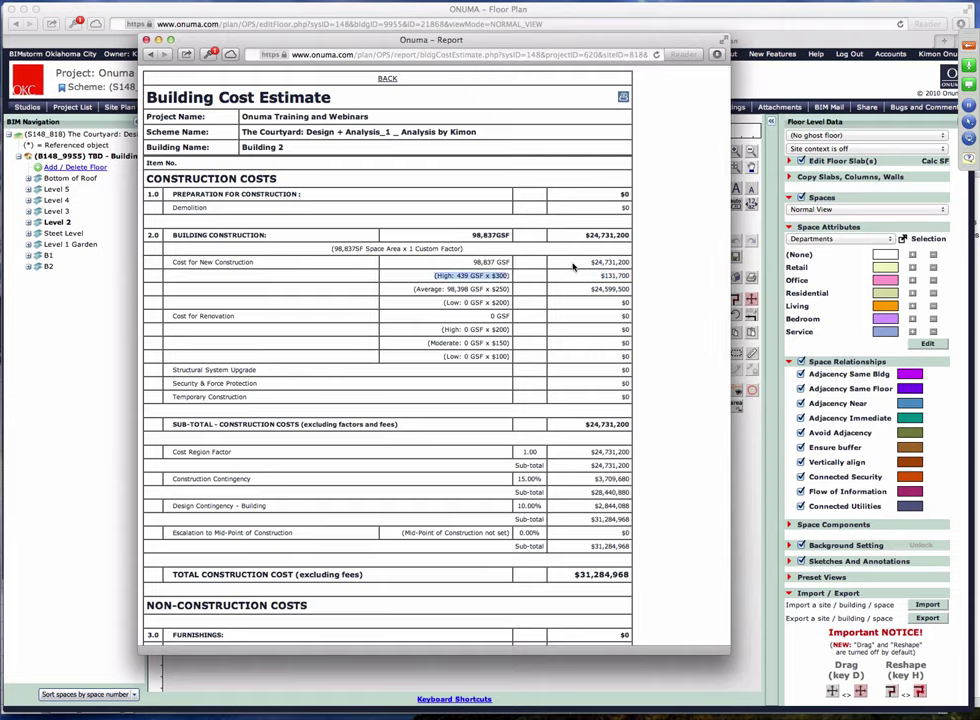
{"action": "left_click_drag", "start_coordinate": [414, 289], "coordinate": [624, 276]}
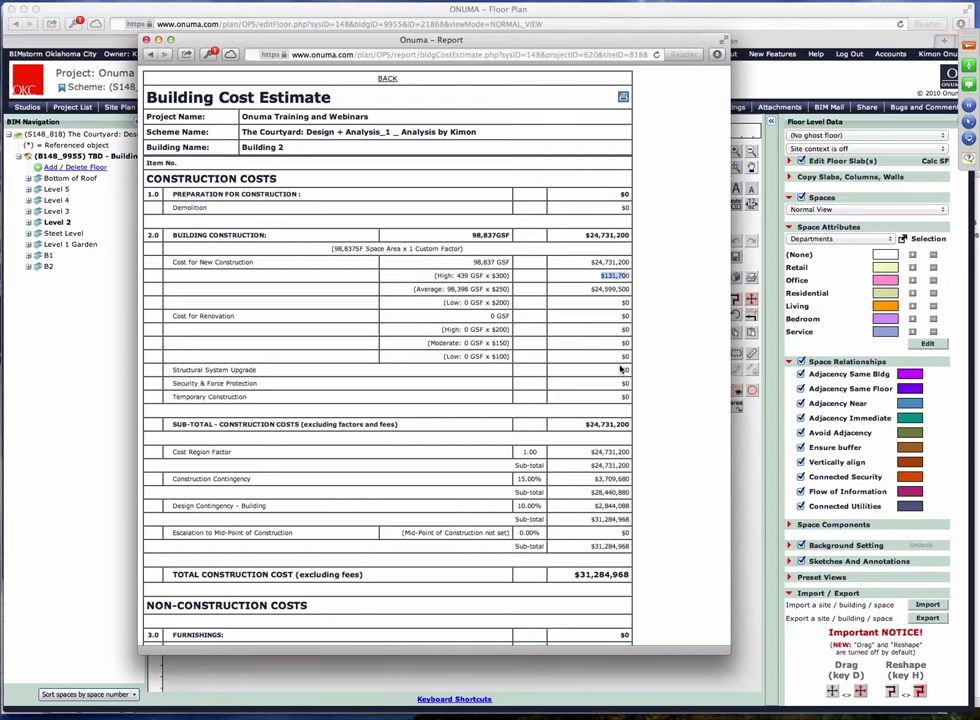
Review the construction, non-construction, fee and total building costs in the estimate, and return to the report list
{"action": "scroll", "coordinate": [600, 470], "scroll_direction": "down", "scroll_amount": 8}
{"action": "scroll", "coordinate": [580, 588], "scroll_direction": "up", "scroll_amount": 10}
{"action": "scroll", "coordinate": [436, 192], "scroll_direction": "down", "scroll_amount": 3}
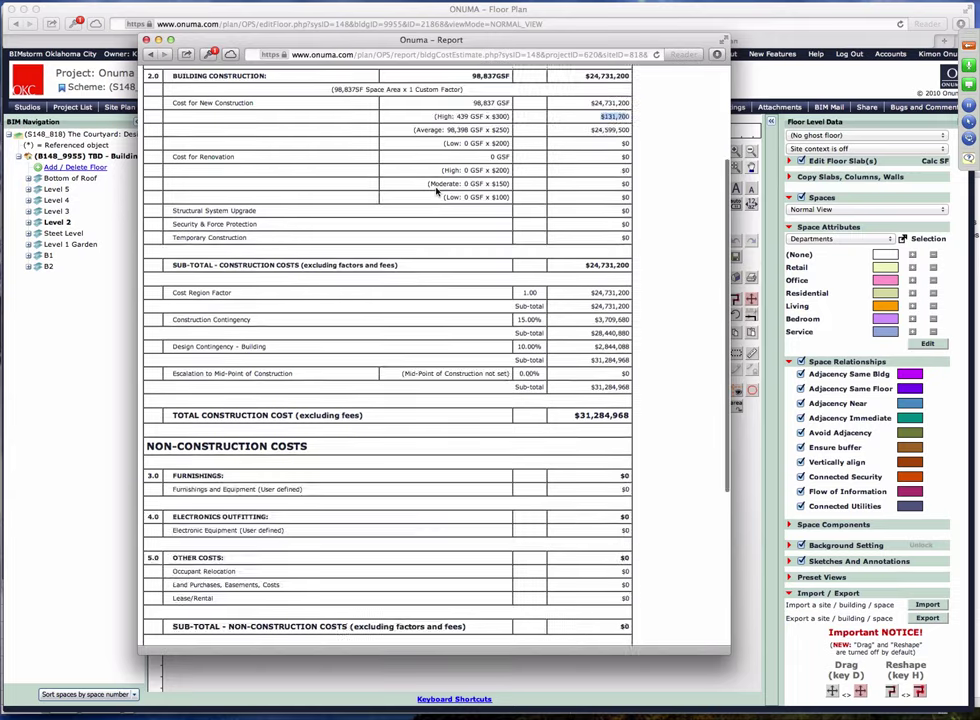
{"action": "scroll", "coordinate": [436, 192], "scroll_direction": "up", "scroll_amount": 3}
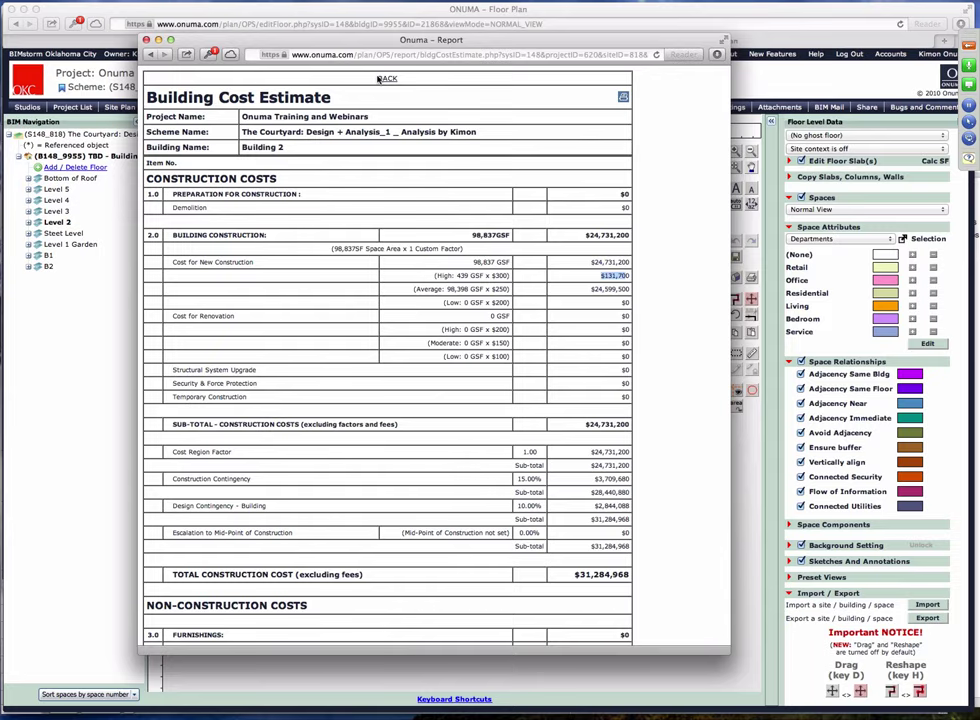
{"action": "scroll", "coordinate": [422, 179], "scroll_direction": "down", "scroll_amount": 8}
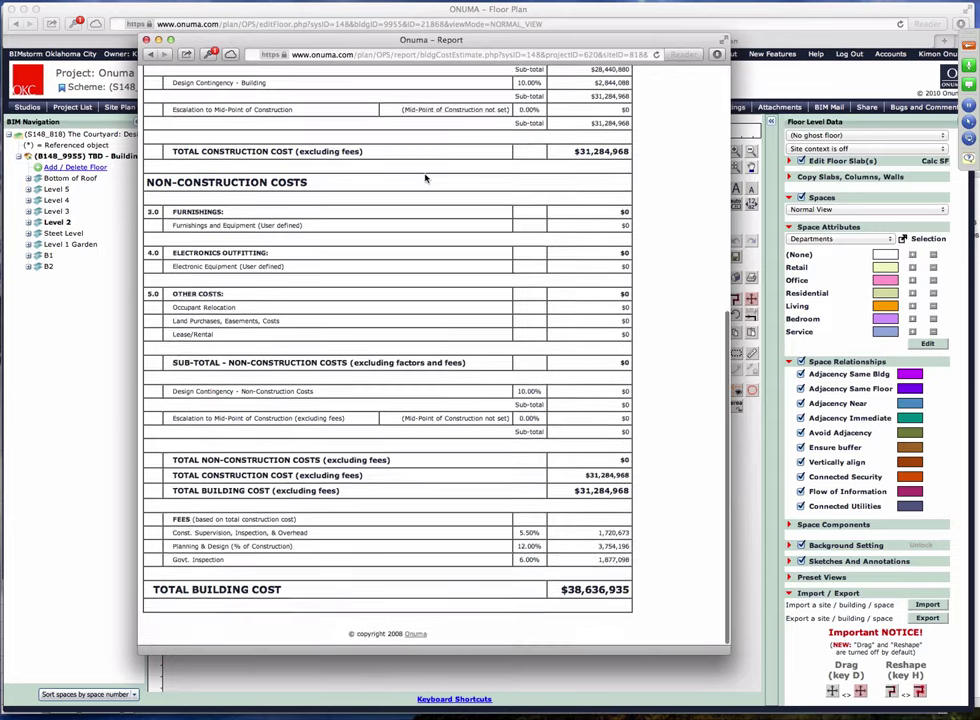
{"action": "scroll", "coordinate": [425, 178], "scroll_direction": "up", "scroll_amount": 8}
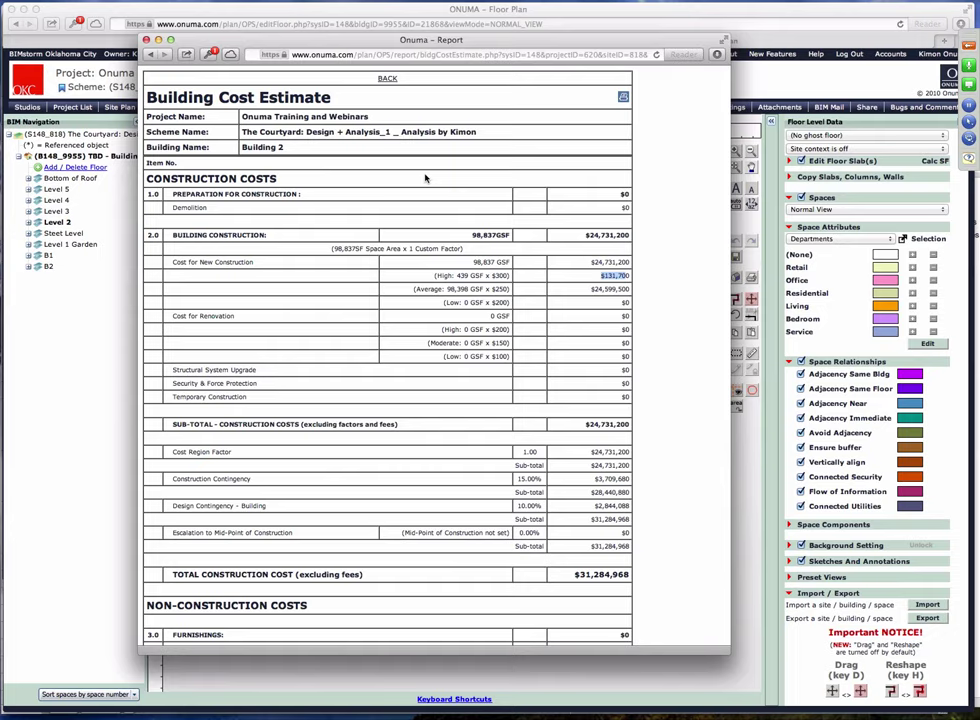
{"action": "left_click", "coordinate": [388, 79]}
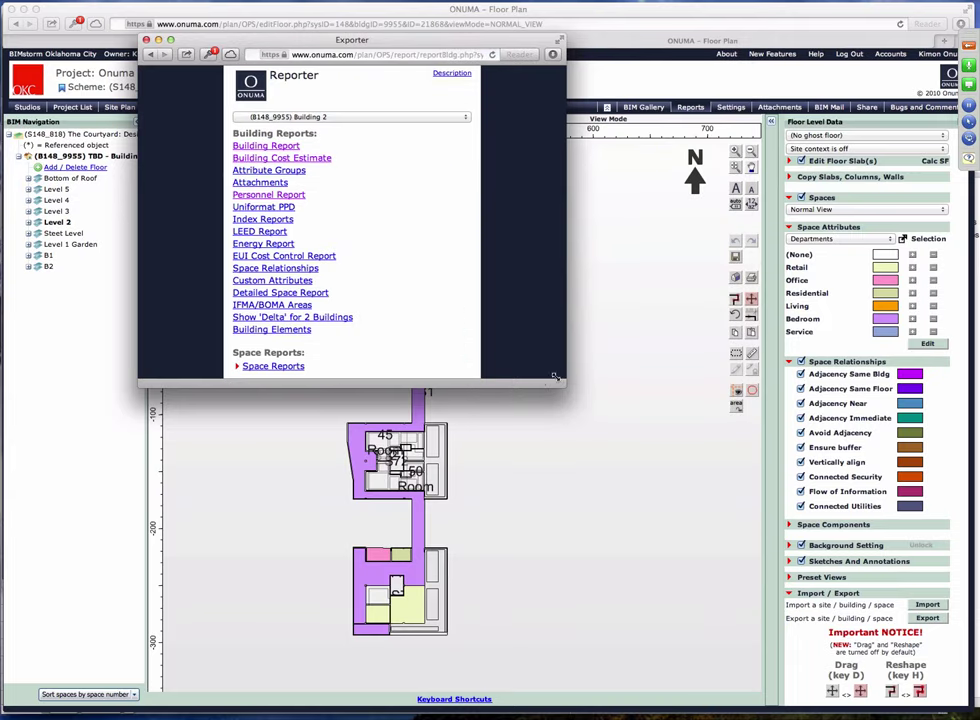
Inspect the Level 5 Retail, Level 2 Bedroom and overall Bedroom areas in the enlarged Departments charts of the Building Report
{"action": "left_click", "coordinate": [284, 150]}
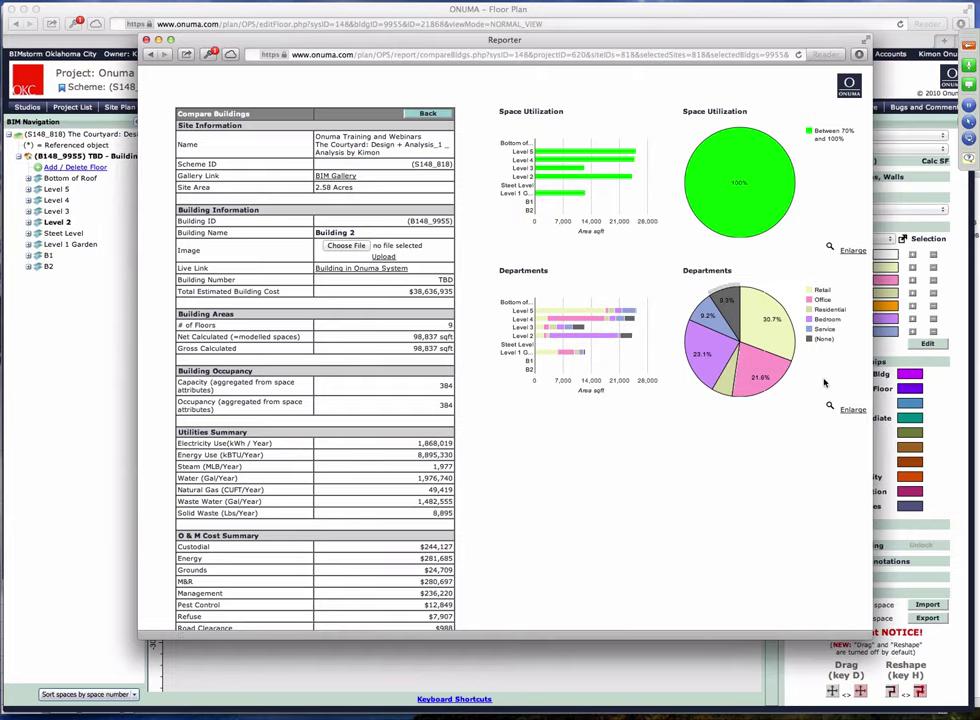
{"action": "left_click", "coordinate": [851, 410]}
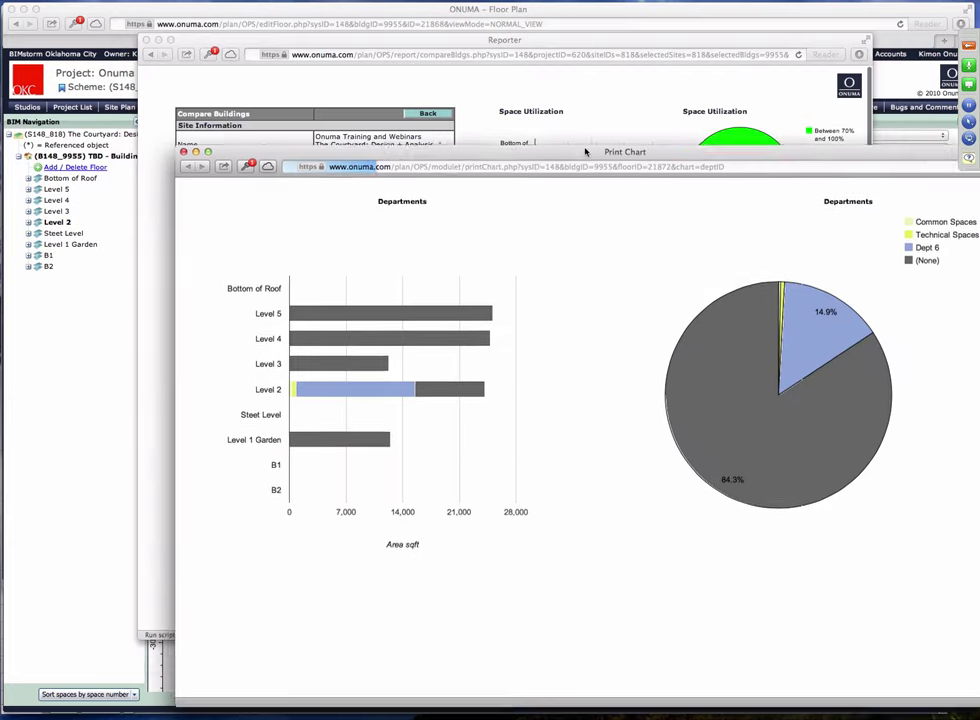
{"action": "left_click_drag", "start_coordinate": [583, 156], "coordinate": [467, 55]}
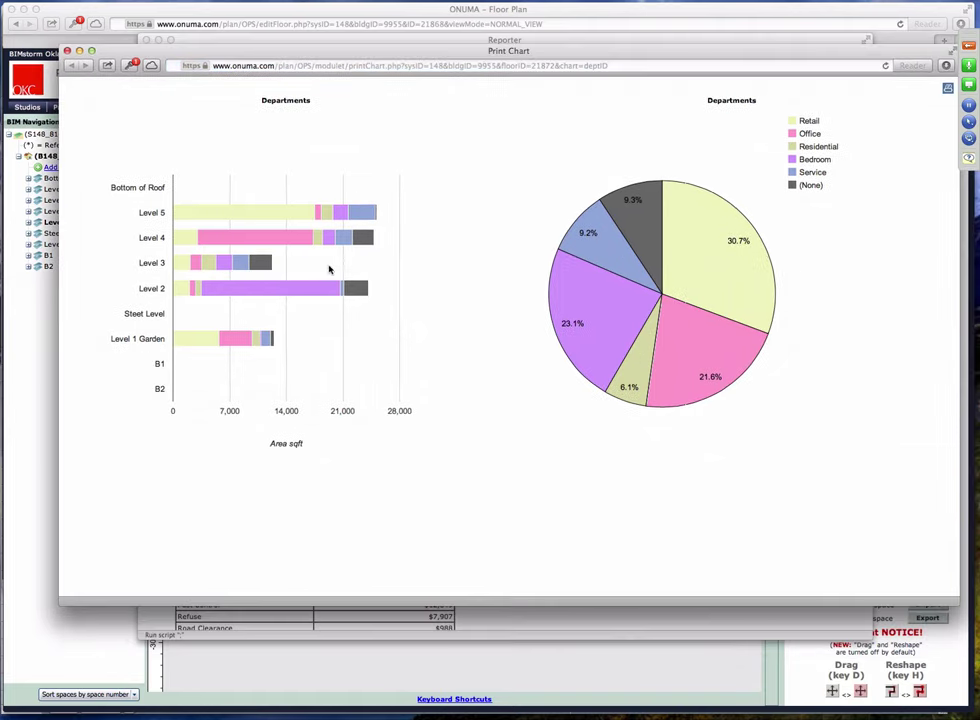
{"action": "mouse_move", "coordinate": [208, 209]}
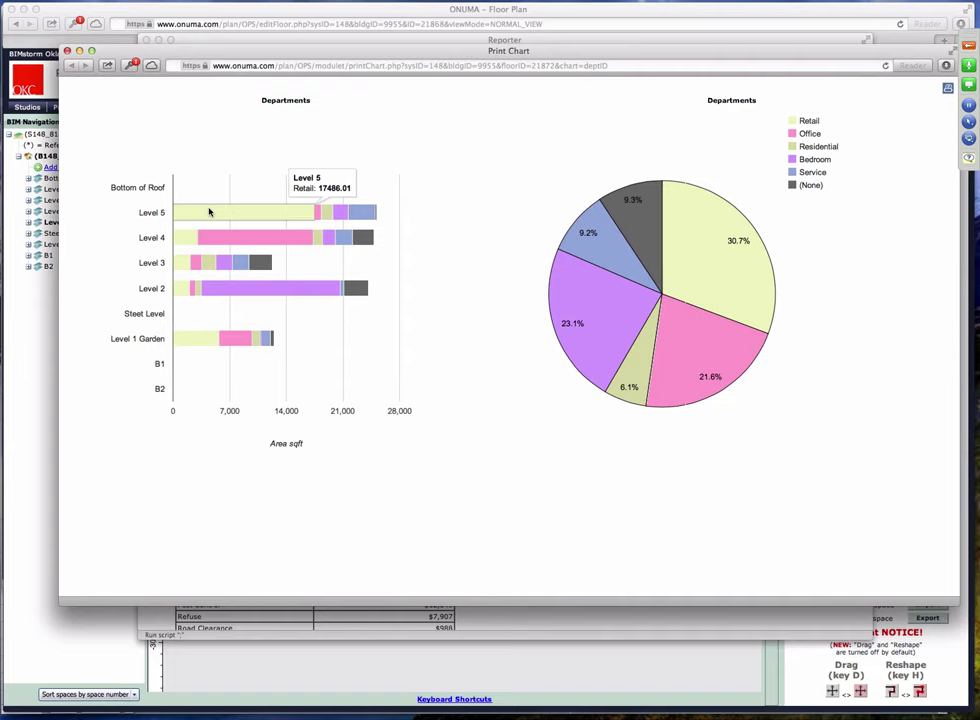
{"action": "mouse_move", "coordinate": [260, 293]}
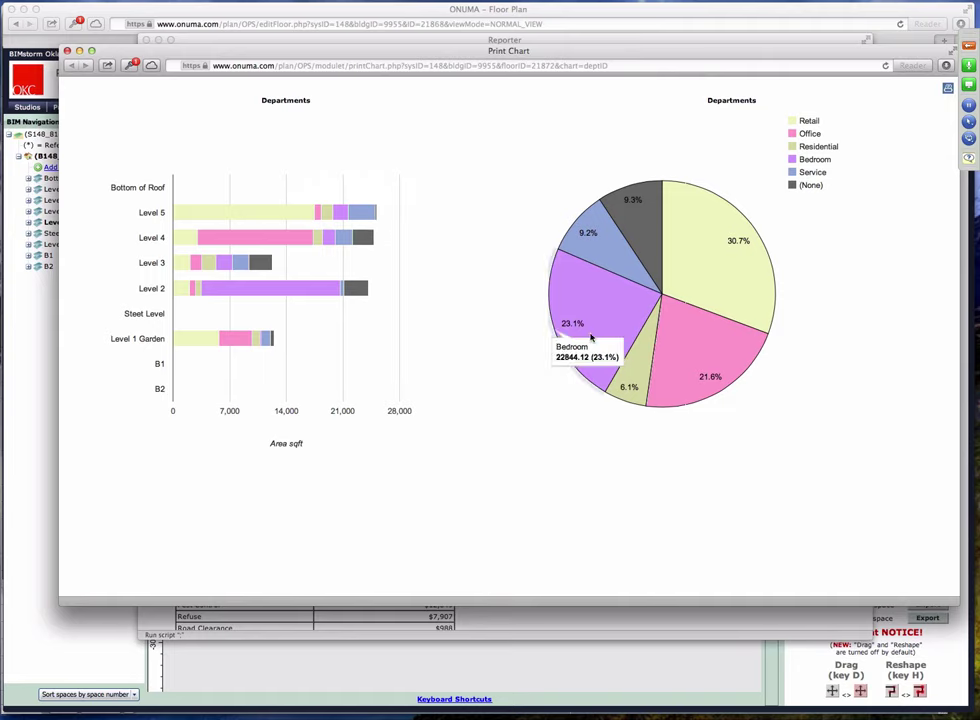
Inspect the Retail and unassigned slices of the Departments pie chart, and return to the site plan
{"action": "mouse_move", "coordinate": [705, 281]}
{"action": "mouse_move", "coordinate": [643, 243]}
{"action": "left_click", "coordinate": [45, 355]}
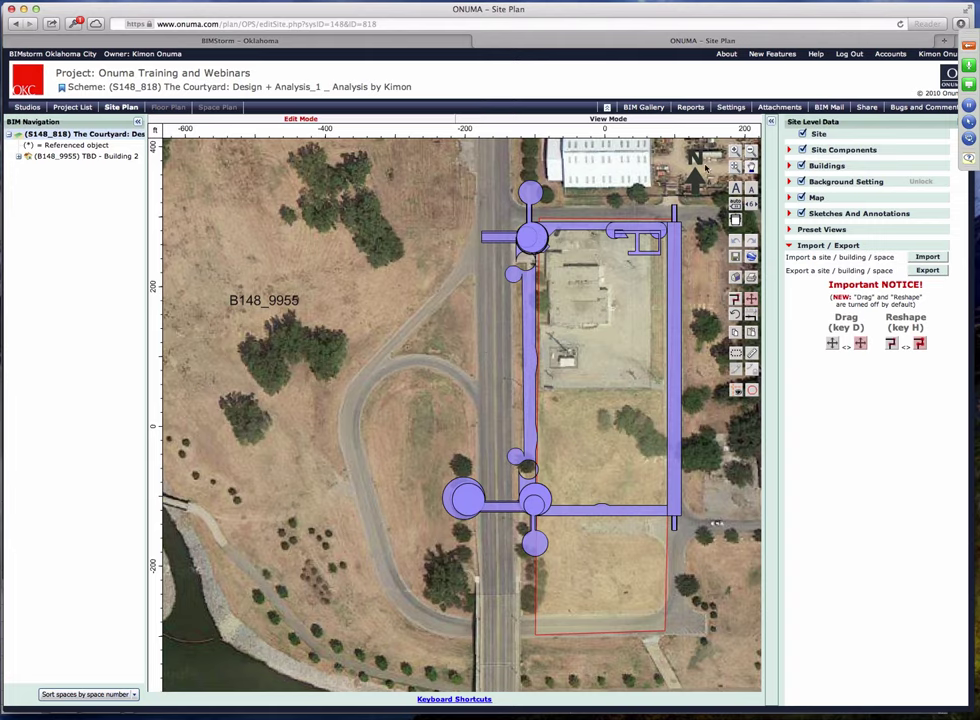
Set Level 2 as the ground floor of Building 2 in the building's floor settings, and save the settings
{"action": "left_click", "coordinate": [729, 108]}
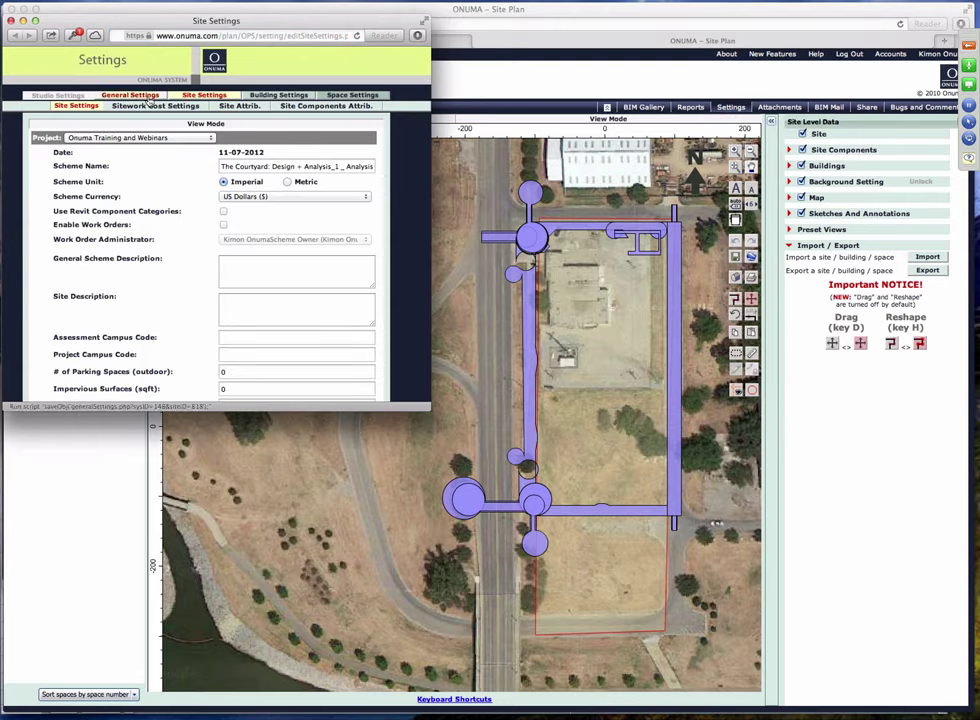
{"action": "left_click", "coordinate": [254, 96]}
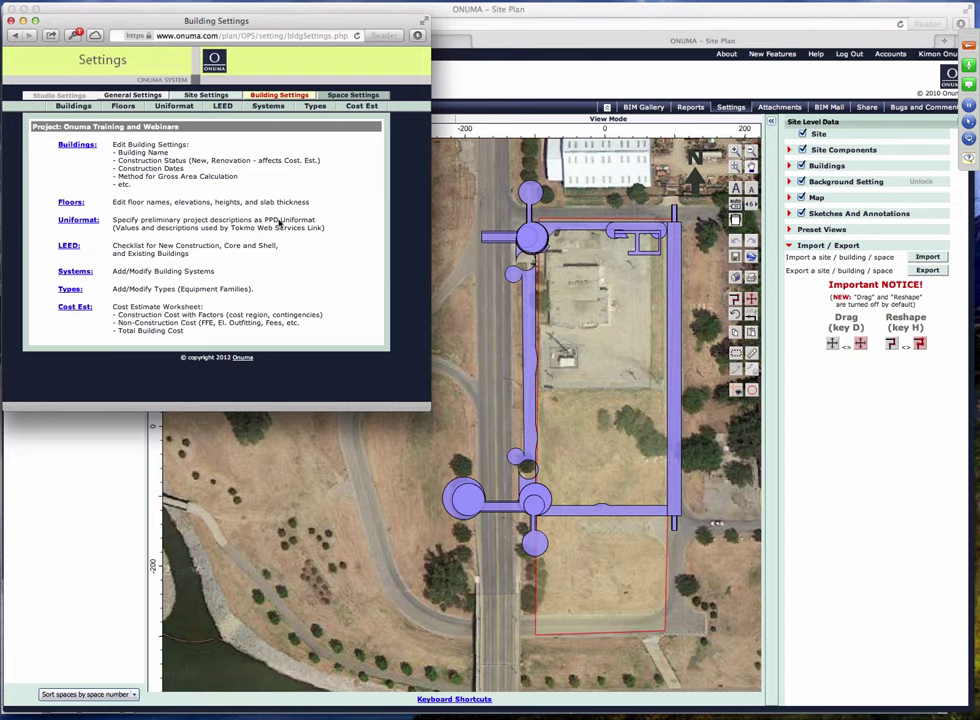
{"action": "left_click", "coordinate": [123, 106]}
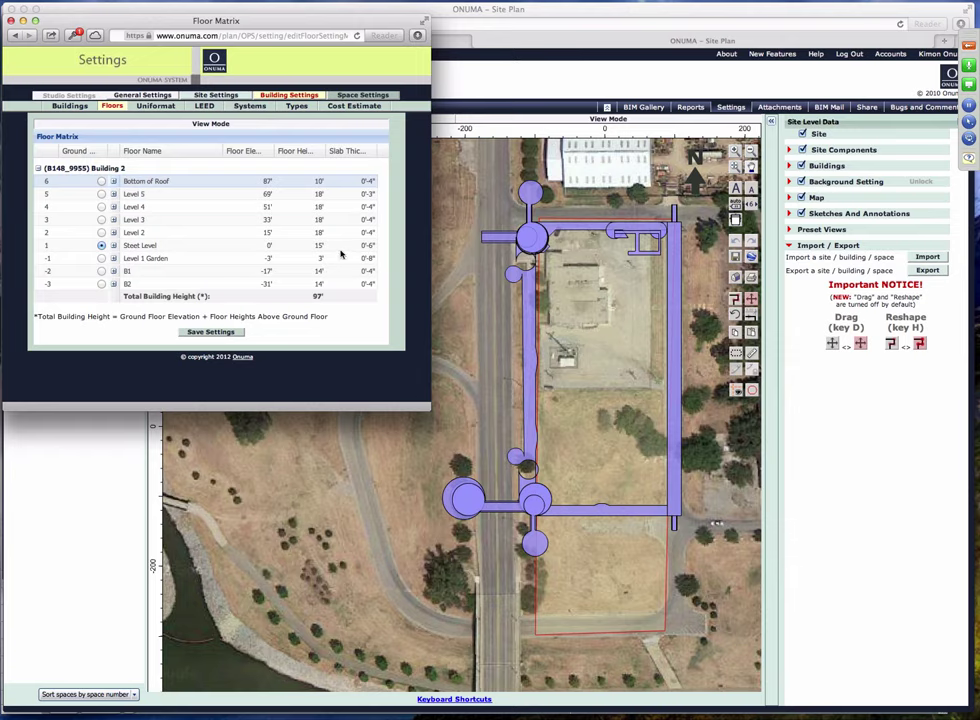
{"action": "left_click", "coordinate": [101, 232]}
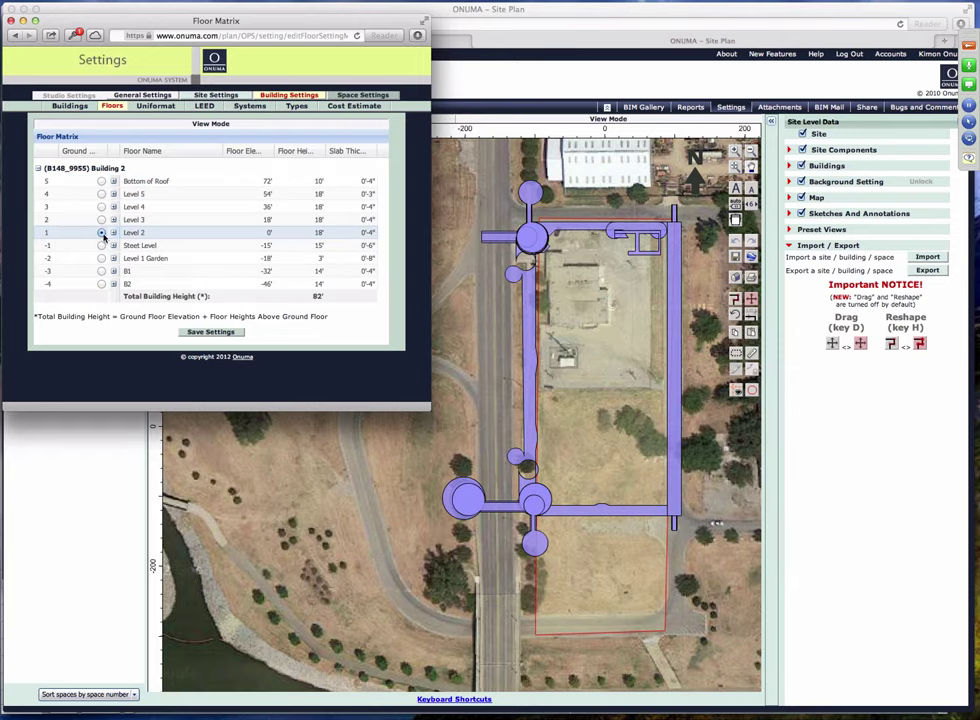
{"action": "left_click", "coordinate": [230, 332]}
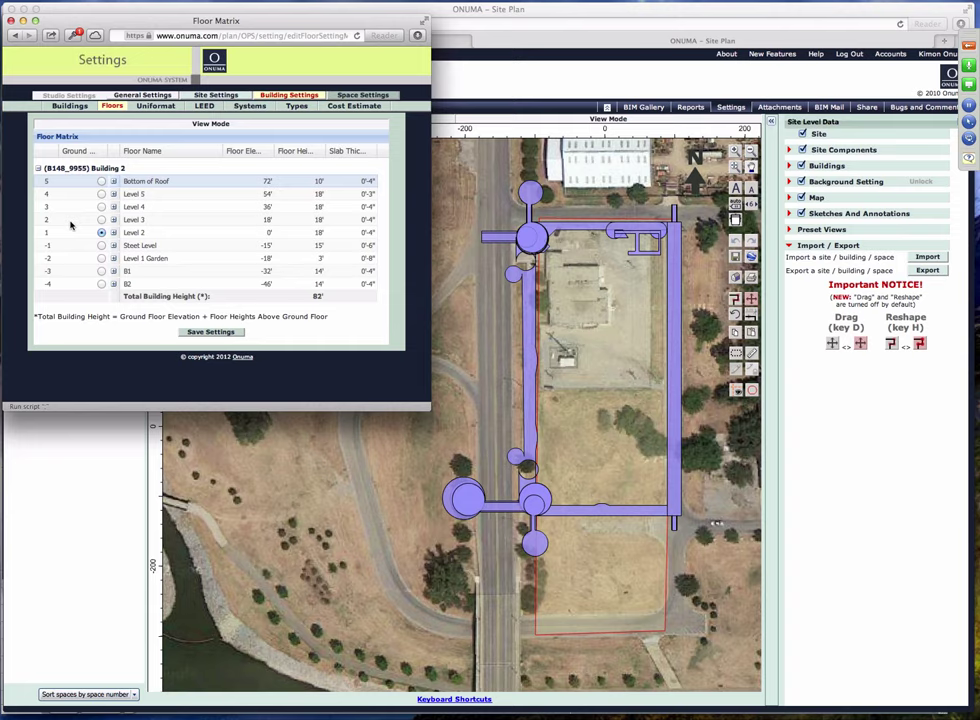
Try Level 1 Garden, B1 and B2 as the ground floor in the floor matrix, and return it to Level 2
{"action": "left_click", "coordinate": [101, 258]}
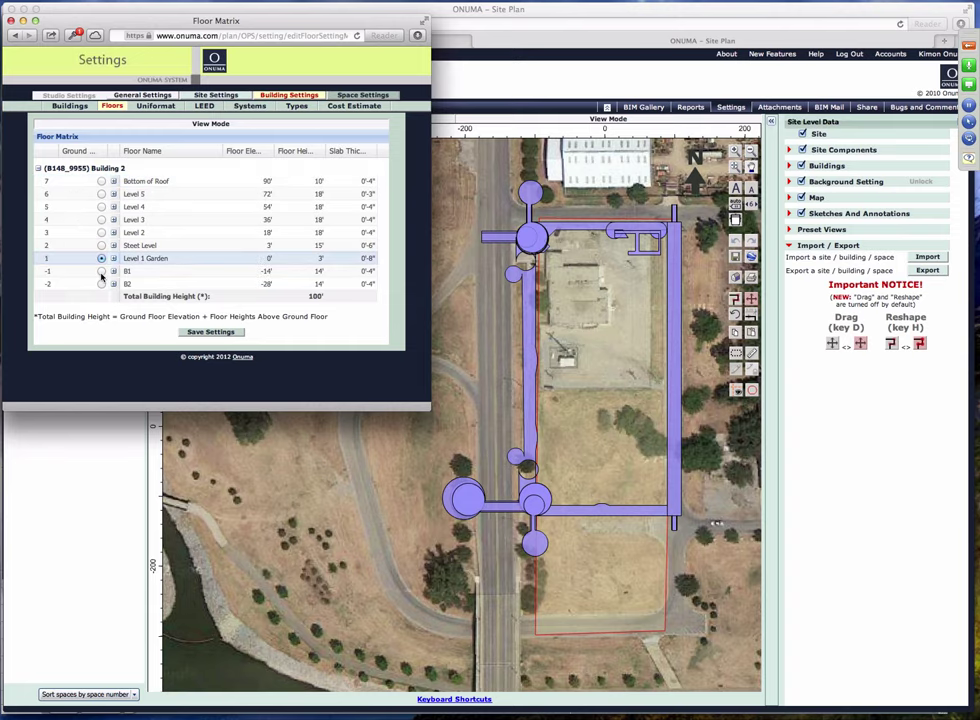
{"action": "left_click", "coordinate": [101, 271]}
{"action": "left_click", "coordinate": [101, 284]}
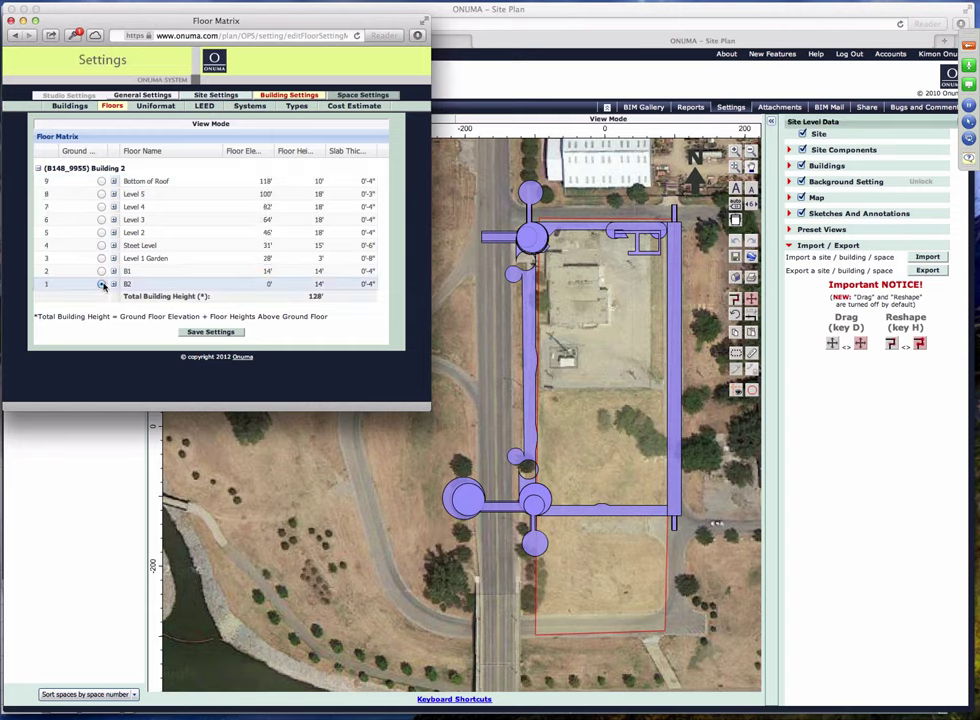
{"action": "left_click", "coordinate": [101, 232]}
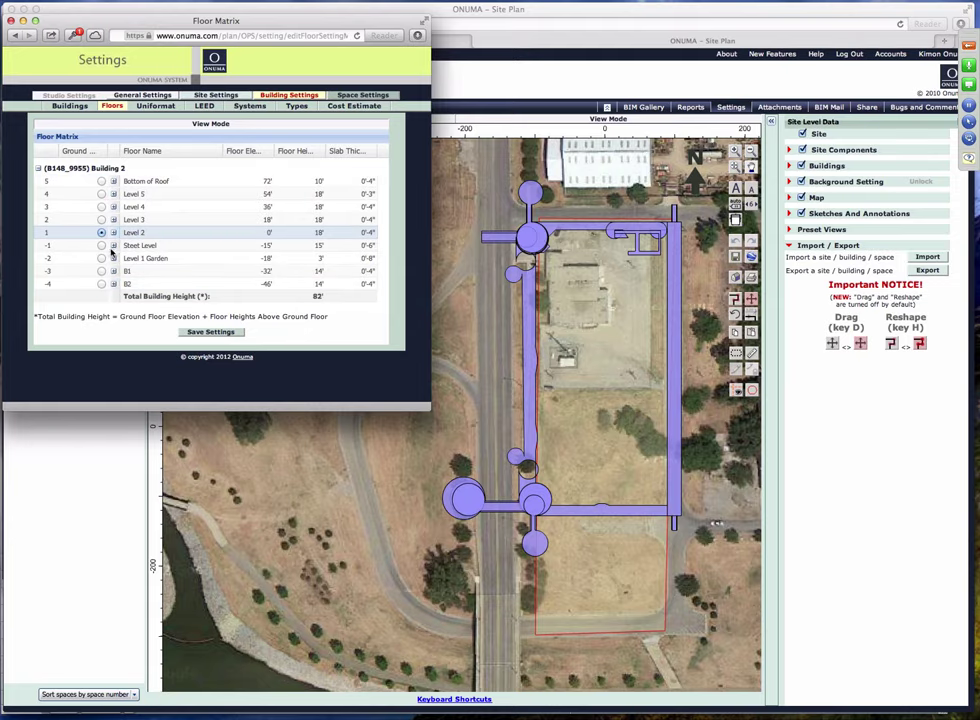
Expand the additional information for Level 2, save the floor settings and close the settings window
{"action": "left_click", "coordinate": [113, 232]}
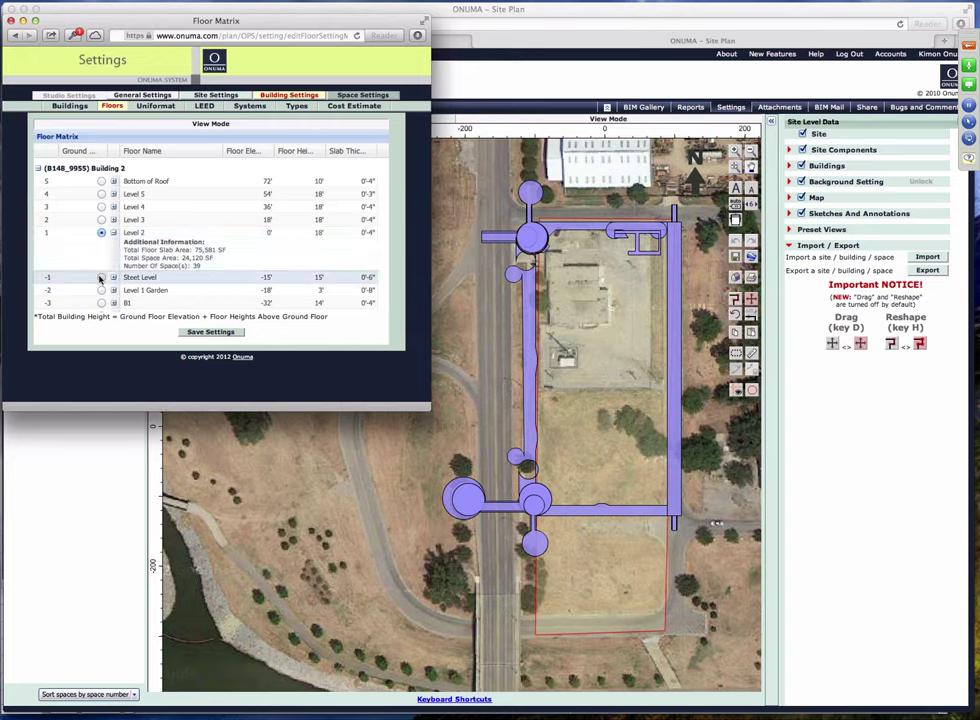
{"action": "scroll", "coordinate": [101, 278], "scroll_direction": "down", "scroll_amount": 1}
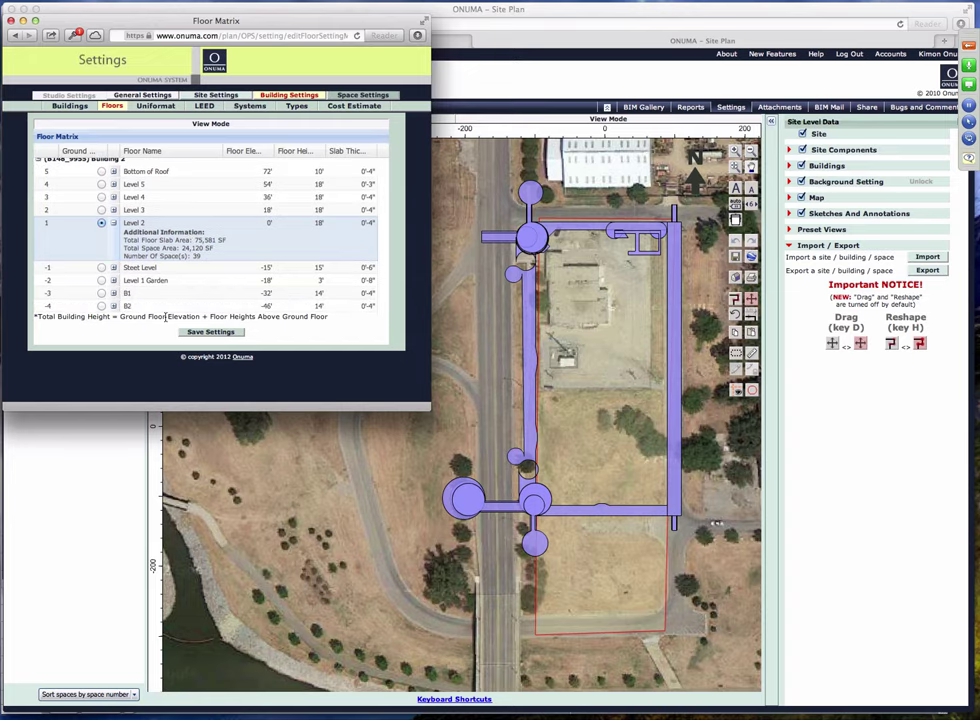
{"action": "left_click", "coordinate": [210, 332]}
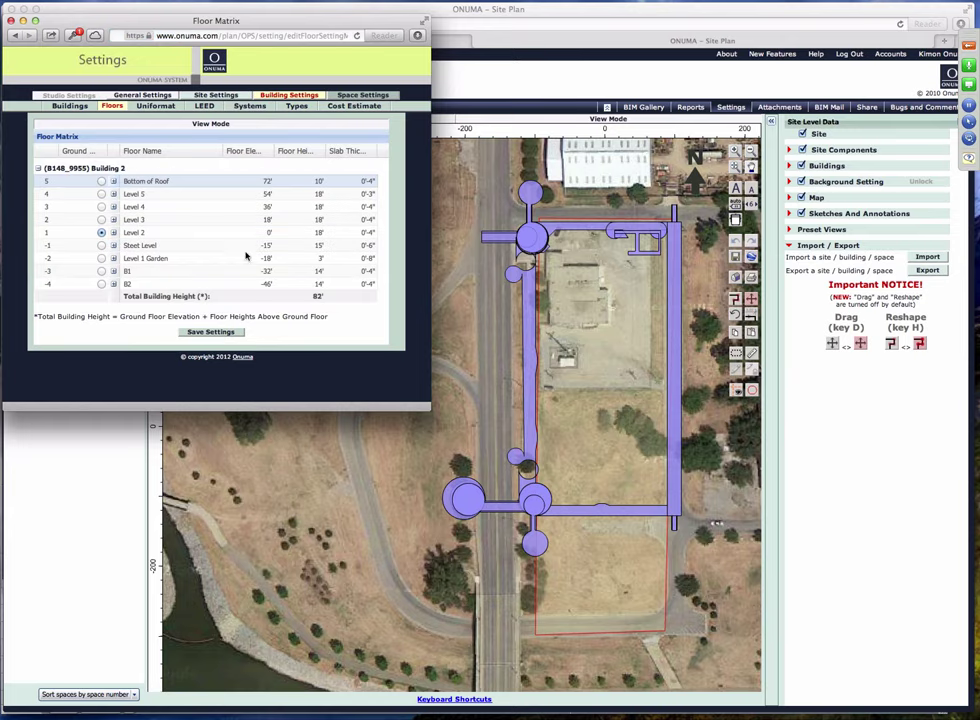
{"action": "left_click", "coordinate": [11, 21]}
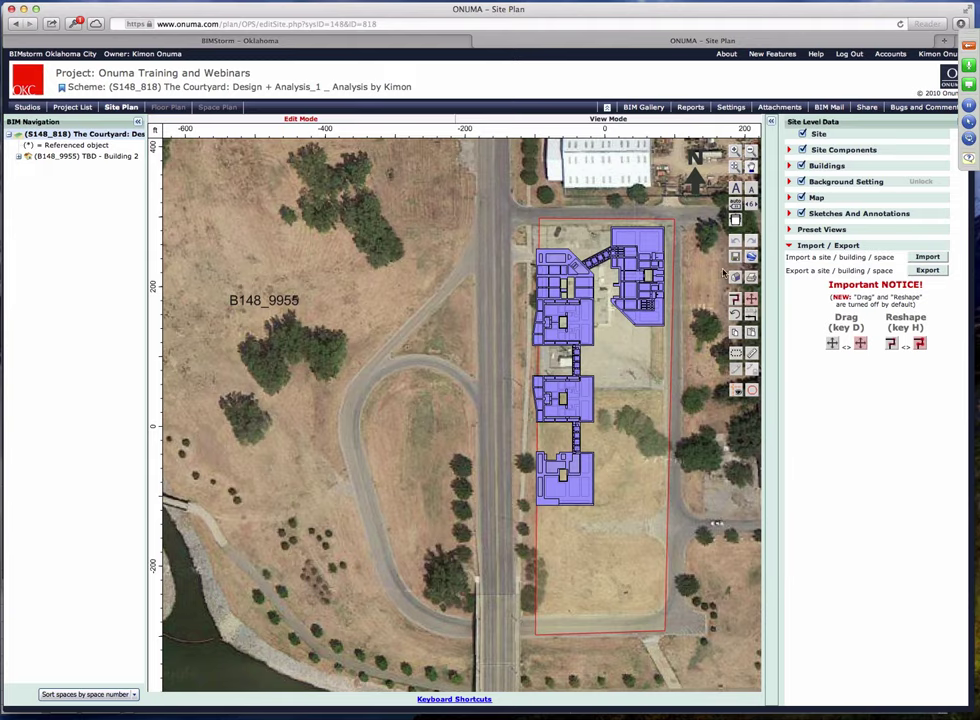
Examine the Level 2 outline of Building 2 against the site boundary and surroundings on the site plan
{"action": "left_click", "coordinate": [736, 152]}
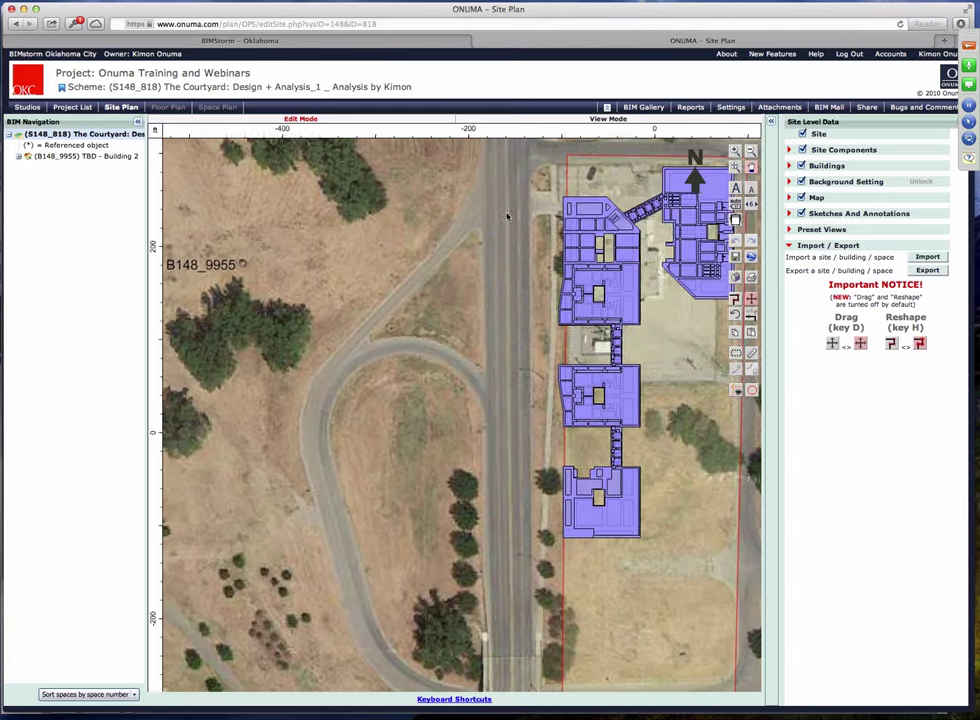
{"action": "left_click_drag", "start_coordinate": [507, 216], "coordinate": [359, 246]}
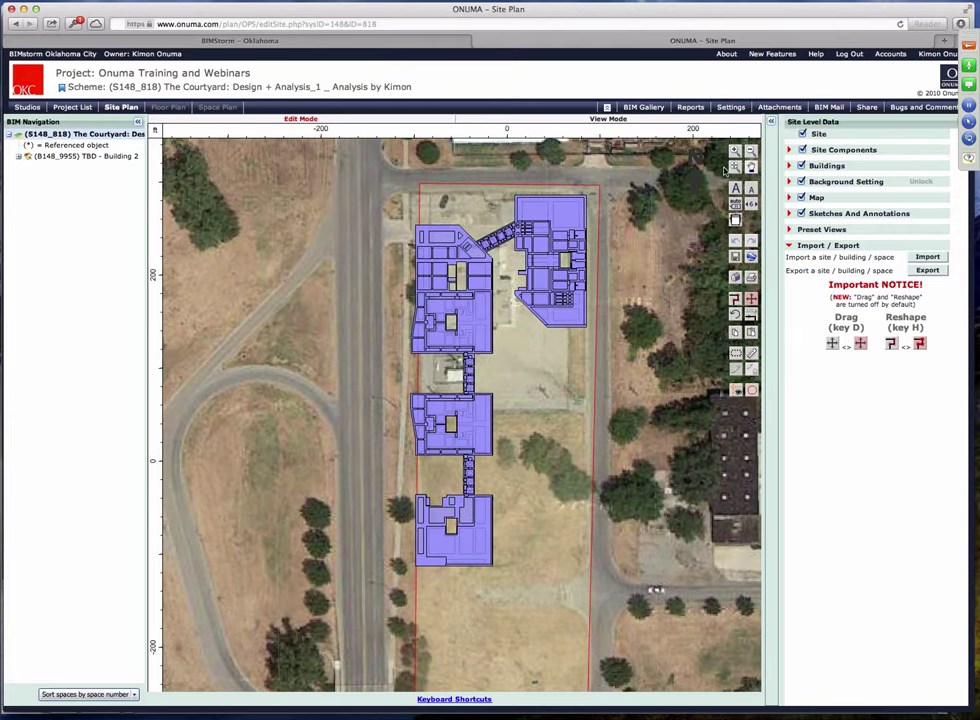
{"action": "left_click", "coordinate": [736, 152]}
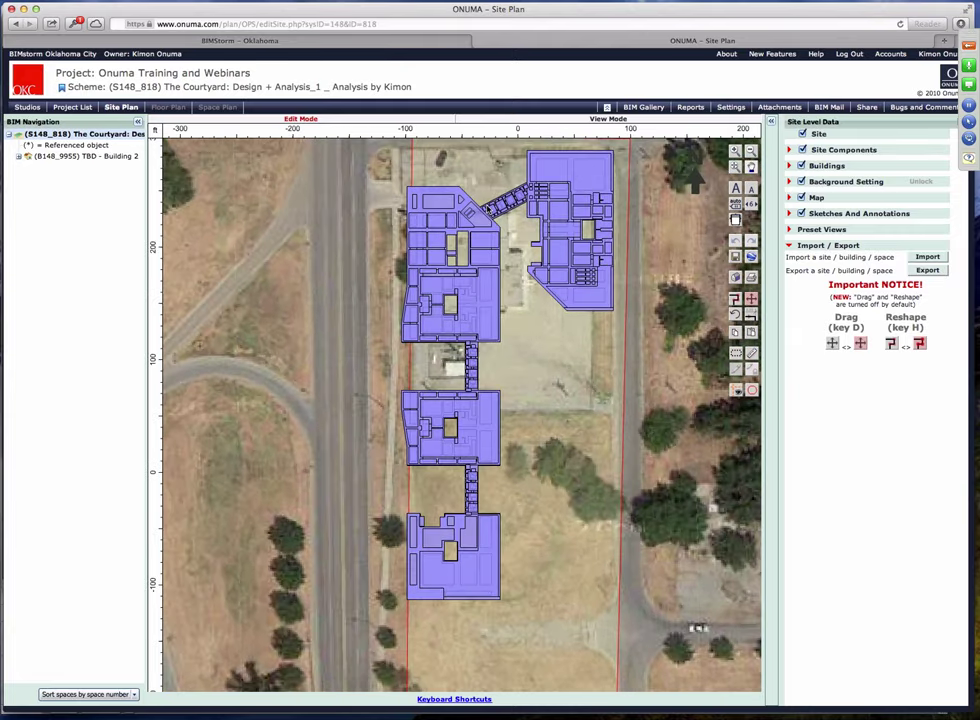
{"action": "left_click", "coordinate": [477, 302]}
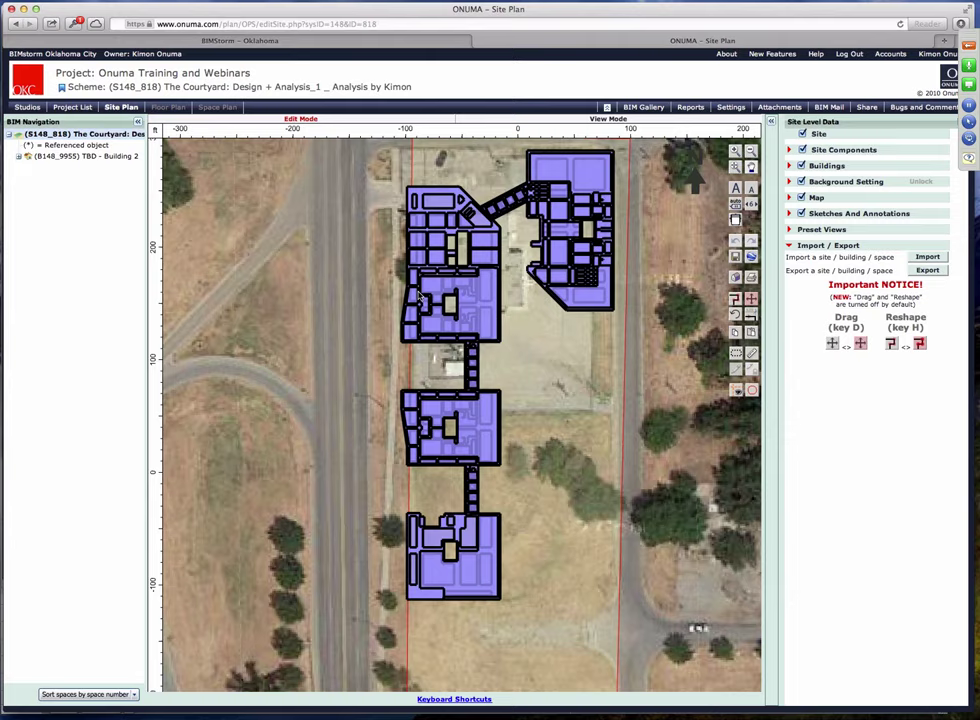
{"action": "left_click", "coordinate": [557, 304]}
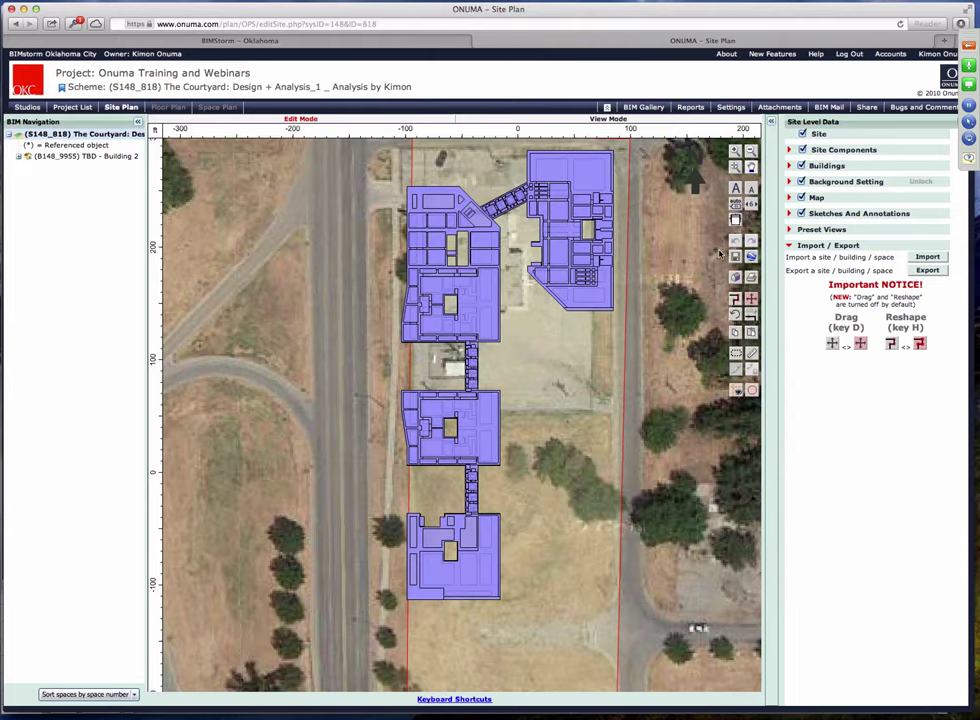
{"action": "left_click", "coordinate": [736, 168]}
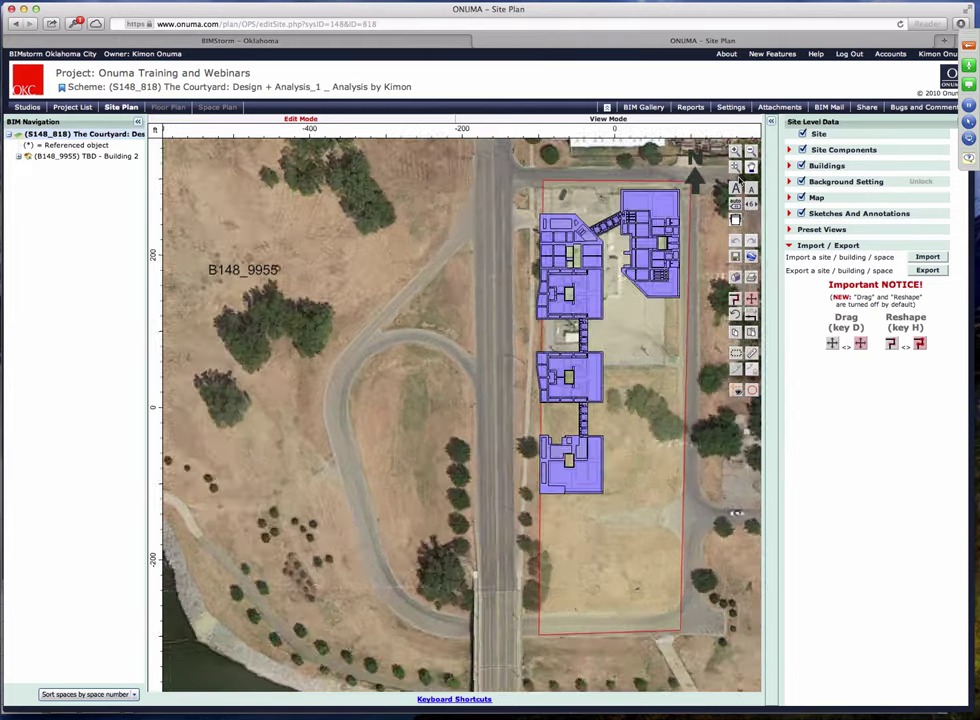
{"action": "left_click", "coordinate": [752, 151]}
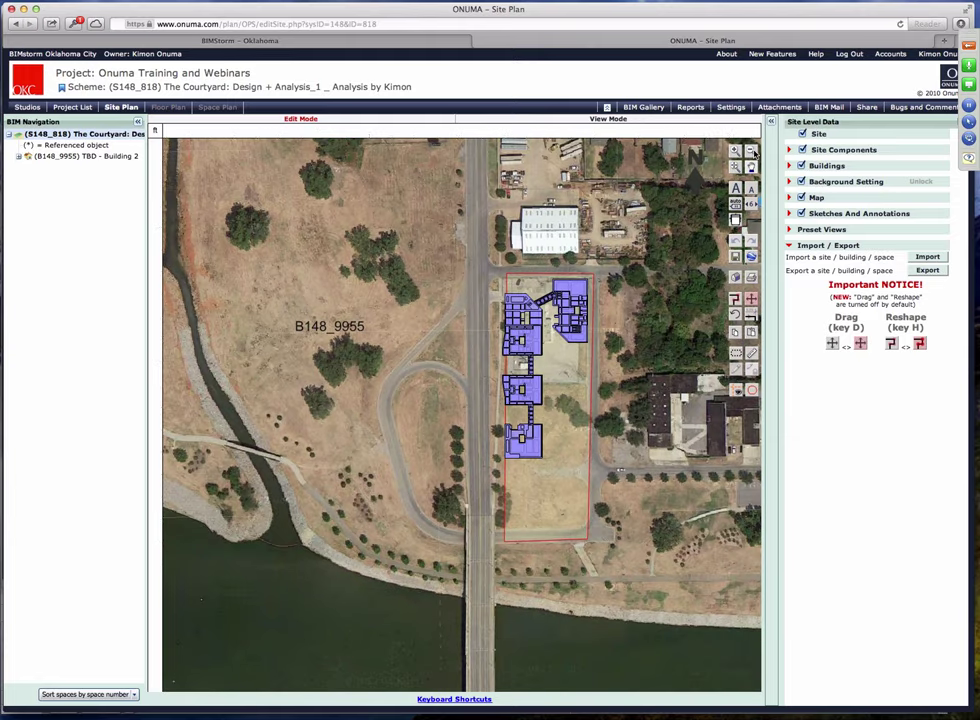
{"action": "left_click", "coordinate": [735, 151]}
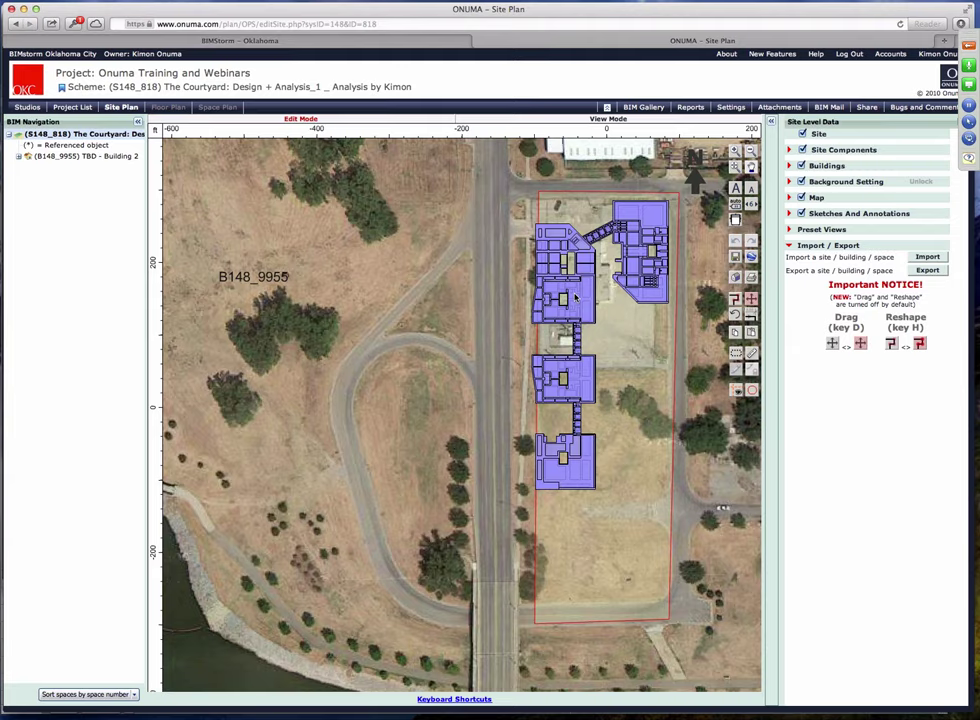
Rename Building 2 as "The Courtyard by" followed by the designer's first name, and set its number to 1234
{"action": "double_click", "coordinate": [575, 297]}
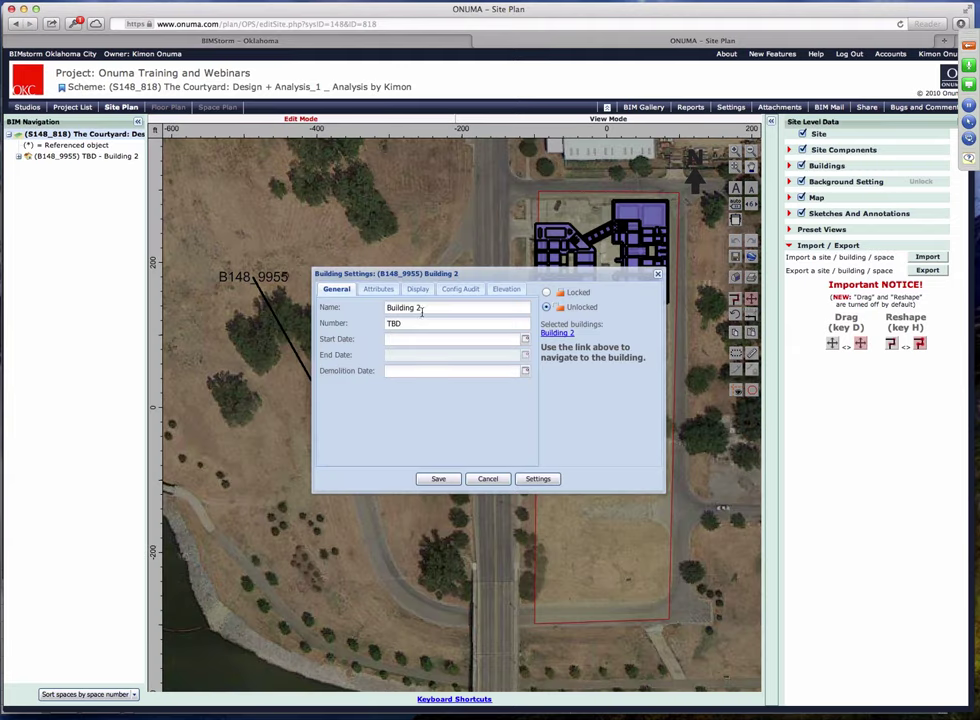
{"action": "left_click", "coordinate": [394, 308]}
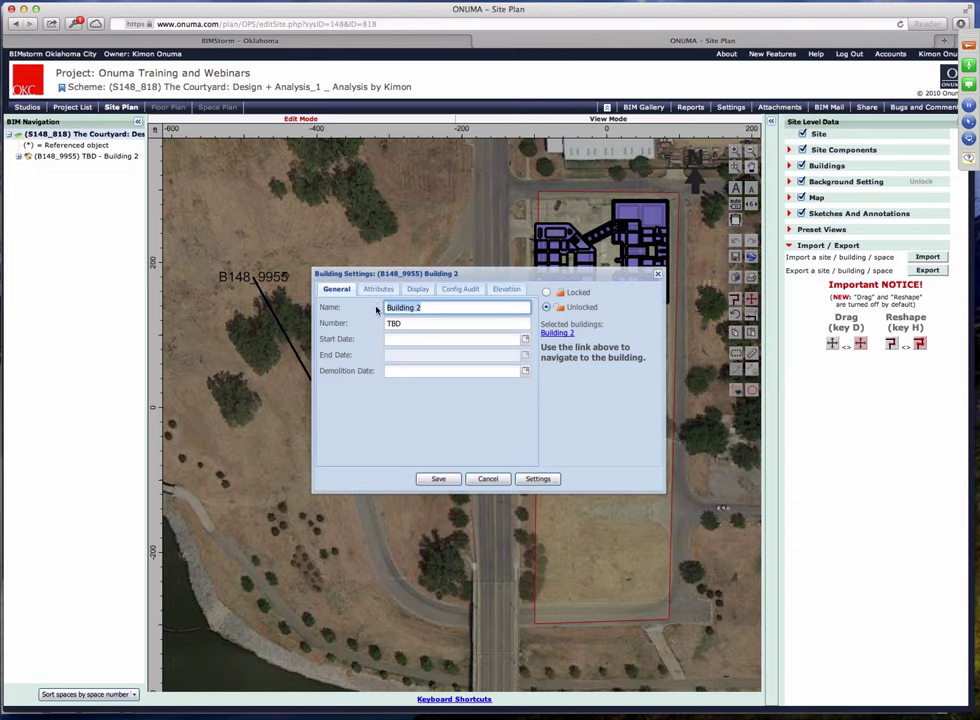
{"action": "type", "text": "The Courya"}
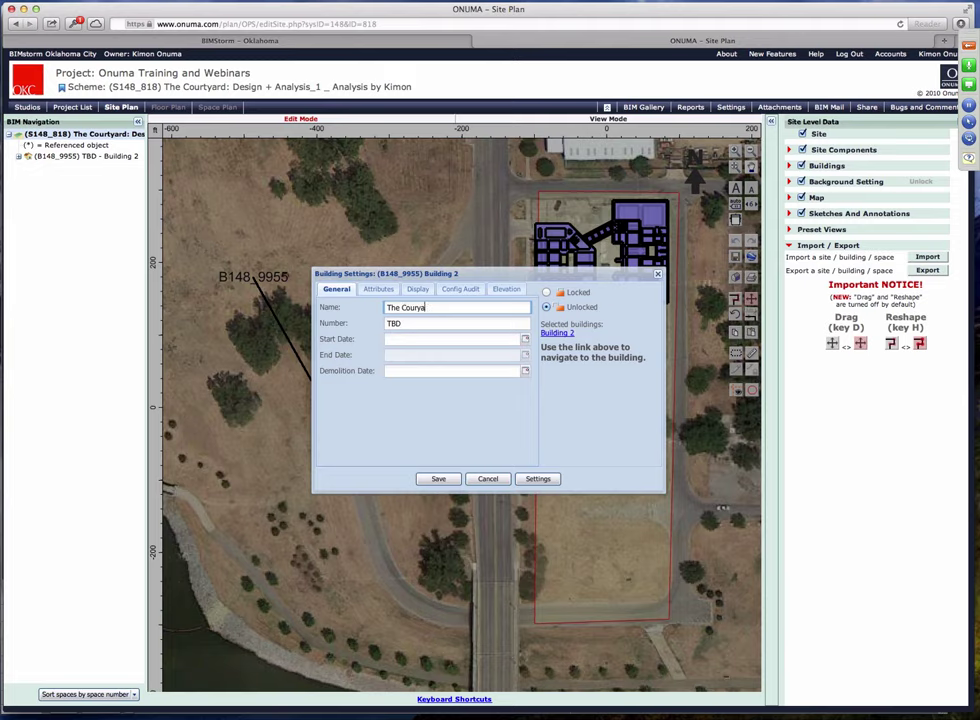
{"action": "type", "text": "rd by Amy"}
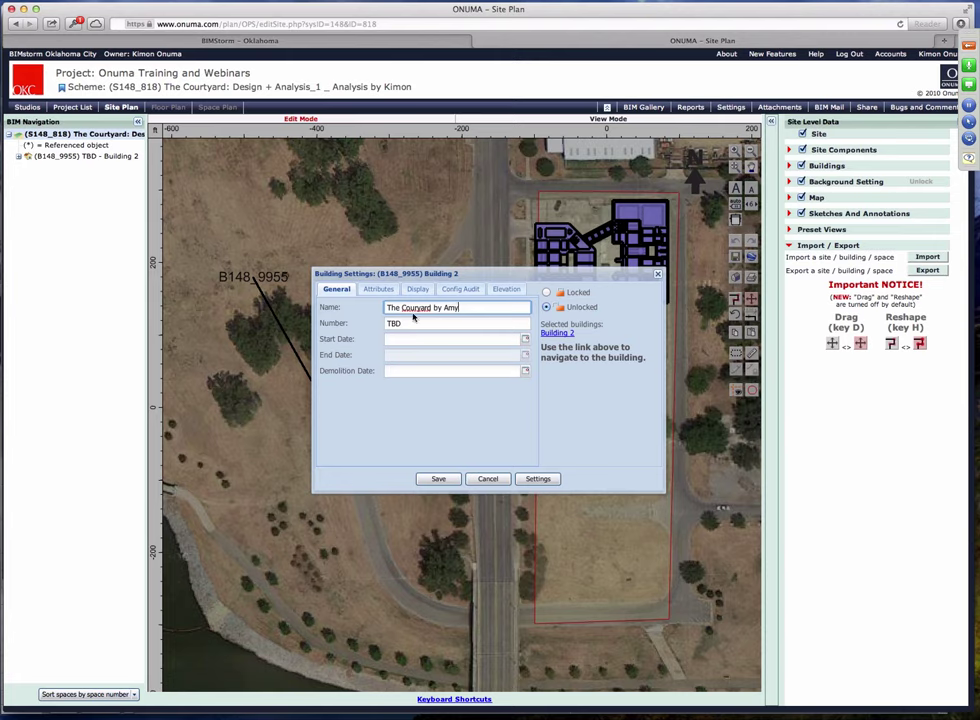
{"action": "key", "text": "Tab"}
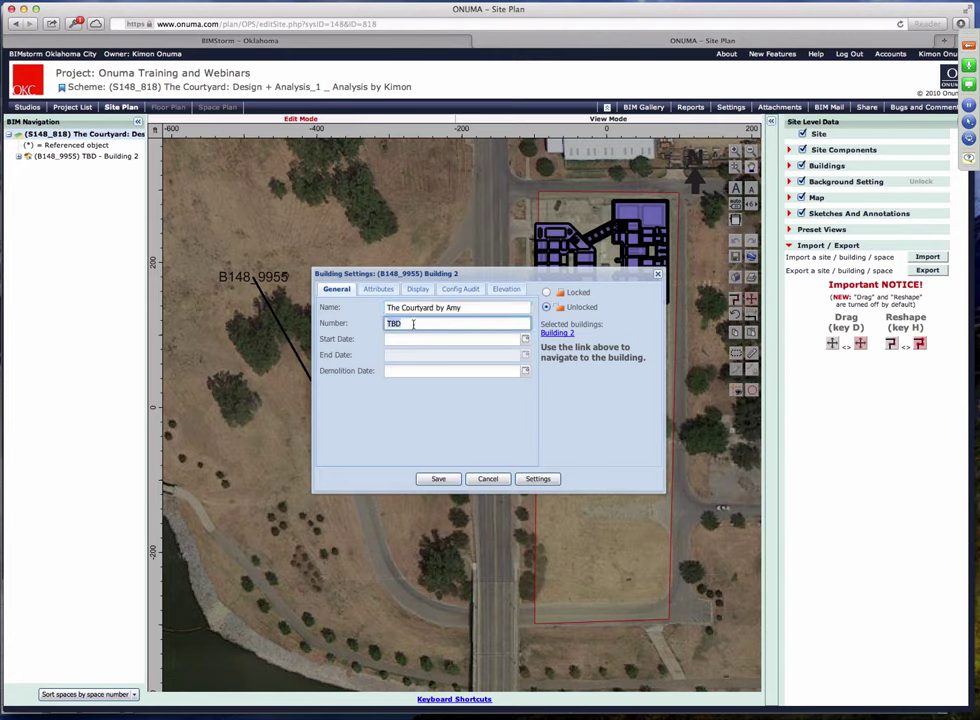
{"action": "type", "text": "1234"}
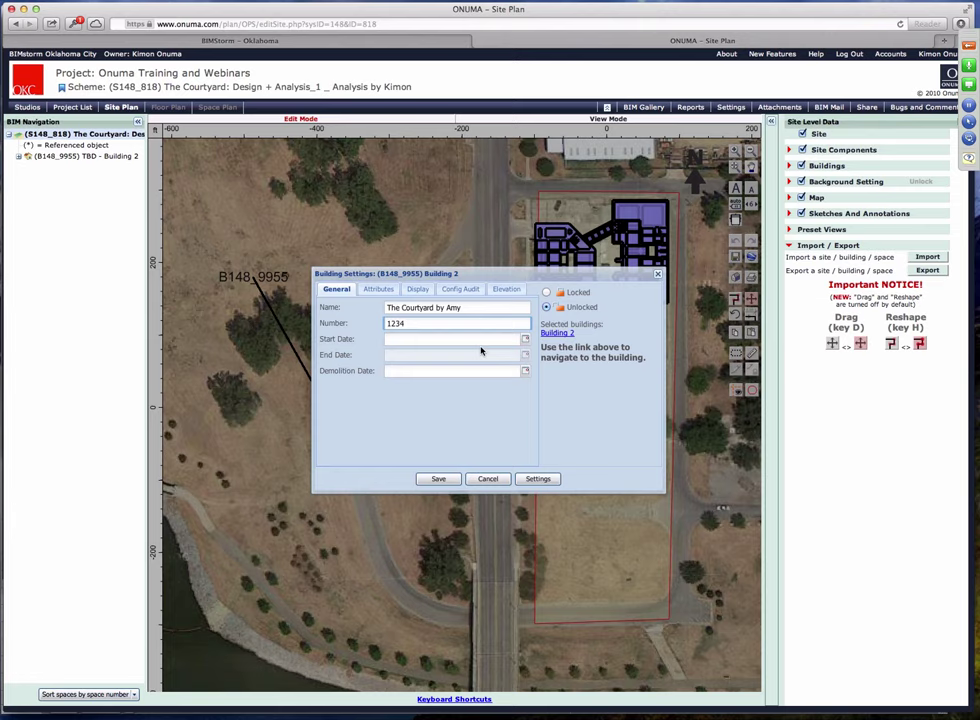
Set the building's start date to 12 Nov 2013
{"action": "left_click", "coordinate": [525, 341]}
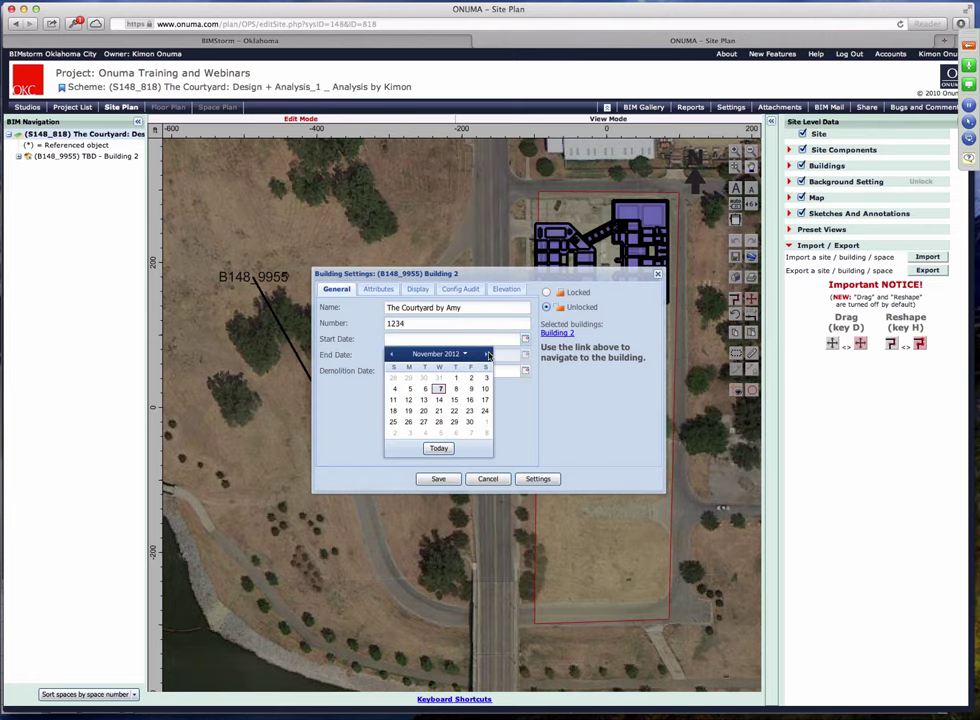
{"action": "left_click", "coordinate": [464, 354]}
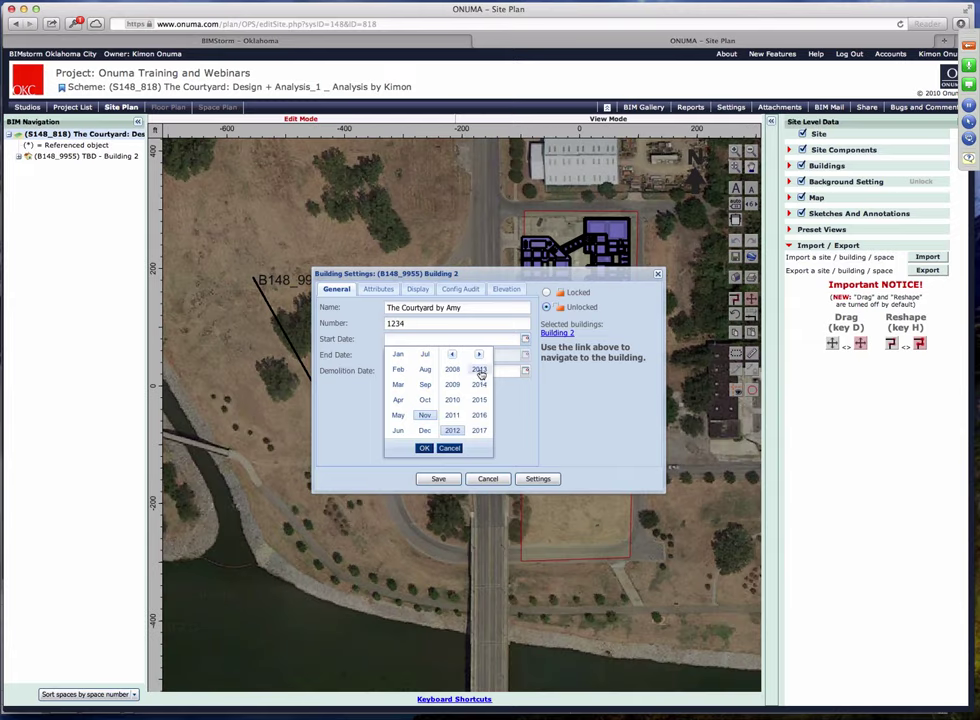
{"action": "left_click", "coordinate": [480, 370]}
{"action": "left_click", "coordinate": [424, 450]}
{"action": "left_click", "coordinate": [376, 400]}
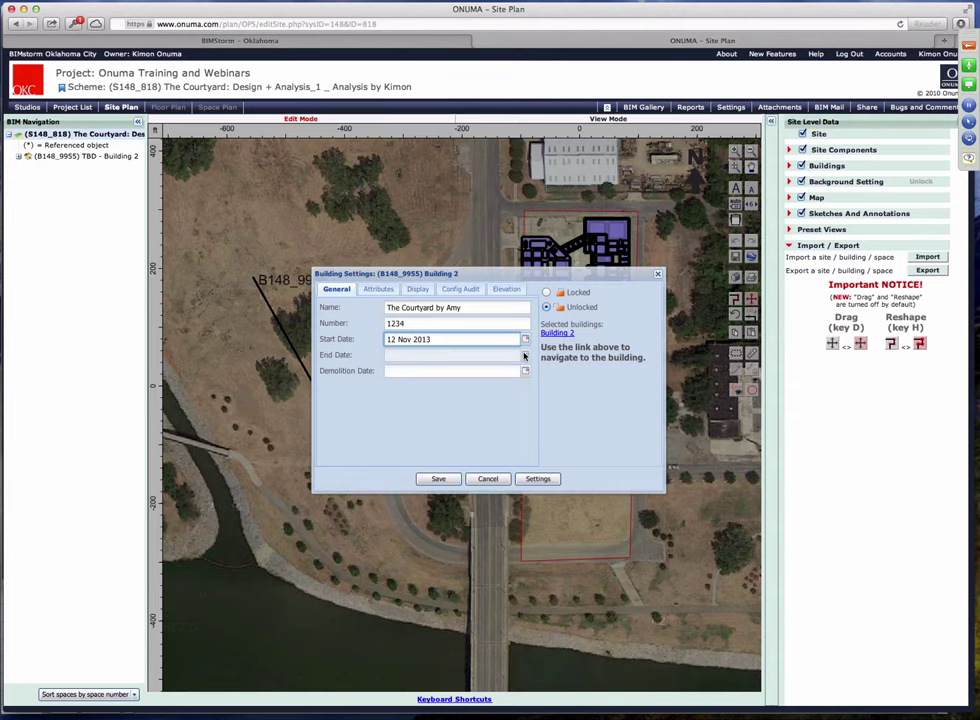
Set the building's end date to 17 Dec 2014 and save the building settings
{"action": "left_click", "coordinate": [524, 355]}
{"action": "left_click", "coordinate": [465, 372]}
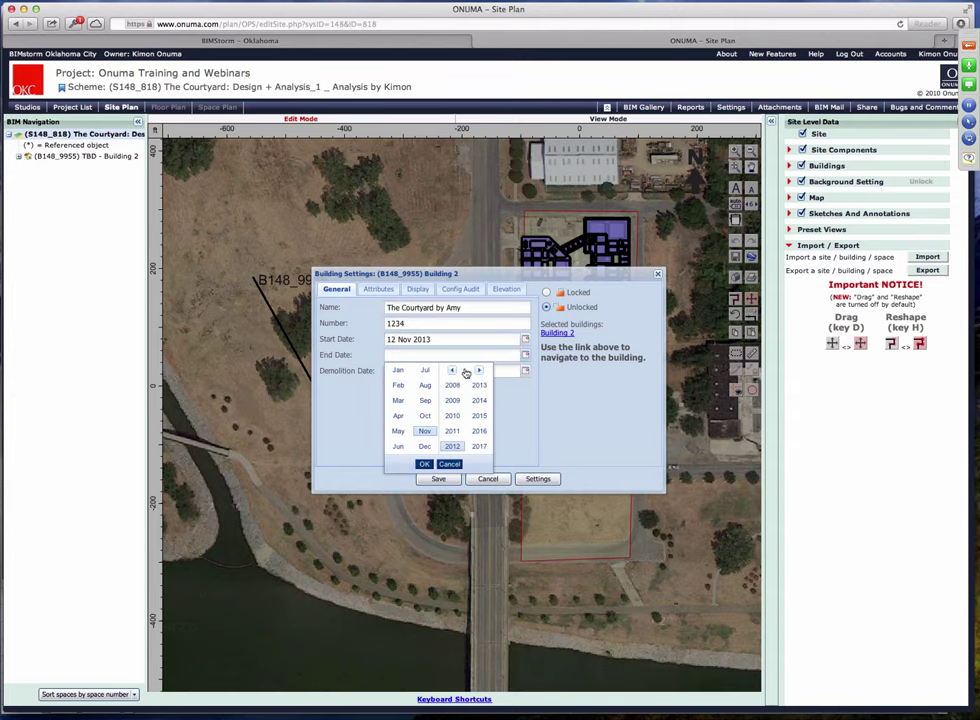
{"action": "left_click", "coordinate": [479, 400]}
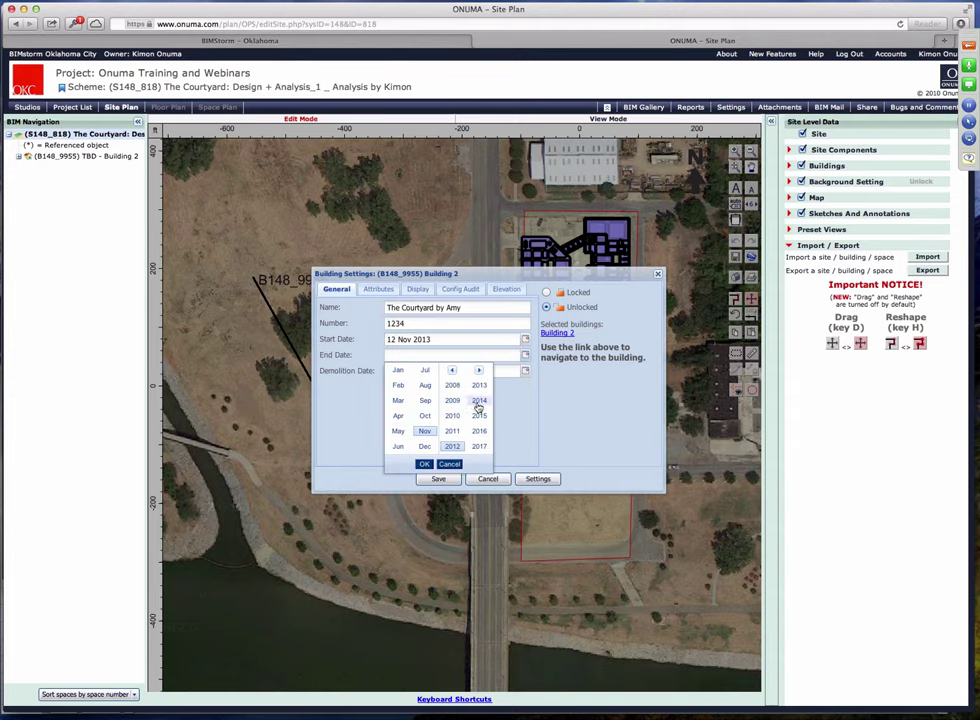
{"action": "left_click", "coordinate": [425, 446]}
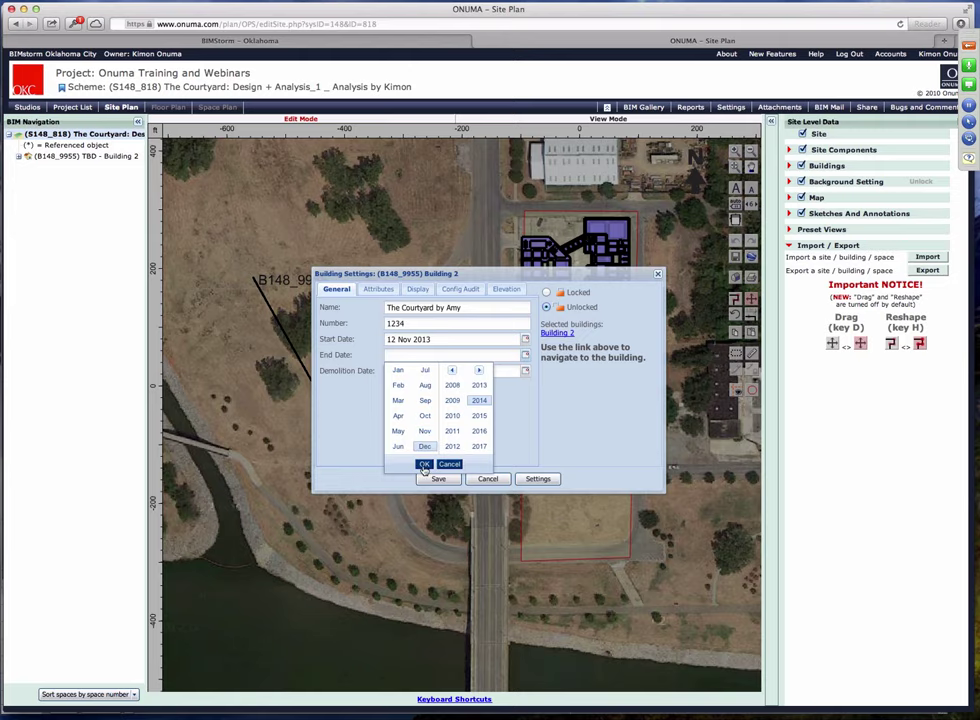
{"action": "left_click", "coordinate": [424, 466]}
{"action": "left_click", "coordinate": [440, 421]}
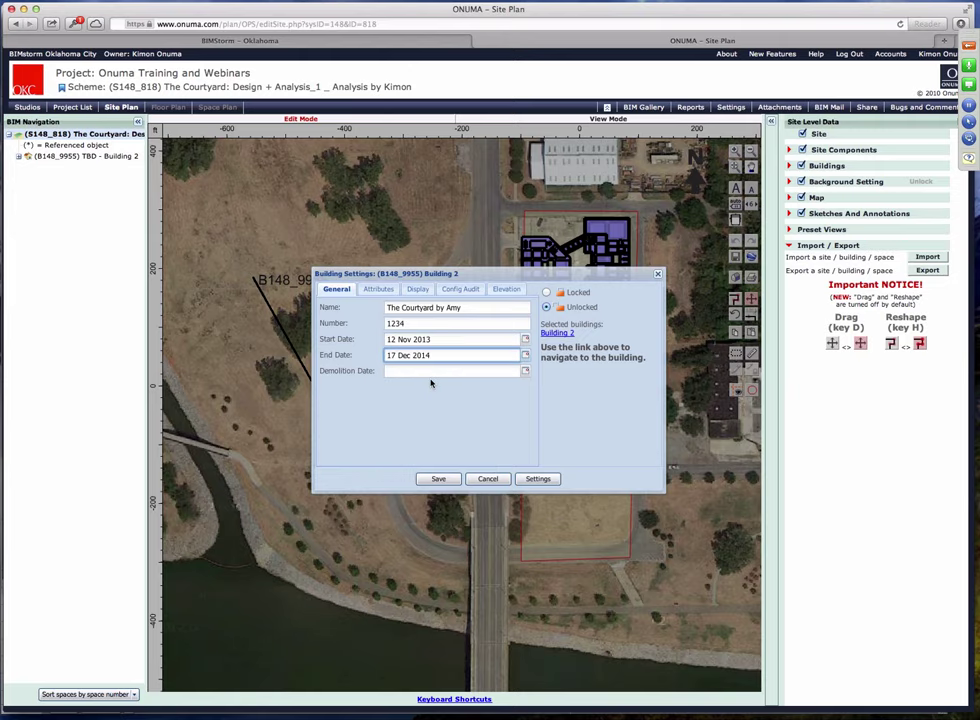
{"action": "left_click", "coordinate": [439, 480]}
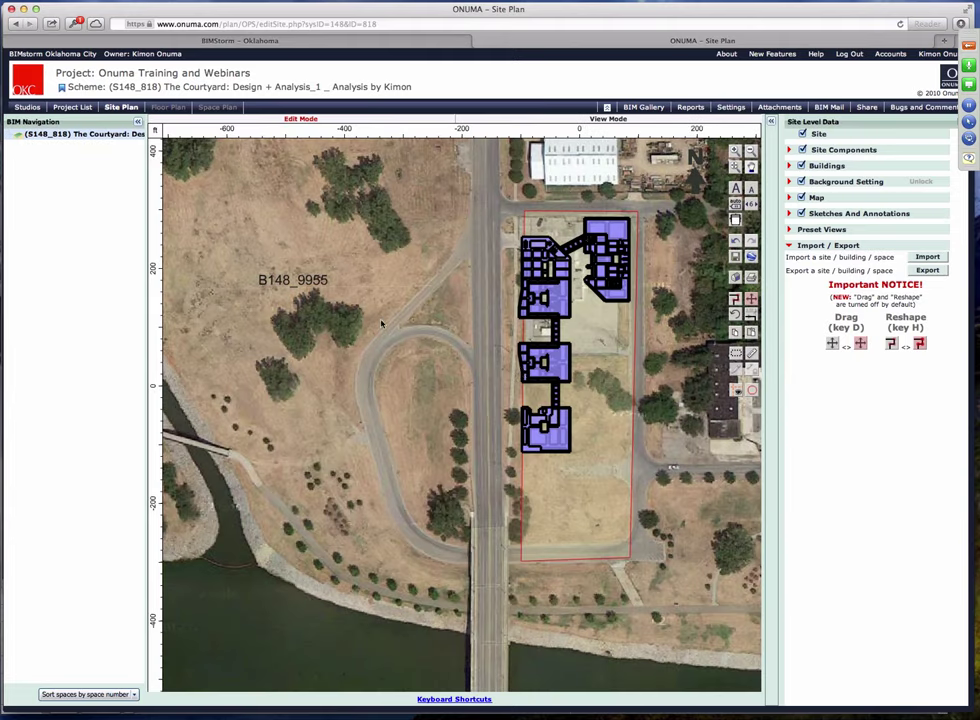
View the site with the building in the 3D viewer and close the viewer
{"action": "left_click", "coordinate": [735, 256]}
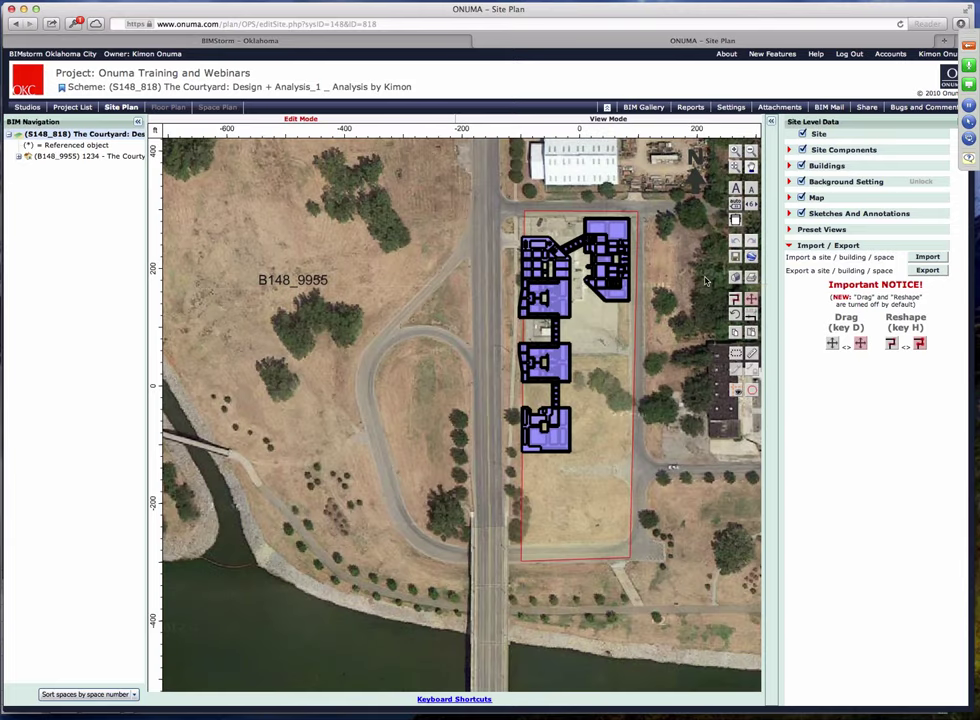
{"action": "left_click", "coordinate": [751, 280]}
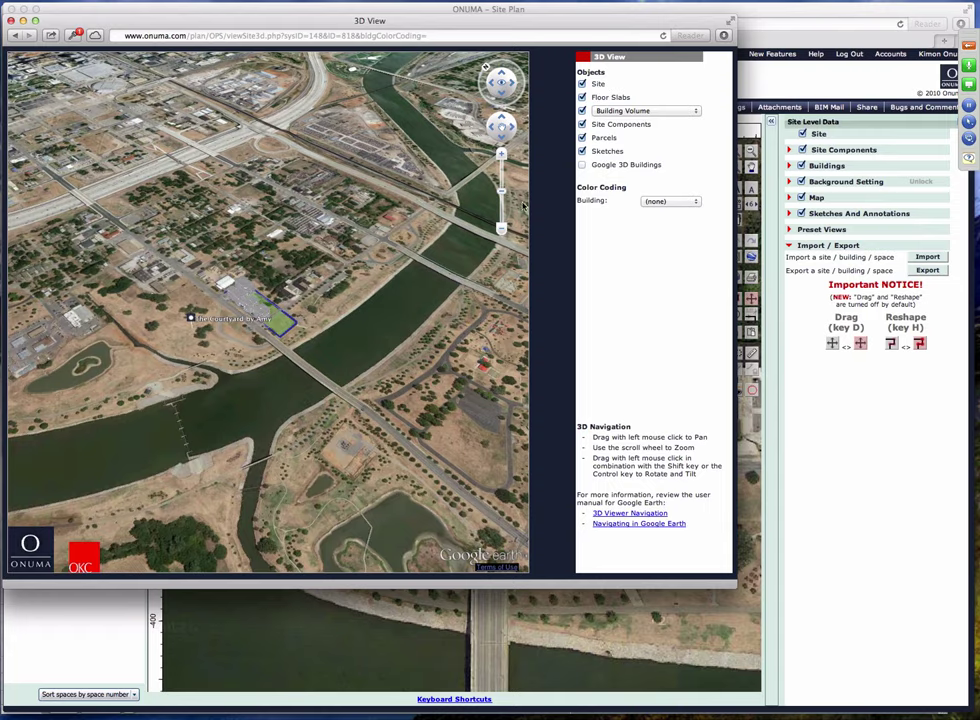
{"action": "key", "text": "super+w"}
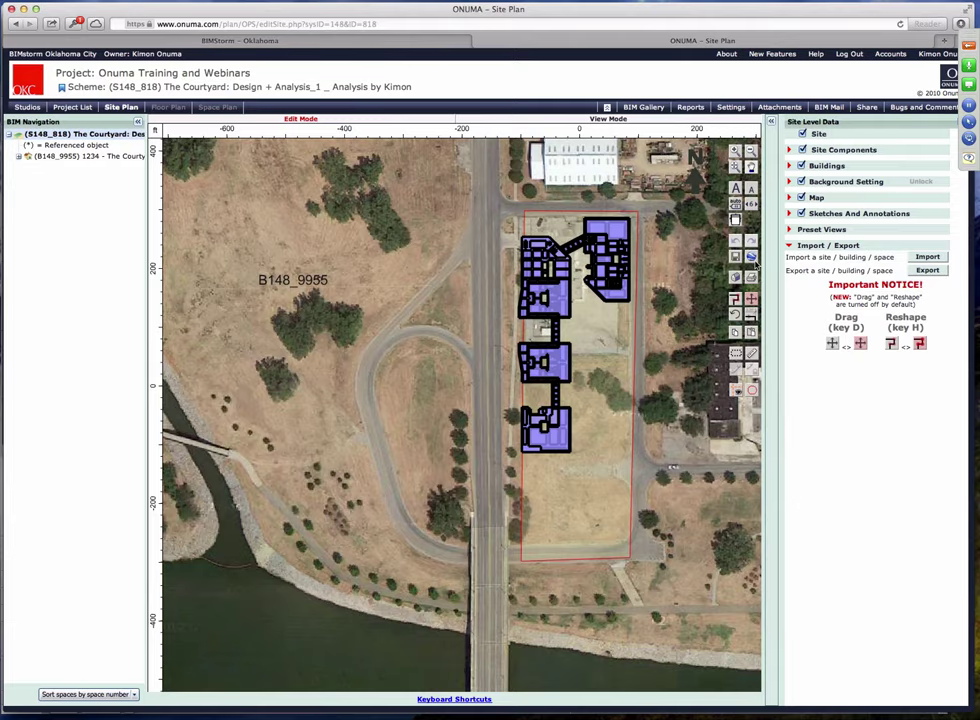
Set up a Google Earth export of the site with building volumes in Time-based Color, including 4D and the date-clock
{"action": "left_click", "coordinate": [926, 271]}
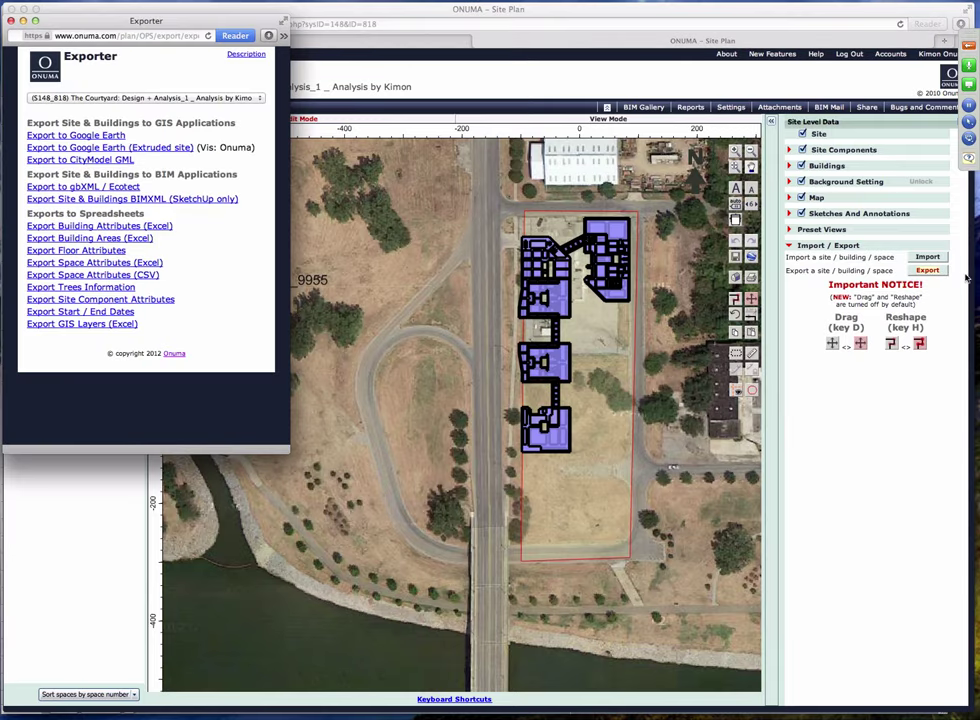
{"action": "left_click", "coordinate": [118, 136]}
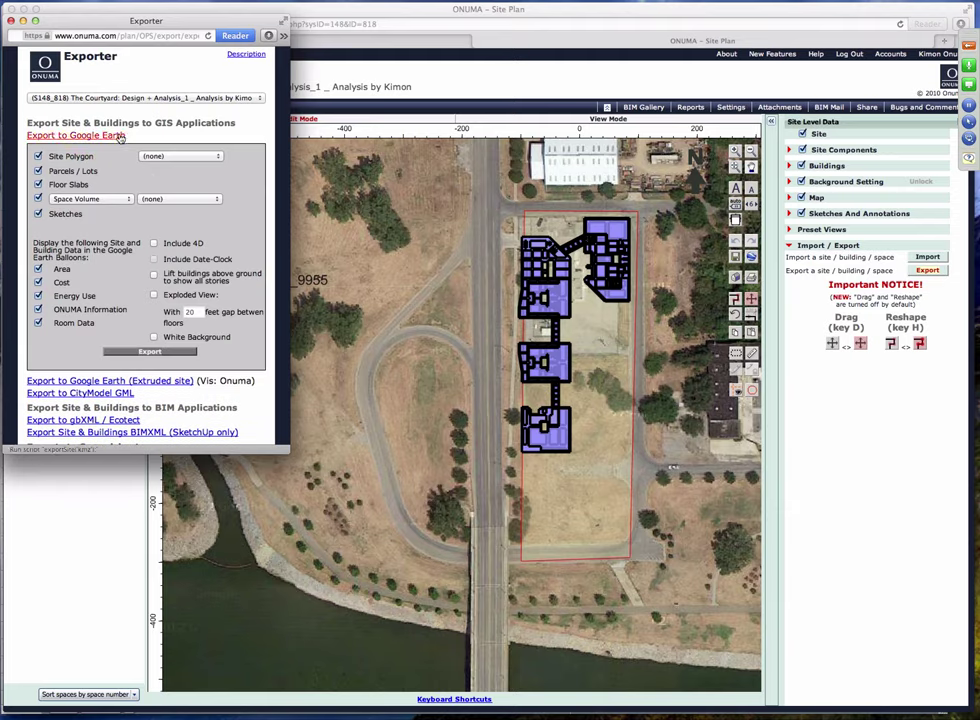
{"action": "left_click", "coordinate": [155, 198]}
{"action": "left_click", "coordinate": [104, 197]}
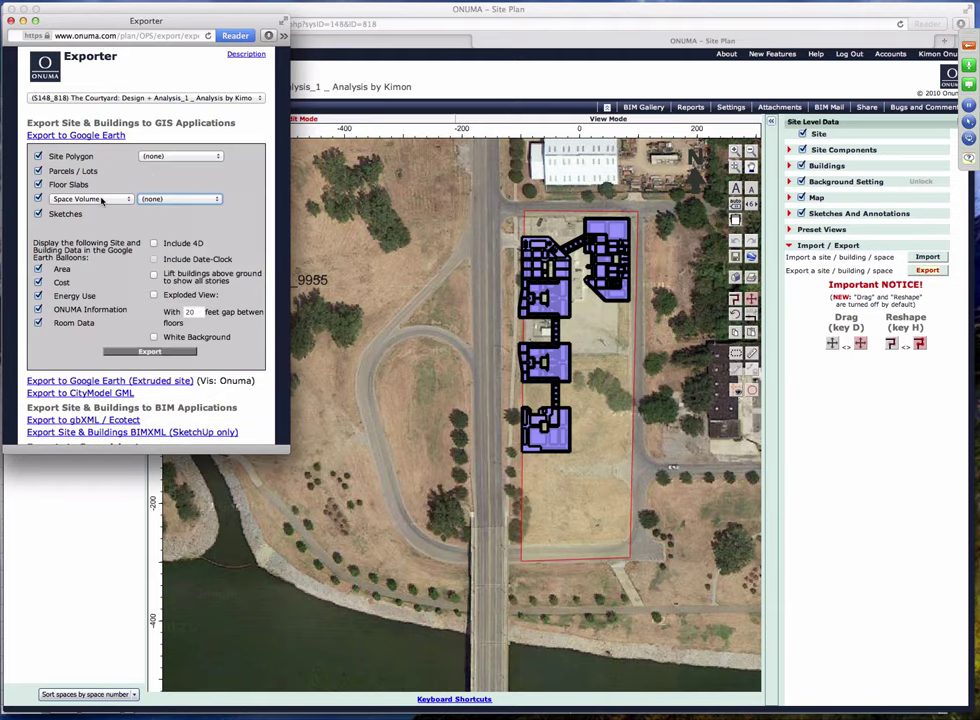
{"action": "left_click", "coordinate": [100, 198]}
{"action": "left_click", "coordinate": [150, 200]}
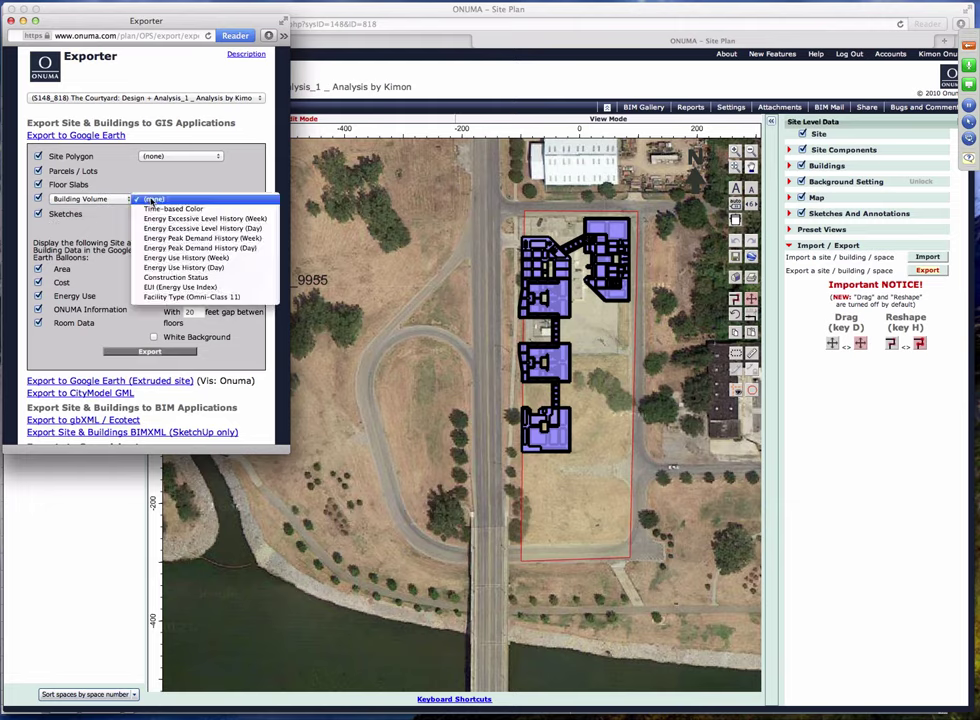
{"action": "left_click", "coordinate": [170, 208]}
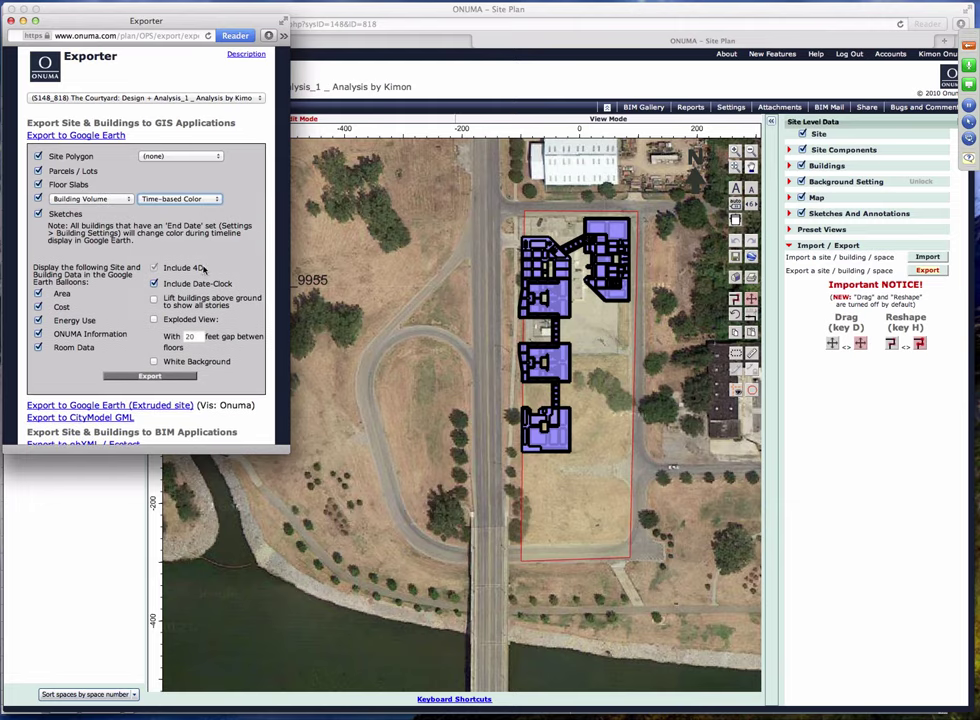
Switch the export's building display to Space Volume, color coded by Departments
{"action": "left_click", "coordinate": [153, 200]}
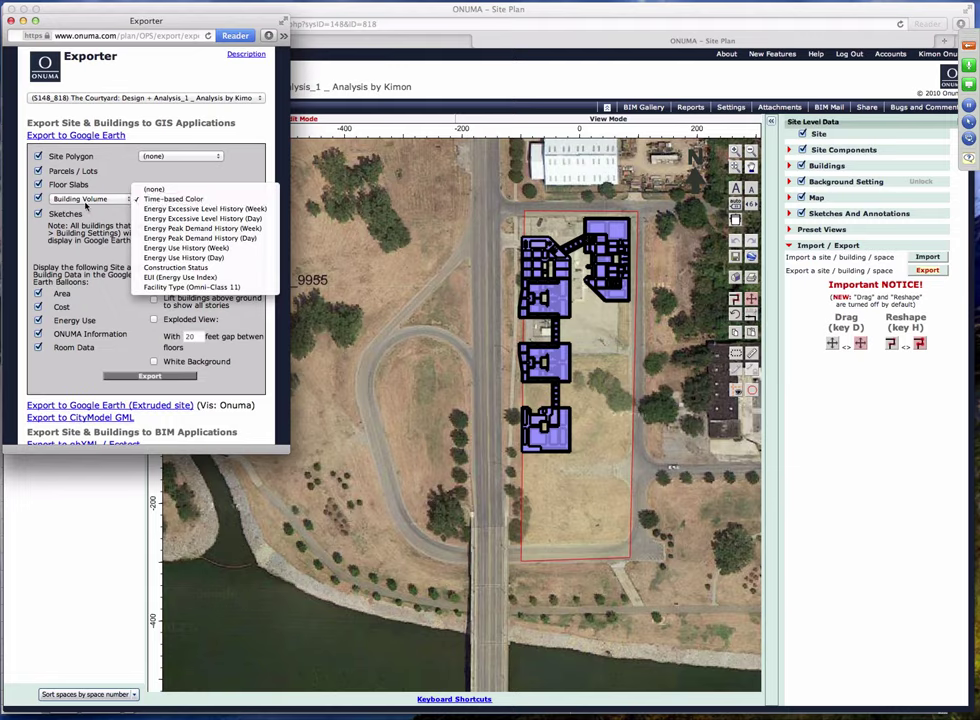
{"action": "left_click", "coordinate": [155, 200]}
{"action": "left_click", "coordinate": [100, 199]}
{"action": "left_click", "coordinate": [157, 209]}
{"action": "left_click", "coordinate": [157, 202]}
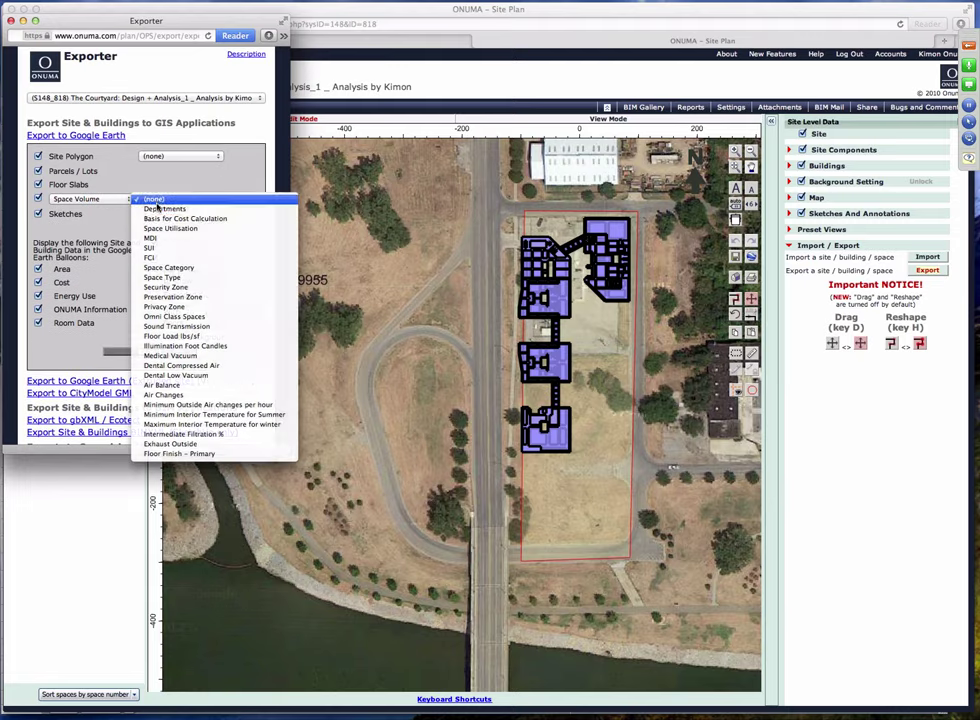
{"action": "left_click", "coordinate": [162, 208]}
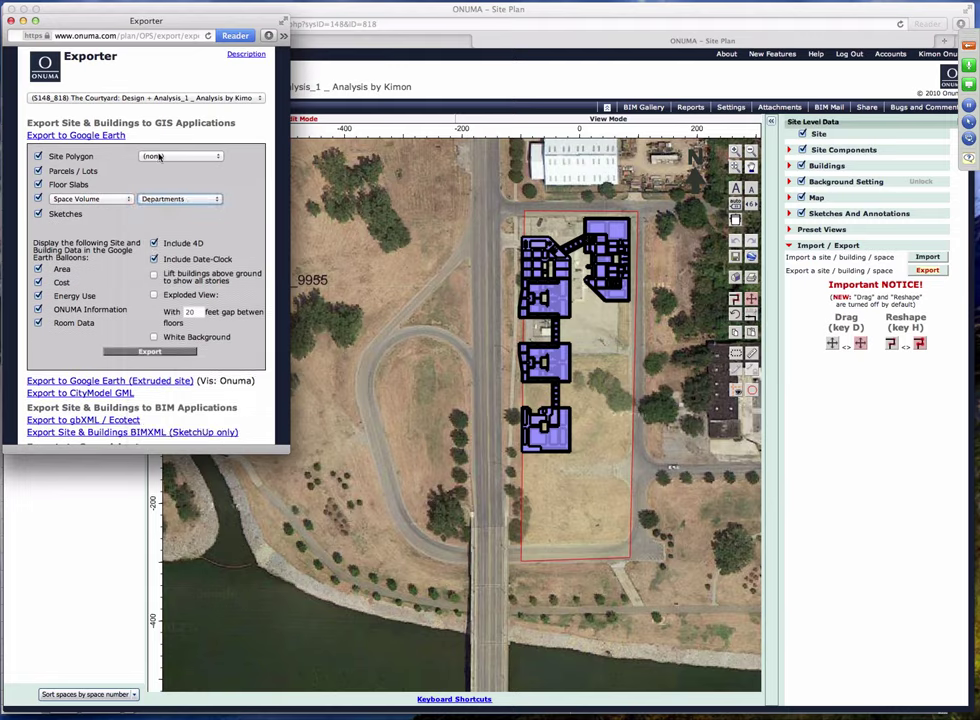
Add Exploded View and White Background to the export options and export the site to Google Earth
{"action": "left_click", "coordinate": [156, 259]}
{"action": "left_click", "coordinate": [155, 295]}
{"action": "left_click", "coordinate": [155, 337]}
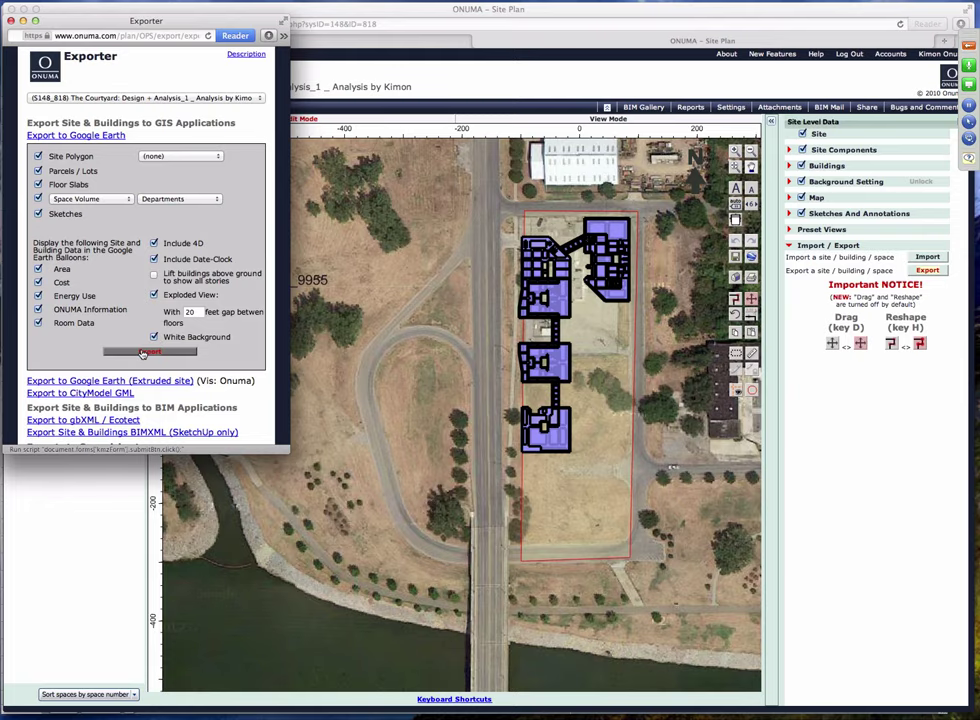
{"action": "left_click", "coordinate": [143, 353]}
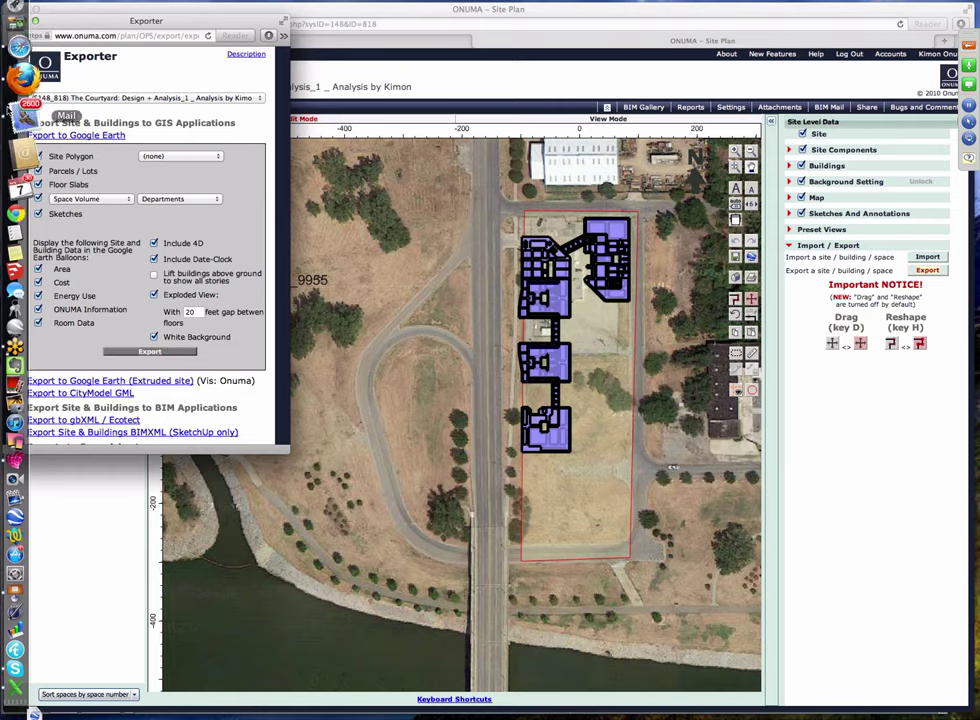
Open the exported Courtyard Design + Analysis KMZ from the Downloads folder in Google Earth Pro and enlarge its window
{"action": "left_click", "coordinate": [16, 14]}
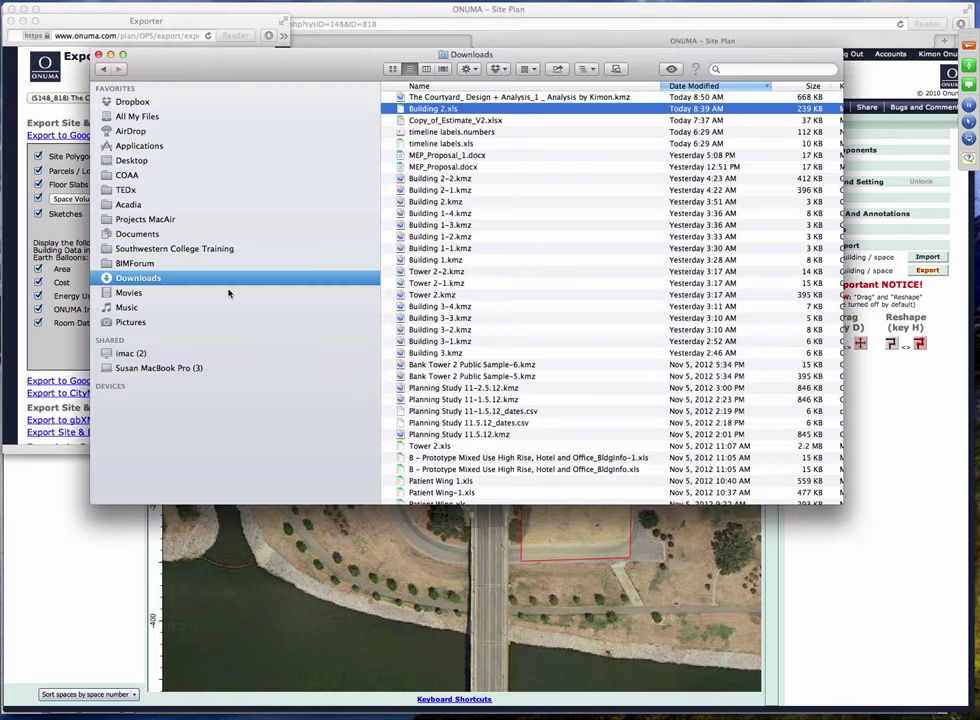
{"action": "double_click", "coordinate": [536, 99]}
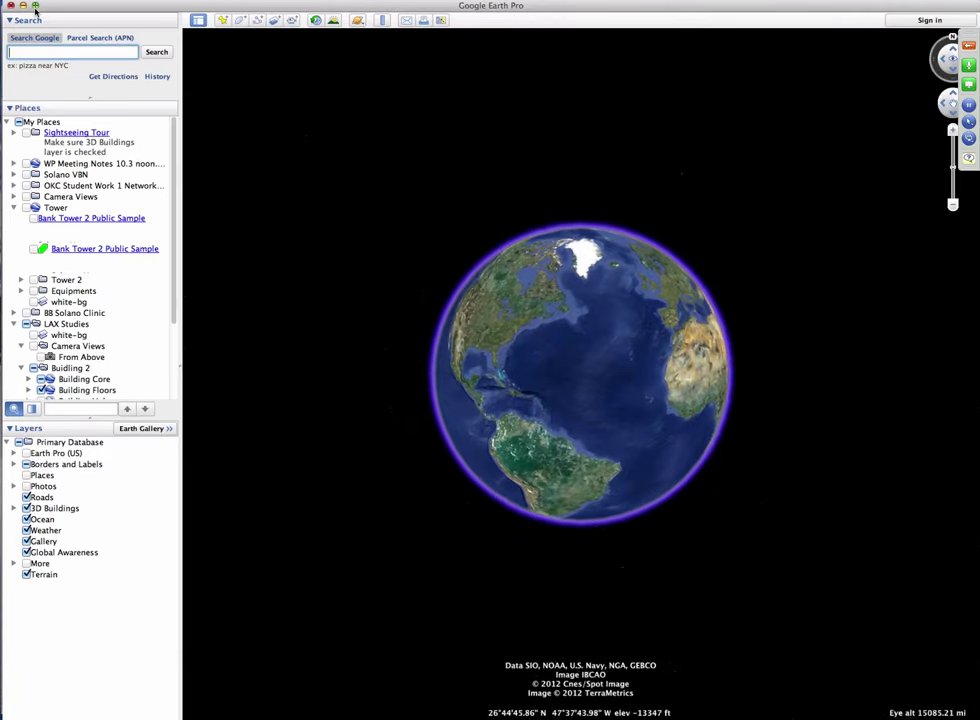
{"action": "left_click", "coordinate": [35, 6]}
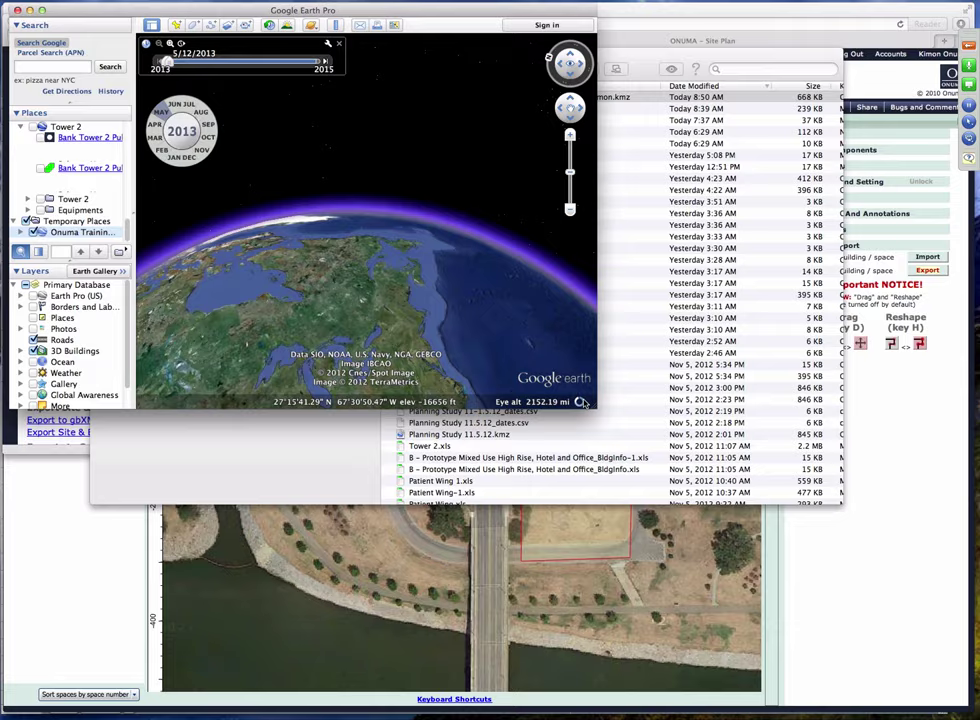
{"action": "left_click_drag", "start_coordinate": [596, 407], "coordinate": [628, 447]}
{"action": "left_click_drag", "start_coordinate": [678, 485], "coordinate": [877, 646]}
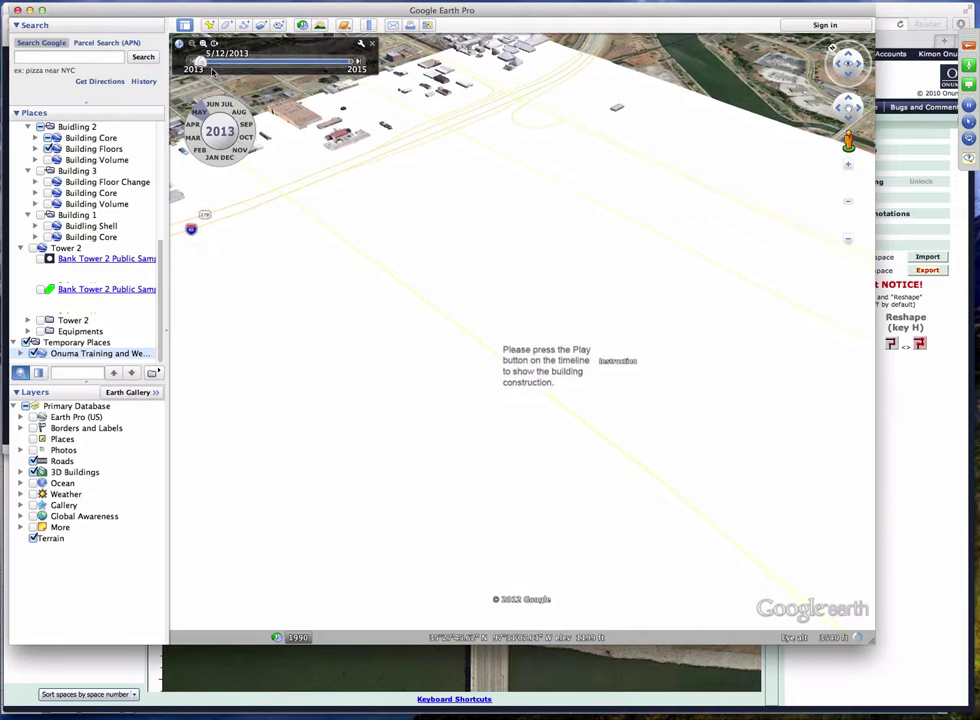
Advance the construction timeline into 2015 and examine the exploded, color-coded floors up close
{"action": "left_click_drag", "start_coordinate": [201, 62], "coordinate": [427, 150]}
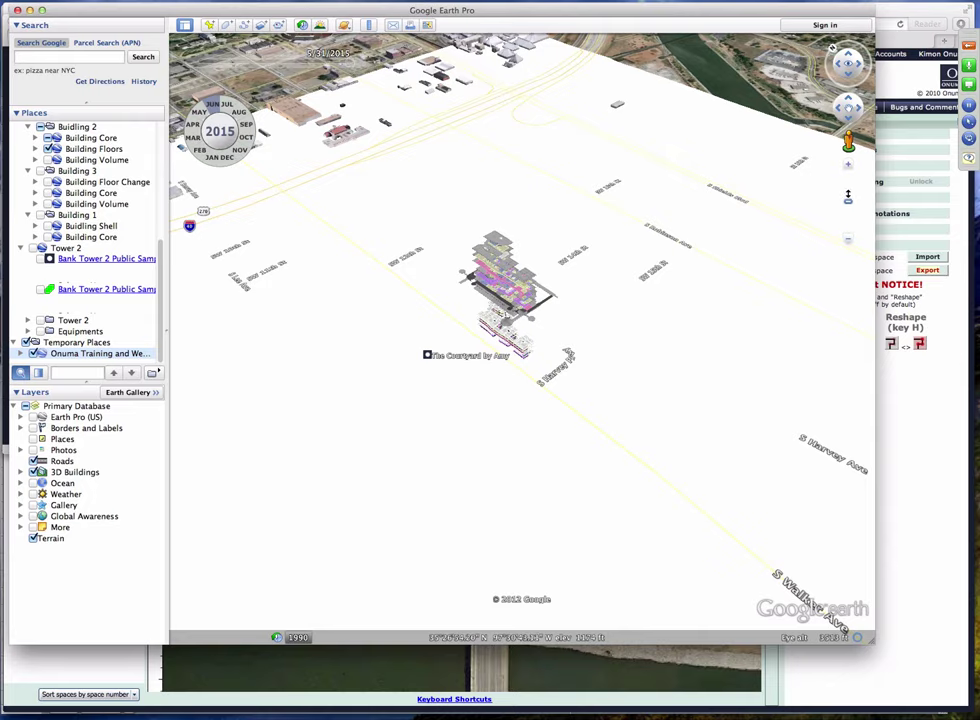
{"action": "scroll", "coordinate": [736, 167], "scroll_direction": "up", "scroll_amount": 5}
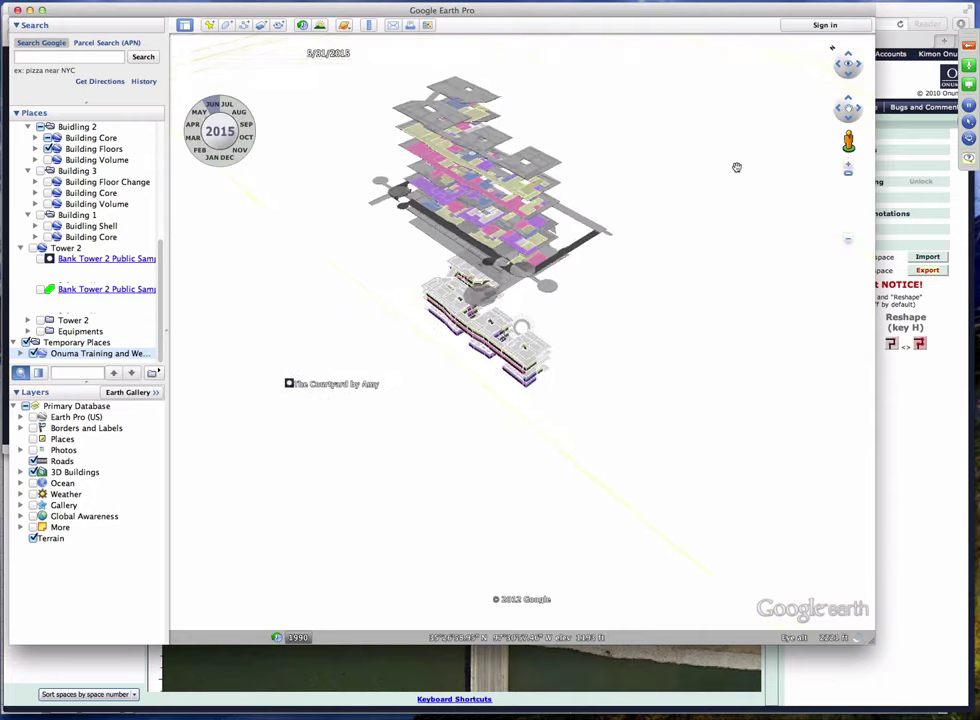
{"action": "mouse_move", "coordinate": [375, 100]}
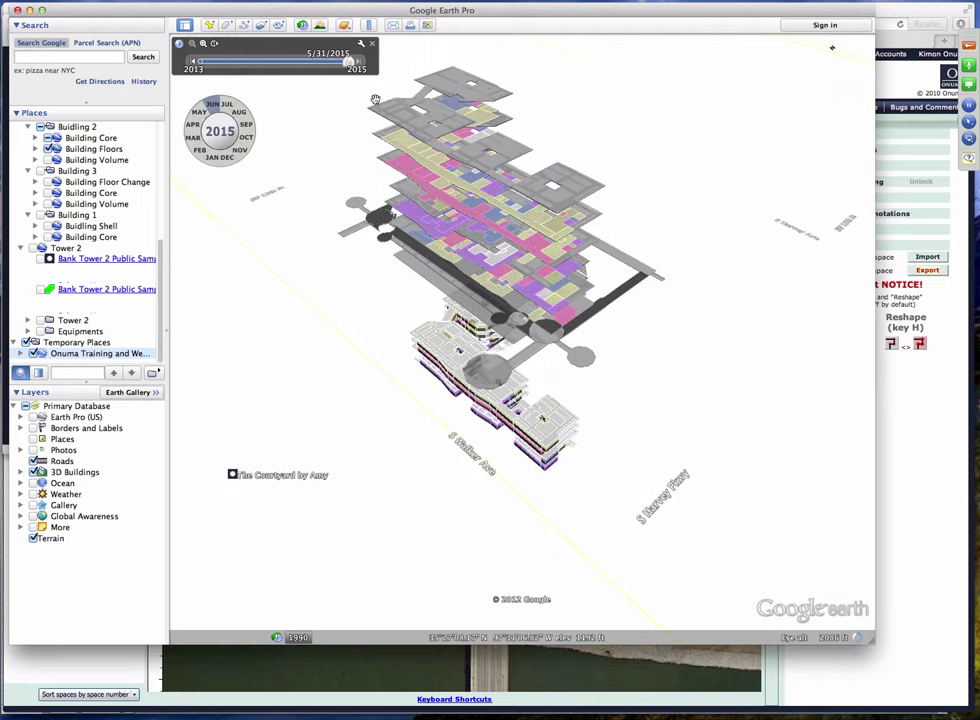
{"action": "mouse_move", "coordinate": [349, 62]}
{"action": "left_mouse_down"}
{"action": "mouse_move", "coordinate": [231, 64]}
{"action": "mouse_move", "coordinate": [336, 67]}
{"action": "left_mouse_up"}
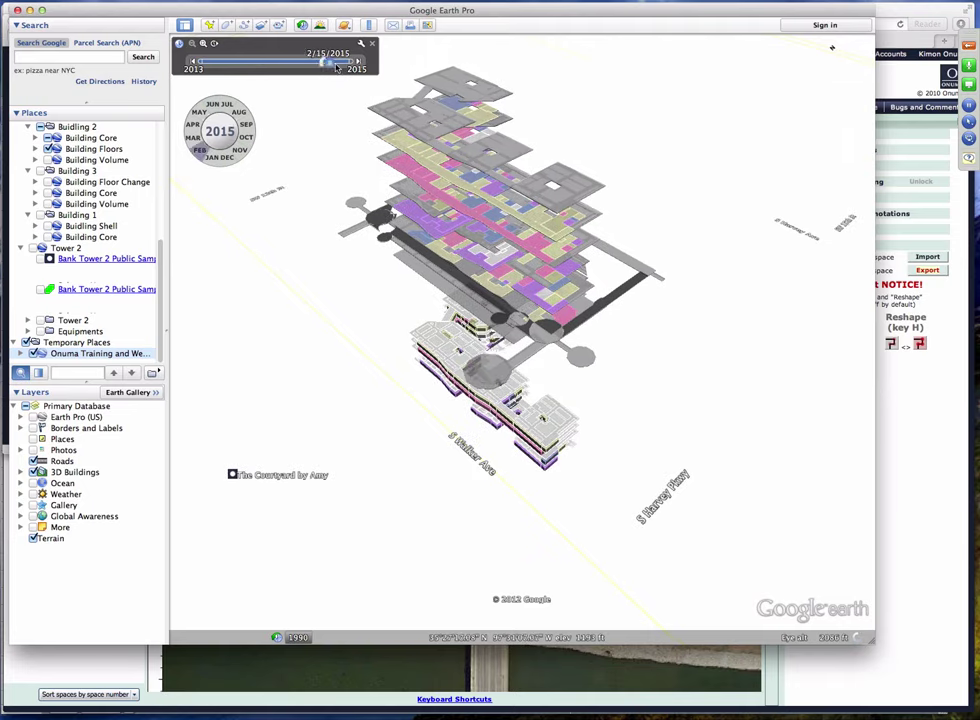
{"action": "mouse_move", "coordinate": [853, 150]}
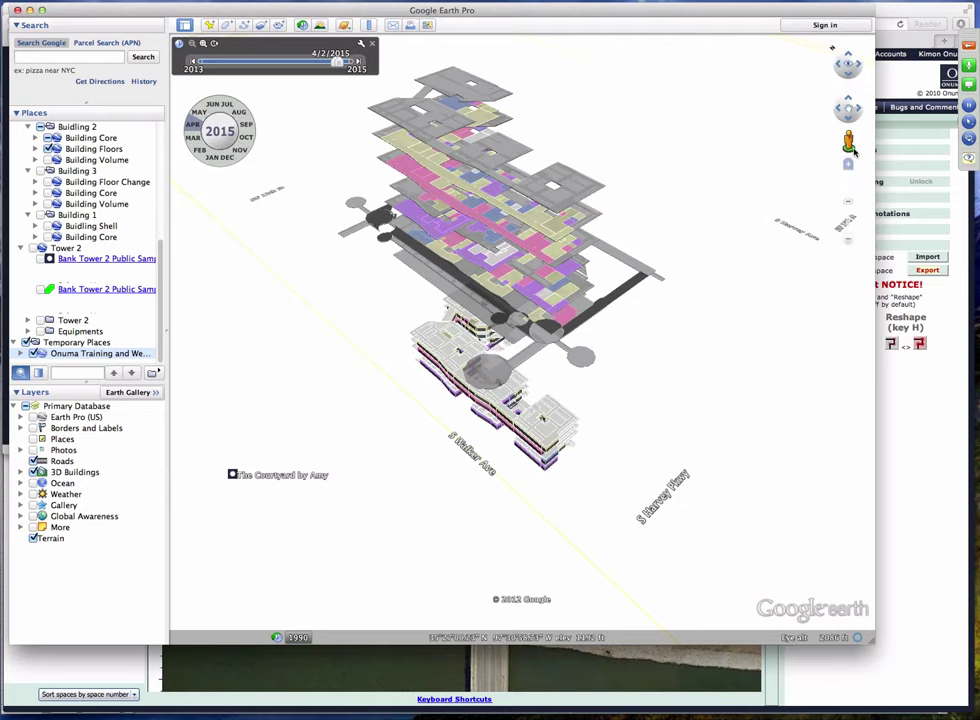
{"action": "left_click", "coordinate": [848, 195]}
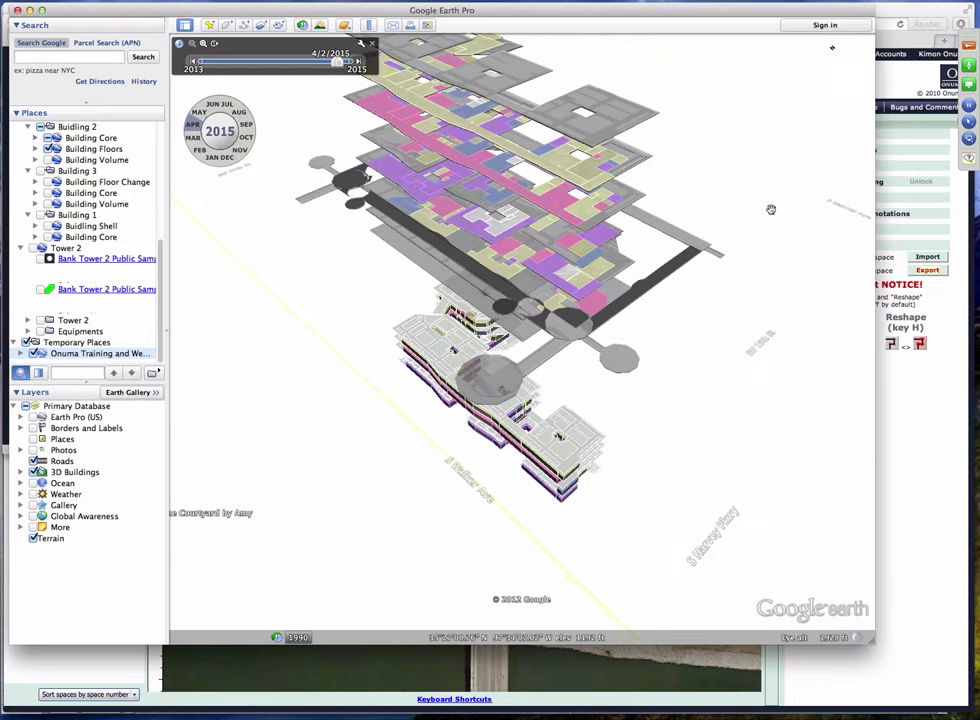
{"action": "mouse_move", "coordinate": [847, 96]}
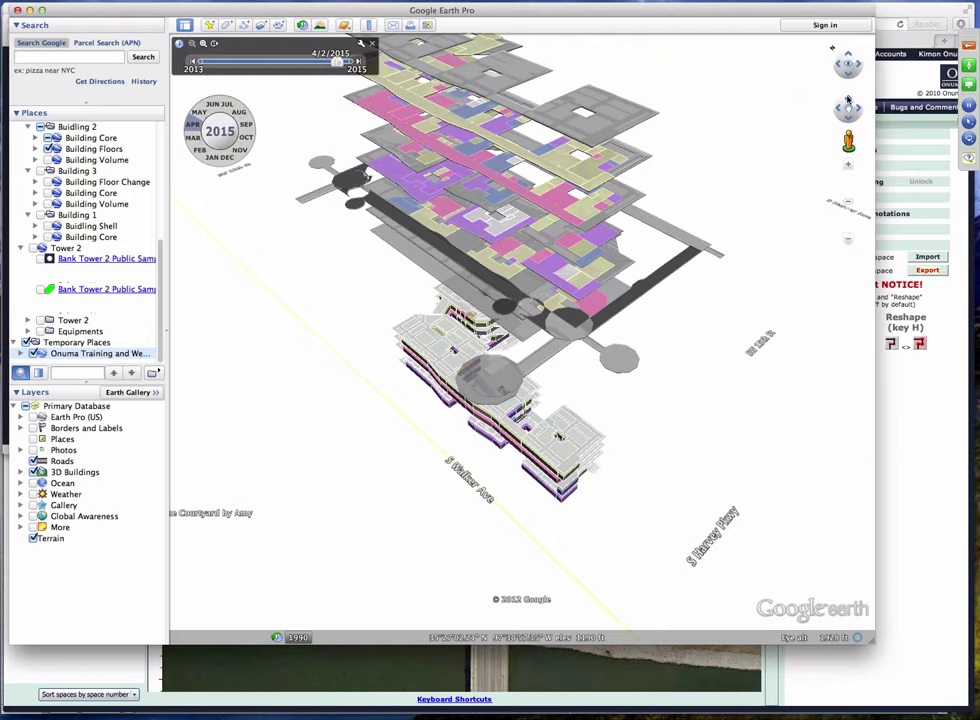
{"action": "left_click", "coordinate": [848, 60]}
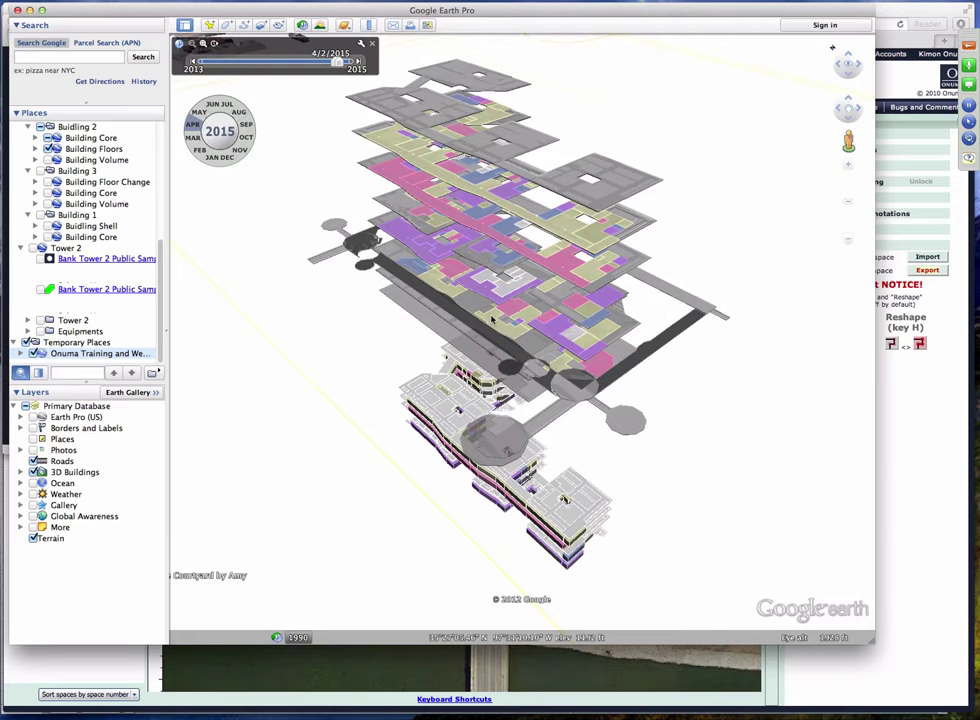
Return the timeline to 5/12/2013, collapse the saved places folders and expand the exported Onuma training project
{"action": "left_click_drag", "start_coordinate": [337, 62], "coordinate": [155, 63]}
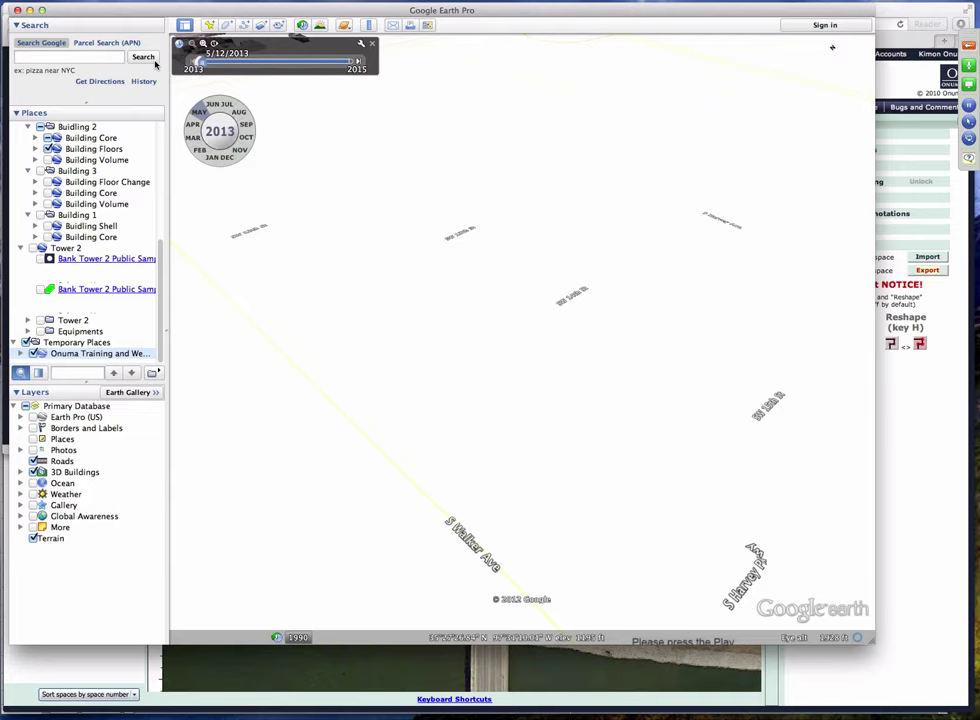
{"action": "left_click", "coordinate": [19, 248]}
{"action": "left_click", "coordinate": [20, 160]}
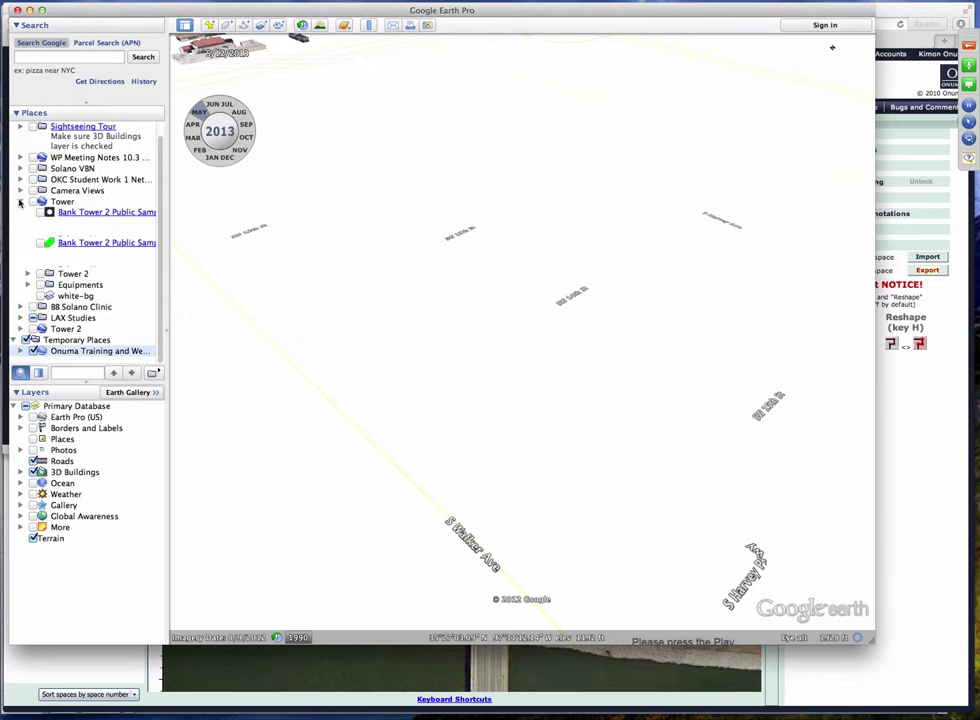
{"action": "left_click", "coordinate": [20, 202]}
{"action": "left_click", "coordinate": [20, 268]}
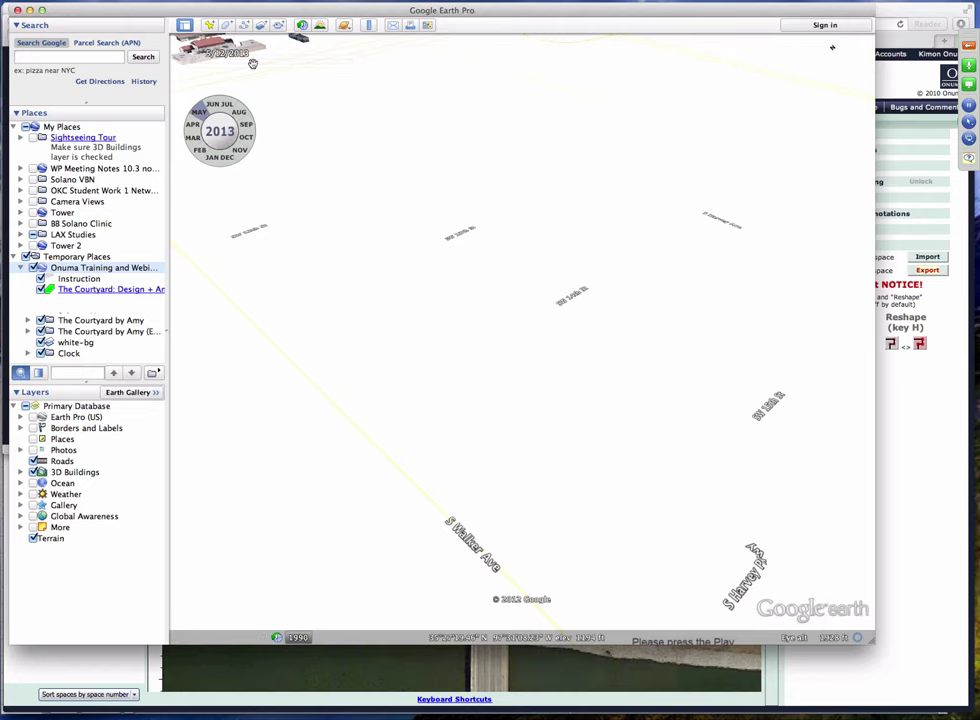
Advance the timeline to 4/12/2015 and view the space data of room 112 on Level 4
{"action": "left_click", "coordinate": [218, 64]}
{"action": "left_click_drag", "start_coordinate": [218, 64], "coordinate": [330, 66]}
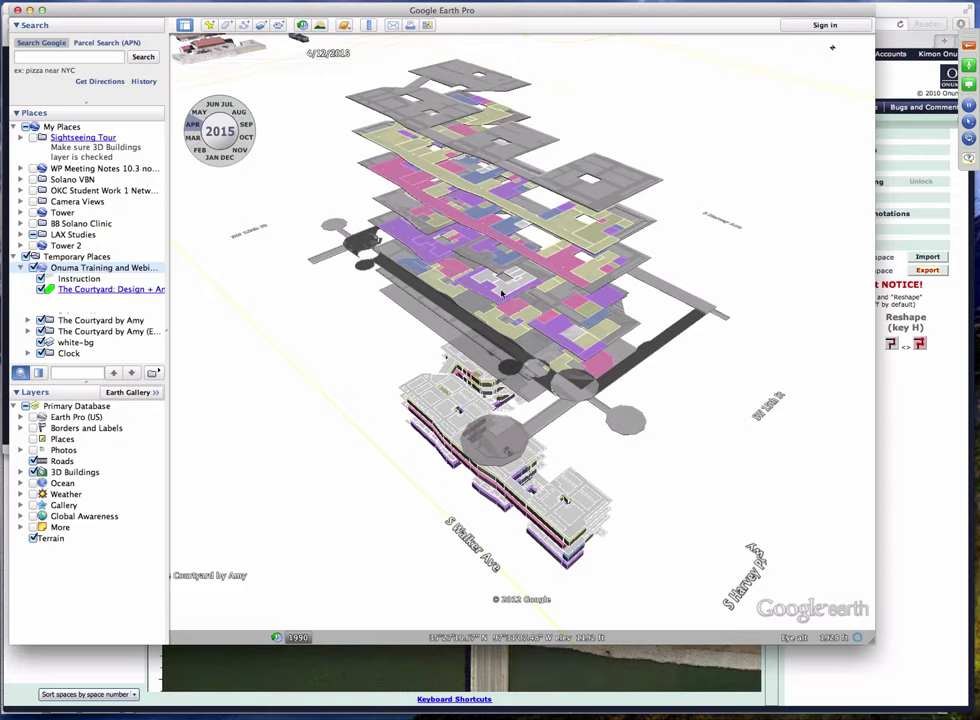
{"action": "left_click", "coordinate": [478, 225]}
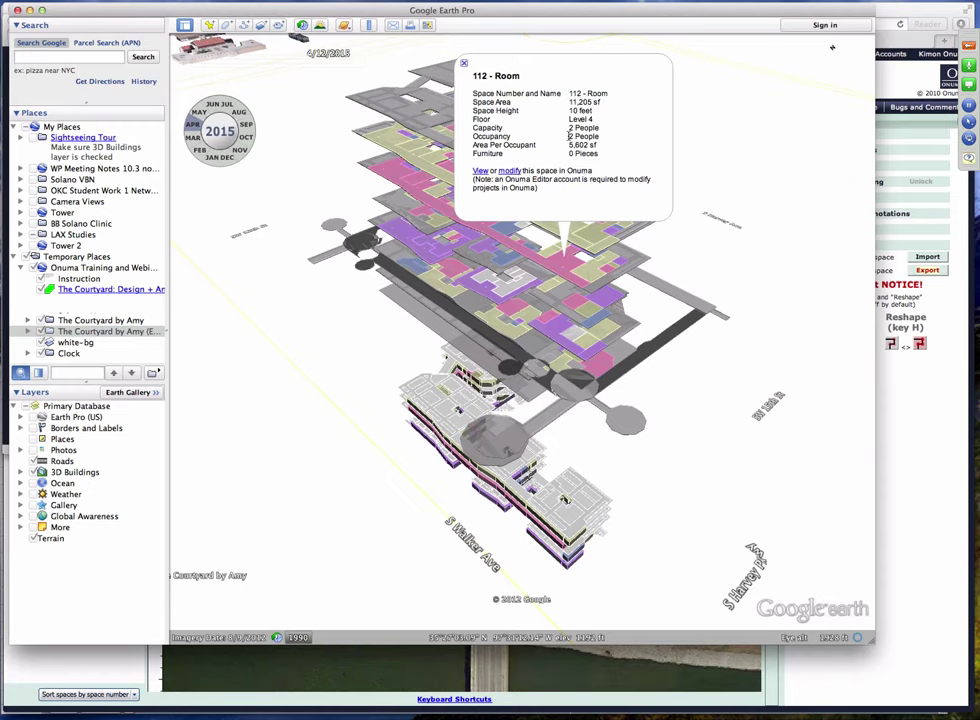
Hide the exploded copy of the building and the white background to view the stacked building on the site imagery
{"action": "left_click", "coordinate": [77, 338]}
{"action": "left_click", "coordinate": [40, 331]}
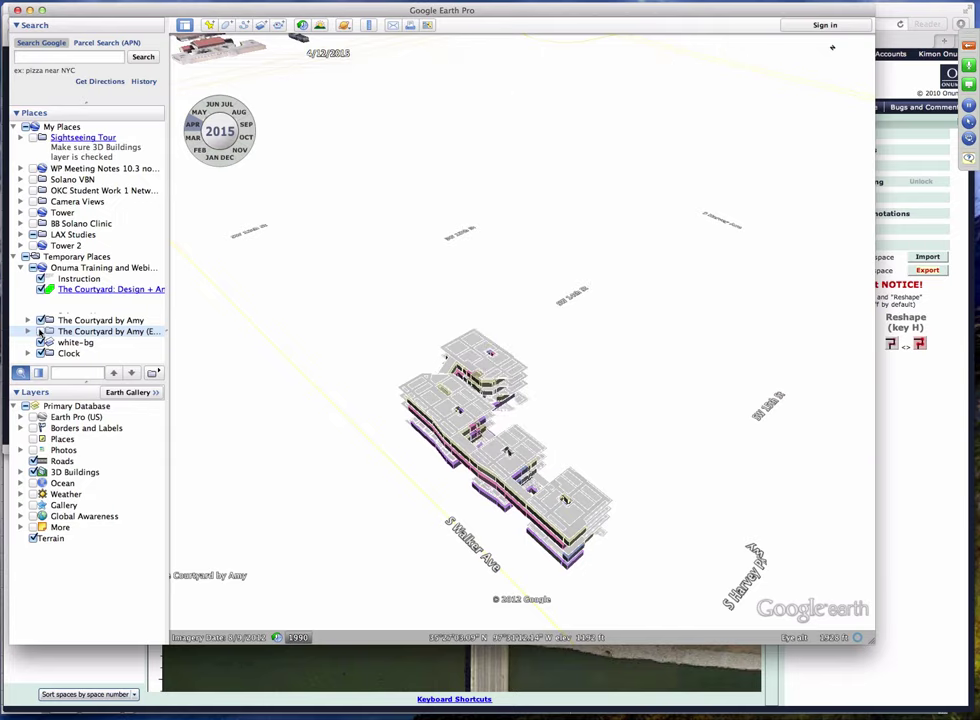
{"action": "left_click_drag", "start_coordinate": [657, 259], "coordinate": [591, 219]}
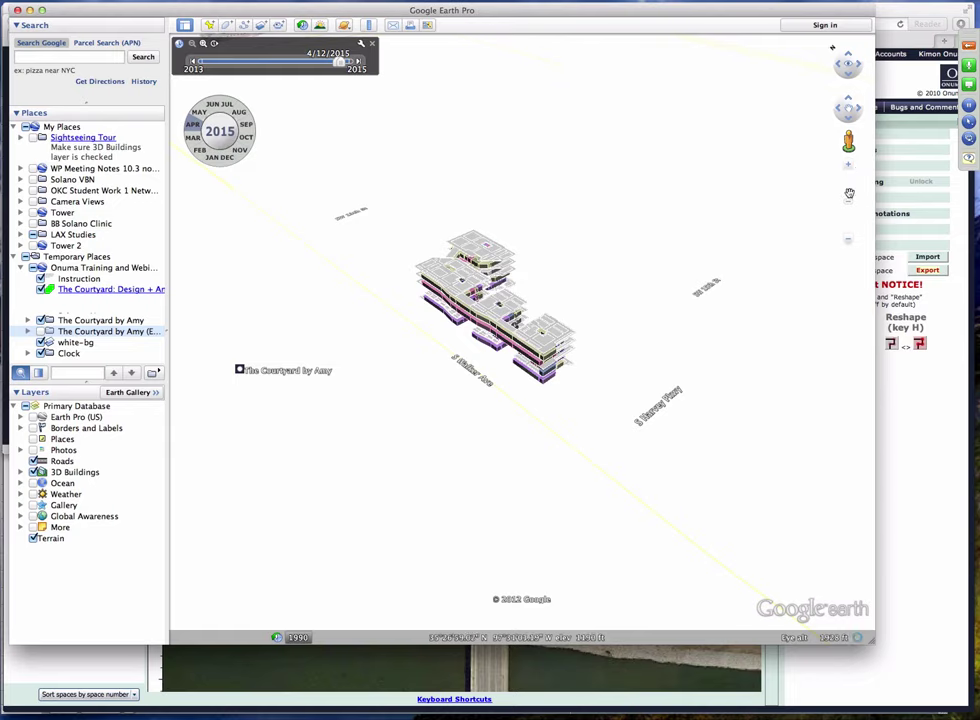
{"action": "left_click", "coordinate": [848, 175]}
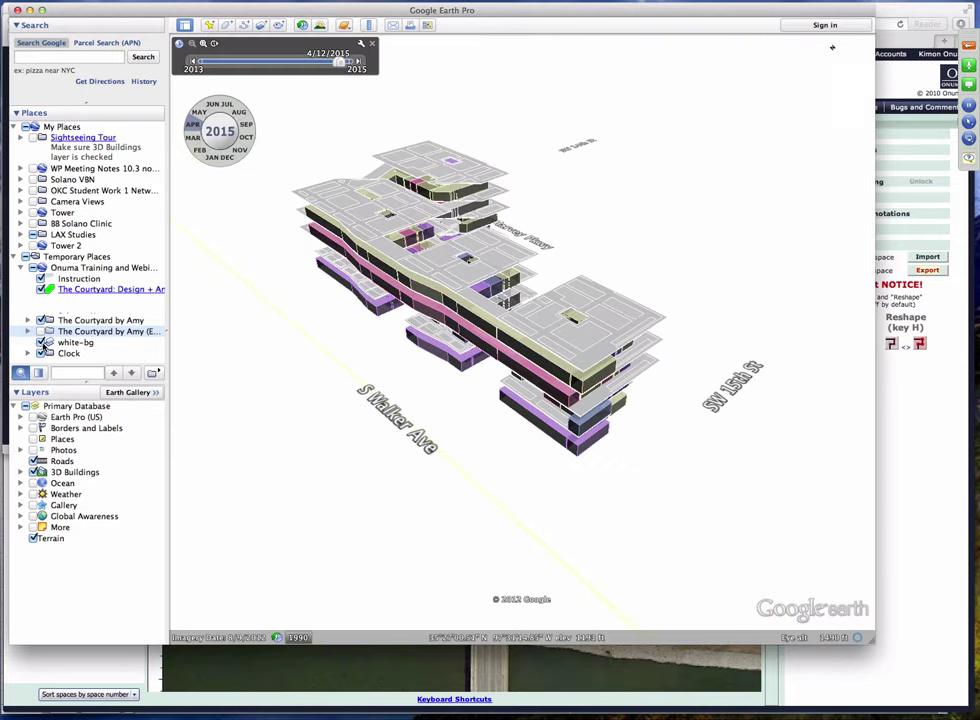
{"action": "left_click", "coordinate": [41, 342]}
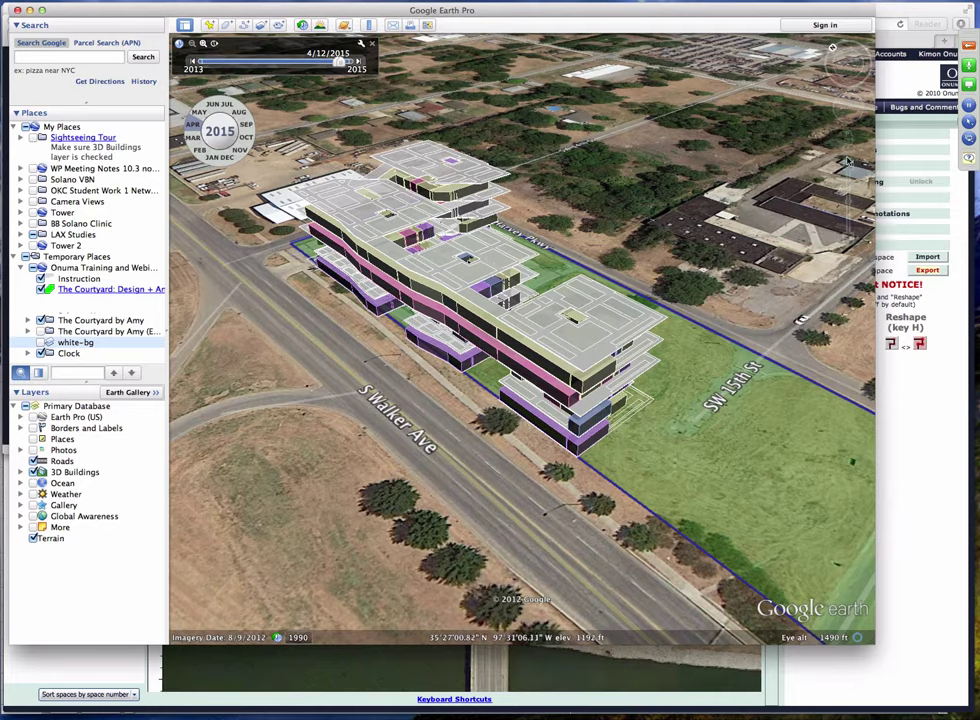
{"action": "mouse_move", "coordinate": [848, 202]}
{"action": "scroll", "coordinate": [648, 155], "scroll_direction": "up", "scroll_amount": 3}
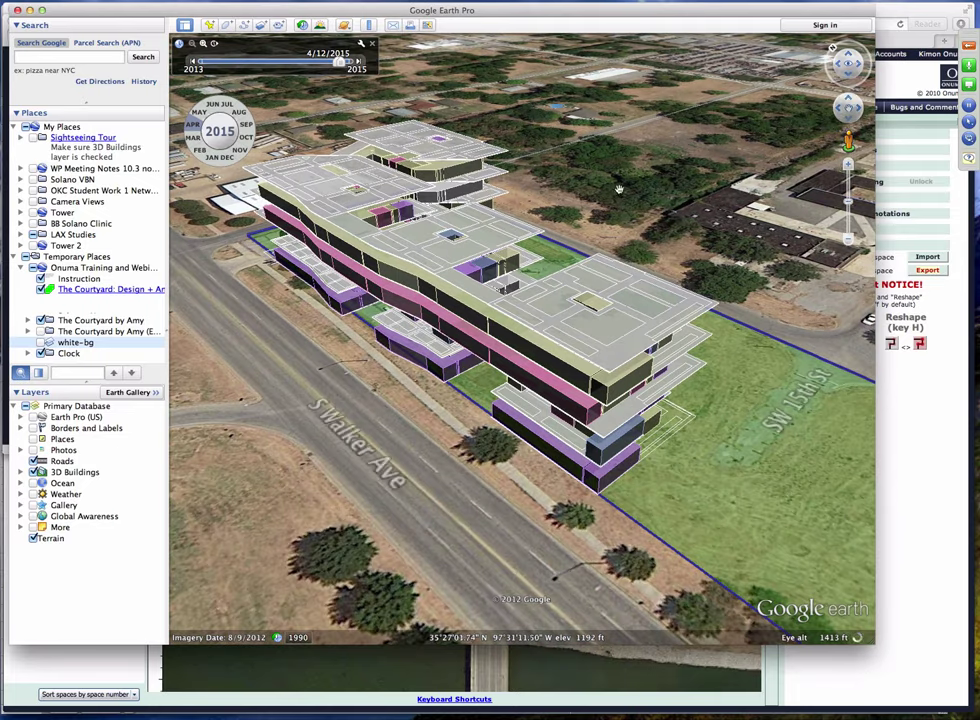
View the space data of room 154 on Level 5 of the stacked building
{"action": "left_click_drag", "start_coordinate": [619, 188], "coordinate": [680, 220]}
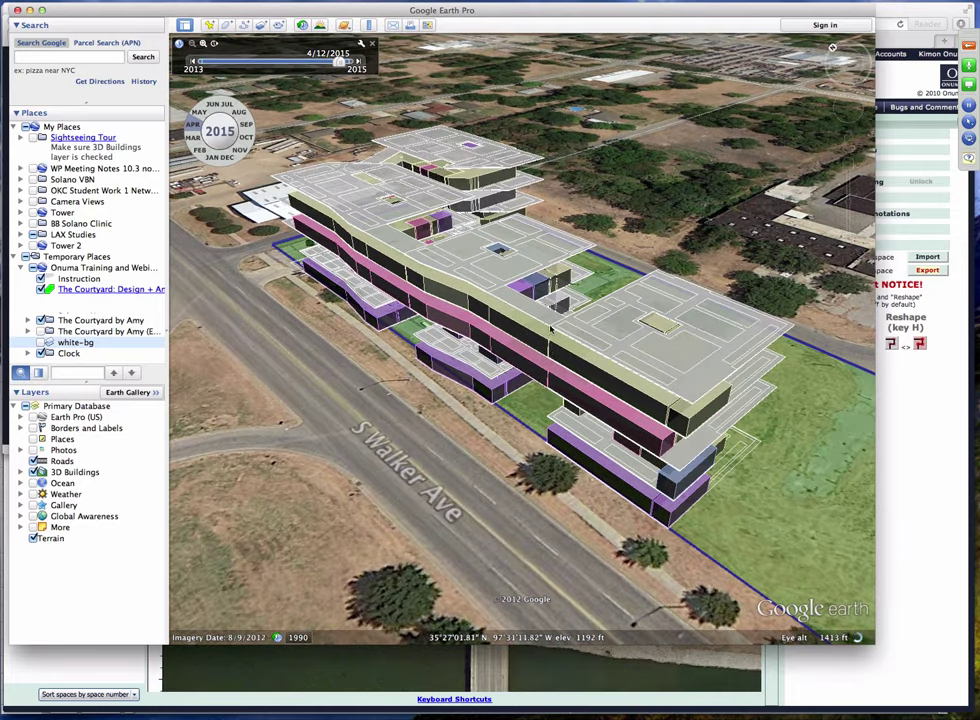
{"action": "left_click", "coordinate": [563, 362]}
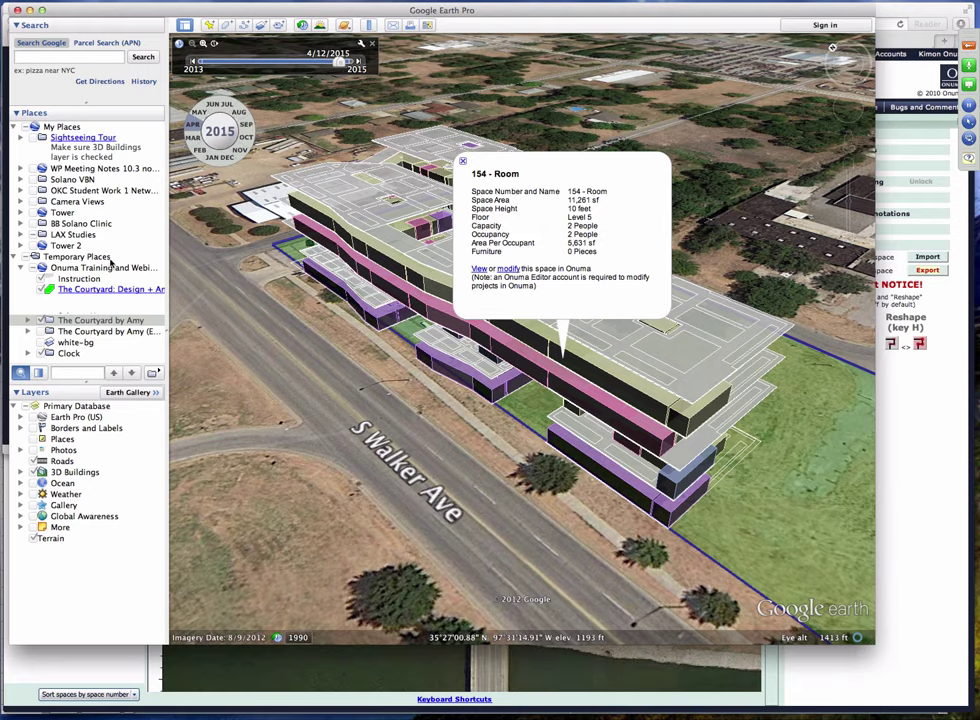
Turn on the OKC Student Work 1 network layer and view it across the district surrounding the Courtyard site
{"action": "left_click", "coordinate": [37, 190]}
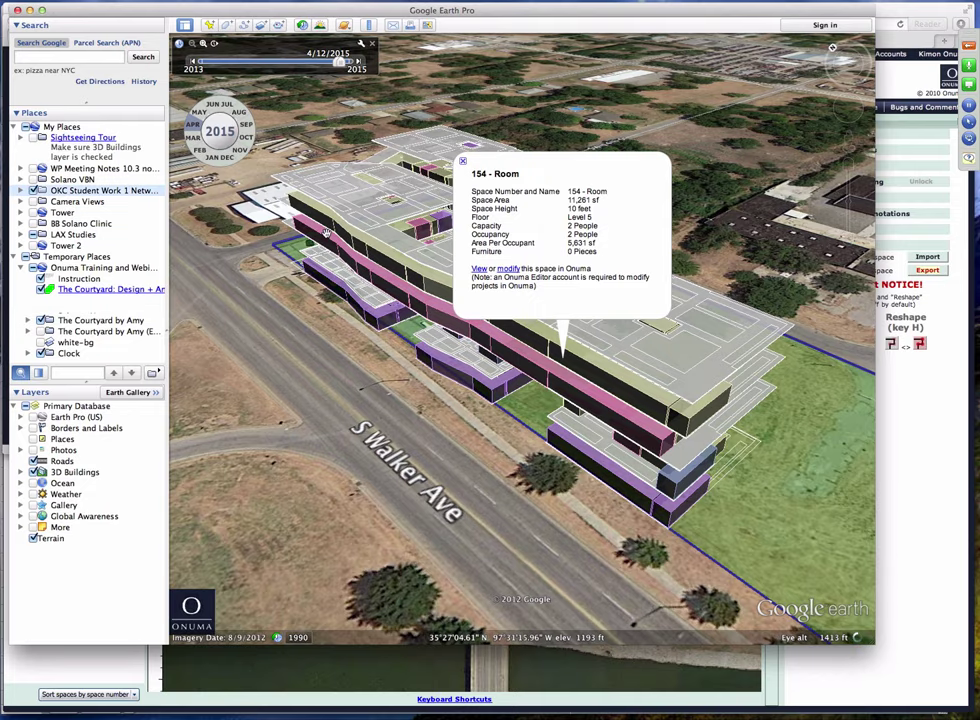
{"action": "left_click", "coordinate": [848, 240]}
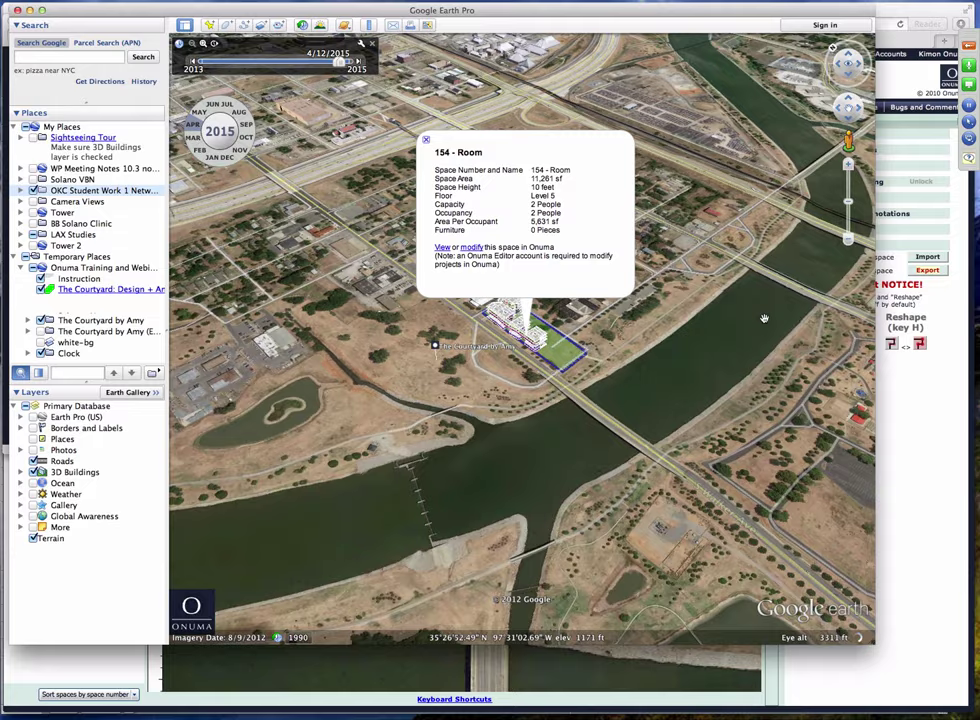
{"action": "left_click", "coordinate": [690, 292]}
{"action": "left_click_drag", "start_coordinate": [690, 292], "coordinate": [573, 250]}
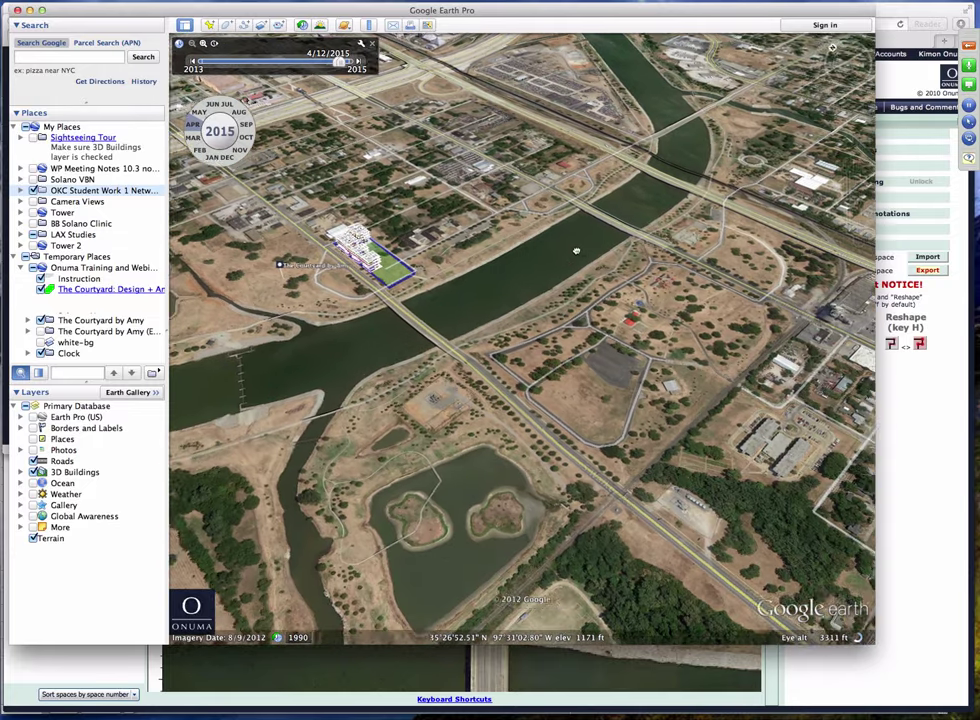
Switch to Keynote and bring the BIMStorm OKC Results presentation to the front
{"action": "key", "text": "super+Tab"}
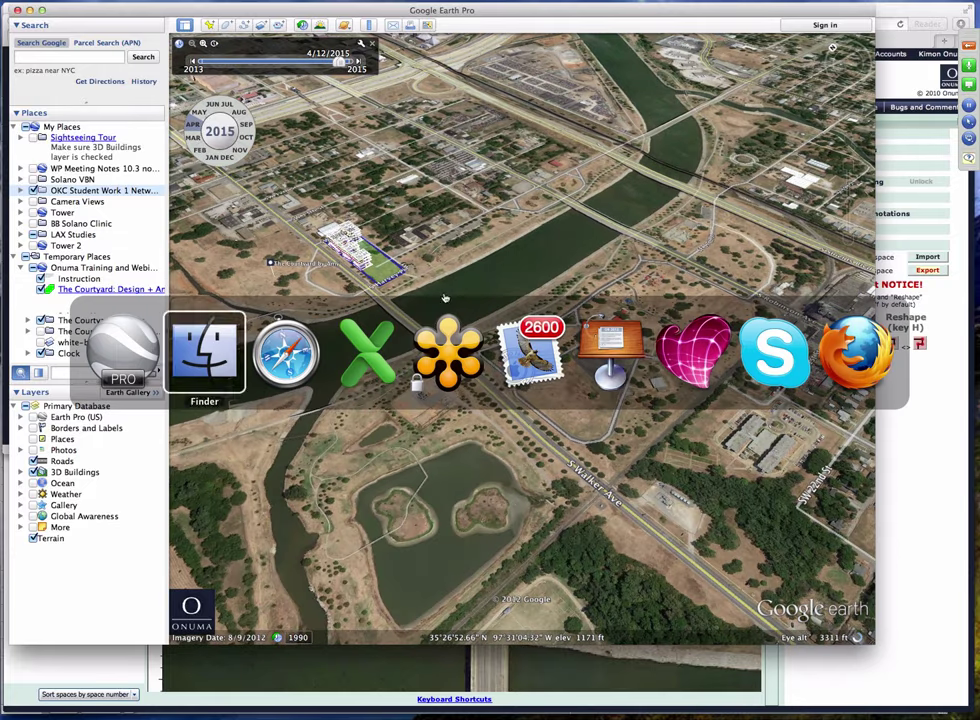
{"action": "key", "text": "super+Tab"}
{"action": "key", "text": "super+Tab"}
{"action": "key", "text": "super+Tab"}
{"action": "key", "text": "super+Tab"}
{"action": "key", "text": "super+Tab"}
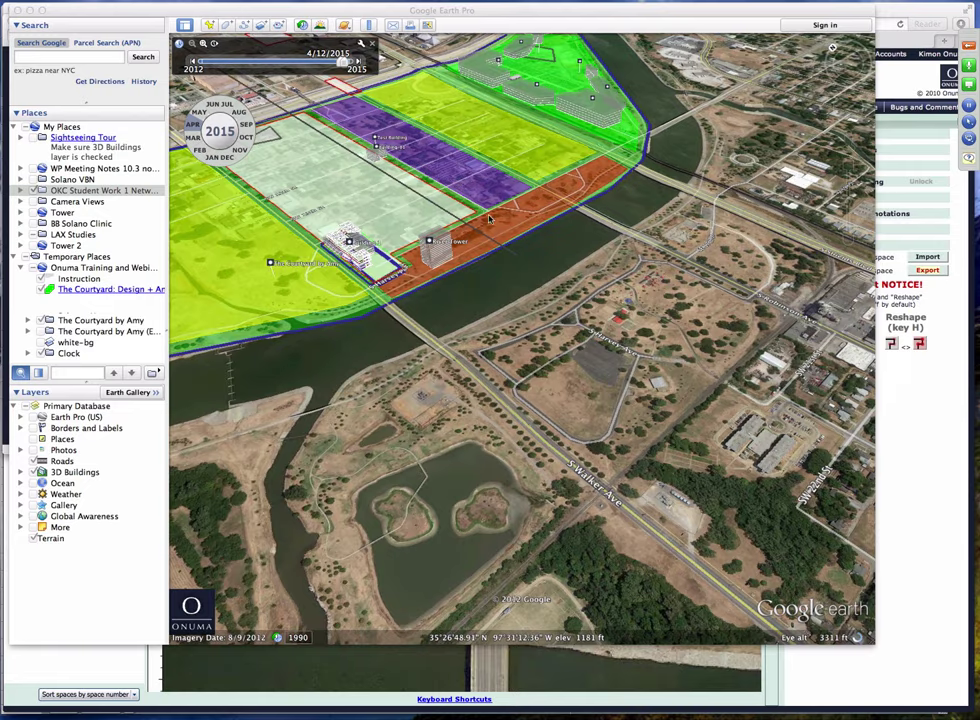
{"action": "left_click", "coordinate": [360, 1]}
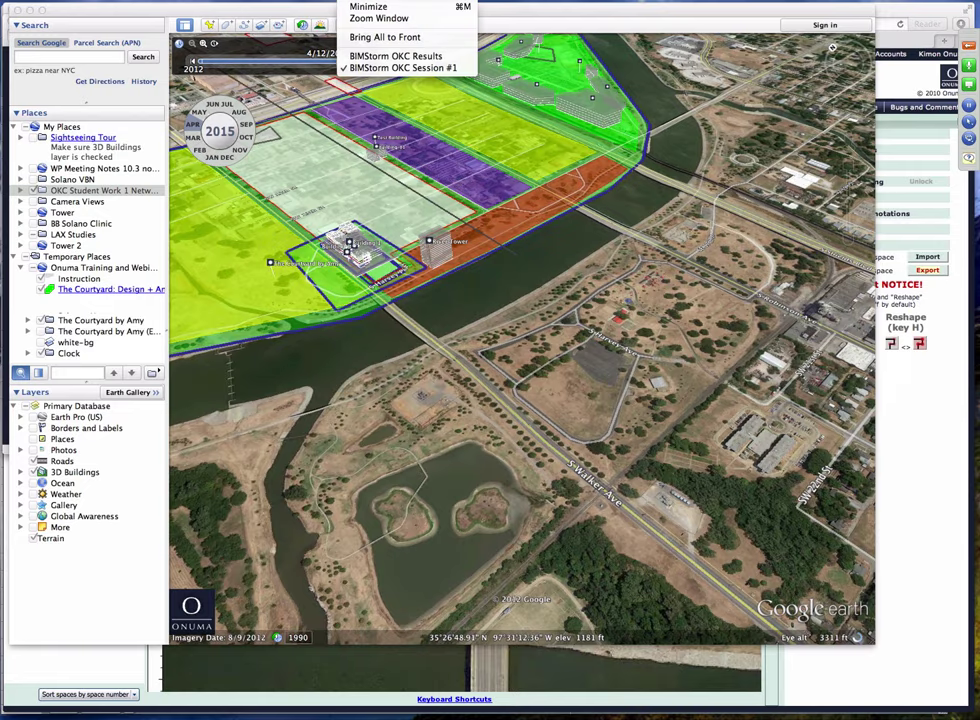
{"action": "left_click", "coordinate": [385, 63]}
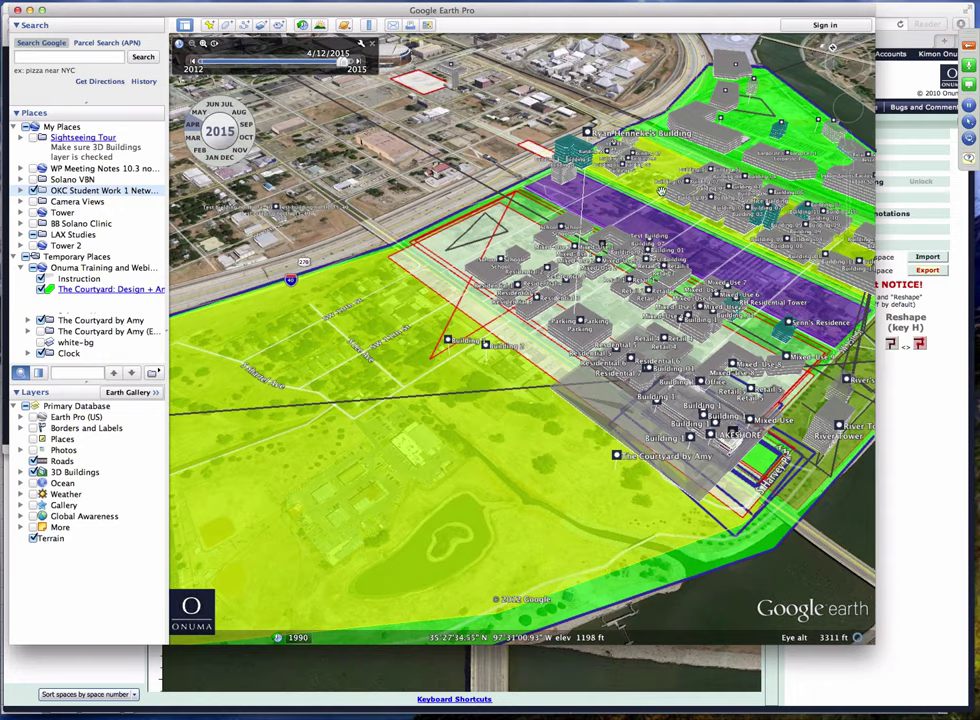
Return from Google Earth to the BIMStorm OKC Results presentation in Keynote
{"action": "key", "text": "super+Tab"}
{"action": "key", "text": "super+Tab"}
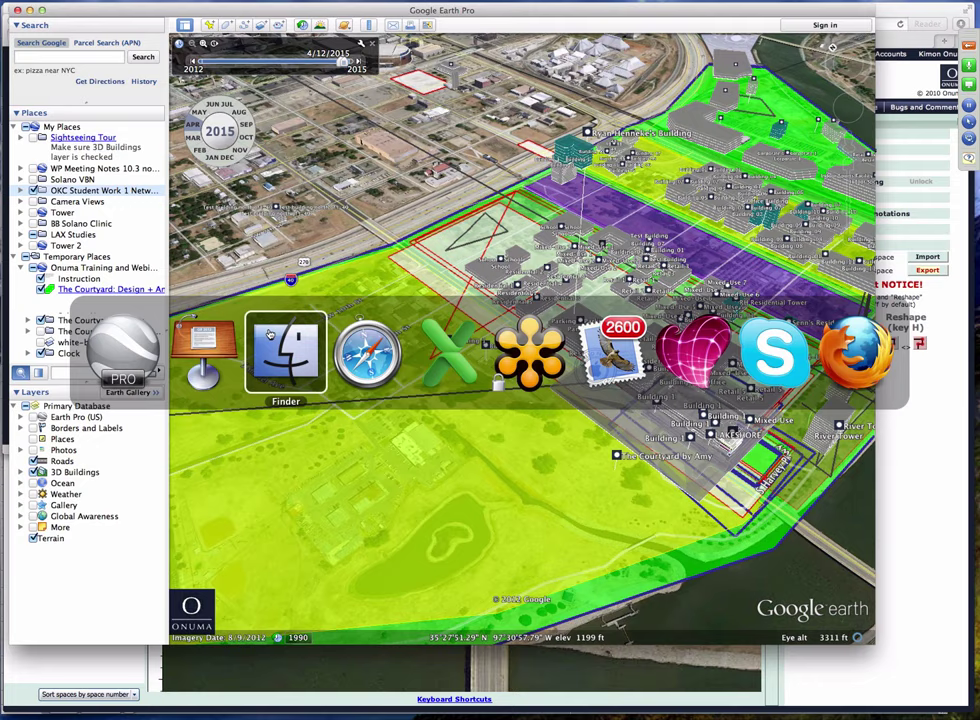
{"action": "key", "text": "super+shift+Tab"}
{"action": "left_click", "coordinate": [362, 2]}
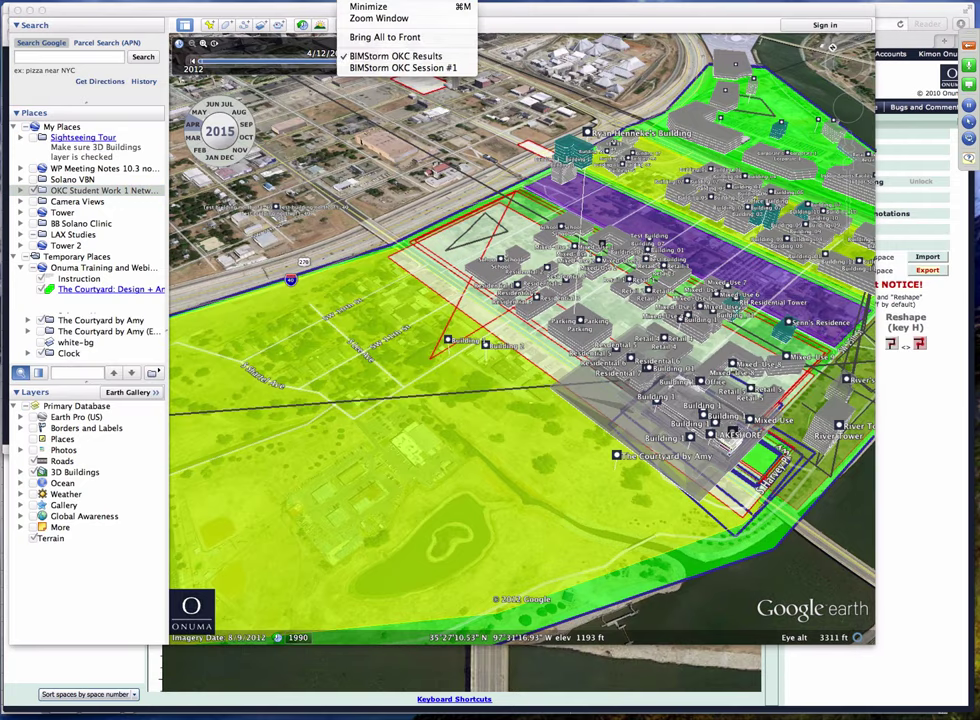
{"action": "left_click", "coordinate": [381, 59]}
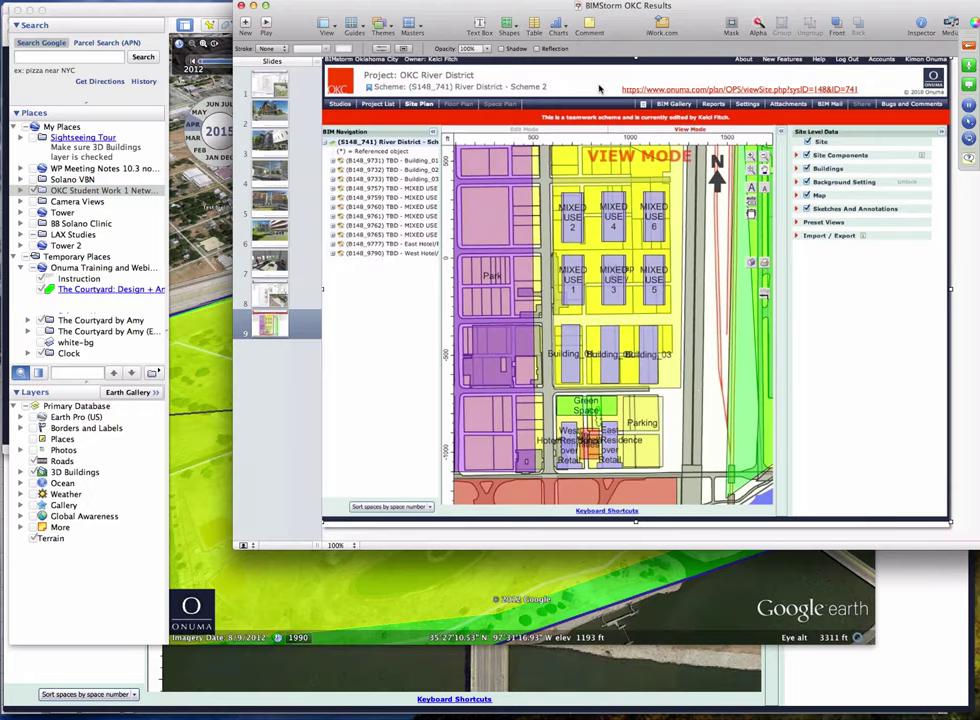
Play the slideshow from slide 1 to review the Diego Center plan and renderings, and exit it
{"action": "left_click", "coordinate": [280, 84]}
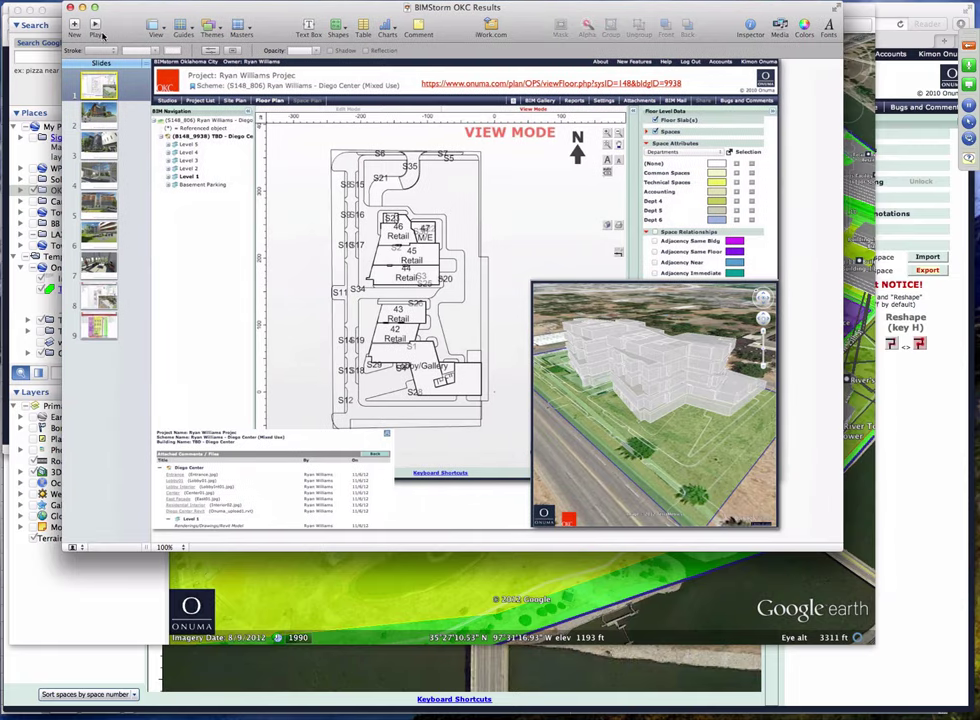
{"action": "left_click", "coordinate": [96, 28]}
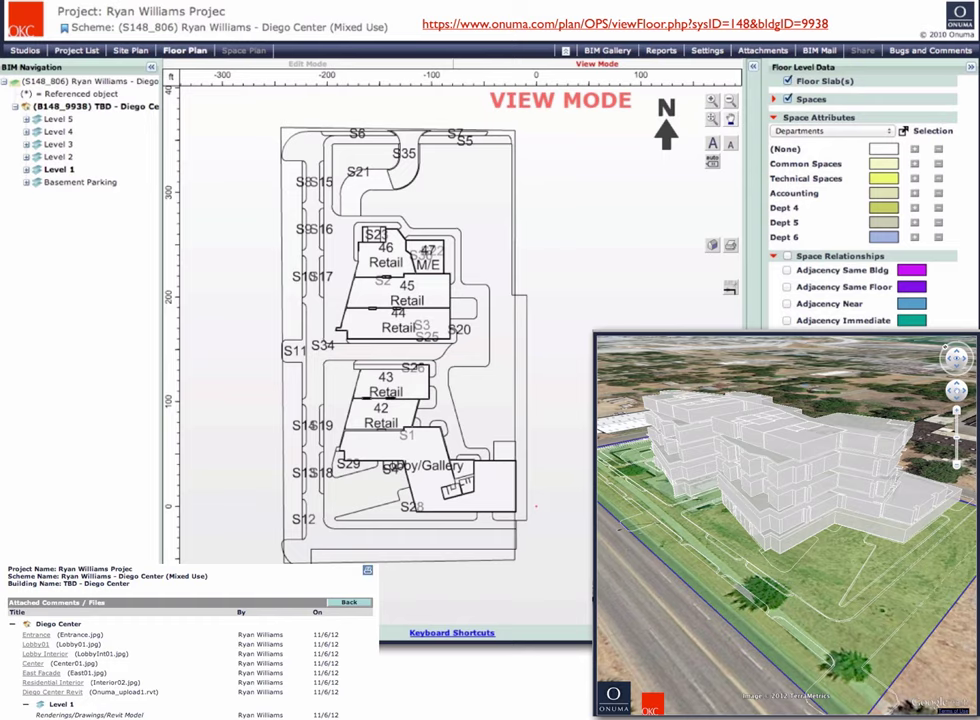
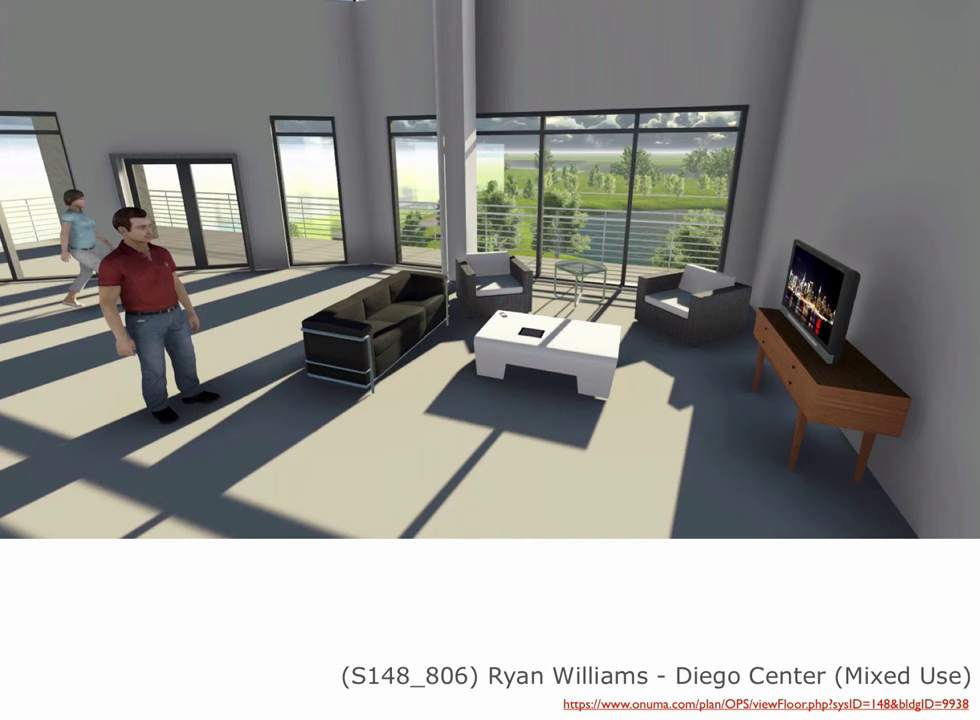
{"action": "key", "text": "Escape"}
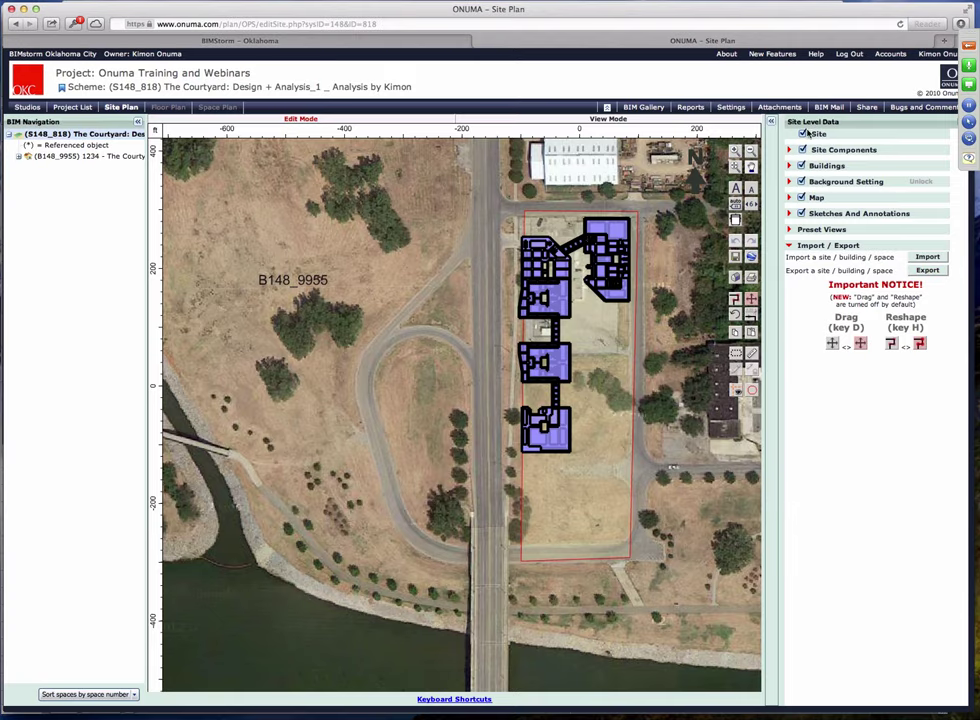
Open the Uniformat building settings for the Courtyard building and enlarge the settings window
{"action": "left_click", "coordinate": [731, 107]}
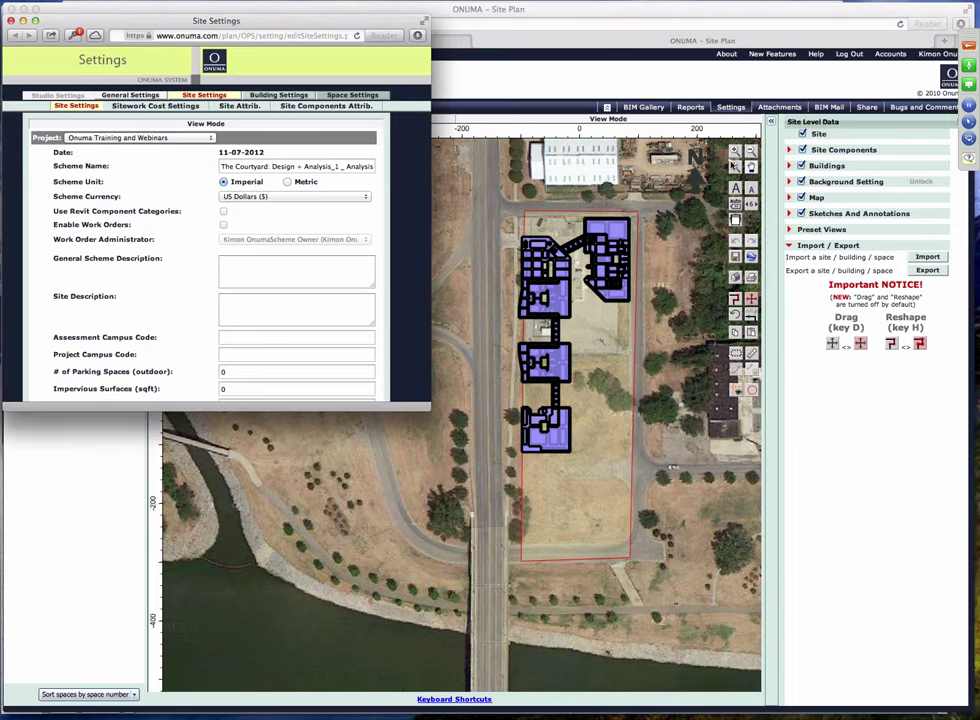
{"action": "left_click", "coordinate": [270, 96]}
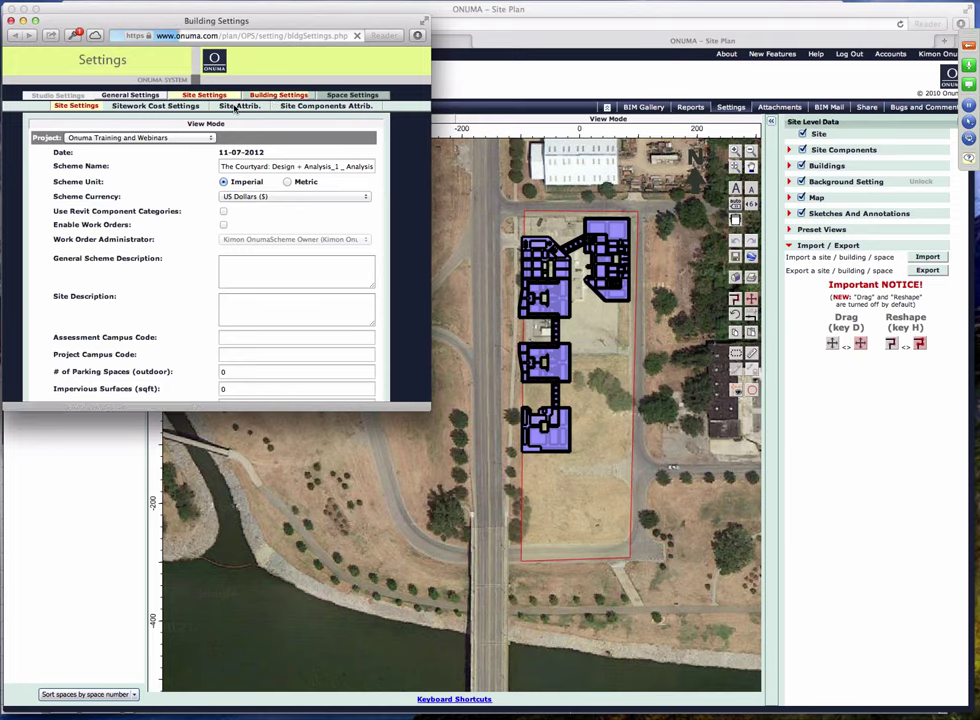
{"action": "left_click", "coordinate": [174, 106]}
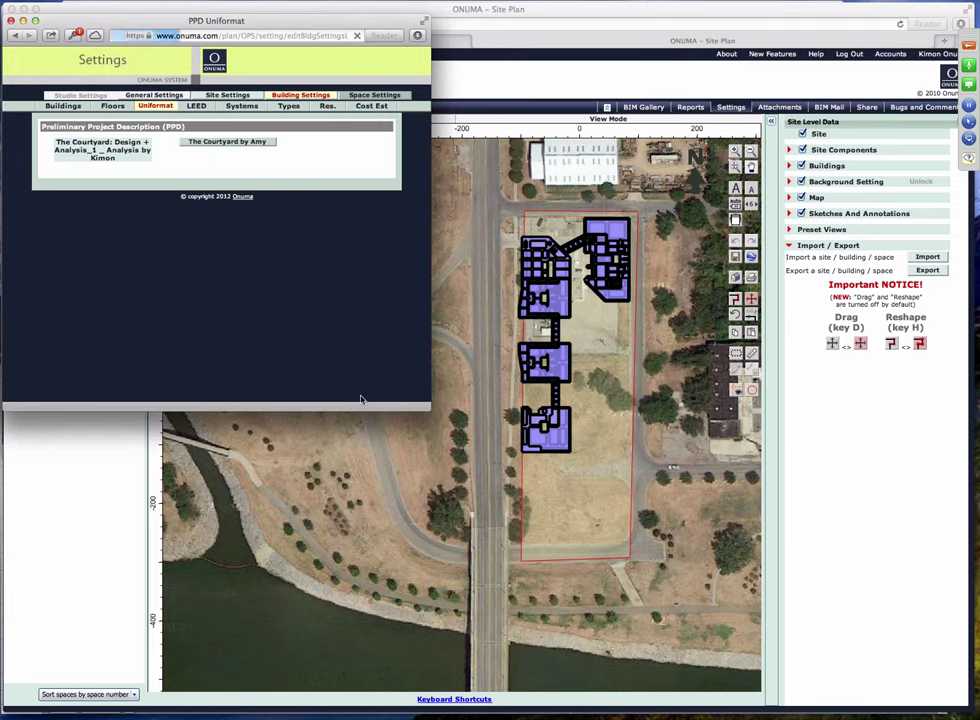
{"action": "left_click", "coordinate": [205, 143]}
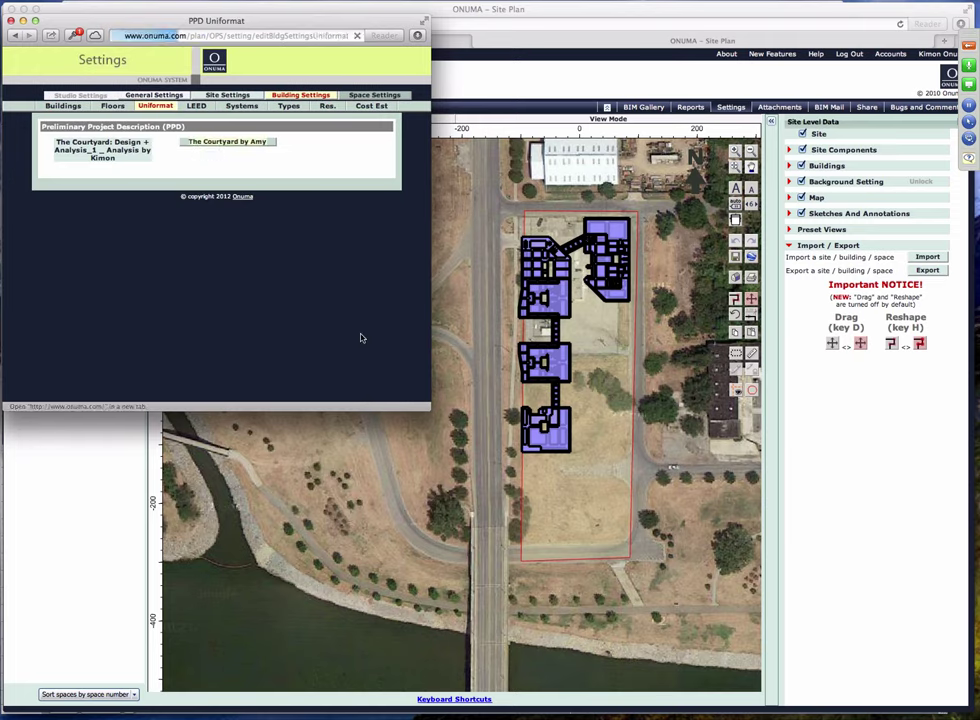
{"action": "left_click_drag", "start_coordinate": [430, 409], "coordinate": [527, 597]}
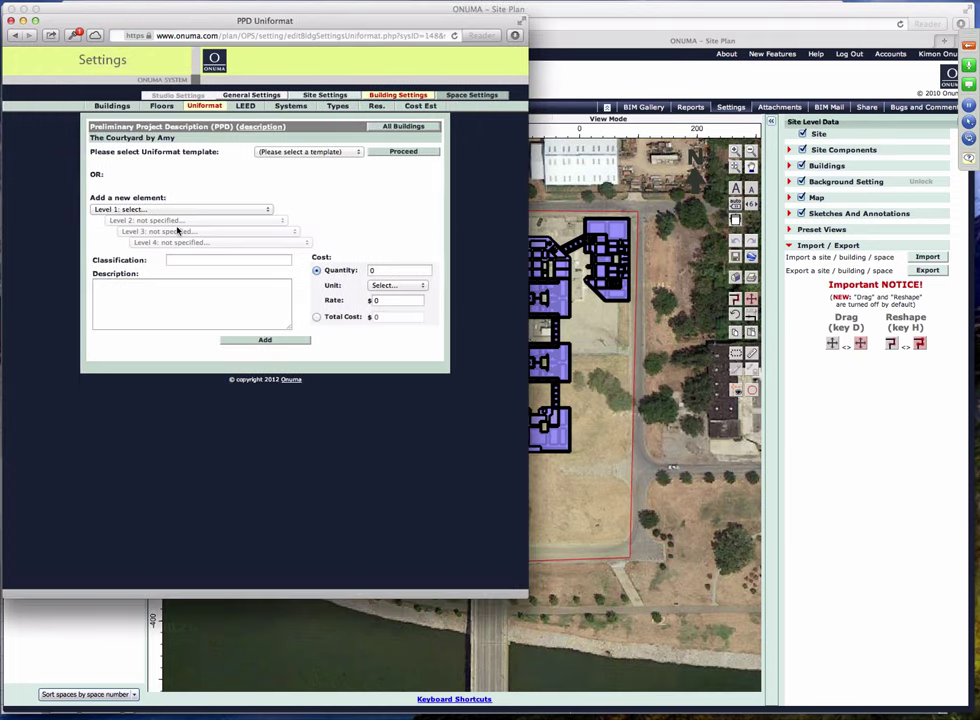
Classify a new Uniformat element as A Substructure, A10 Foundations, A1010 Standard Foundations, A1011 Wall Foundations
{"action": "left_click", "coordinate": [160, 210]}
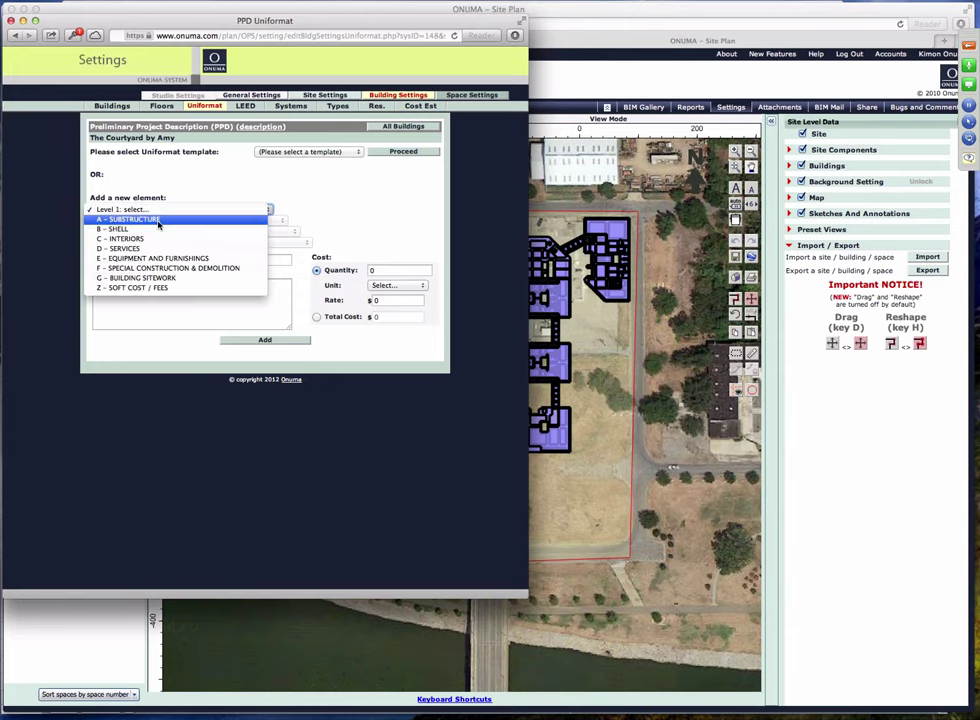
{"action": "left_click", "coordinate": [160, 221]}
{"action": "left_click", "coordinate": [162, 221]}
{"action": "left_click", "coordinate": [155, 231]}
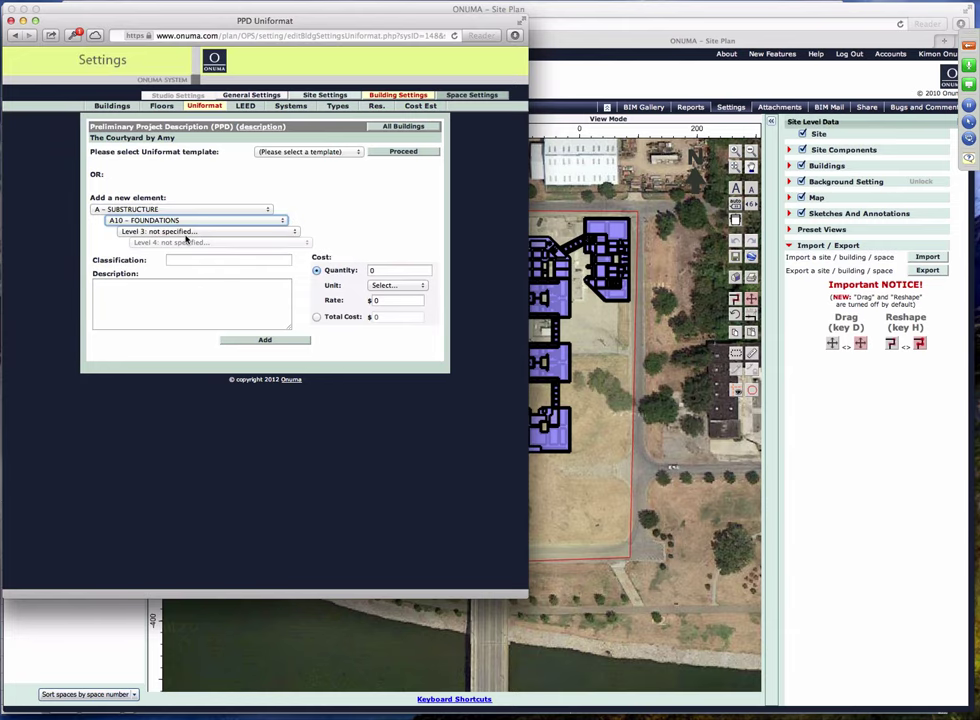
{"action": "left_click", "coordinate": [185, 233]}
{"action": "left_click", "coordinate": [186, 242]}
{"action": "left_click", "coordinate": [208, 243]}
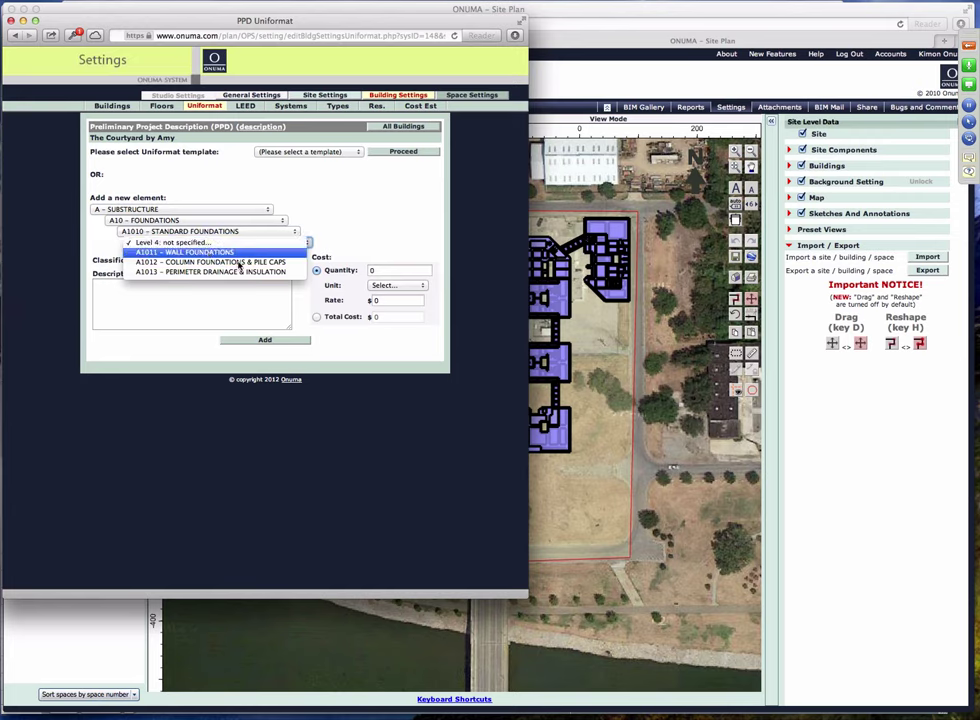
{"action": "left_click", "coordinate": [200, 251]}
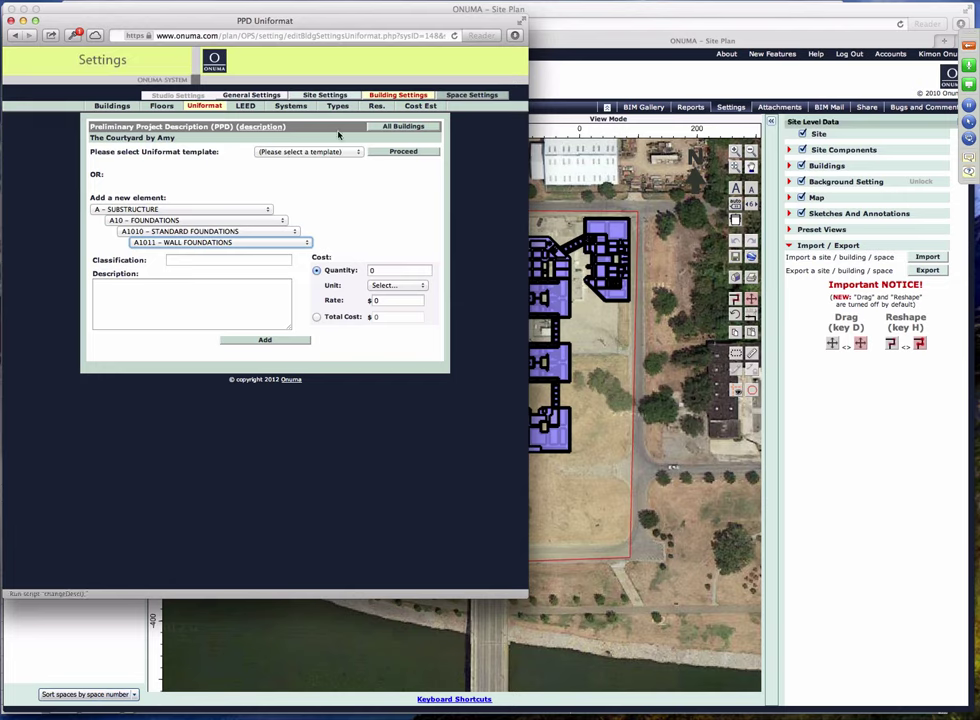
Apply the Office - No Basement Uniformat template to the Courtyard building
{"action": "left_click", "coordinate": [330, 152]}
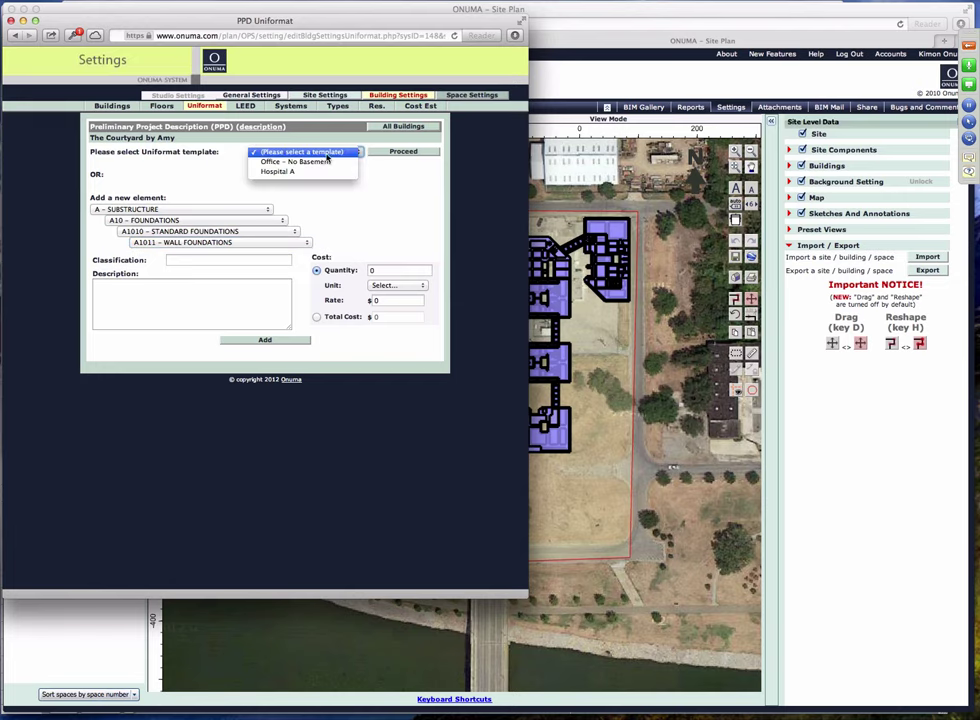
{"action": "left_click", "coordinate": [318, 163]}
{"action": "left_click", "coordinate": [403, 152]}
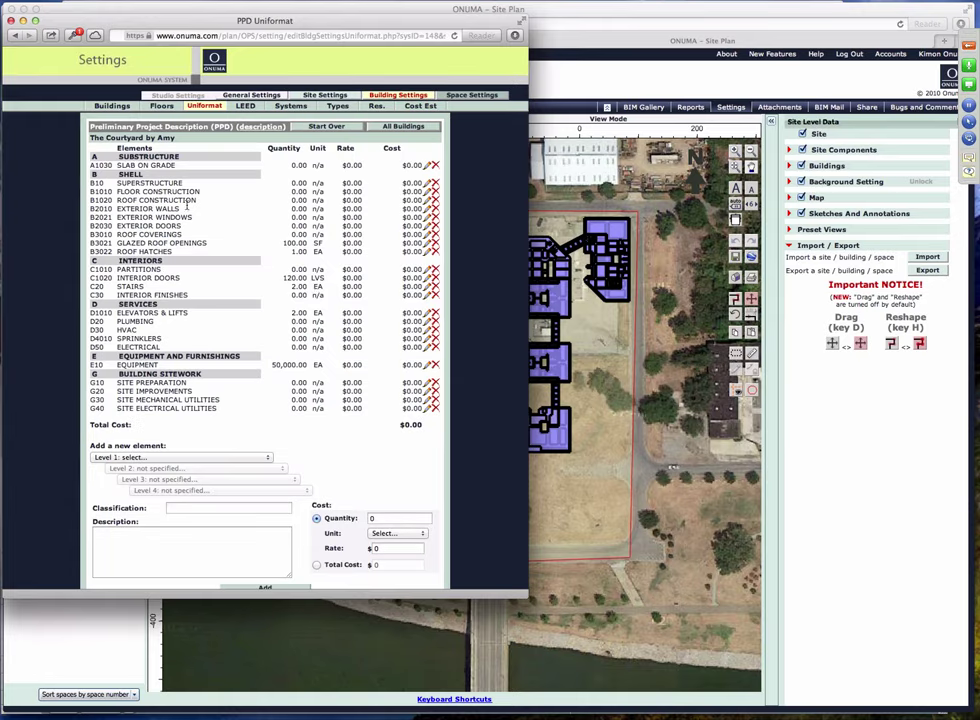
Show the descriptions of the Uniformat elements and read through the preliminary project description from substructure to services
{"action": "left_click", "coordinate": [259, 127]}
{"action": "scroll", "coordinate": [245, 220], "scroll_direction": "down", "scroll_amount": 15}
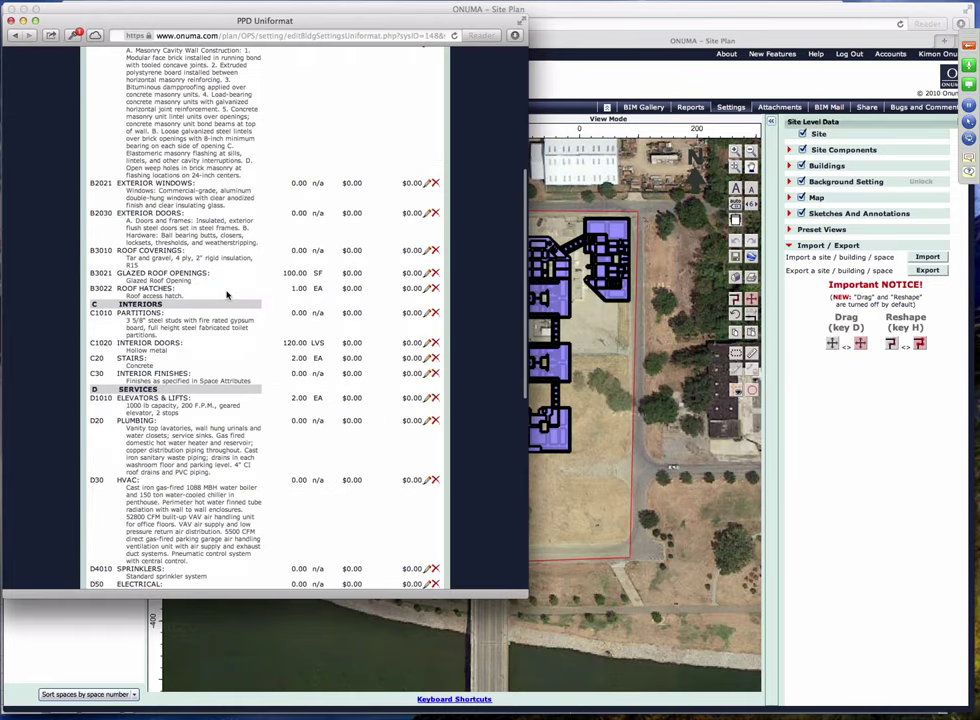
{"action": "scroll", "coordinate": [228, 291], "scroll_direction": "up", "scroll_amount": 15}
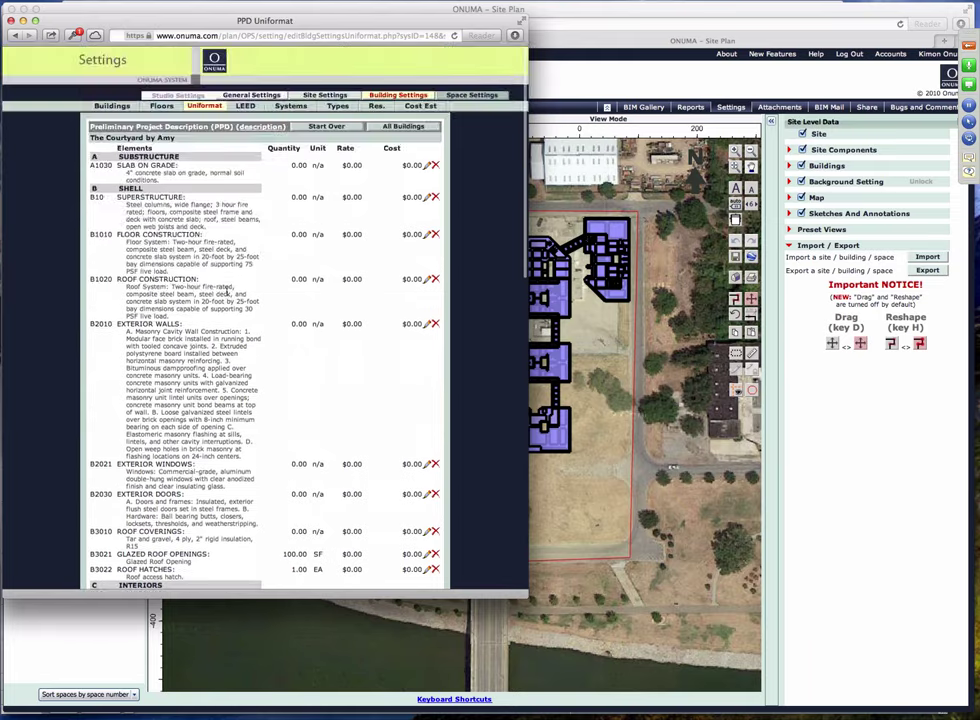
{"action": "scroll", "coordinate": [228, 292], "scroll_direction": "down", "scroll_amount": 3}
{"action": "scroll", "coordinate": [227, 292], "scroll_direction": "down", "scroll_amount": 3}
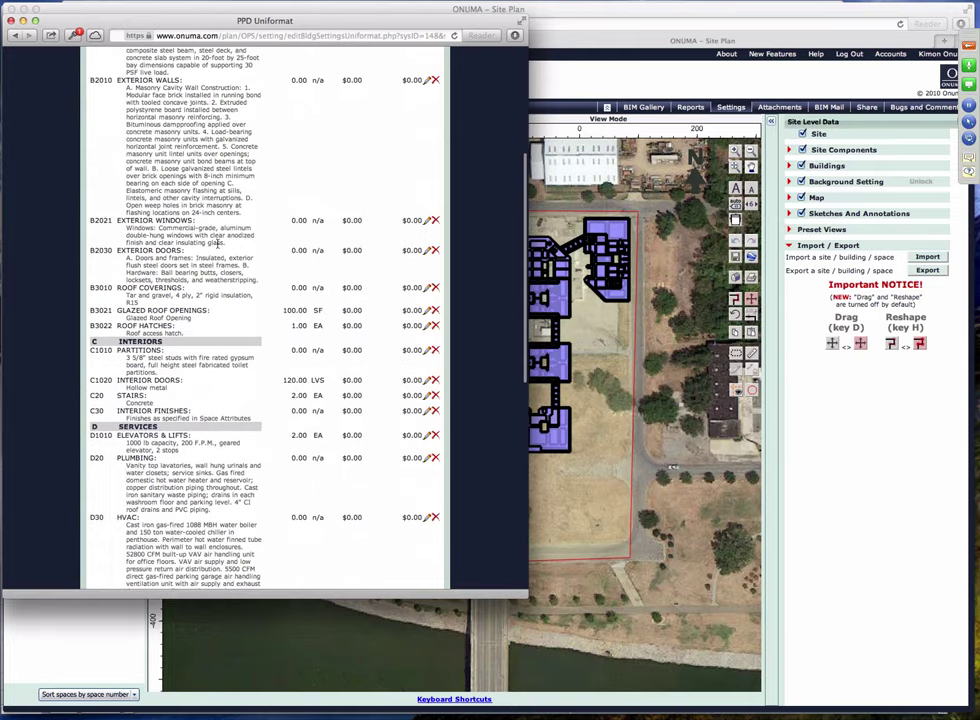
{"action": "scroll", "coordinate": [212, 197], "scroll_direction": "up", "scroll_amount": 6}
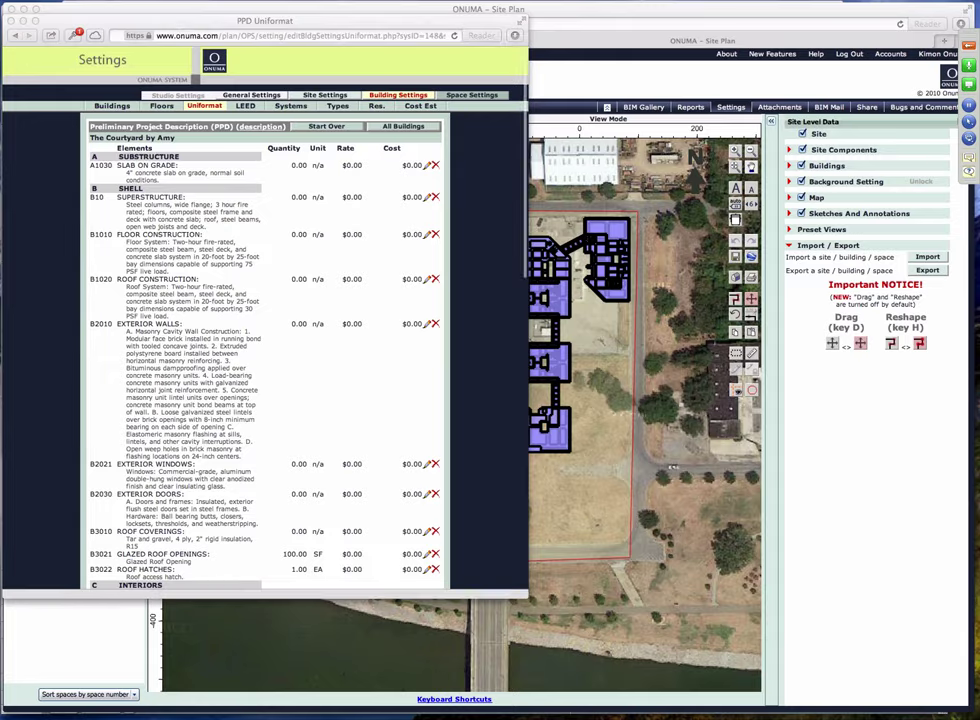
Switch to the BIMStorm OKC Session #1 presentation in Keynote and enlarge its window to nearly fill the screen
{"action": "key", "text": "super+Tab"}
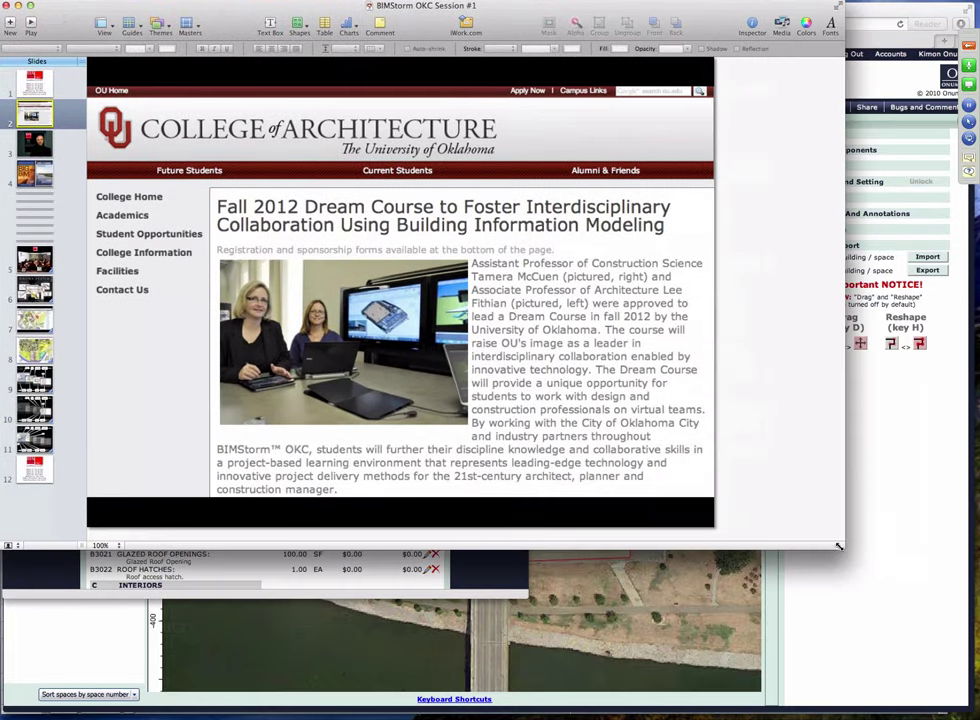
{"action": "left_click_drag", "start_coordinate": [842, 545], "coordinate": [972, 688]}
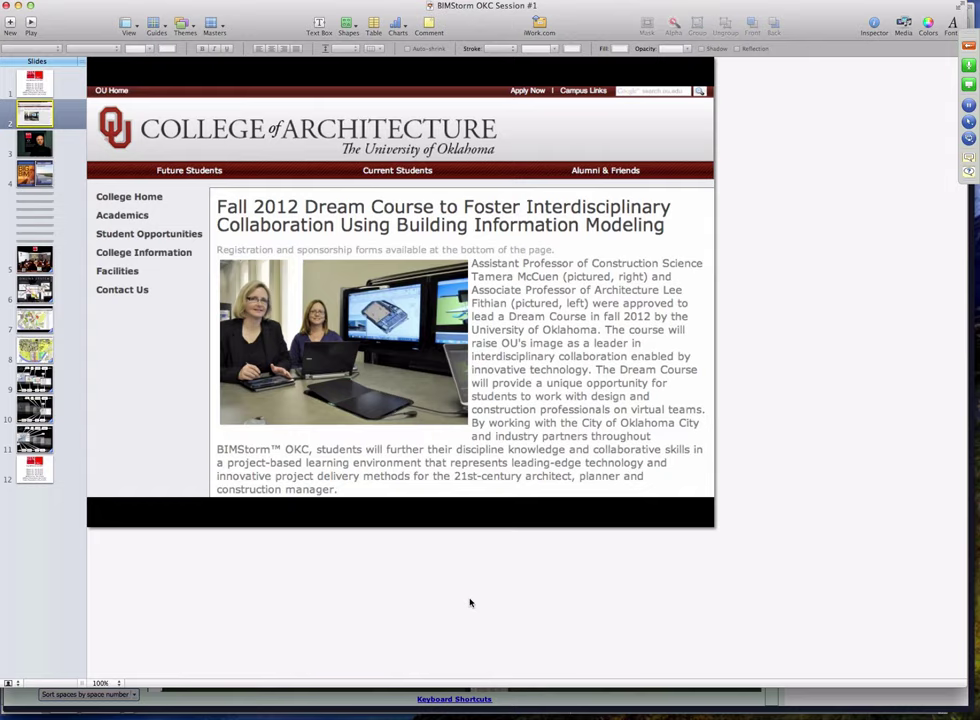
Return to the Onuma site plan in Safari, open the project list and search the schemes by a student's first name
{"action": "left_click", "coordinate": [505, 695]}
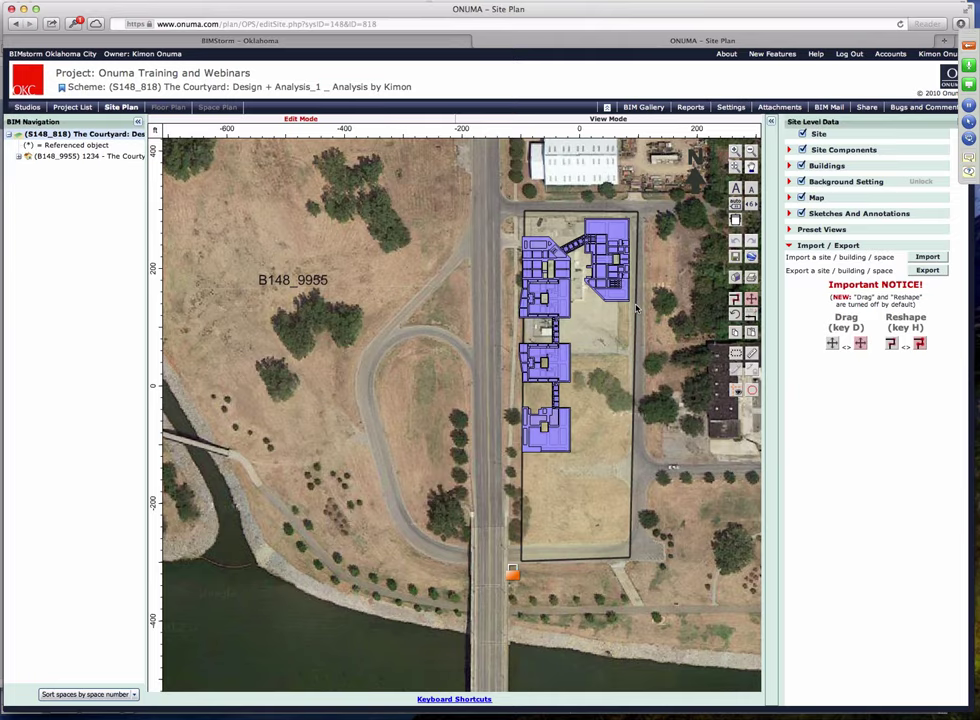
{"action": "scroll", "coordinate": [608, 264], "scroll_direction": "up", "scroll_amount": 2}
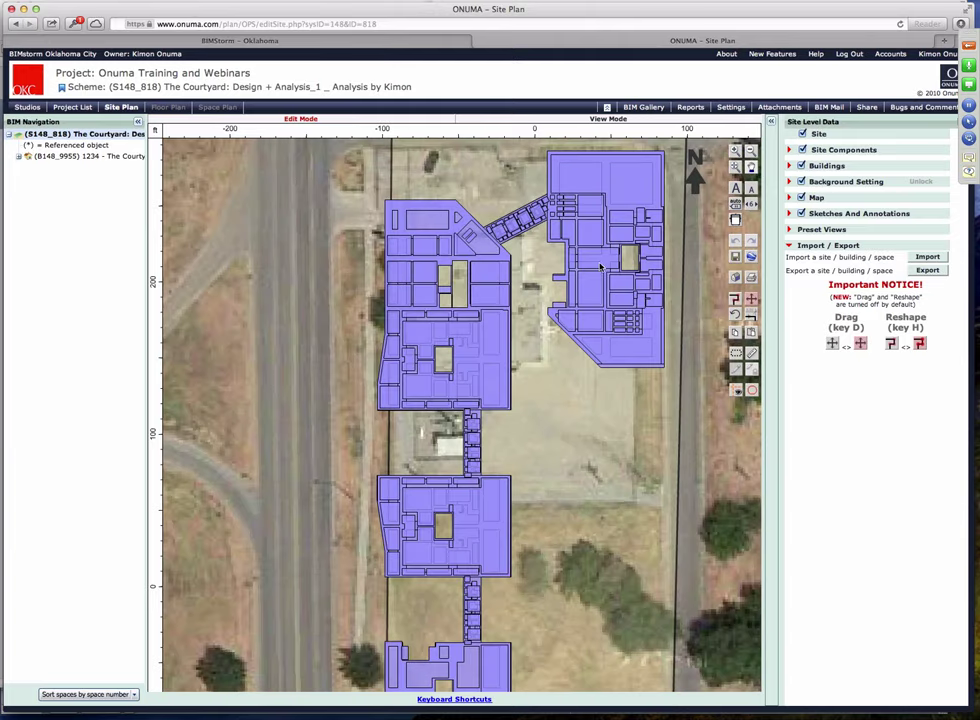
{"action": "left_click", "coordinate": [84, 110]}
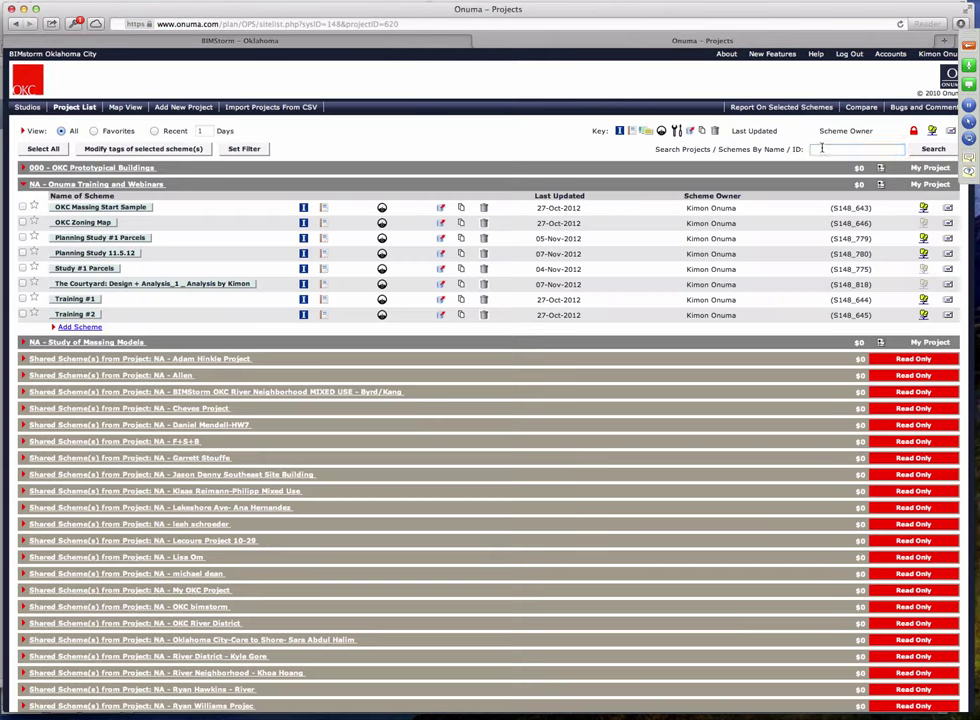
{"action": "type", "text": "yan"}
{"action": "key", "text": "Return"}
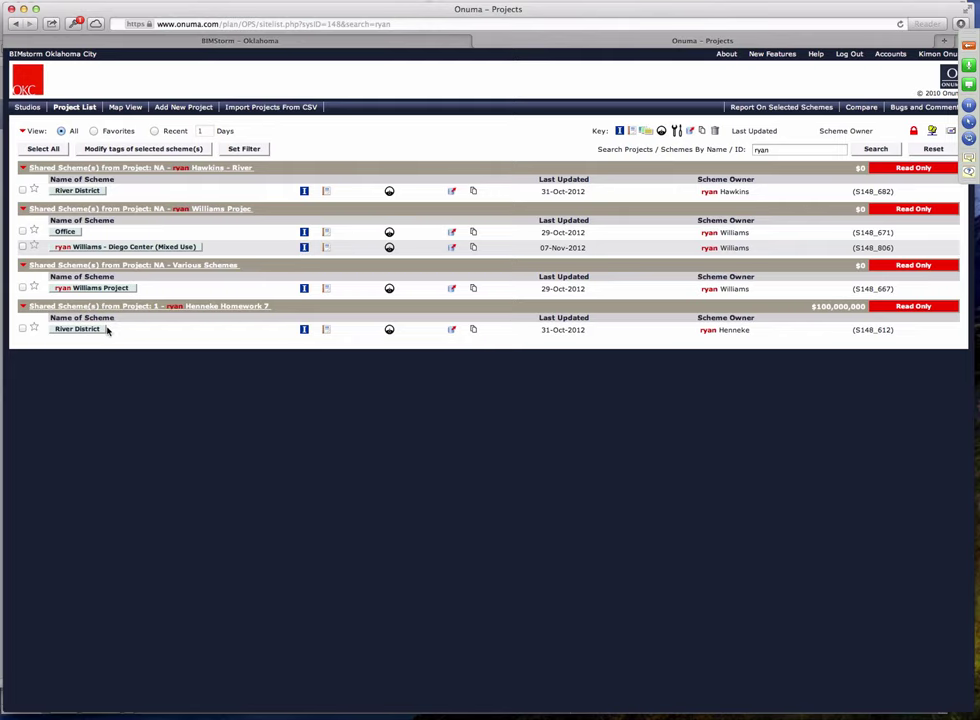
Switch from the project list in Safari to Keynote
{"action": "key", "text": "super+Tab"}
{"action": "key", "text": "super+Tab"}
{"action": "key", "text": "super+Tab"}
{"action": "key", "text": "super+Tab"}
{"action": "key", "text": "super+Tab"}
{"action": "key", "text": "super+Tab"}
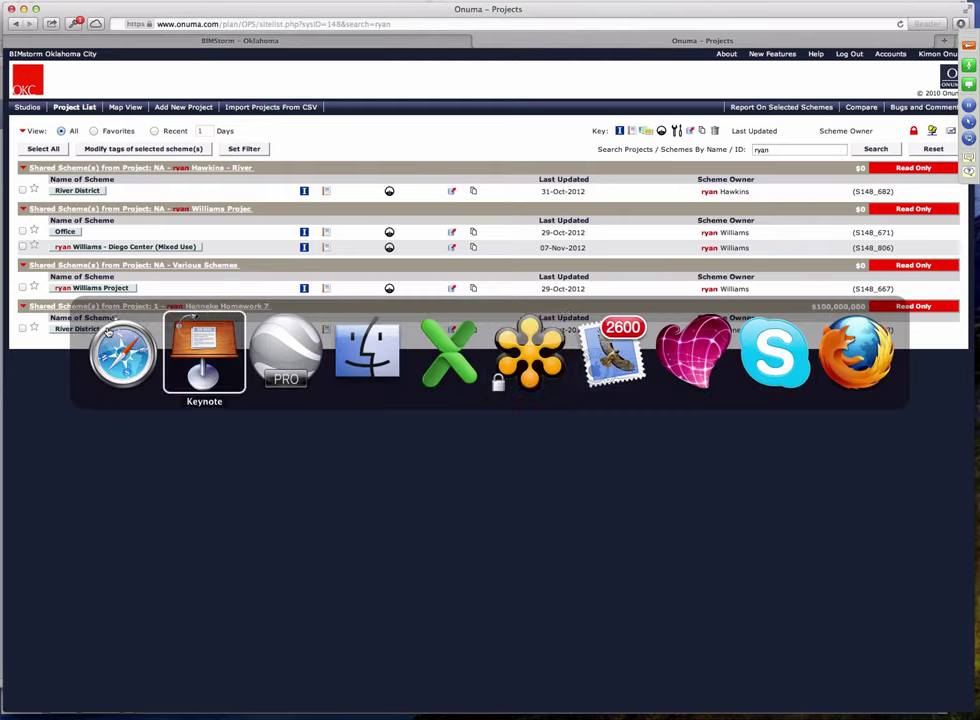